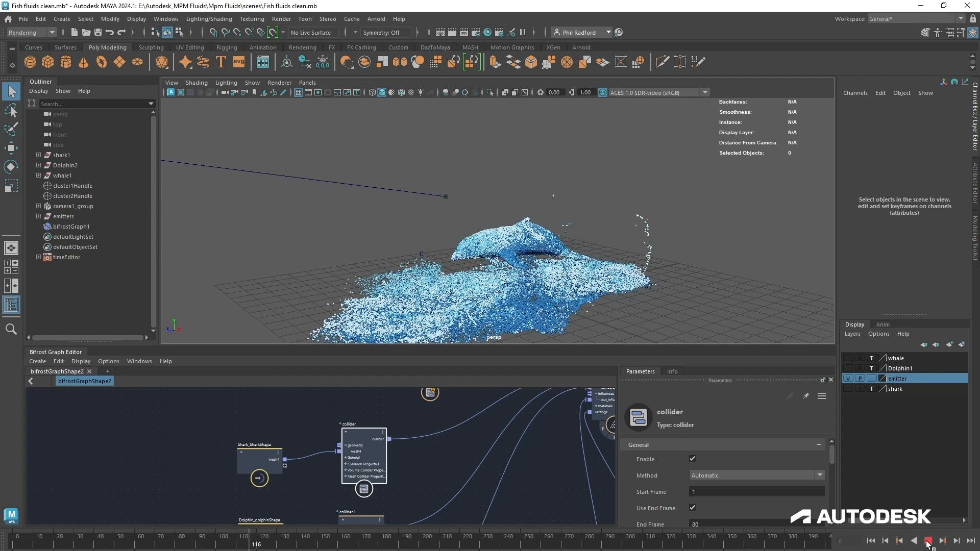
- Stop the simulation playback, enlarge the perspective viewport above the Bifrost Graph Editor, and show the shark layer
left_click(928, 542)
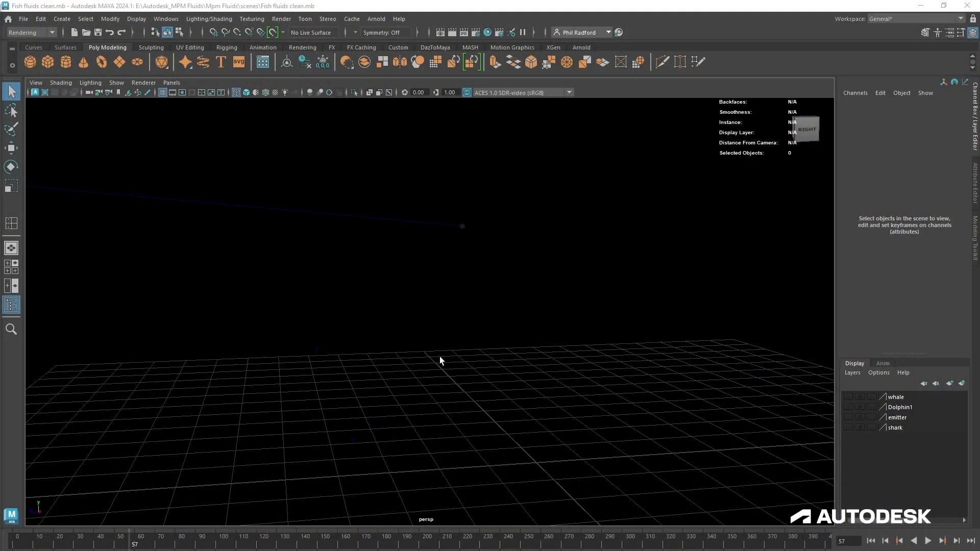
left_click_drag(469, 343, 408, 329, "alt")
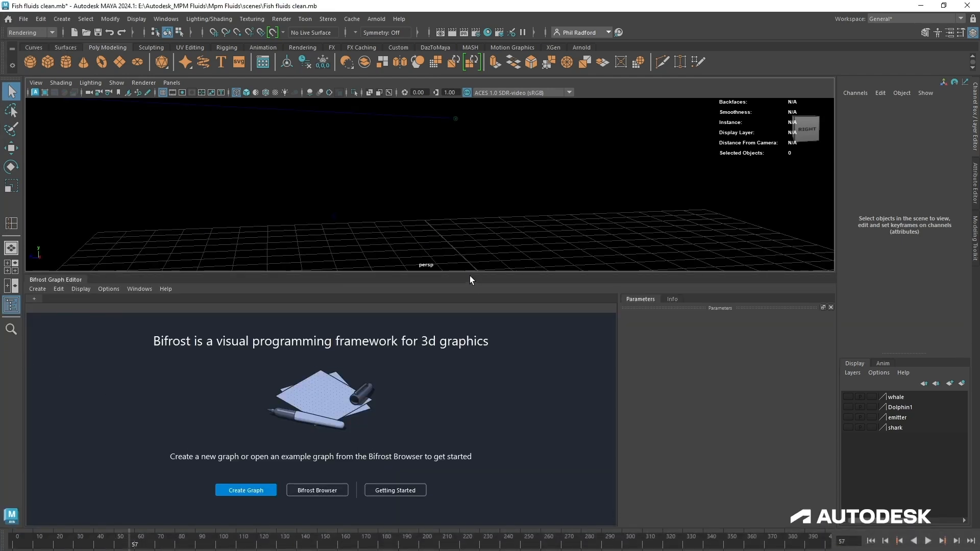
left_click_drag(466, 275, 449, 395)
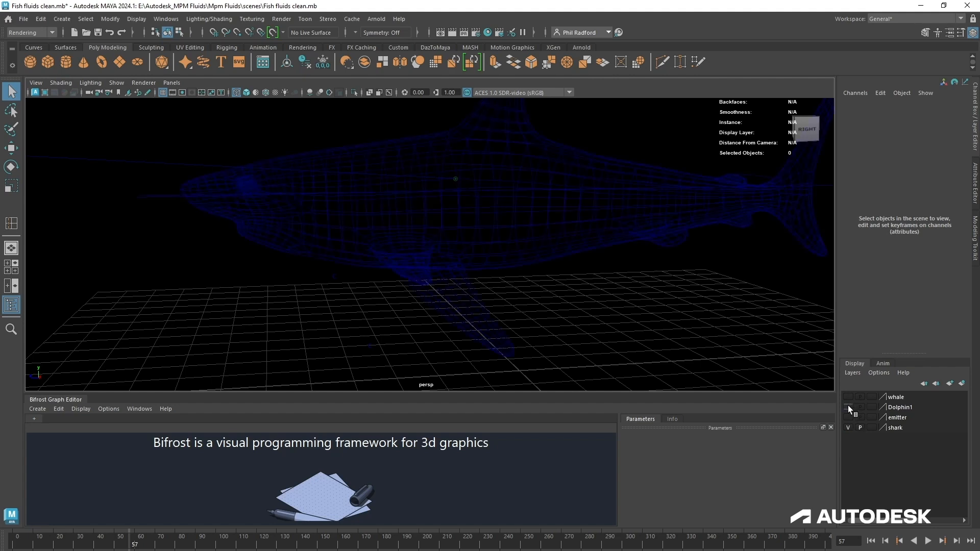
left_click_drag(592, 283, 497, 313, "alt")
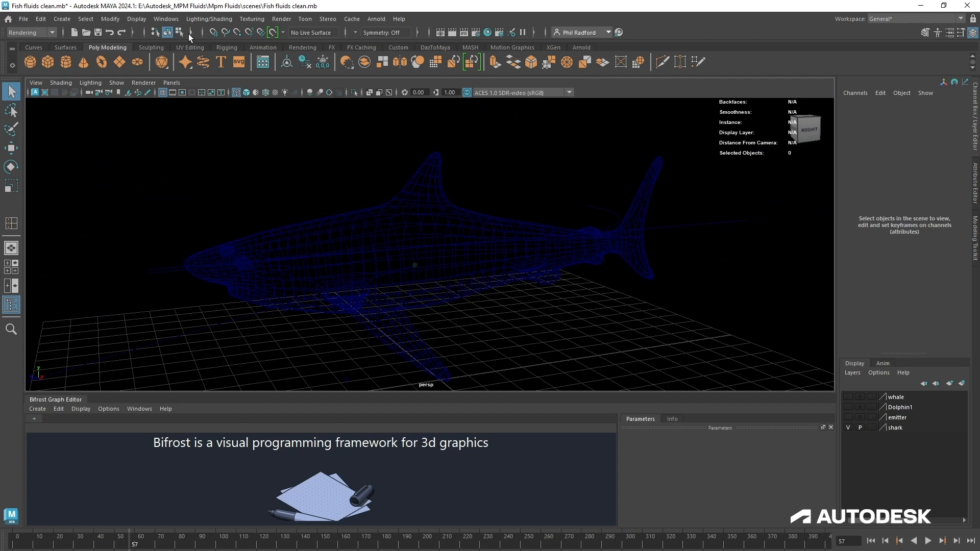
- Browse the Animals sculpting base meshes among the Content Browser examples and close the browser
left_click(168, 19)
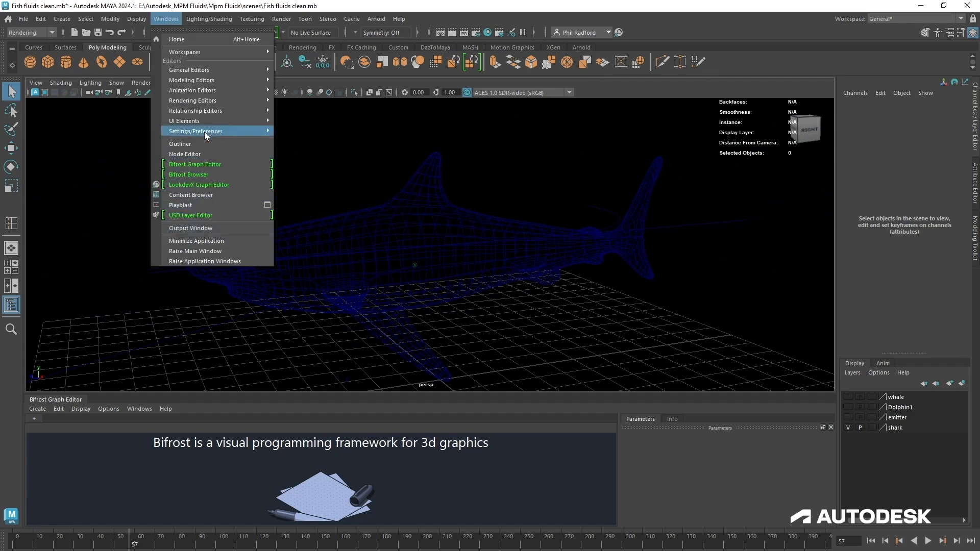
left_click(197, 194)
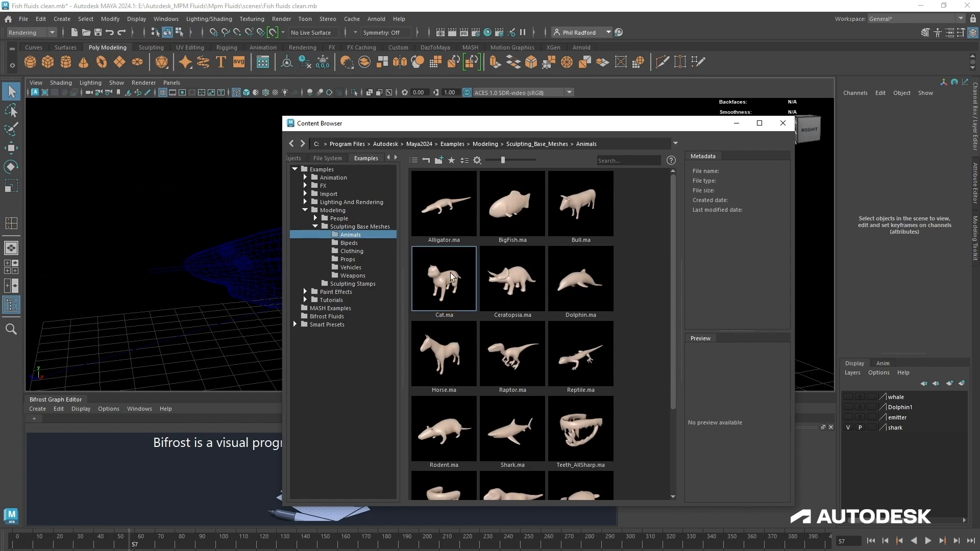
scroll(521, 369, "down", 3)
scroll(517, 387, "up", 3)
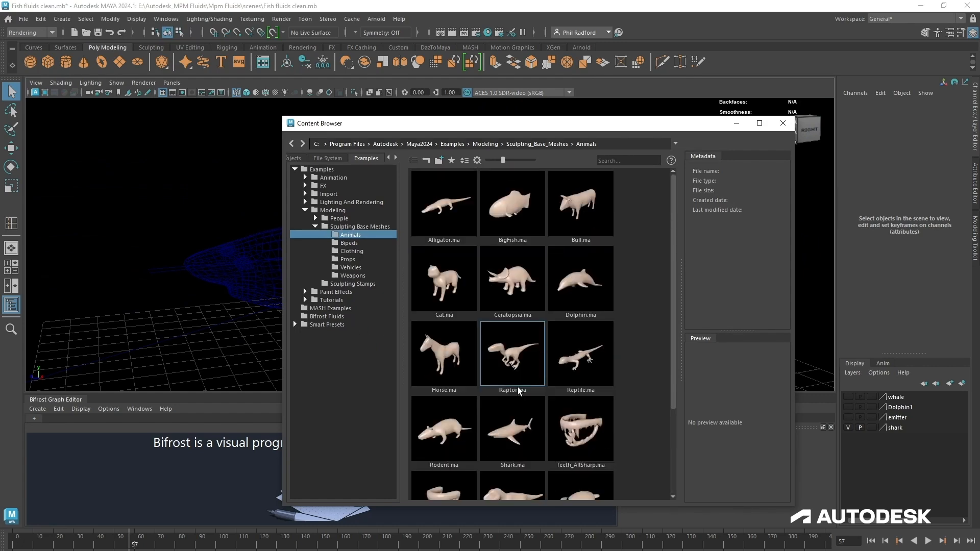
left_click(784, 124)
- Select the bend deformer handle at the shark's tail and play the swimming animation from frame 1
mouse_move(580, 287)
left_mouse_down("alt")
mouse_move(594, 291)
mouse_move(586, 279)
left_mouse_up("alt")
left_click(666, 233)
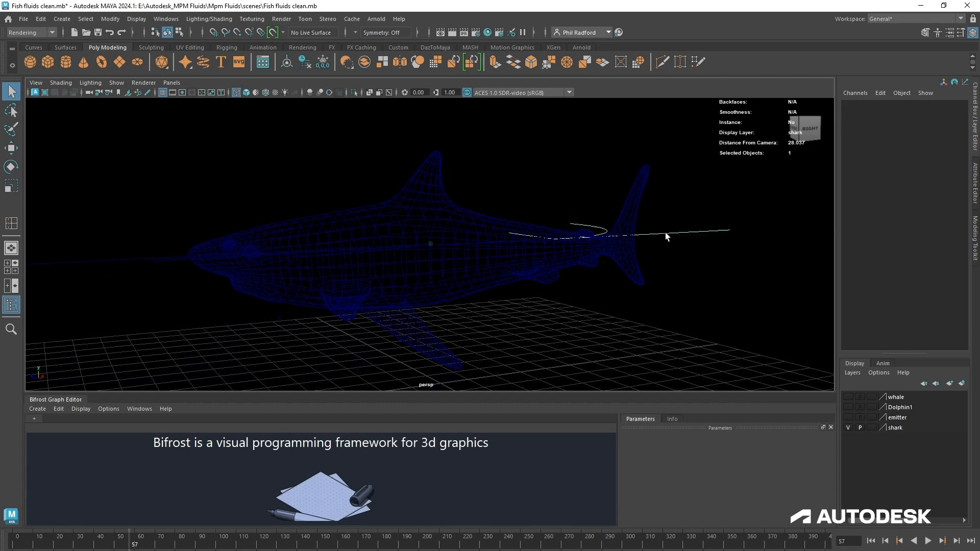
left_click_drag(661, 245, 644, 285, "alt")
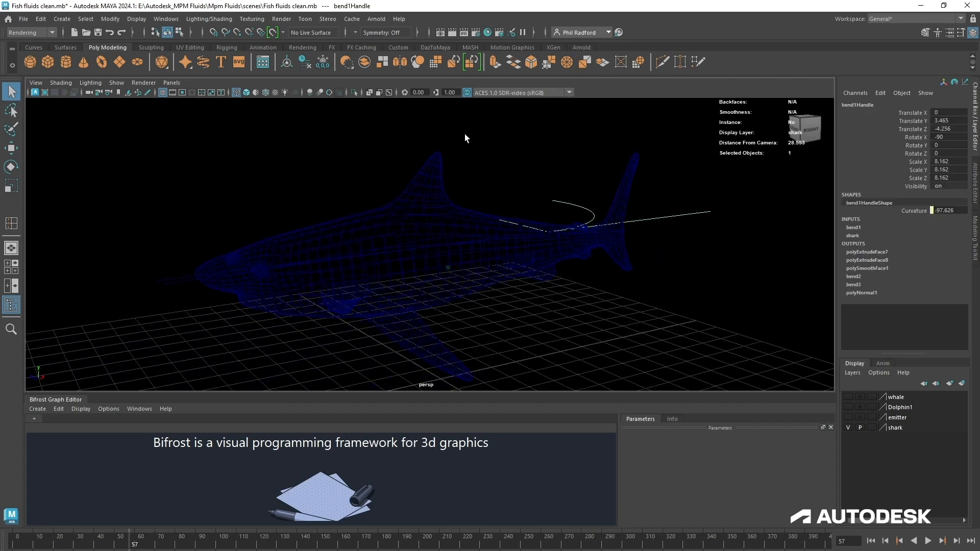
left_click_drag(573, 250, 547, 262, "alt")
left_click_drag(29, 548, 14, 549)
key("alt+v")
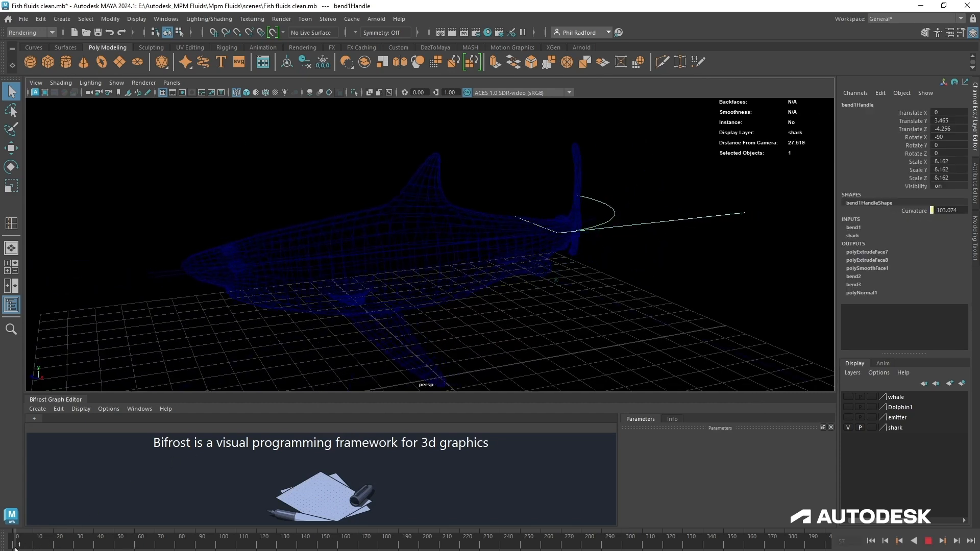
key("alt+v")
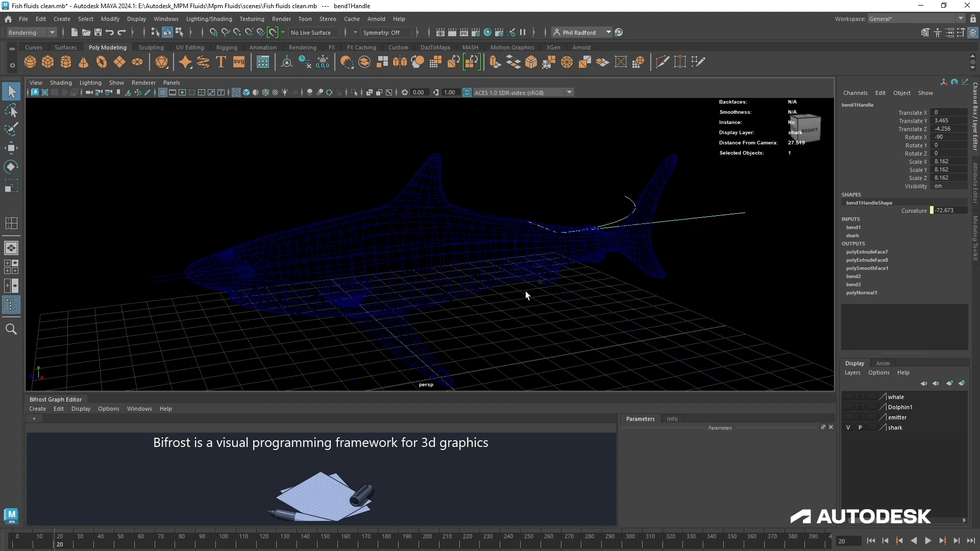
key("alt+v")
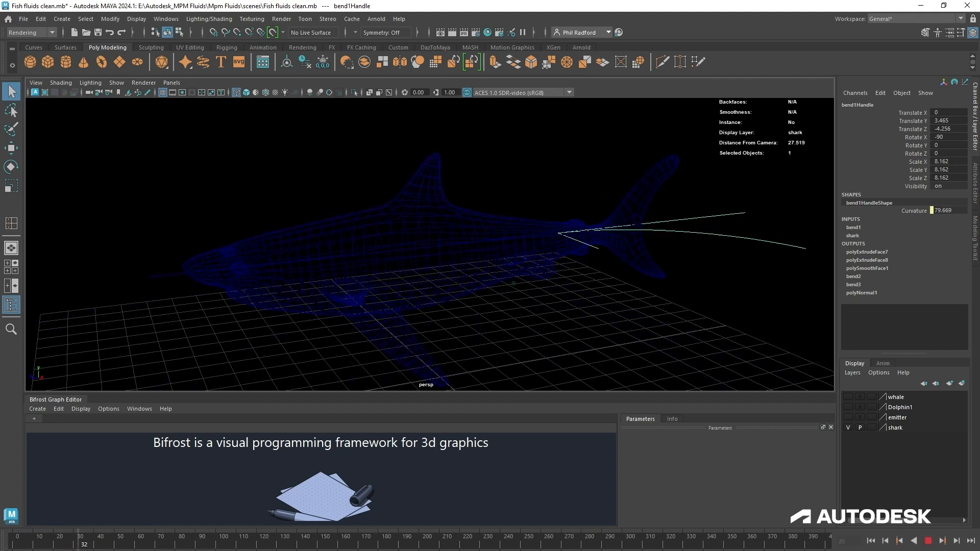
key("alt+v")
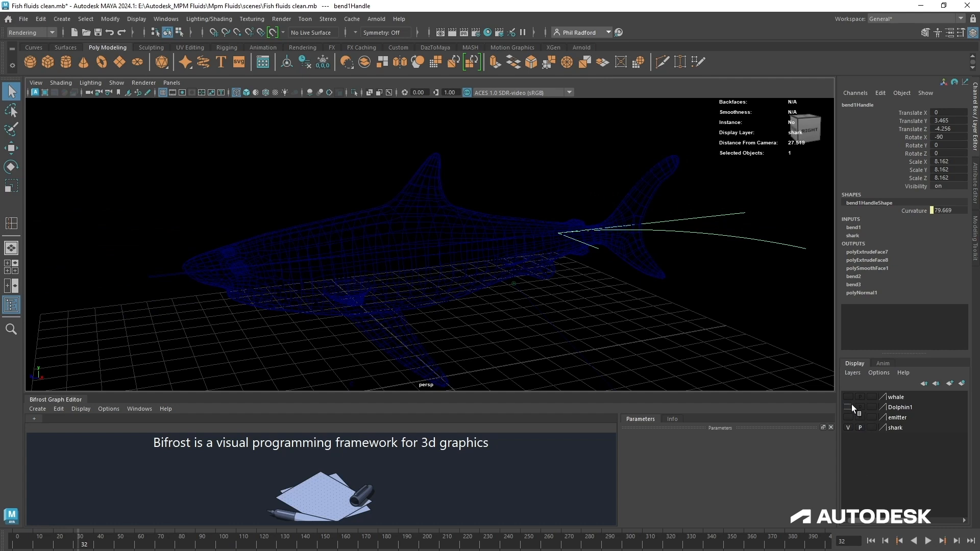
- Show the Dolphin1 layer alongside the shark and play back the animation of both creatures
left_click_drag(425, 299, 382, 286, "alt")
scroll(383, 286, "up", 4)
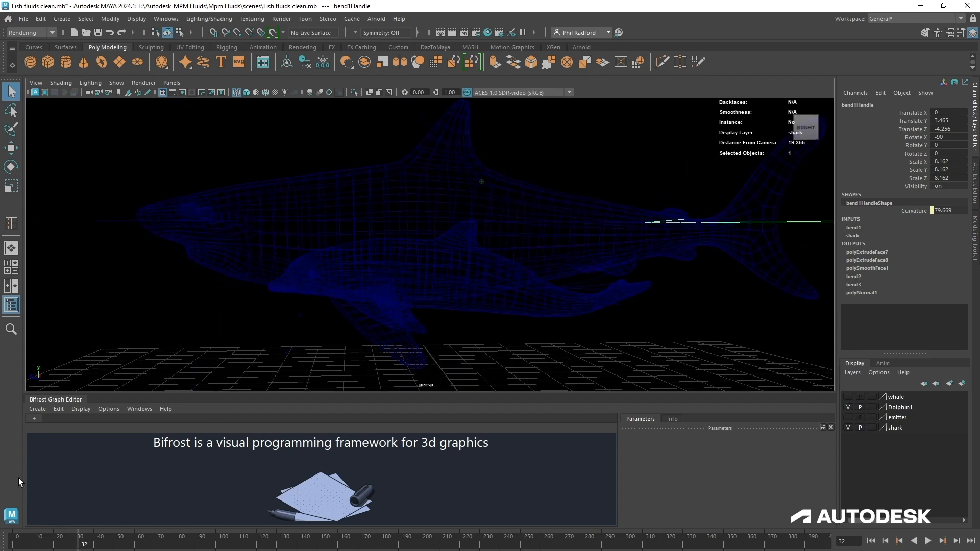
key("alt+v")
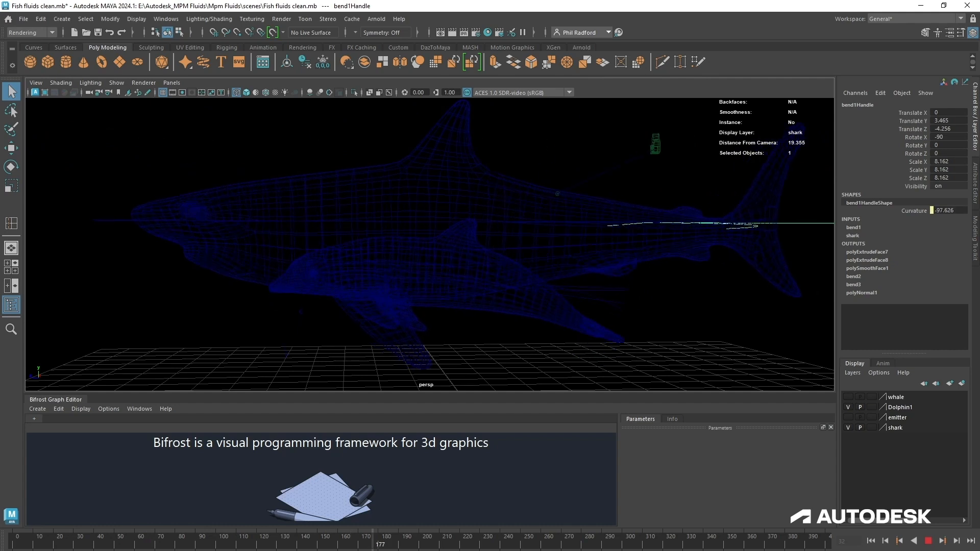
key("Escape")
key("alt+v")
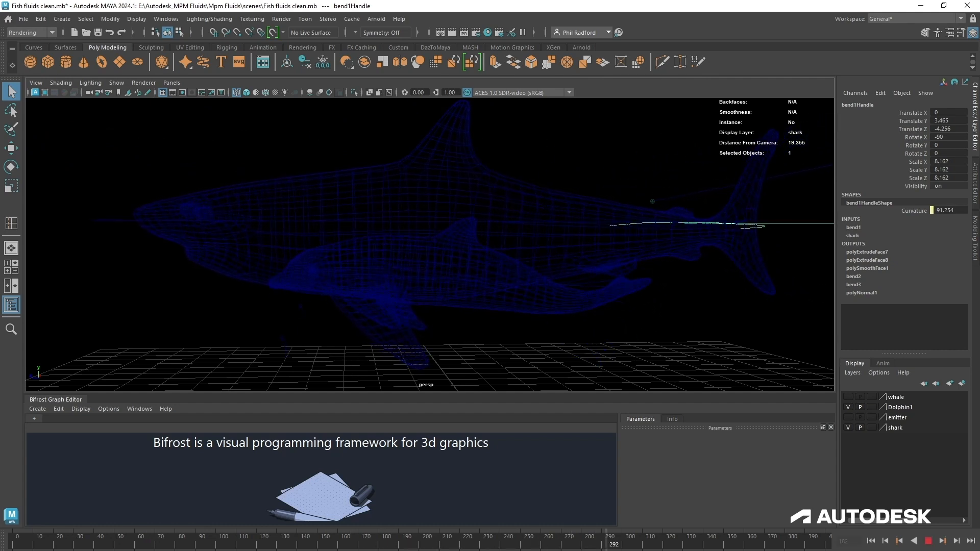
key("Escape")
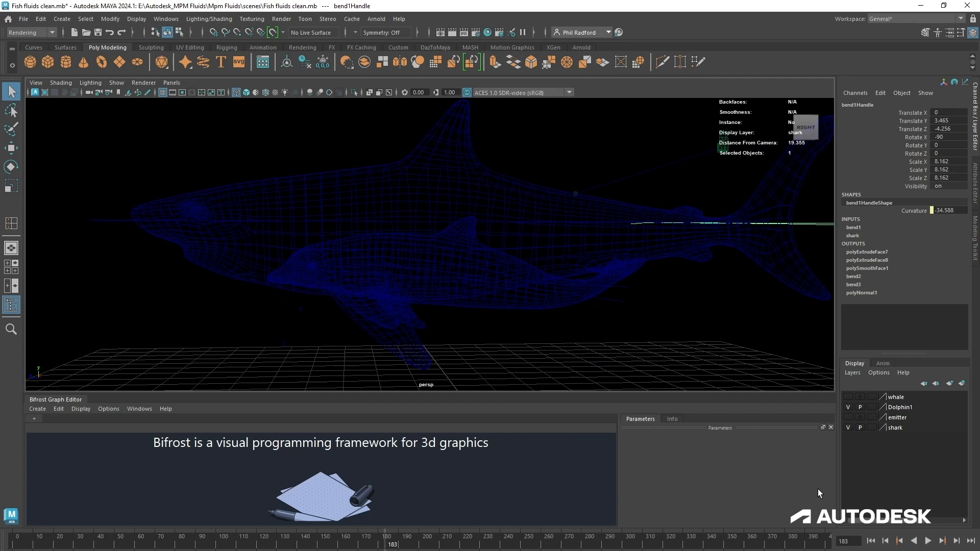
- Show the whale layer and play the animation of all three creatures from the start of the timeline
left_click(847, 396)
left_click_drag(586, 265, 416, 331, "alt")
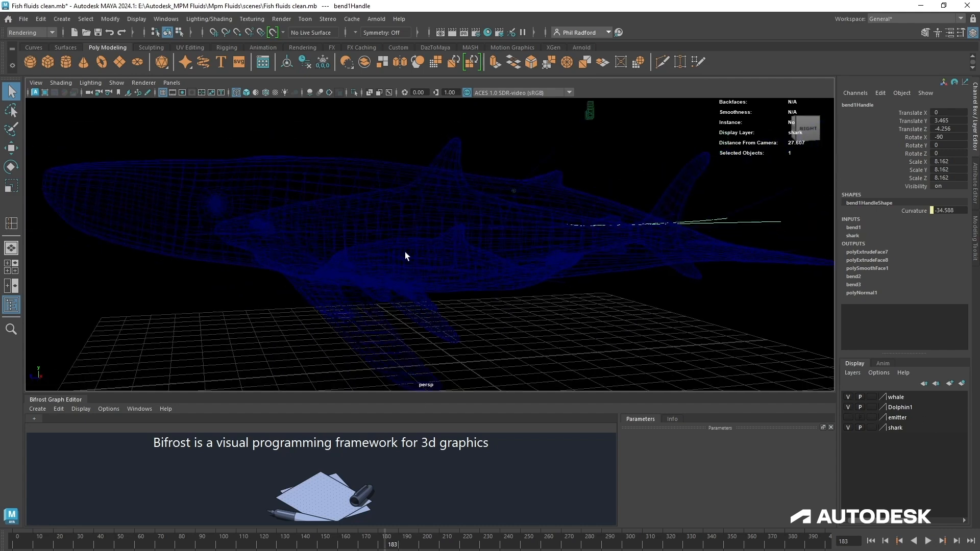
left_click(17, 546)
key("alt+v")
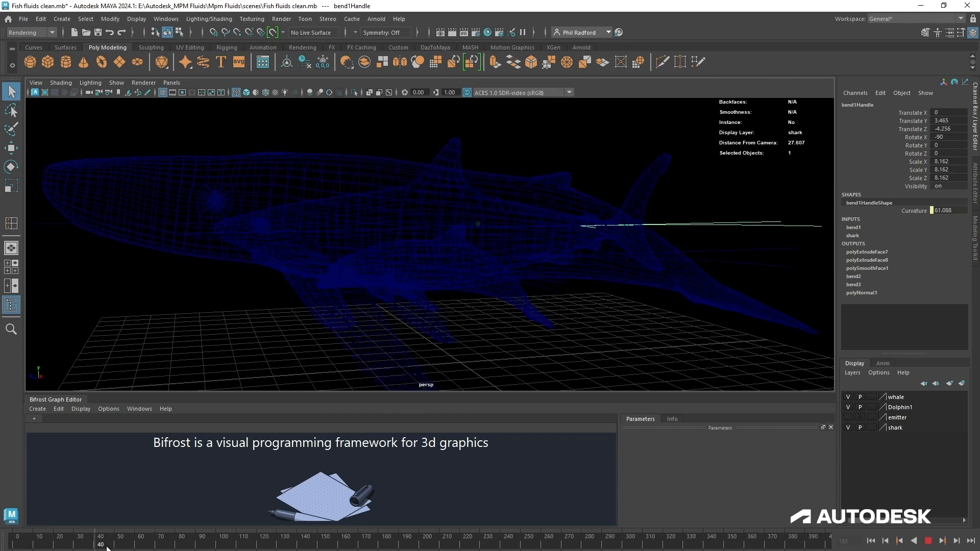
key("Escape")
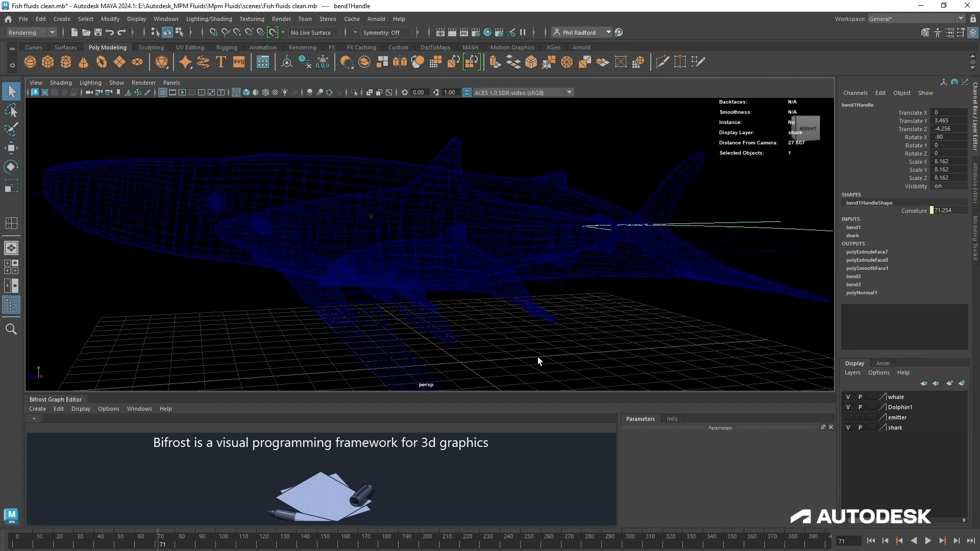
- Turn on shaded display in the perspective viewport and select the whale mesh
left_click_drag(537, 357, 614, 318, "alt")
key("5")
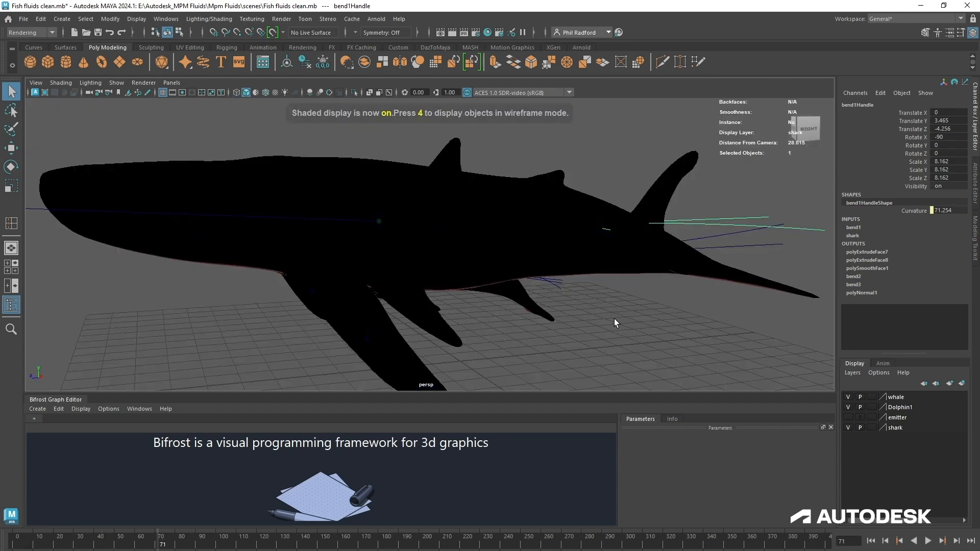
left_click_drag(614, 318, 378, 180, "alt")
left_click(378, 181)
left_click_drag(423, 225, 363, 198, "alt")
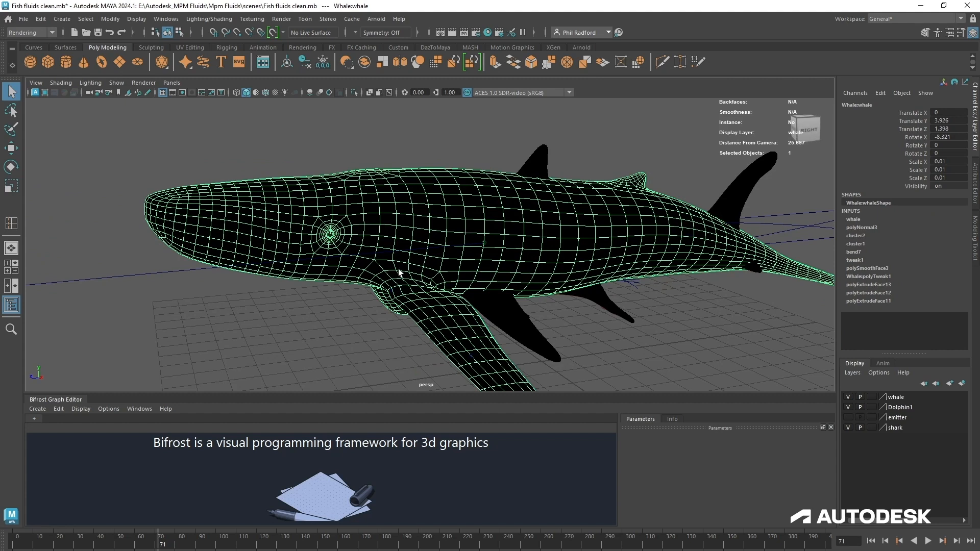
- Switch to the Modeling menu set, look over the mesh normals commands, and examine the whale mesh from several angles
left_click(51, 32)
left_click(31, 44)
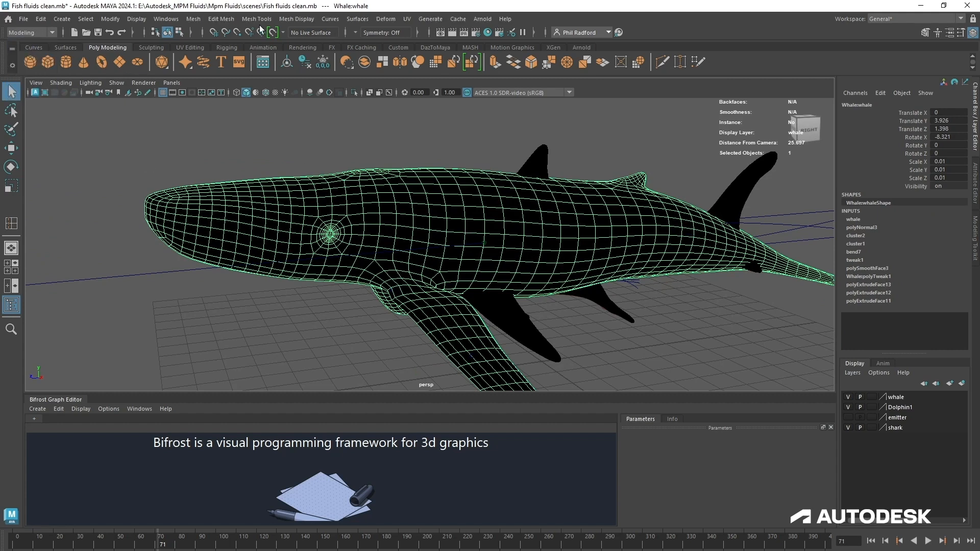
left_click(296, 19)
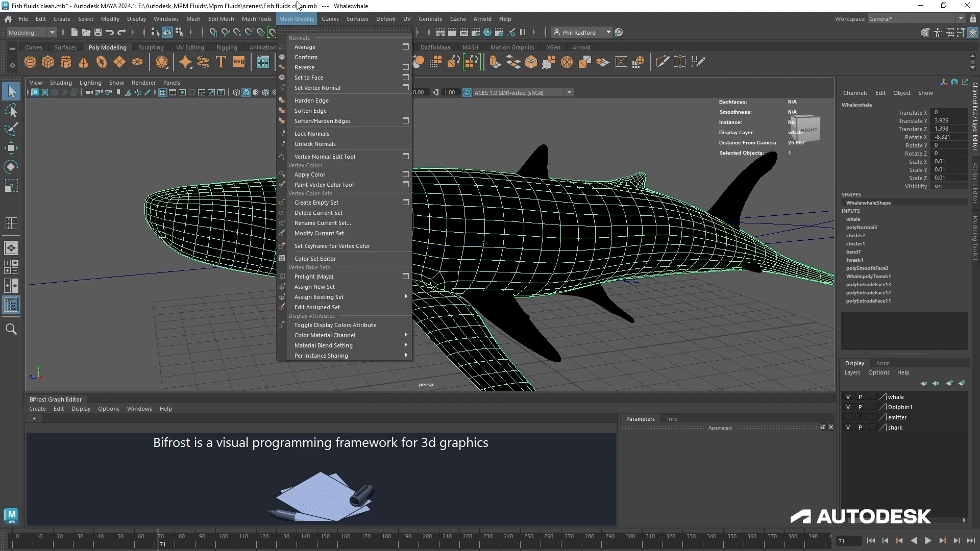
left_click(494, 241)
left_click_drag(494, 241, 461, 237, "alt")
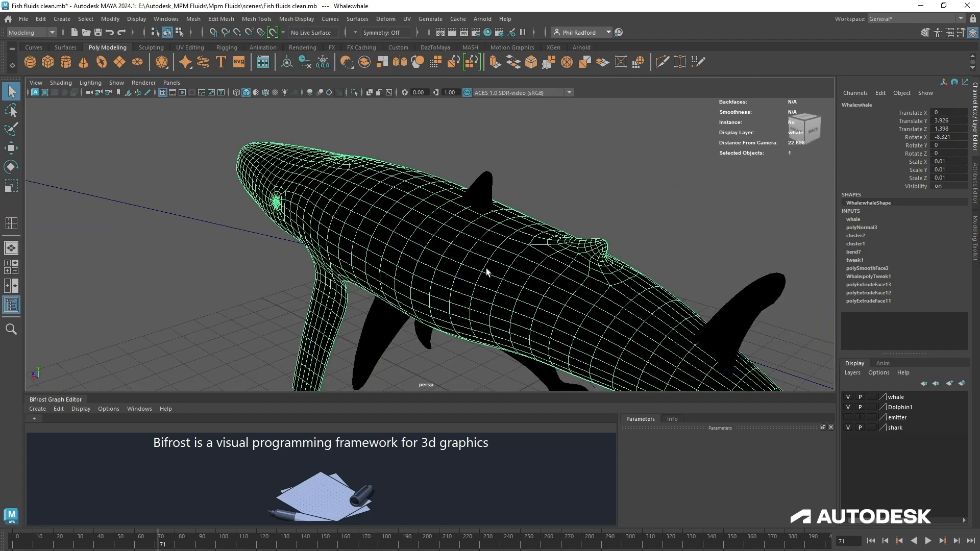
mouse_move(486, 267)
left_mouse_down("alt")
mouse_move(470, 234)
mouse_move(504, 232)
mouse_move(462, 232)
mouse_move(553, 227)
mouse_move(520, 256)
mouse_move(467, 265)
left_mouse_up("alt")
left_click_drag(706, 319, 676, 322, "alt")
- Set the whale, Dolphin1 and shark layers to template display, keeping all three layers visible
left_click(848, 398)
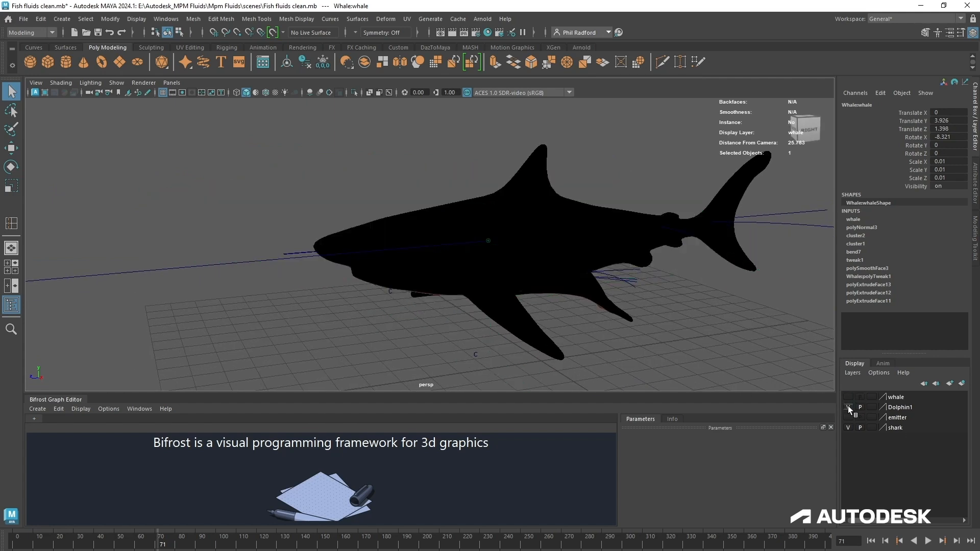
left_click(848, 397)
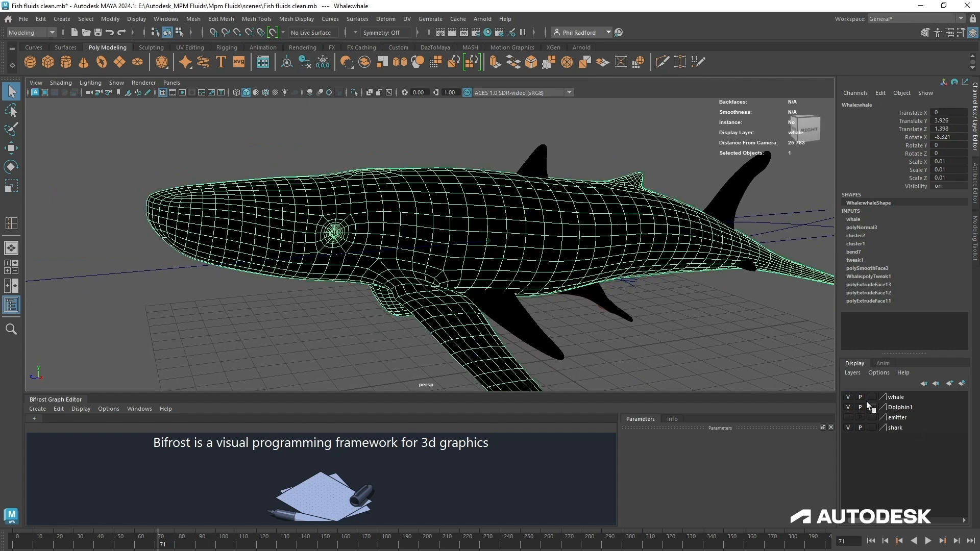
left_click(871, 397)
left_click(871, 408)
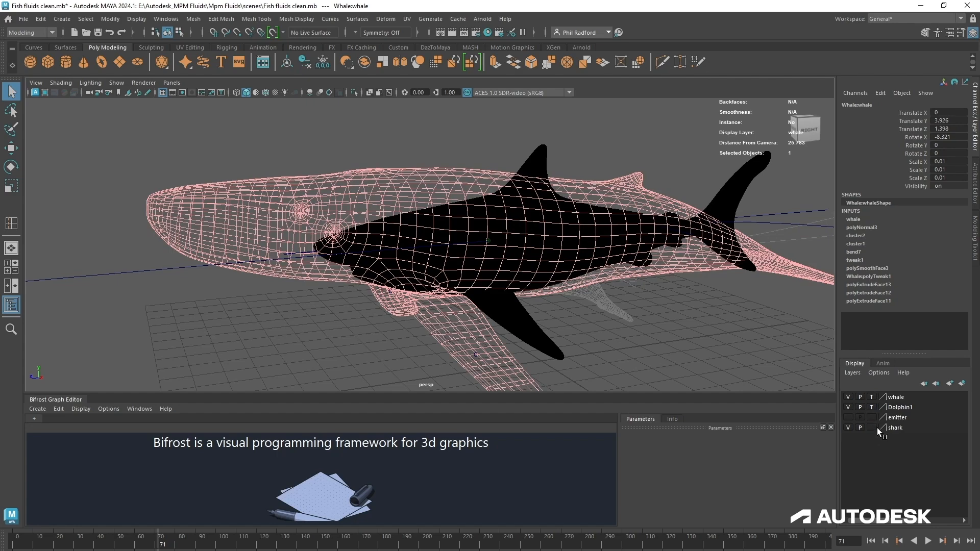
left_click(877, 428)
left_click(871, 428)
- Make the emitter layer visible, deselect the whale, and frame the emitter geometry inside the creatures
left_click(885, 418)
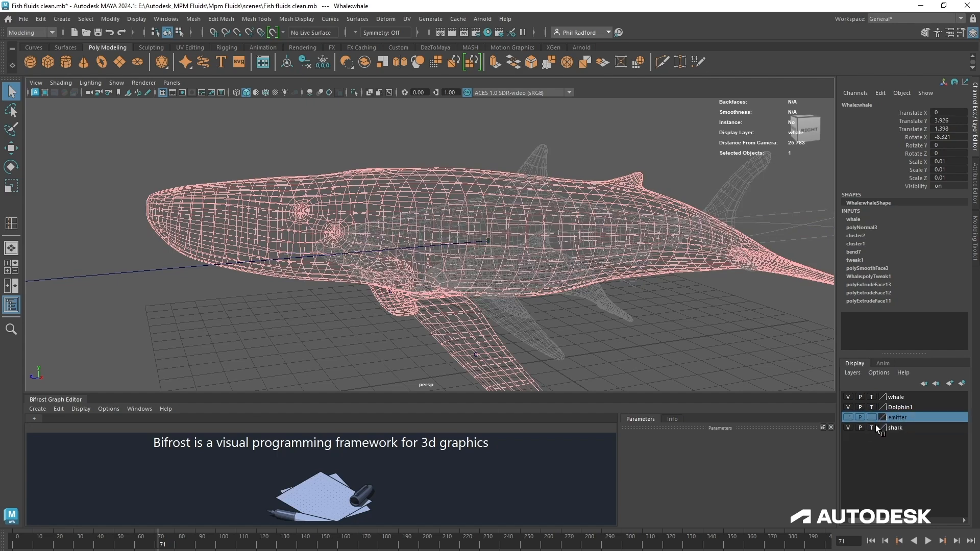
left_click(851, 417)
left_click(586, 323)
middle_click_drag(383, 260, 363, 253, "alt")
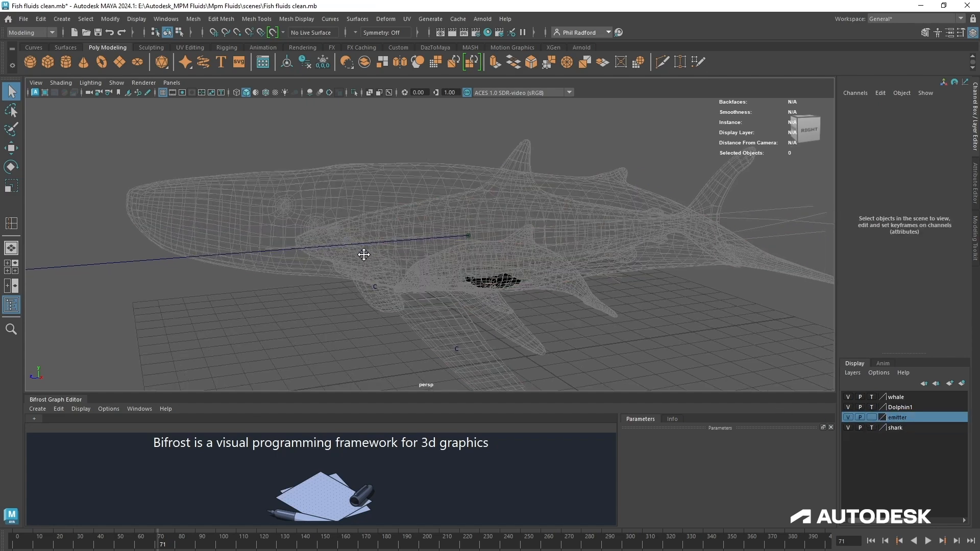
right_click_drag(363, 254, 515, 280, "alt")
middle_click_drag(515, 280, 392, 153, "alt")
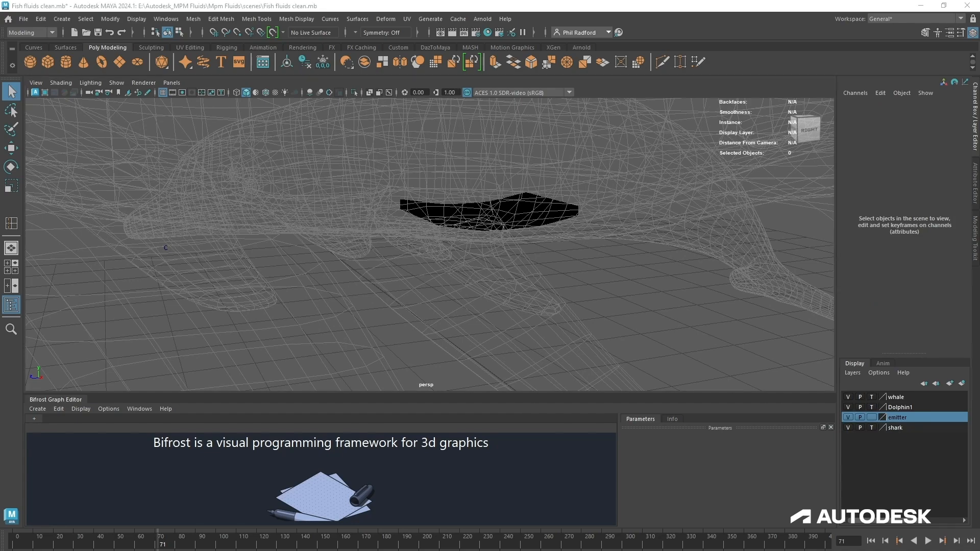
- Select pPlane3, pPlane2 and pPlane1 under the emitters group in the Outliner and examine their shape inside the creatures
left_click_drag(306, 550, 244, 111)
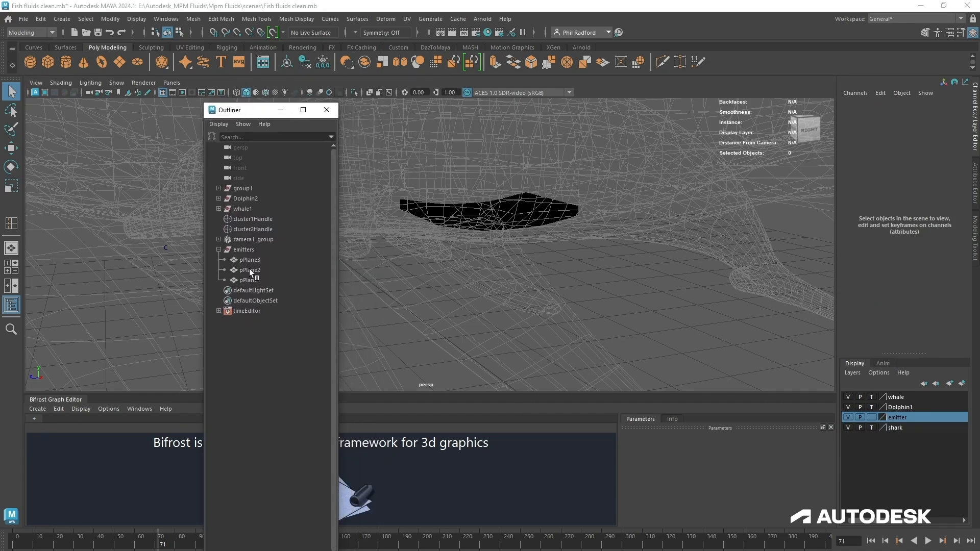
left_click(253, 259)
left_click(253, 271, "ctrl")
left_click(253, 283, "ctrl")
left_click_drag(418, 232, 434, 284, "alt")
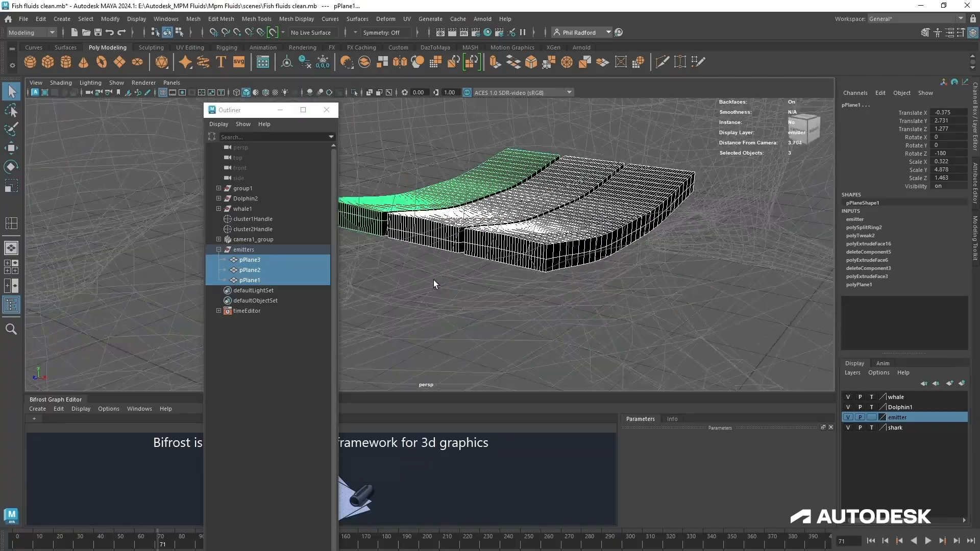
left_click_drag(604, 146, 431, 183, "alt")
scroll(509, 249, "down", 6)
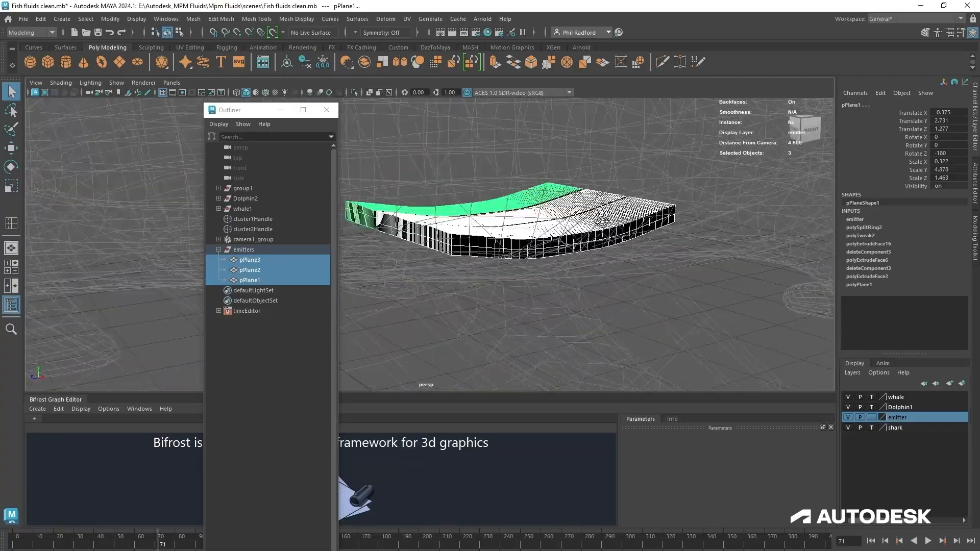
left_click_drag(509, 249, 514, 269, "alt")
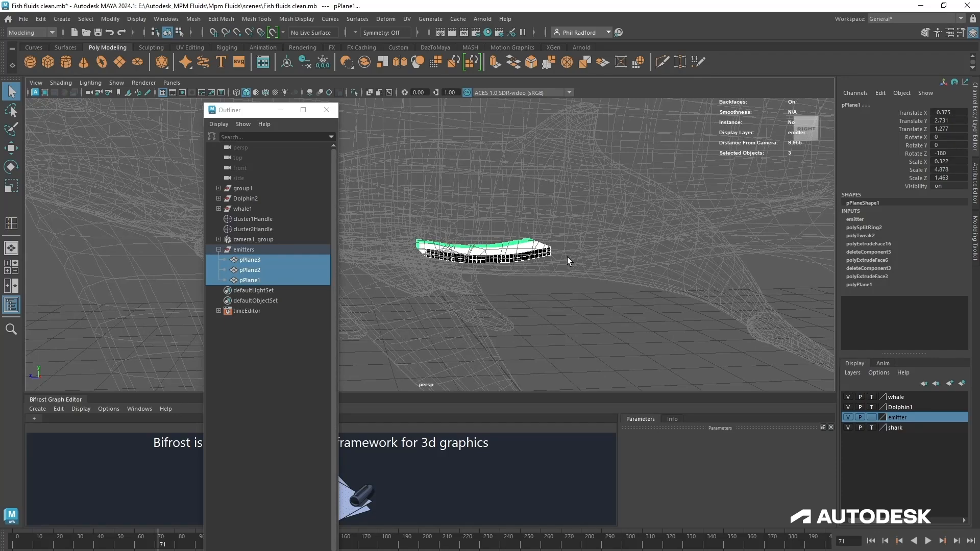
- Move the Outliner clear of the graph area, enlarge the Bifrost Graph Editor, and create a new graph
right_click_drag(567, 257, 551, 237, "alt")
left_click_drag(551, 237, 526, 252, "alt")
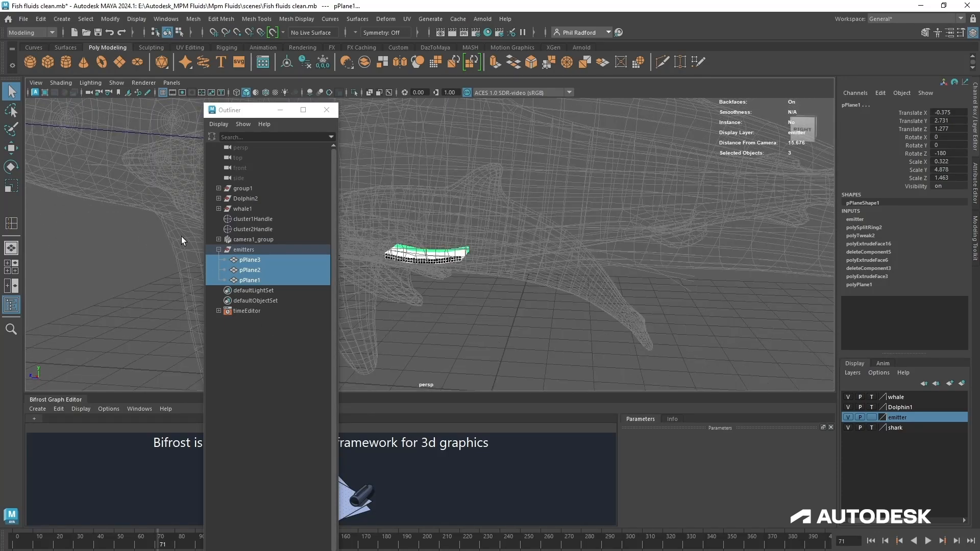
mouse_move(226, 117)
left_mouse_down()
mouse_move(176, 116)
mouse_move(217, 119)
left_mouse_up()
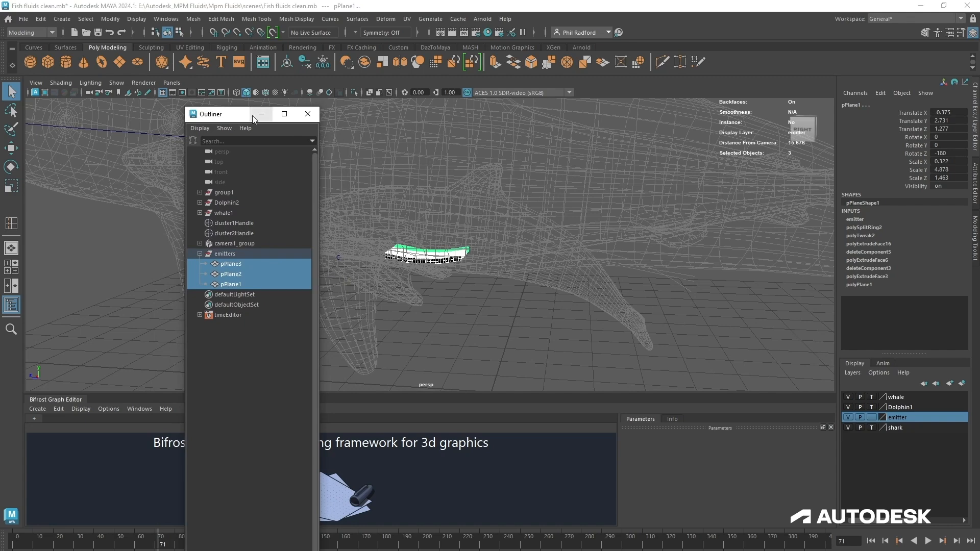
left_click_drag(233, 115, 63, 94)
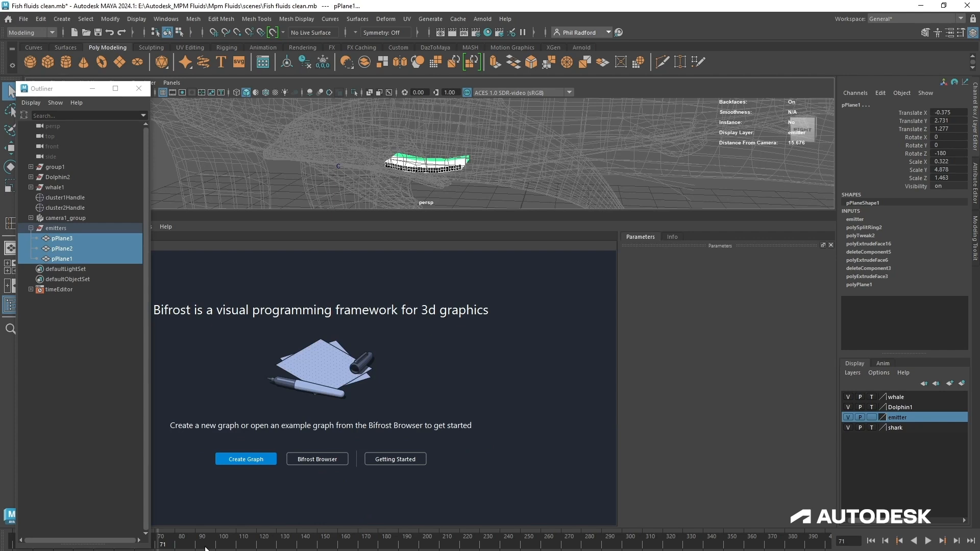
left_click(240, 462)
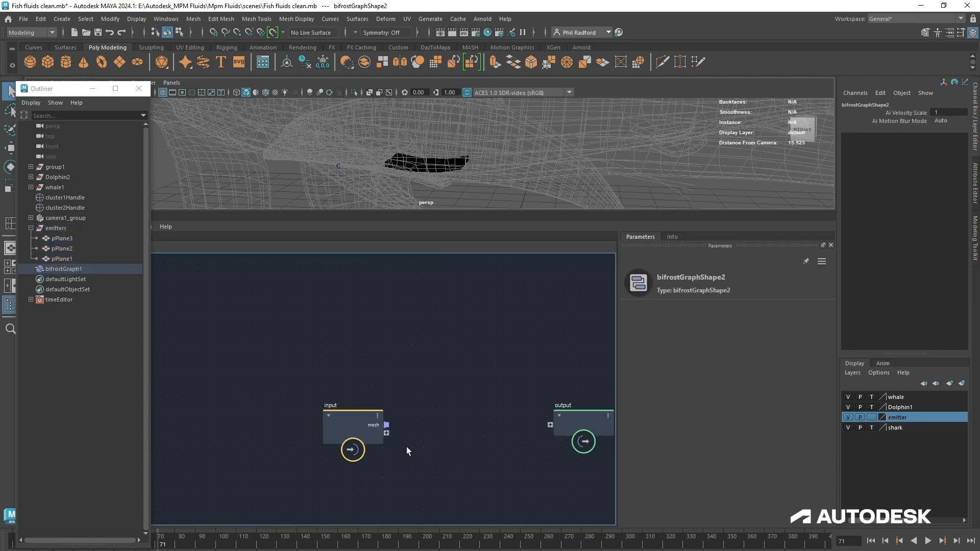
- Bring pPlane1, pPlane2 and pPlane3 from the Outliner into the Bifrost graph as separate mesh input nodes
left_click(66, 259)
left_click_drag(66, 259, 393, 356)
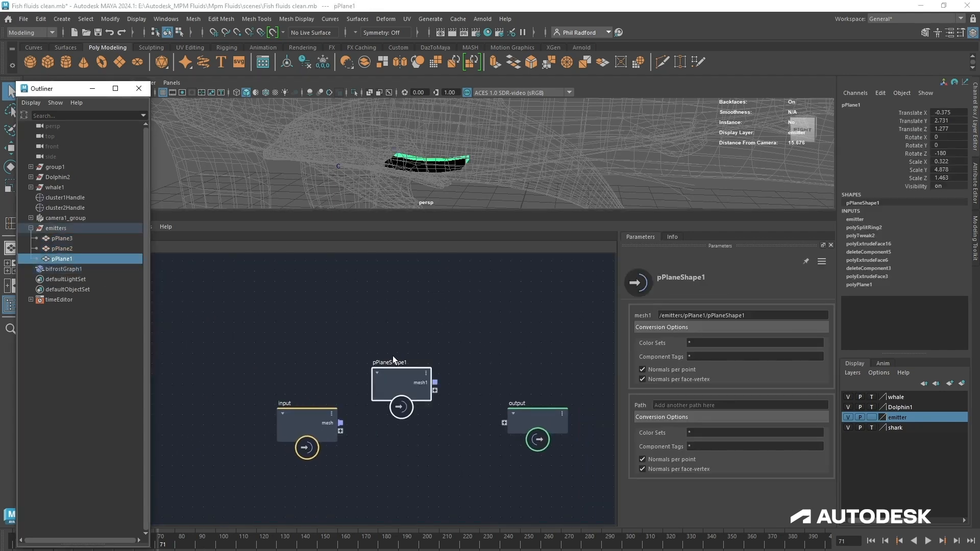
left_click(61, 249)
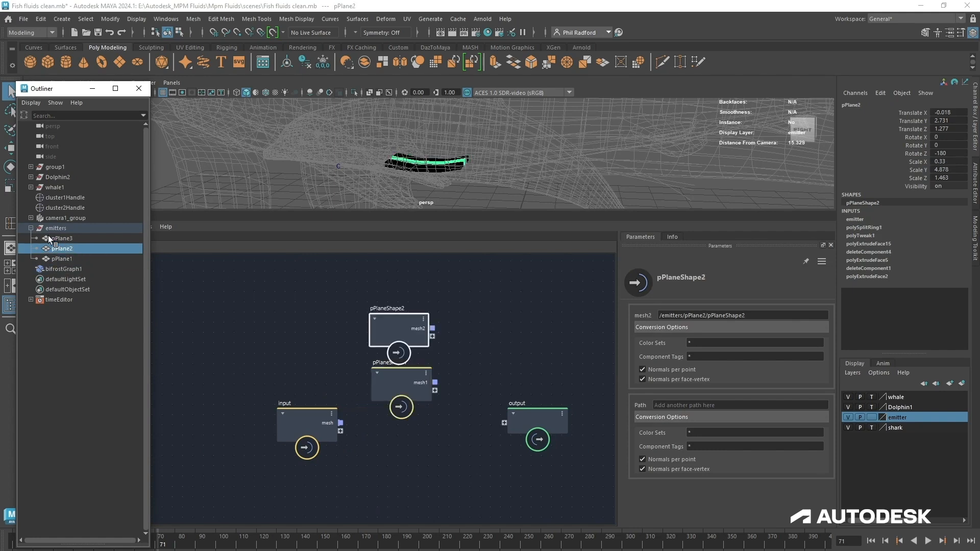
left_click(61, 239)
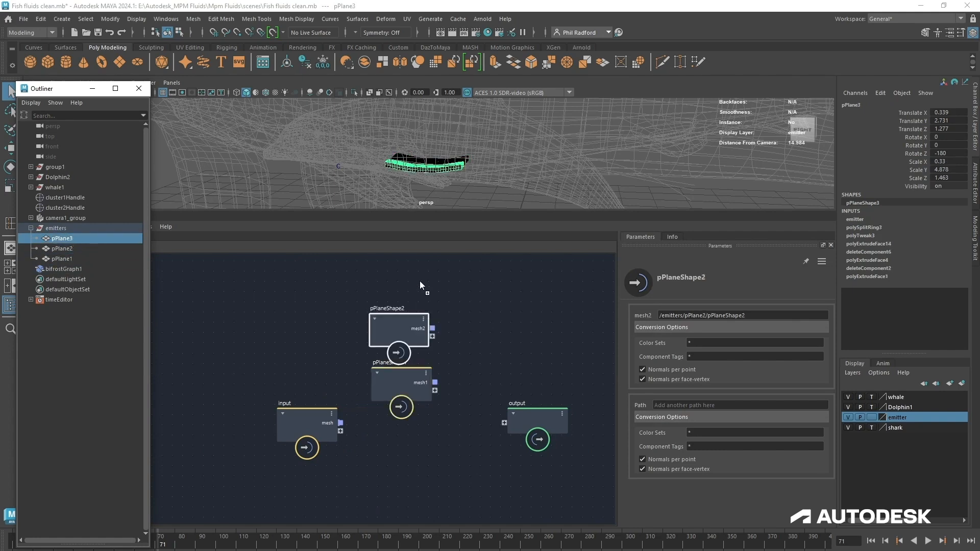
left_click_drag(420, 285, 402, 270)
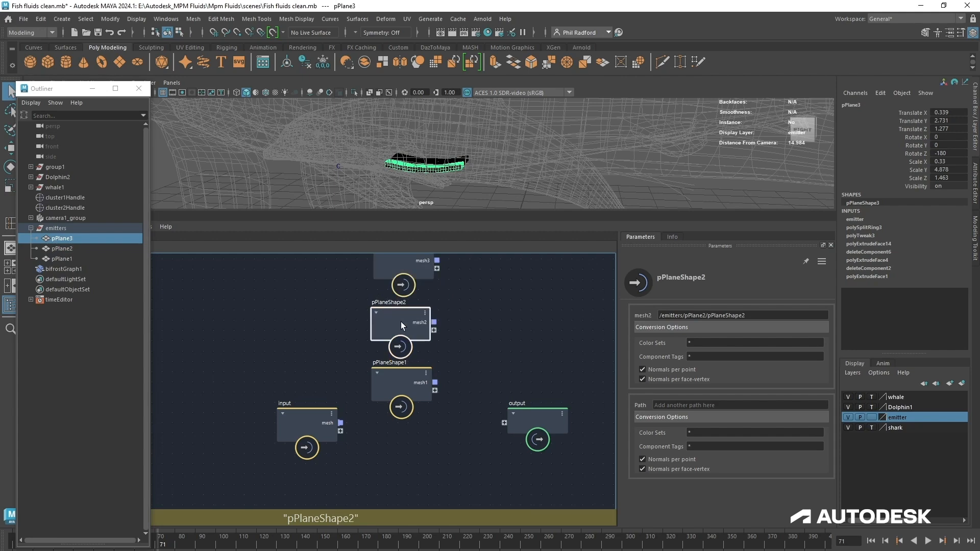
- Delete the default input node from the graph and reposition the pPlaneShape1 node below the other plane nodes
left_click_drag(400, 381, 386, 408)
left_click_drag(306, 423, 214, 449)
key("Delete")
middle_click_drag(395, 358, 309, 397, "alt")
scroll(310, 397, "down", 1)
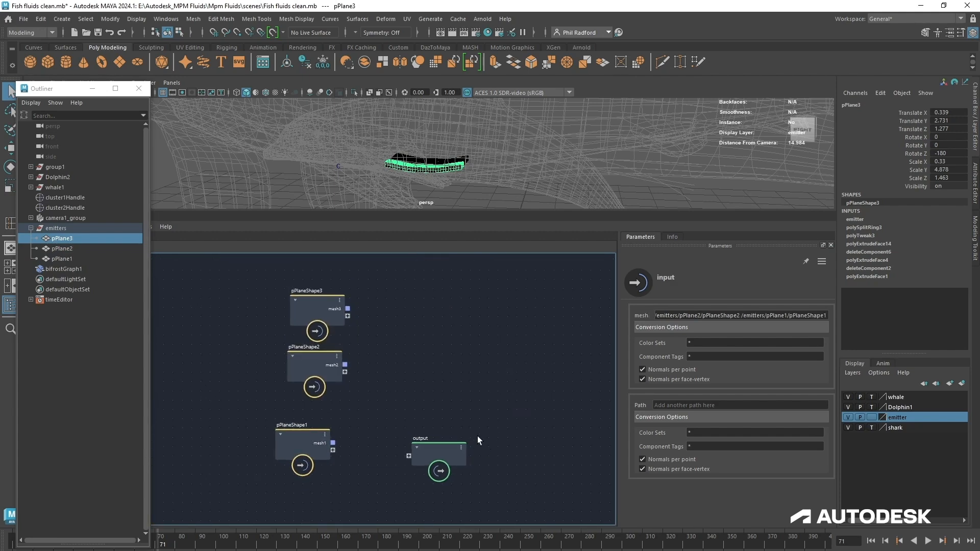
- Line up the pPlaneShape3, pPlaneShape2 and pPlaneShape1 nodes in a spaced column, with the output node moved well away from them
left_click_drag(456, 461, 561, 452)
left_click_drag(298, 359, 235, 344)
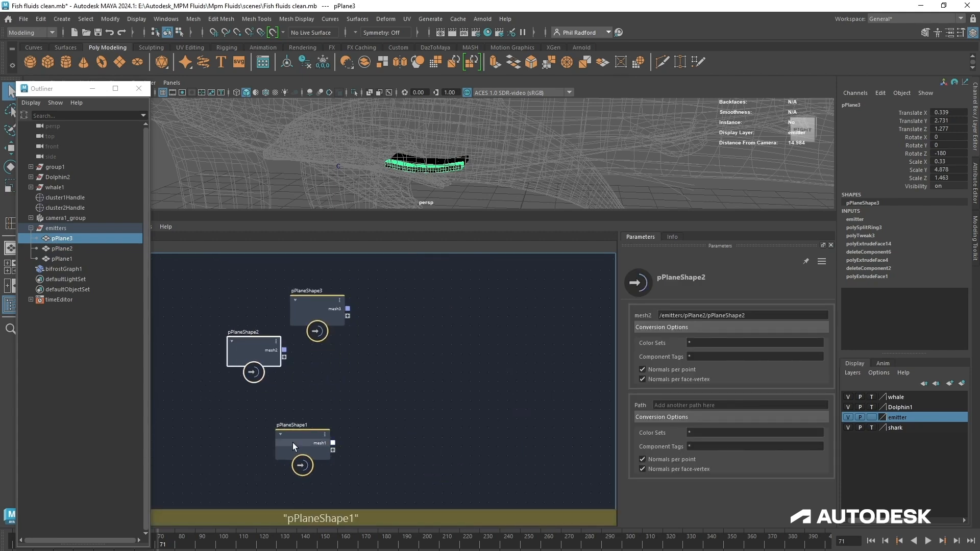
left_click_drag(292, 442, 217, 433)
left_click_drag(317, 314, 226, 294)
left_click_drag(255, 333, 227, 334)
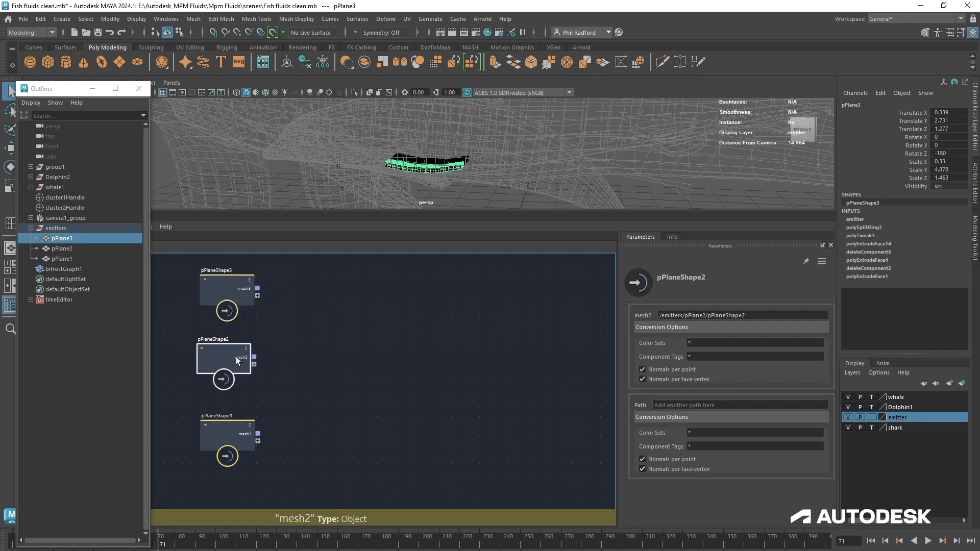
- Add the MPM_GEL_SETUP compound to the graph and explode it into its individual nodes
middle_click_drag(517, 409, 436, 415, "alt")
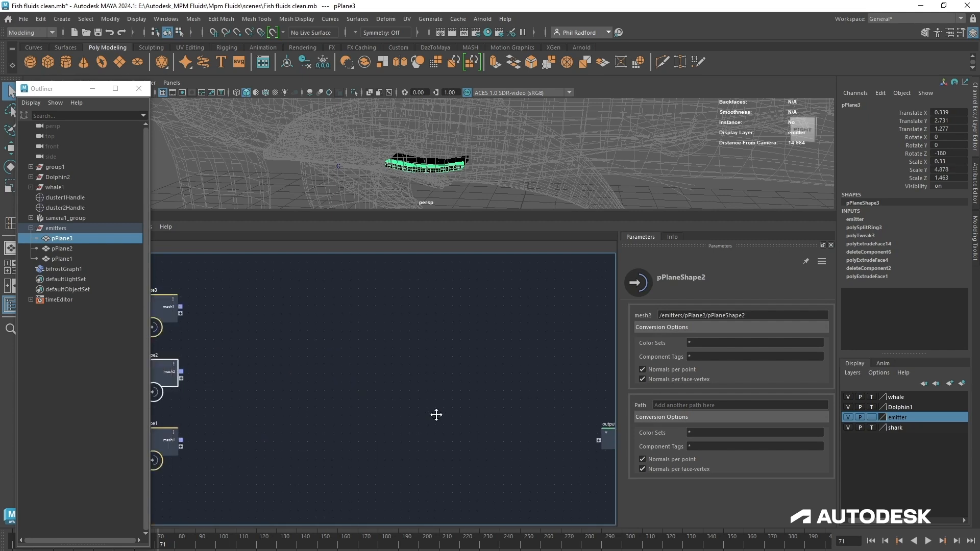
left_click(421, 381)
key("Tab")
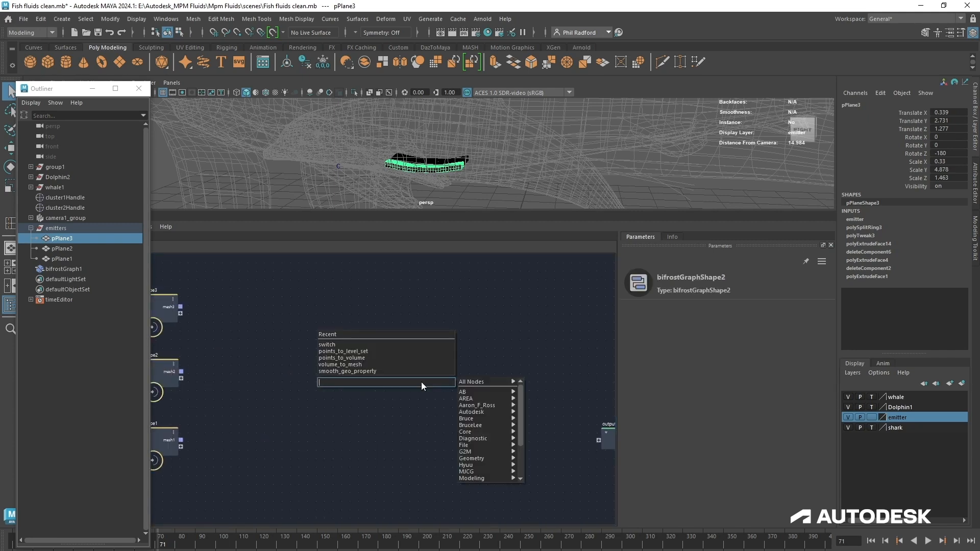
type("mpm")
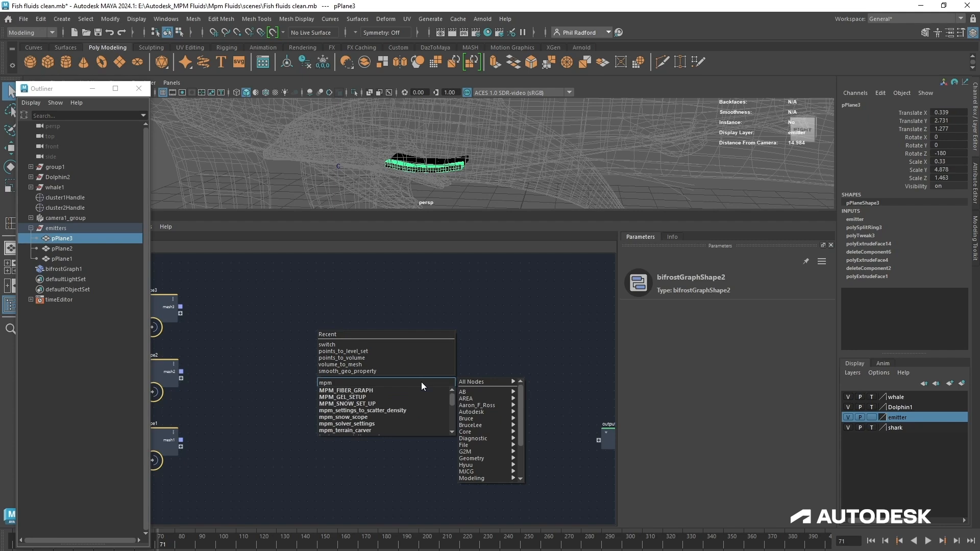
left_click(387, 396)
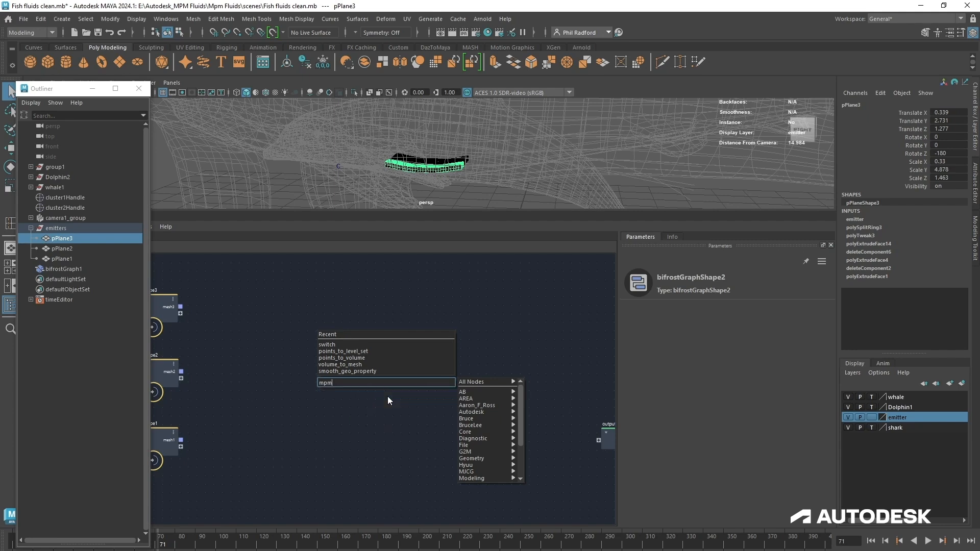
right_click(415, 396)
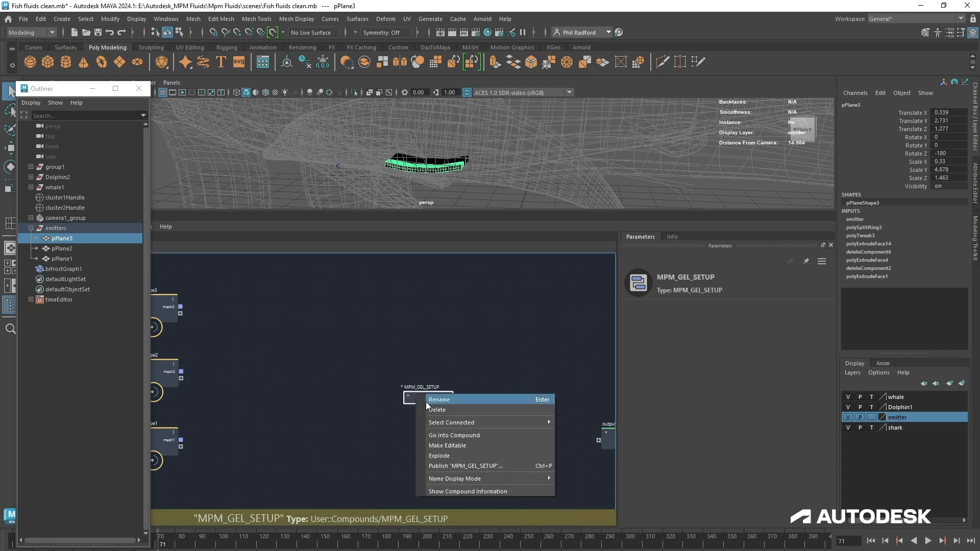
left_click(435, 456)
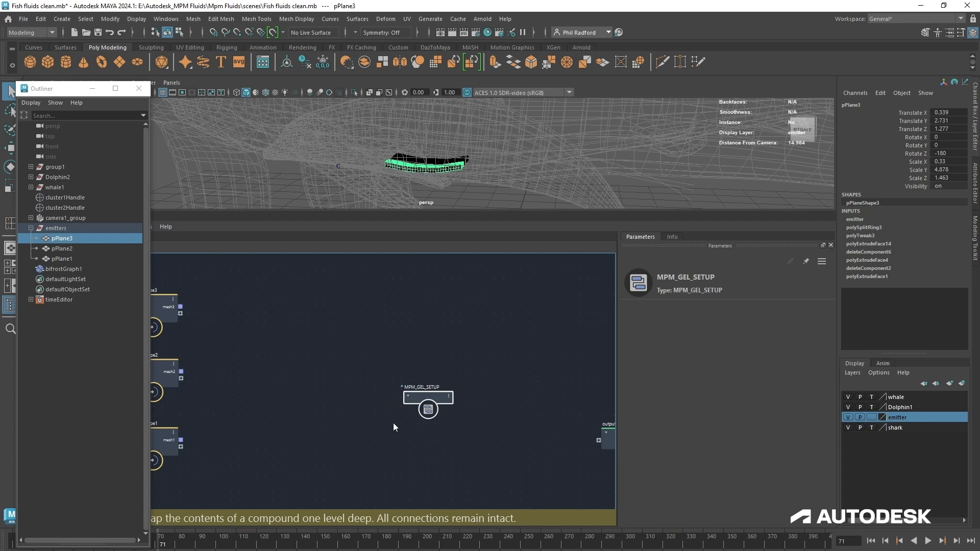
middle_click_drag(492, 314, 498, 312)
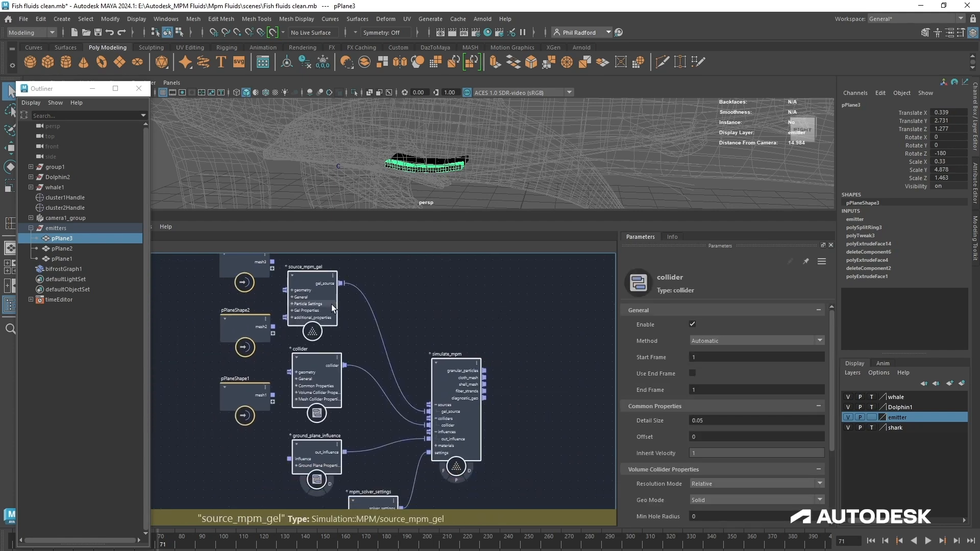
- Delete the source_mpm_gel node and spread out the simulate_mpm, mpm_solver_settings, collider and ground_plane_influence nodes
left_click_drag(301, 306, 361, 292)
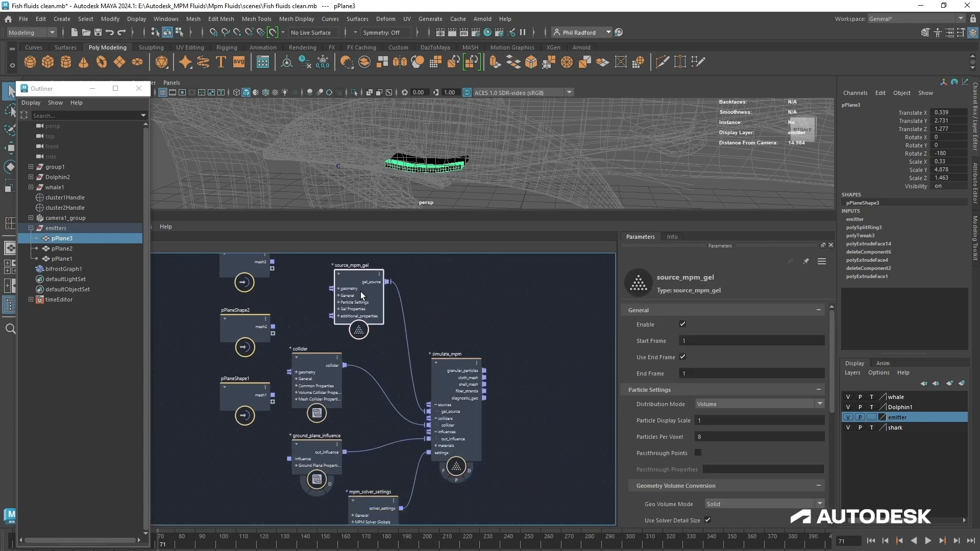
key("Delete")
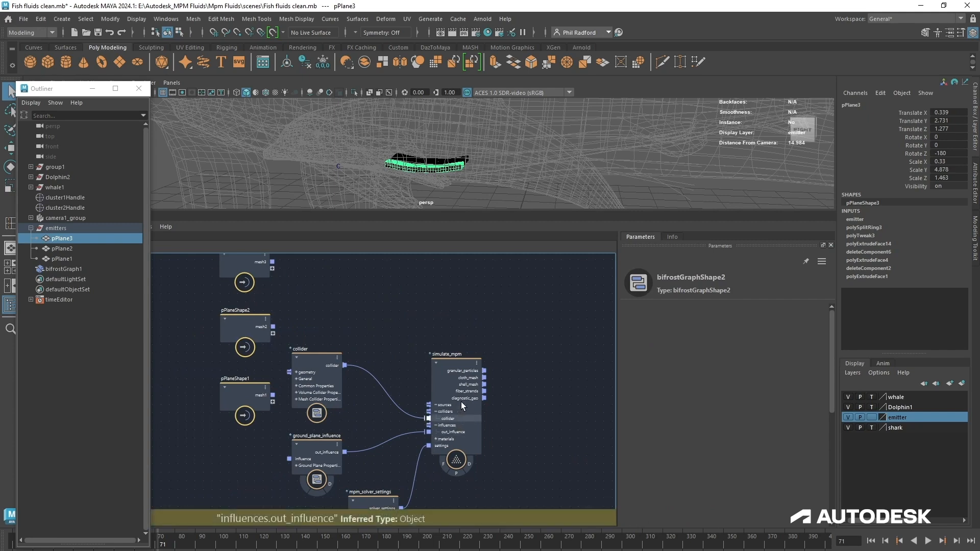
left_click_drag(461, 402, 512, 309)
left_click_drag(375, 501, 482, 457)
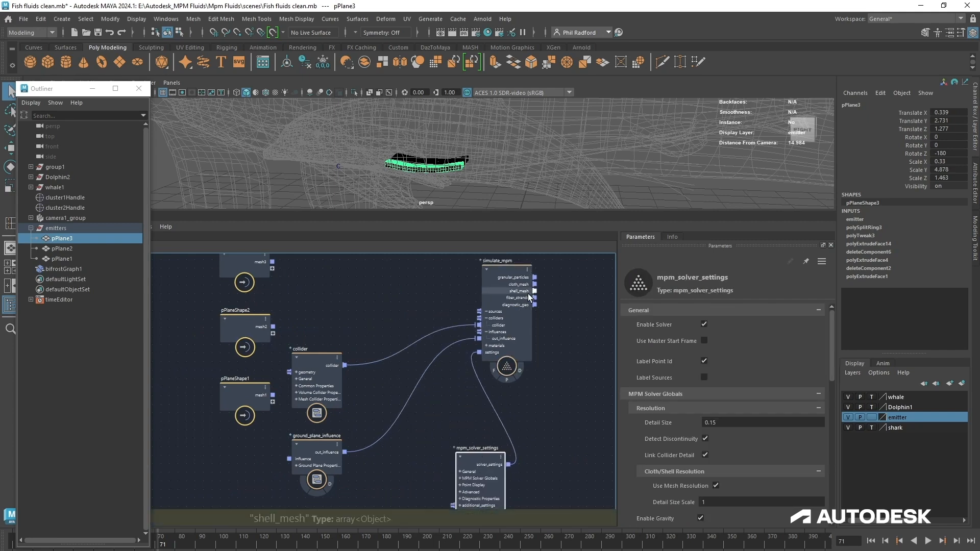
left_click_drag(527, 293, 541, 293)
left_click_drag(340, 384, 369, 393)
left_click_drag(314, 445, 382, 502)
left_click_drag(348, 400, 248, 544)
- Add a source_mpm_fluid node above the collider and connect its fluid_source output to the sources of simulate_mpm
middle_click_drag(360, 326, 347, 379)
scroll(344, 386, "down", 1)
scroll(356, 328, "up", 2)
left_click(356, 327)
key("Tab")
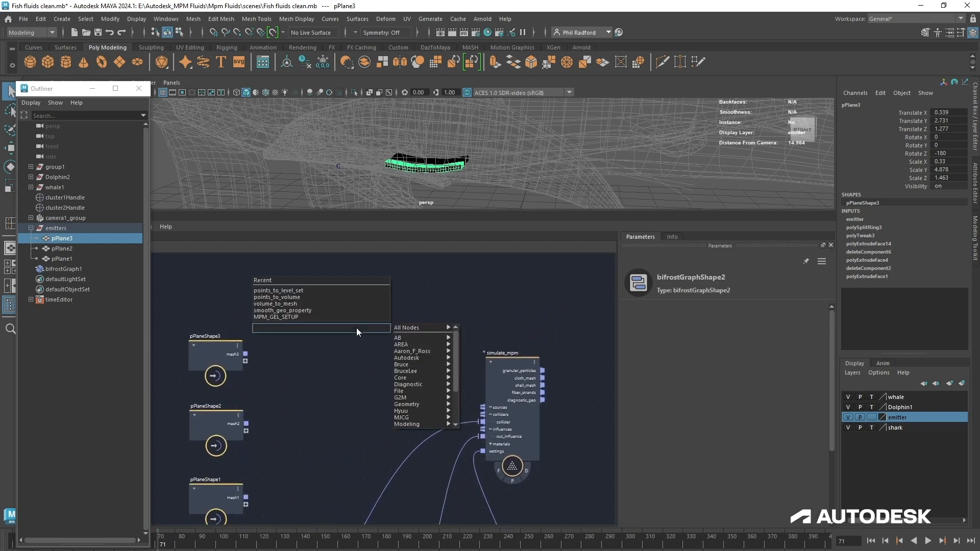
type("fluid")
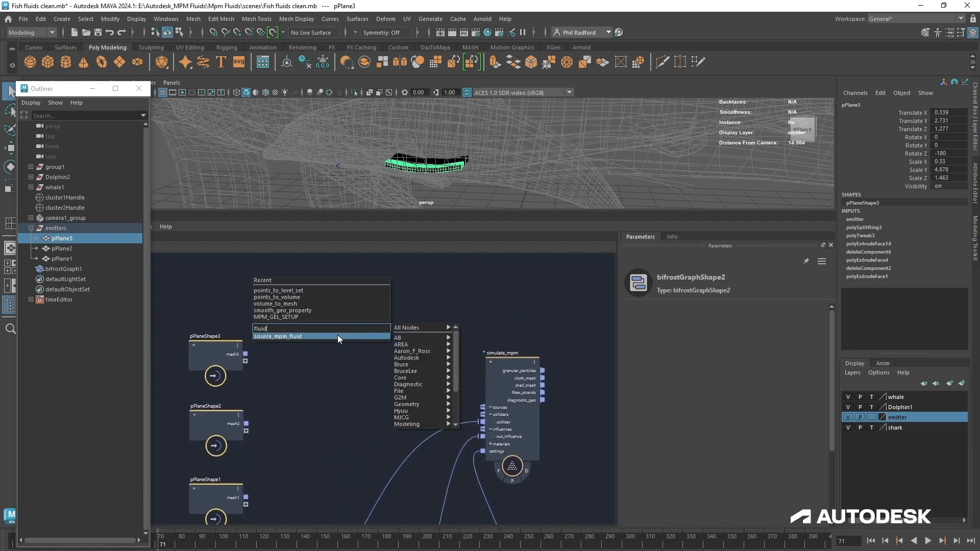
left_click(338, 335)
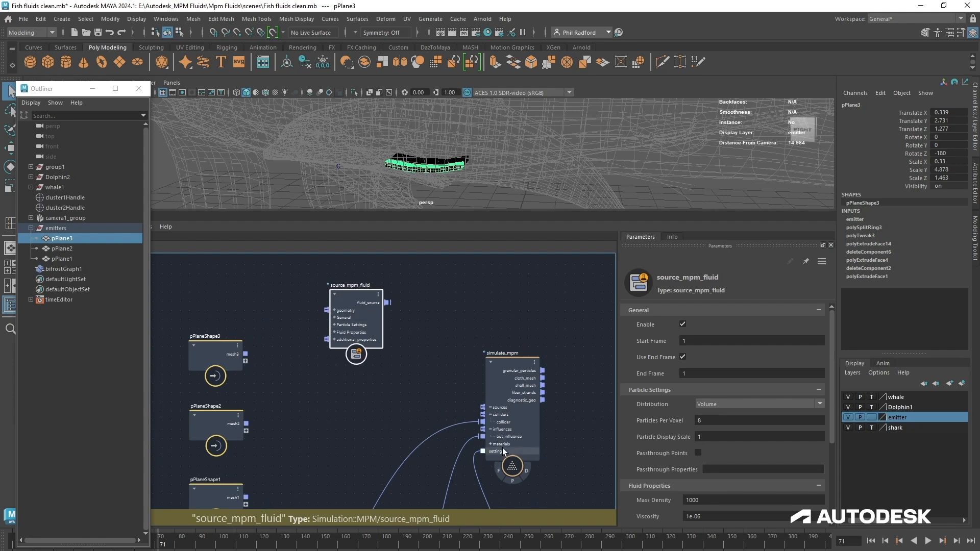
mouse_move(423, 419)
middle_mouse_down()
mouse_move(420, 291)
mouse_move(416, 421)
middle_mouse_up()
left_click_drag(363, 329, 365, 282)
middle_click_drag(361, 379, 363, 280)
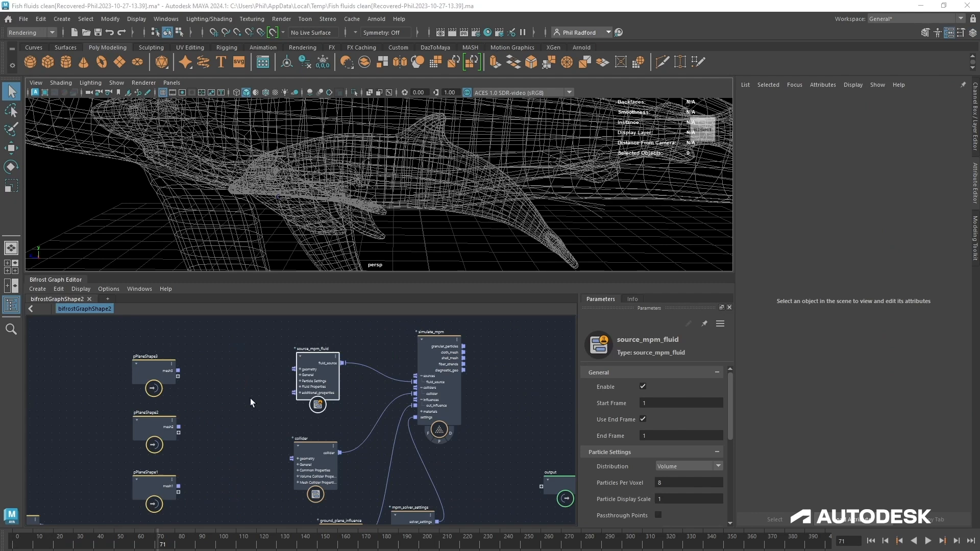
- Group the source_mpm_fluid, collider, ground_plane_influence, mpm_solver_settings and simulate_mpm nodes into a compound
middle_click_drag(250, 398, 252, 400)
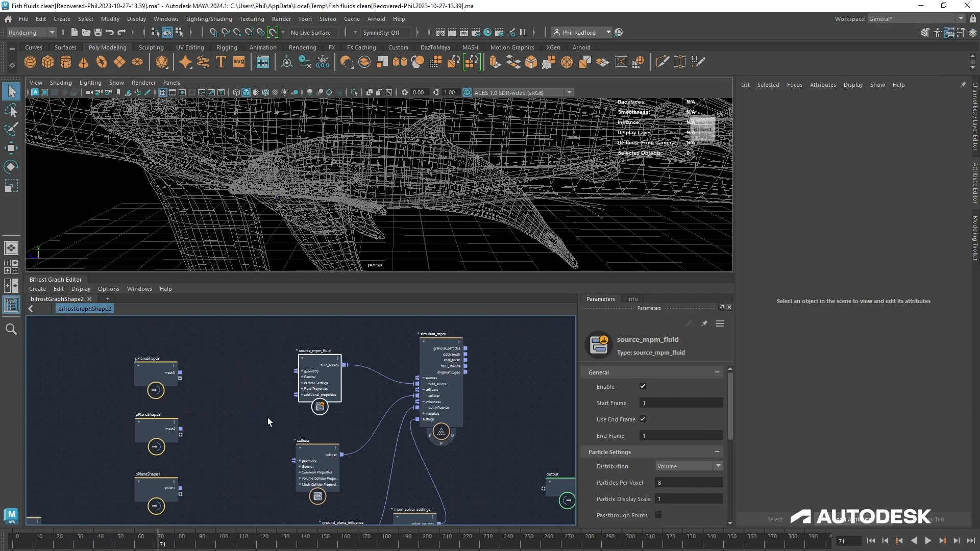
left_click_drag(388, 274, 388, 225)
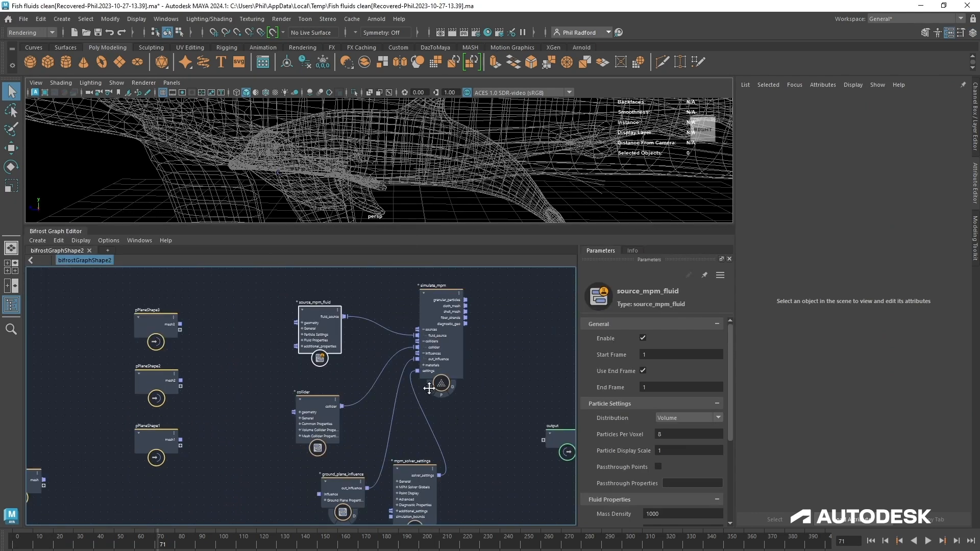
key("a")
left_click_drag(285, 349, 288, 340)
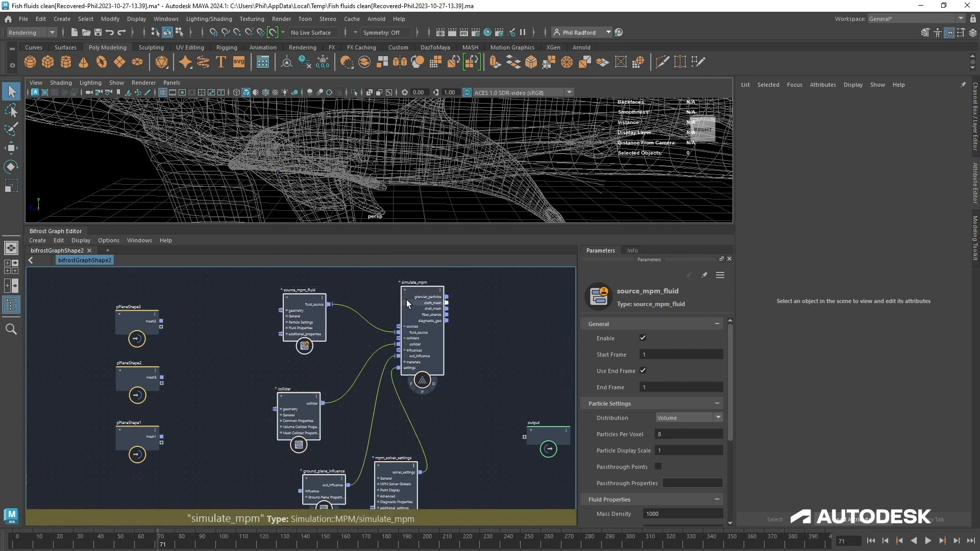
right_click(360, 292)
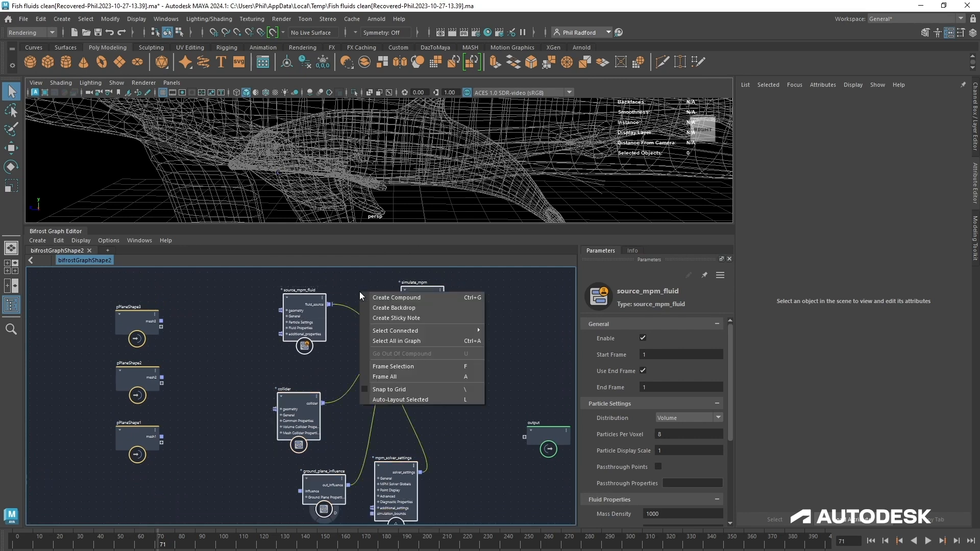
left_click(379, 301)
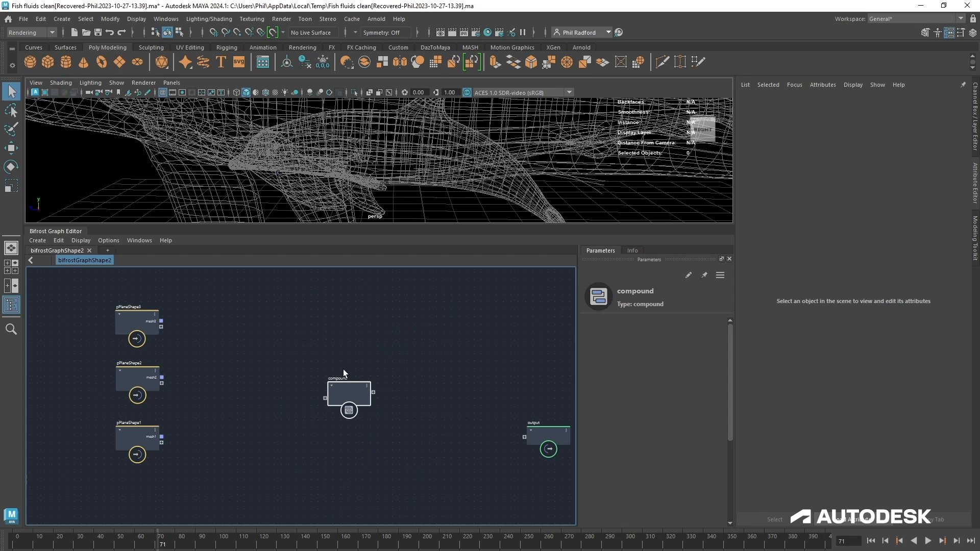
- Rename the new compound to mpm_fluids_setup
double_click(344, 377)
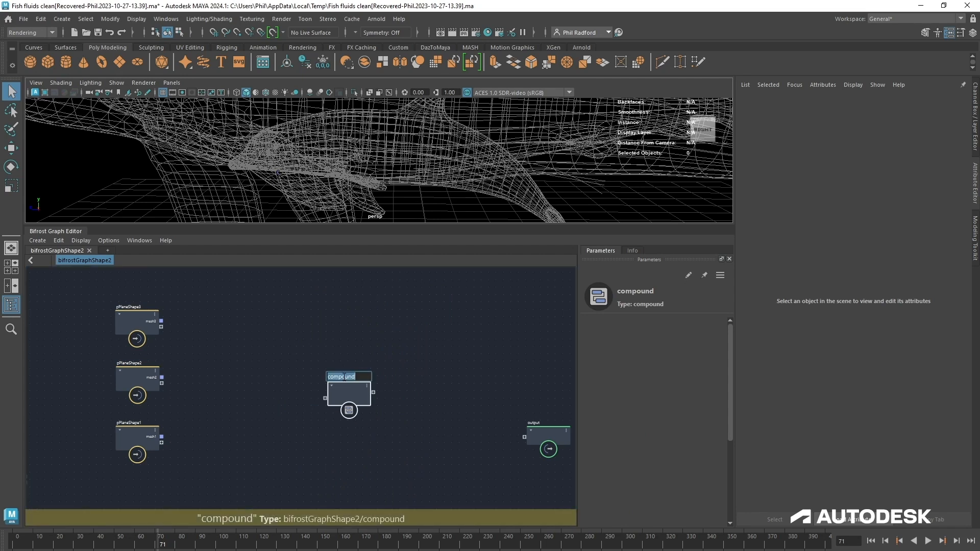
type("mpm_fluids_set")
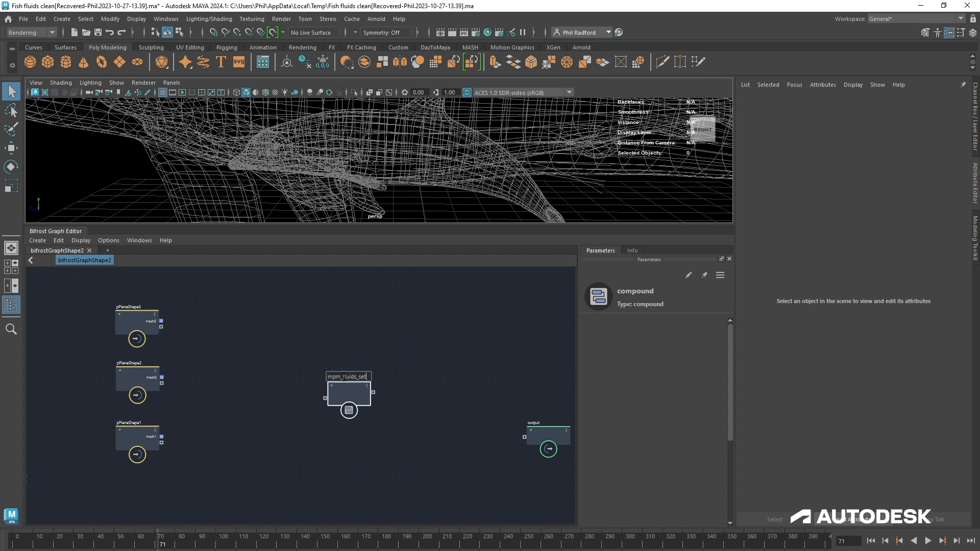
type("up")
key("Return")
left_click_drag(347, 385, 346, 379)
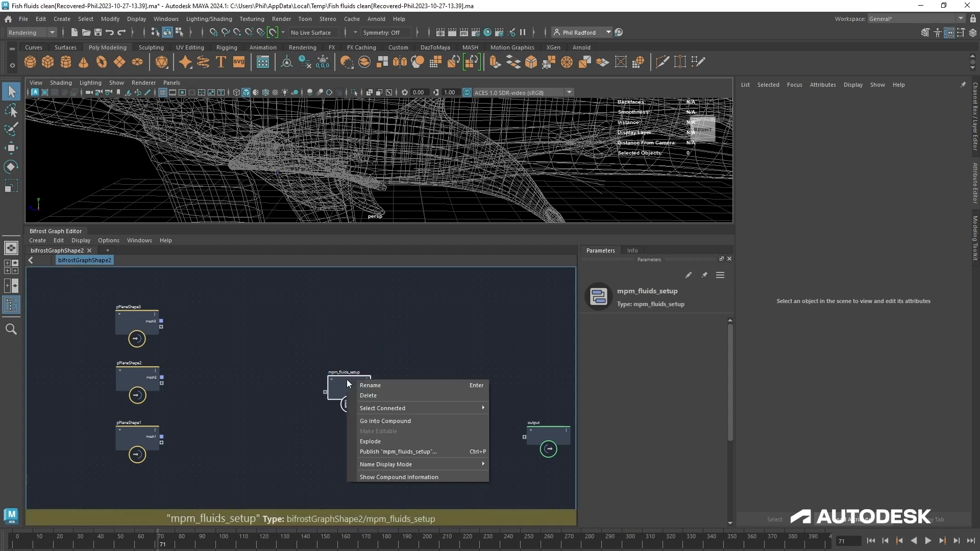
- Publish the mpm_fluids_setup compound under the User::Compounds namespace, and delete its node from the graph
right_click(347, 379)
left_click(377, 448)
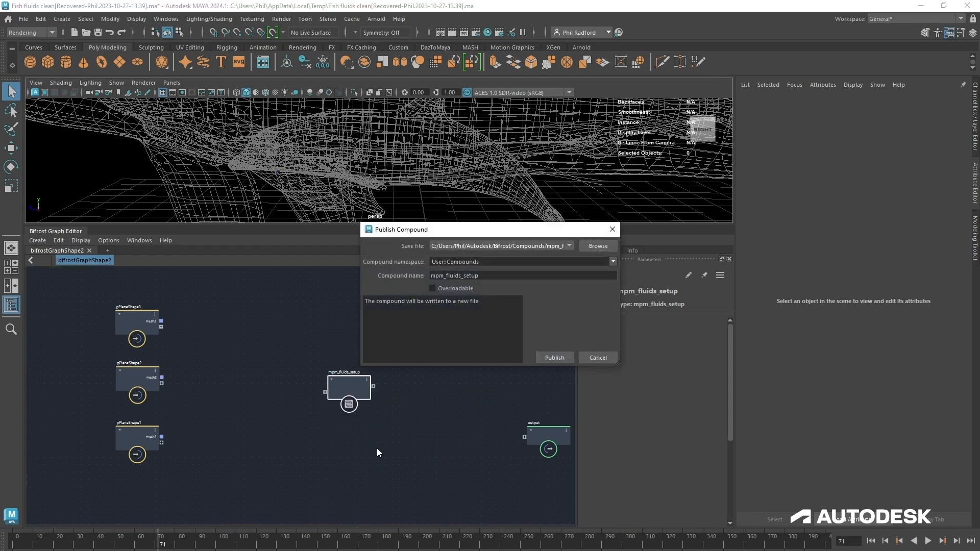
left_click(552, 358)
mouse_move(345, 389)
left_mouse_down()
mouse_move(323, 391)
mouse_move(347, 370)
left_mouse_up()
key("Delete")
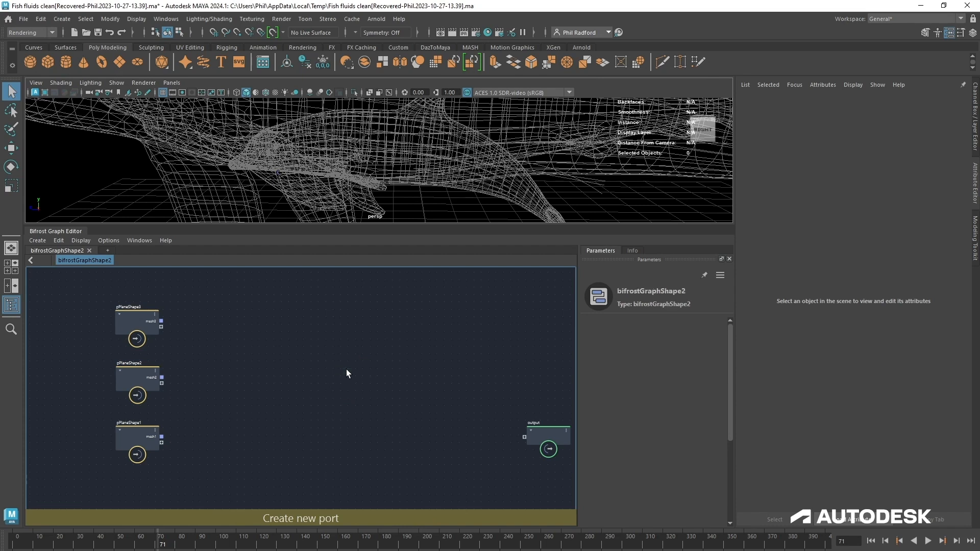
- Add the published mpm_fluids_setup compound to the graph and explode it into its individual nodes
key("Tab")
type("fluid")
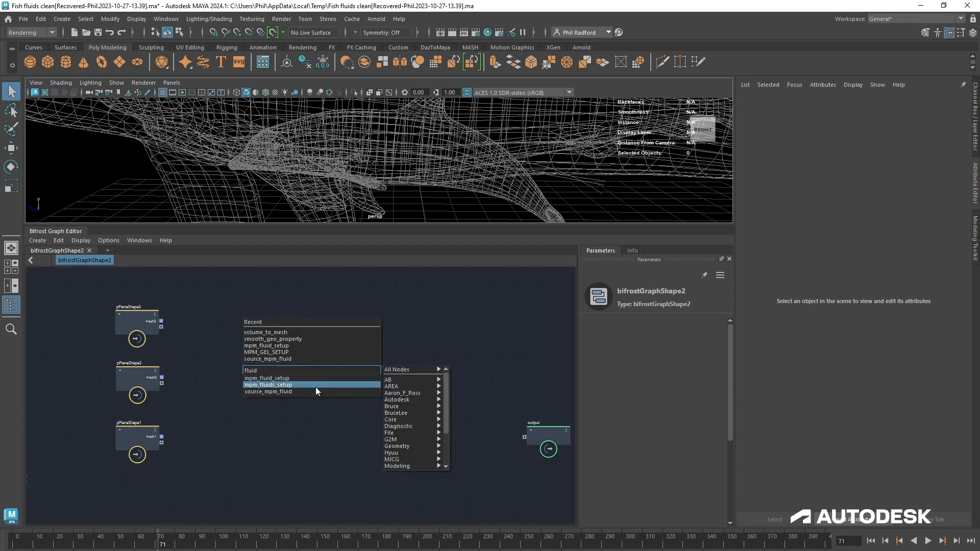
left_click(316, 386)
right_click(348, 382)
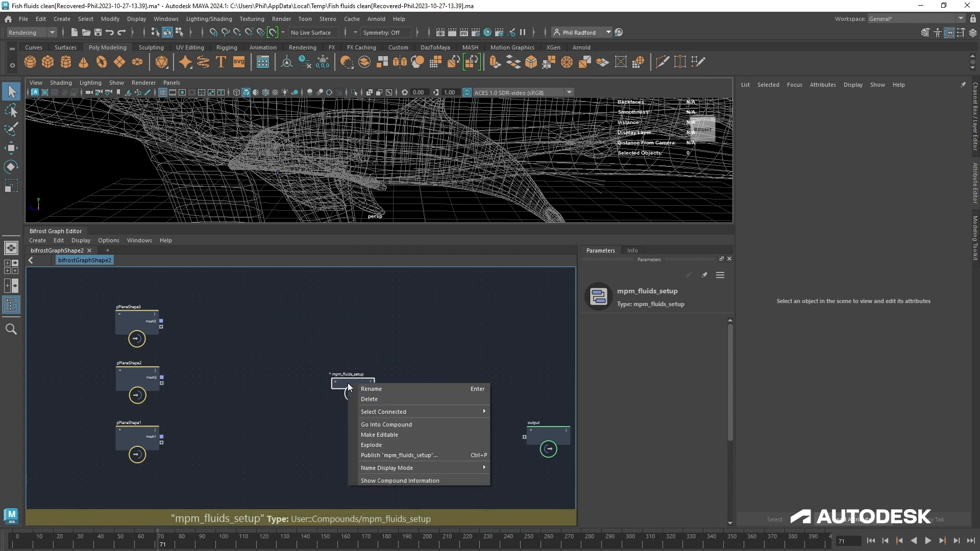
left_click(369, 445)
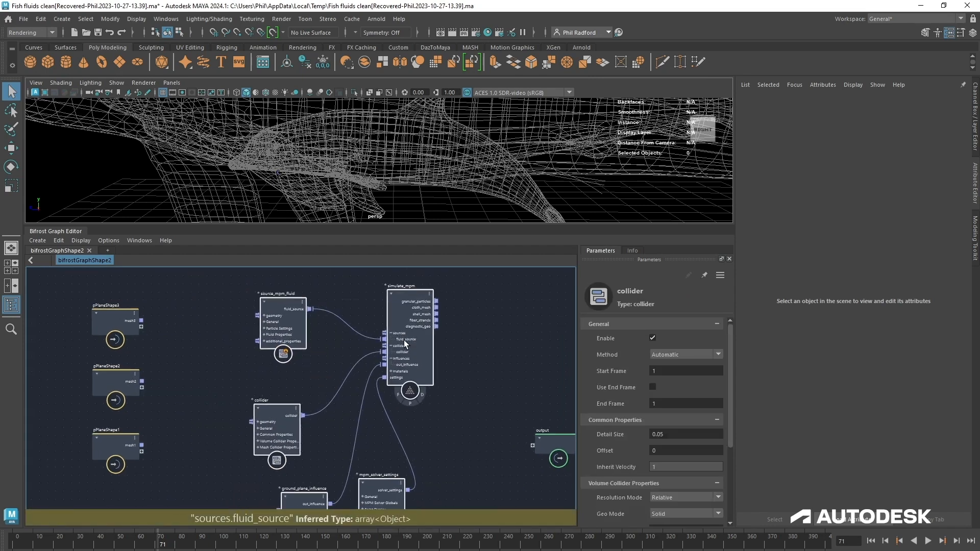
- Arrange the emitter plane nodes and connect pPlaneShape1's mesh1 output to the geometry input of source_mpm_fluid
left_click(285, 324)
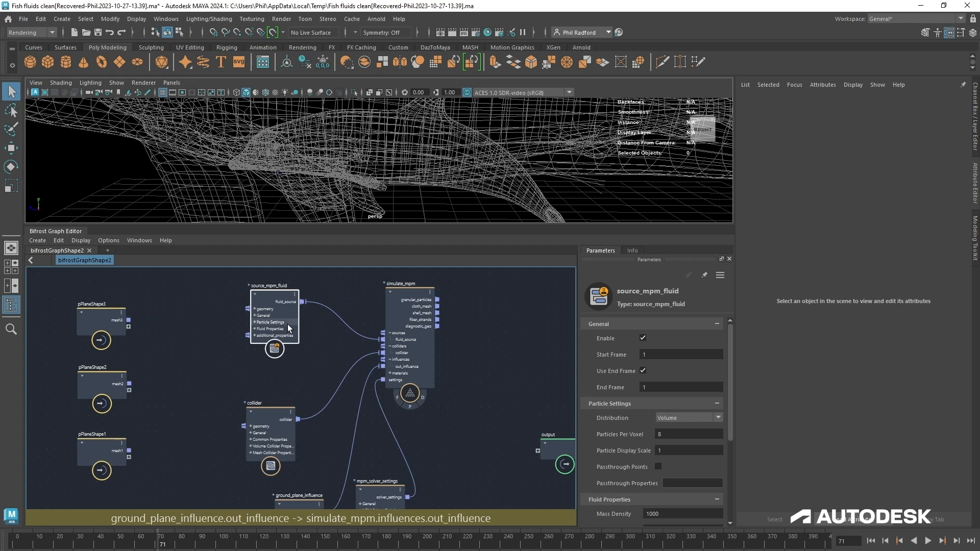
middle_click_drag(203, 348, 181, 495)
left_click_drag(270, 421, 261, 400)
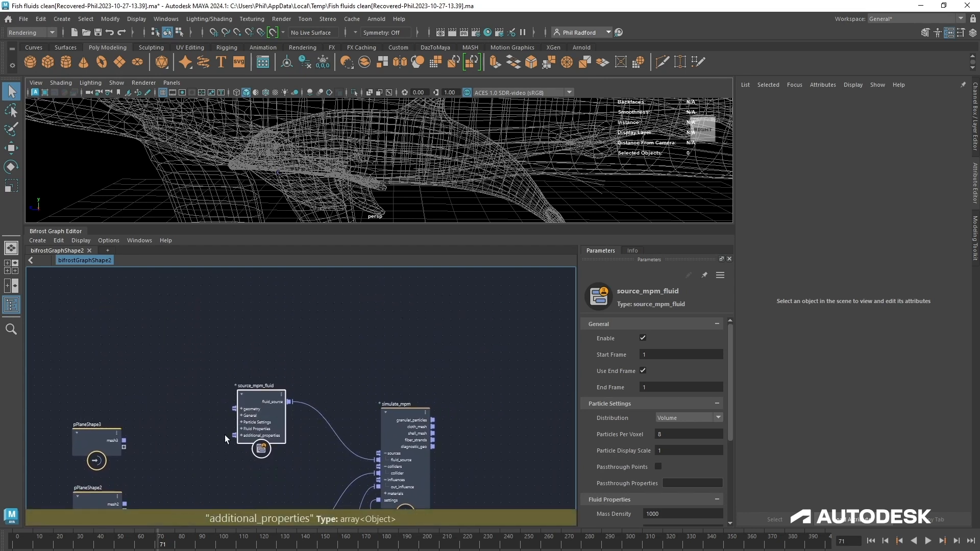
middle_click_drag(225, 434, 240, 335)
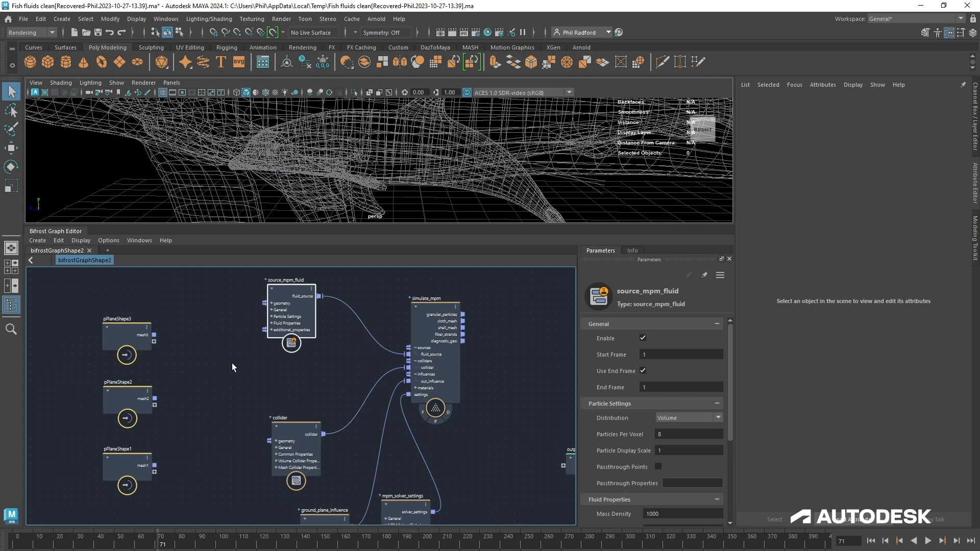
middle_click_drag(227, 360, 231, 390)
left_click_drag(208, 331, 155, 446)
left_click_drag(144, 431, 144, 252)
left_click_drag(139, 494, 256, 324)
- Move the output node beside simulate_mpm, connect granular_particles to it, and return the timeline to frame 0
middle_click_drag(510, 444, 293, 394)
left_click_drag(403, 459, 432, 297)
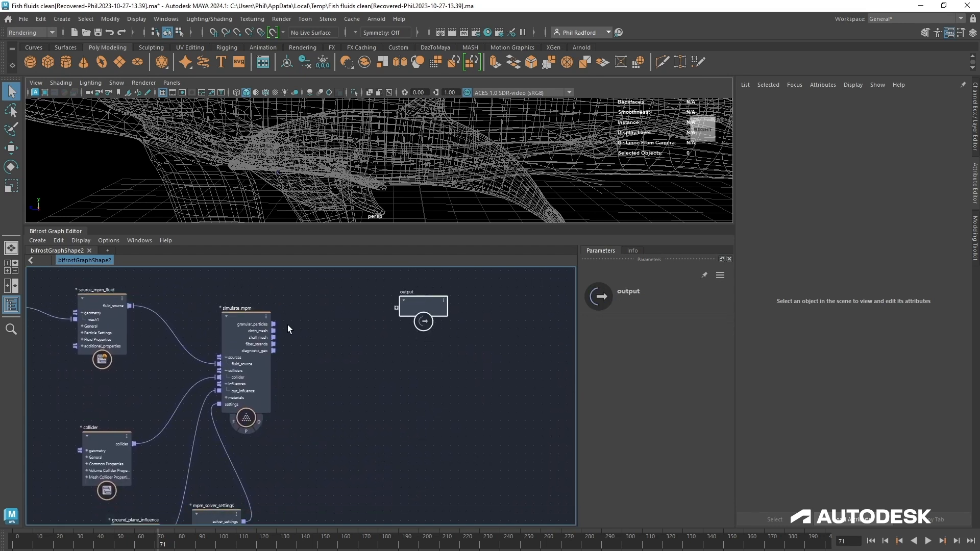
left_click_drag(274, 324, 397, 308)
middle_click_drag(333, 368, 470, 431)
left_click(874, 543)
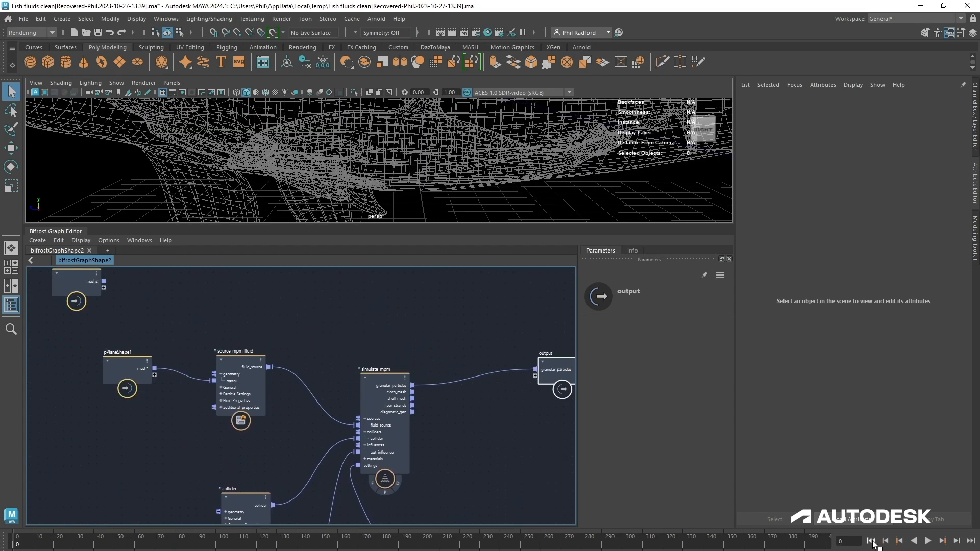
- On source_mpm_fluid, keep the end frame in use, set End Frame to 80 and Particles Per Voxel to 40
middle_click_drag(170, 428, 191, 437)
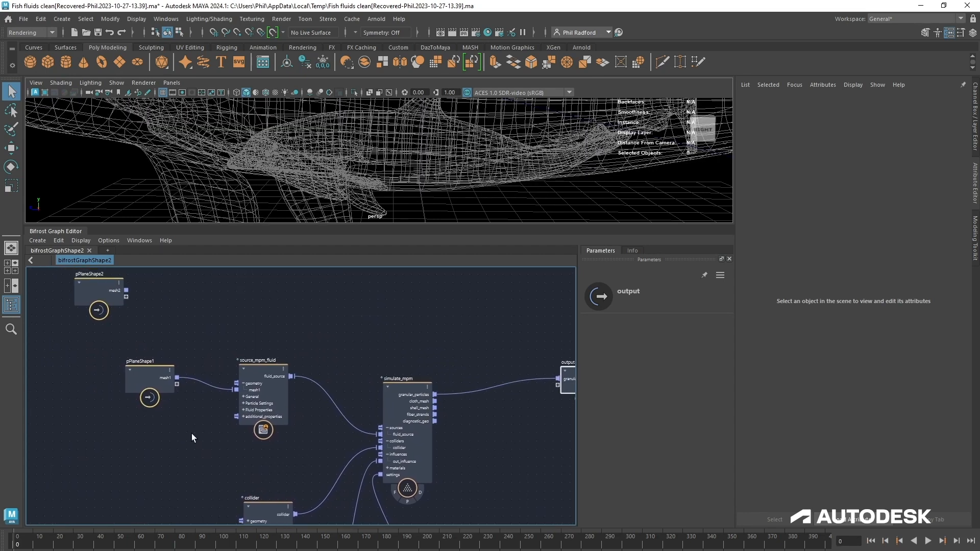
left_click(259, 386)
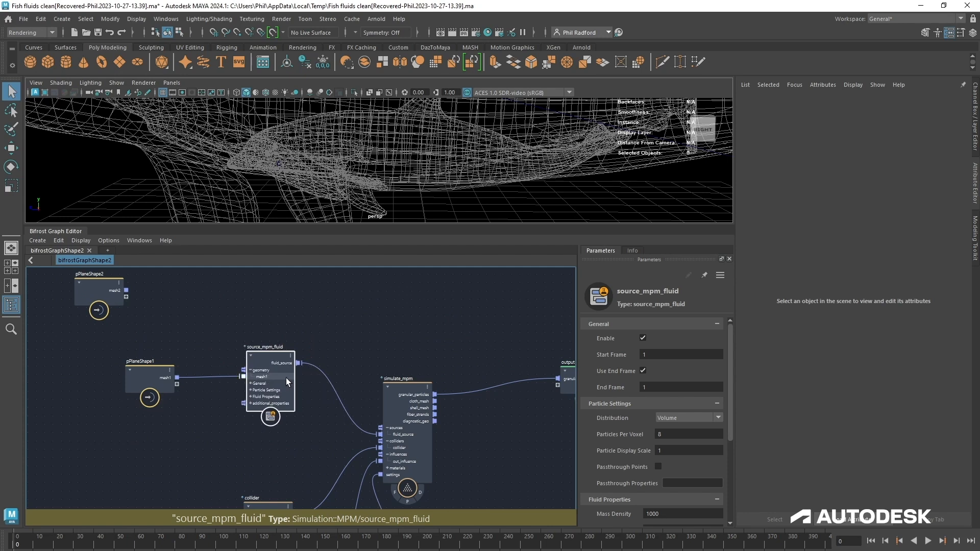
left_click_drag(578, 288, 565, 287)
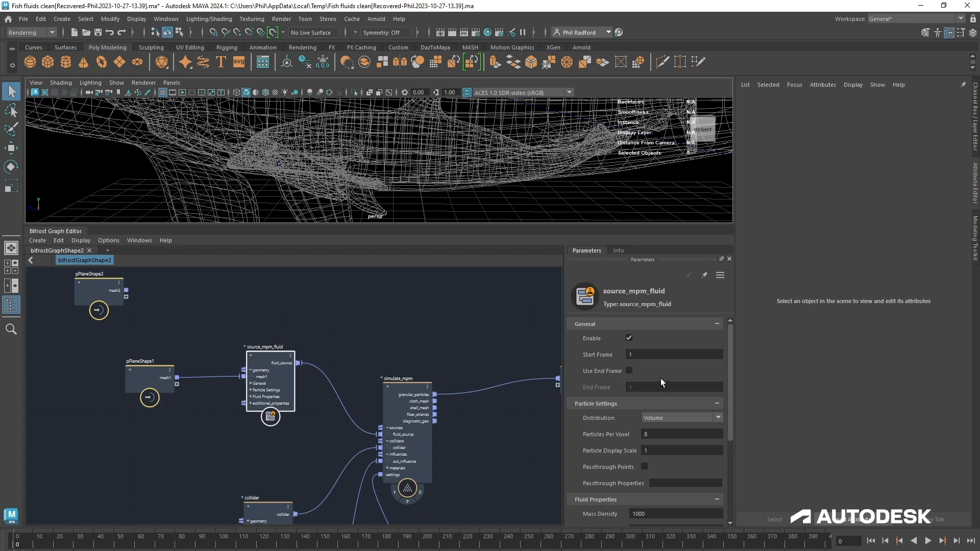
left_click(630, 369)
left_click(639, 388)
left_click(659, 435)
type("48")
key("Return")
- Set the Vibration Speed of source_mpm_fluid to 15 in its fluid properties
scroll(602, 442, "down", 2)
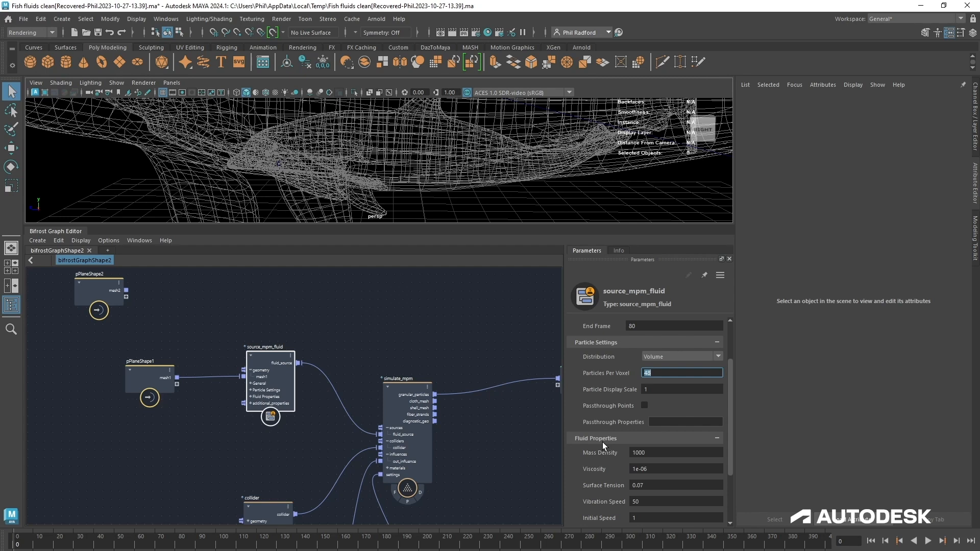
scroll(602, 442, "down", 3)
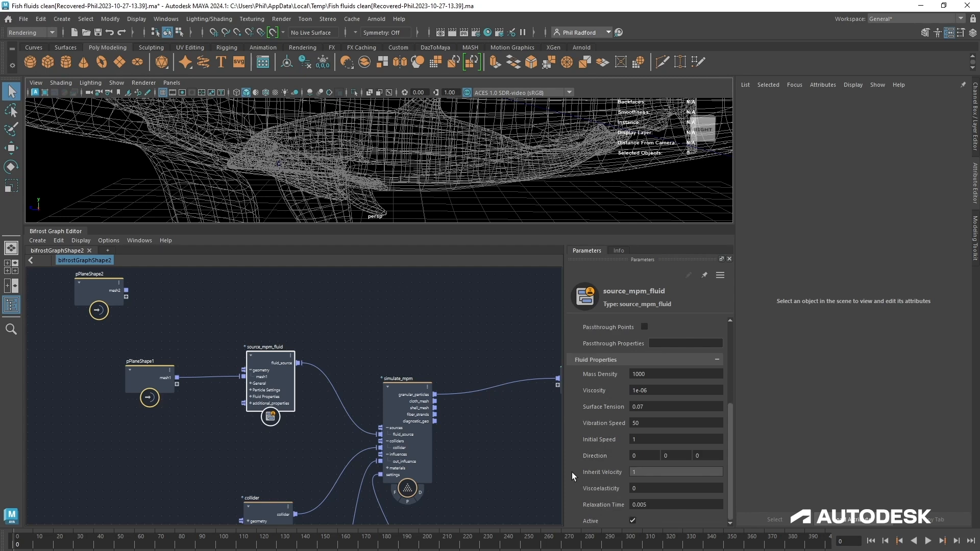
double_click(652, 423)
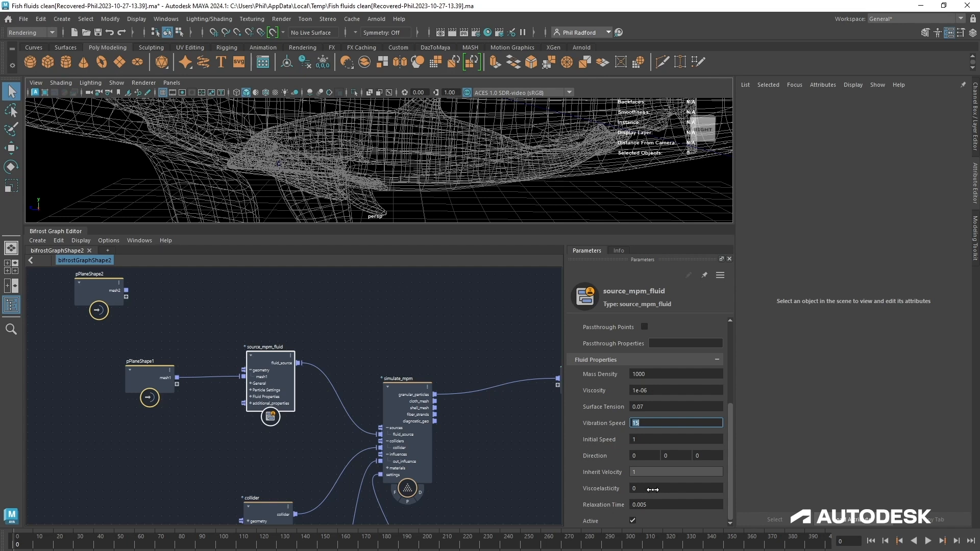
left_click(653, 489)
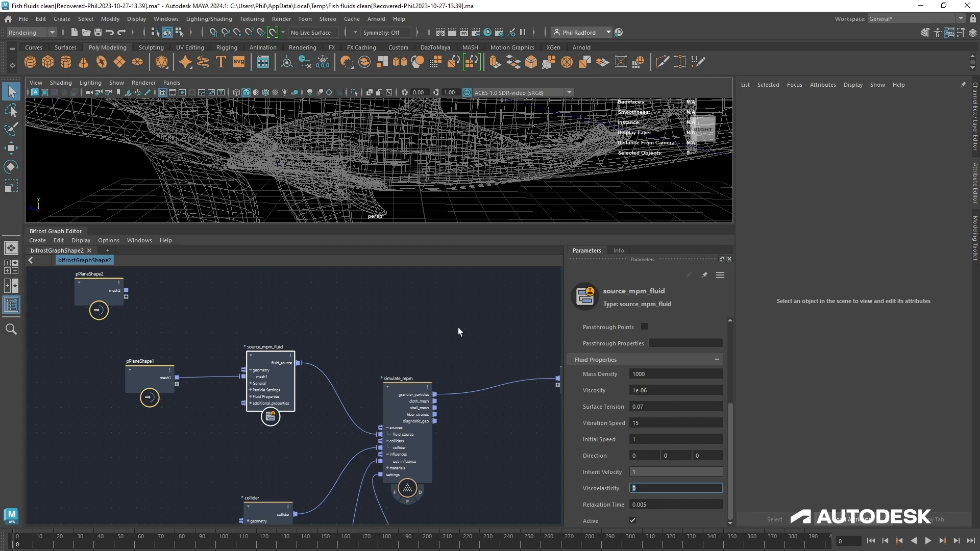
- Reposition the collider node below source_mpm_fluid in the graph
middle_click_drag(458, 327, 444, 365, "alt")
right_click_drag(448, 371, 423, 385, "alt")
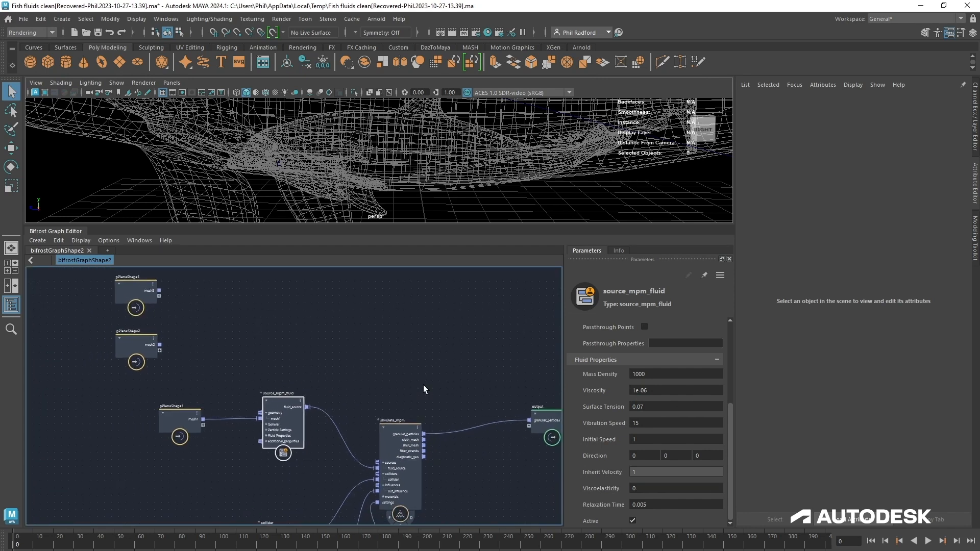
middle_click_drag(433, 386, 409, 315, "alt")
middle_click_drag(431, 461, 430, 441, "alt")
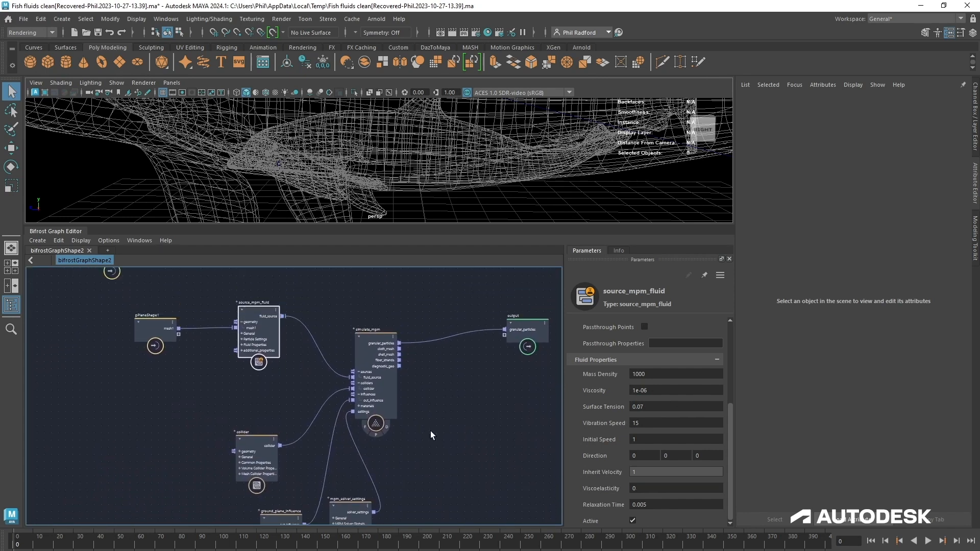
left_click_drag(246, 444, 244, 399)
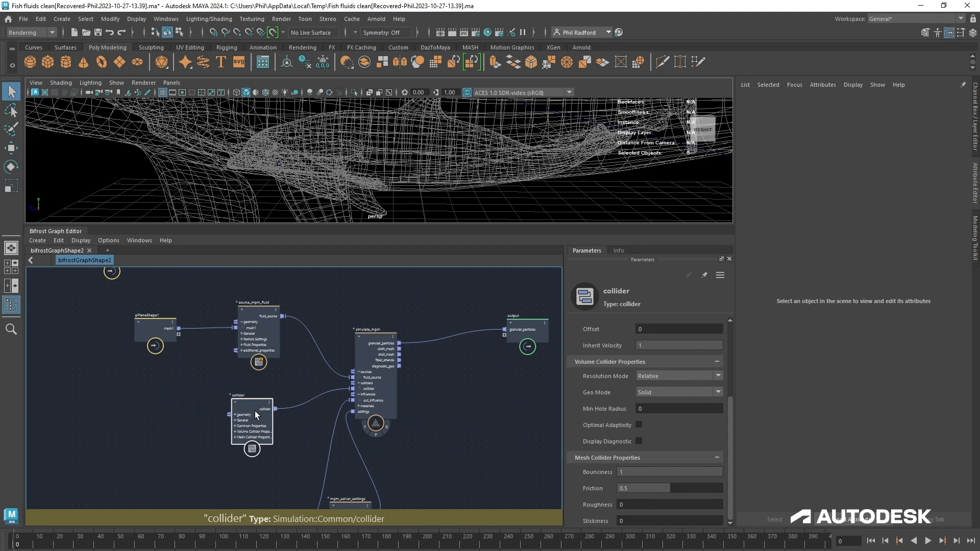
middle_click_drag(420, 403, 424, 456, "alt")
left_click_drag(254, 459, 247, 497)
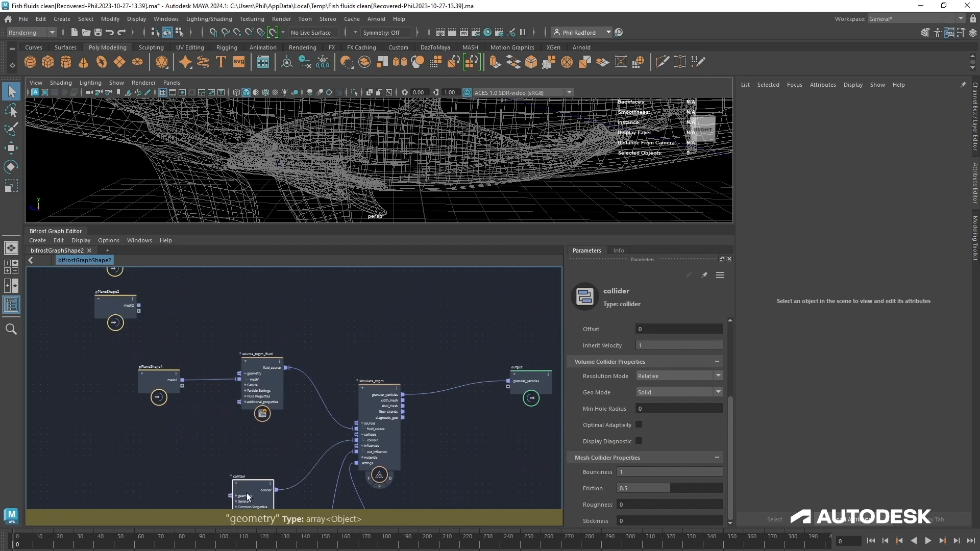
middle_click_drag(316, 348, 317, 404, "alt")
- Enlarge the viewport around the sea creatures, play the fluid simulation from frame 0, and rewind it to the start
left_click_drag(400, 222, 401, 394)
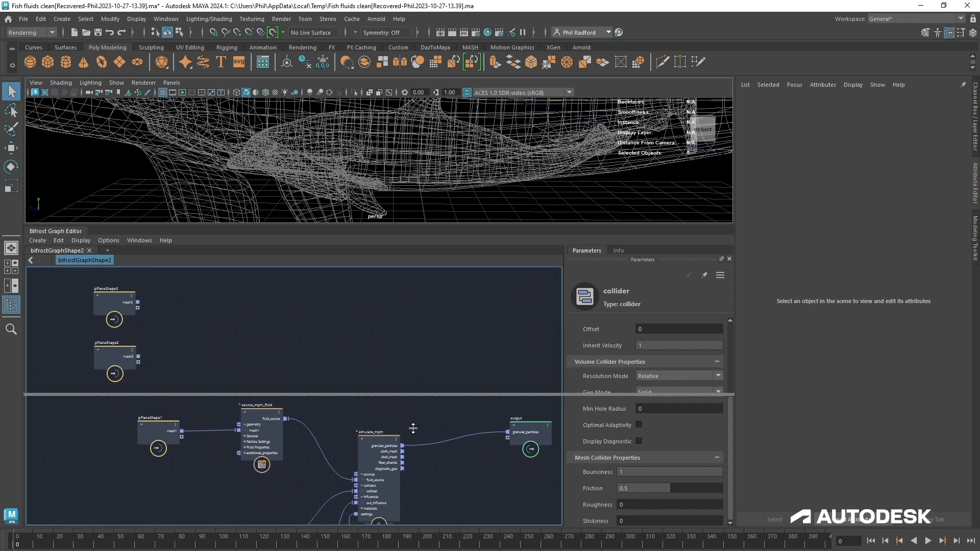
right_click_drag(512, 264, 377, 247, "alt")
left_click_drag(377, 247, 434, 261, "alt")
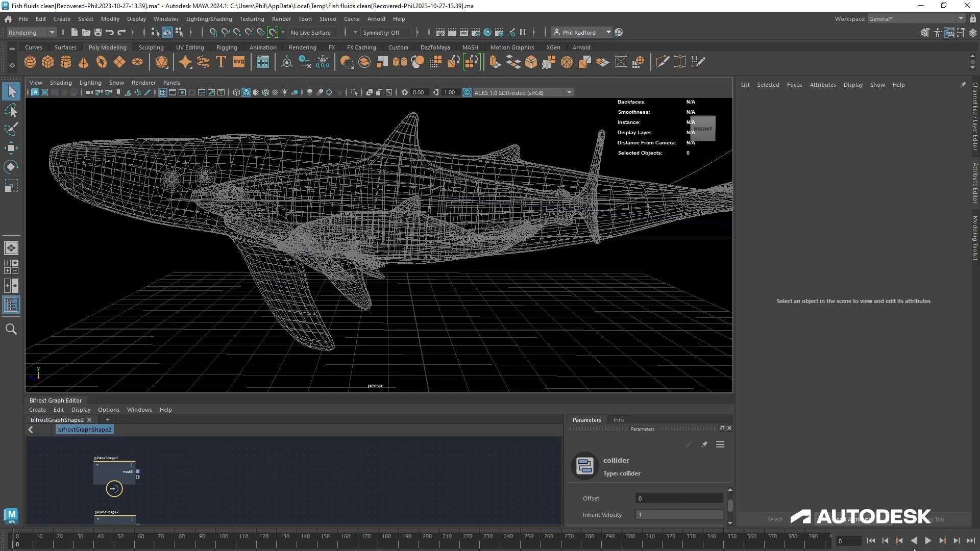
left_click(928, 544)
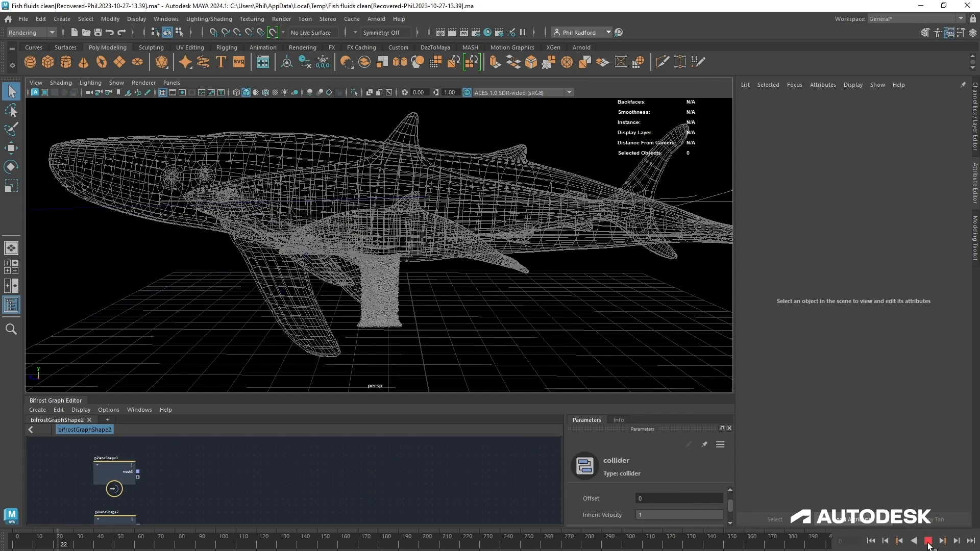
left_click(928, 541)
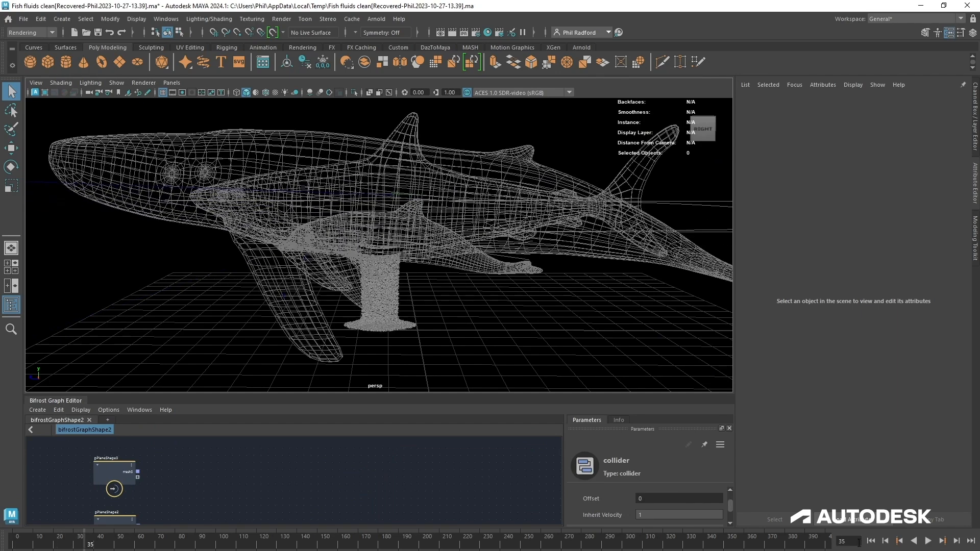
left_click(871, 541)
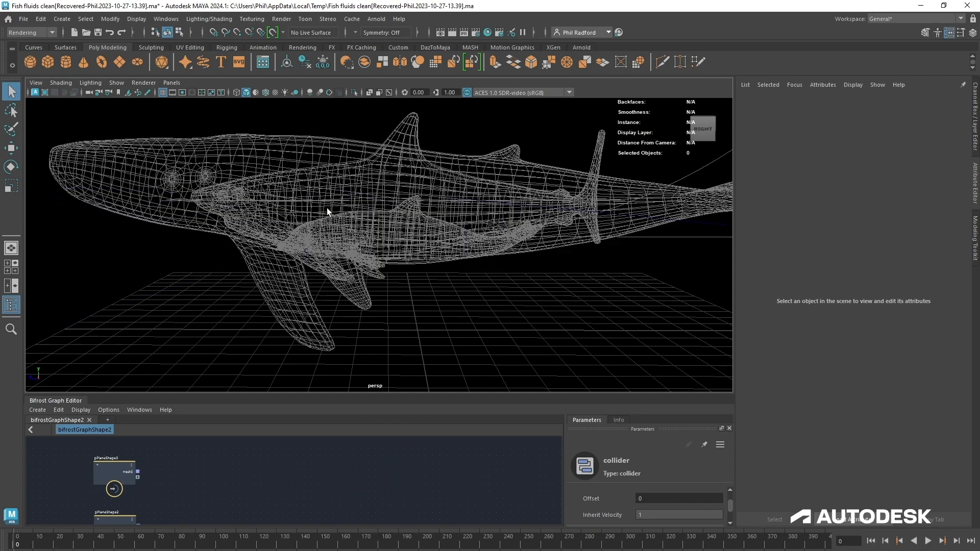
- Show the full list of display layers and enlarge the Bifrost graph area again
left_click(975, 113)
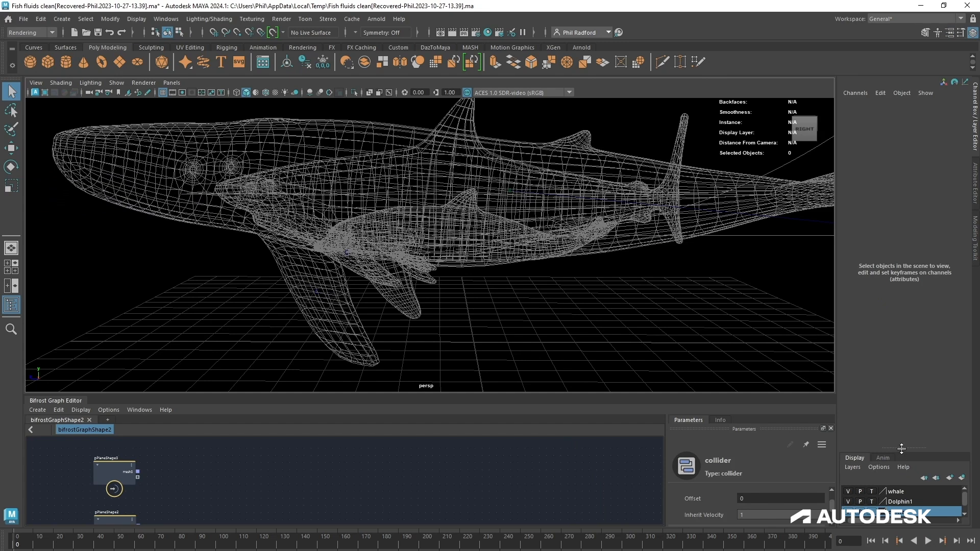
left_click_drag(901, 449, 901, 315)
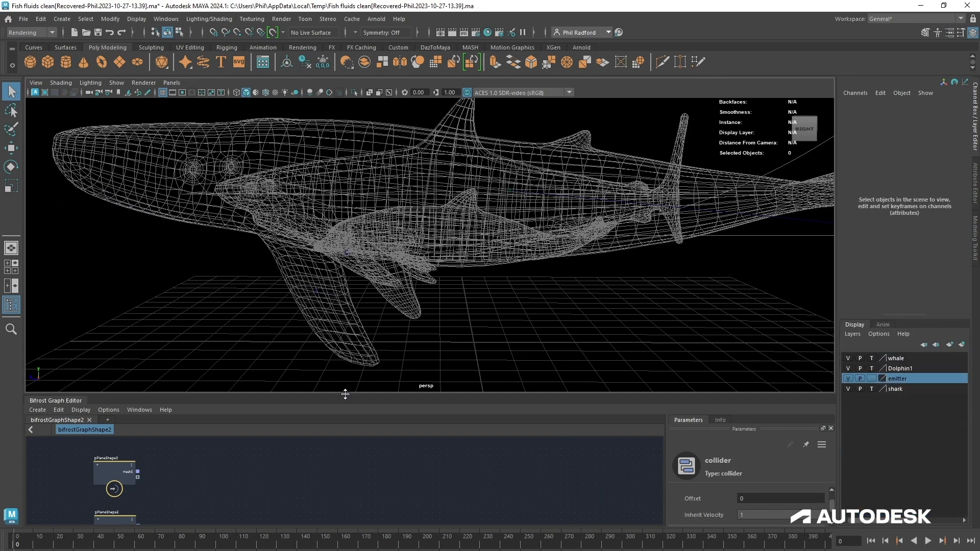
left_click_drag(345, 394, 345, 238)
- Make room around the collider by moving ground_plane_influence and mpm_solver_settings lower and shifting the collider node away from simulate_mpm
middle_click_drag(325, 359, 277, 422)
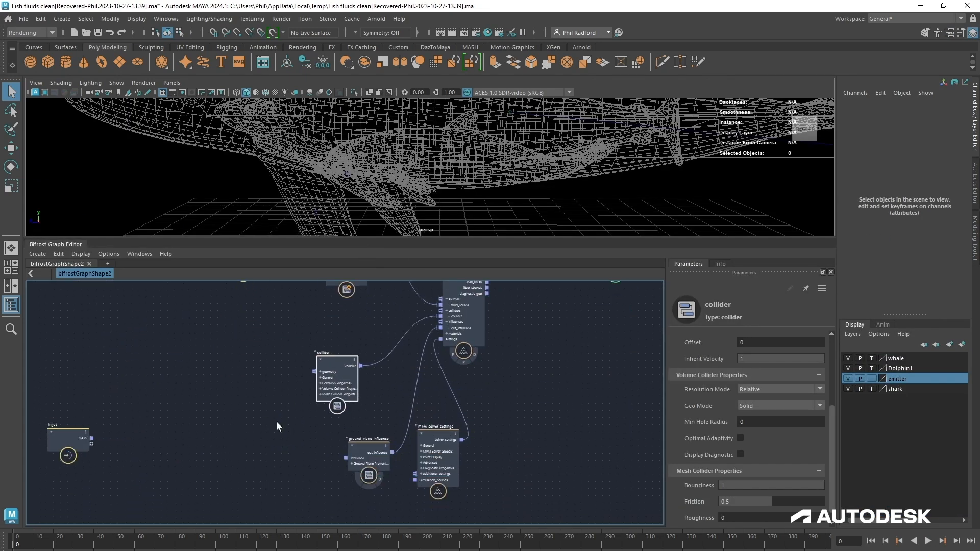
left_click(366, 458)
left_click_drag(438, 444, 541, 480)
left_click_drag(367, 448, 461, 491)
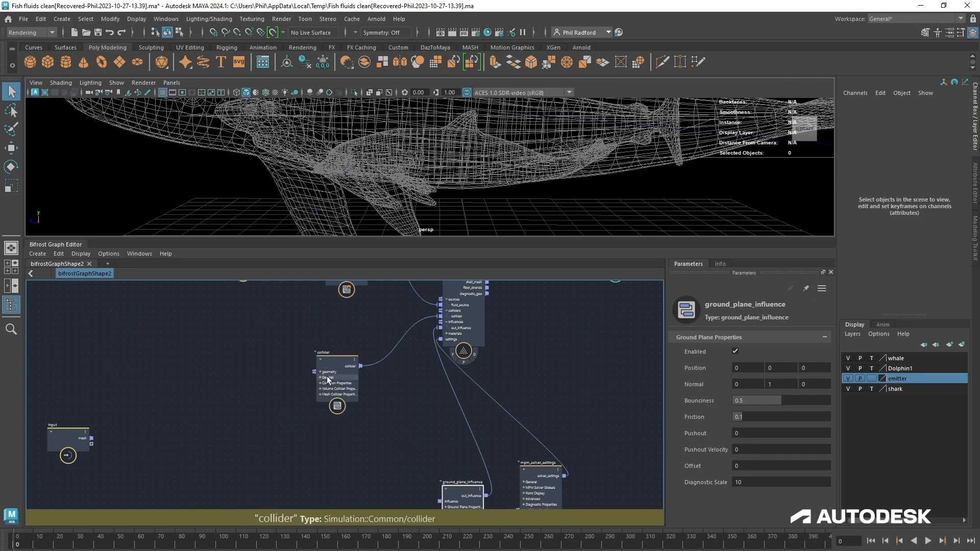
left_click_drag(327, 380, 268, 359)
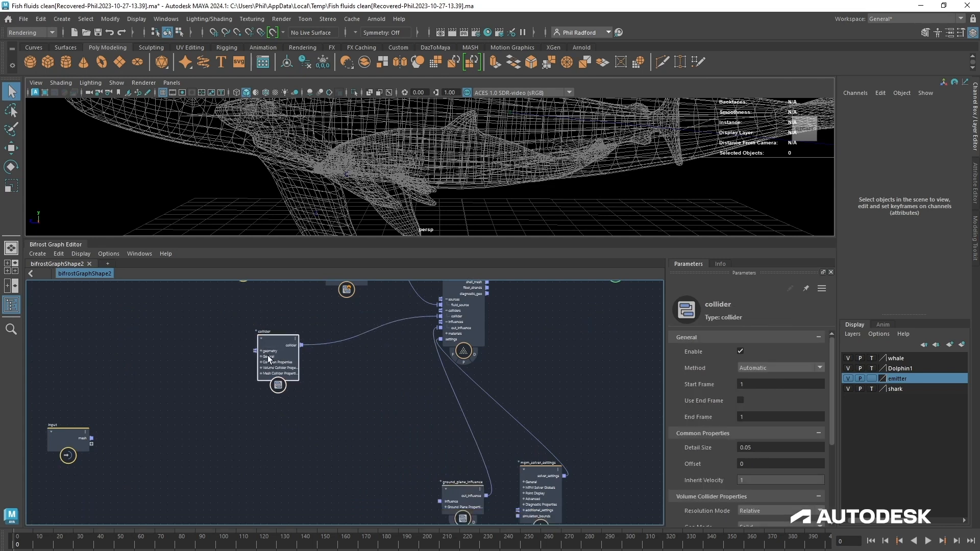
- Duplicate the collider node twice and connect both copies to the colliders input of simulate_mpm
key("ctrl+d")
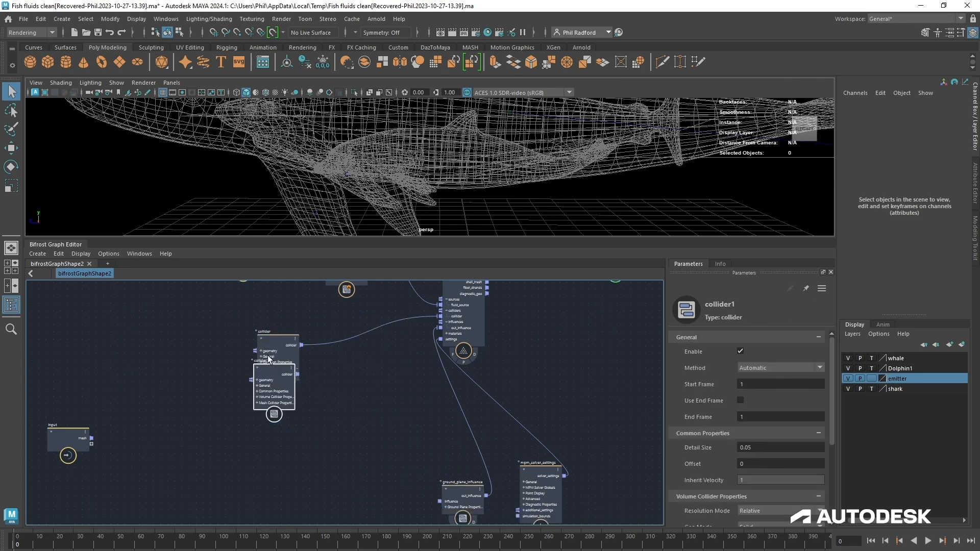
left_click_drag(264, 399, 446, 316)
left_click_drag(311, 481, 447, 313)
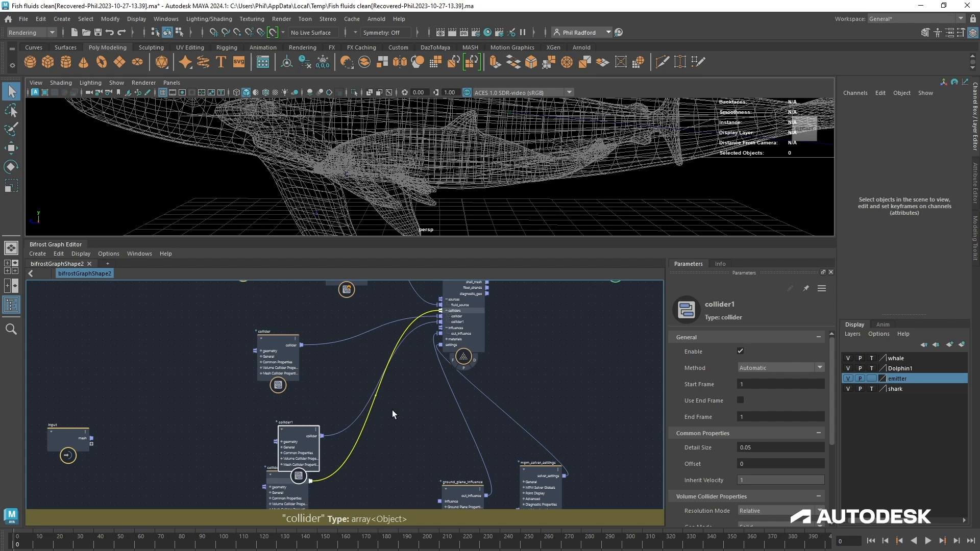
- Align the three collider nodes in a vertical column in the graph
left_click_drag(294, 448, 278, 425)
left_click_drag(291, 490, 277, 488)
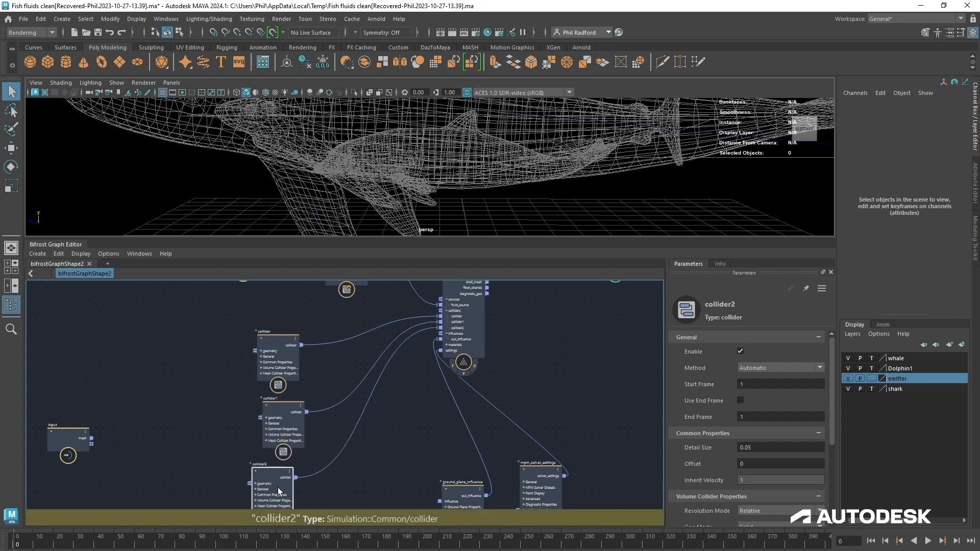
left_click_drag(285, 423, 271, 423)
left_click_drag(279, 373, 269, 373)
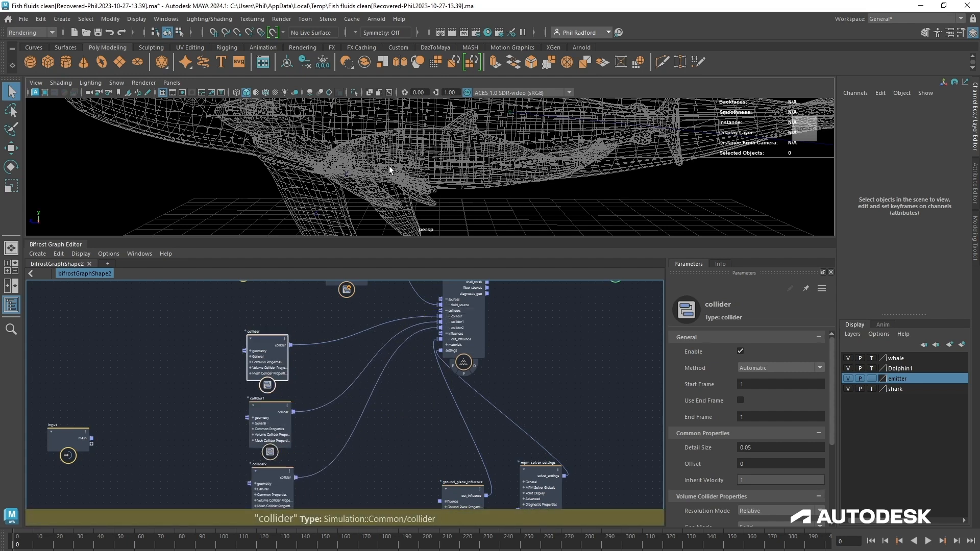
left_click_drag(264, 429, 261, 426)
left_click_drag(271, 471, 267, 466)
- Open the Outliner and rename group1 as shark1
key("shift+o")
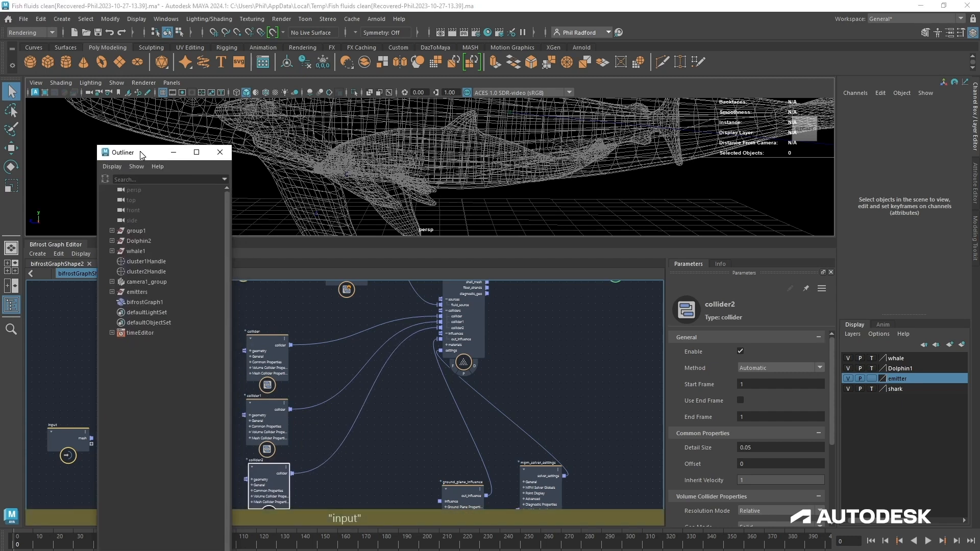
left_click_drag(116, 256, 150, 229)
double_click(150, 231)
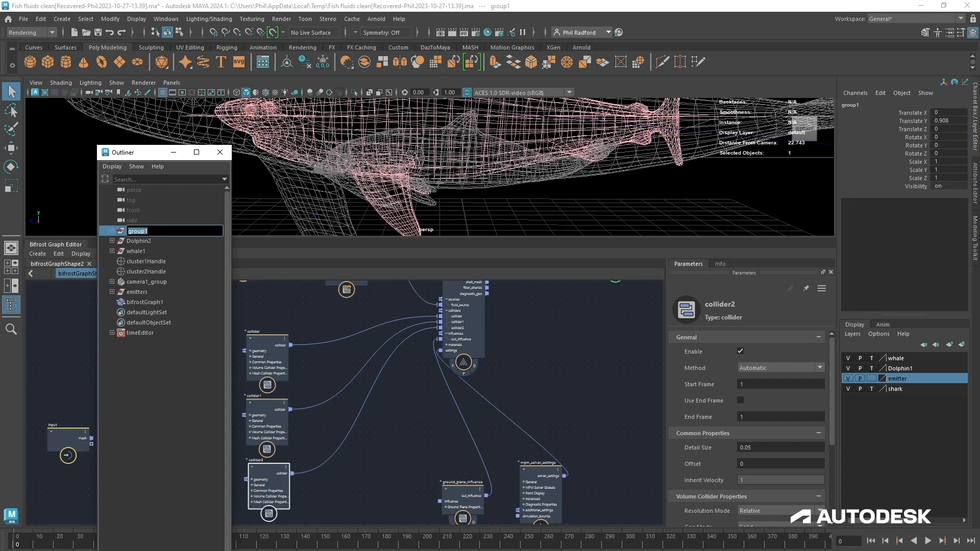
type("shark")
key("Return")
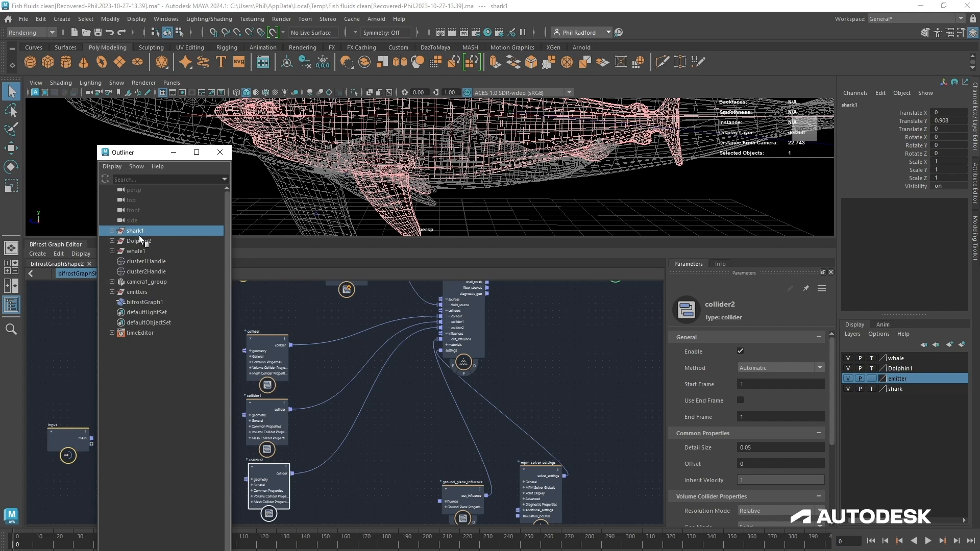
- Add the Shark:Shark mesh from the shark1 group to the Bifrost graph as an input node
left_click(112, 231)
left_click(137, 272)
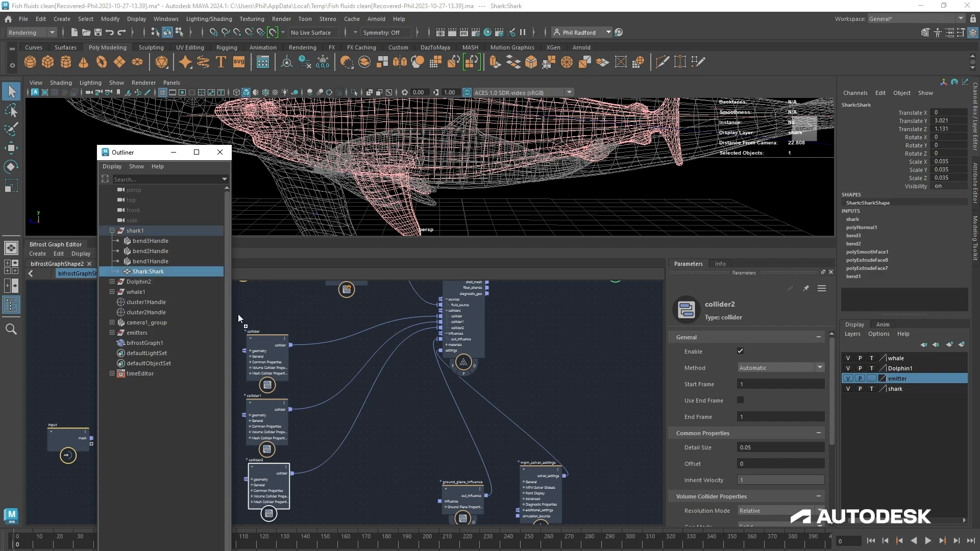
left_click_drag(238, 314, 238, 314)
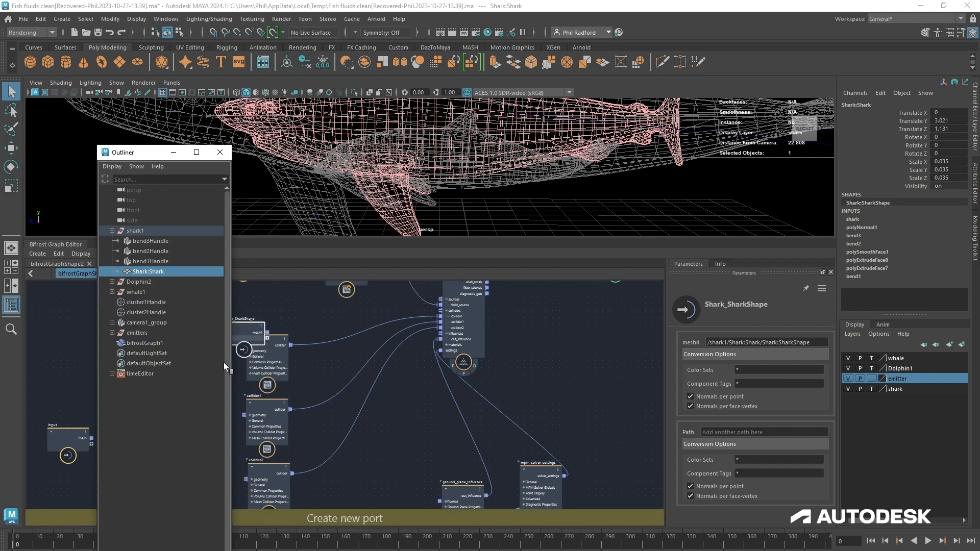
left_click(323, 313)
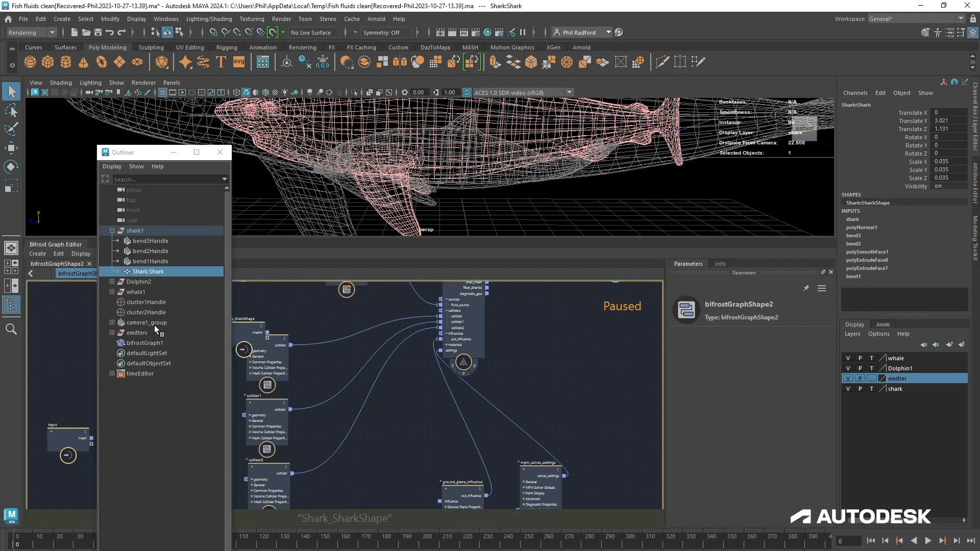
- Add the Dolphin:dolphin mesh from group2 inside Dolphin2 to the Bifrost graph as an input node
left_click(112, 282)
left_click(118, 291)
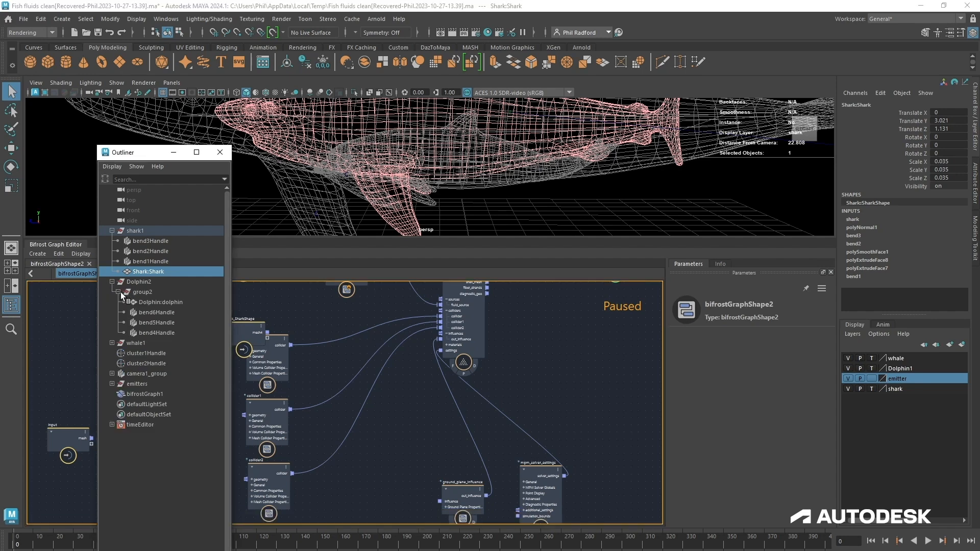
left_click(148, 305)
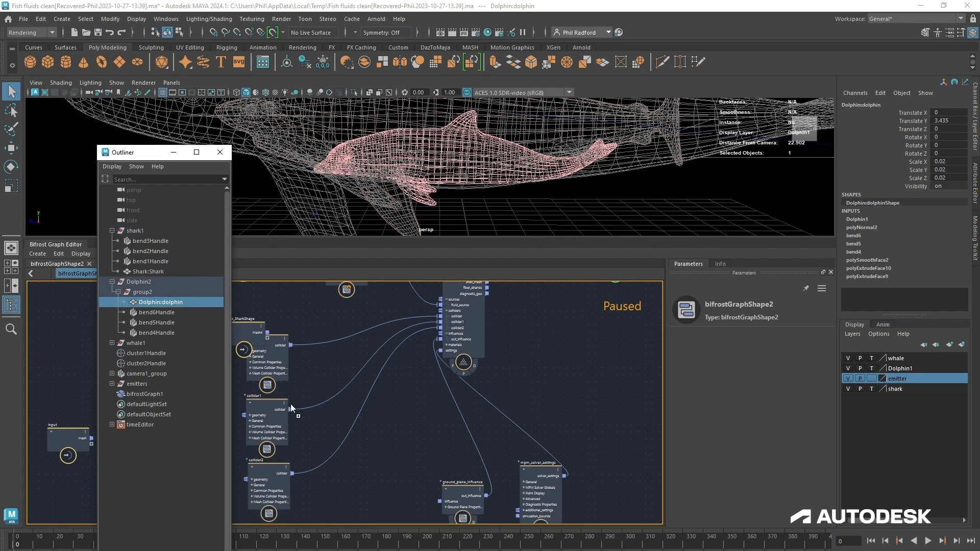
left_click_drag(284, 412, 284, 412)
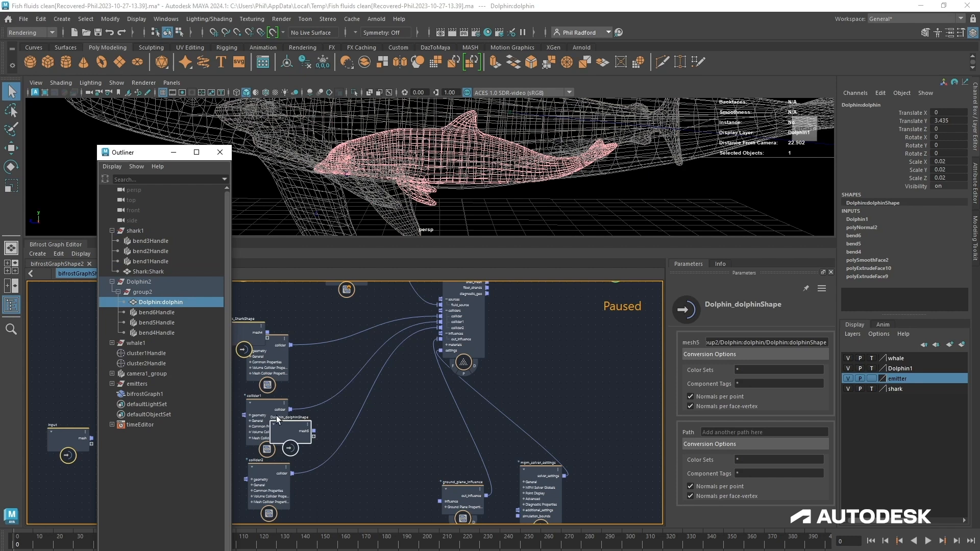
- Add the Whale:whale mesh from group3 inside whale1 to the Bifrost graph as an input node
left_click(112, 343)
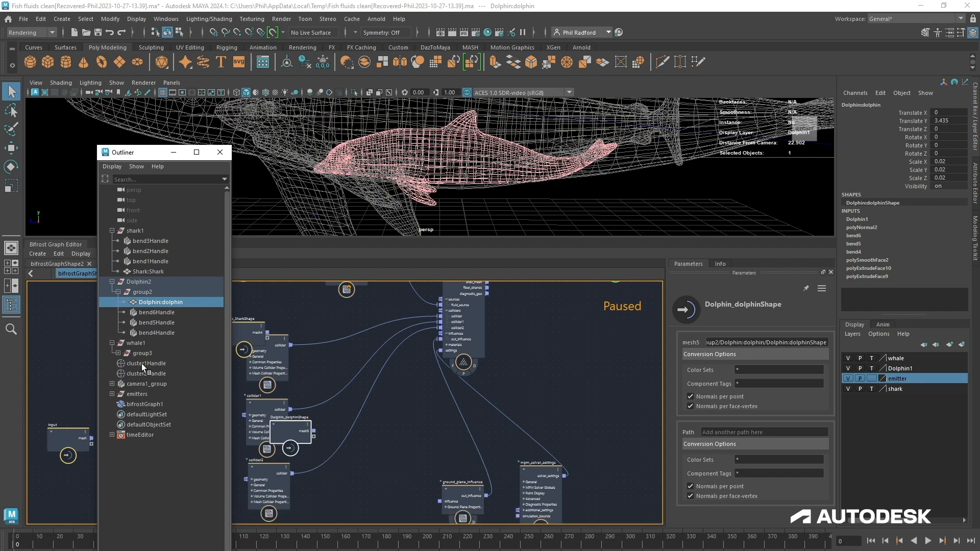
left_click(118, 354)
left_click_drag(145, 366, 267, 498)
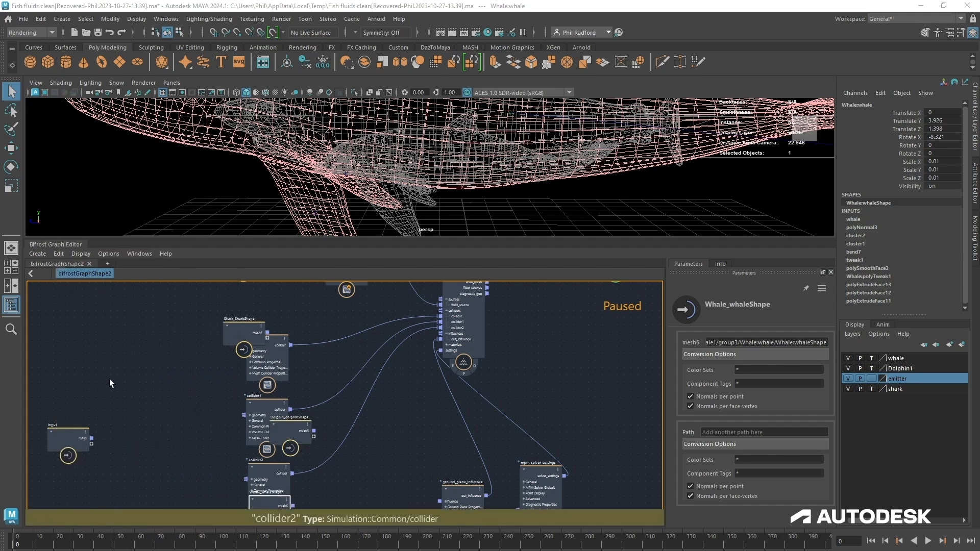
- Connect the shark, dolphin and whale meshes to the geometry inputs of collider, collider1 and collider2 respectively, and space the node pairs out evenly
middle_click_drag(198, 377, 245, 360, "alt")
mouse_move(289, 325)
left_mouse_down()
mouse_move(217, 343)
mouse_move(291, 335)
left_mouse_up()
left_click_drag(331, 404, 291, 400)
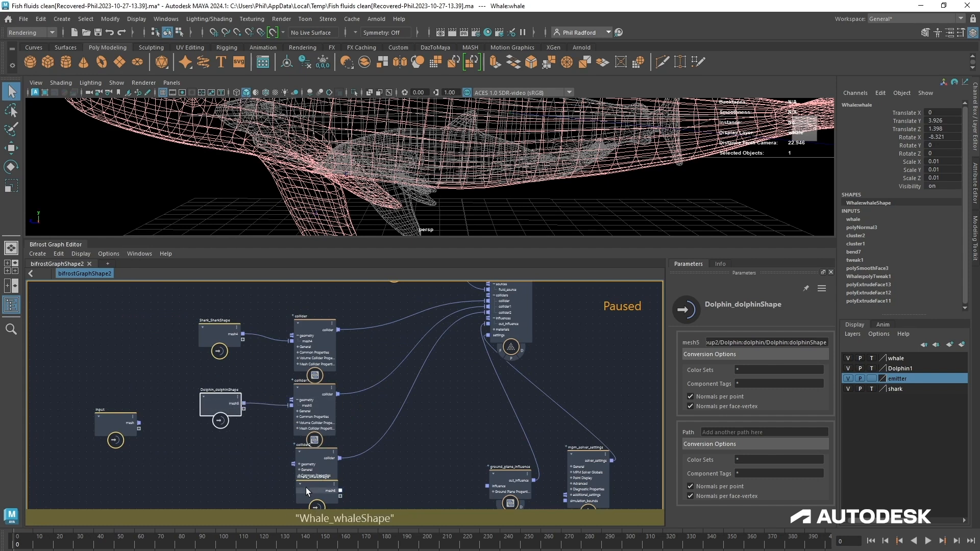
mouse_move(306, 491)
left_mouse_down()
mouse_move(217, 472)
mouse_move(309, 465)
mouse_move(312, 478)
left_mouse_up()
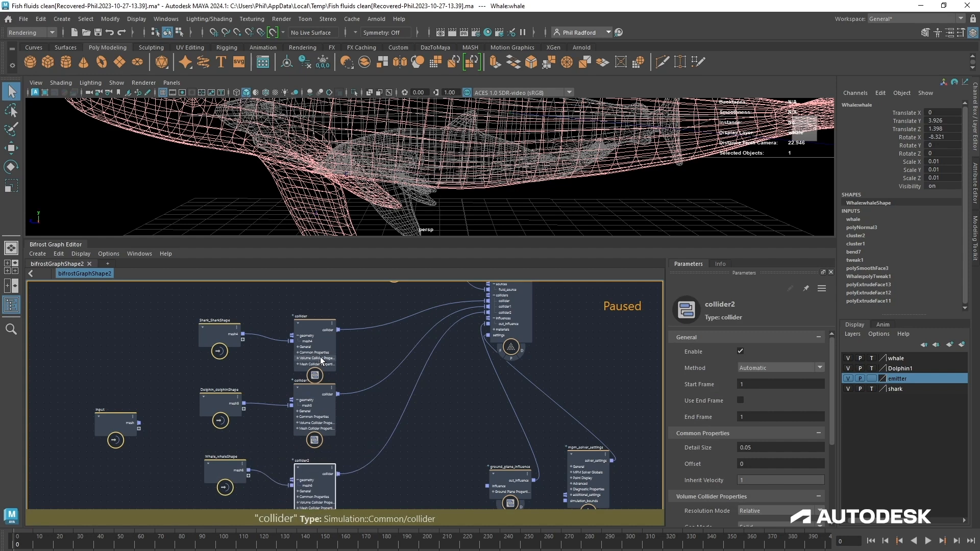
left_click_drag(321, 360, 321, 349)
left_click(313, 405)
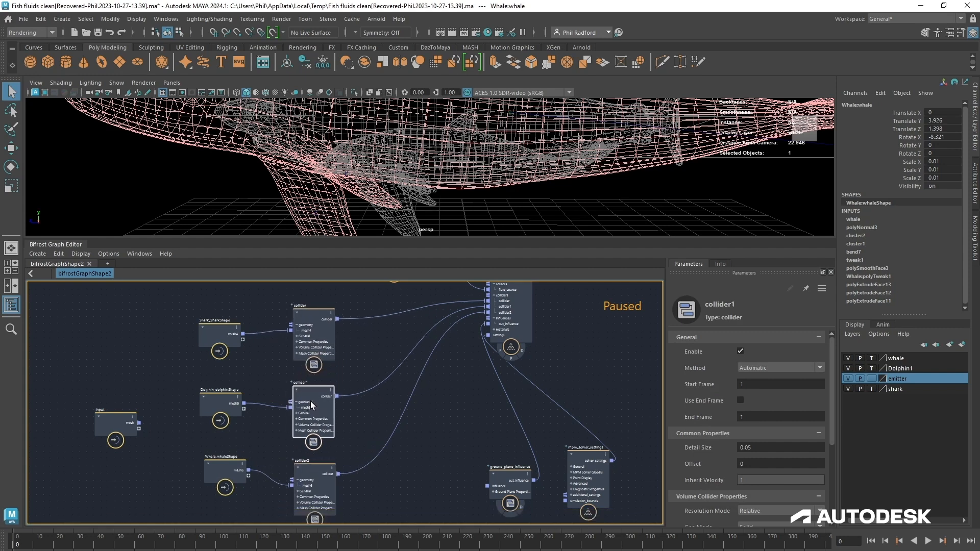
- Examine the frame range settings of source_mpm_fluid and the three collider nodes
middle_click_drag(372, 349, 355, 439)
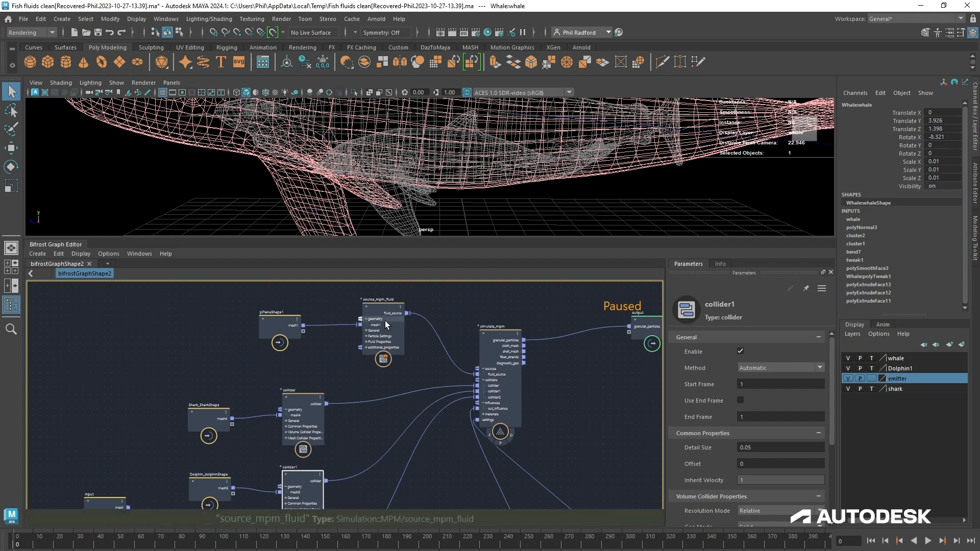
left_click_drag(385, 321, 381, 324)
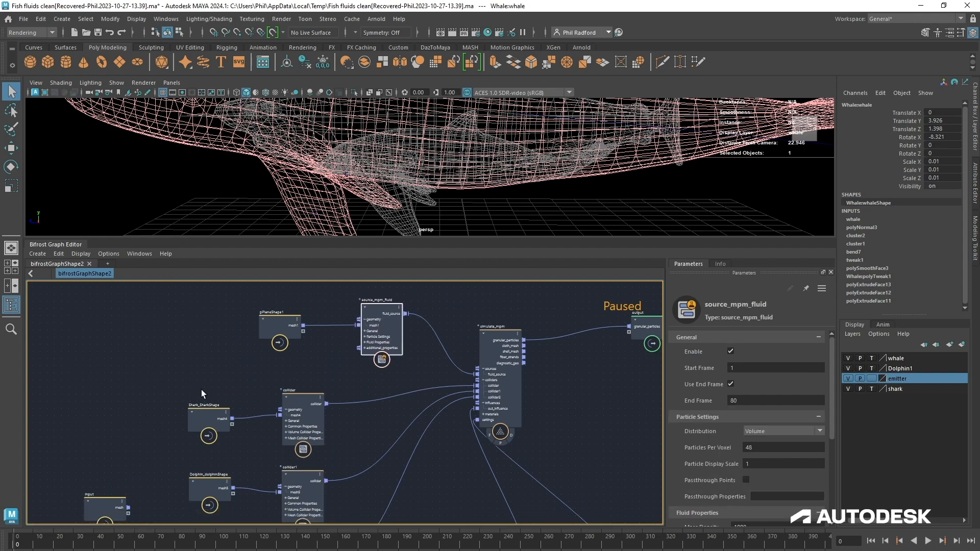
middle_click_drag(201, 390, 212, 331)
left_click(301, 357)
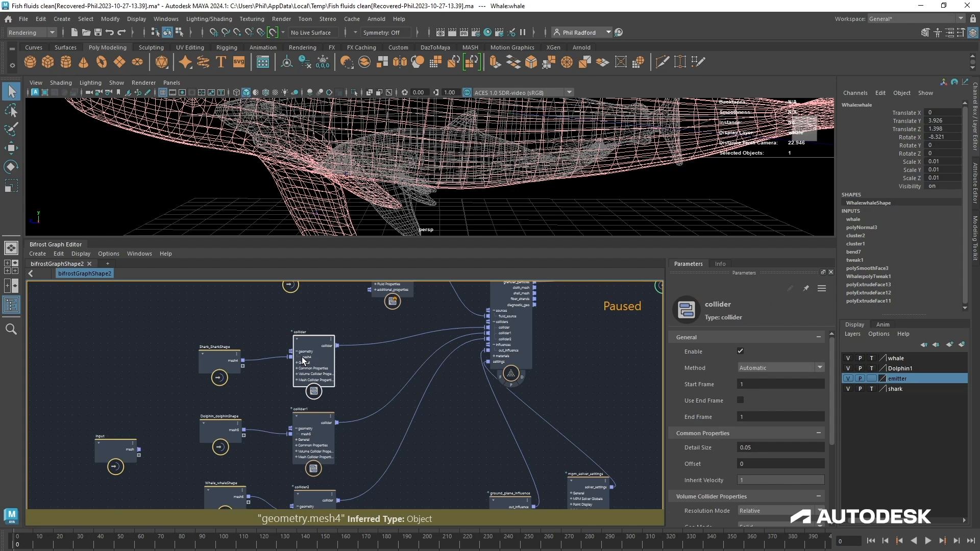
left_click(301, 422)
middle_click_drag(378, 441, 369, 384)
left_click(292, 459)
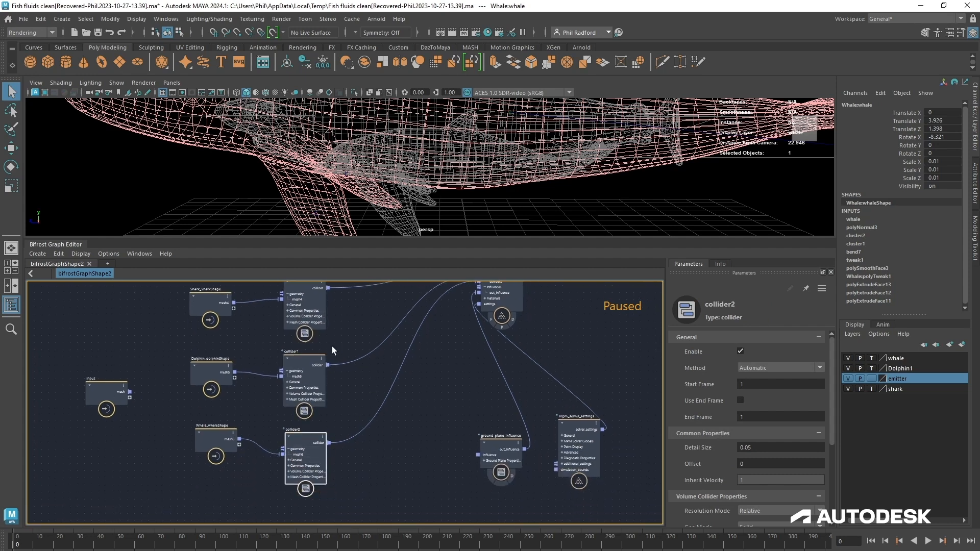
middle_click_drag(309, 299, 308, 359)
- Enable Use End Frame on the shark's collider node and set its End Frame to 80
left_click(308, 359)
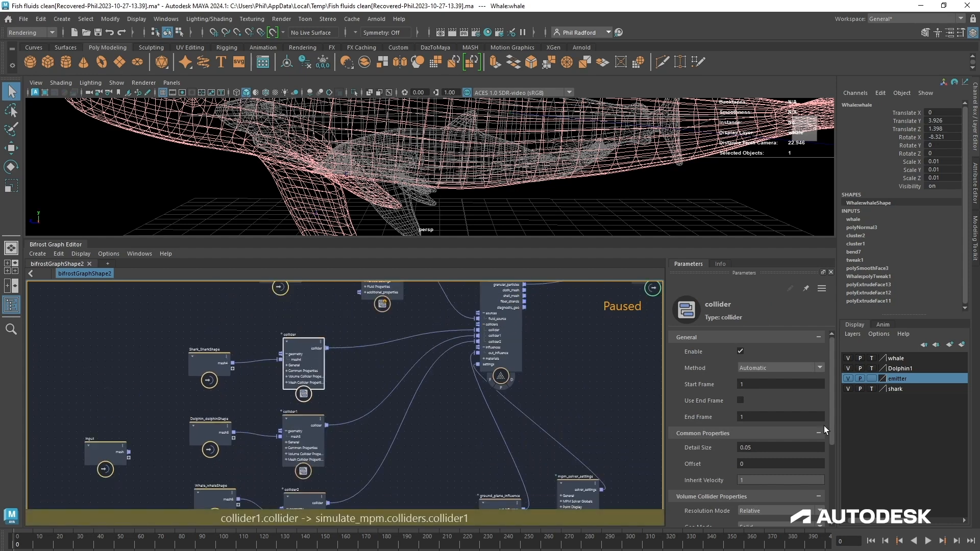
left_click(740, 400)
left_click(752, 416)
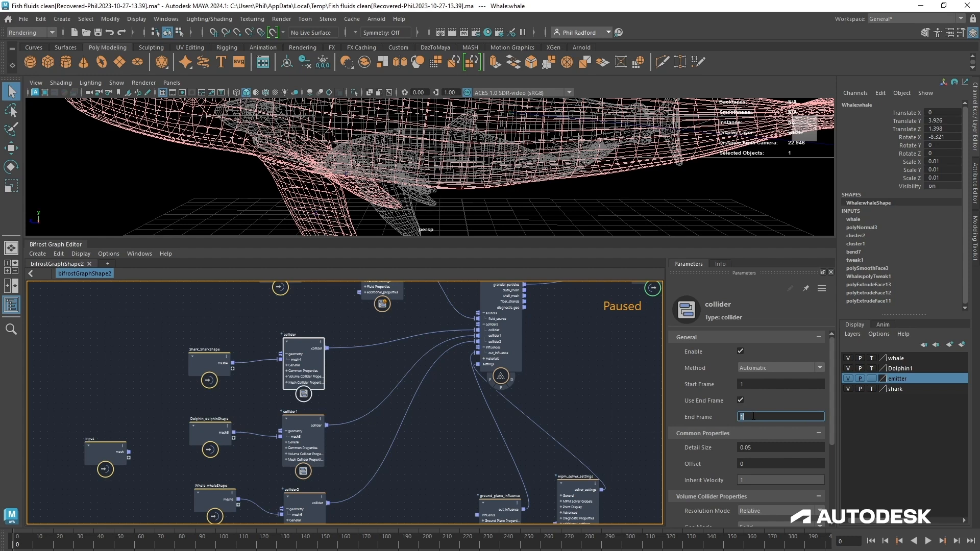
type("80")
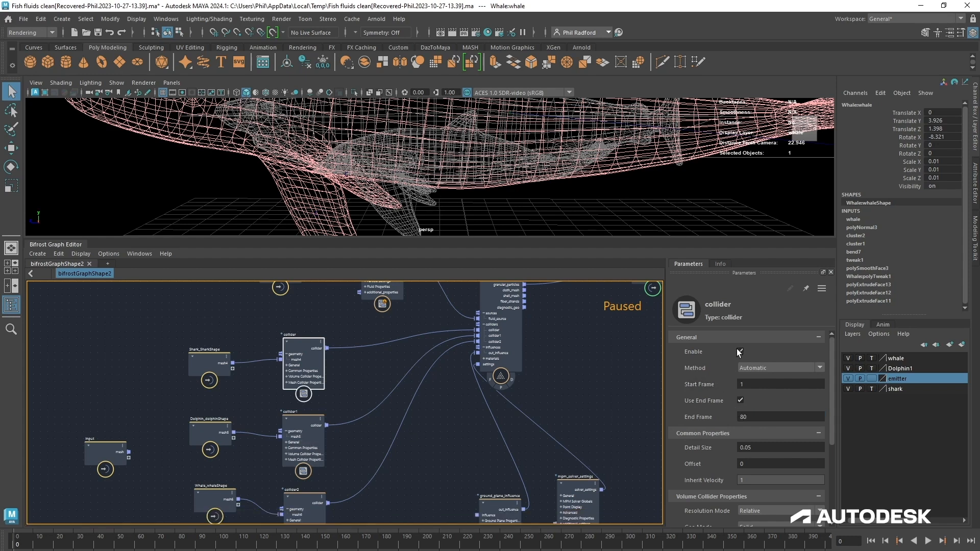
- Try a Start Frame of 83 and an End Frame of 150 on the shark's collider
left_click(748, 385)
key("Return")
left_click(754, 417)
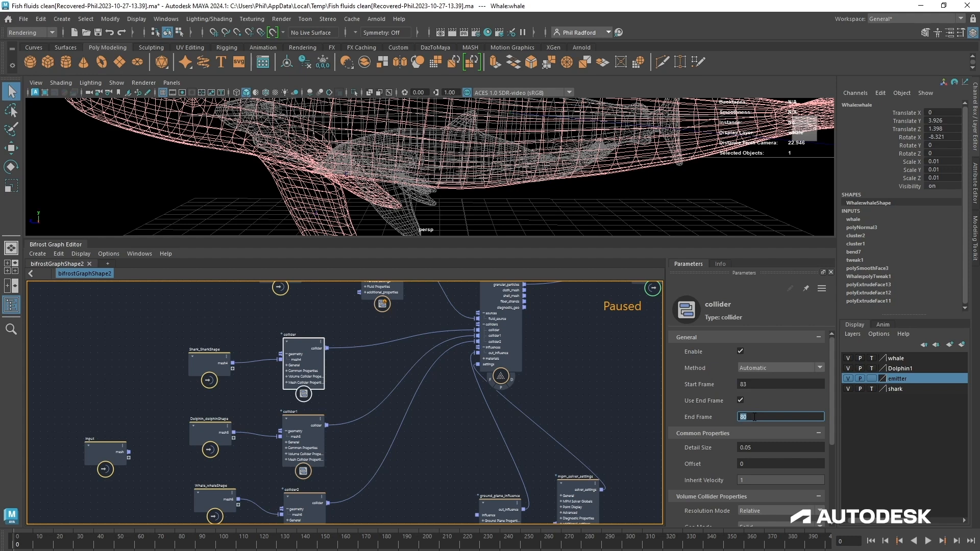
type("150")
key("Return")
- Restore the shark collider's frame range to Start Frame 1 and End Frame 80
left_click(756, 384)
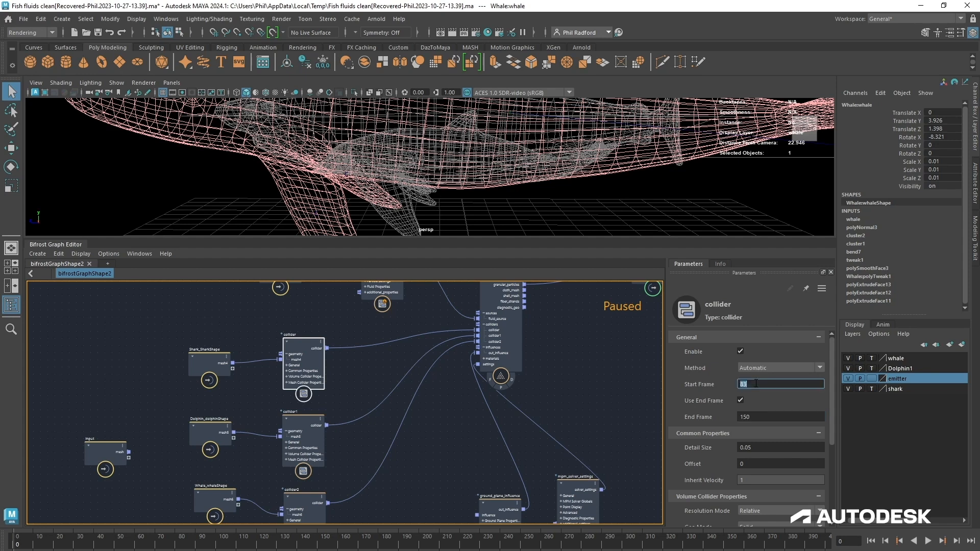
left_click(764, 421)
type("80")
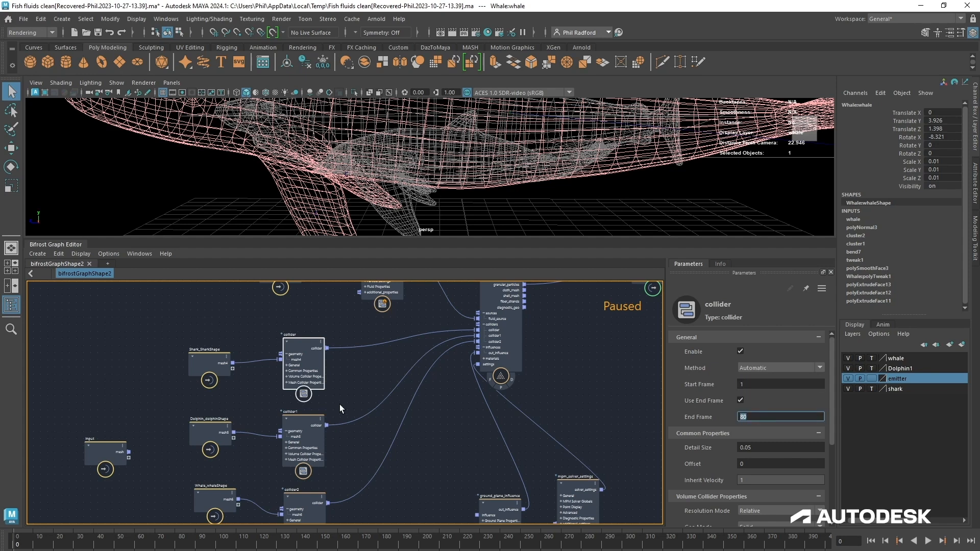
key("Return")
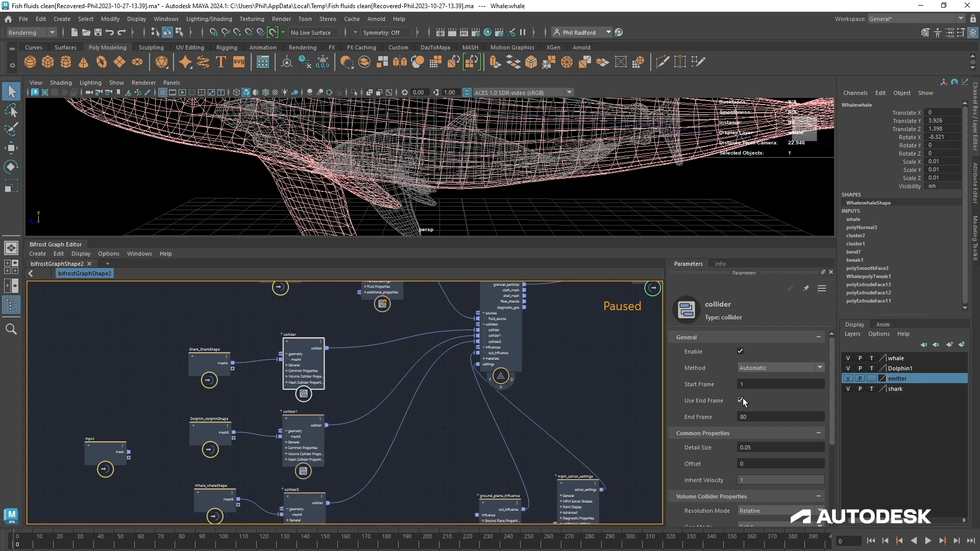
- Enable Use End Frame on the dolphin's collider1 and set its Start Frame to 83 and End Frame to 160
left_click(293, 425)
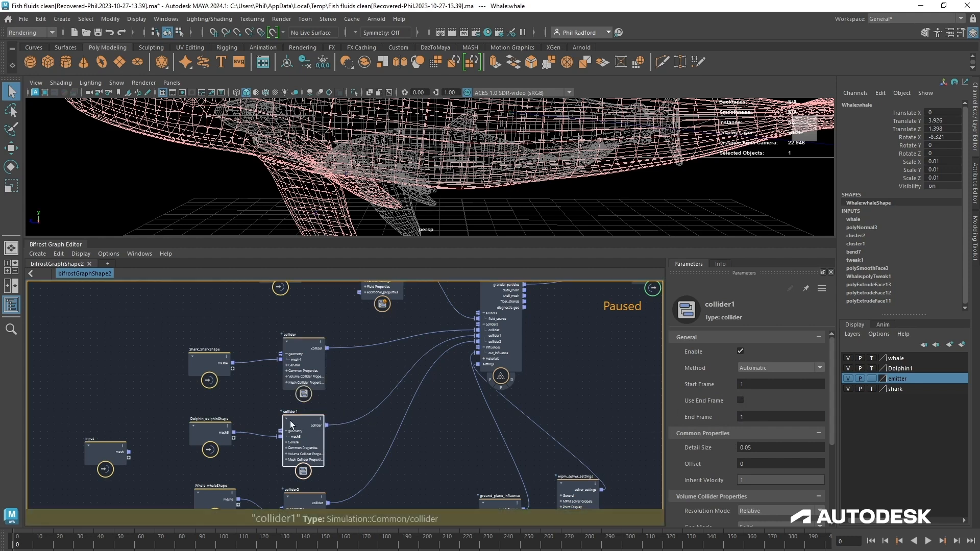
left_click(740, 400)
double_click(760, 385)
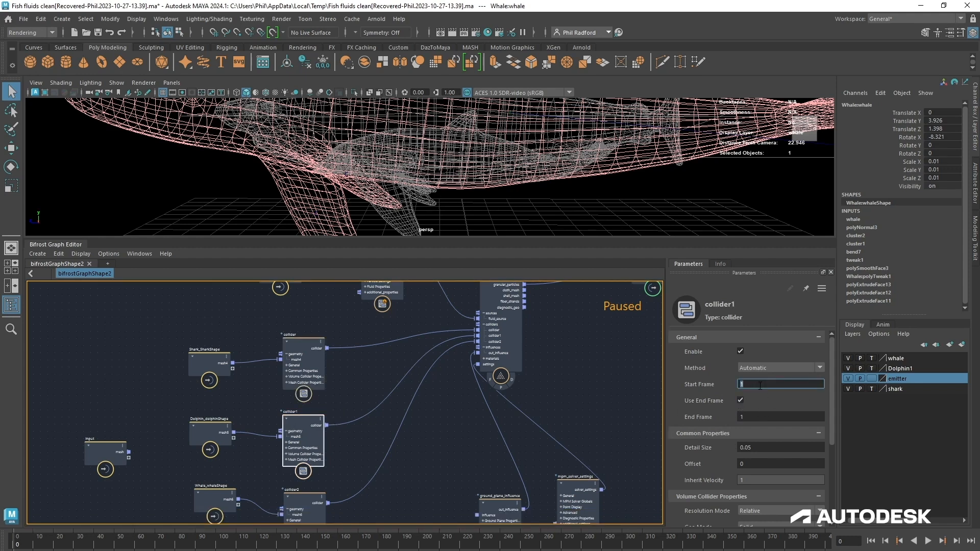
double_click(753, 417)
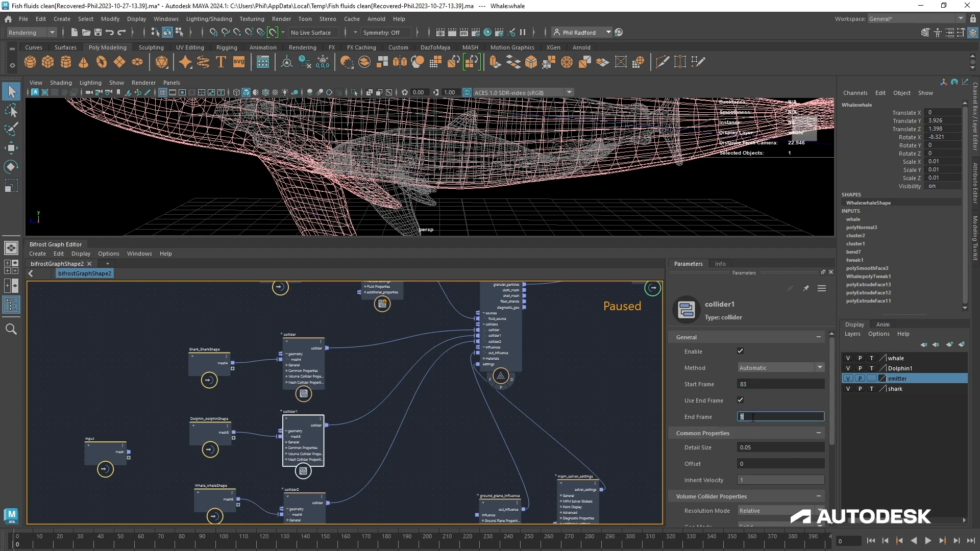
type("160")
double_click(753, 385)
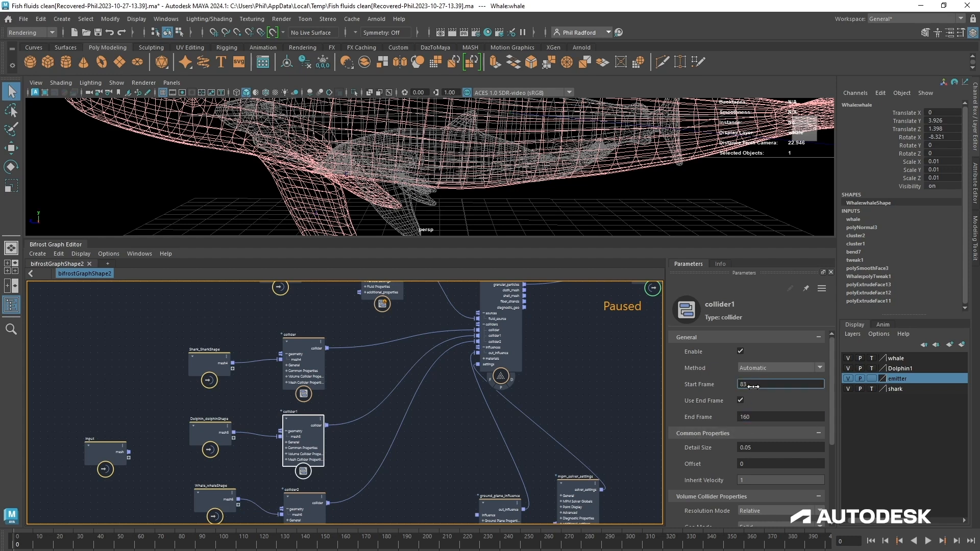
- Enable Use End Frame on the whale's collider2 and set its Start Frame to 162 and End Frame to 245
left_click(304, 502)
double_click(756, 384)
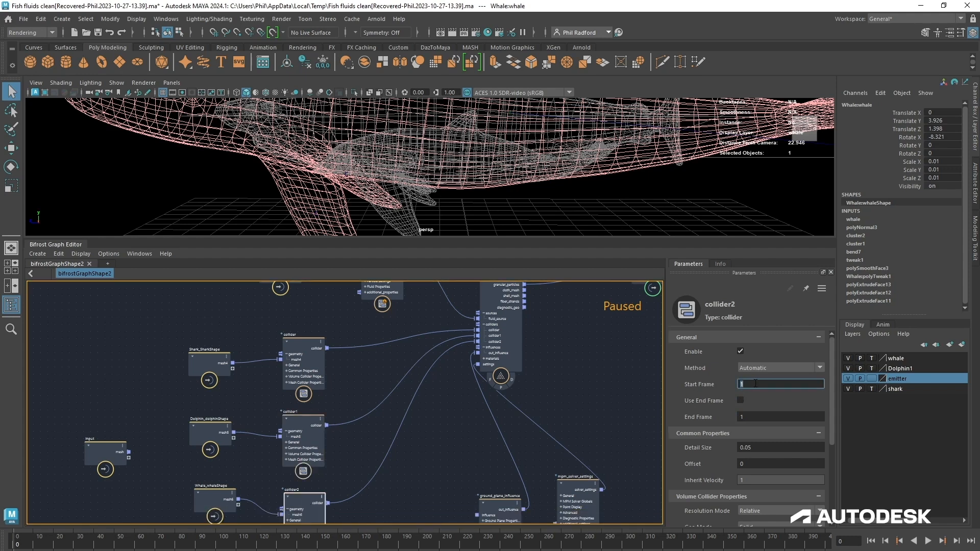
type("162")
left_click(740, 400)
left_click(763, 419)
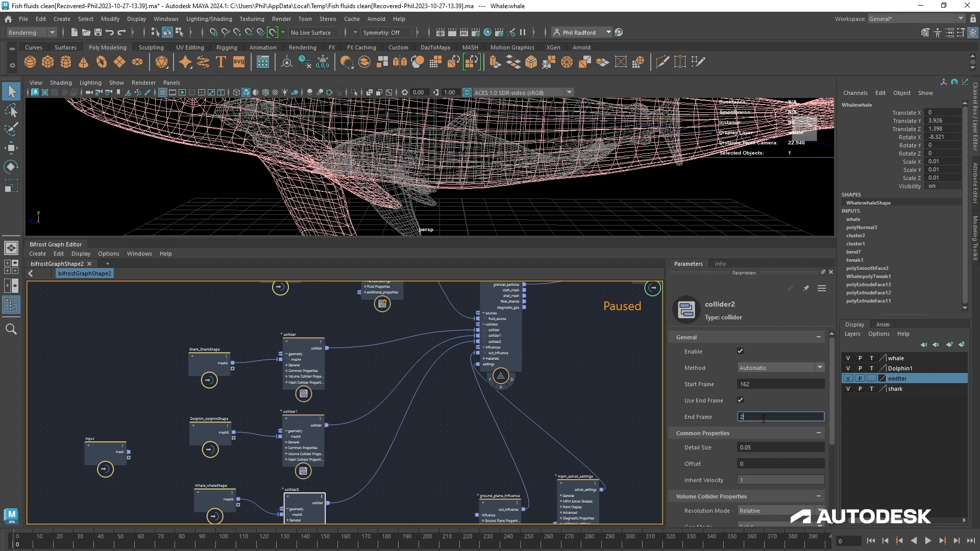
type("245")
left_click(764, 384)
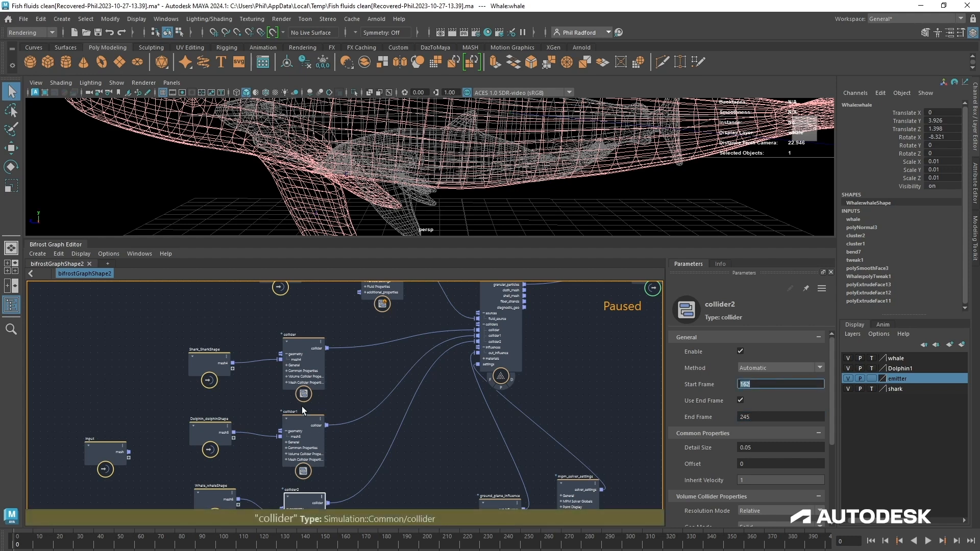
- Check the parameters of the pPlaneShape1 input and the dolphin's collider1 in the graph
middle_click_drag(262, 405, 259, 482)
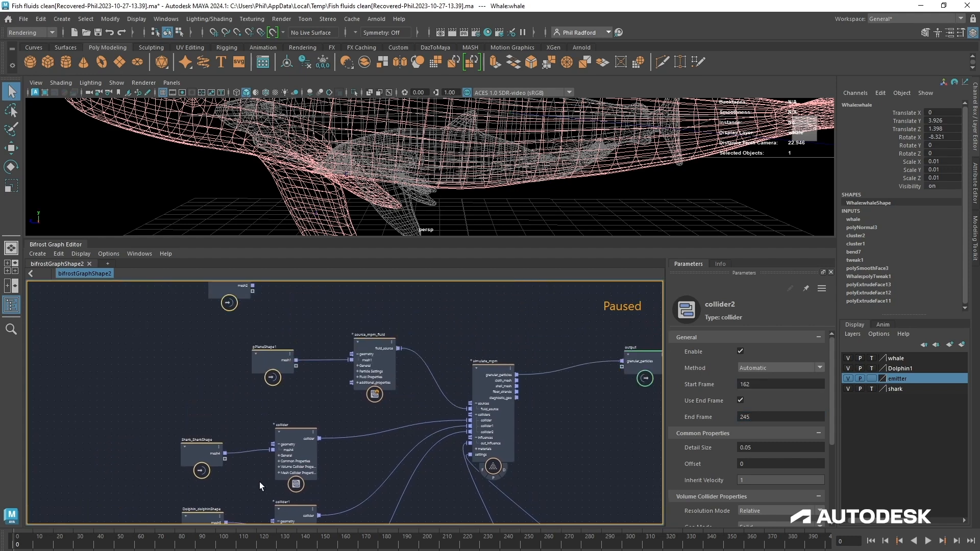
left_click(277, 364)
middle_click_drag(341, 452, 350, 391)
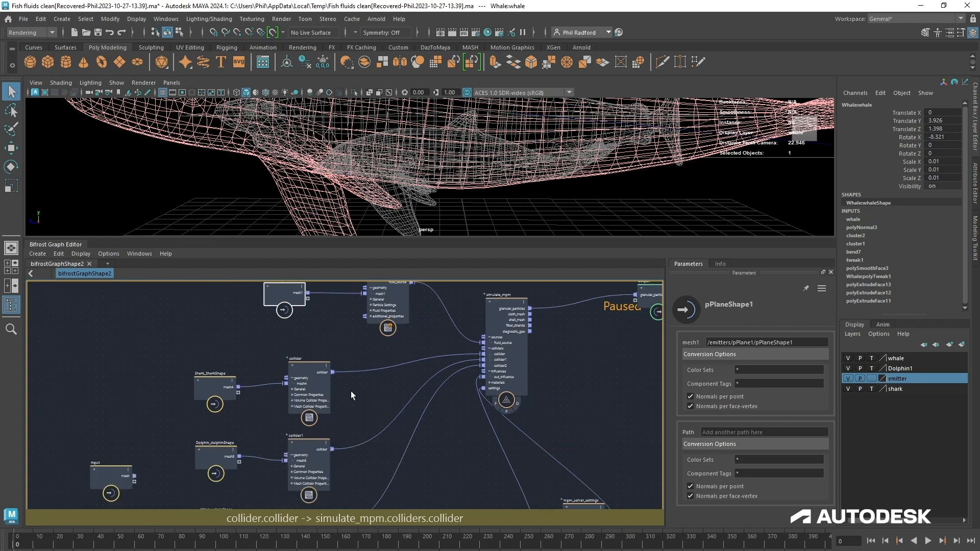
left_click(295, 453)
middle_click_drag(339, 473, 323, 349)
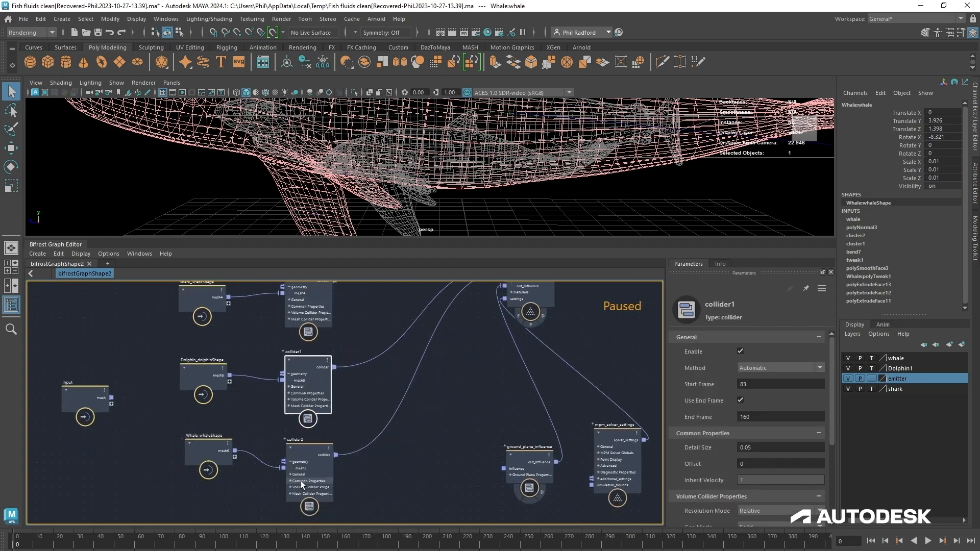
- Turn off visibility of the Dolphin1 and whale display layers so only the shark and emitter layers are shown
middle_click_drag(316, 451, 345, 519)
middle_click_drag(312, 398, 314, 423)
left_click(309, 415)
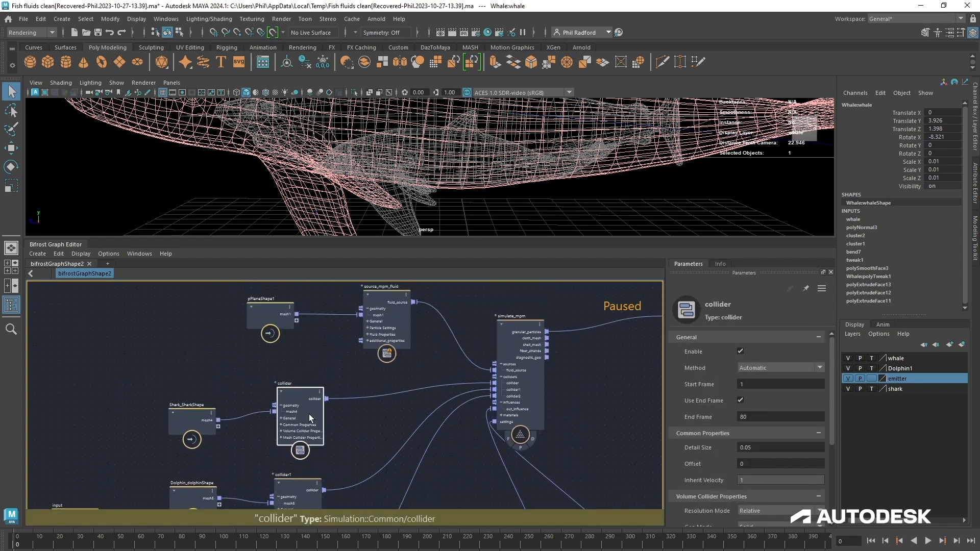
left_click(848, 368)
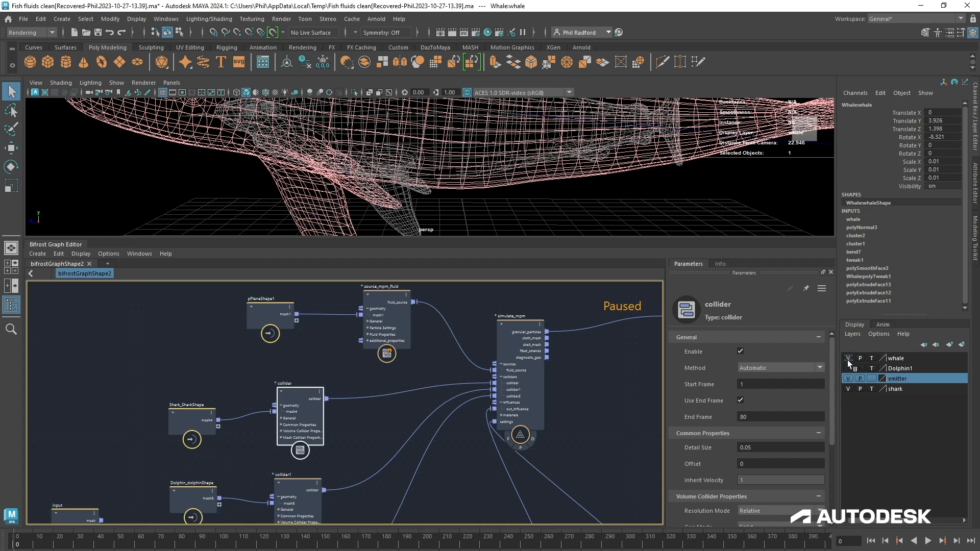
left_click(848, 359)
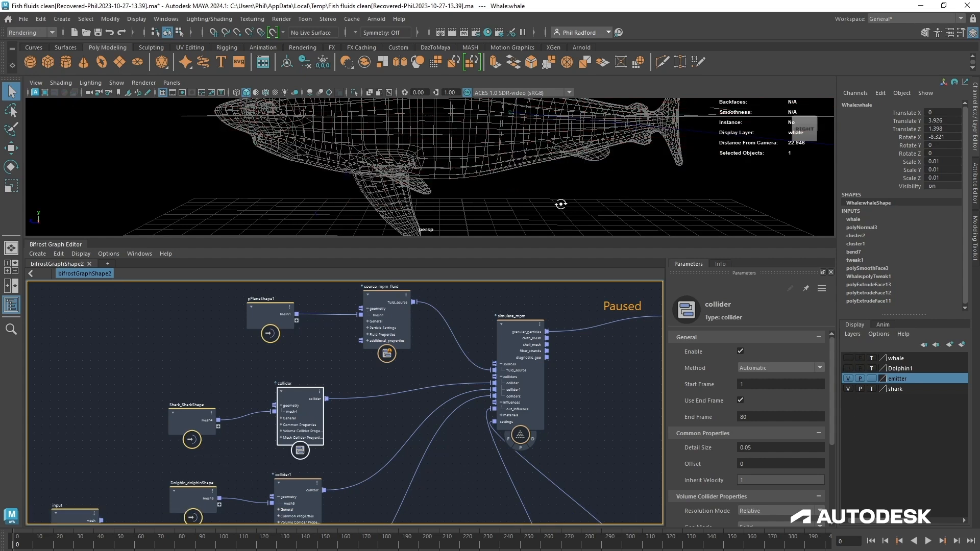
mouse_move(561, 204)
left_mouse_down("alt")
mouse_move(534, 199)
mouse_move(562, 204)
mouse_move(534, 212)
mouse_move(551, 209)
left_mouse_up("alt")
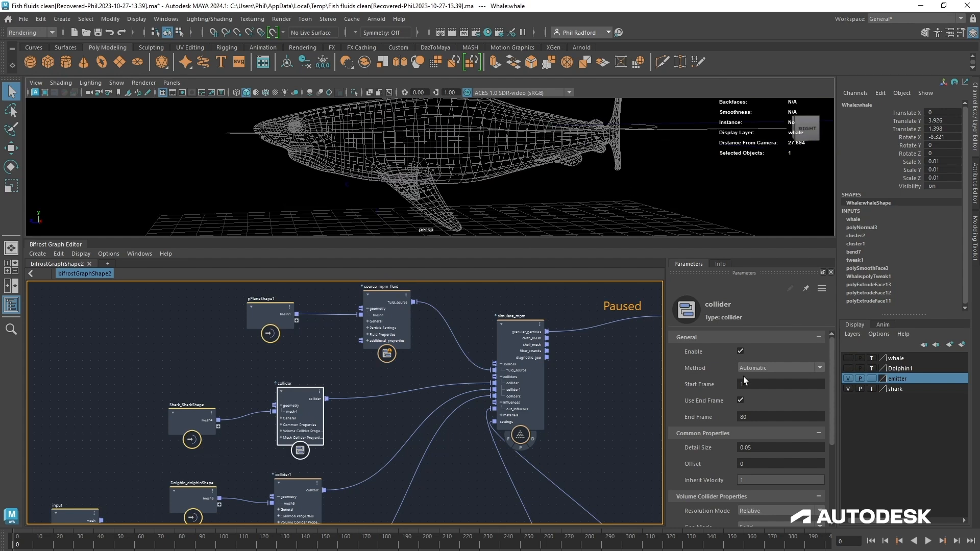
- Play the simulation to about frame 23 and inspect the emitted particles inside the shark up close
left_click(578, 437)
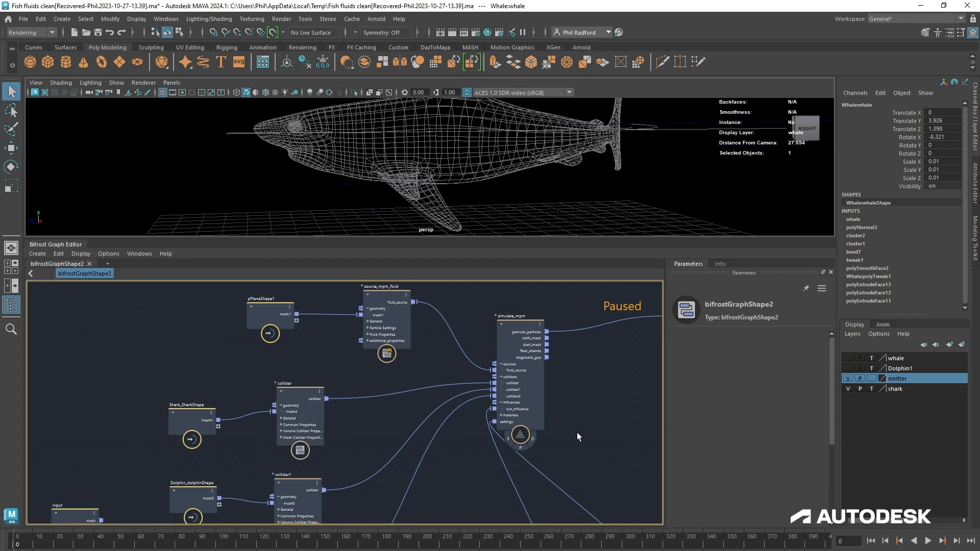
left_click(929, 541)
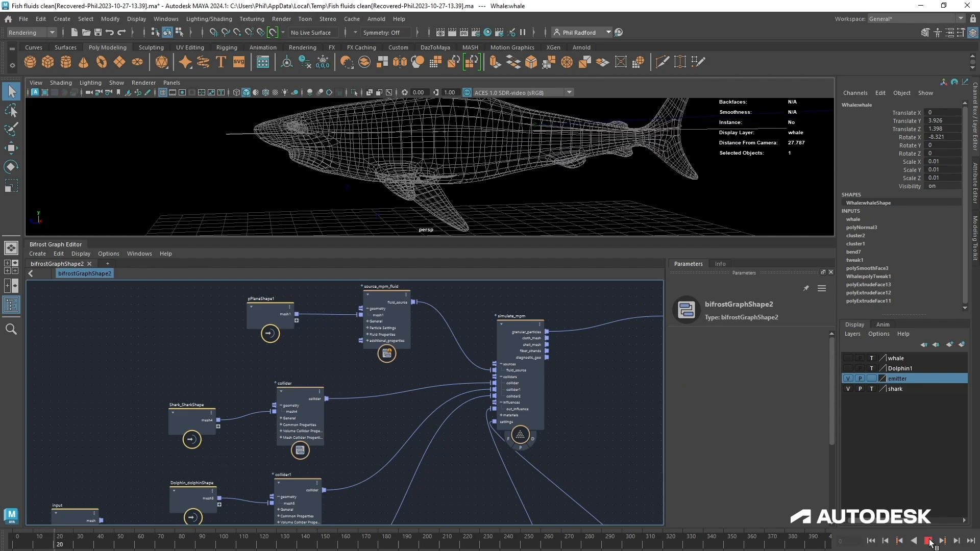
left_click(929, 542)
left_click_drag(558, 216, 488, 177, "alt")
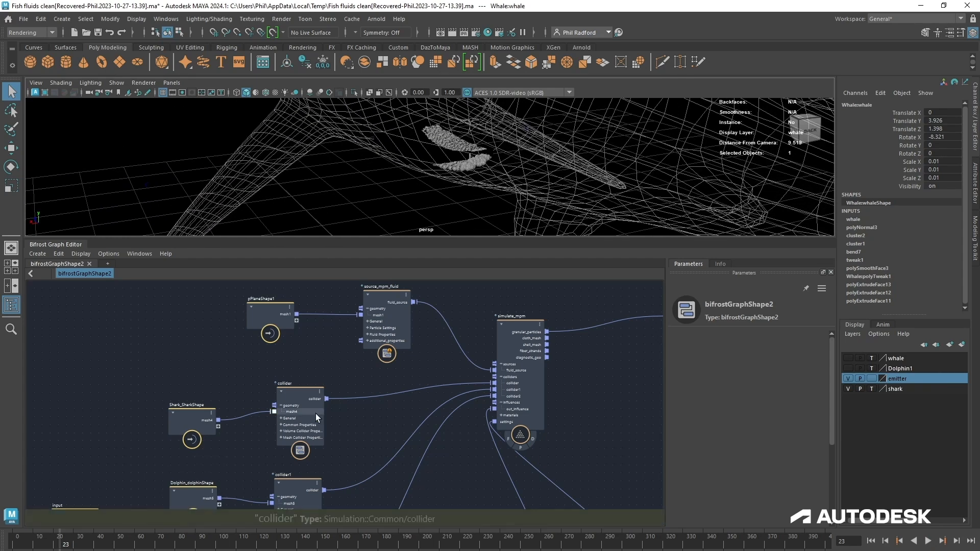
- Review the Fluid Properties of the source_mpm_fluid node and compare them with the particles in the viewport
middle_click_drag(369, 379, 356, 416)
left_click_drag(372, 358, 362, 351)
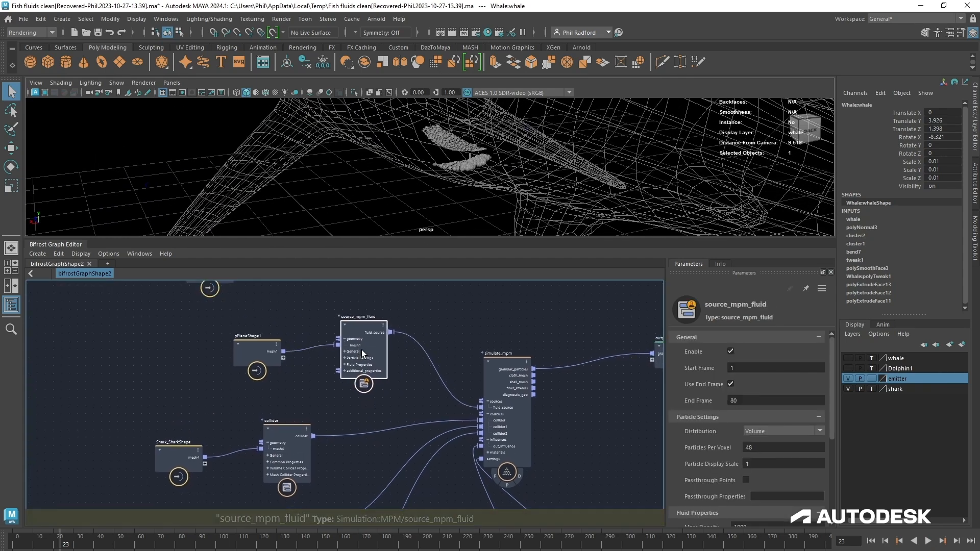
scroll(703, 461, "down", 5)
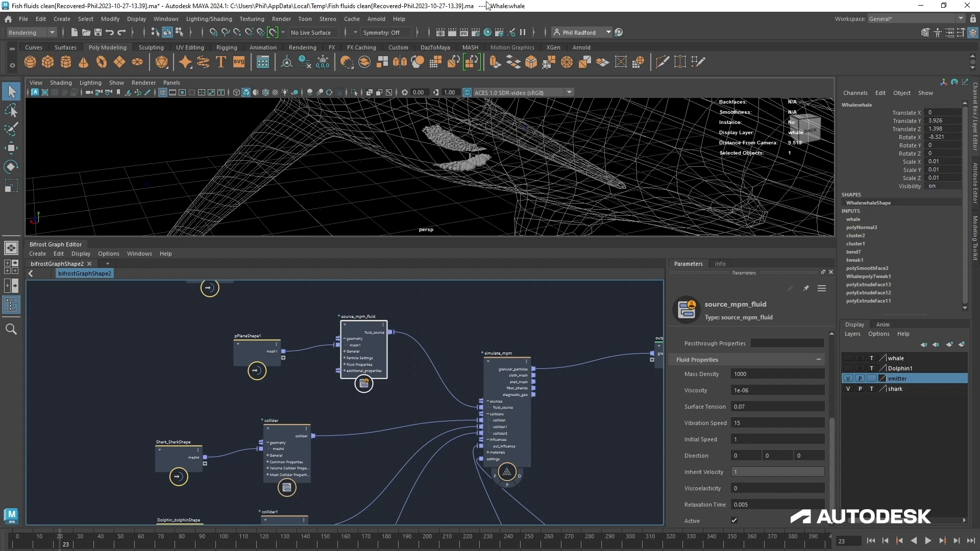
left_click_drag(384, 163, 475, 184, "alt")
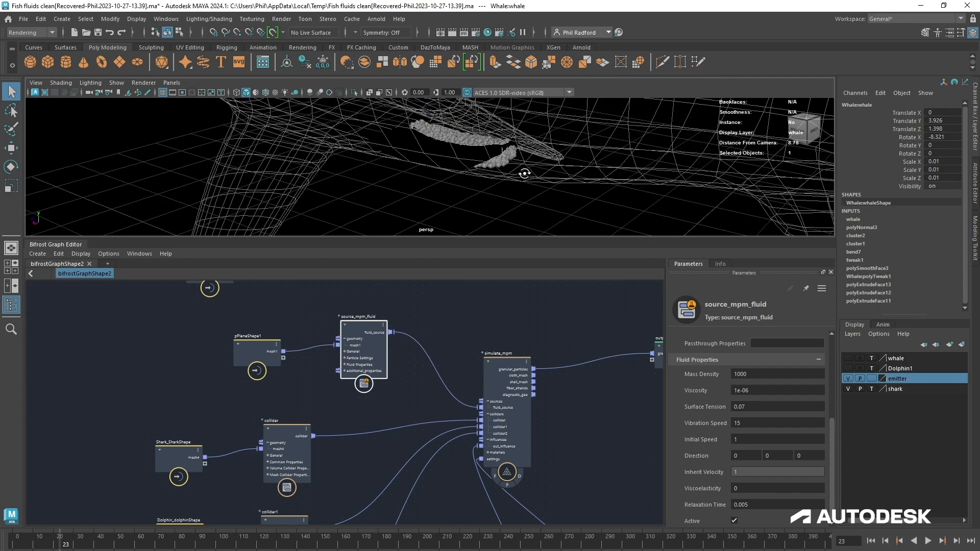
- Set the Resolution Mode of the shark's collider, the dolphin's collider1 and the whale's collider2 to Absolute
left_click(299, 434)
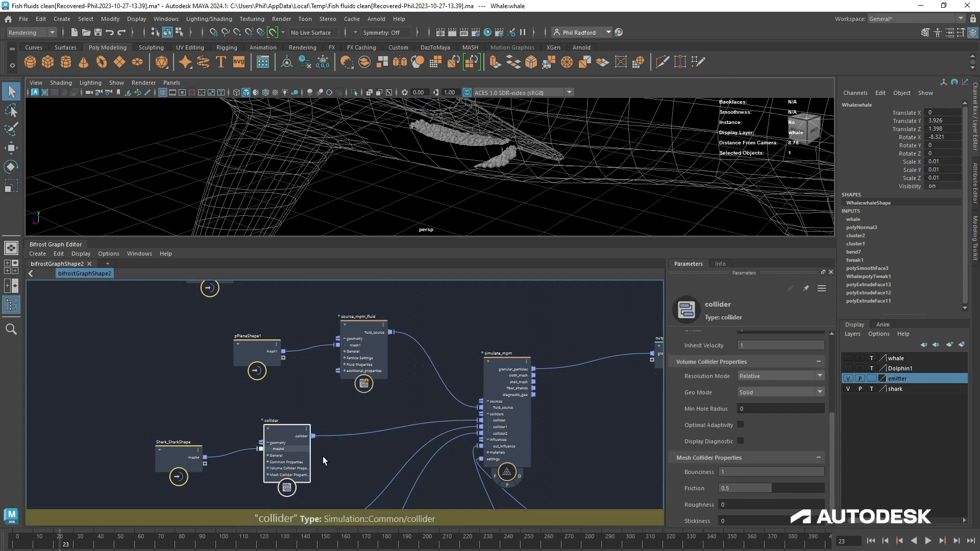
left_click(758, 376)
left_click(762, 383)
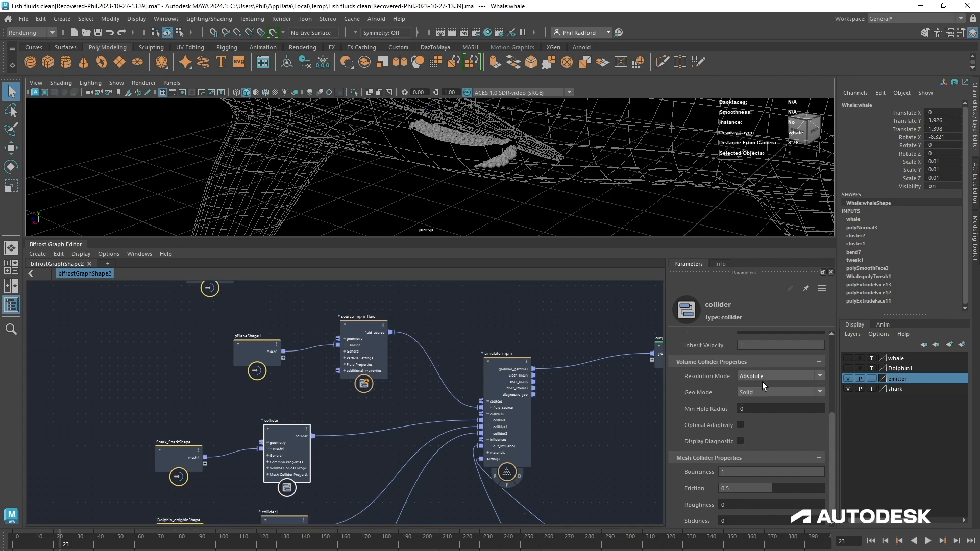
middle_click_drag(350, 489, 326, 424)
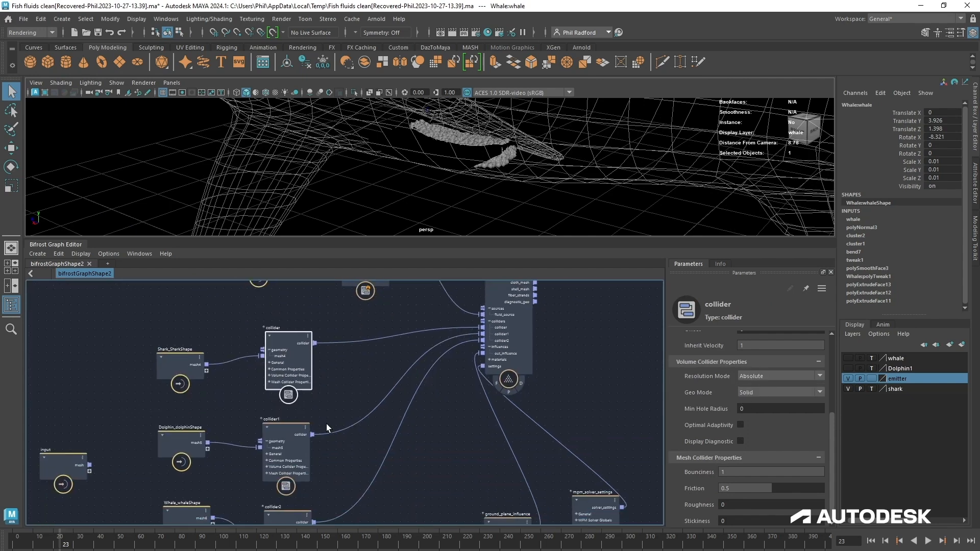
left_click(291, 449)
left_click(764, 378)
left_click(750, 384)
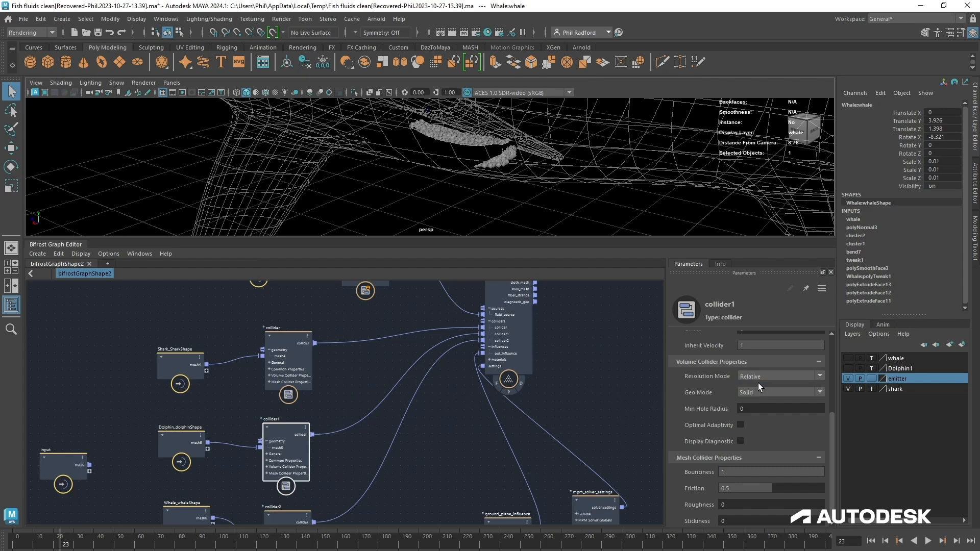
middle_click_drag(407, 483, 366, 445)
left_click(331, 419)
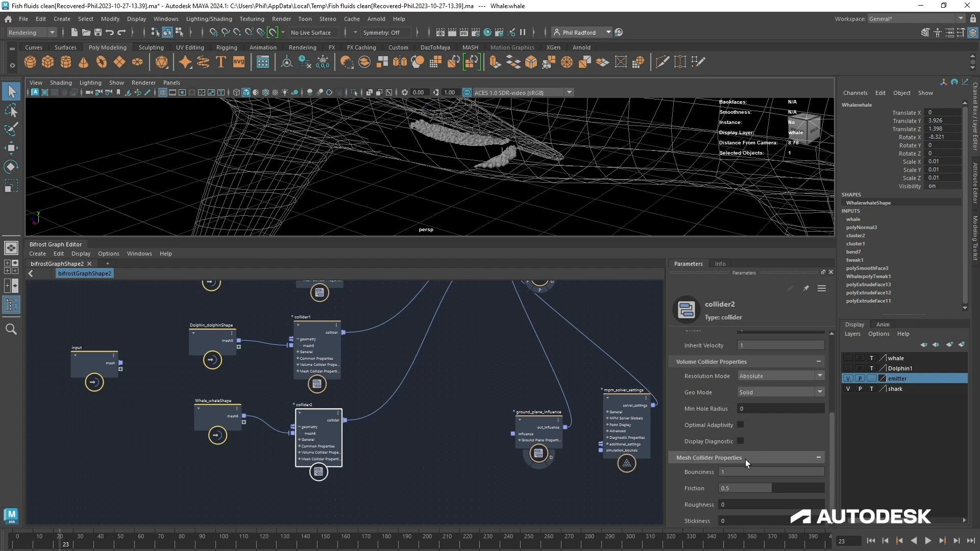
- Set Bounciness and Friction to 0 on the whale's collider2 and the dolphin's collider1
left_click(748, 472)
type("0")
left_click(740, 489)
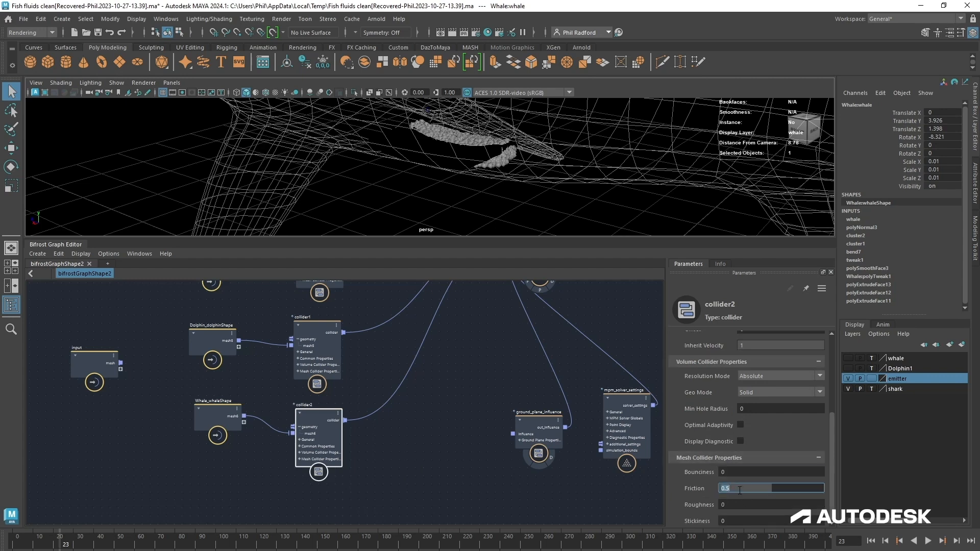
left_click(312, 359)
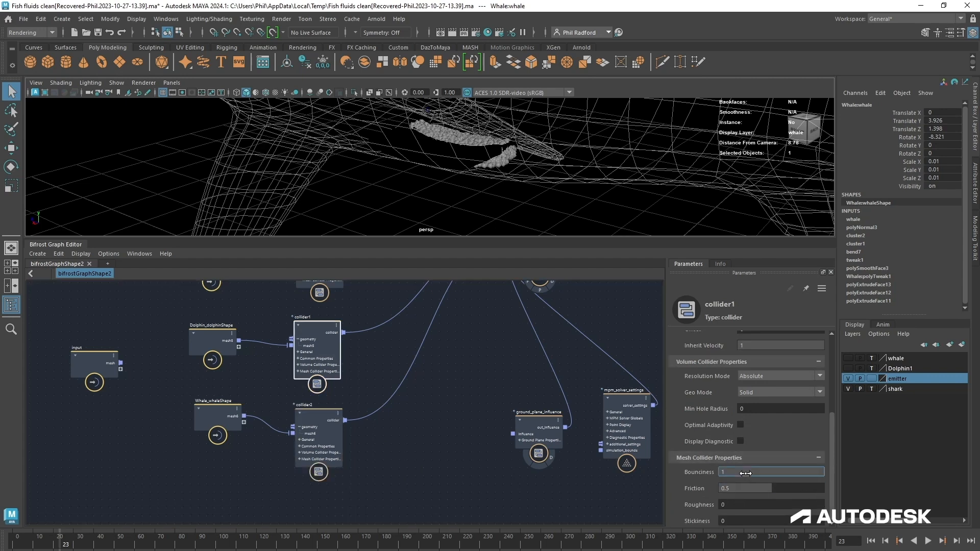
type("0")
left_click(740, 488)
type("0")
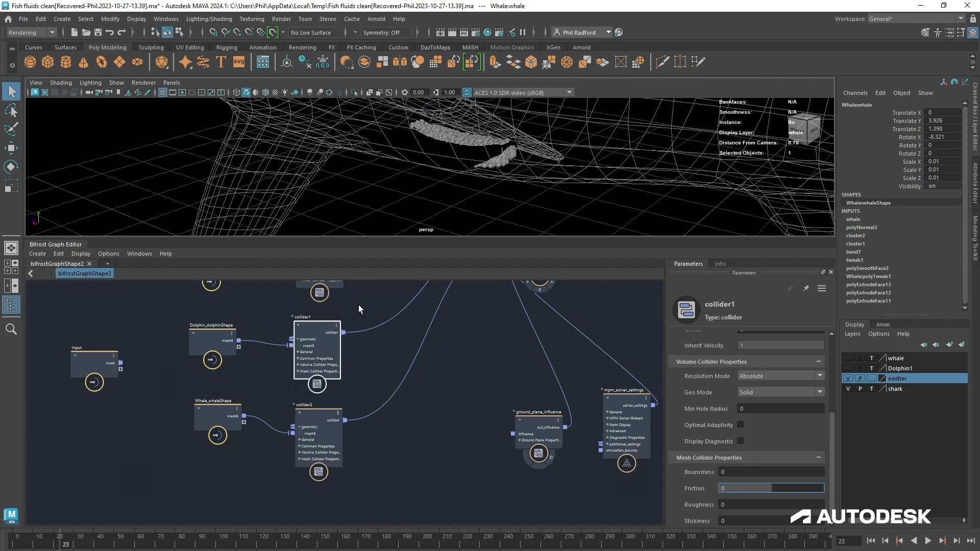
- Set the Bounciness and Friction of the shark's collider to 0
middle_click_drag(359, 305, 346, 376, "alt")
left_click(315, 341)
left_click(738, 472)
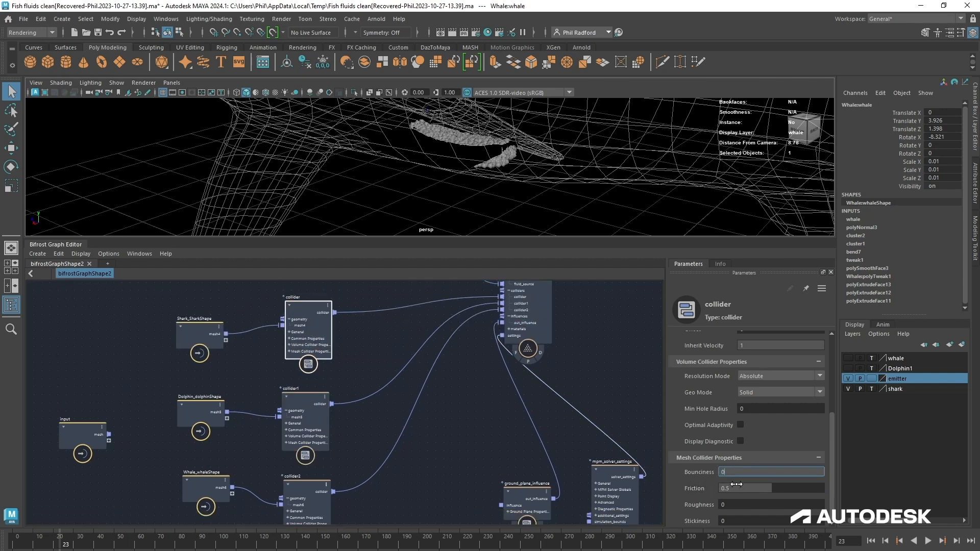
left_click(736, 489)
type("0")
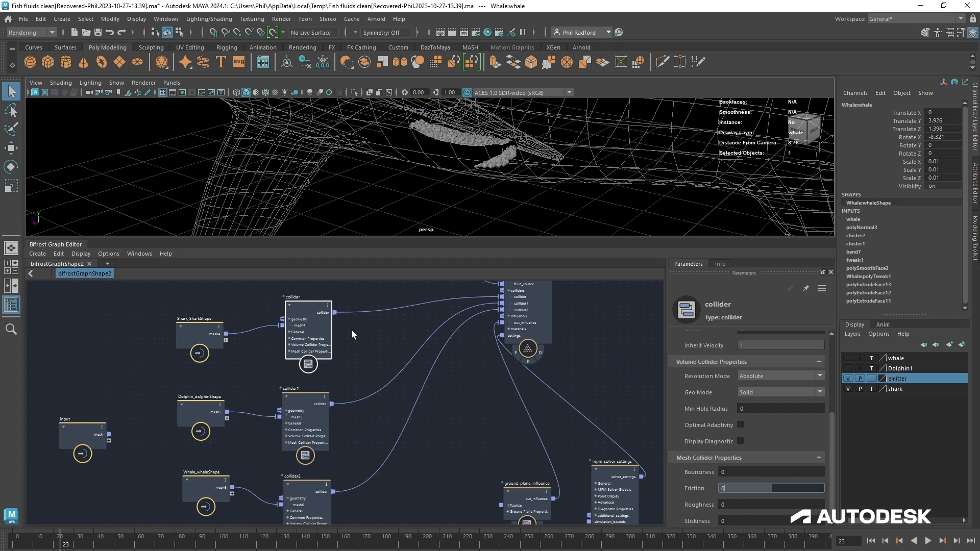
- Set source_mpm_fluid's Initial Speed to 5 and its Direction to 0, 1, 0
middle_click_drag(362, 342, 344, 475)
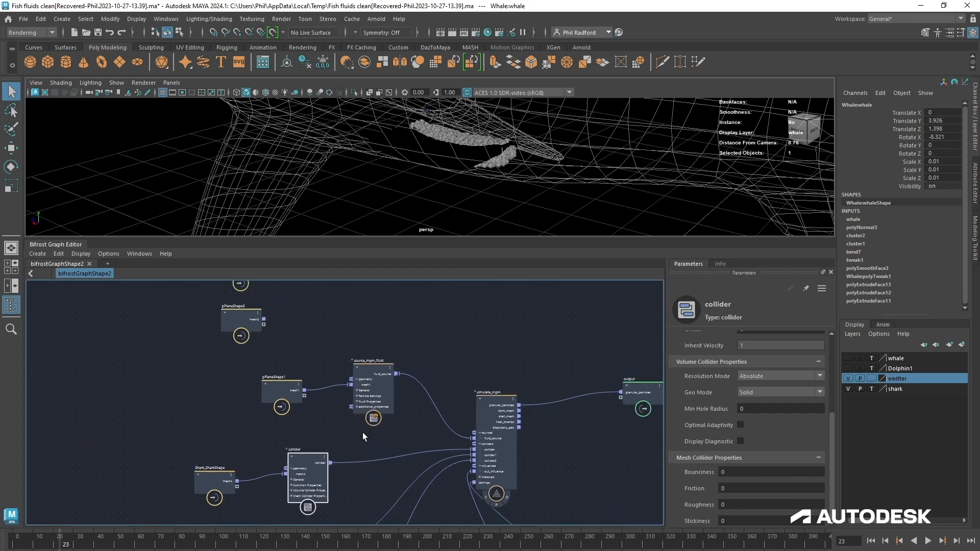
scroll(369, 361, "down", 2)
left_click(372, 379)
left_click_drag(372, 378, 371, 376)
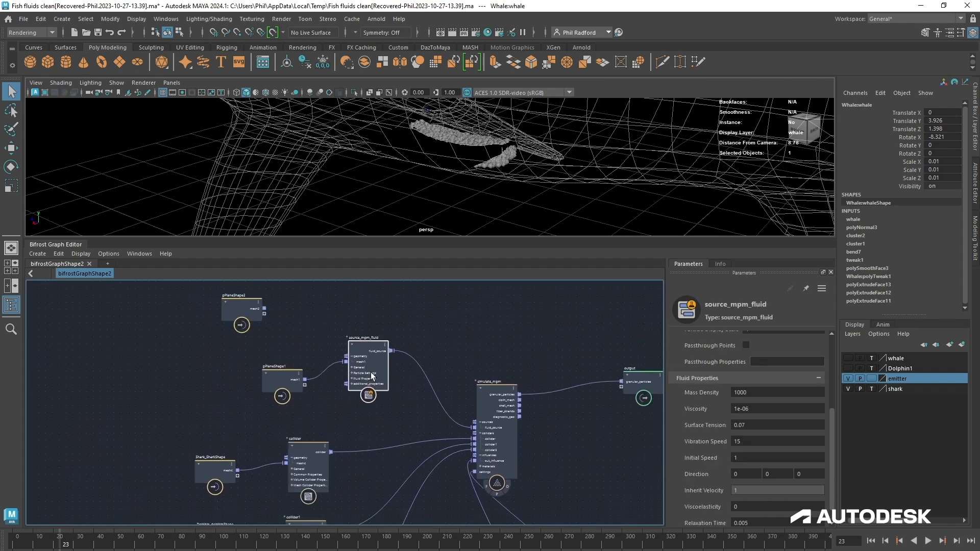
left_click(749, 458)
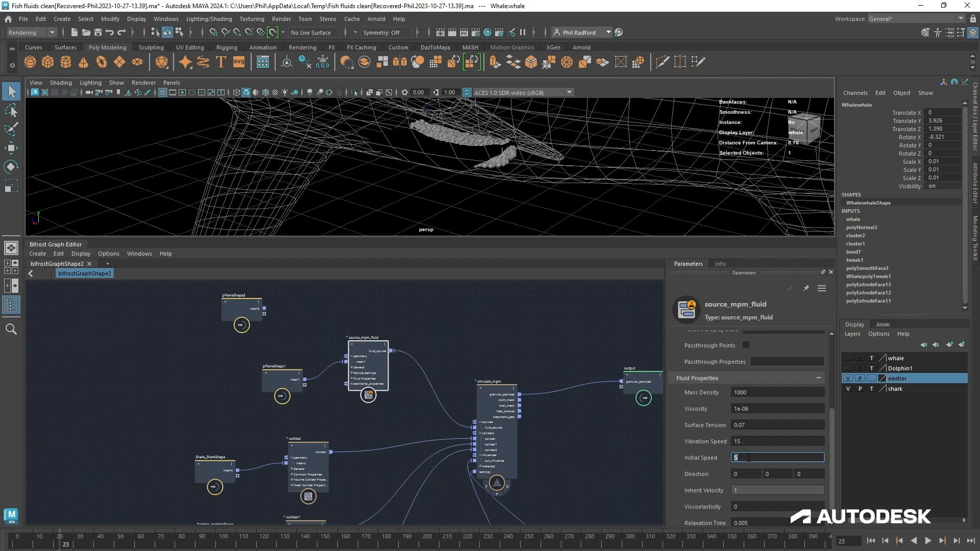
left_click(781, 475)
- Run the simulation from the start to about frame 7 and view the emitted block of particles from the side
left_click(871, 540)
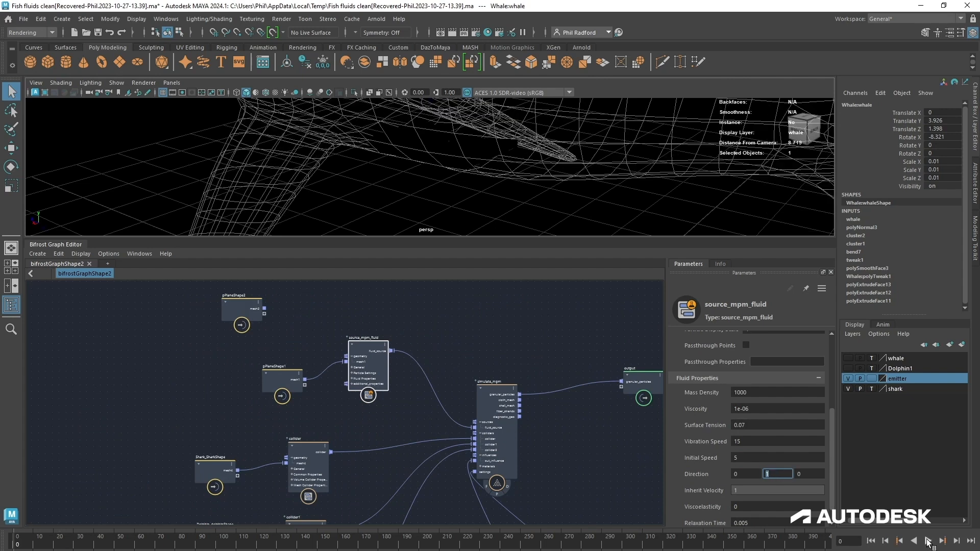
left_click(928, 540)
scroll(447, 164, "down", 3)
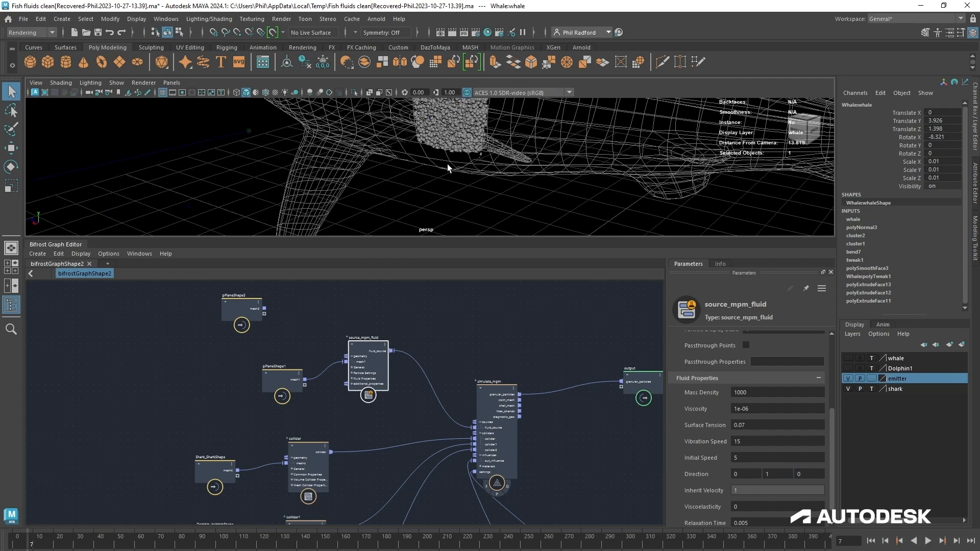
left_click_drag(447, 164, 497, 151, "alt")
middle_click_drag(497, 151, 527, 201, "alt")
scroll(528, 201, "down", 3)
left_click_drag(527, 201, 535, 195, "alt")
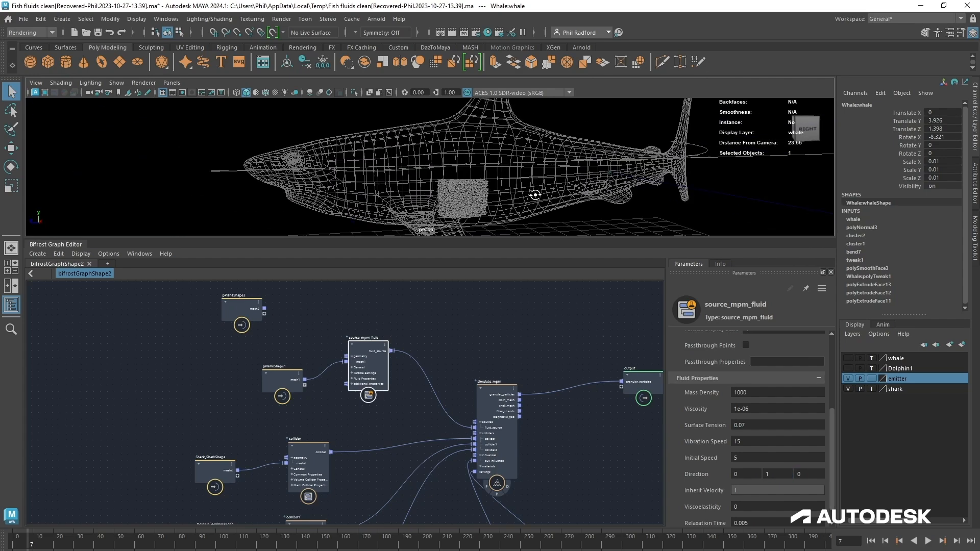
- Replay the simulation from the start to about frame 83 and inspect how the fluid fills the shark
left_click(872, 541)
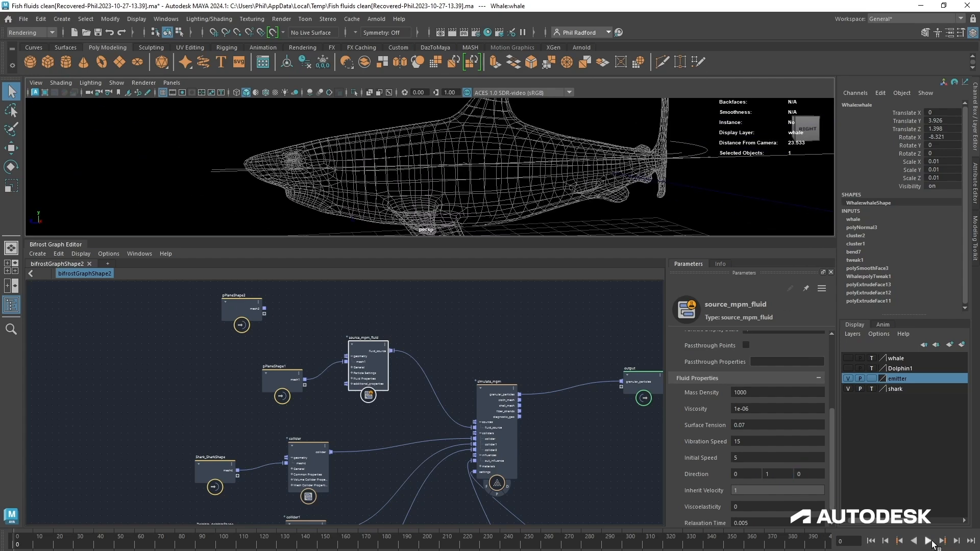
left_click(928, 541)
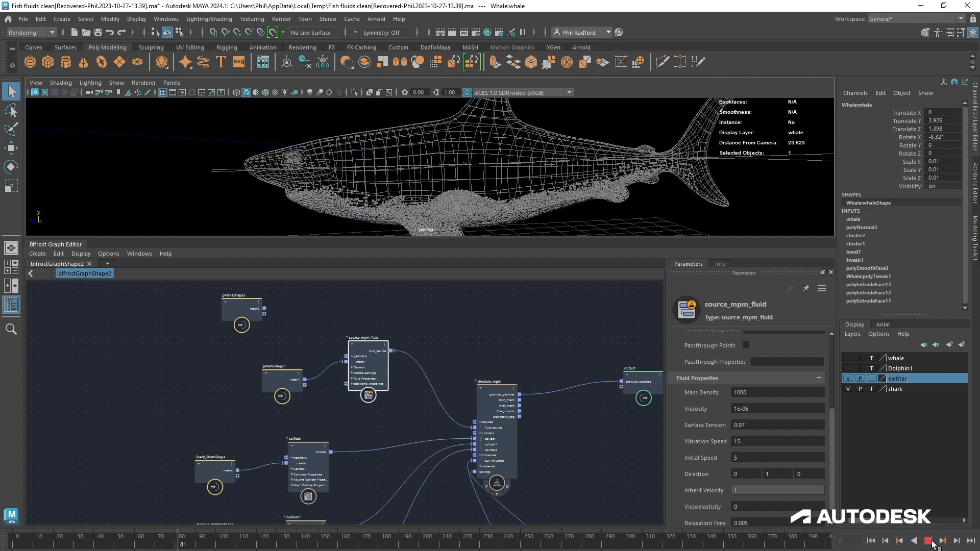
left_click(928, 541)
left_click_drag(579, 211, 586, 182, "alt")
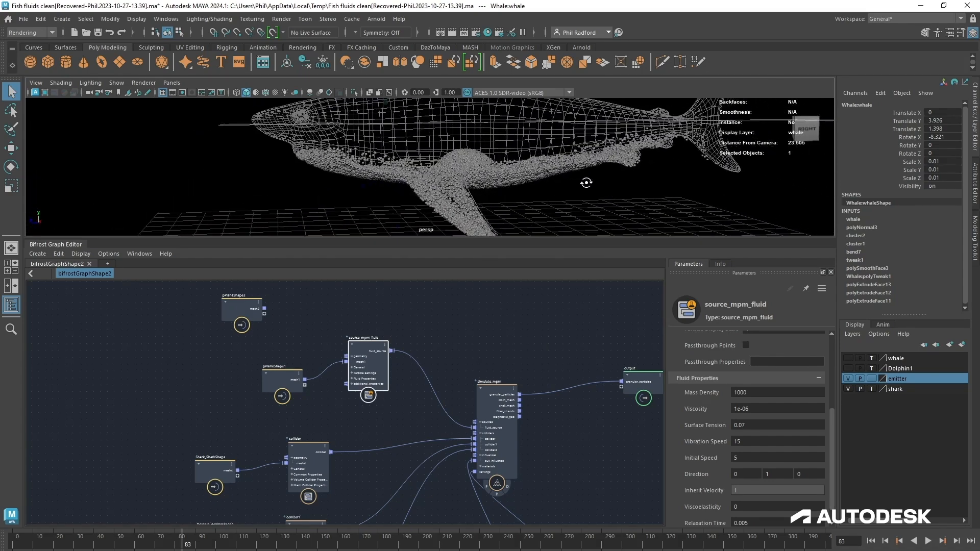
- Continue the simulation to about frame 105 and inspect the fluid around the dolphin from several angles
left_click(928, 541)
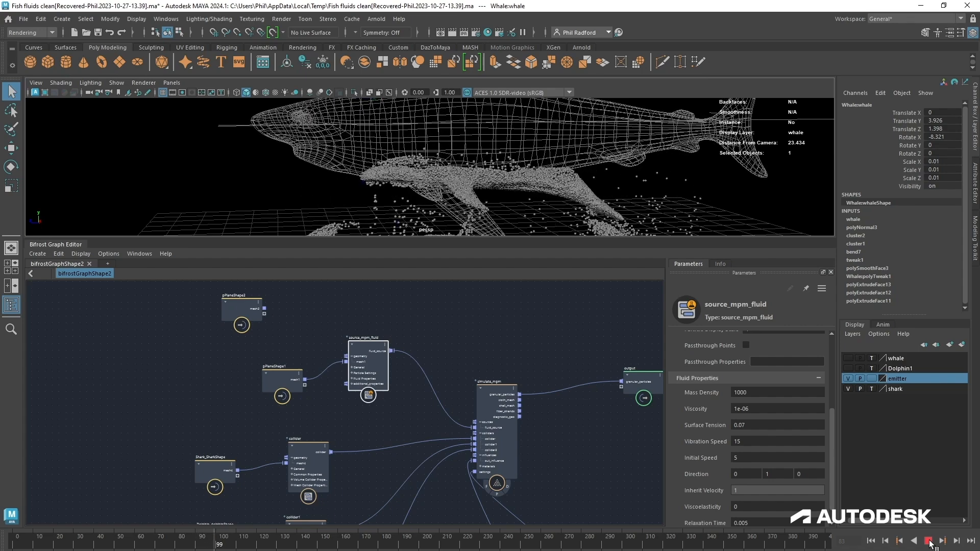
left_click(928, 540)
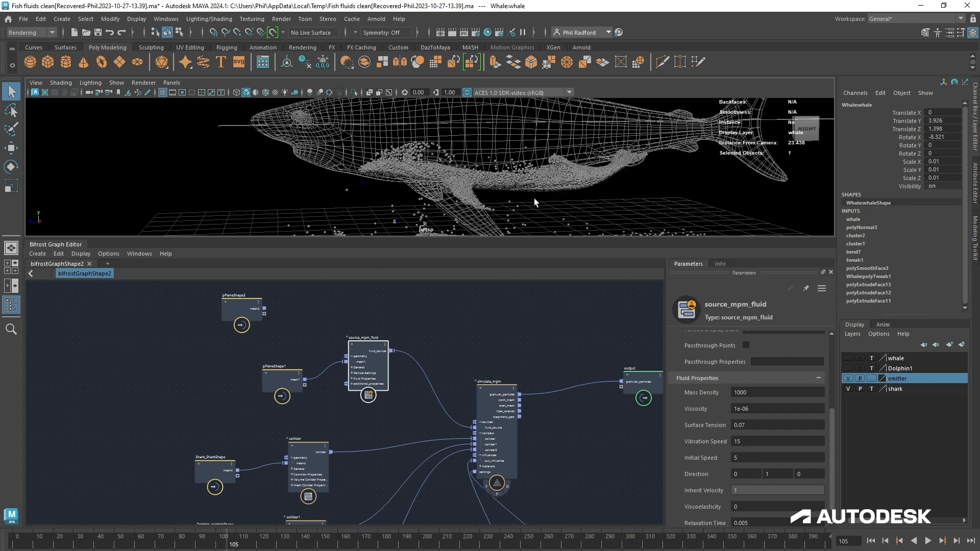
left_click_drag(534, 198, 575, 213, "alt")
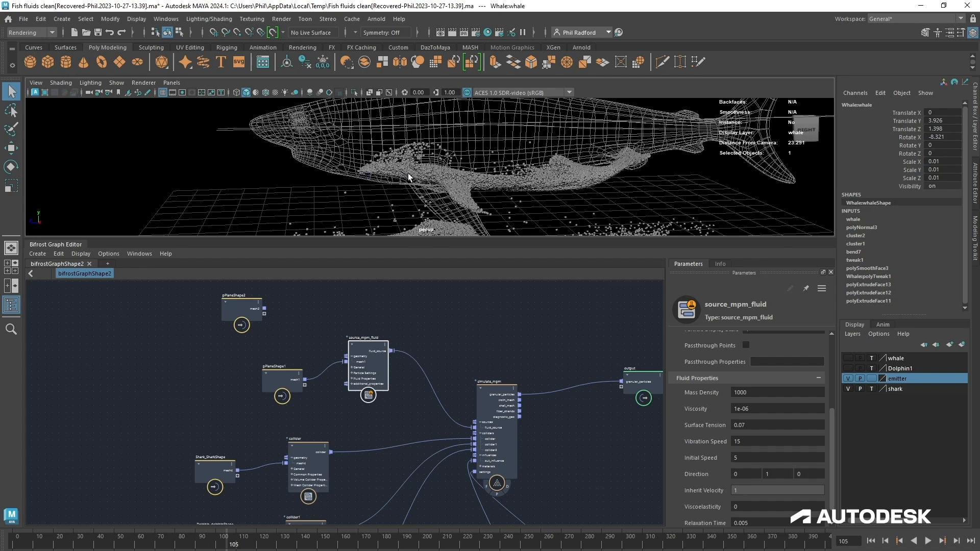
left_click_drag(524, 192, 549, 193, "alt")
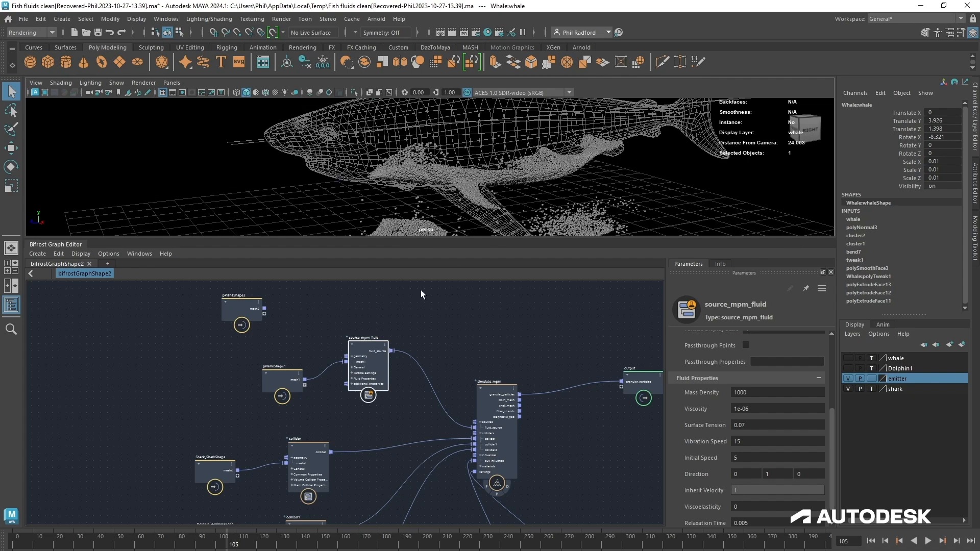
left_click_drag(538, 201, 515, 203, "alt")
- Return to the start frame and set source_mpm_fluid's Viscosity to 0.01, Surface Tension to 0.1 and Viscoelasticity to 0.05
left_click(872, 542)
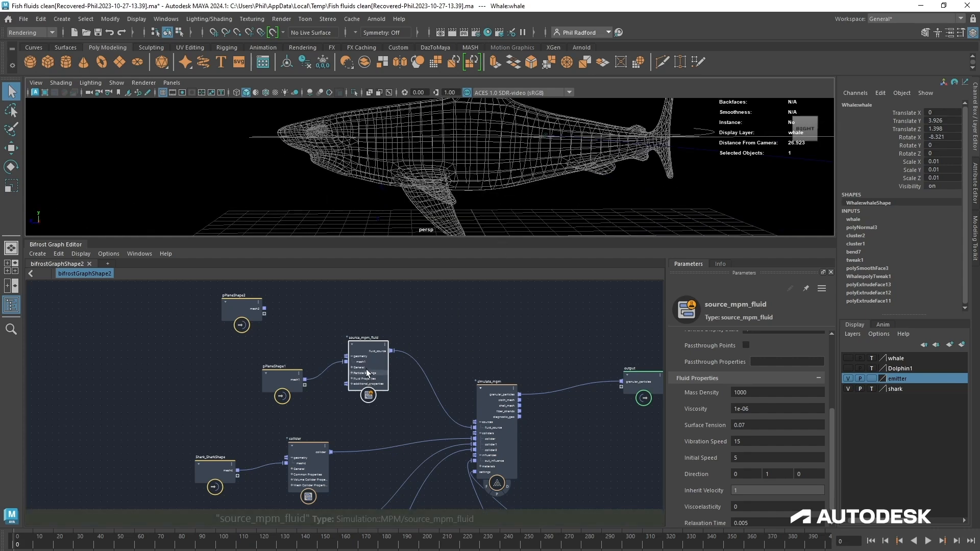
left_click_drag(366, 373, 374, 379)
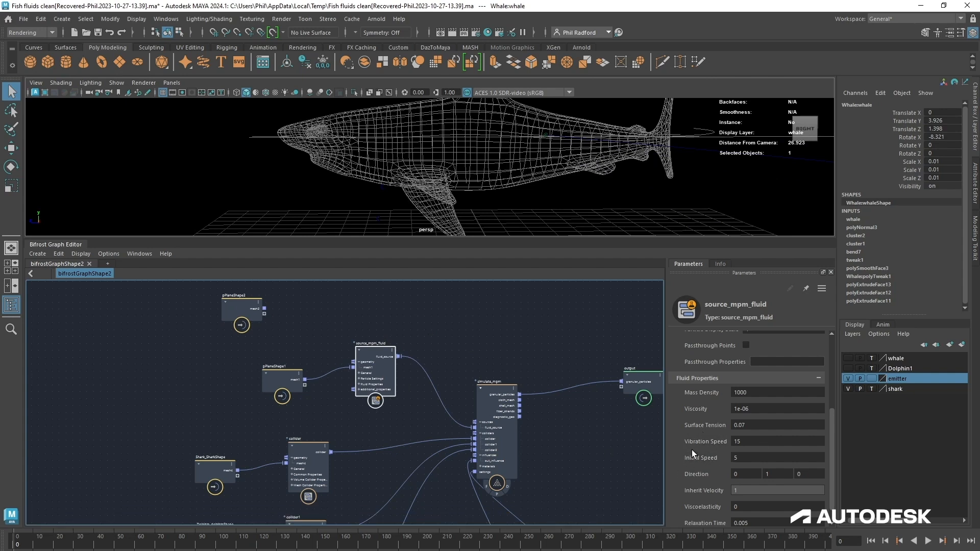
scroll(691, 449, "down", 1)
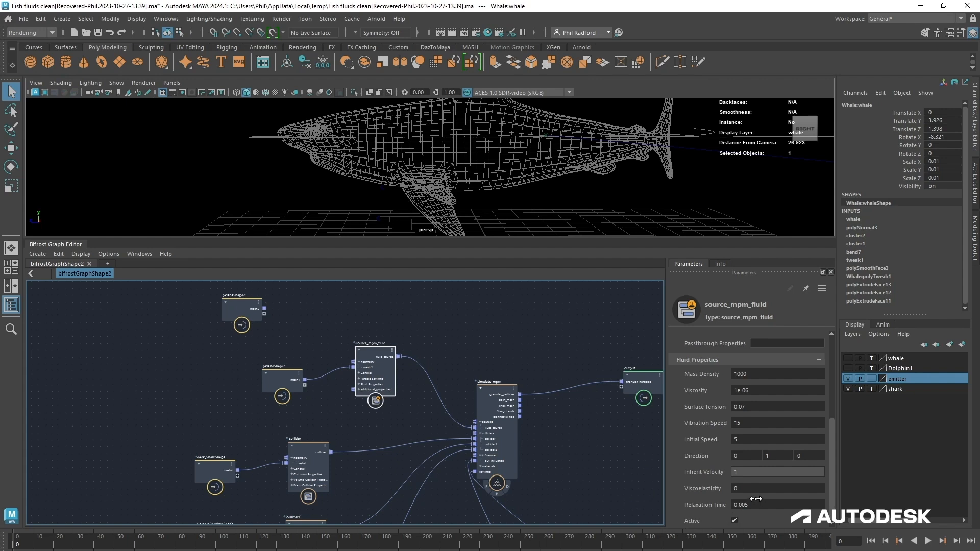
left_click(759, 391)
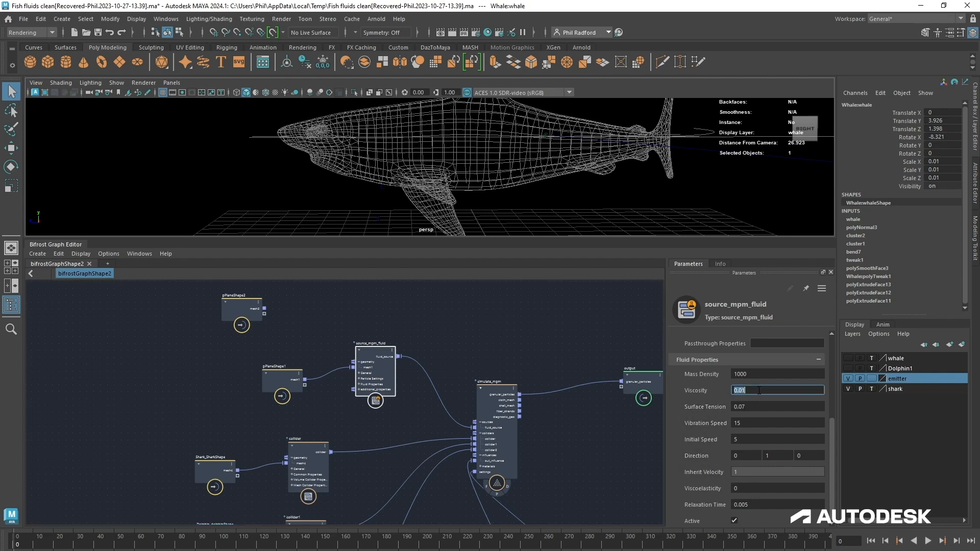
left_click(759, 405)
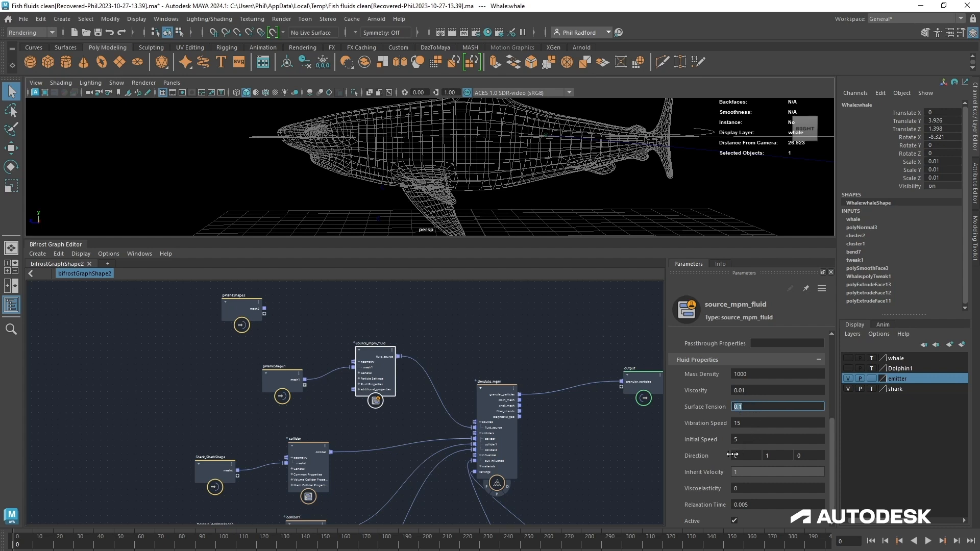
left_click(759, 489)
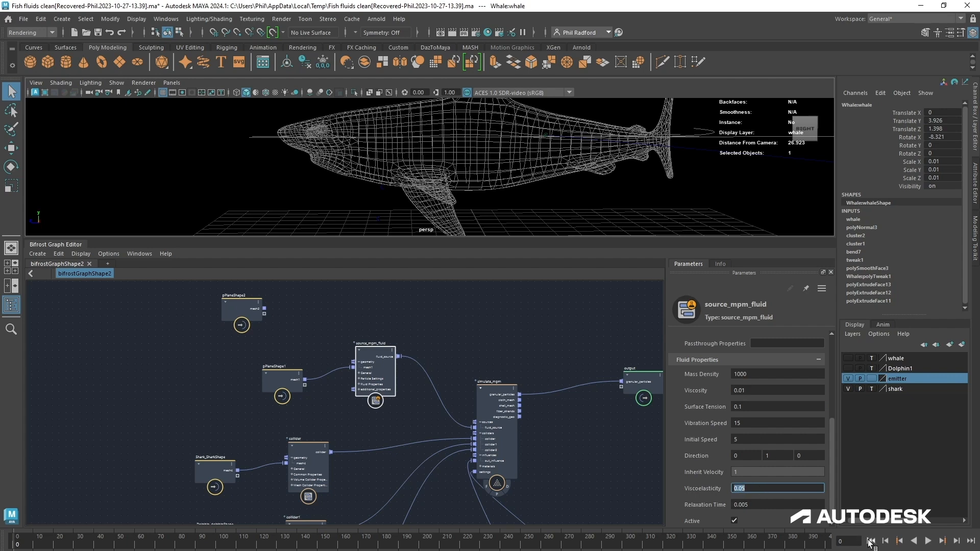
- Run the simulation to about frame 32 and inspect the shape of the fluid inside the shark from several angles
left_click(928, 541)
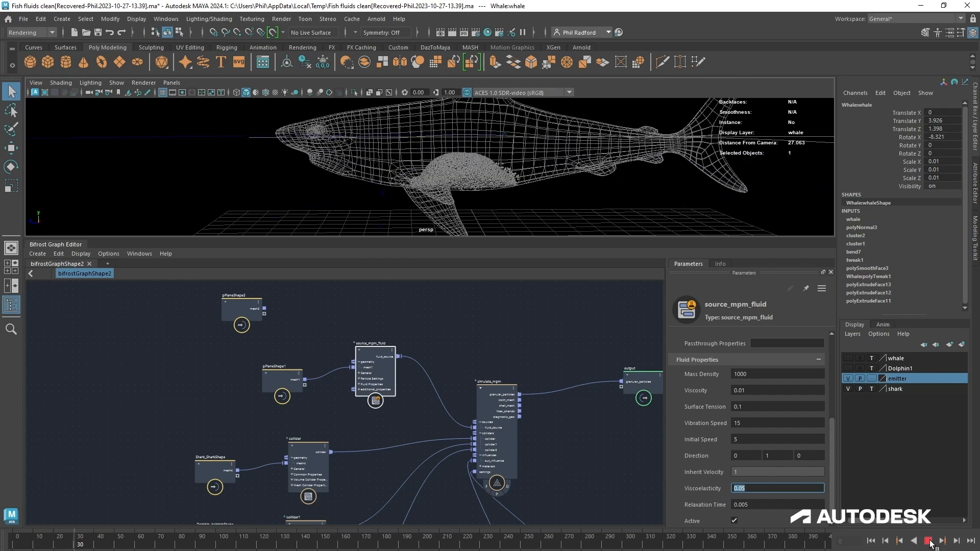
left_click(929, 542)
left_click_drag(501, 197, 474, 204, "alt")
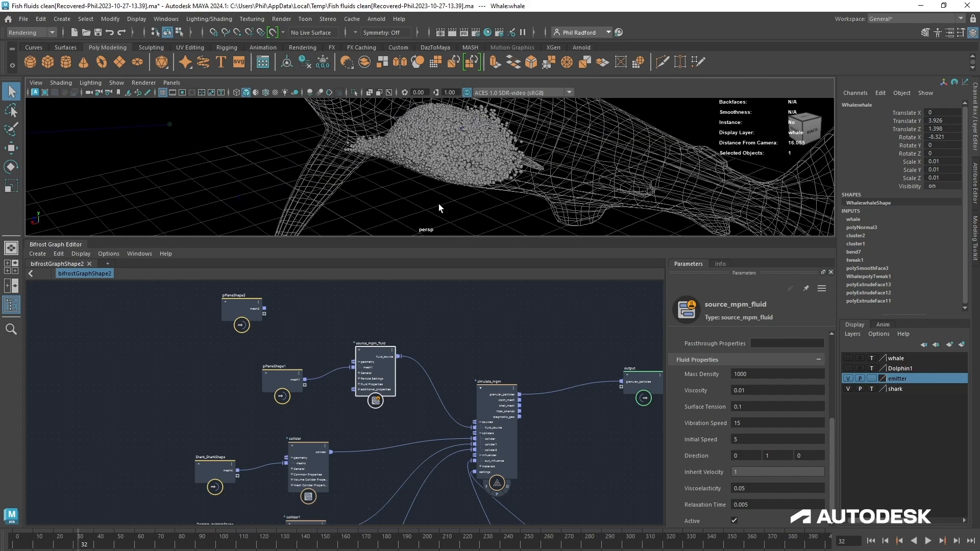
left_click_drag(452, 176, 490, 177, "alt")
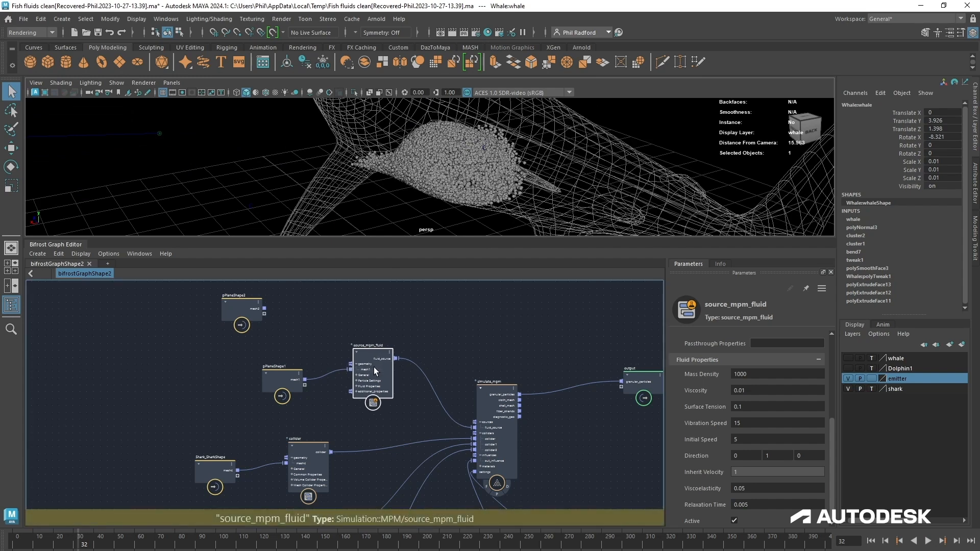
- Set source_mpm_fluid's Mass Density to 500 and, after checking collider2's frame range, its End Frame to 240
left_click_drag(373, 366, 377, 362)
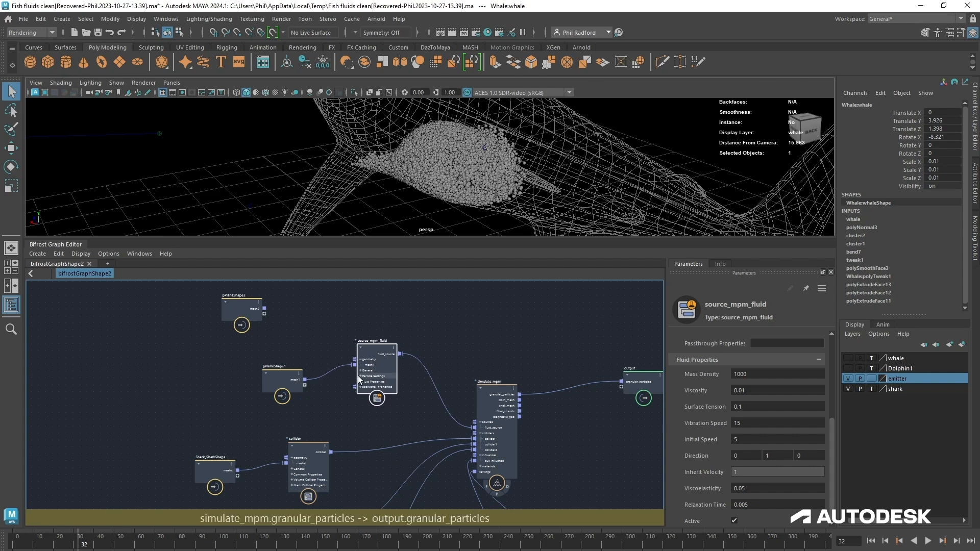
left_click(754, 375)
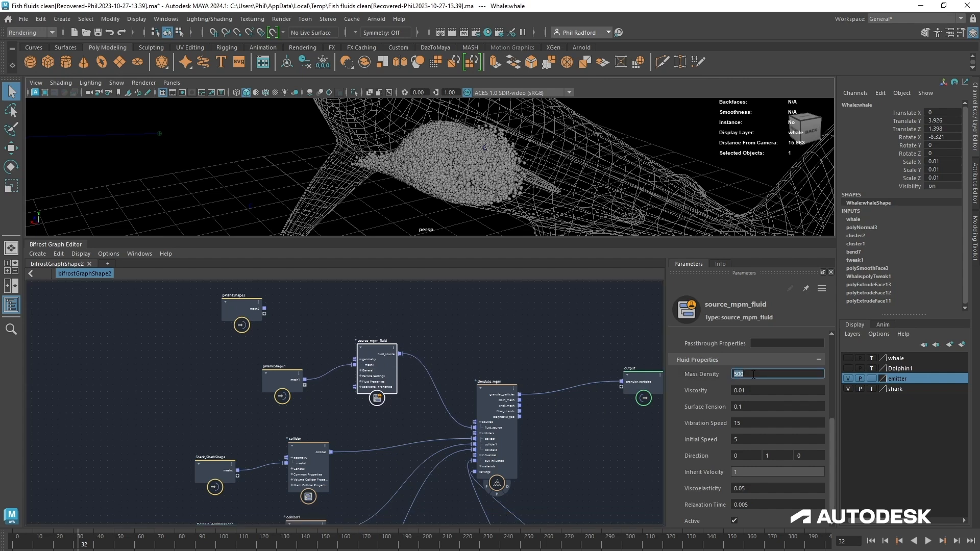
left_click_drag(832, 430, 840, 336)
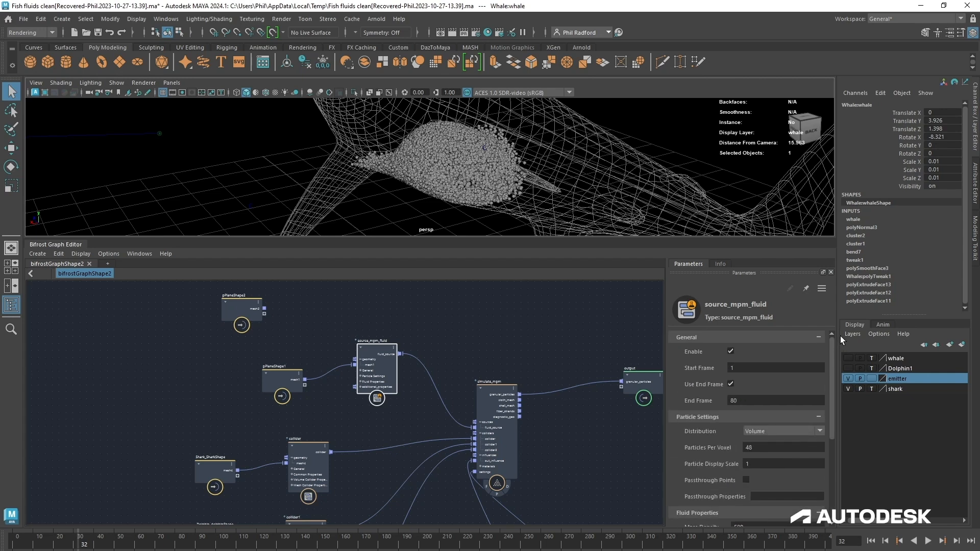
middle_click_drag(339, 444, 318, 287)
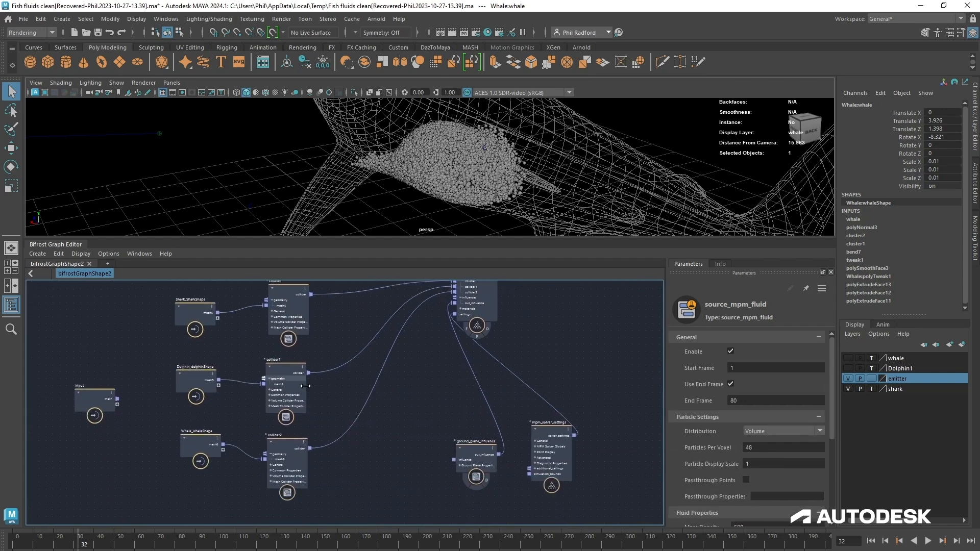
left_click(289, 461)
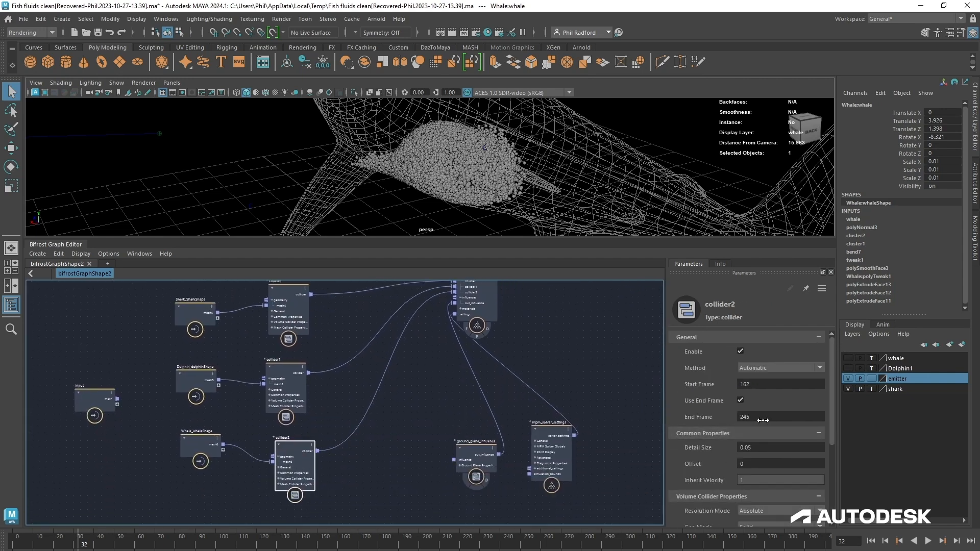
middle_click_drag(431, 382, 406, 519)
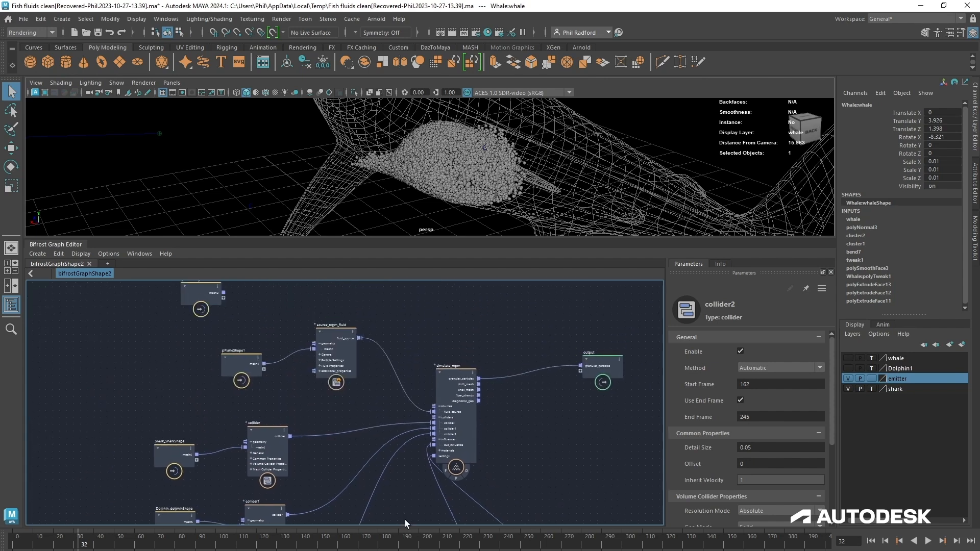
left_click(335, 361)
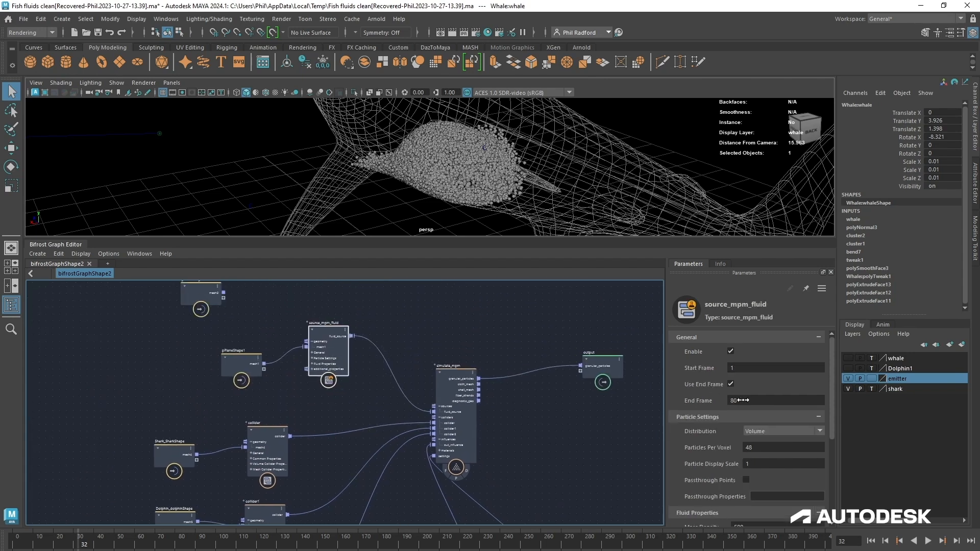
left_click(763, 400)
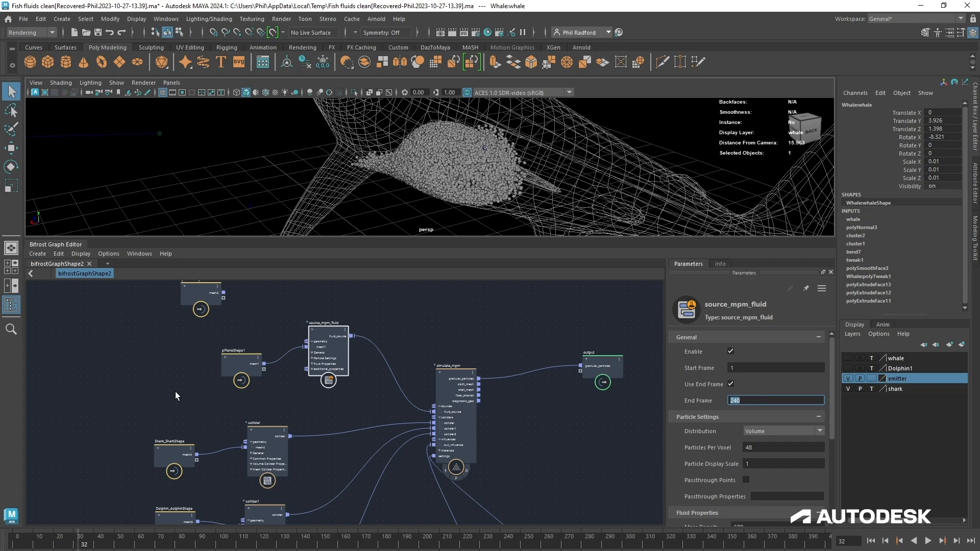
- Make room around the plane nodes, duplicate source_mpm_fluid above the original and connect the copy's fluid_source to simulate_mpm's sources
left_click_drag(245, 367, 232, 366)
left_click_drag(199, 294, 55, 317)
left_click_drag(235, 366, 230, 363)
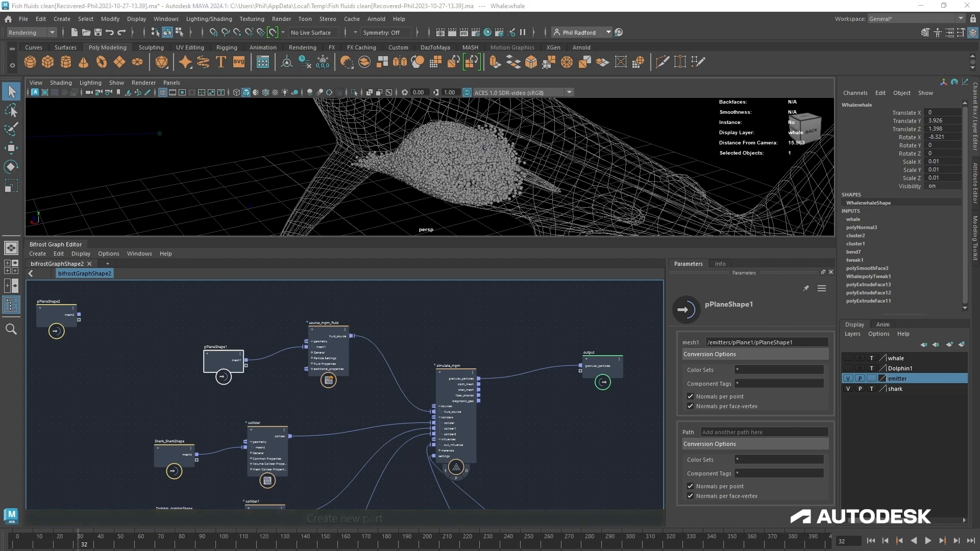
left_click_drag(331, 352, 328, 363)
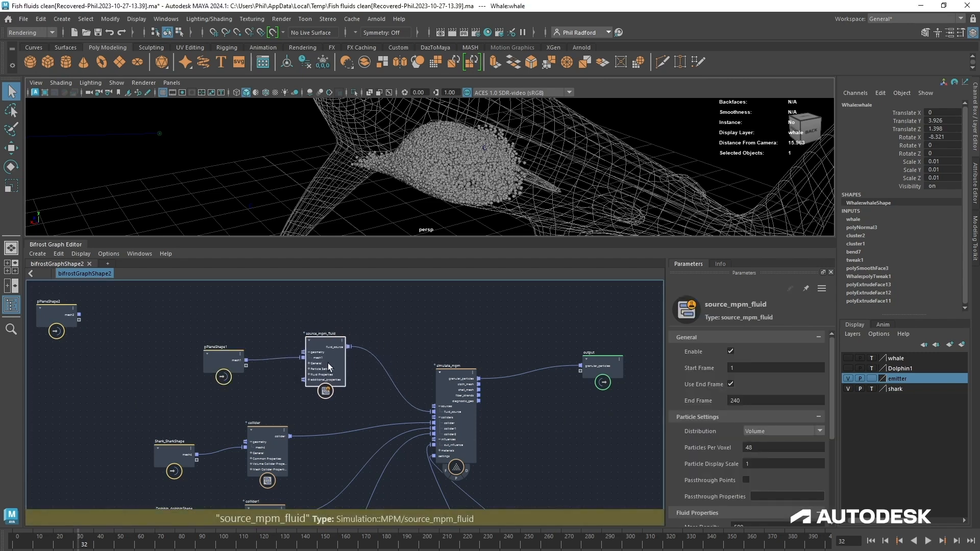
key("ctrl+d")
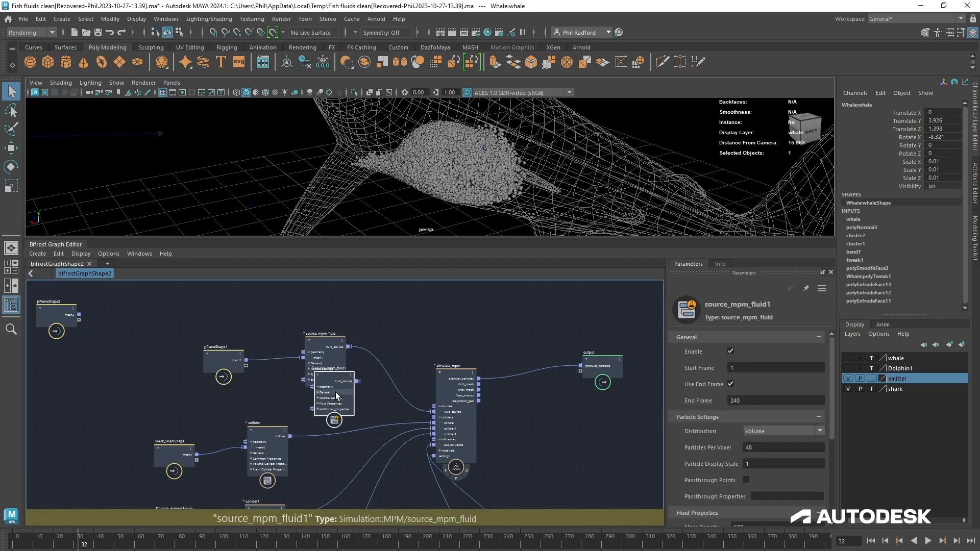
left_click_drag(327, 363, 440, 406)
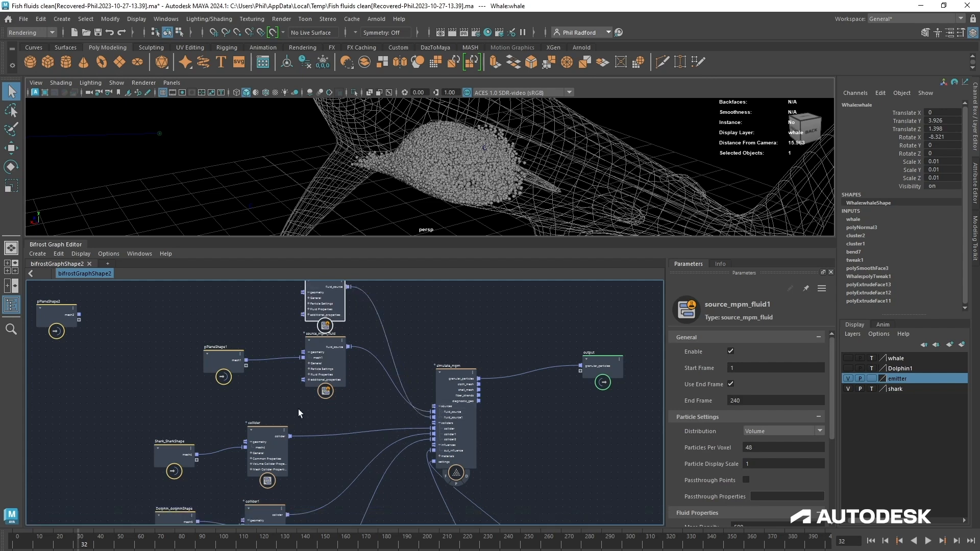
- Place pPlaneShape2 beside source_mpm_fluid1 and connect its mesh to that source's geometry input
middle_click_drag(257, 392, 258, 441)
left_click(322, 400)
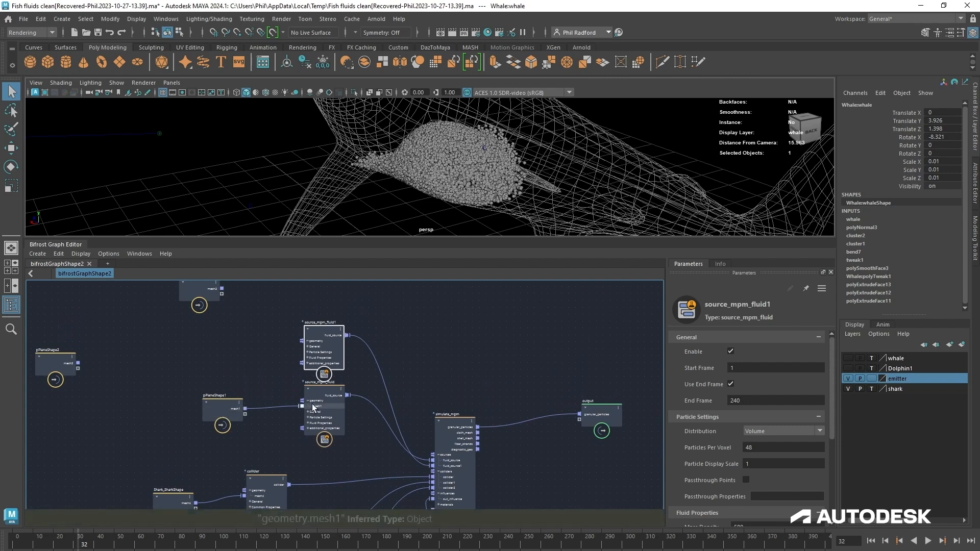
left_click(229, 406)
middle_click_drag(228, 406, 248, 385)
left_click_drag(67, 385, 333, 378)
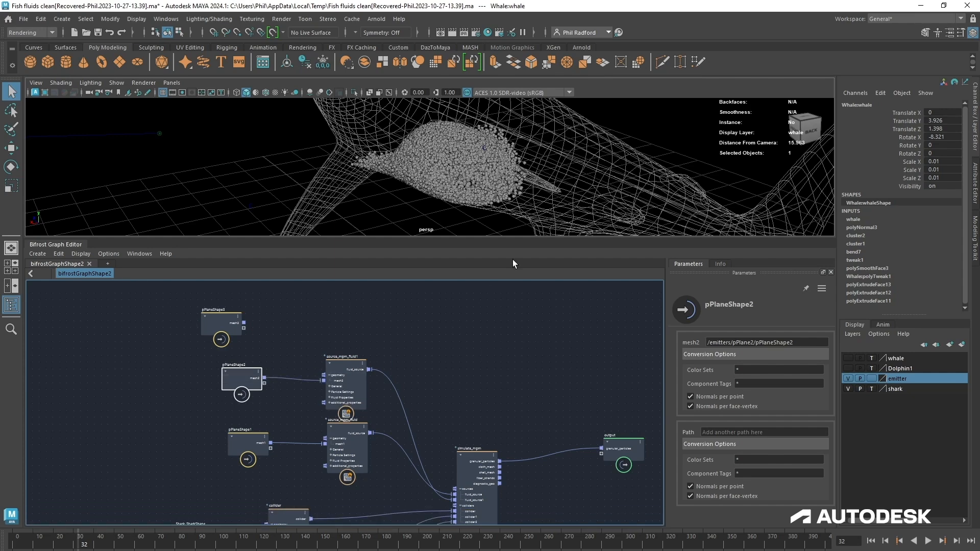
- Return to the start frame and hide the shark layer to clear the view of the emitters
left_click(871, 541)
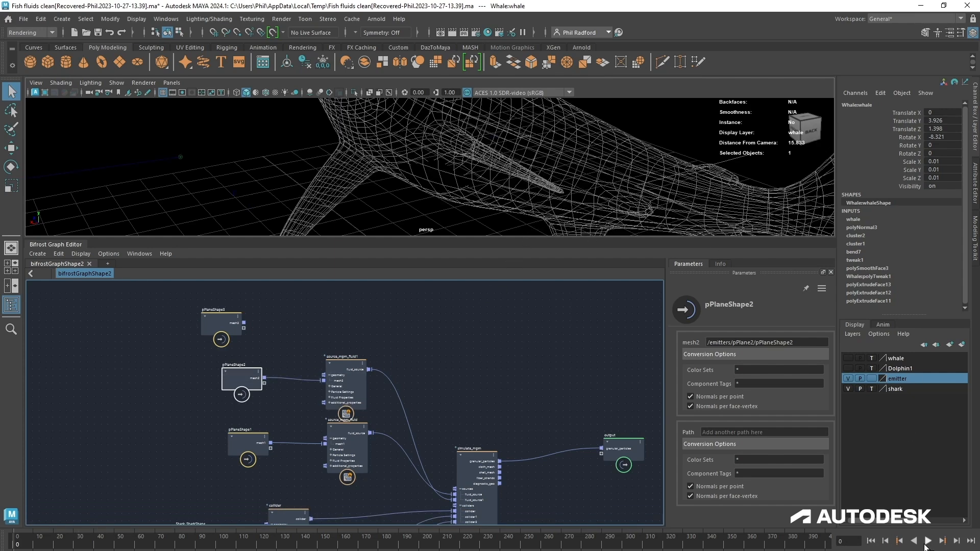
scroll(507, 190, "up", 5)
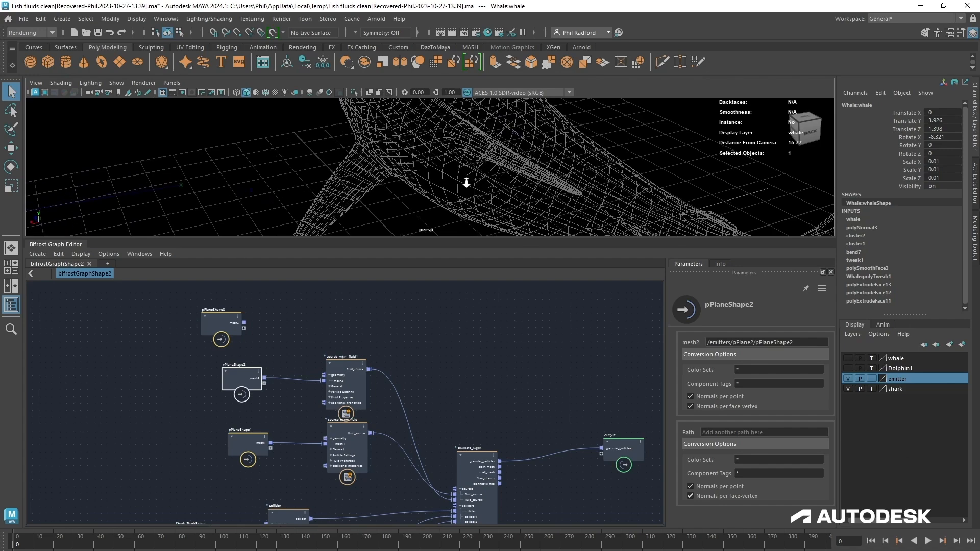
left_click_drag(586, 211, 576, 180, "alt")
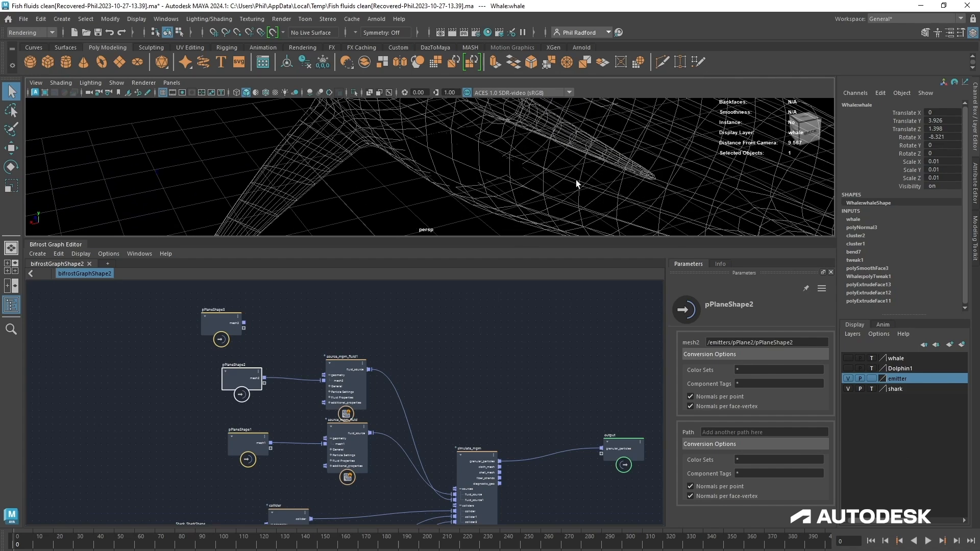
left_click(847, 389)
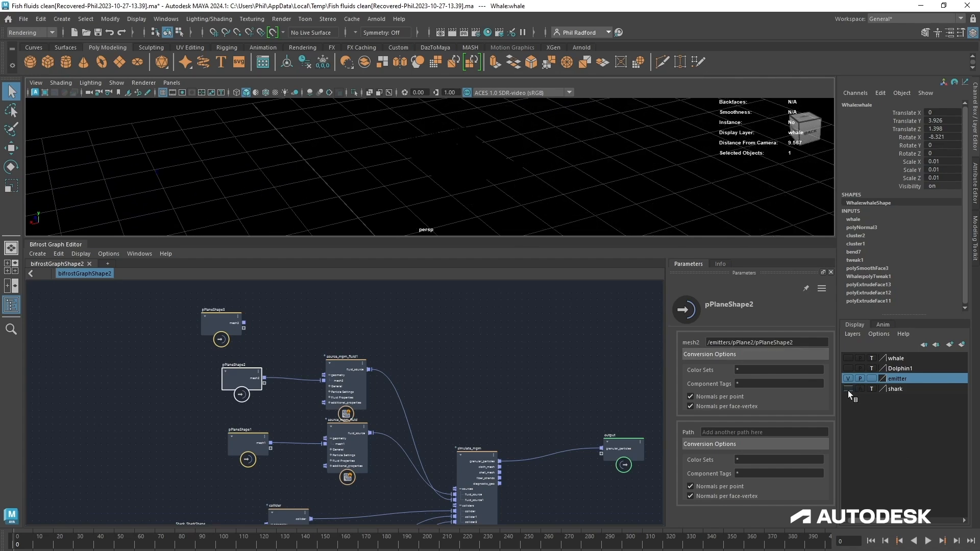
- Run the simulation to about frame 5, switch the viewport background to grey and view the particles above the emitter planes
left_click(931, 544)
left_click(930, 543)
left_click_drag(512, 197, 414, 187, "alt")
scroll(527, 220, "up", 2)
key("alt+b")
right_click_drag(415, 187, 306, 127, "alt")
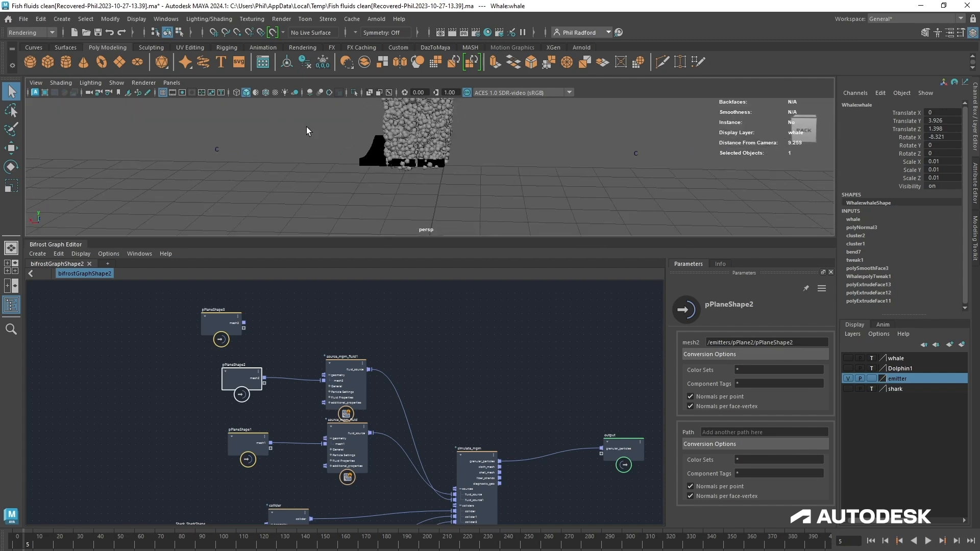
left_click_drag(306, 127, 314, 286, "alt")
- Duplicate source_mpm_fluid1, feed the copy's geometry from pPlaneShape3, connect its fluid_source to simulate_mpm's sources and tidy the nodes
left_click(343, 374)
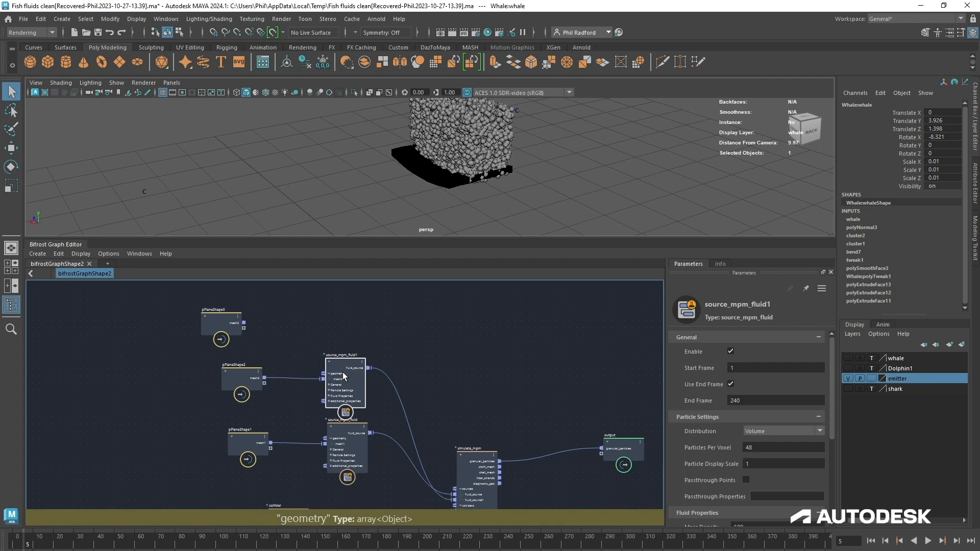
left_click_drag(342, 372, 343, 371)
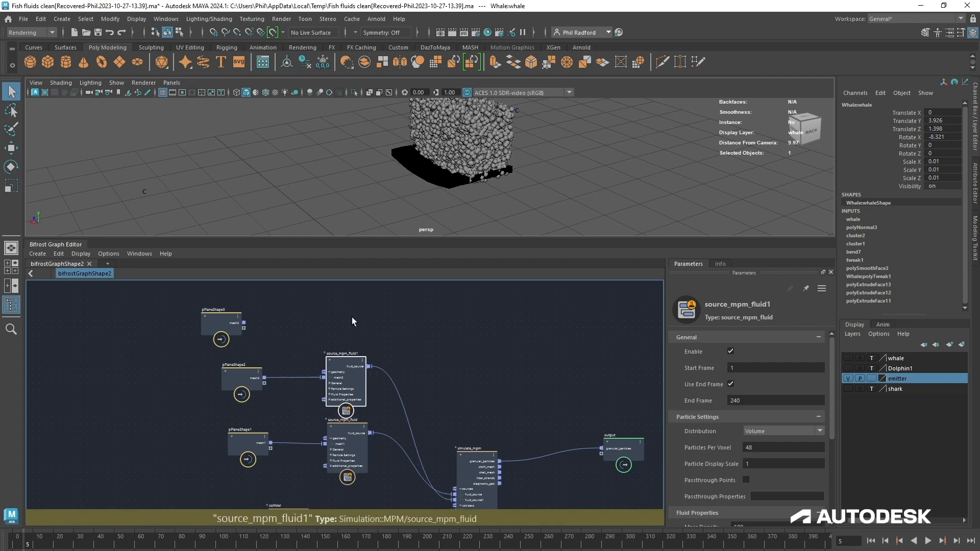
key("ctrl+v")
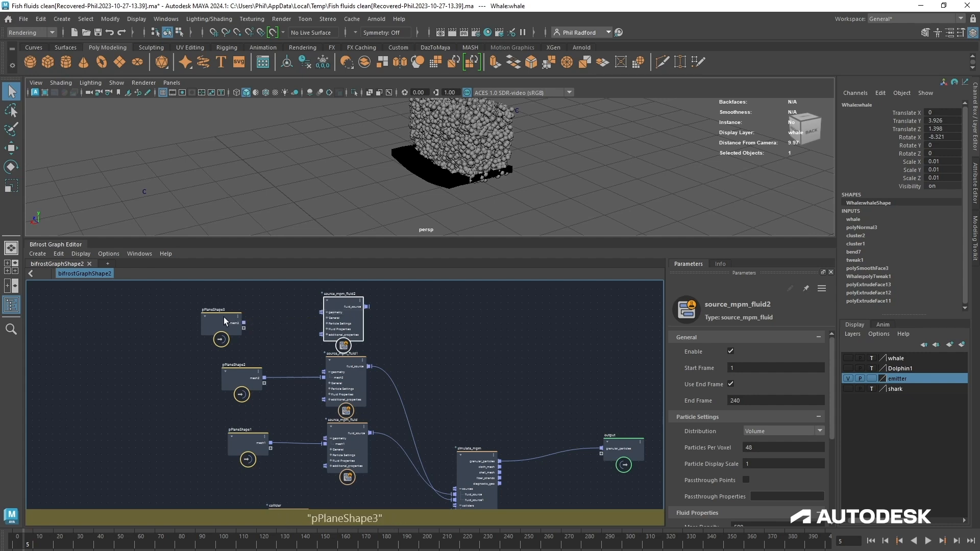
left_click_drag(244, 323, 464, 487)
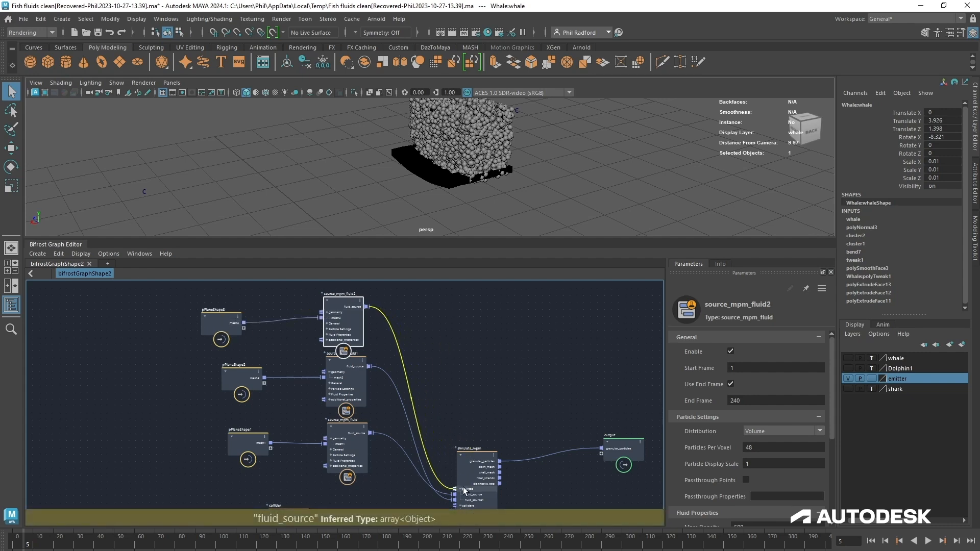
left_click_drag(341, 320, 347, 314)
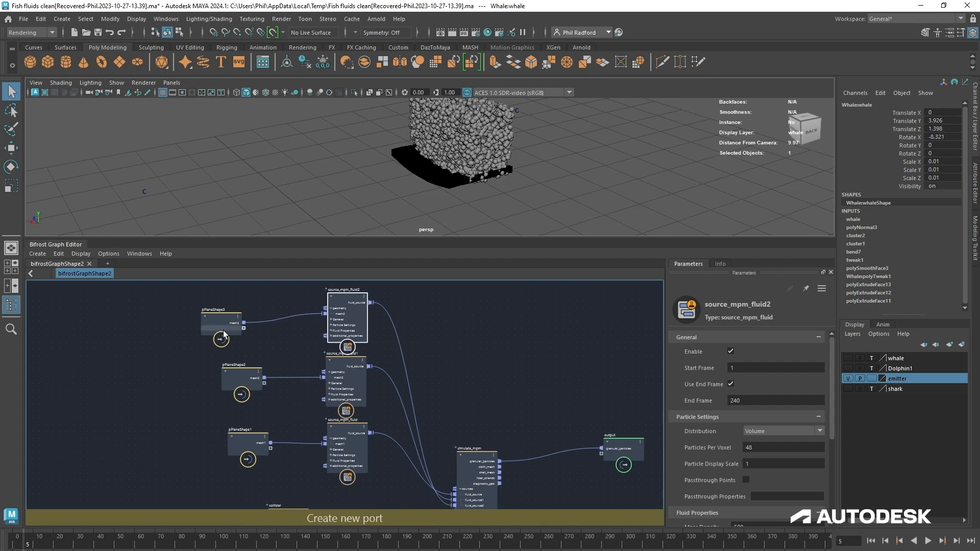
left_click_drag(222, 329, 266, 309)
- Replay the simulation from the start to about frame 6 to check the emission from all three planes
left_click(871, 541)
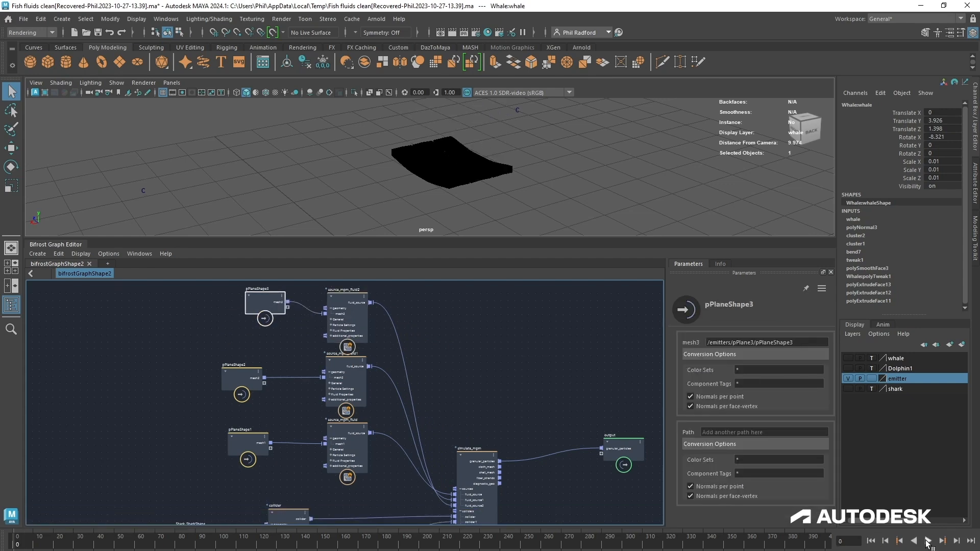
left_click(928, 541)
left_click(927, 541)
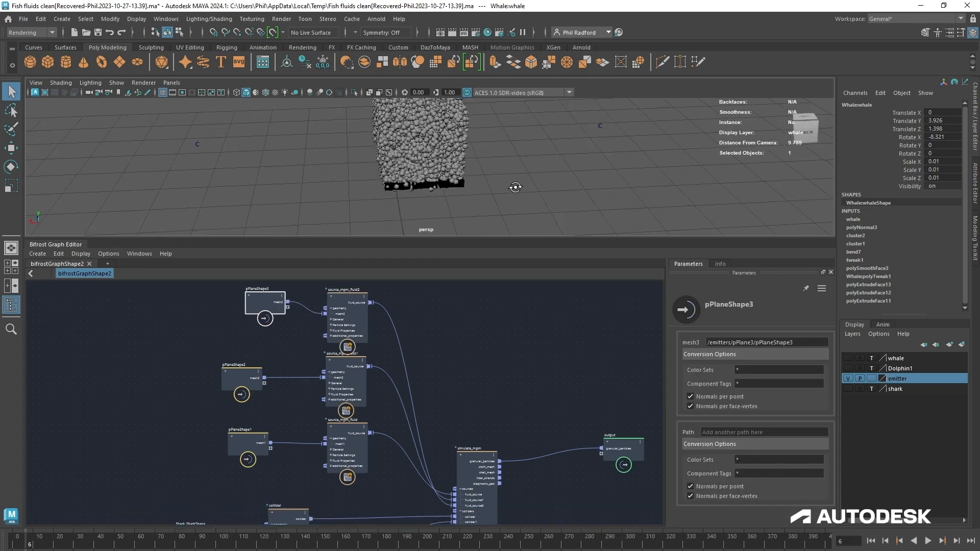
- Move the output node farther from simulate_mpm and cut the granular_particles connection between them
left_click_drag(515, 189, 553, 198, "alt")
middle_click_drag(542, 362, 315, 276, "alt")
scroll(315, 308, "up", 1)
left_click_drag(240, 368, 259, 307)
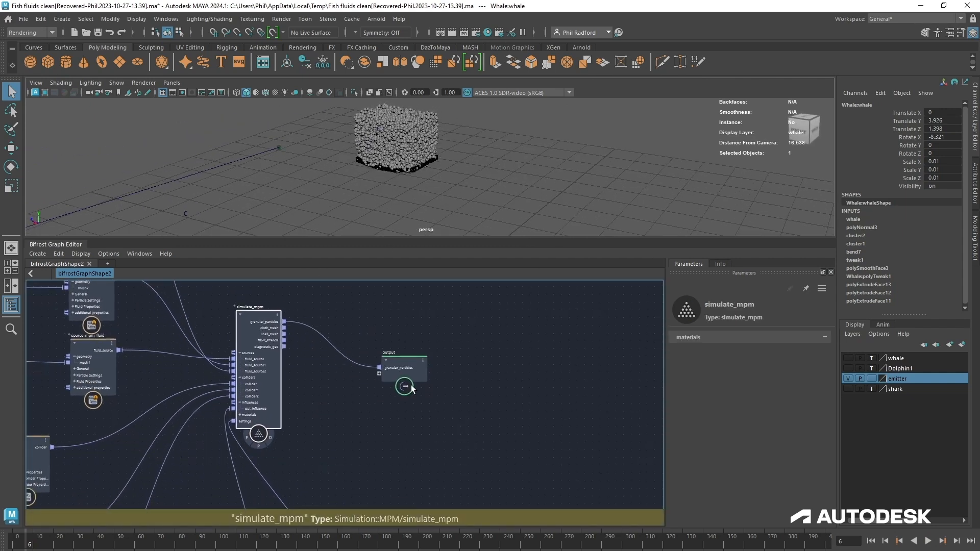
left_click_drag(380, 360, 617, 337)
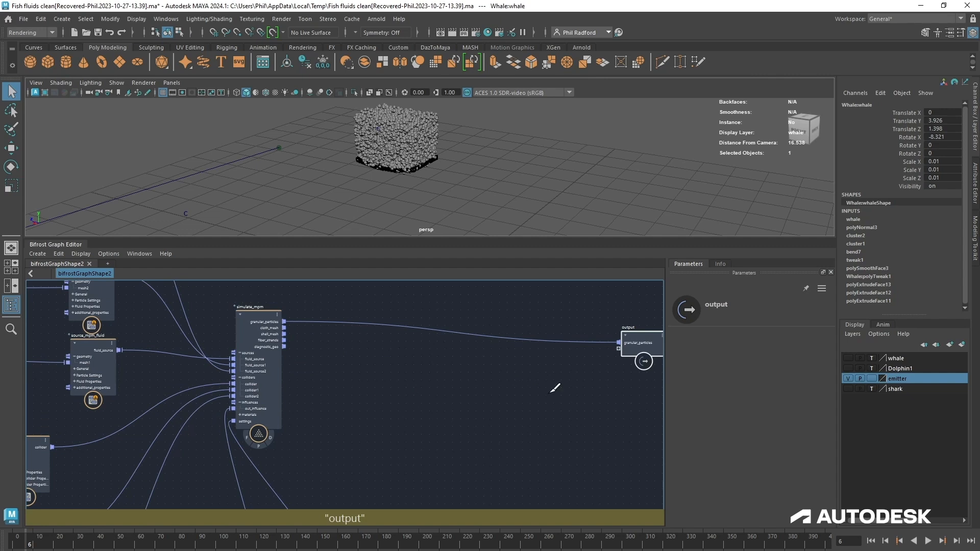
left_click_drag(550, 392, 575, 281)
left_click(443, 385)
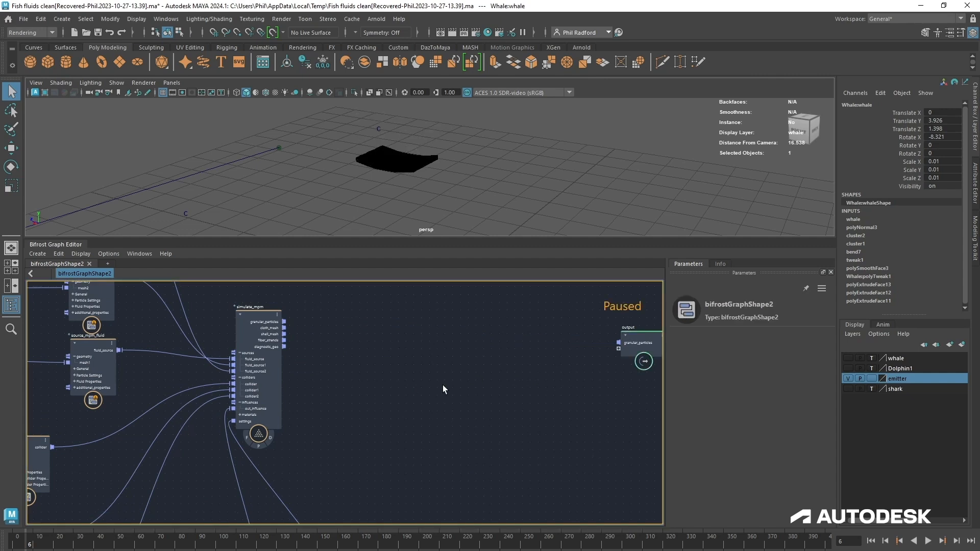
- Add a Separate_Particle_Sources compound and place it between simulate_mpm and the output node
scroll(407, 374, "up", 2)
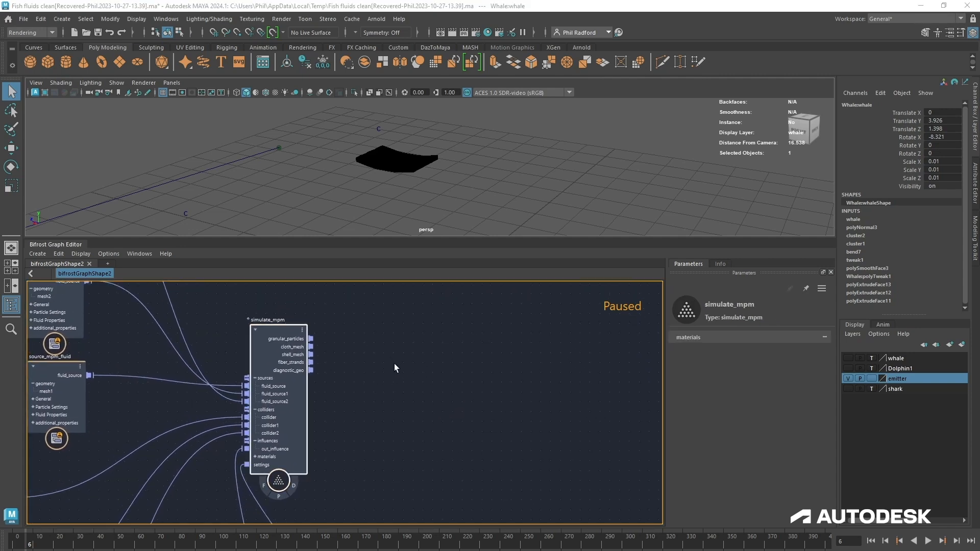
mouse_move(402, 386)
middle_mouse_down()
mouse_move(404, 375)
mouse_move(399, 390)
middle_mouse_up()
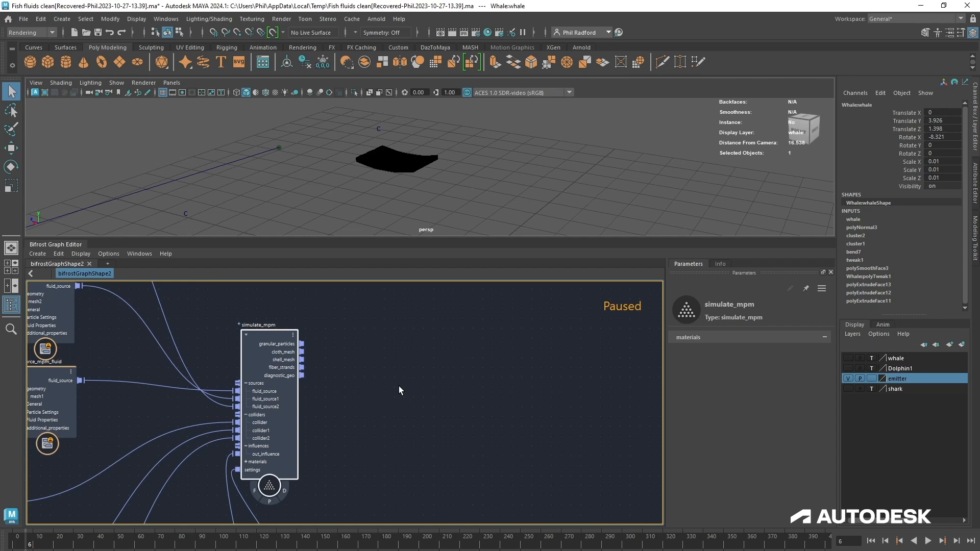
key("Tab")
type("sep")
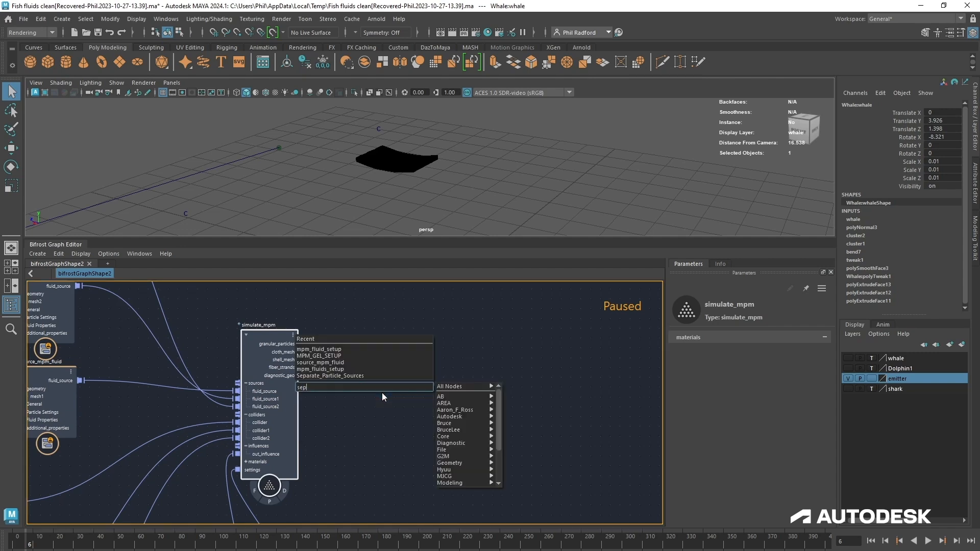
left_click(381, 394)
left_click_drag(407, 403, 421, 335)
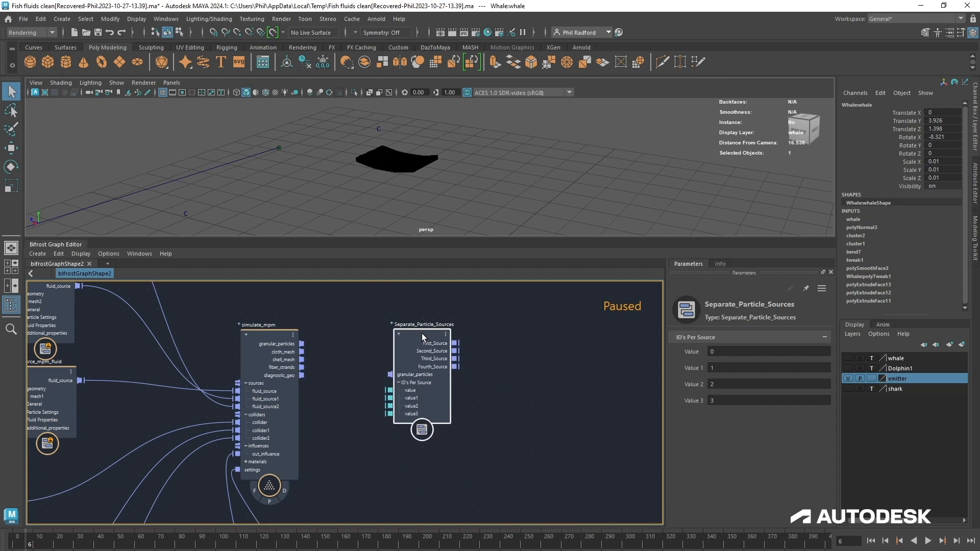
left_click_drag(421, 333, 420, 332)
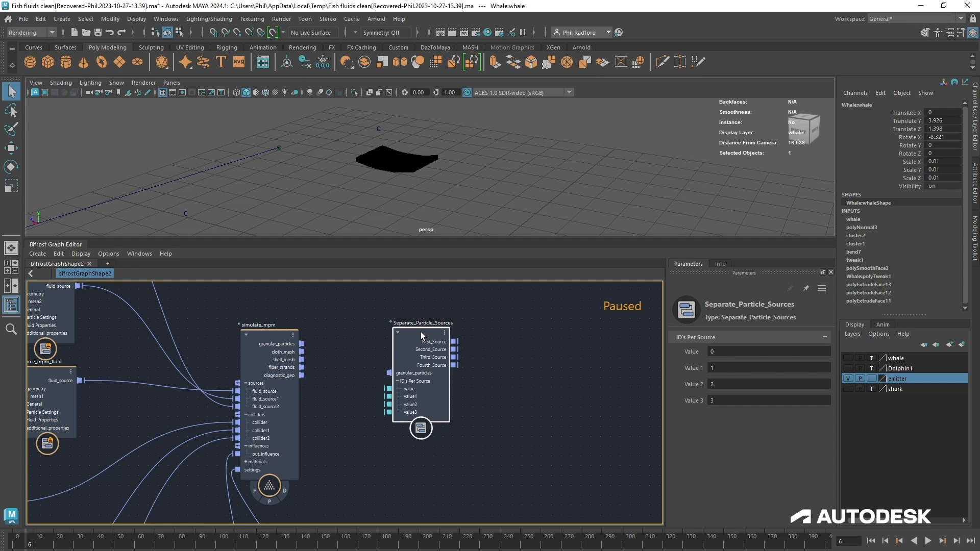
double_click(420, 335)
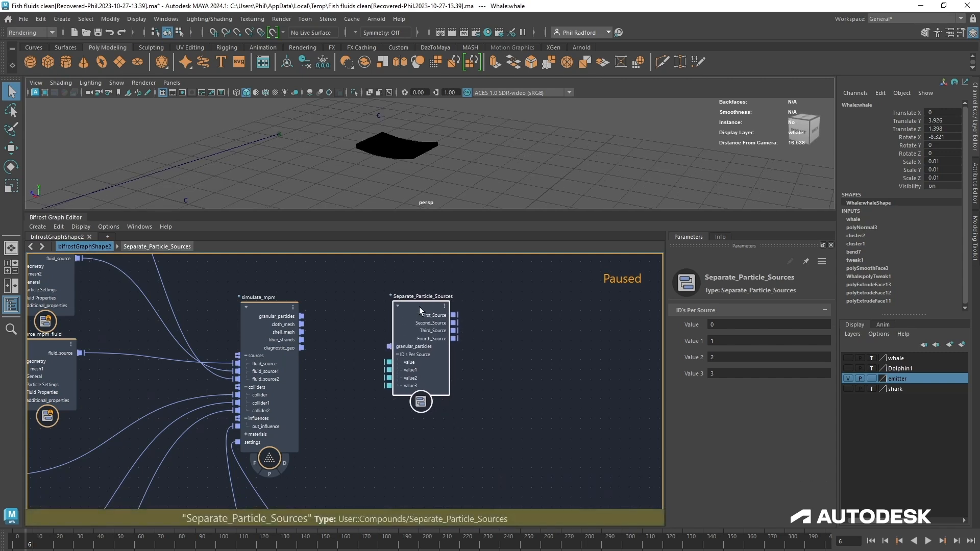
left_click_drag(422, 309, 436, 308)
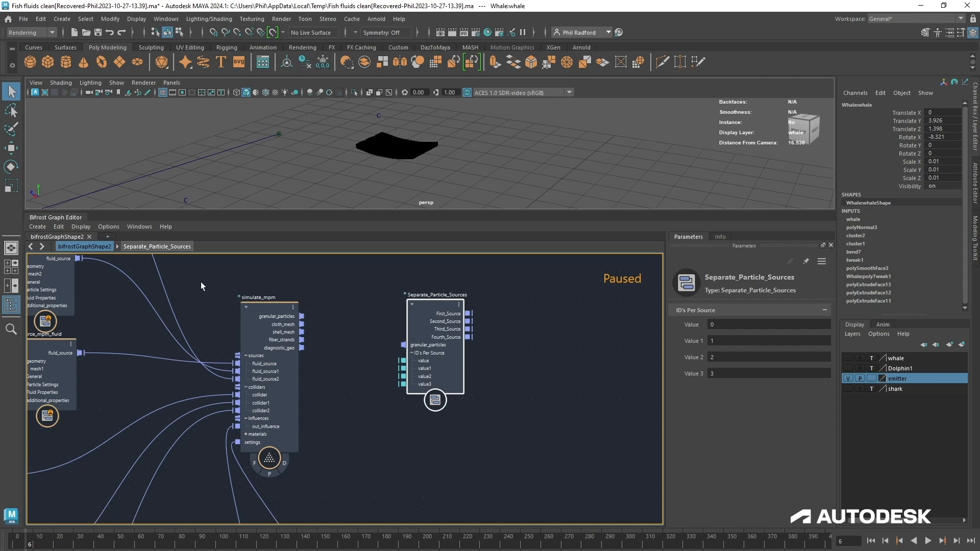
- Review the three source_mpm_fluid nodes and enable Label Sources in mpm_solver_settings
scroll(201, 282, "down", 2)
middle_click_drag(207, 279, 254, 371)
left_click(130, 290)
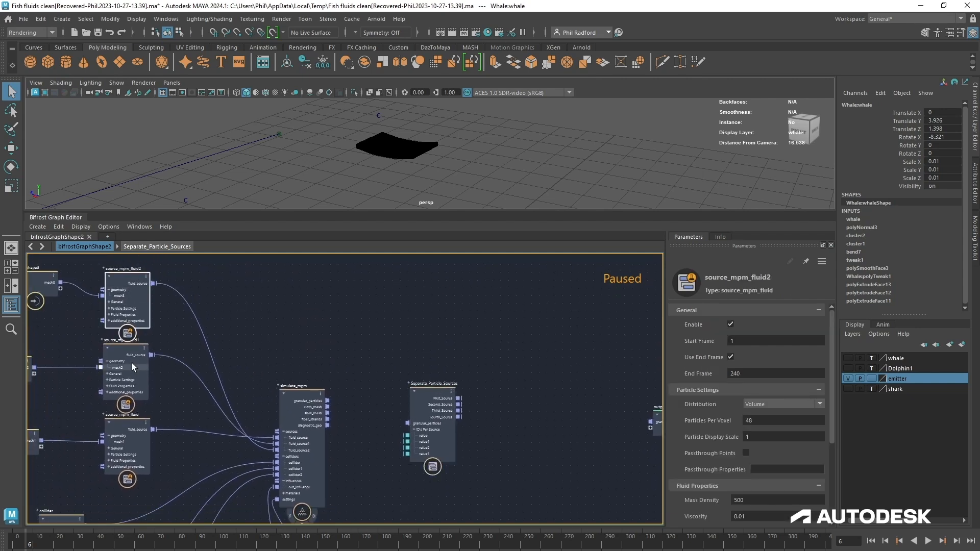
left_click(133, 424)
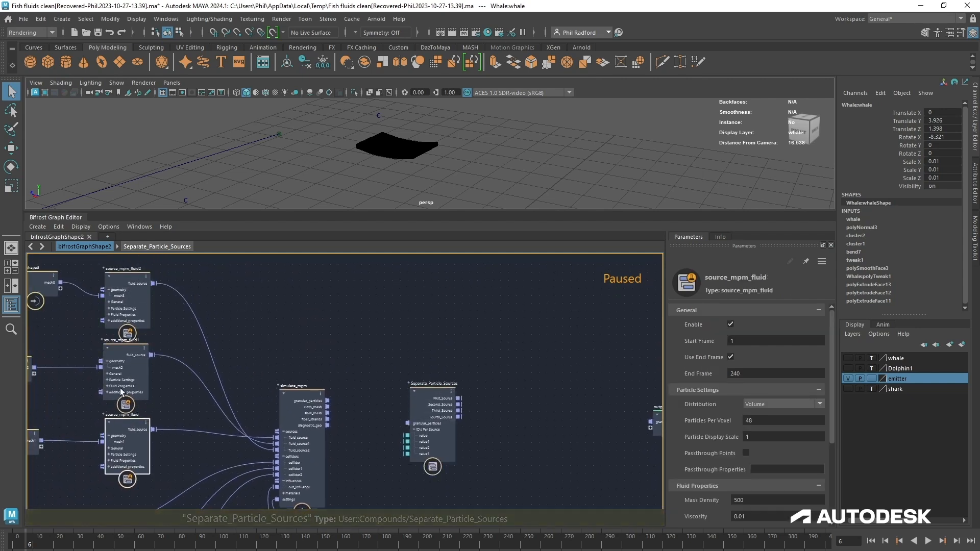
left_click(123, 375)
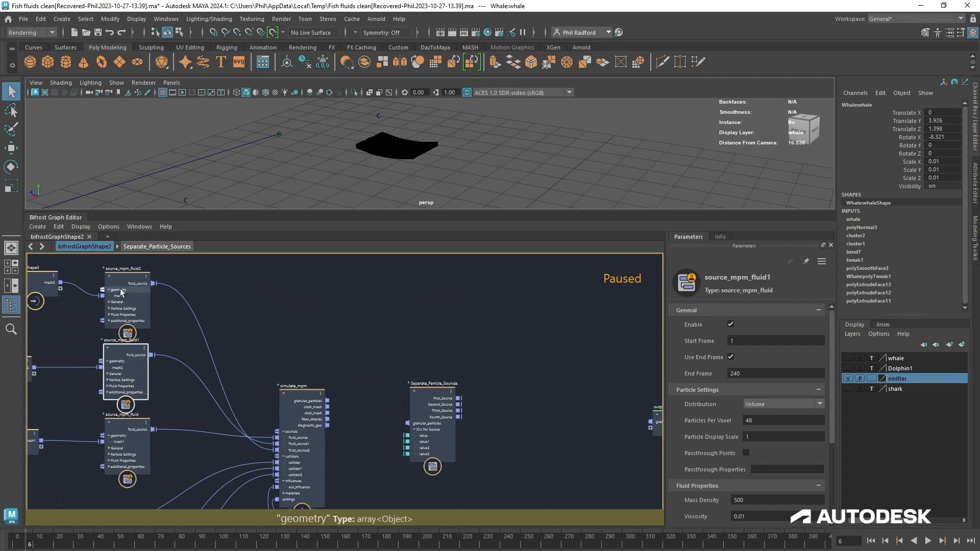
left_click(126, 425)
middle_click_drag(379, 491, 330, 252)
left_click(313, 394)
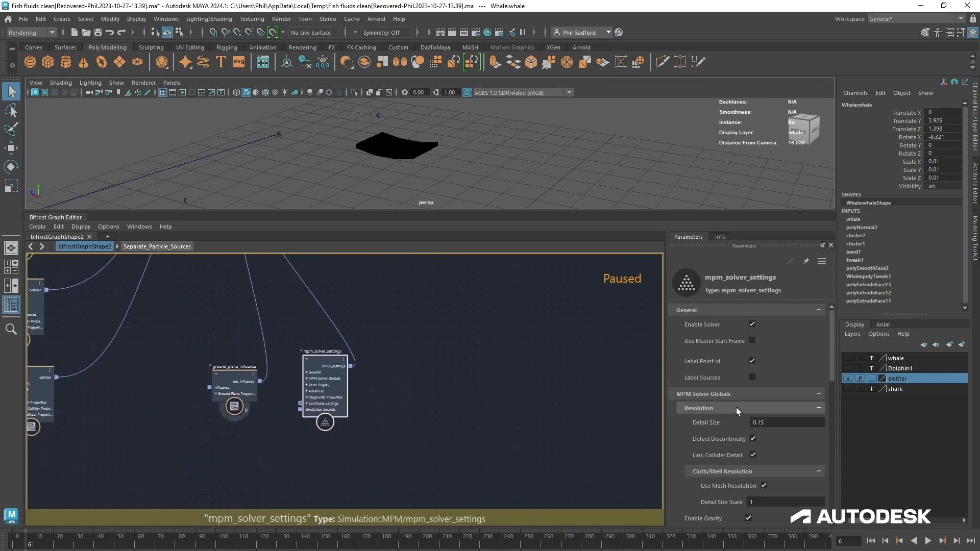
left_click(752, 377)
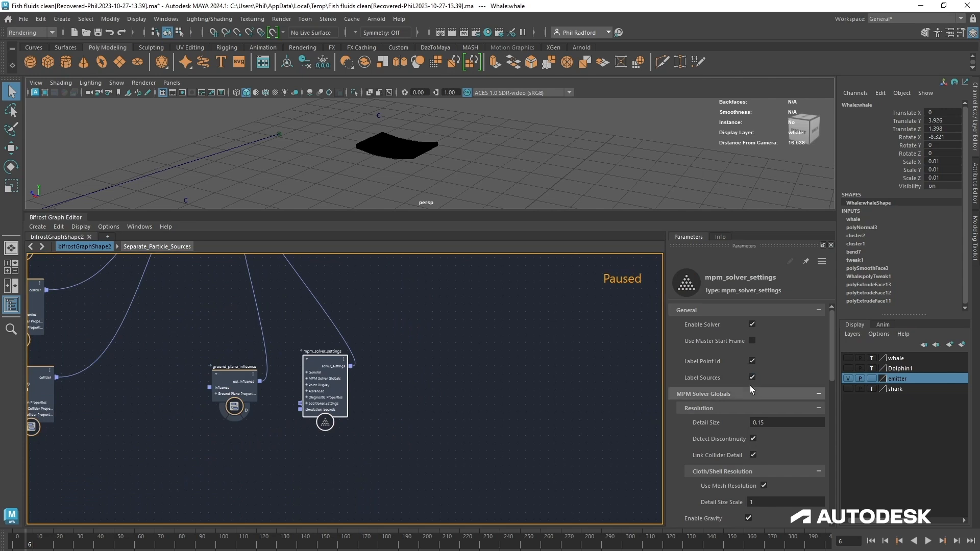
left_click_drag(326, 385, 317, 391)
- Open the Separate_Particle_Sources compound and maximize the Bifrost Graph Editor as a floating window
middle_click_drag(360, 362, 405, 440)
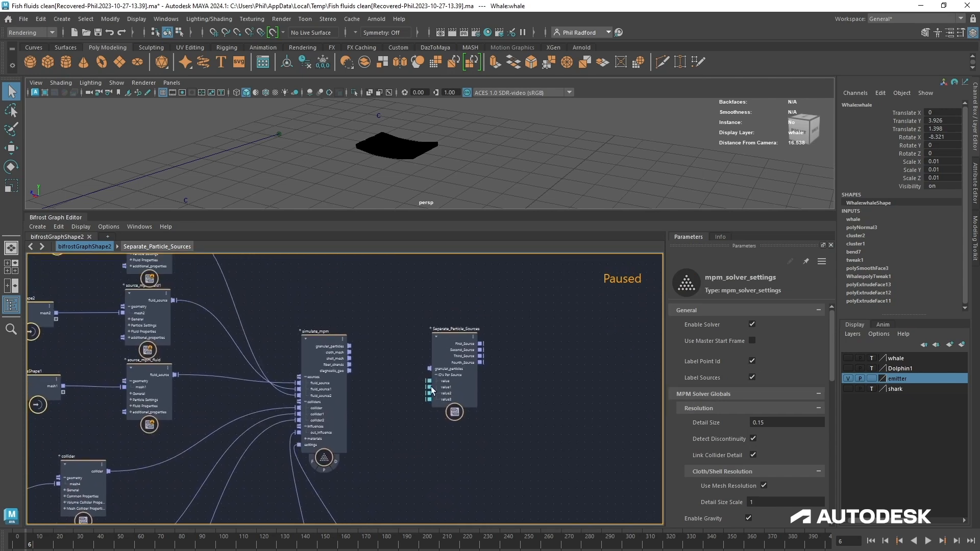
double_click(447, 342)
double_click(57, 213)
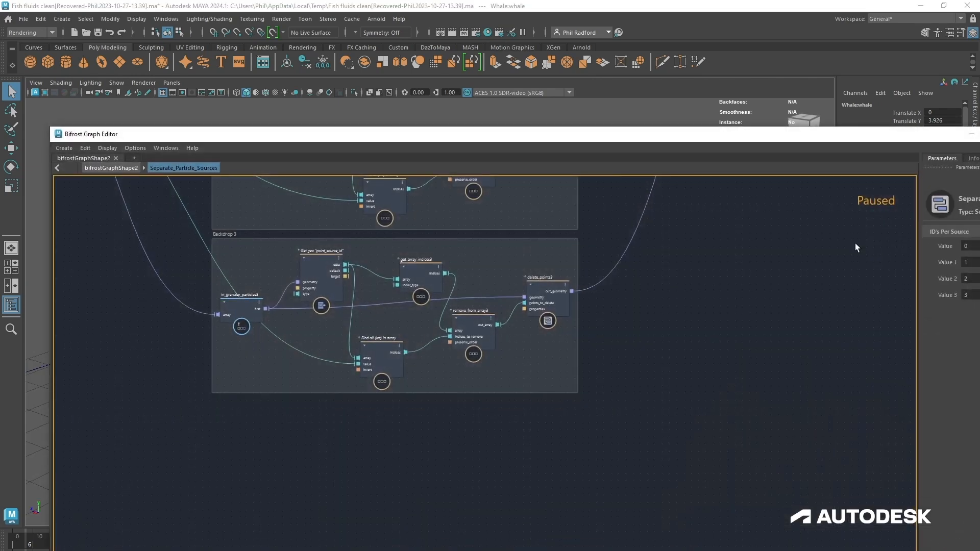
left_click_drag(907, 135, 833, 124)
left_click(921, 123)
- Examine the compound's repeated backdrop groups and the point_source_id property read in the first one
middle_click_drag(577, 183, 582, 534)
scroll(593, 451, "up", 1)
middle_click_drag(678, 321, 737, 435)
scroll(616, 373, "down", 2)
middle_click_drag(630, 339, 623, 360)
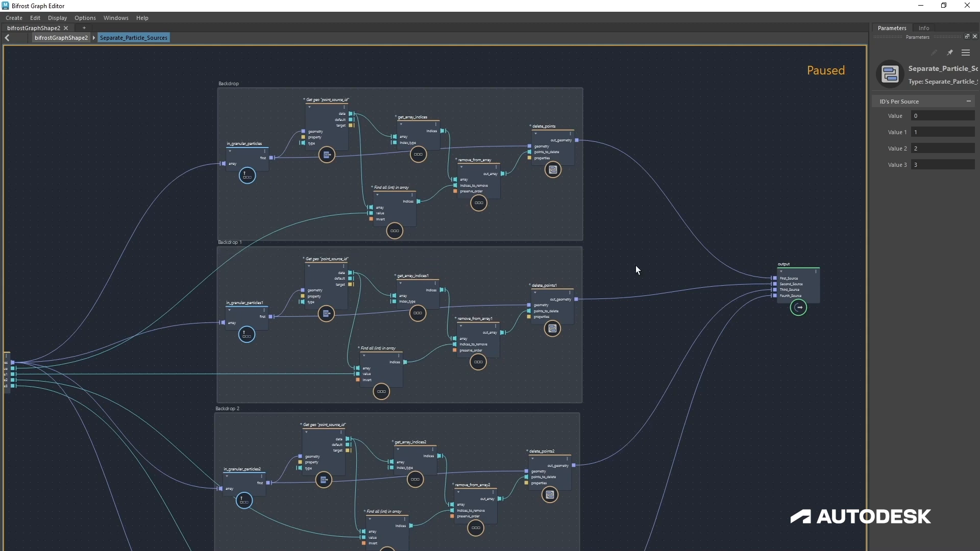
middle_click_drag(622, 255, 607, 247)
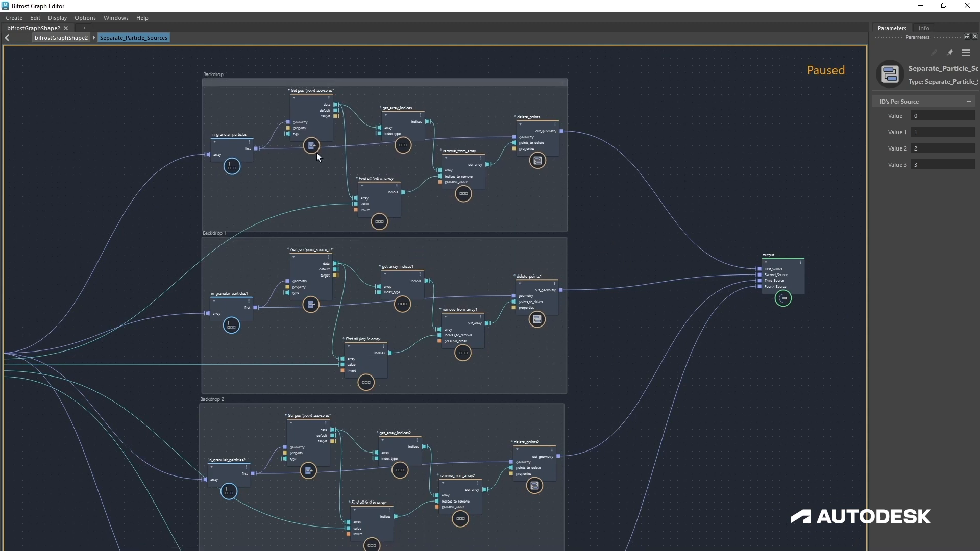
left_click_drag(307, 105, 305, 104)
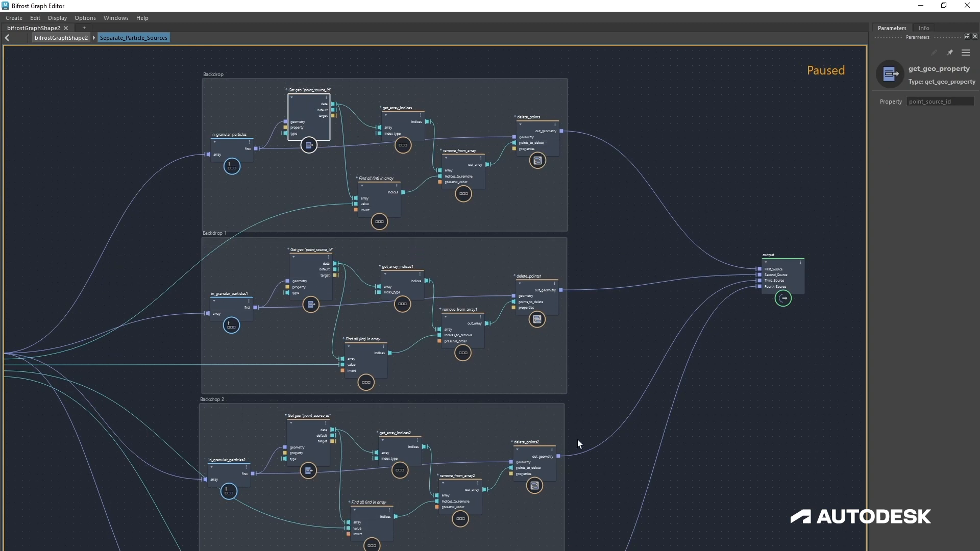
middle_click_drag(597, 352, 606, 443)
scroll(608, 277, "up", 3)
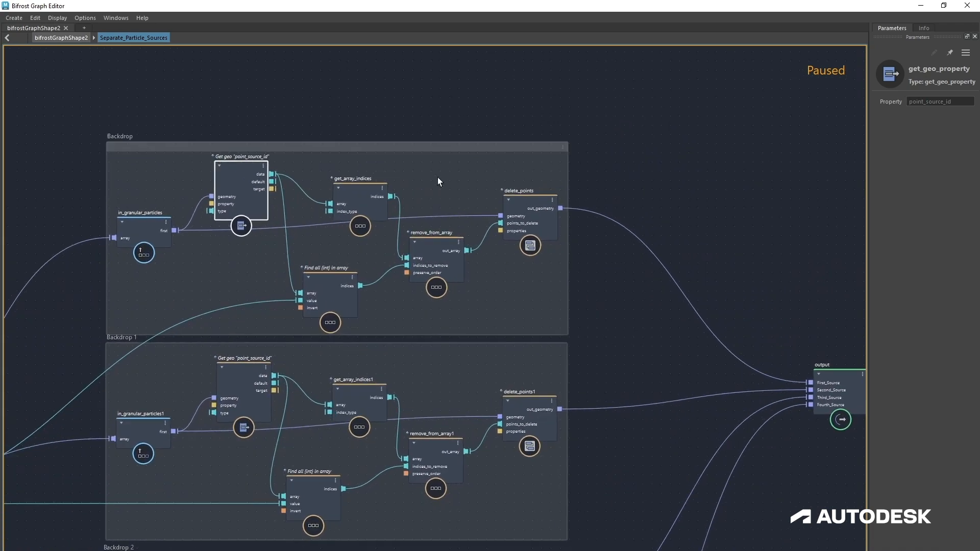
left_click_drag(434, 153, 439, 141)
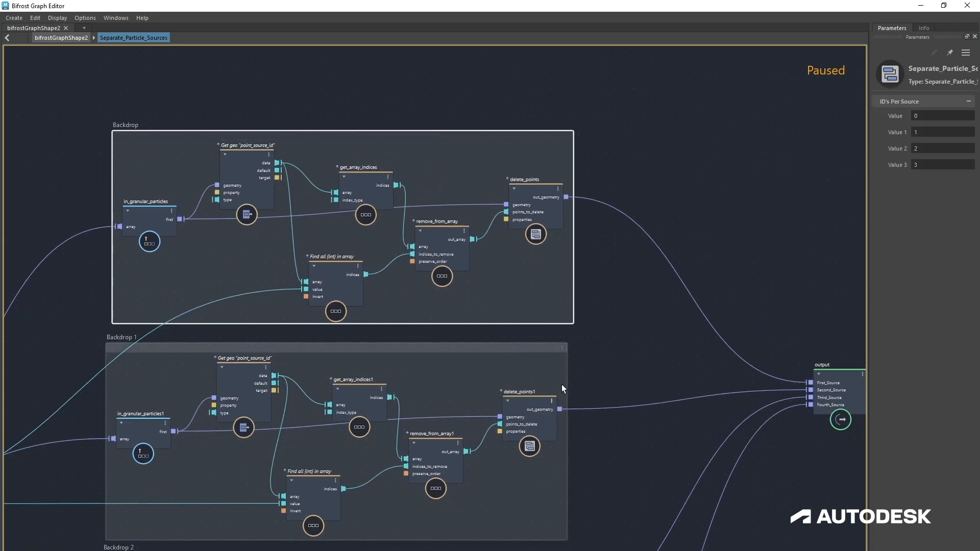
- Trace the first backdrop's node chain from in_granular_particles through the array nodes and delete_points to the compound's output
left_click_drag(142, 224, 133, 230)
middle_click_drag(87, 293, 286, 308)
left_click_drag(459, 182, 455, 179)
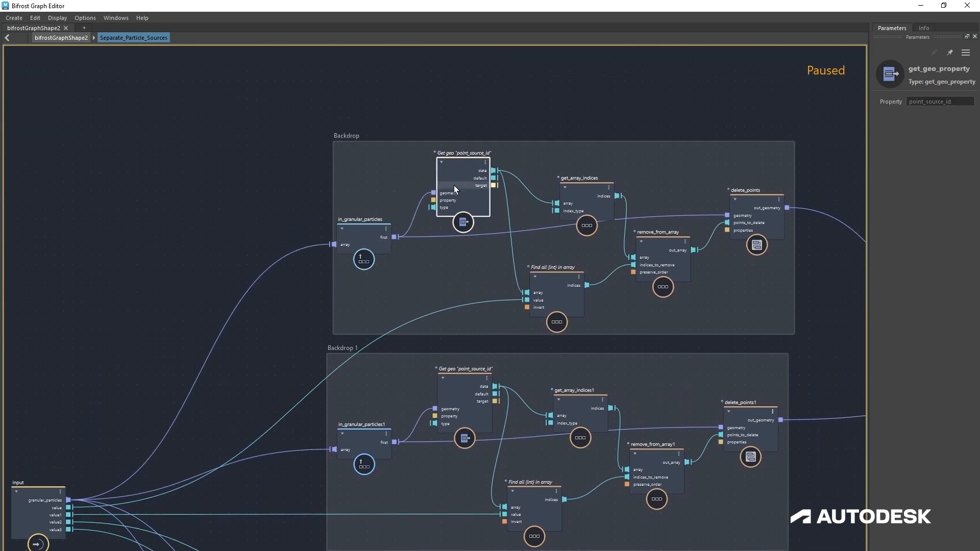
middle_click_drag(453, 165, 402, 157)
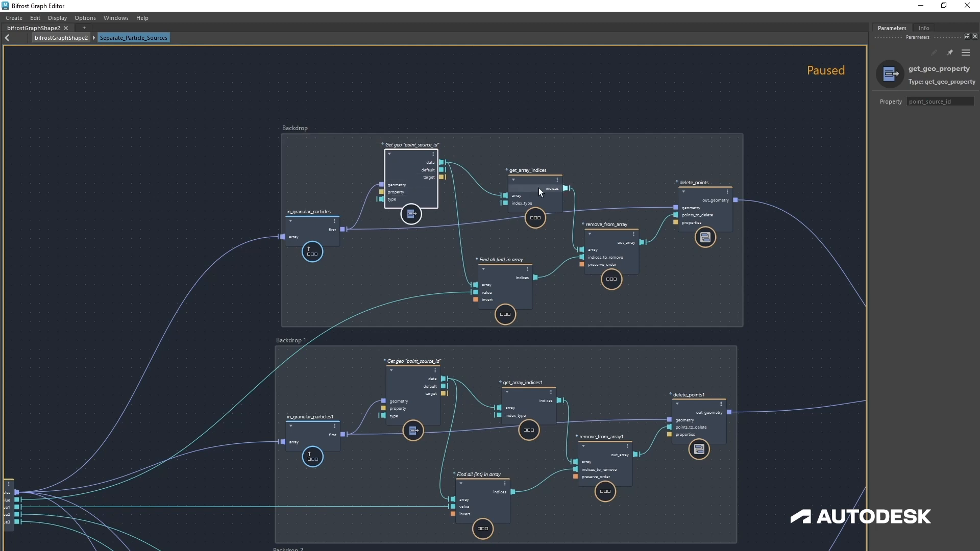
left_click_drag(538, 188, 528, 173)
left_click_drag(501, 275, 507, 275)
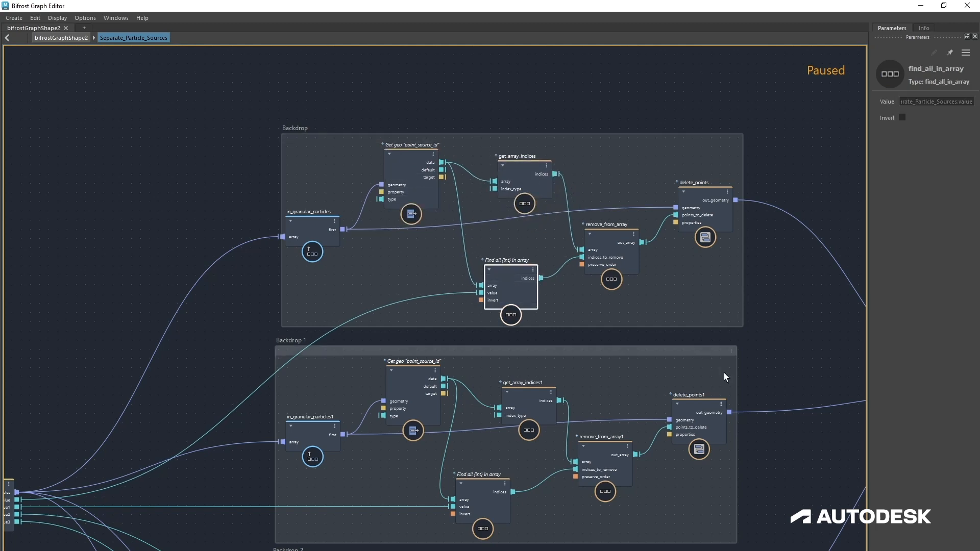
middle_click_drag(779, 285, 714, 291)
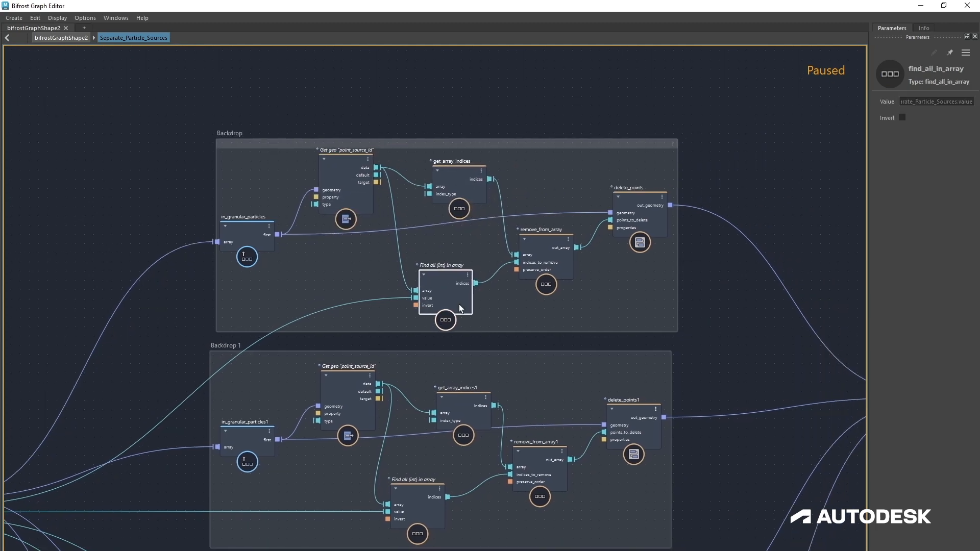
left_click(531, 248)
left_click(632, 213)
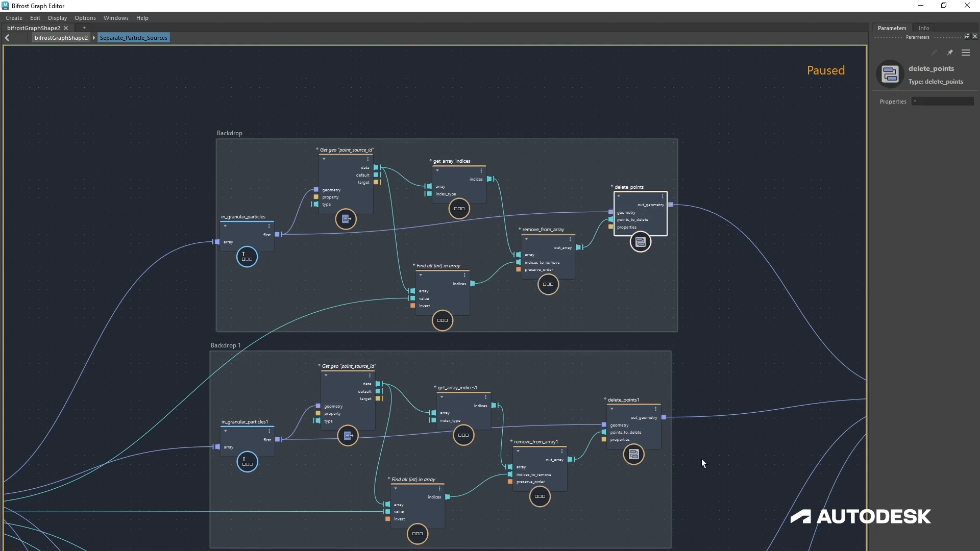
middle_click_drag(701, 459, 544, 429)
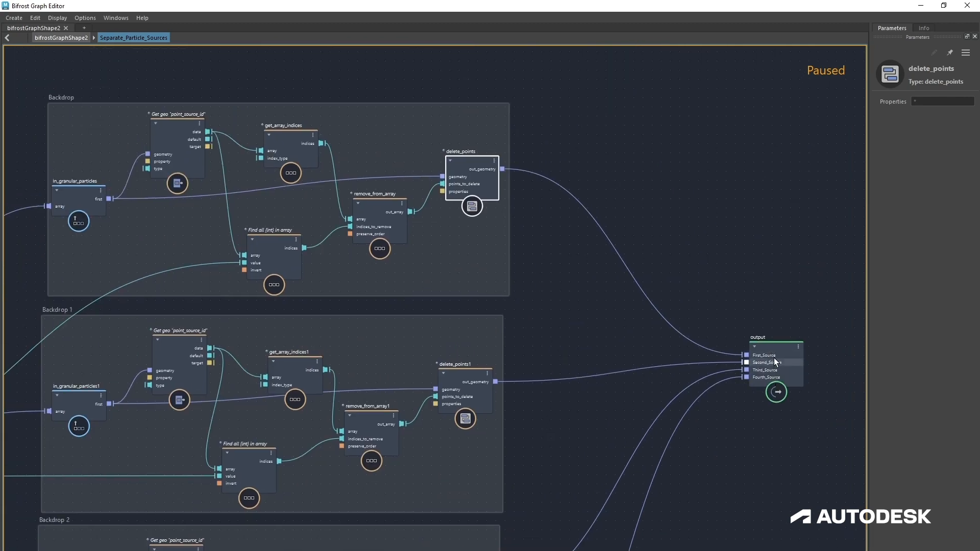
left_click_drag(774, 378, 769, 372)
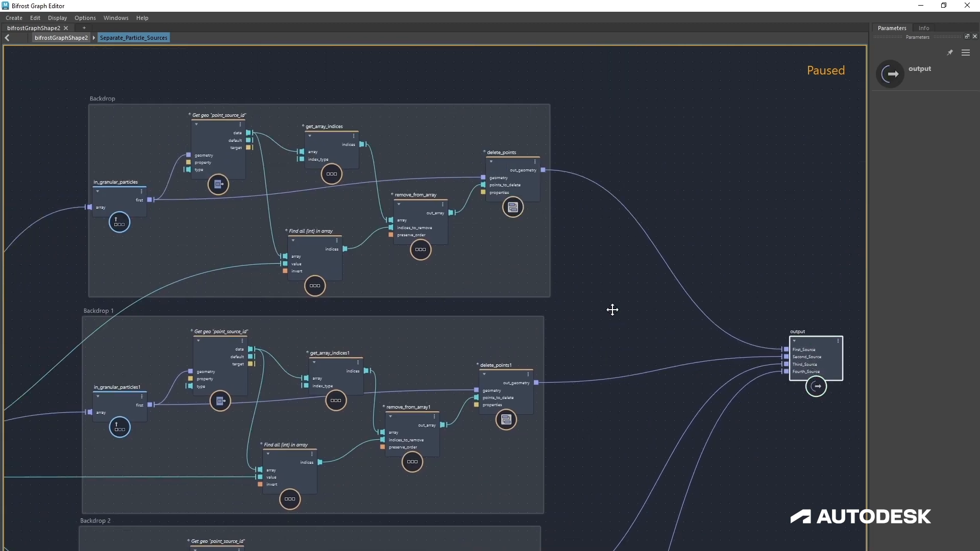
- Return to bifrostGraphShape2, connect simulate_mpm's granular_particles to Separate_Particle_Sources and collapse its ID's Per Source group
left_click(62, 37)
middle_click_drag(361, 233, 368, 340)
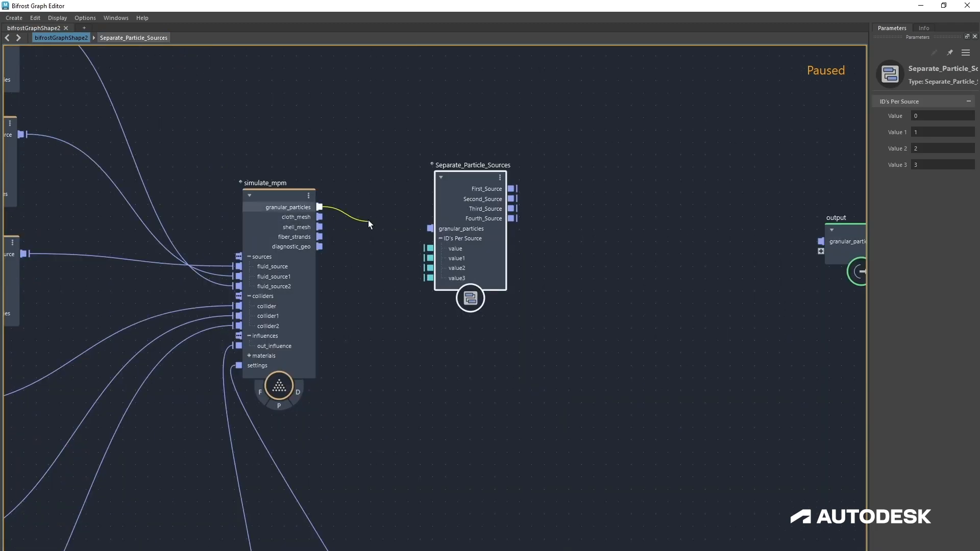
left_click_drag(368, 219, 430, 229)
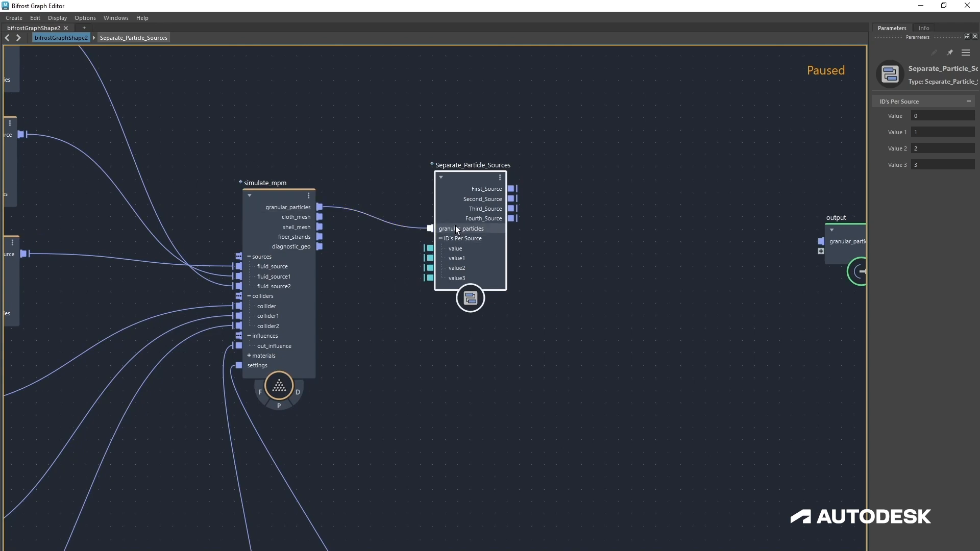
left_click(450, 239)
- Add an assign_material node and place it between Separate_Particle_Sources and the output node
middle_click_drag(604, 295, 369, 318)
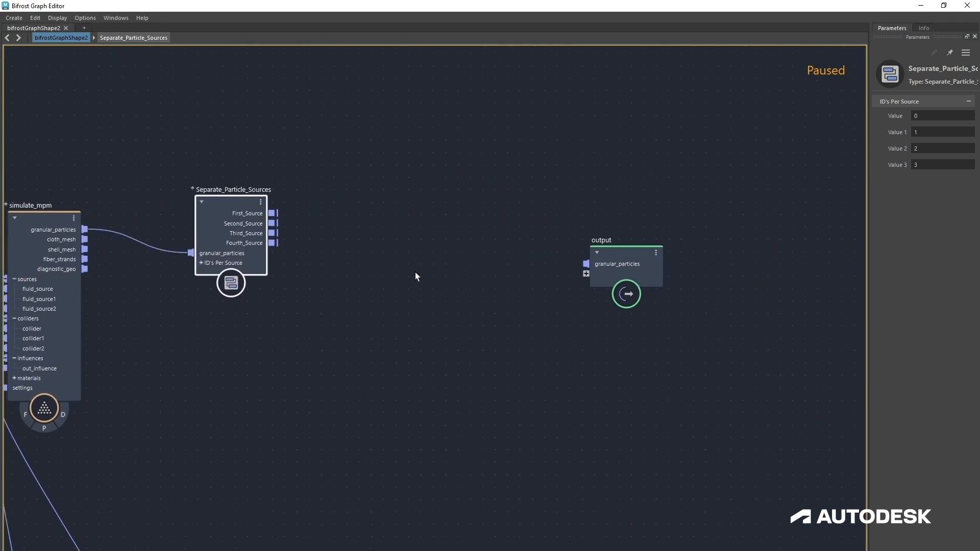
left_click(415, 272)
key("Tab")
type("ass")
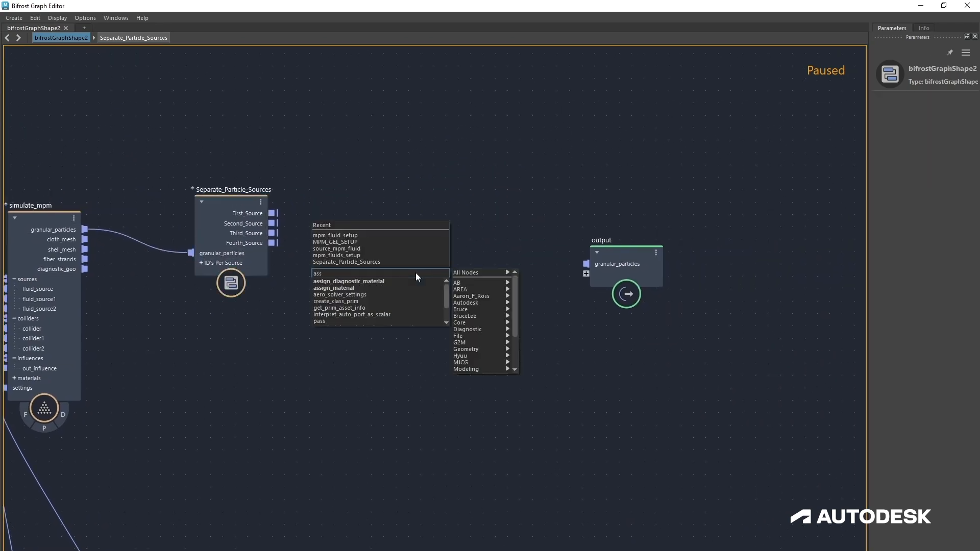
key("Down")
key("Down")
key("Return")
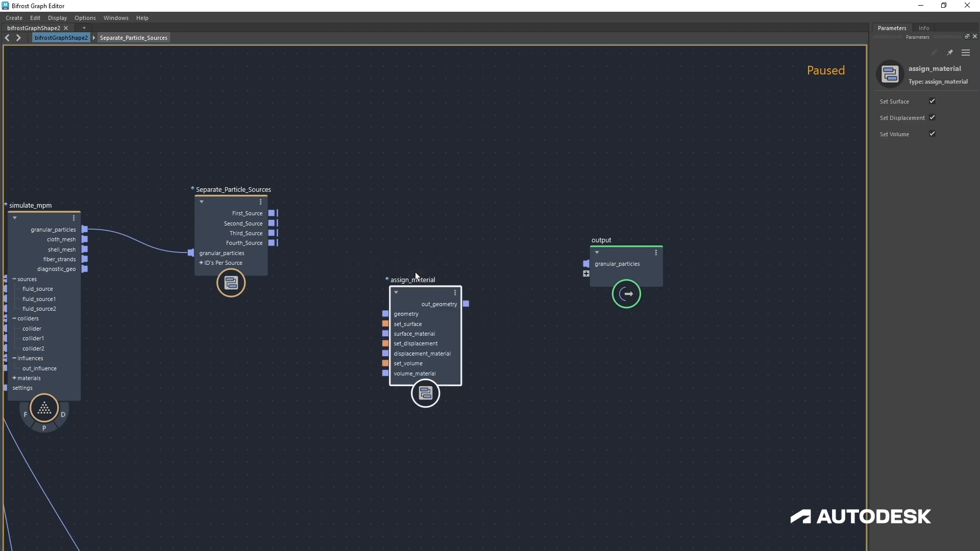
left_click_drag(419, 296, 440, 216)
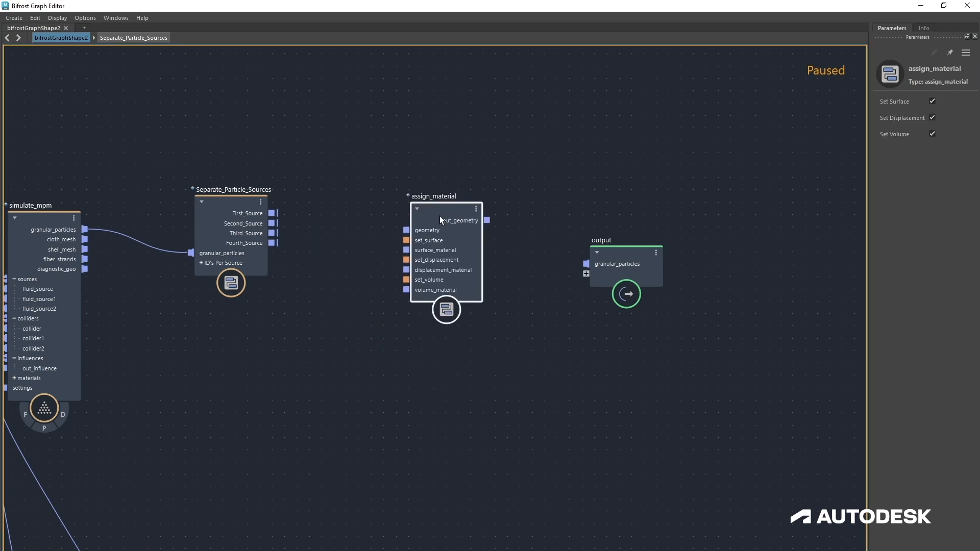
- Duplicate the assign_material node twice and stack the two copies below the original
key("ctrl+d")
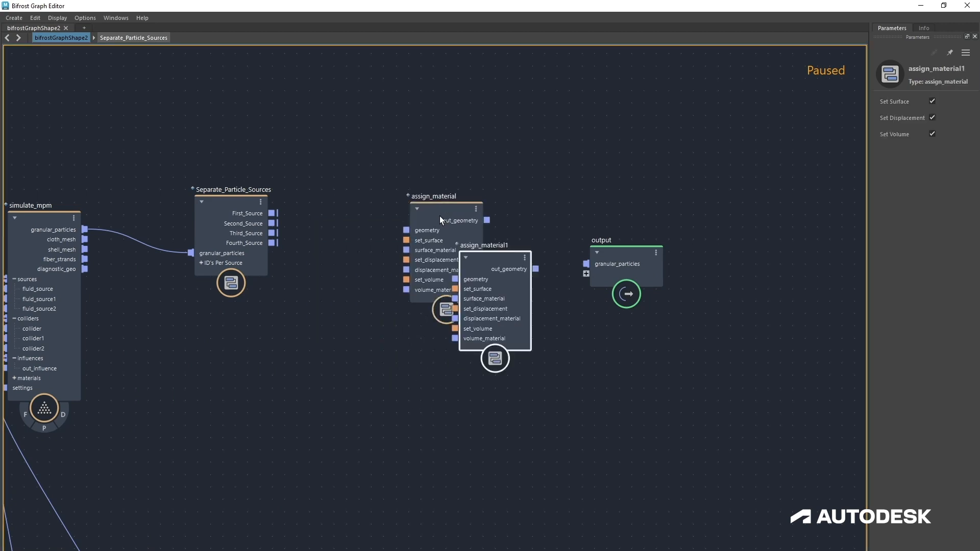
key("ctrl+d")
left_click_drag(475, 288, 450, 500)
left_click_drag(485, 315, 430, 415)
left_click(451, 278)
left_click(576, 390)
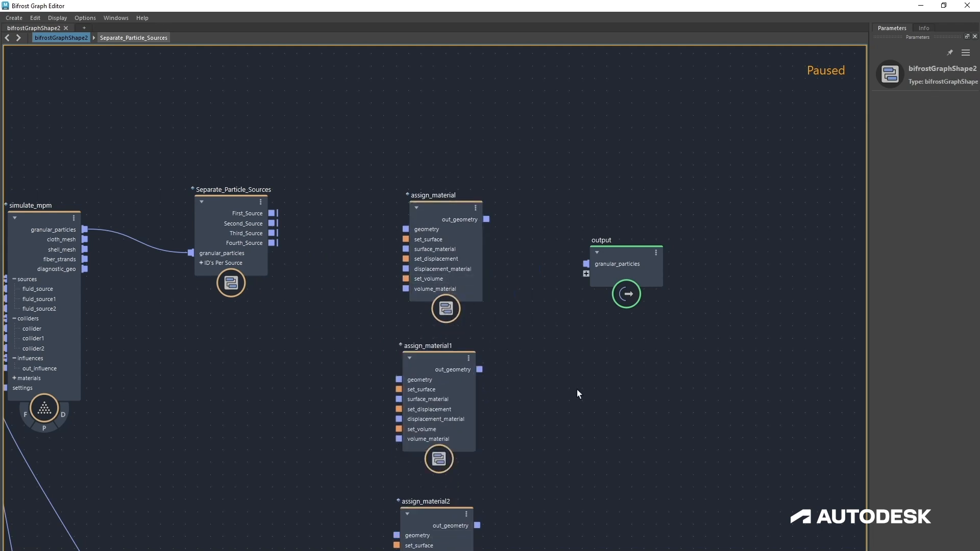
- Add a standard_surface_mat node and place it between Separate_Particle_Sources and the assign_material nodes
key("Tab")
type("air")
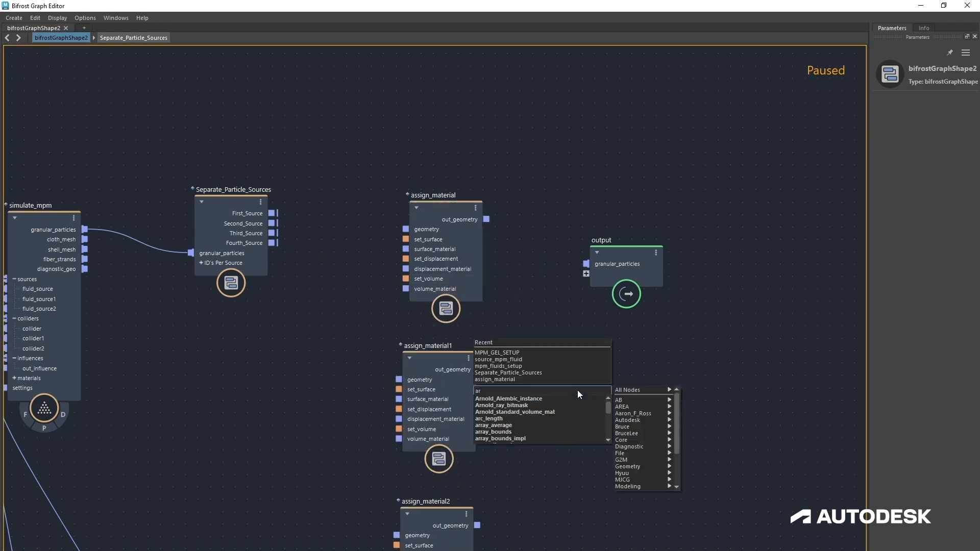
key("BackSpace")
key("BackSpace")
type("sta")
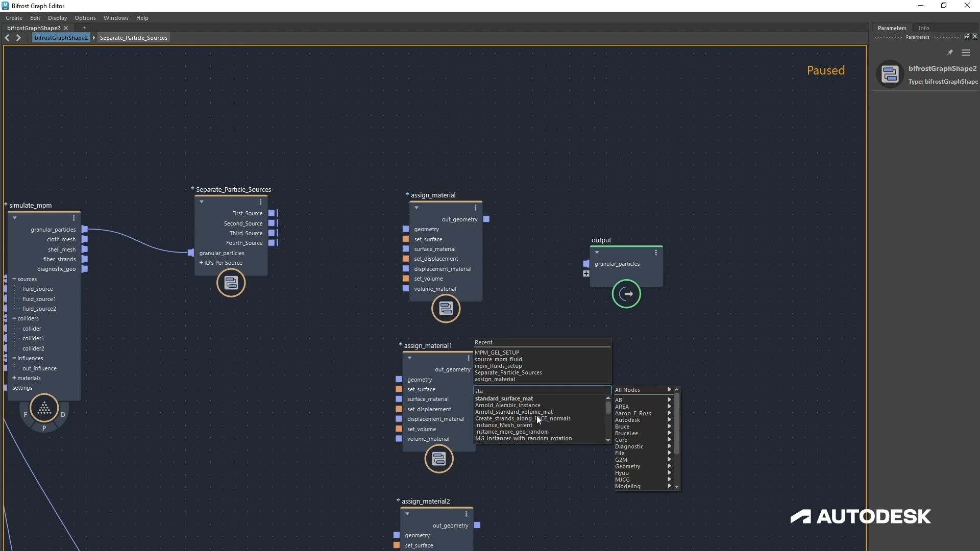
left_click(534, 399)
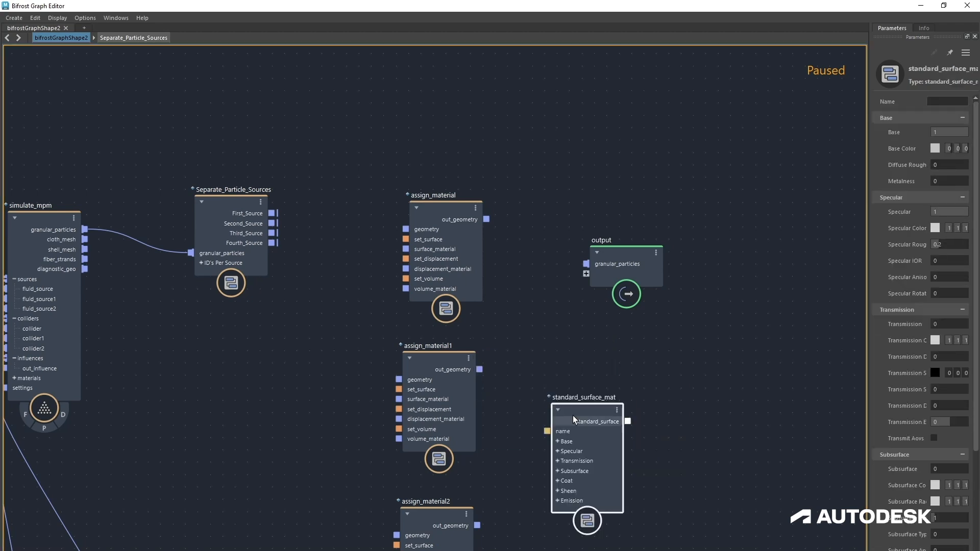
left_click_drag(574, 418, 302, 316)
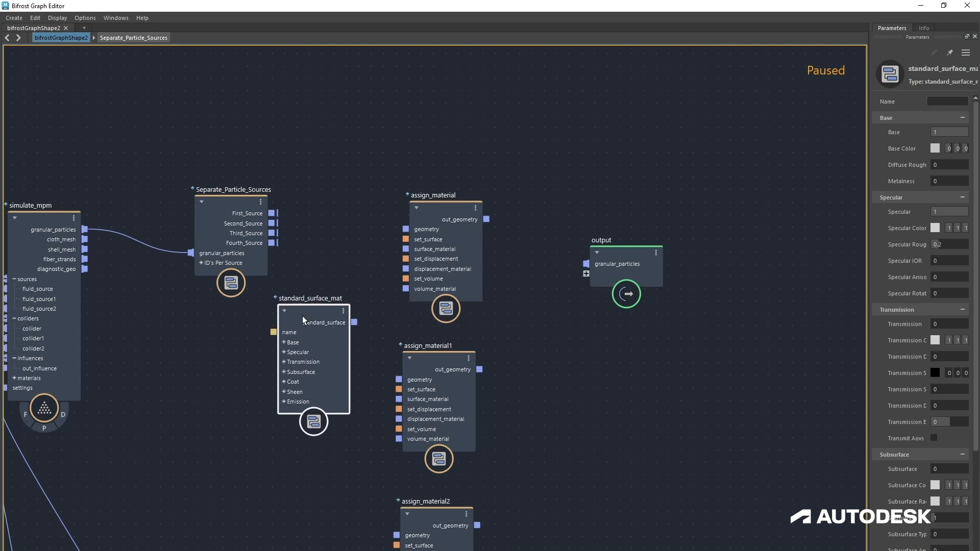
- Duplicate standard_surface_mat twice and move the last copy down beside assign_material2
key("ctrl+d")
key("ctrl+d")
middle_click_drag(560, 396, 564, 258, "alt")
scroll(296, 491, "up", 1)
left_click_drag(318, 335, 303, 521)
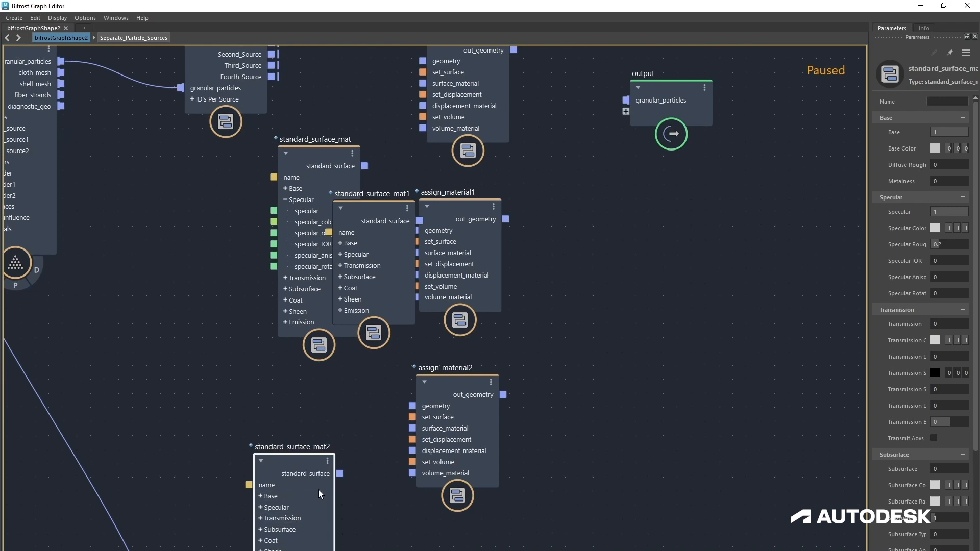
- Place each standard surface node beside its matching assign_material node and connect its standard_surface output to surface_material
left_click_drag(339, 473, 422, 434)
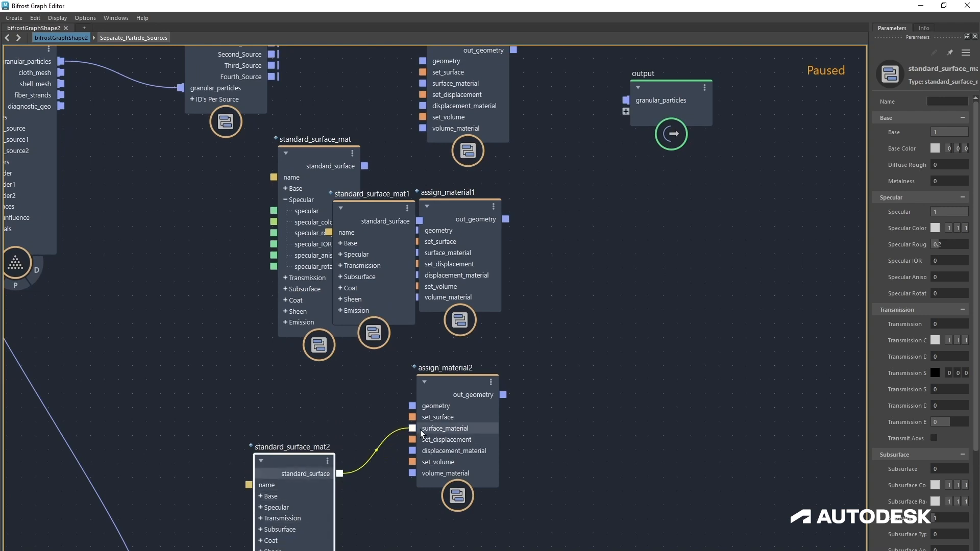
left_click_drag(304, 260, 324, 97)
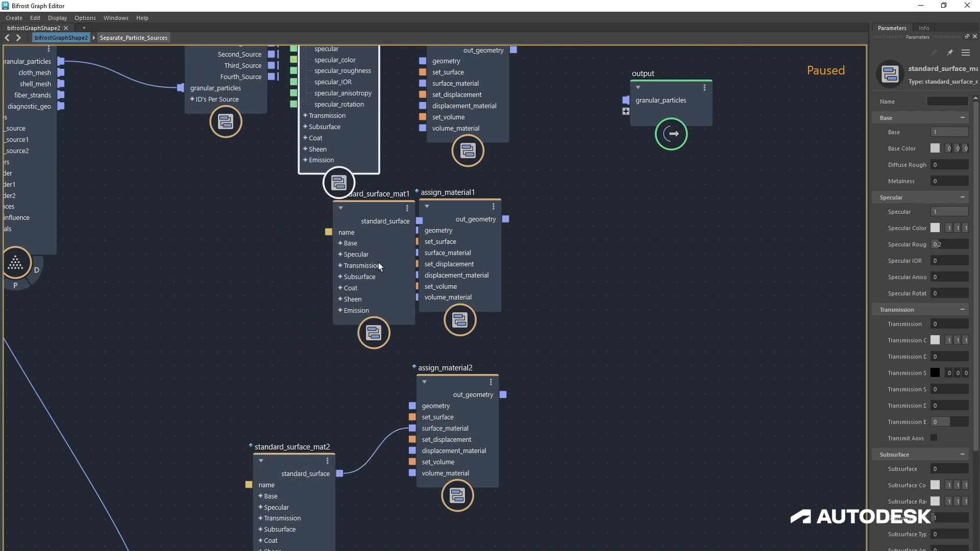
left_click_drag(379, 262, 314, 289)
left_click_drag(357, 246, 415, 252)
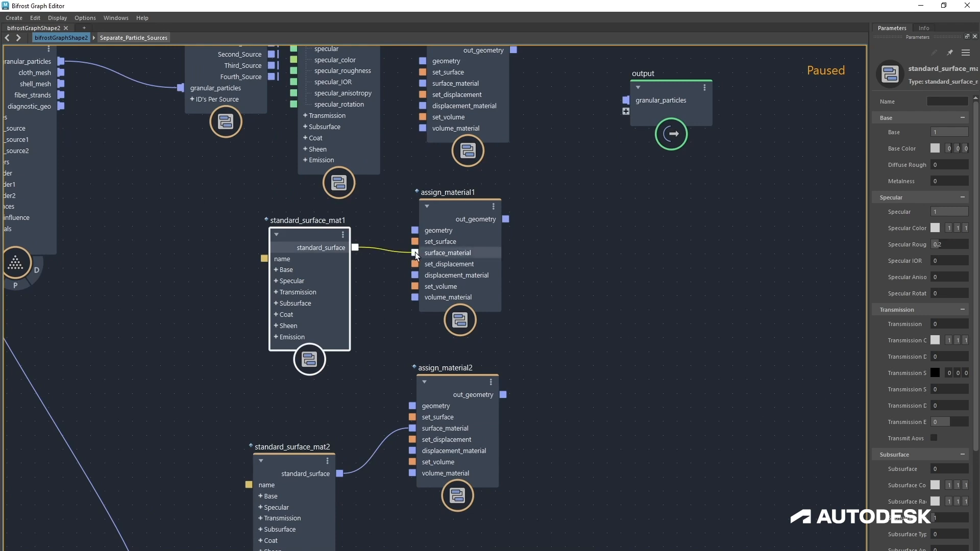
left_click_drag(303, 264, 305, 292)
middle_click_drag(265, 212, 227, 444)
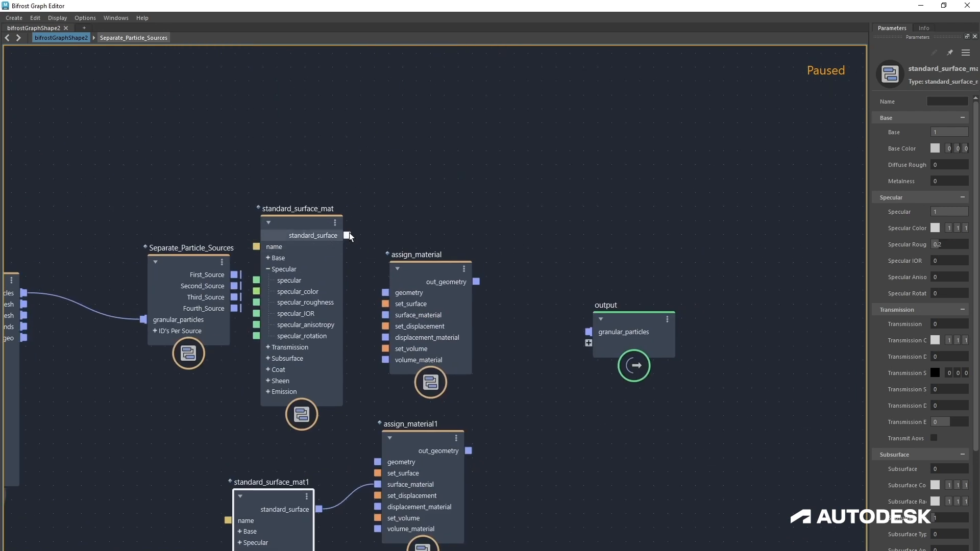
left_click_drag(347, 235, 386, 315)
- Collapse standard_surface_mat's Specular group and spread out Separate_Particle_Sources, standard_surface_mat and the first assign_material node
left_click(193, 284)
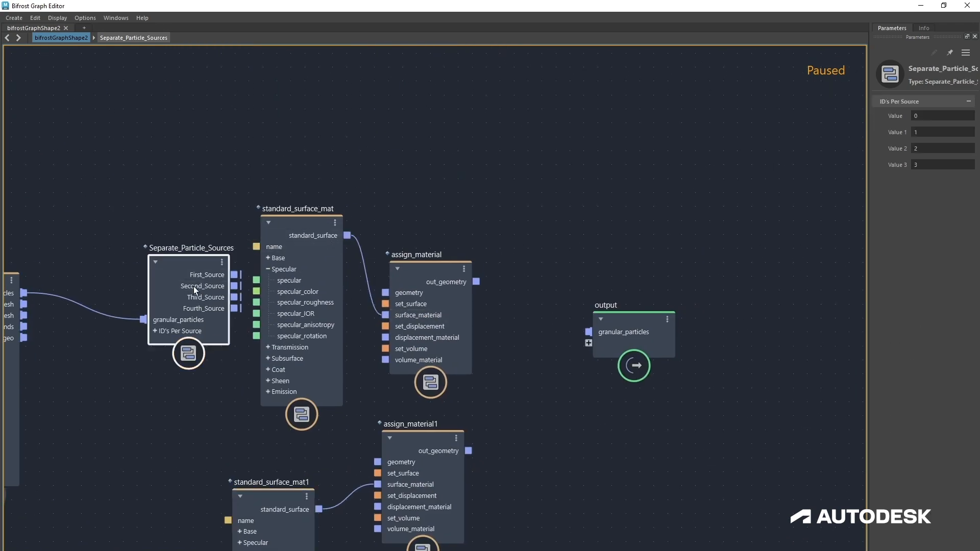
left_click_drag(193, 284, 148, 286)
left_click_drag(447, 299, 452, 169)
scroll(436, 417, "down", 3)
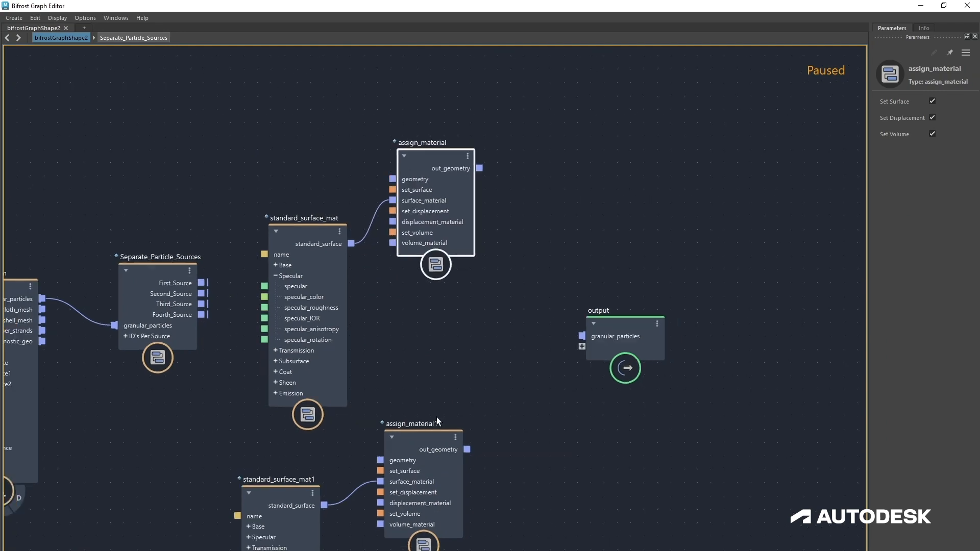
middle_click_drag(505, 502, 494, 372)
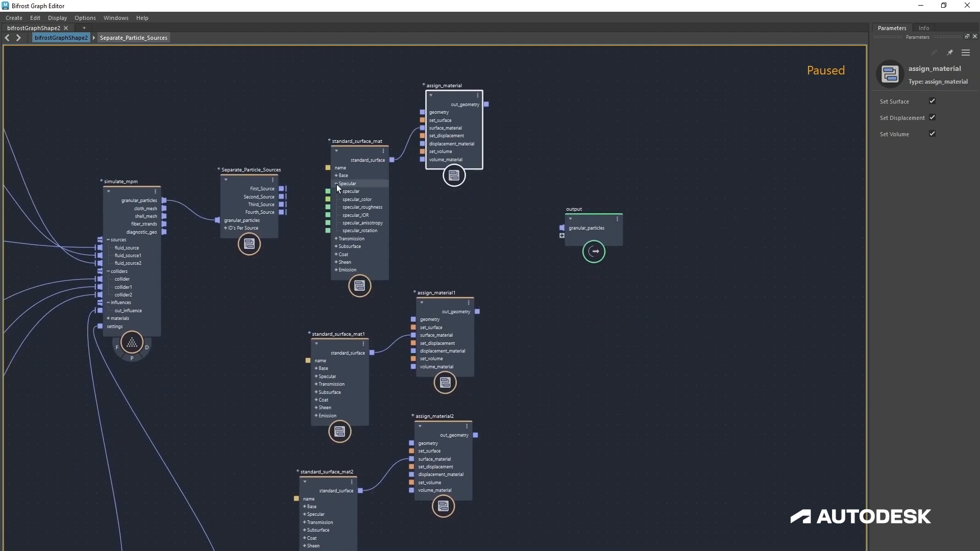
left_click(359, 187)
left_click_drag(359, 188, 342, 217)
- Connect First_Source, Second_Source and Third_Source to the geometry inputs of assign_material, assign_material1 and assign_material2 respectively
left_click_drag(264, 195, 423, 113)
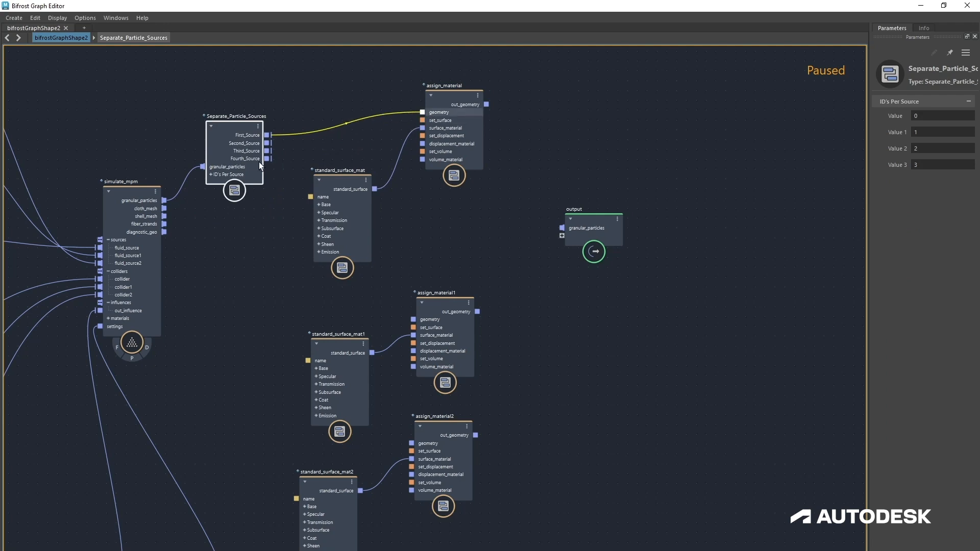
left_click_drag(267, 143, 413, 319)
left_click_drag(271, 152, 422, 446)
- Remove the output node's granular_particles port and connect the out_geometry of all three assign_material nodes to it
left_click_drag(589, 229, 623, 173)
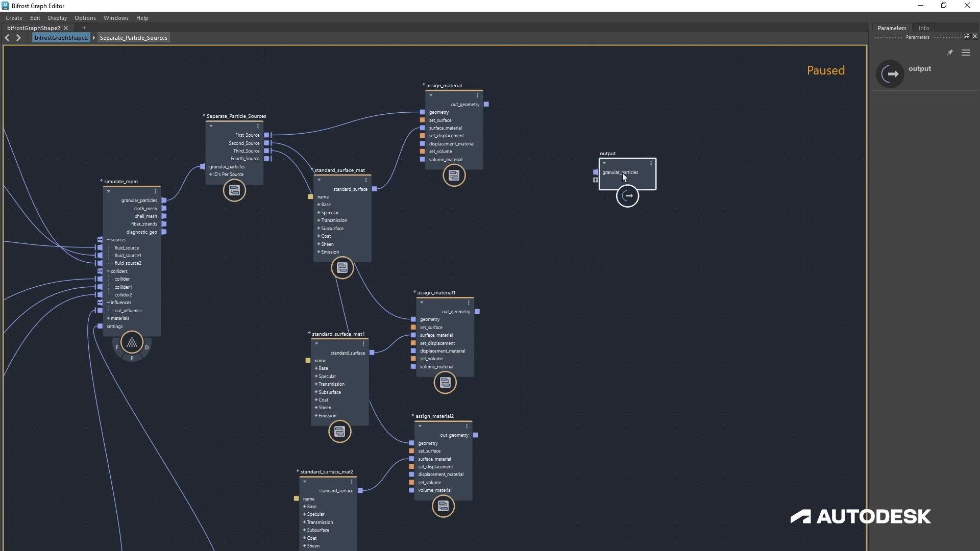
right_click(621, 170)
left_click(638, 190)
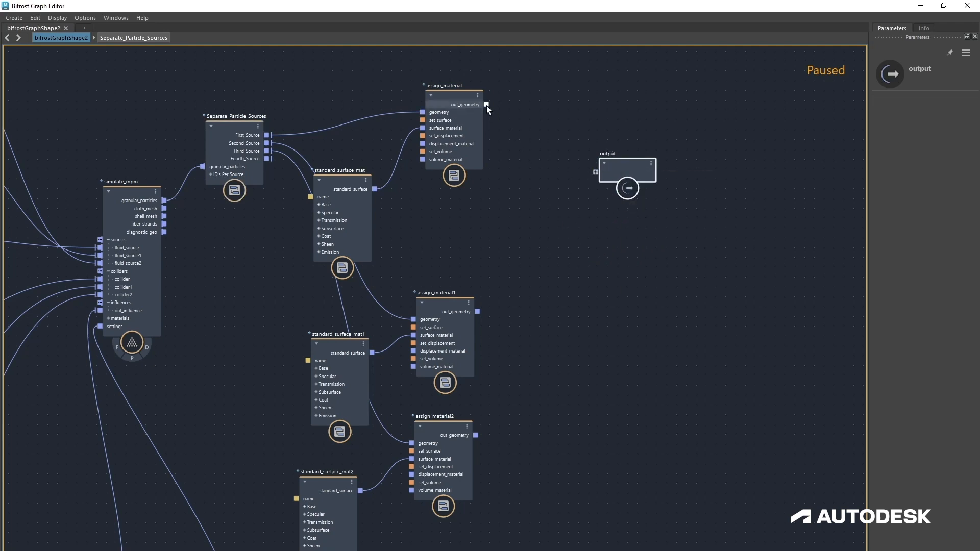
left_click_drag(486, 105, 596, 172)
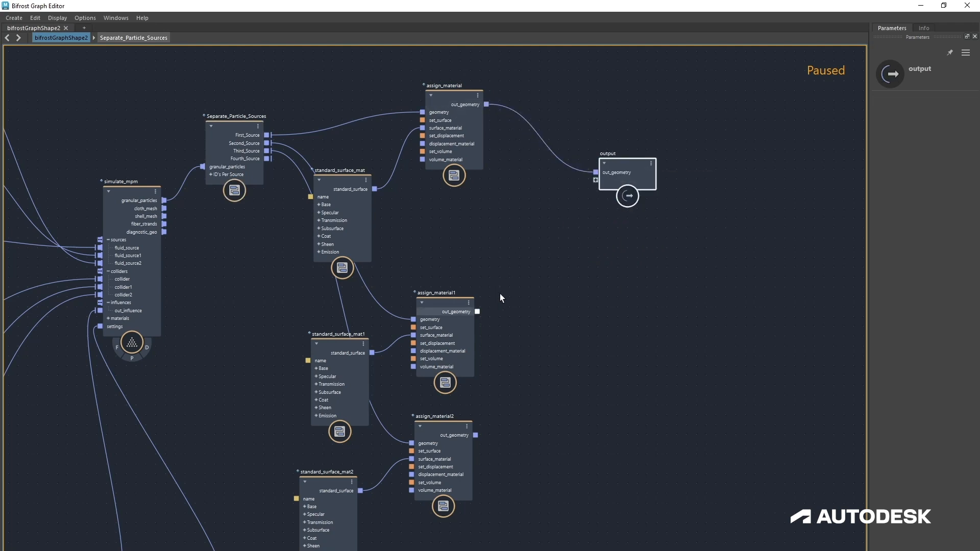
left_click_drag(478, 311, 596, 180)
left_click_drag(475, 435, 611, 185)
- Widen the parameter area and sample the blue of the bifrostGraphShape2 breadcrumb as standard_surface_mat's Base Color (0.175, 0.335, 0.673)
left_click_drag(338, 218, 339, 216)
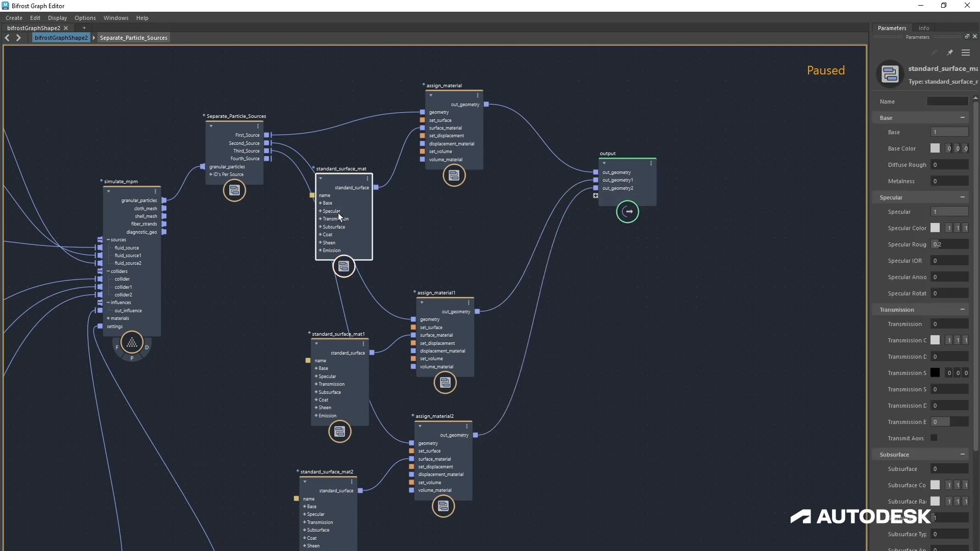
left_click_drag(869, 225, 761, 247)
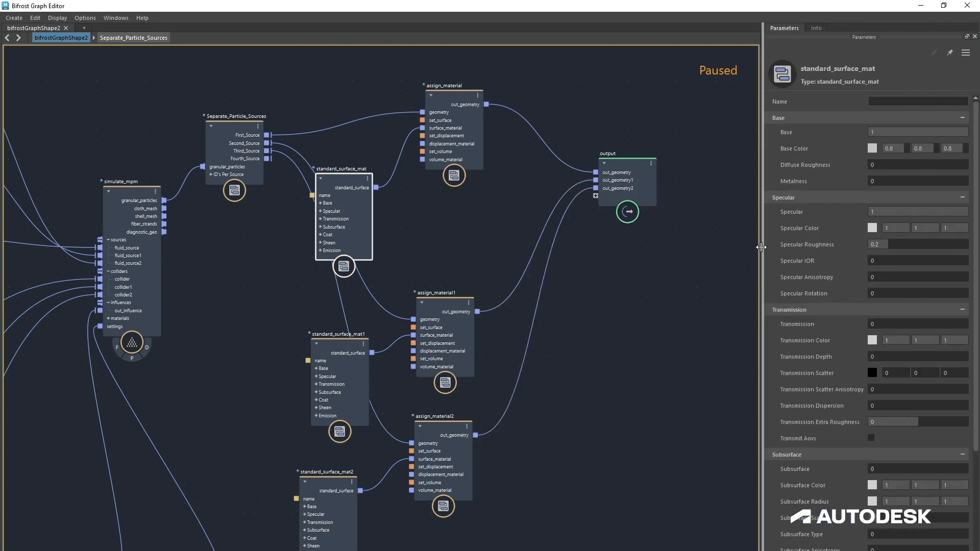
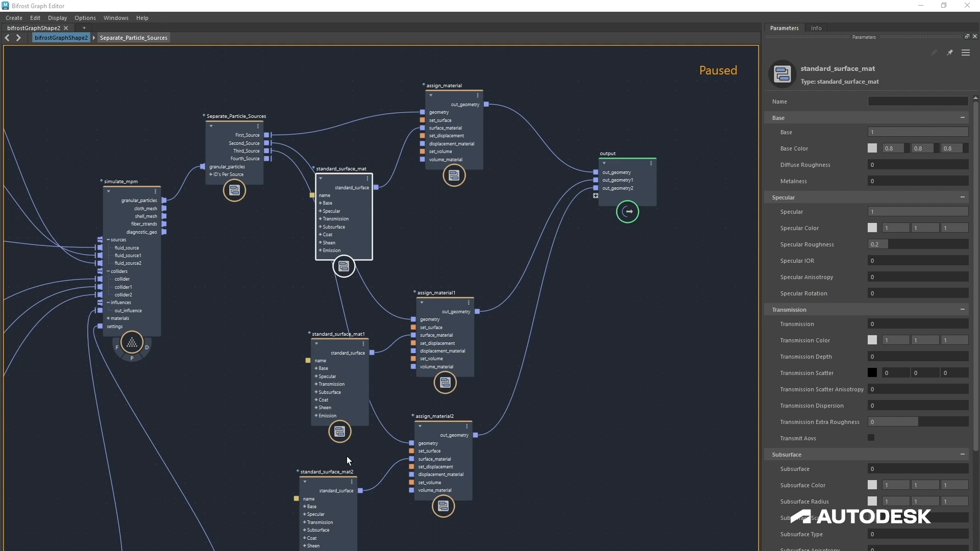
left_click(872, 148)
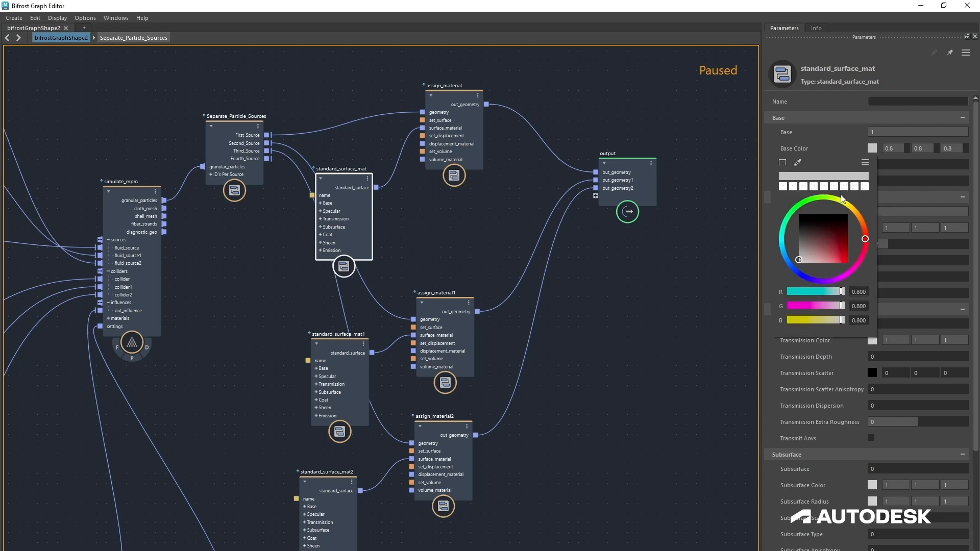
left_click(798, 162)
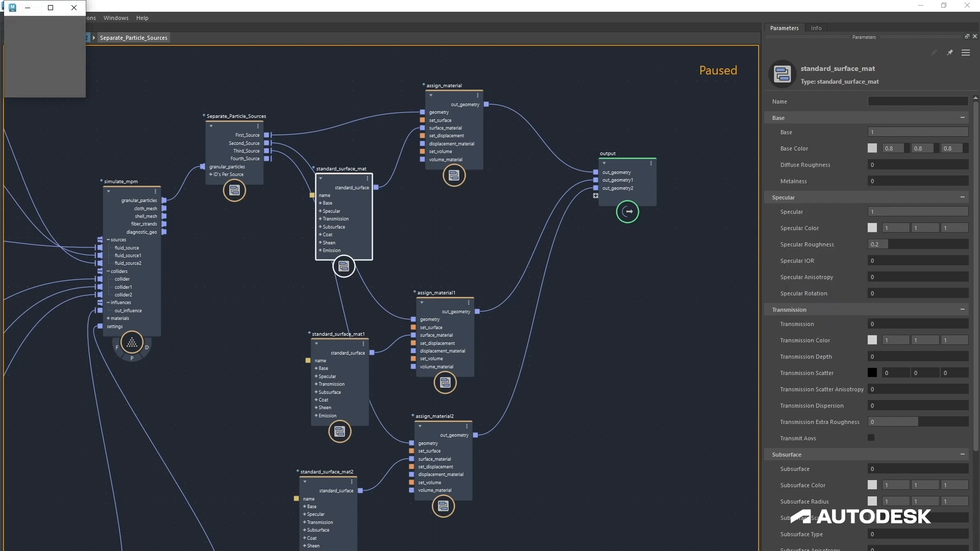
left_click(61, 38)
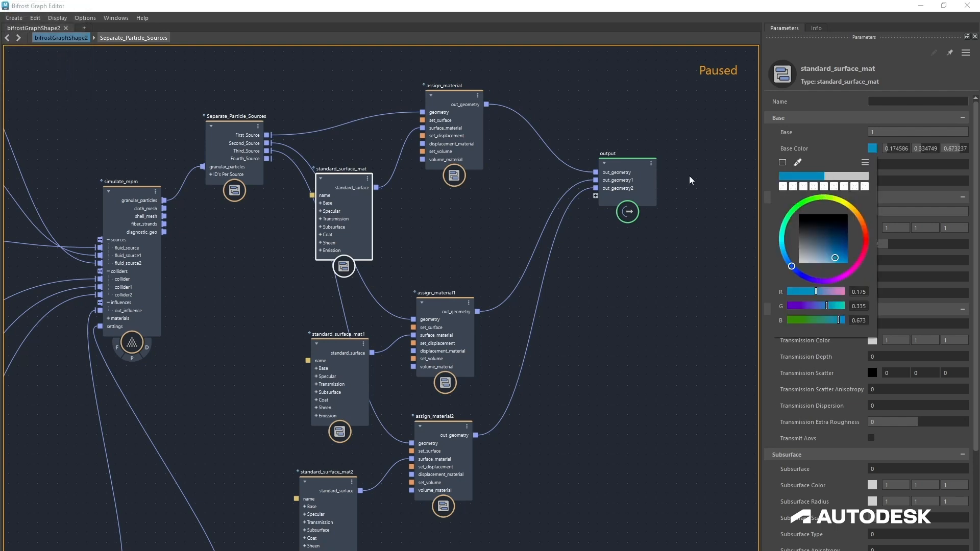
- Set standard_surface_mat1's Base Color to a sampled light blue (0.549, 0.872, 1.338)
left_click_drag(339, 343, 323, 351)
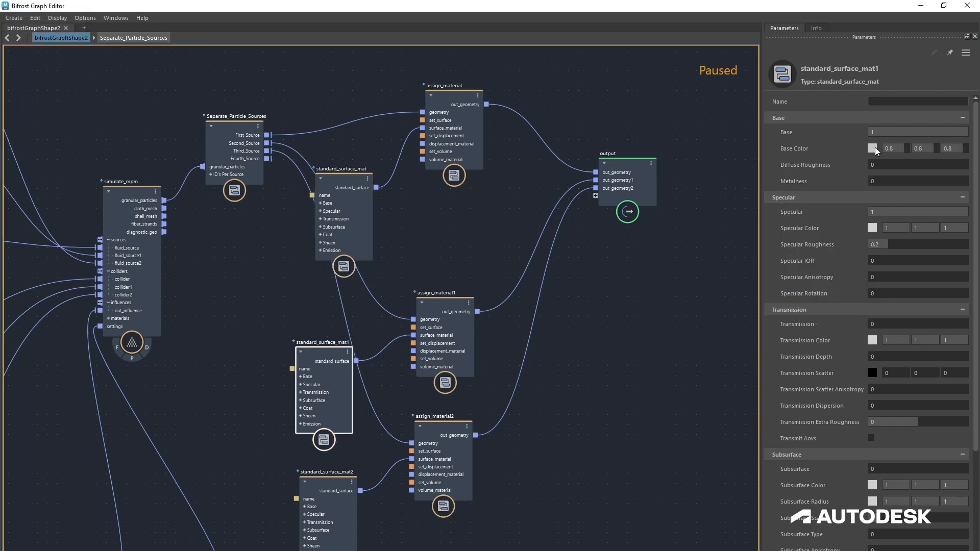
left_click(874, 150)
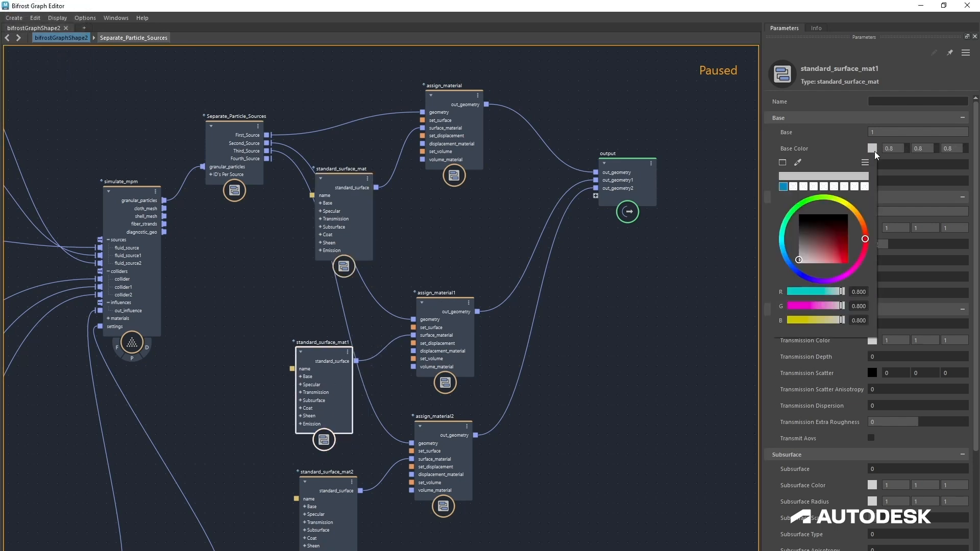
left_click(795, 162)
left_click(57, 37)
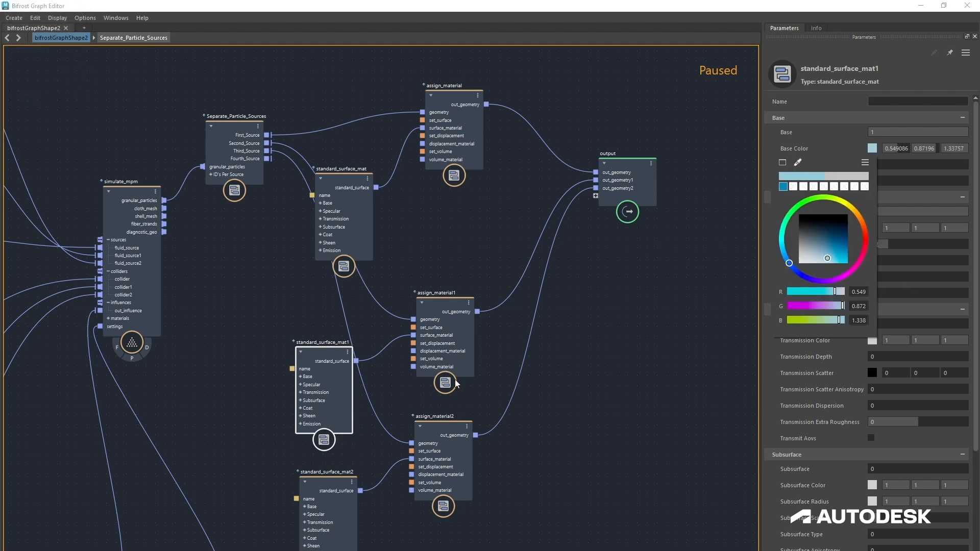
- Sample a Base Color for standard_surface_mat2 and review the base colors of all three standard surface nodes
left_click_drag(345, 479, 343, 481)
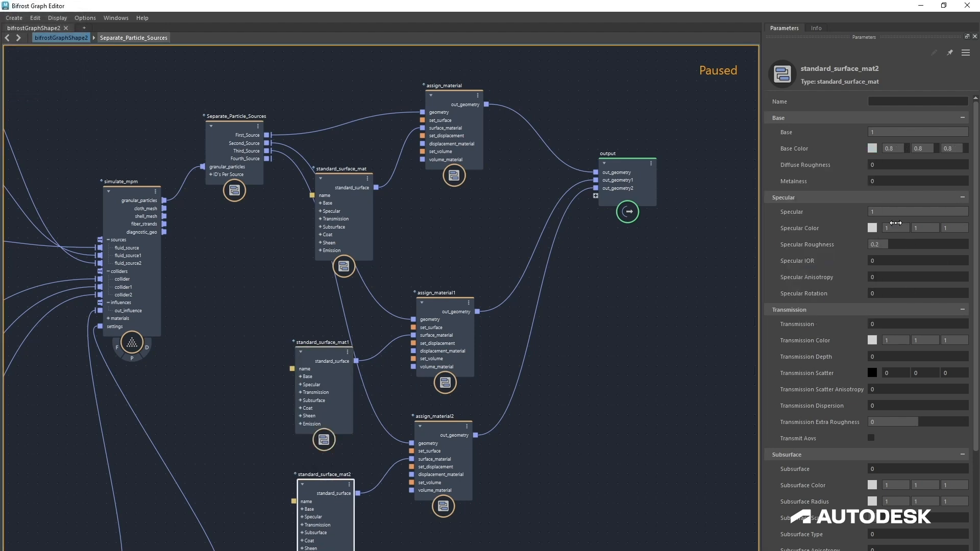
left_click(876, 149)
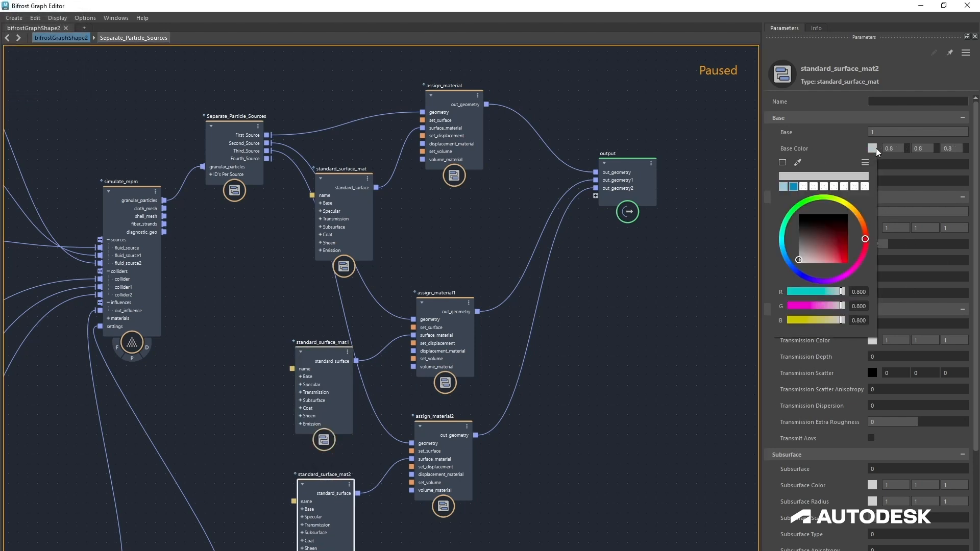
left_click(797, 163)
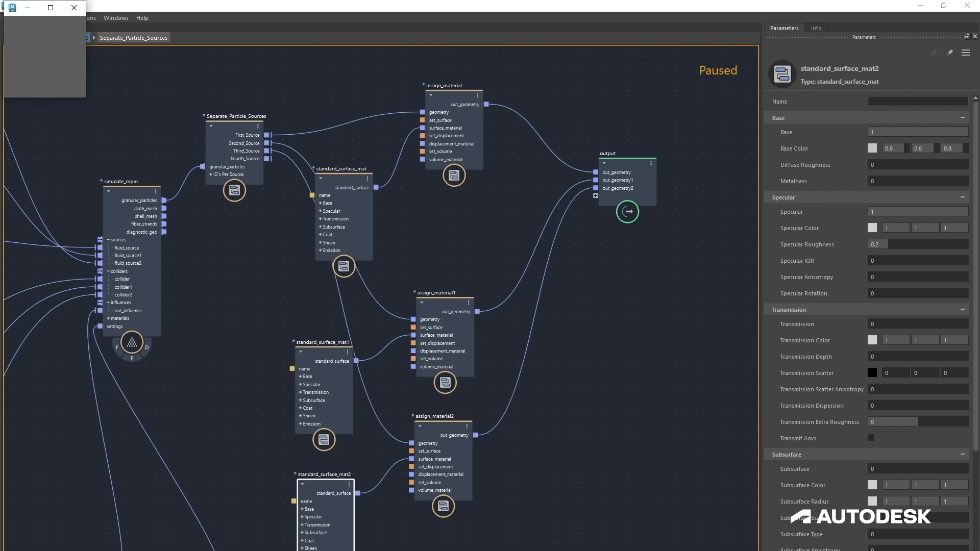
left_click(331, 377)
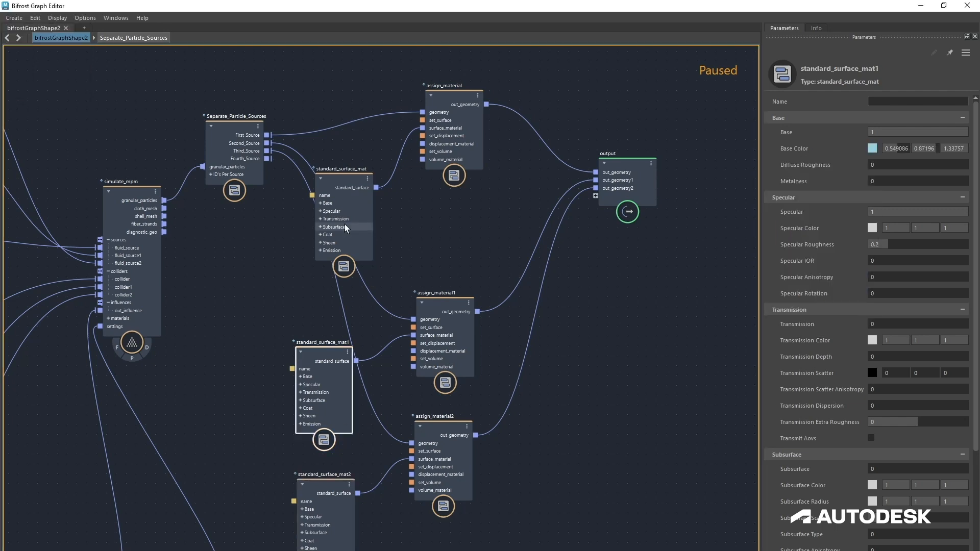
left_click(345, 225)
left_click(321, 487)
left_click(325, 398)
left_click(350, 234)
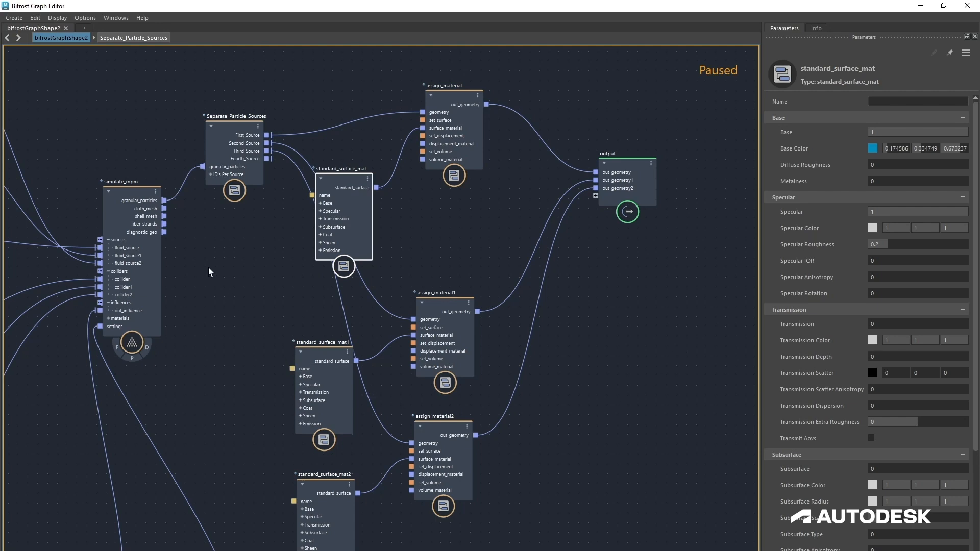
- Move assign_material, standard_surface_mat and Separate_Particle_Sources lower to line them up with the rest of the graph
left_click_drag(437, 144, 438, 188)
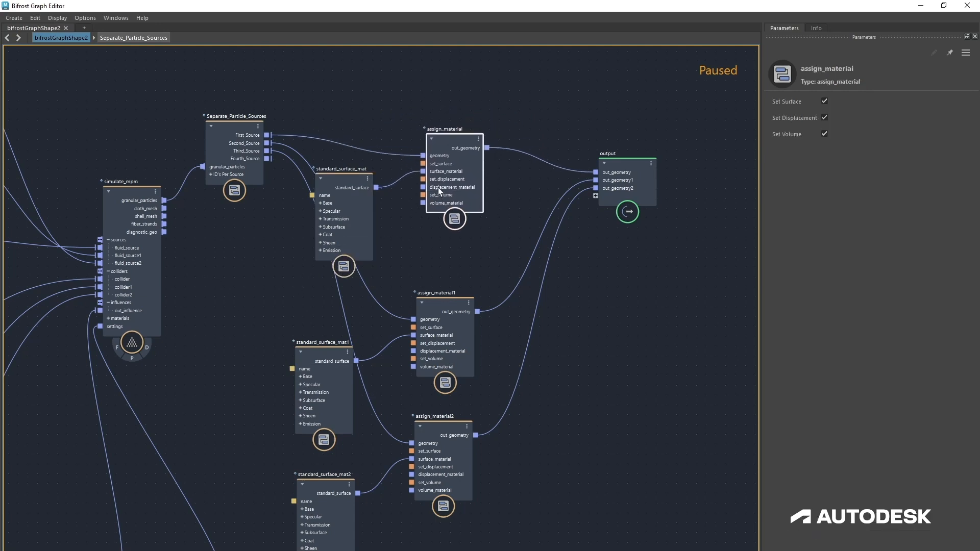
left_click_drag(355, 218, 366, 260)
left_click_drag(237, 148, 234, 264)
middle_click_drag(366, 367, 635, 342)
scroll(636, 341, "down", 2)
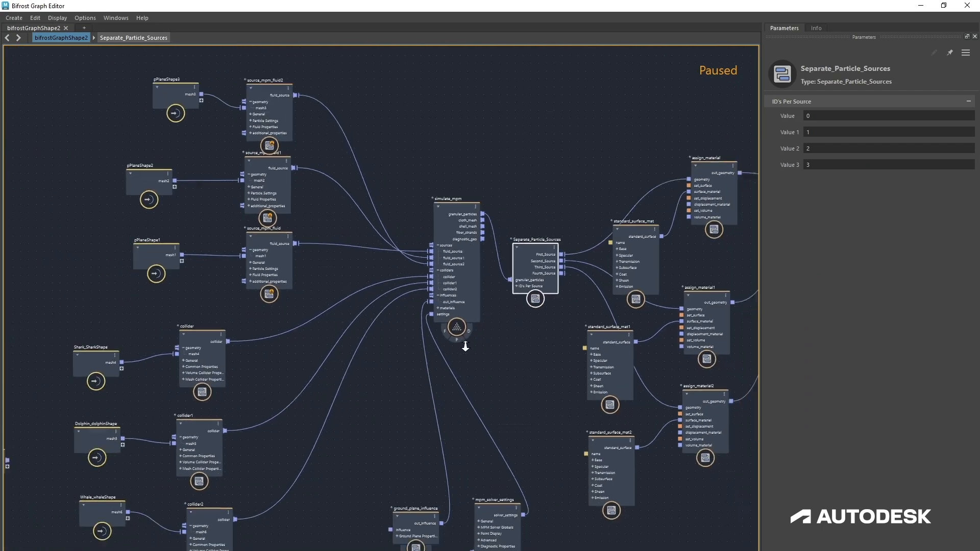
- Move the output node farther from the assign_material nodes and collapse the standard_surface_mat node
middle_click_drag(420, 331, 209, 361)
left_click_drag(636, 234, 819, 354)
left_click(400, 261)
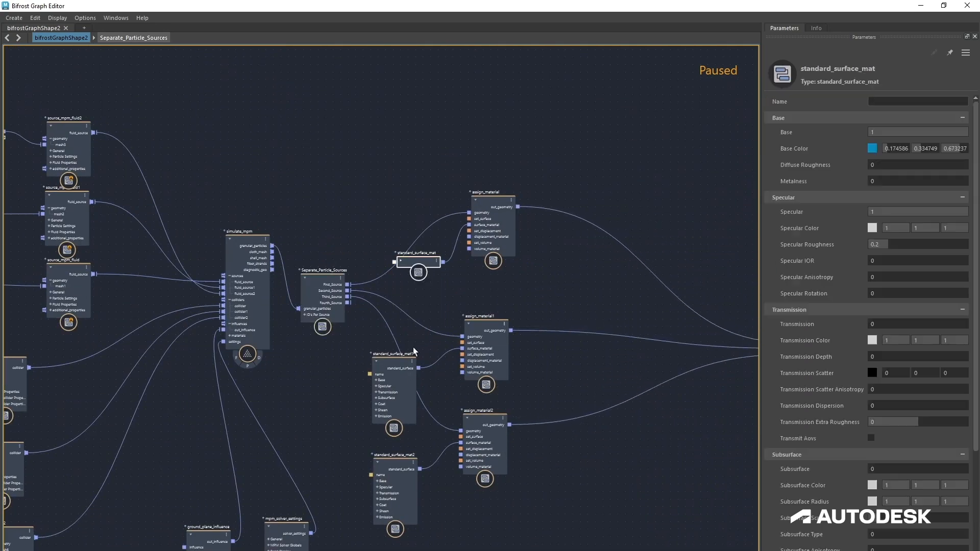
- Collapse standard_surface_mat1, standard_surface_mat2 and all three assign_material nodes in the graph
left_click(378, 361)
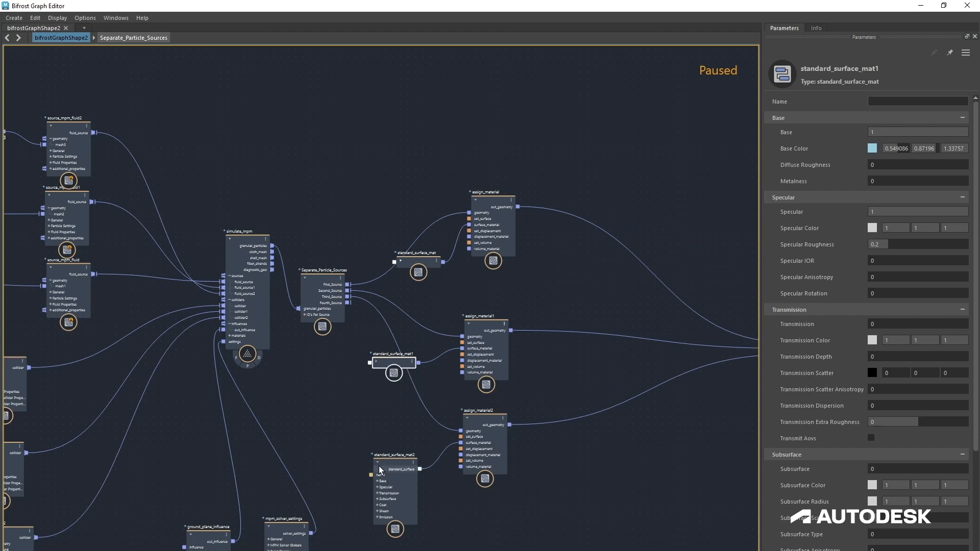
left_click(376, 465)
left_click(376, 465)
left_click(463, 332)
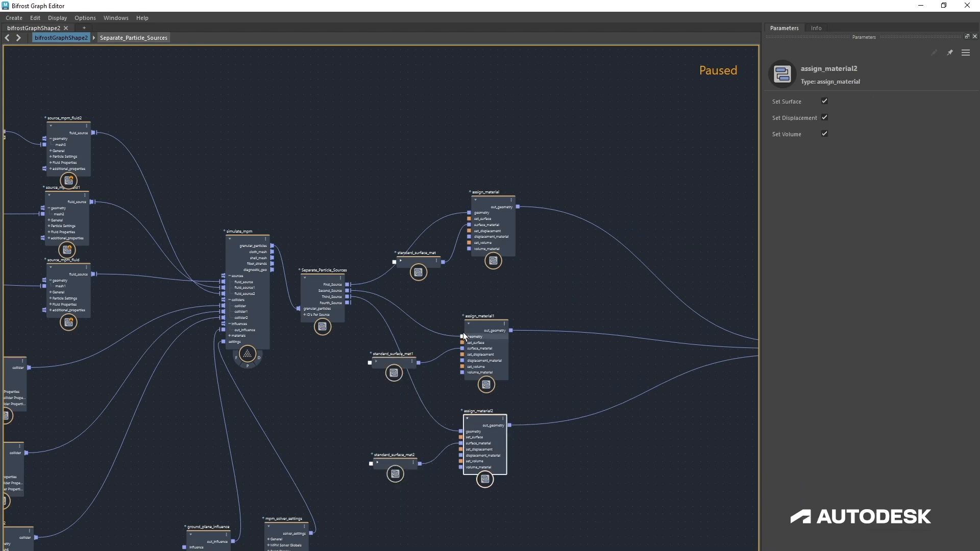
left_click(476, 199)
left_click(466, 417)
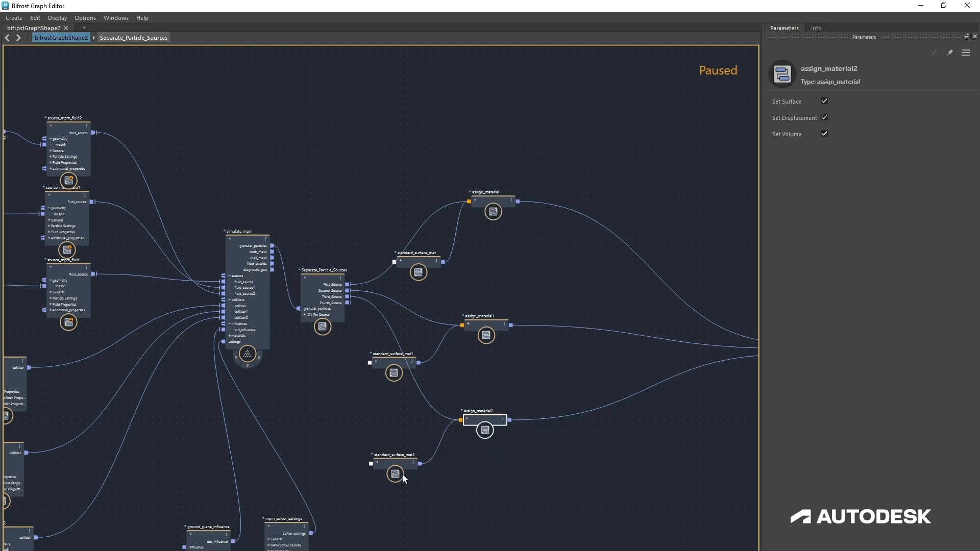
- Move the three collapsed standard surface nodes closer to their matching assign_material nodes
left_click_drag(403, 474, 423, 450)
left_click_drag(392, 374, 418, 359)
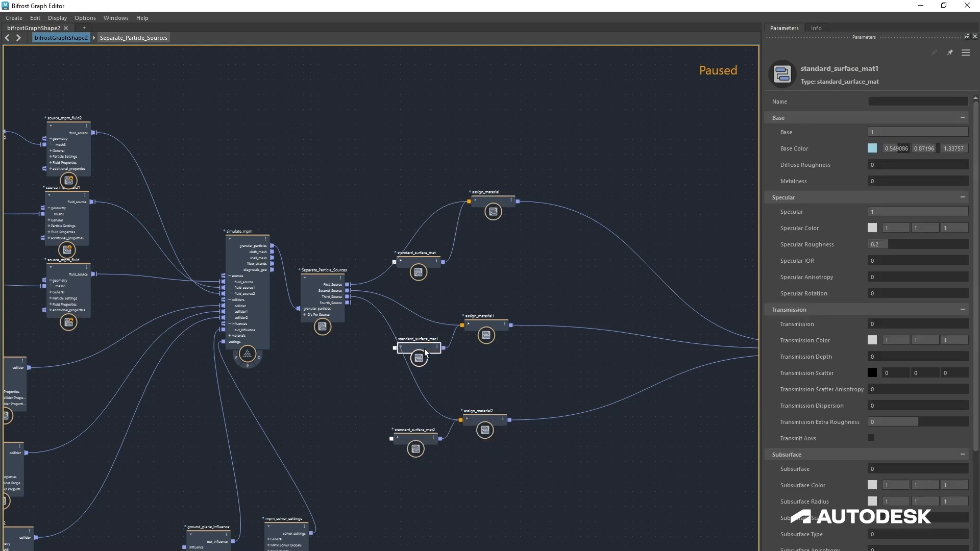
left_click_drag(424, 269, 440, 239)
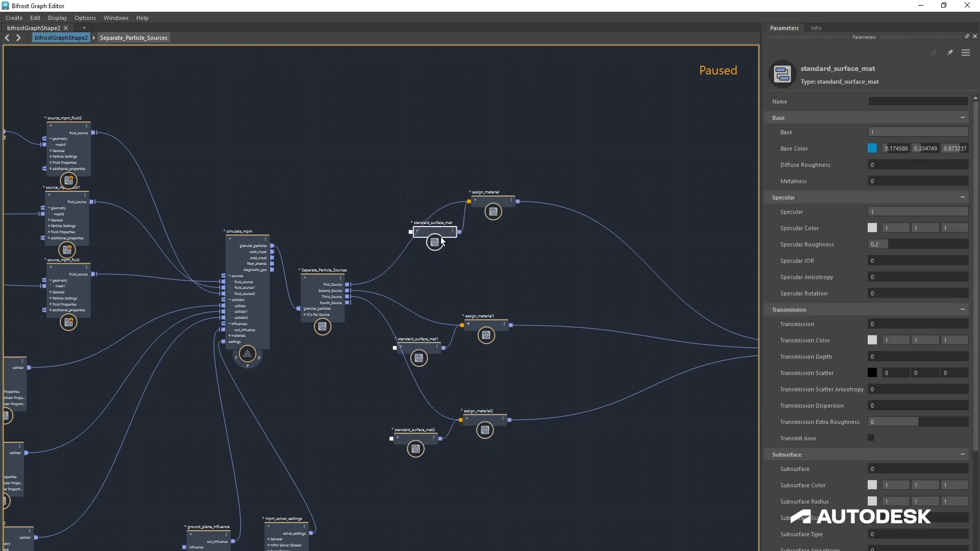
- Move the six material nodes together farther from Separate_Particle_Sources and reposition standard_surface_mat2 beside assign_material2
left_click_drag(392, 179, 556, 498)
left_click_drag(490, 421, 546, 427)
left_click(457, 488)
left_click_drag(467, 445, 475, 440)
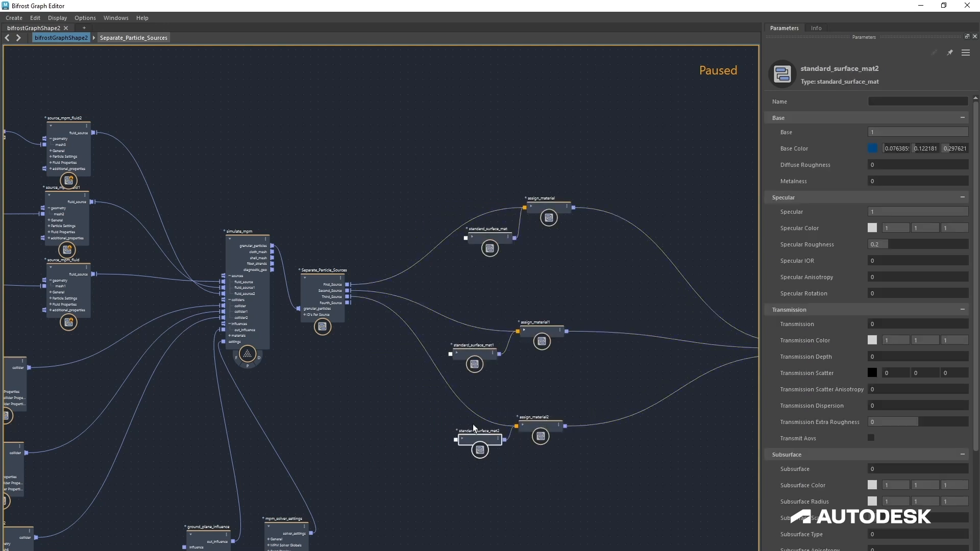
- Lower the assign_material1 and assign_material pairs with their surface nodes so the three material pairs stack compactly
left_click_drag(546, 307, 444, 363)
left_click_drag(528, 335, 531, 375)
left_click_drag(563, 258, 479, 162)
left_click_drag(548, 217, 539, 318)
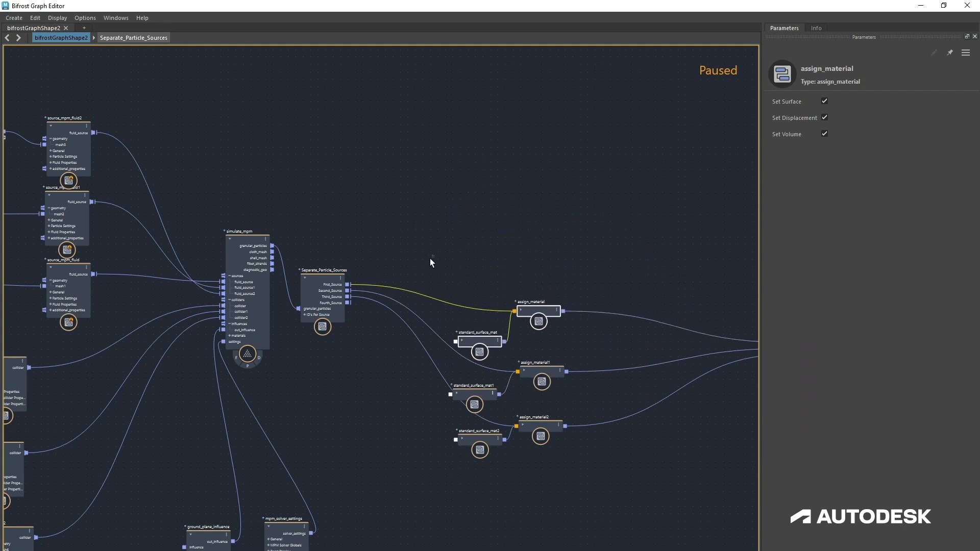
- Create a backdrop around the three assign_material and standard surface pairs and move it higher in the graph
left_click_drag(430, 256, 588, 485)
right_click(570, 449)
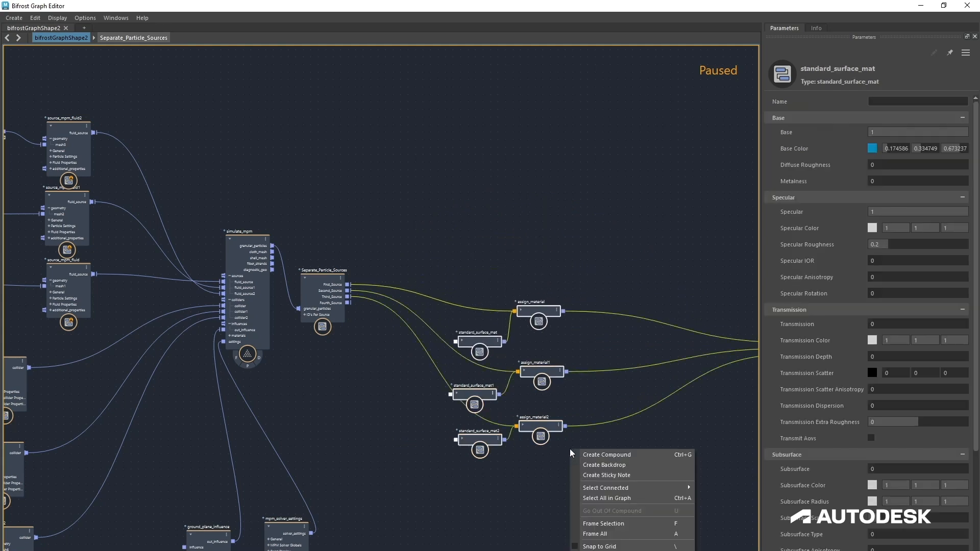
left_click(587, 466)
left_click(580, 516)
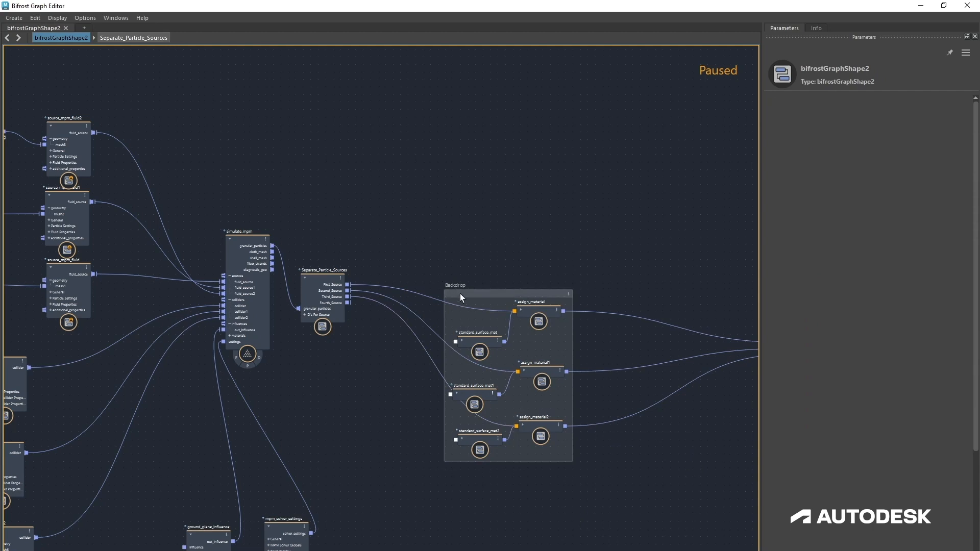
left_click_drag(460, 293, 445, 186)
- Dock the Bifrost Graph Editor back below the perspective viewport and give the viewport more height
middle_click_drag(421, 412, 644, 447)
left_click_drag(528, 6, 507, 525)
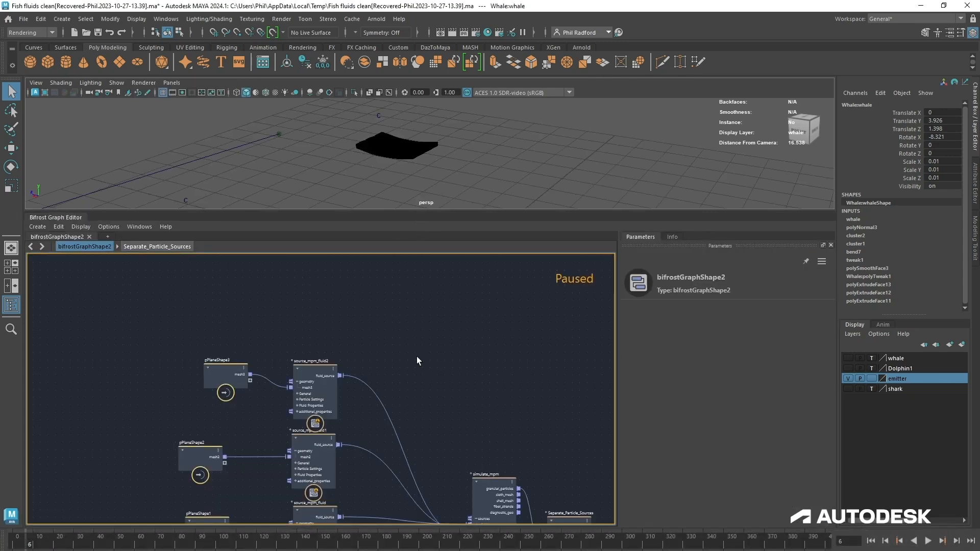
left_click_drag(419, 212, 414, 325)
- Play the simulation briefly from its first frame to check the colored particles leaving the emitters
left_click_drag(443, 211, 399, 209, "alt")
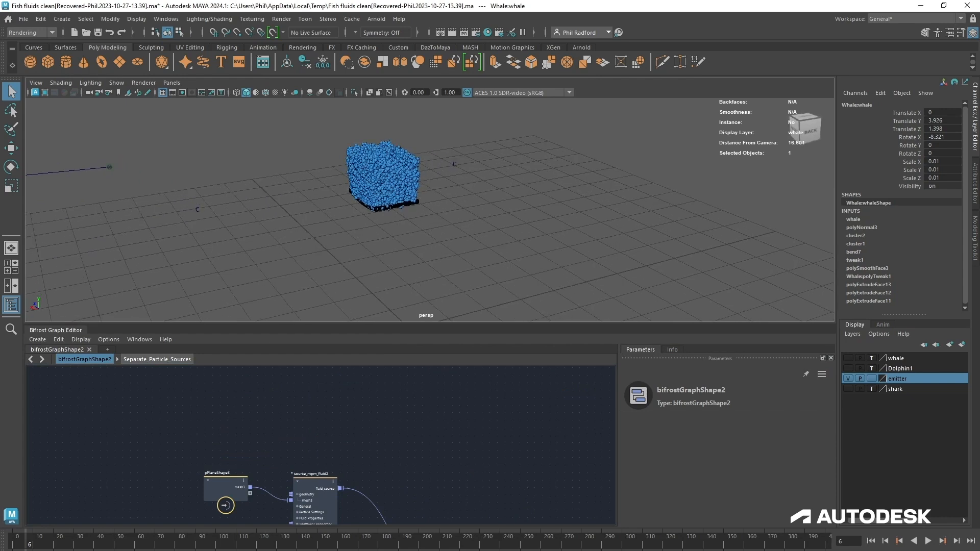
left_click(872, 542)
left_click(927, 541)
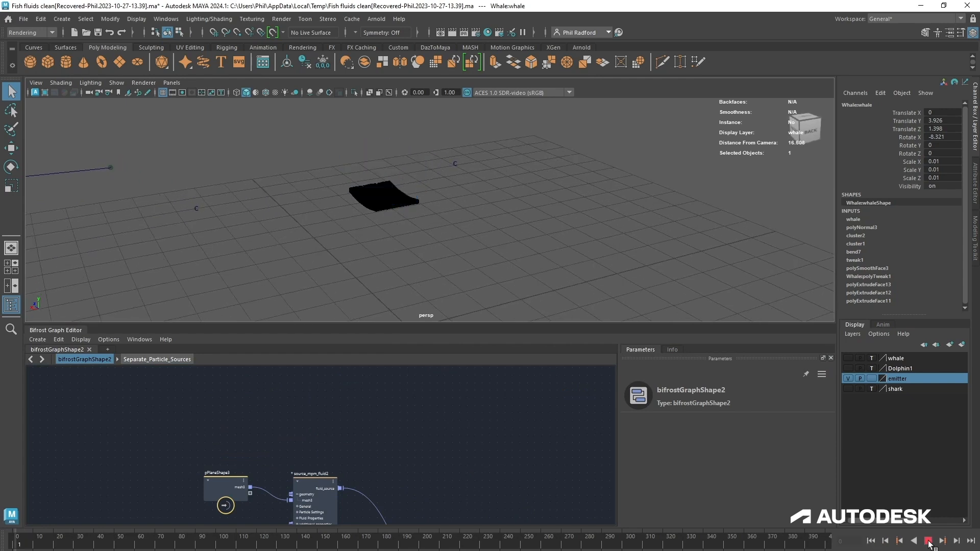
left_click(928, 541)
- Play the simulation to frame 64 in a wider view from the other side to examine the three particle colors
left_click_drag(306, 155, 472, 236, "alt")
right_click_drag(473, 236, 378, 232, "alt")
left_click_drag(378, 232, 500, 232, "alt")
right_click_drag(501, 231, 411, 210, "alt")
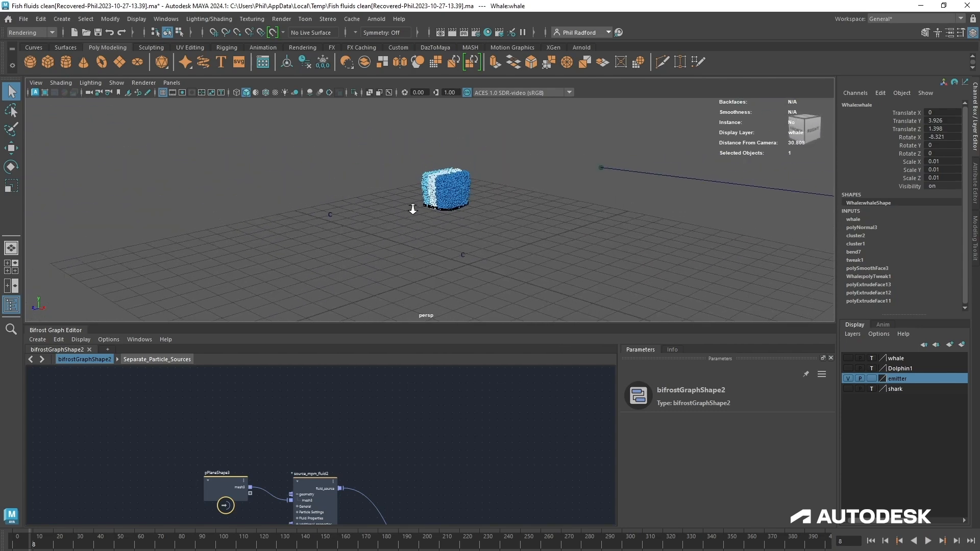
left_click_drag(412, 239, 406, 223, "alt")
middle_click_drag(539, 225, 542, 266, "alt")
right_click_drag(542, 266, 527, 271, "alt")
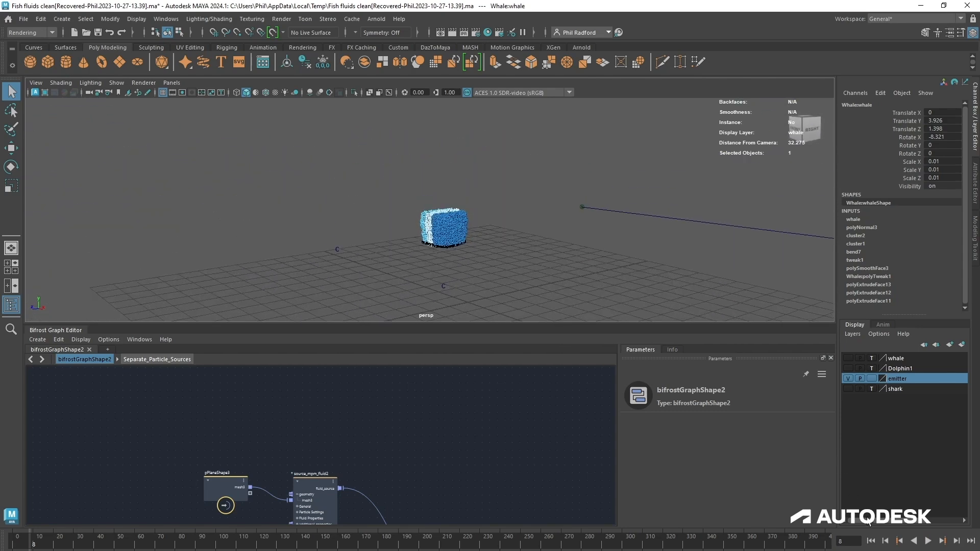
key("alt+v")
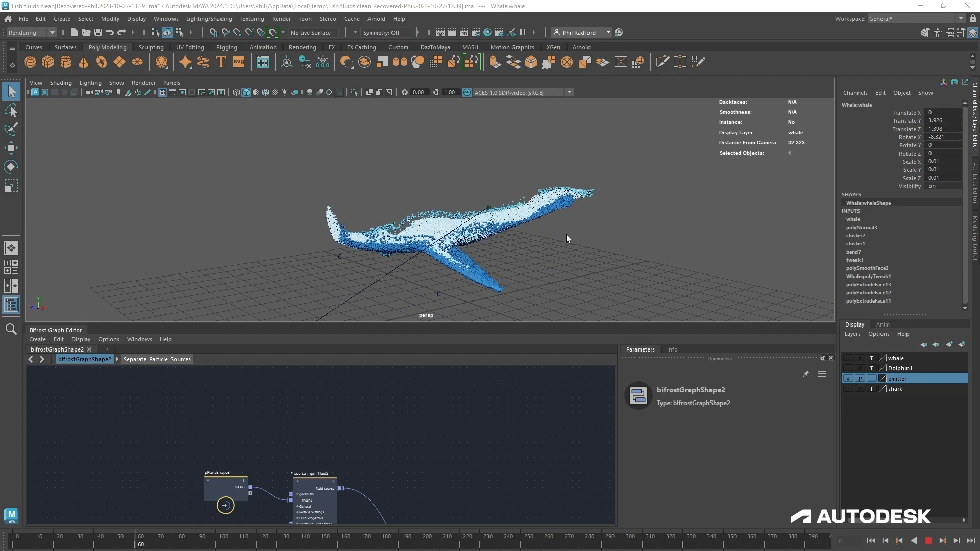
left_click(928, 541)
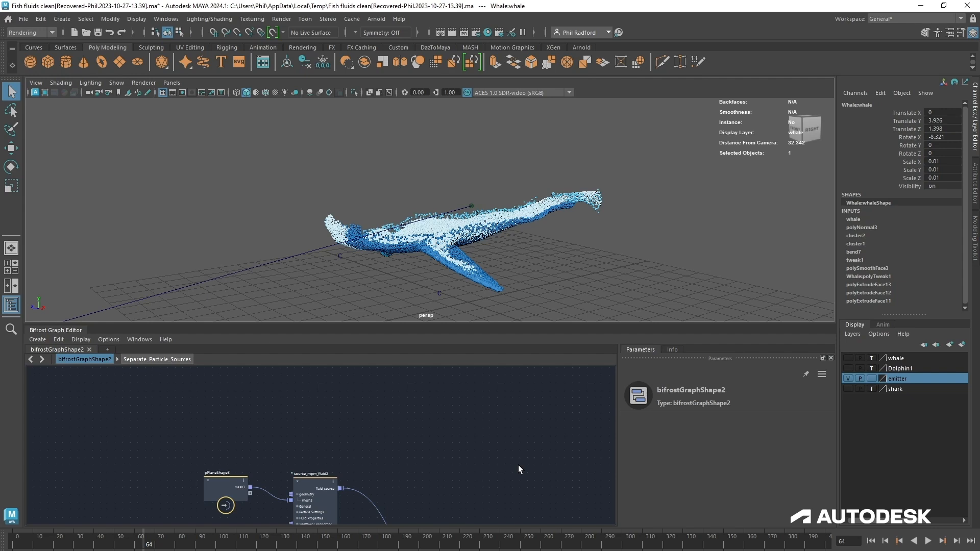
- Give the graph editor more height and move the unused input node up beside the pPlaneShape nodes
left_click_drag(456, 323, 459, 291)
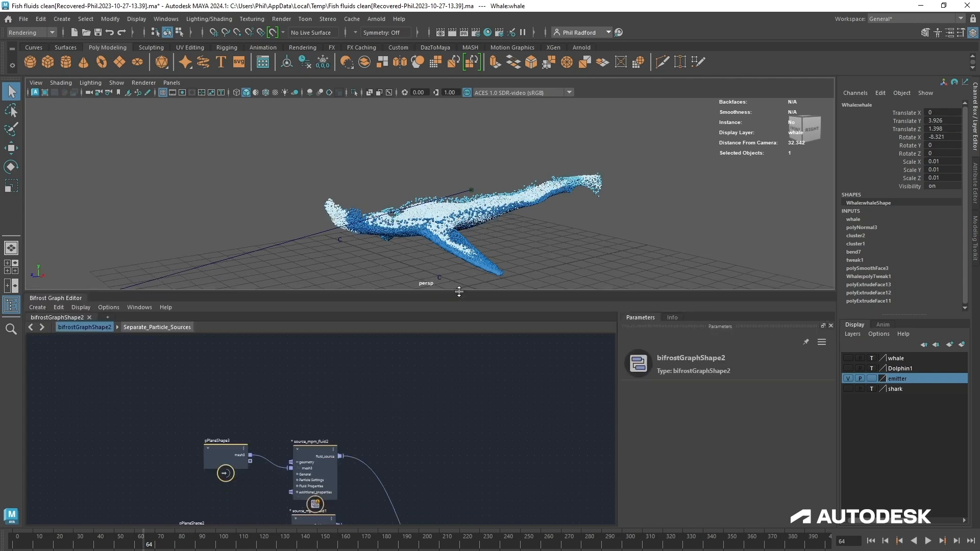
middle_click_drag(419, 468, 420, 388)
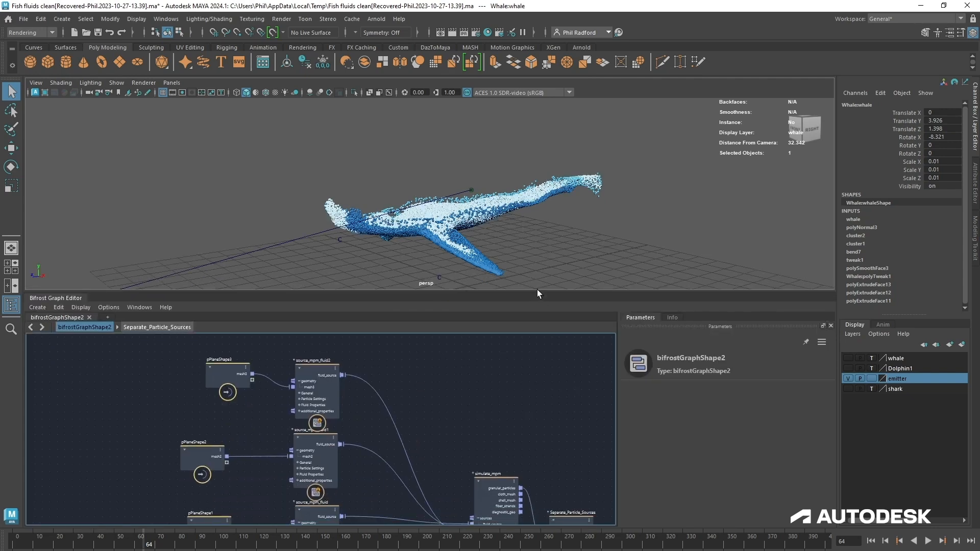
left_click_drag(540, 292, 540, 211)
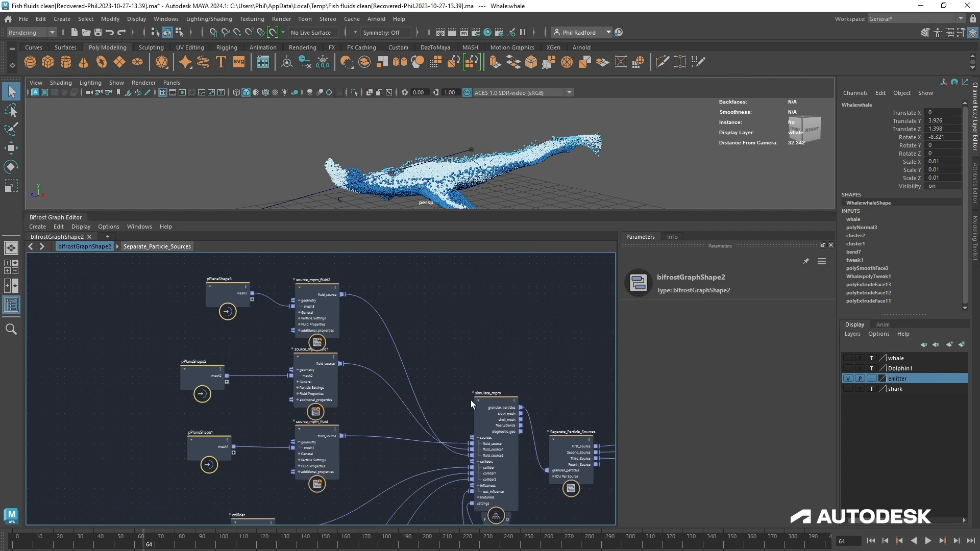
middle_click_drag(137, 331, 214, 269)
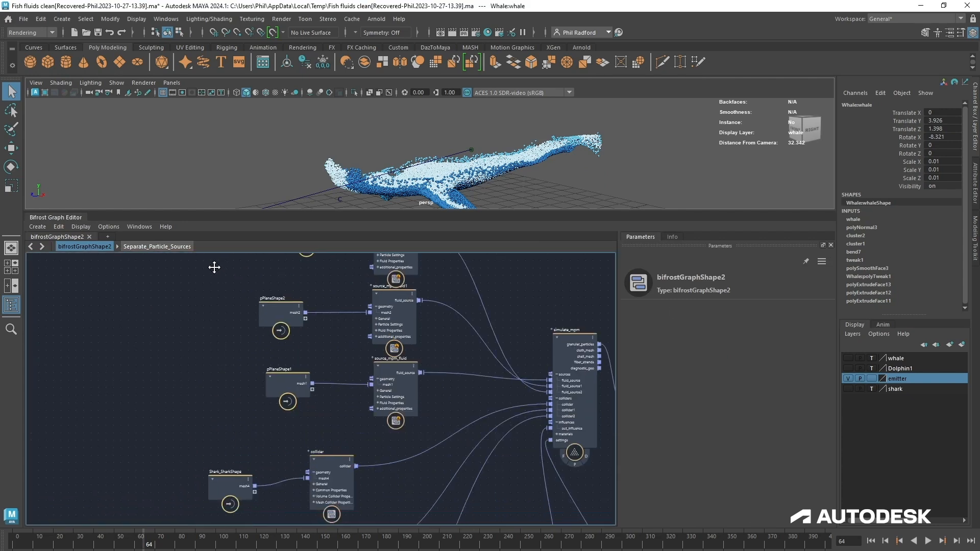
middle_click_drag(212, 372, 276, 289)
middle_click_drag(231, 351, 321, 336)
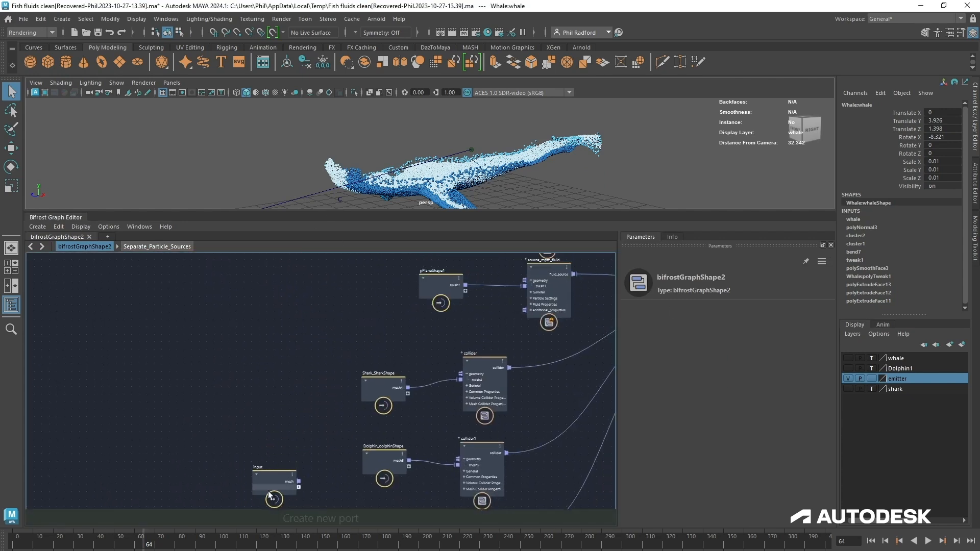
left_click_drag(271, 491, 284, 295)
middle_click_drag(336, 302, 234, 403)
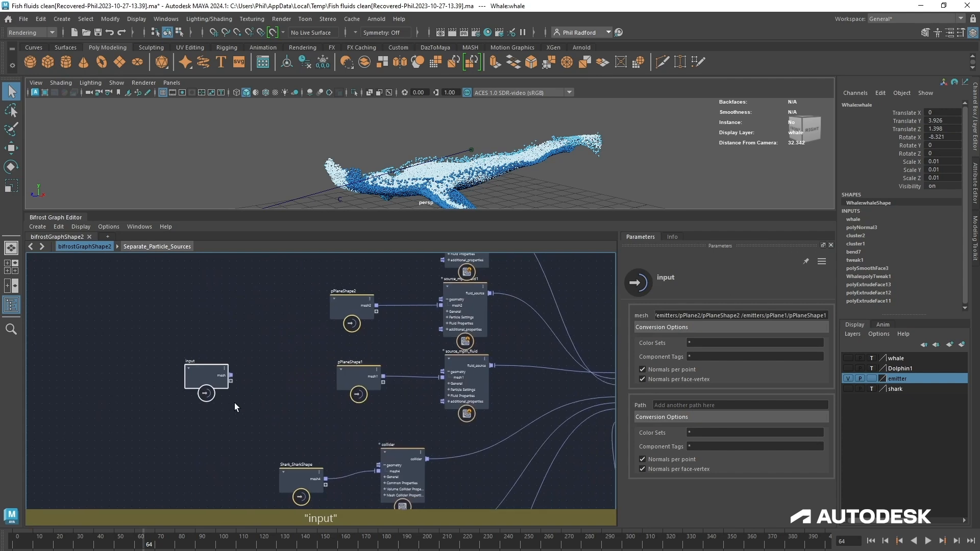
- Remove the mesh port from the input node and nudge the node slightly higher
right_click(215, 372)
left_click(198, 366)
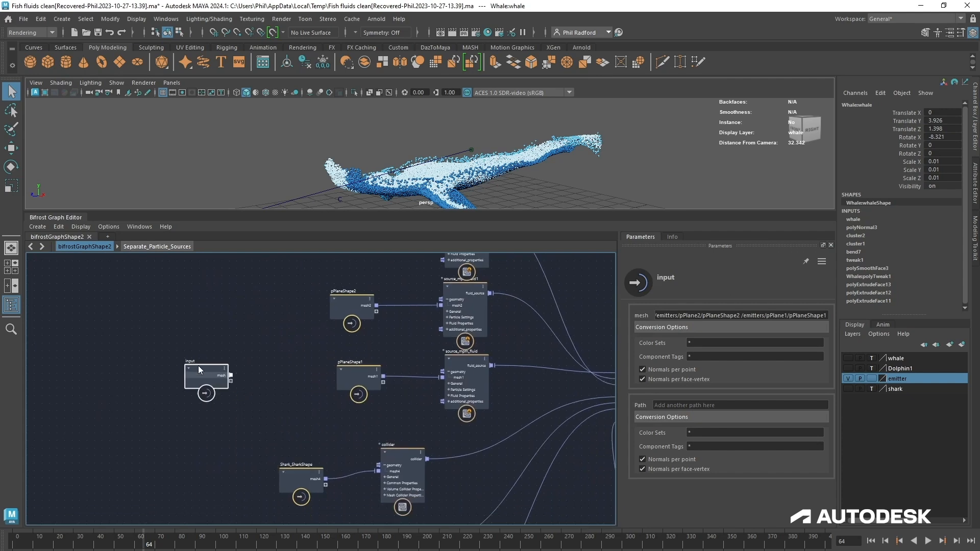
left_click_drag(208, 371, 204, 357)
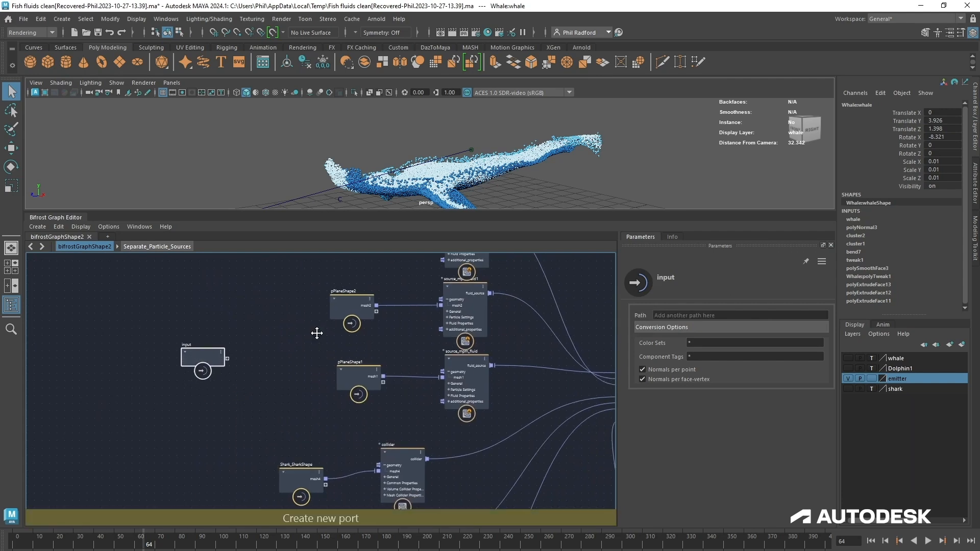
- Move source_mpm_fluid2 and pPlaneShape3 higher to make room above source_mpm_fluid1
middle_click_drag(316, 334, 255, 446)
left_click_drag(401, 351, 402, 305)
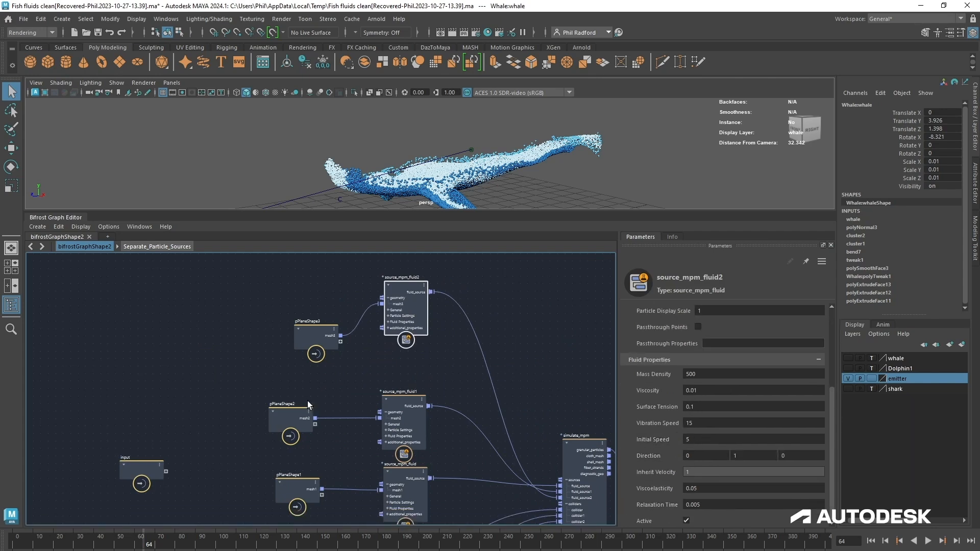
middle_click_drag(336, 368, 367, 342)
left_click_drag(344, 304, 294, 261)
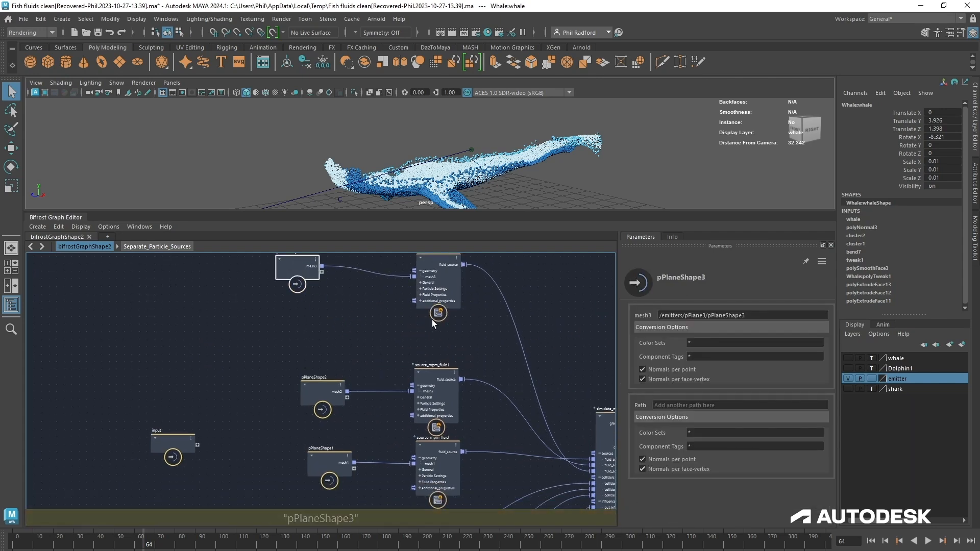
- Expand source_mpm_fluid2's Fluid Properties and connect its initial_speed to a new port on the input node
scroll(422, 317, "up", 3)
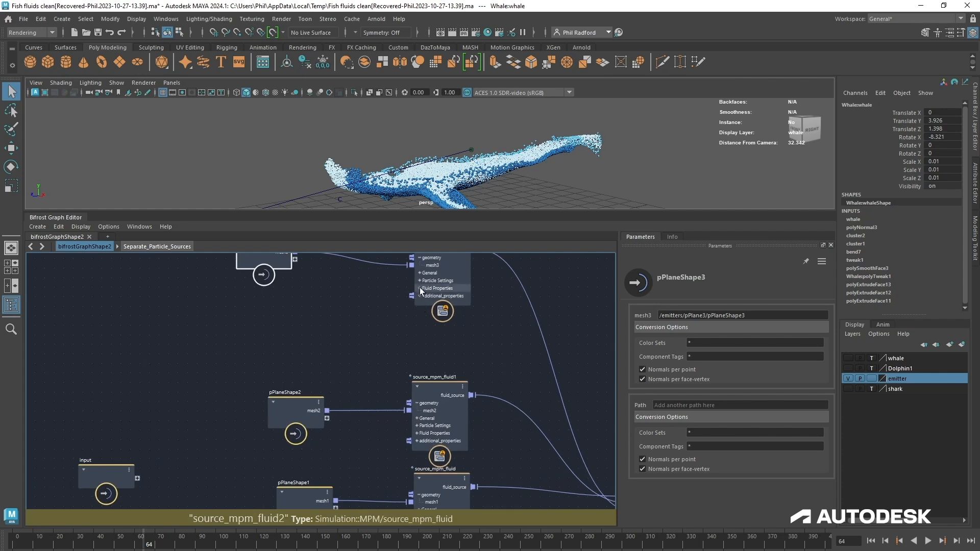
left_click(419, 288)
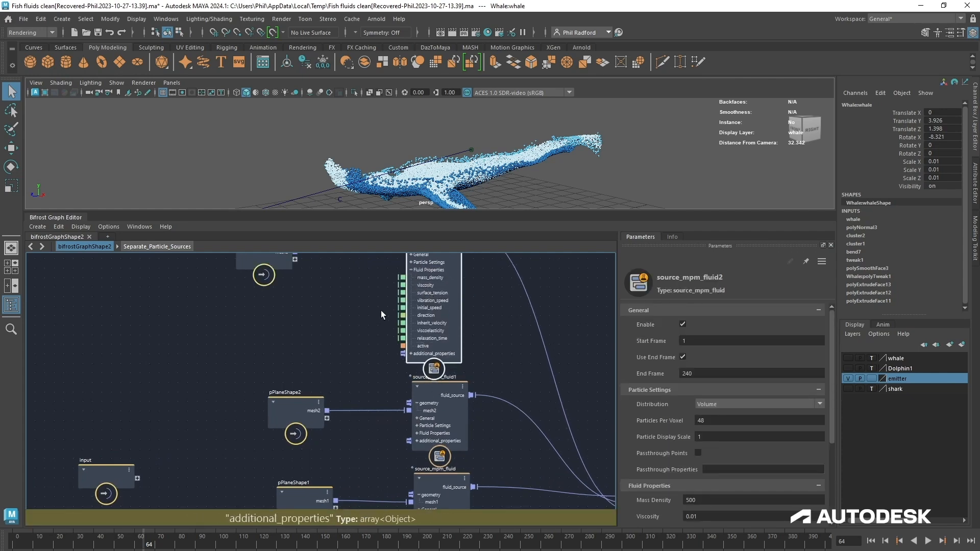
left_click_drag(402, 308, 136, 478)
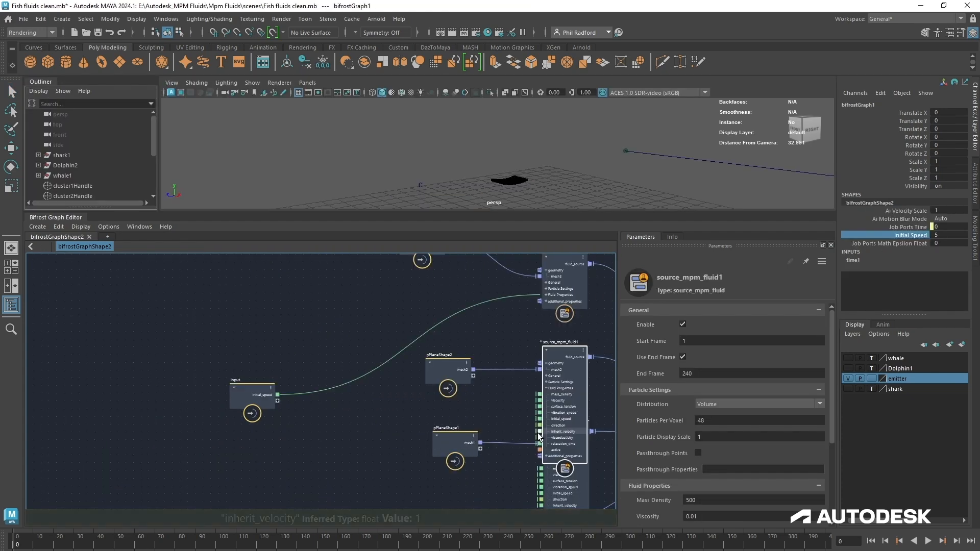
- Connect the input node's initial_speed to initial_speed on source_mpm_fluid1 and source_mpm_fluid, collapsing both Fluid Properties groups
left_click_drag(539, 419, 278, 395)
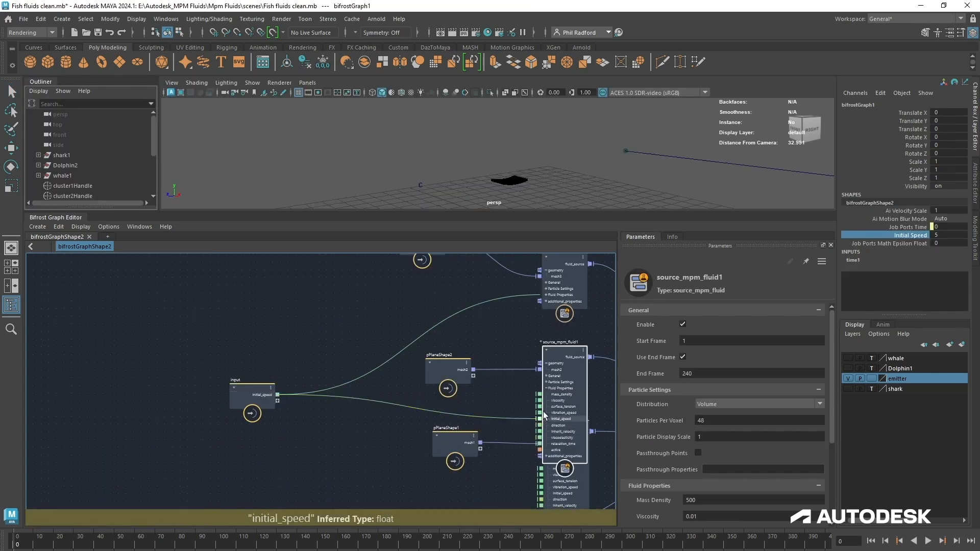
left_click(546, 387)
middle_click_drag(527, 458, 511, 395)
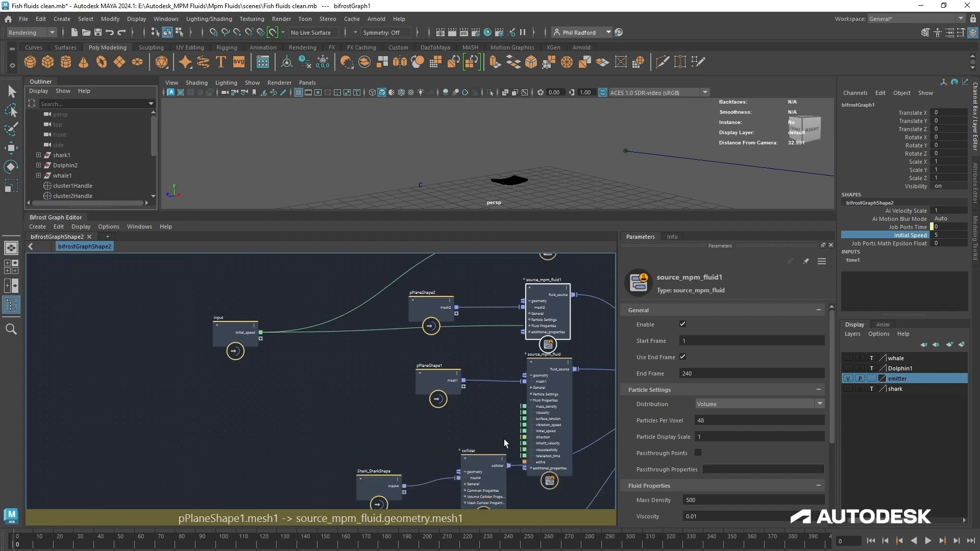
left_click_drag(523, 431, 262, 333)
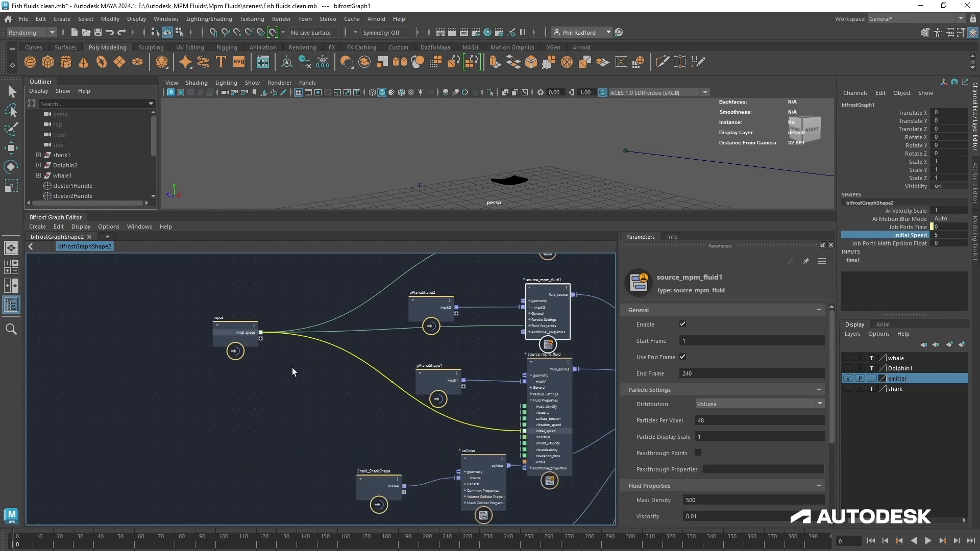
left_click(531, 401)
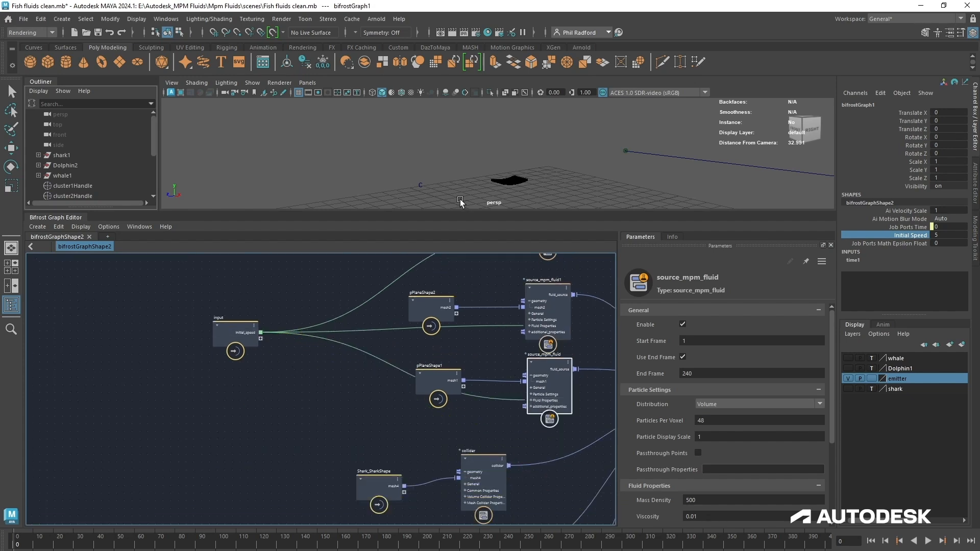
- Enlarge the perspective viewport while keeping the input and source nodes in view in the graph editor
left_click_drag(474, 214, 474, 396)
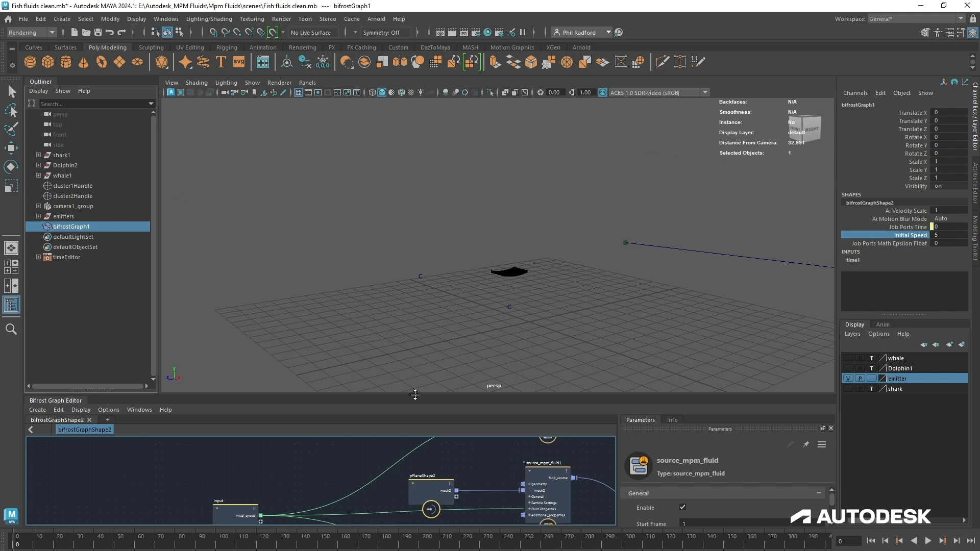
left_click_drag(415, 395, 416, 318)
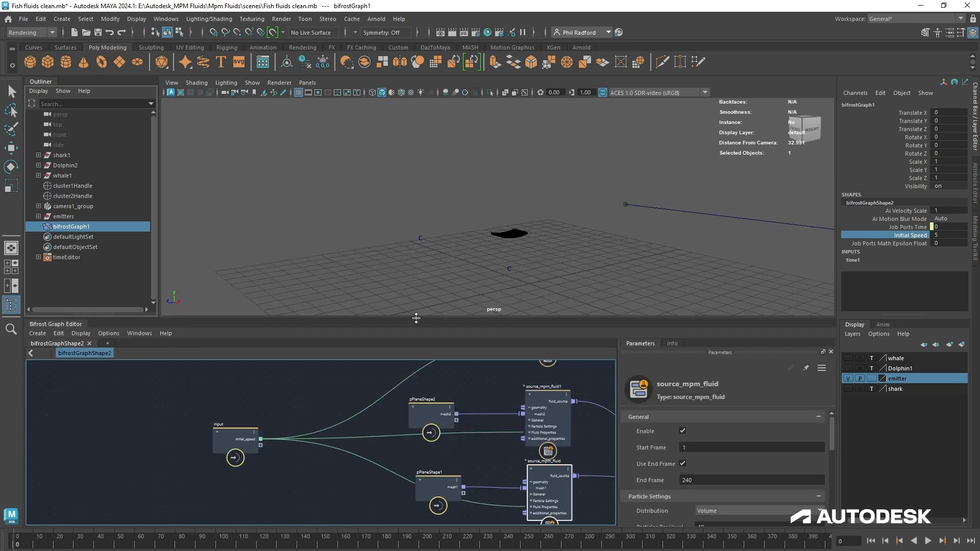
- Check the frame range on the shark's collider node and enlarge the perspective viewport
middle_click_drag(362, 493, 237, 299, "alt")
middle_click_drag(452, 390, 454, 440, "alt")
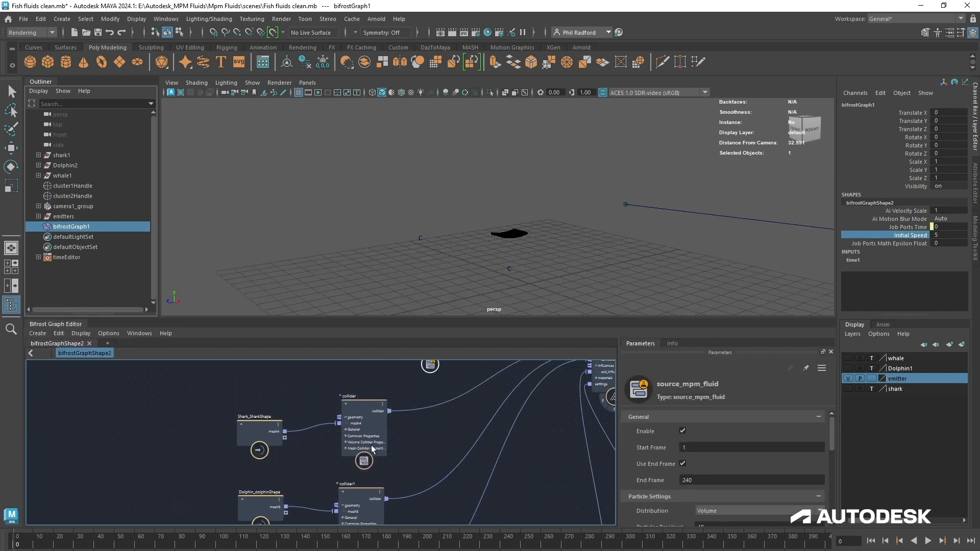
left_click(371, 445)
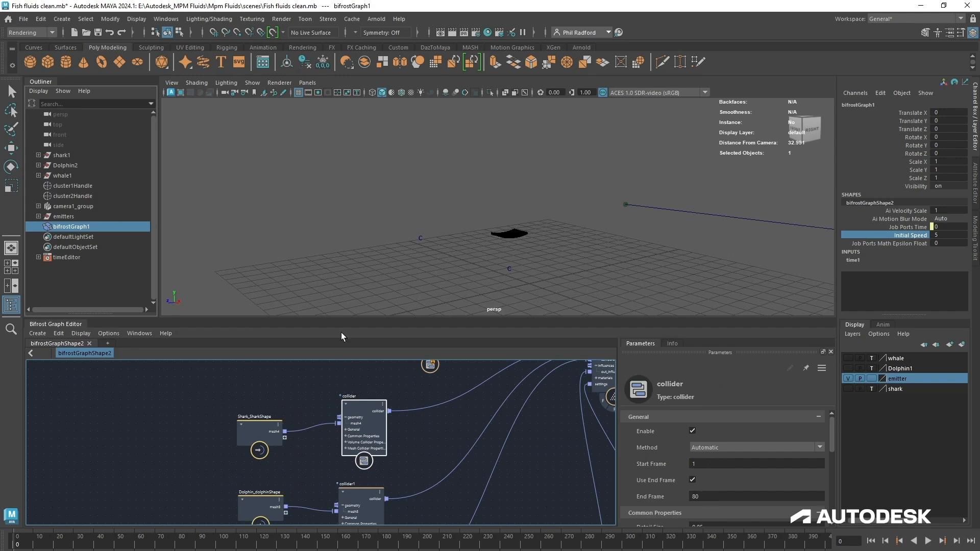
left_click_drag(377, 320, 378, 396)
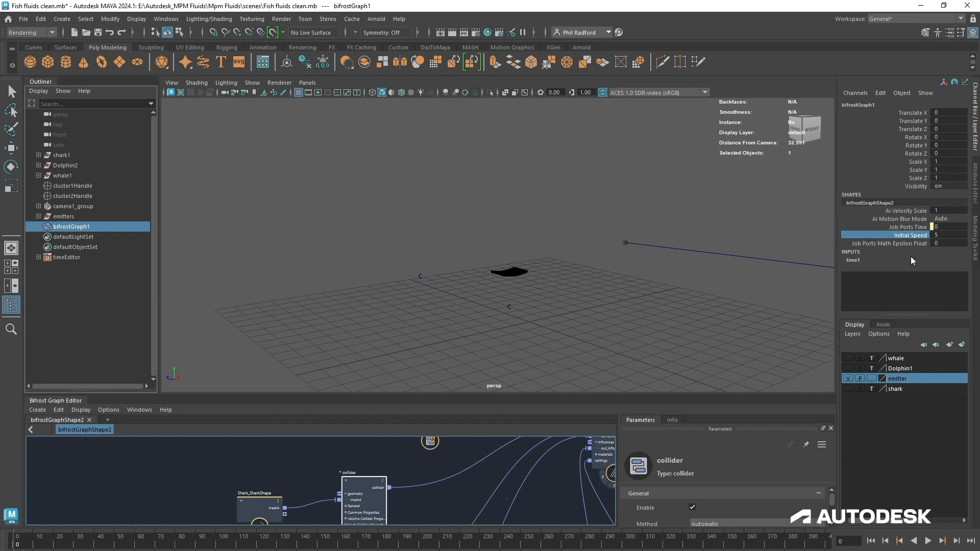
- Key bifrostGraph1's Initial Speed at 5 on frame 0 and again a few frames further on
right_click(917, 234)
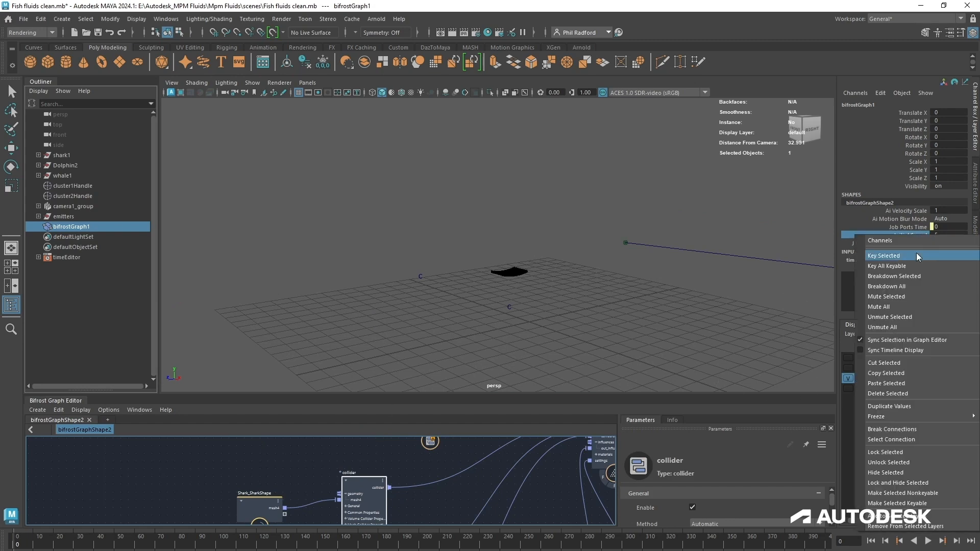
left_click(916, 253)
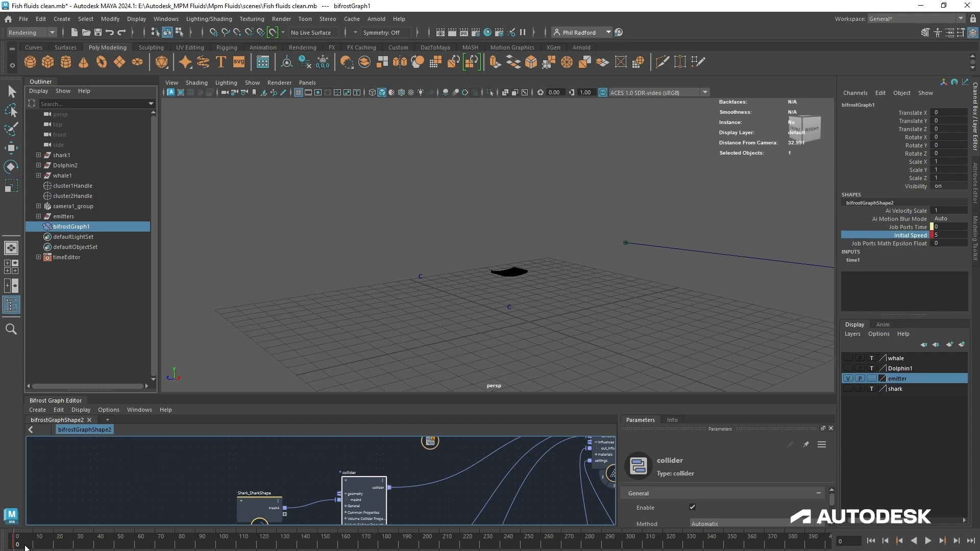
left_click(28, 546)
right_click(908, 236)
left_click(900, 252)
- Set Initial Speed to 15 and key it at frame 10, holding it with a second key some frames further on
key("alt+v")
key("alt+v")
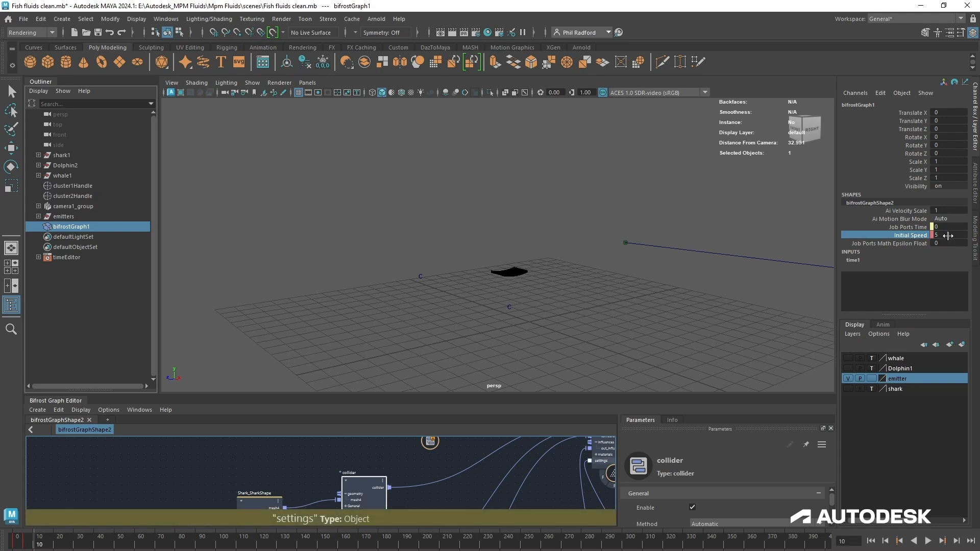
left_click(949, 235)
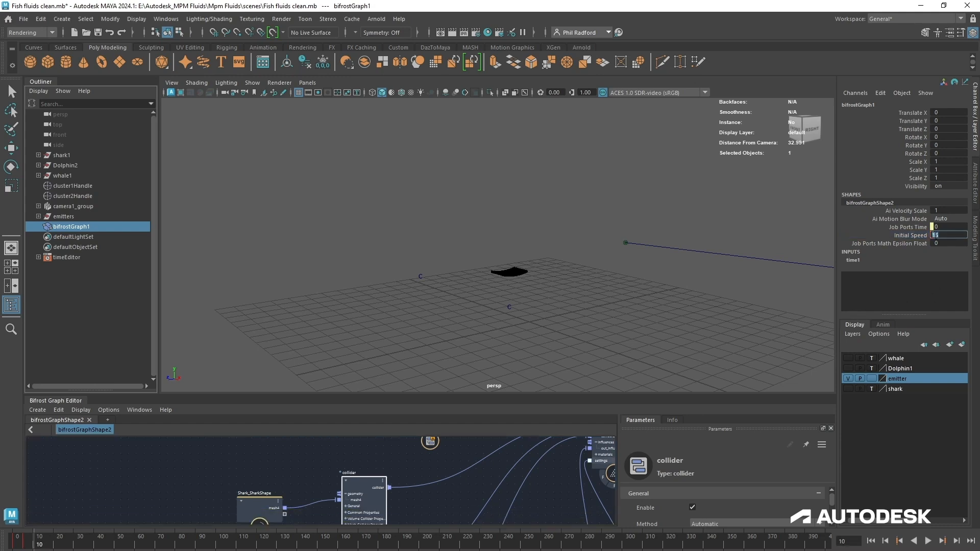
left_click(905, 235)
right_click(905, 234)
left_click(905, 253)
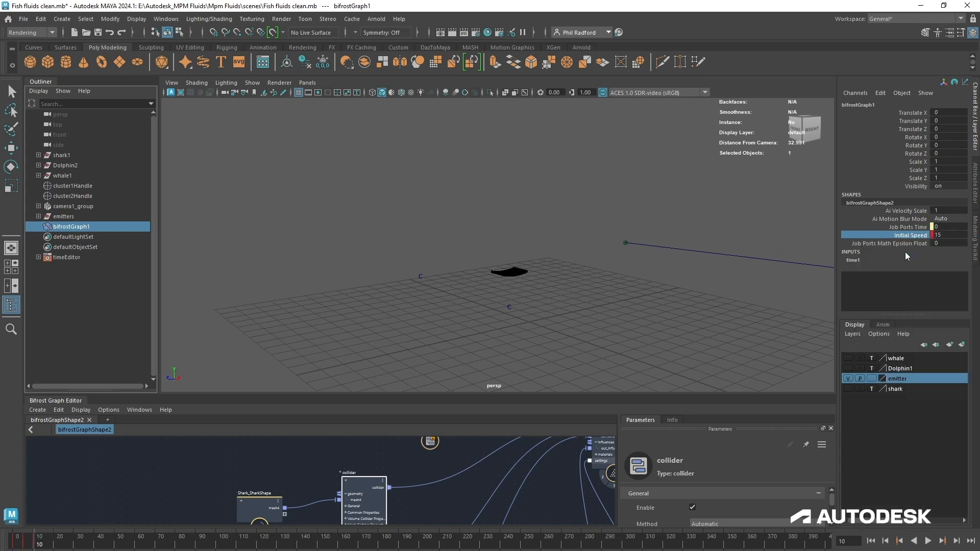
key("alt+v")
right_click(924, 233)
left_click(901, 255)
- Set Initial Speed to 5 and key it at frames 23 and 26
key("alt+v")
key("alt+v")
left_click(950, 235)
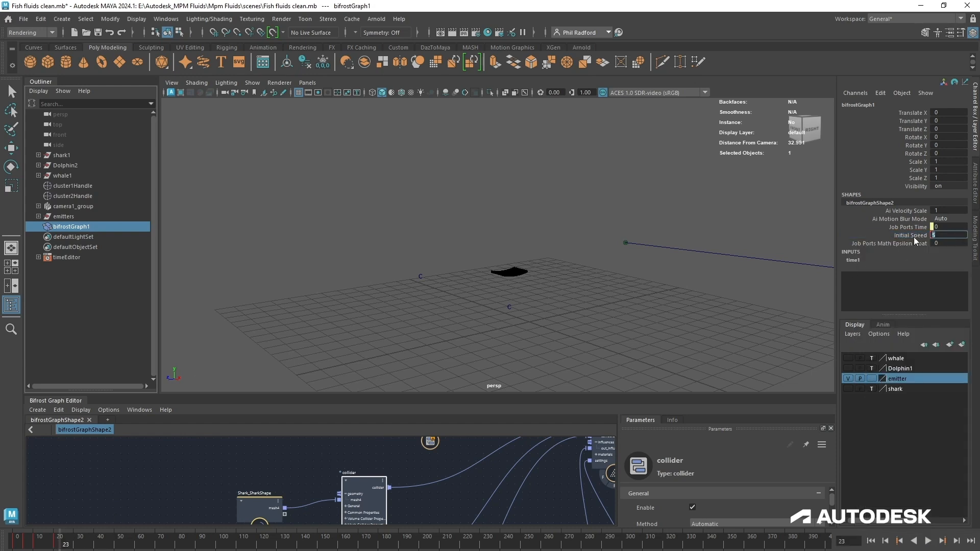
type("5")
left_click(901, 235)
right_click(901, 235)
left_click(901, 256)
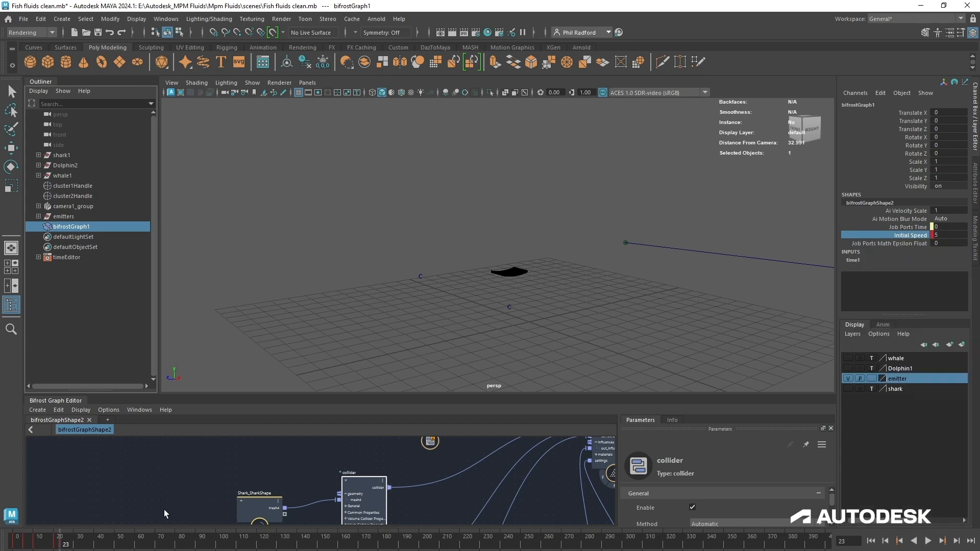
left_click_drag(66, 546, 72, 545)
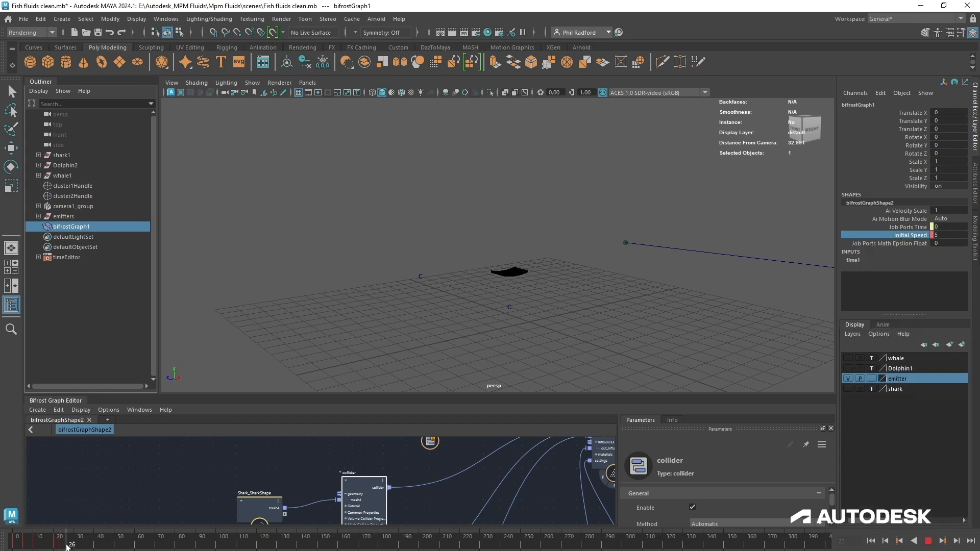
right_click(912, 238)
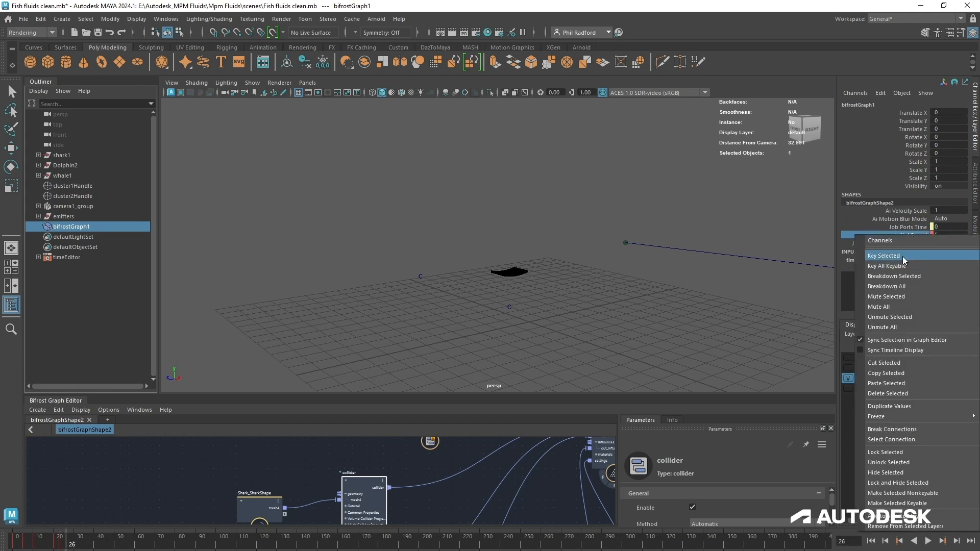
left_click(902, 256)
- Set Initial Speed to 15 and key it at frame 33
left_click(80, 545)
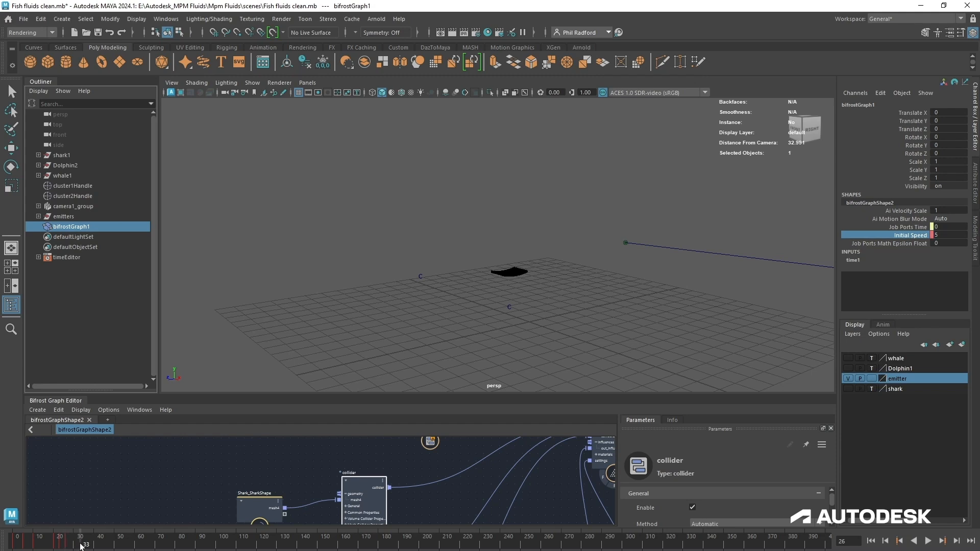
left_click(943, 236)
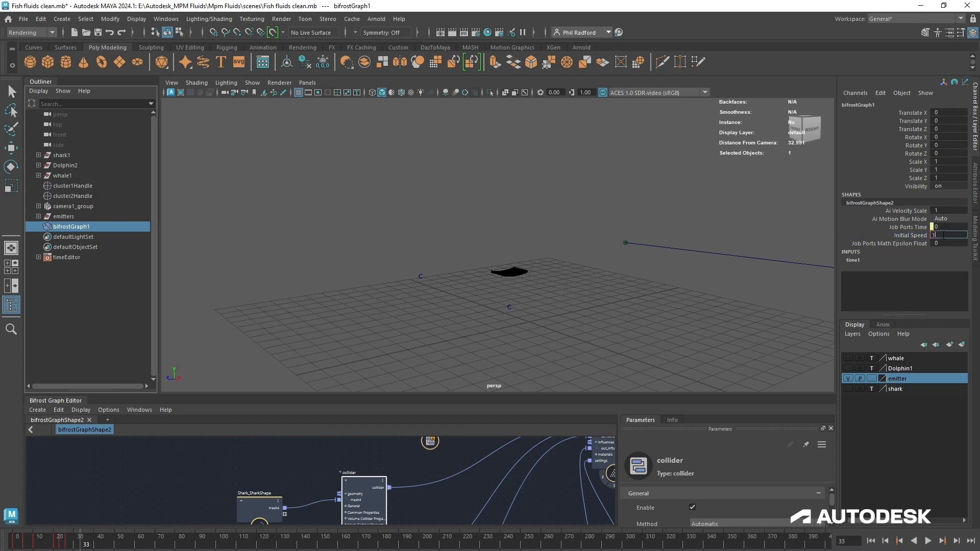
right_click(902, 235)
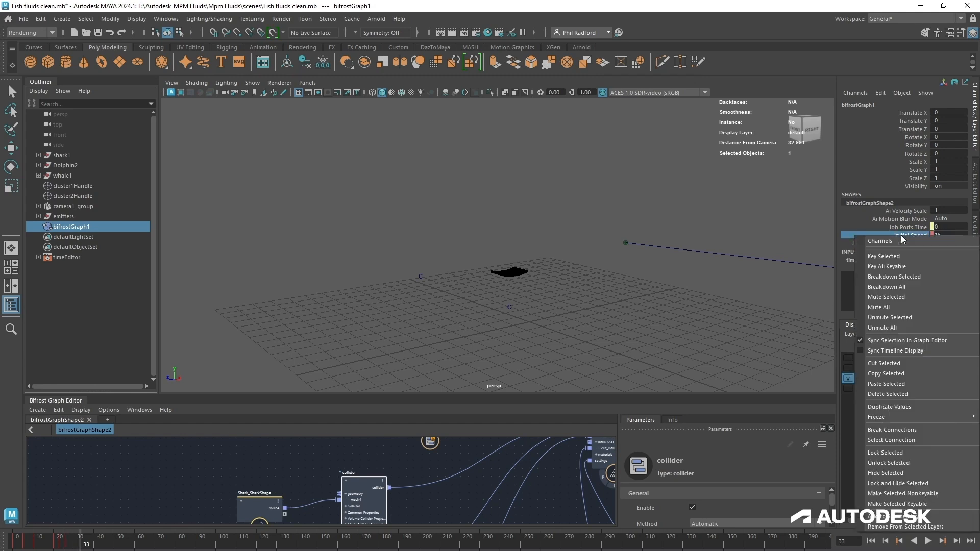
left_click(903, 255)
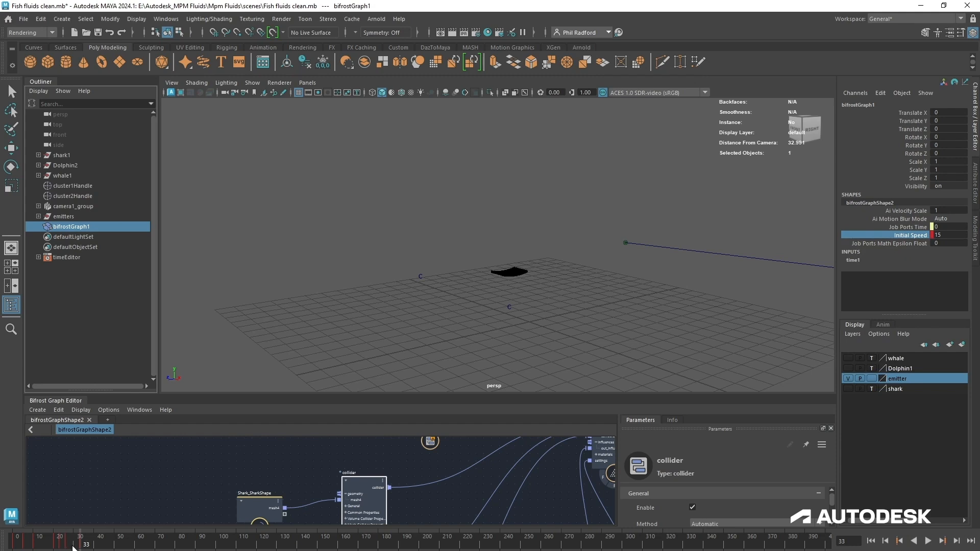
- Lower Initial Speed and key it at frame 37
left_click_drag(86, 548, 94, 547)
double_click(958, 234)
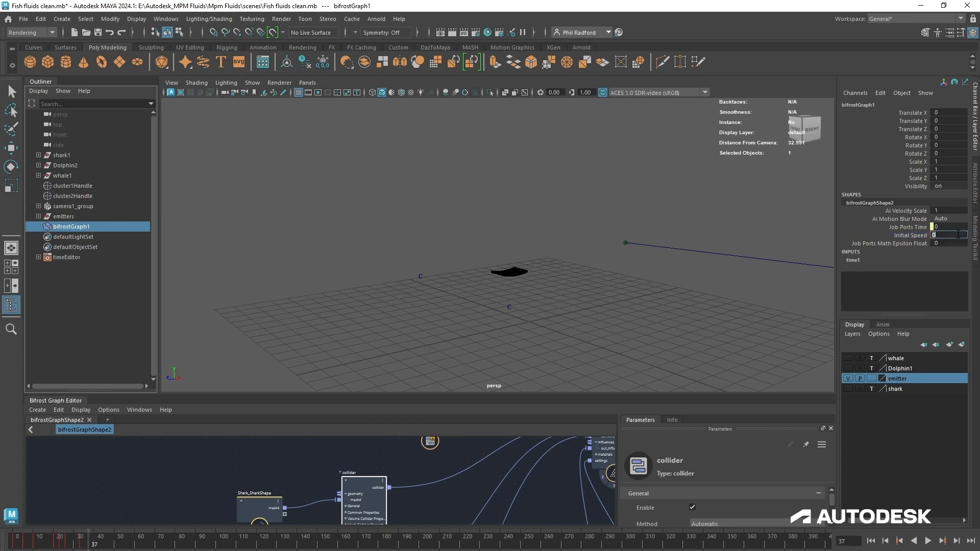
right_click(908, 234)
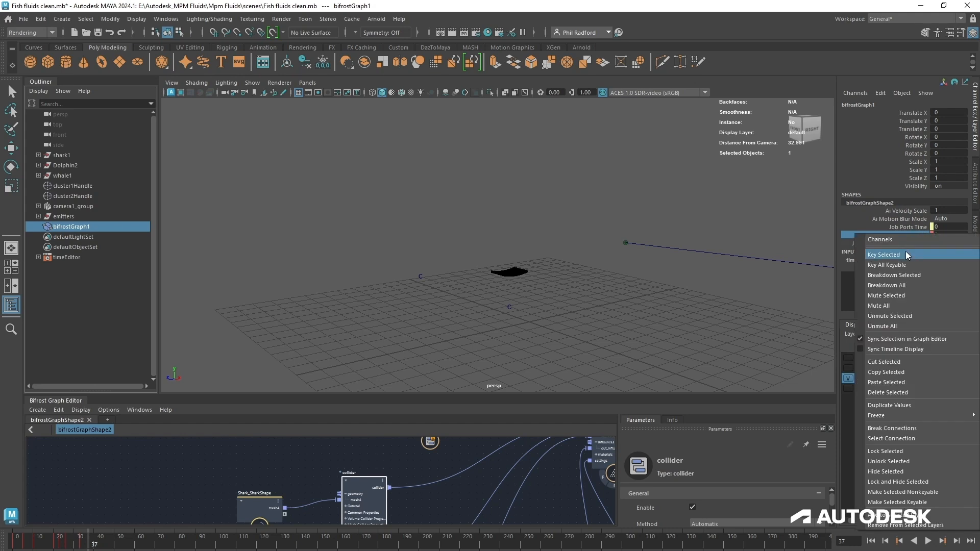
left_click(905, 251)
- Set Initial Speed to 10 and key it at frame 41
left_click_drag(104, 542, 97, 545)
double_click(939, 235)
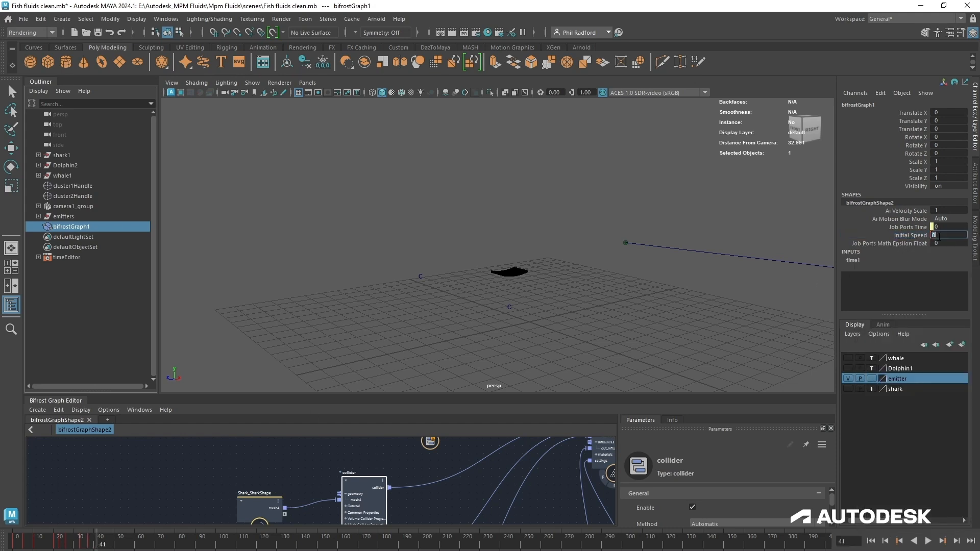
type("10")
key("Return")
right_click(908, 234)
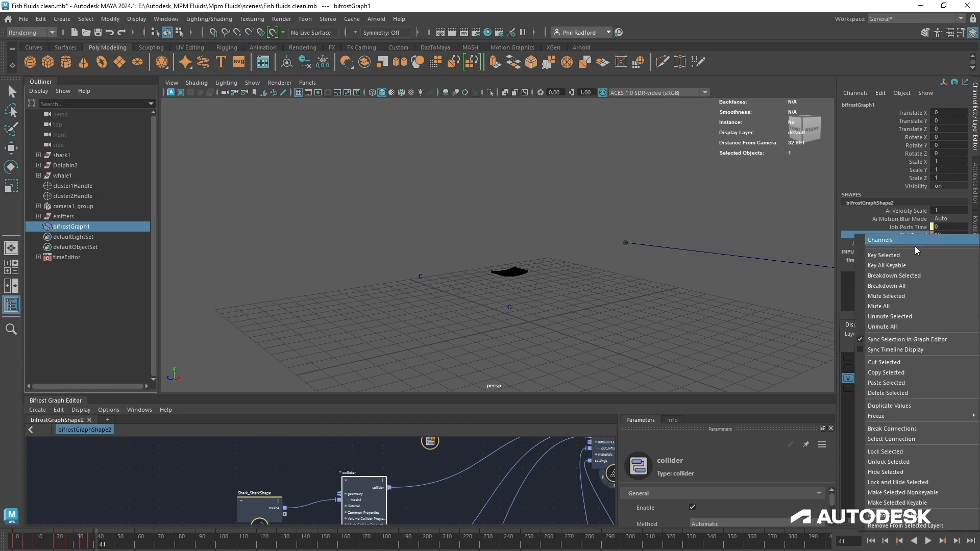
left_click(905, 251)
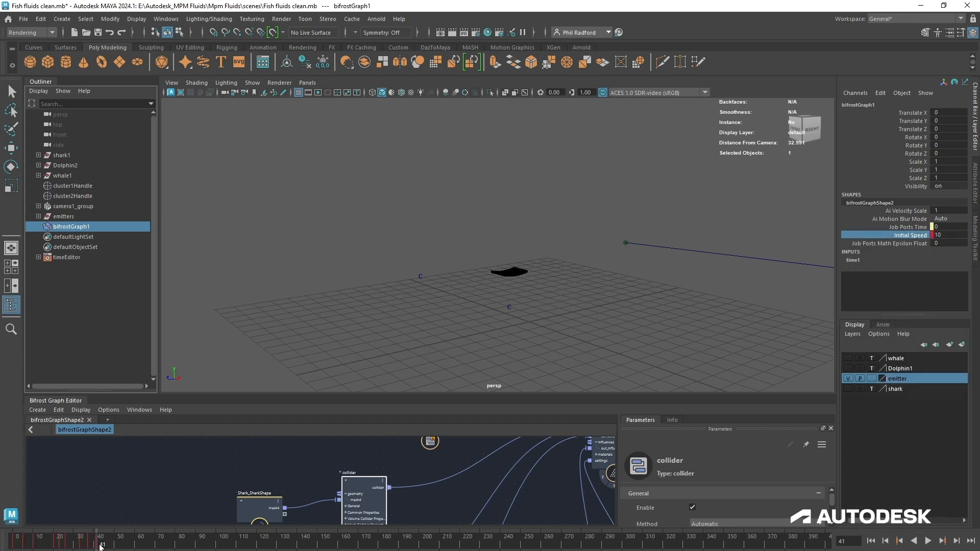
- Copy the Initial Speed keys from frames 0 to 41 and paste-connect them at frame 44
right_click(101, 547)
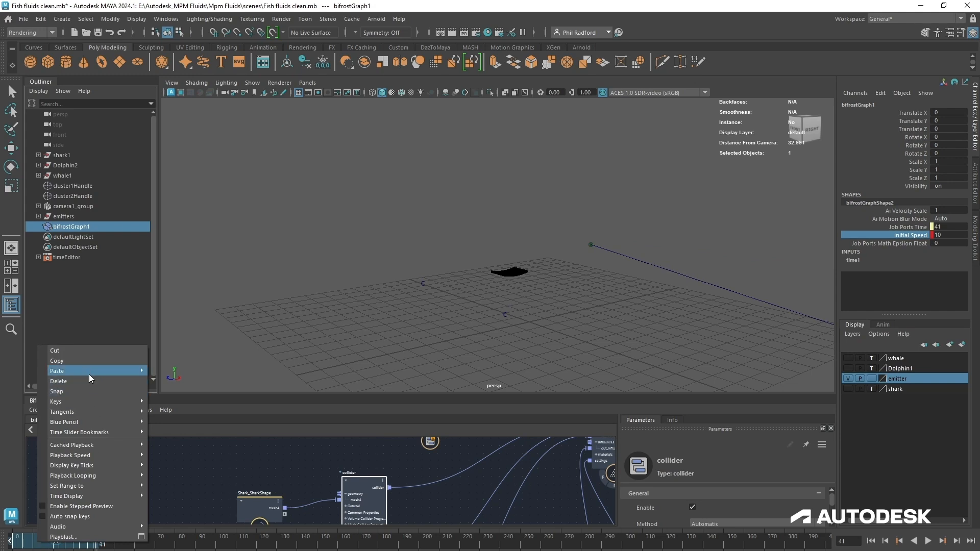
left_click(88, 361)
key("alt+v")
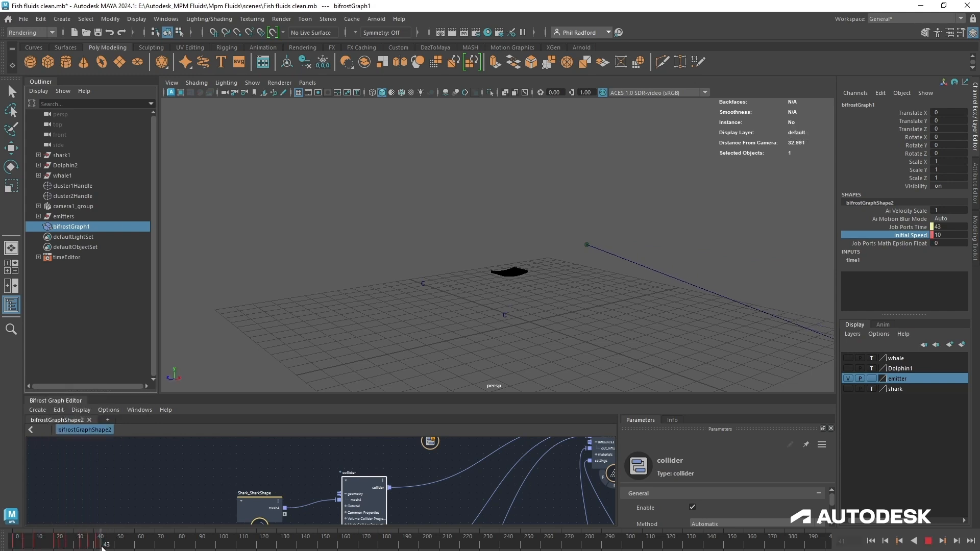
right_click(102, 546)
mouse_move(198, 377)
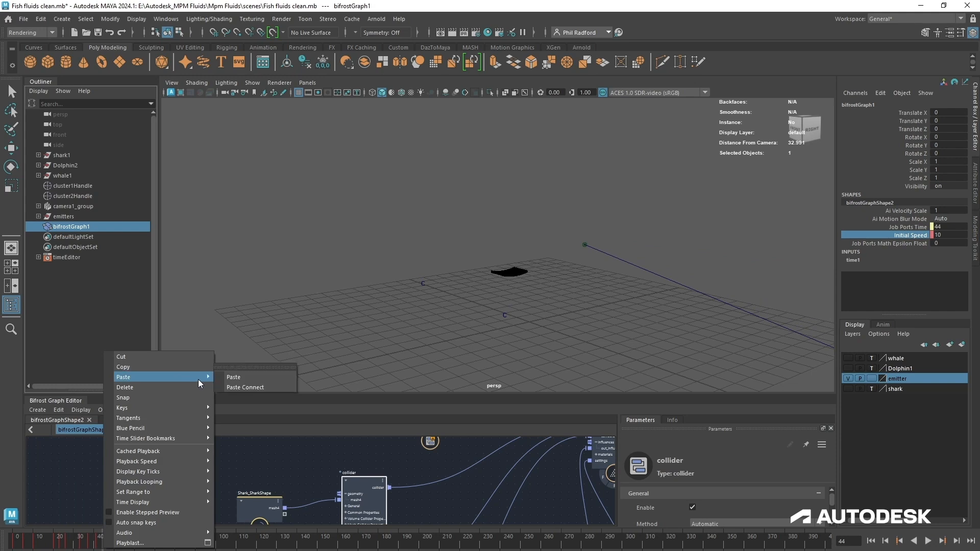
left_click(247, 386)
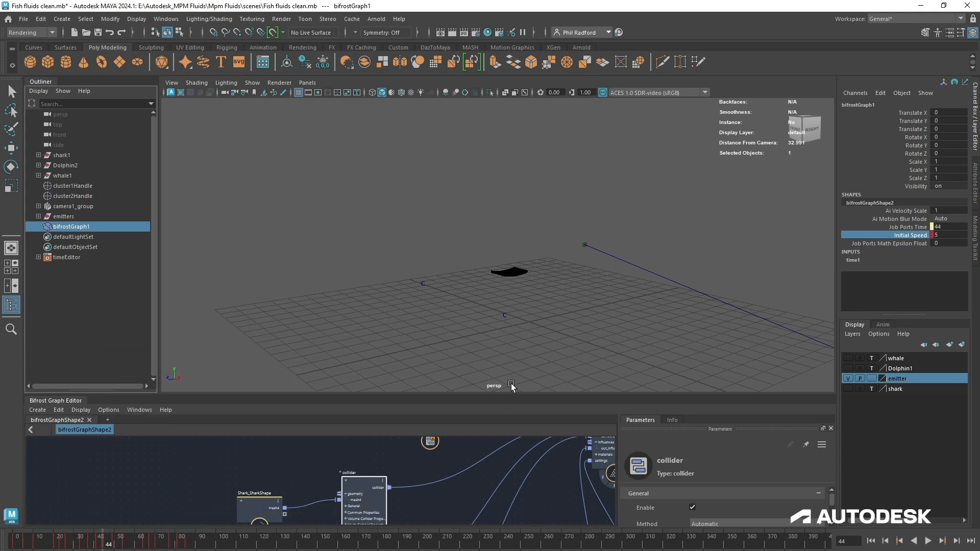
- Enlarge the Bifrost graph area and delete the pasted Initial Speed keys lying beyond frame 80
left_click_drag(513, 394, 514, 346)
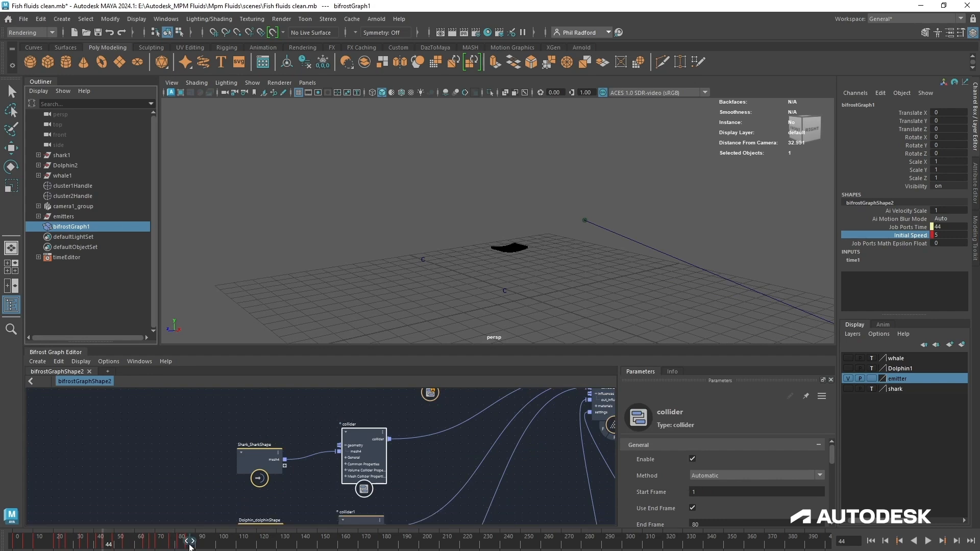
mouse_move(188, 544)
left_mouse_down("shift")
mouse_move(171, 546)
mouse_move(182, 546)
left_mouse_up("shift")
right_click(172, 545)
left_click(230, 390)
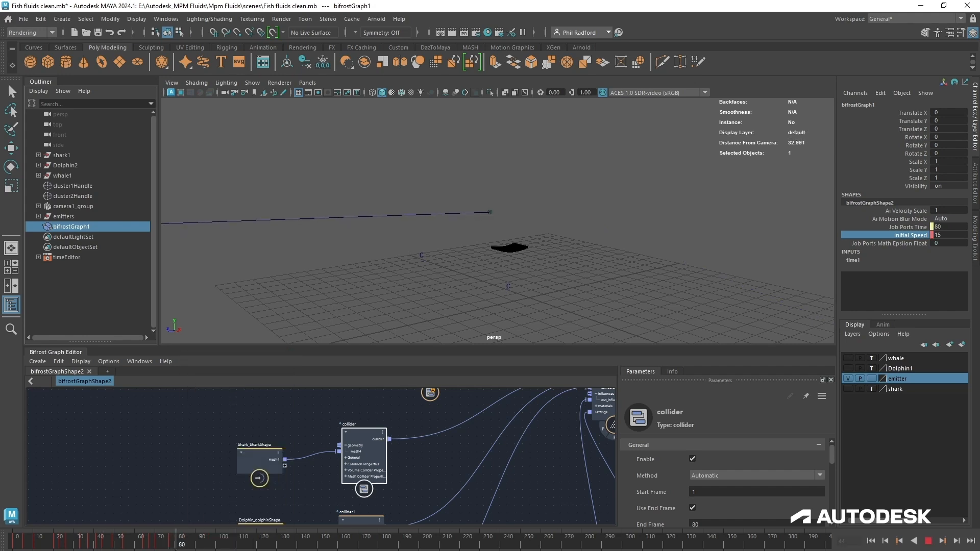
- Set Initial Speed to 1 and key it at frame 80
double_click(939, 236)
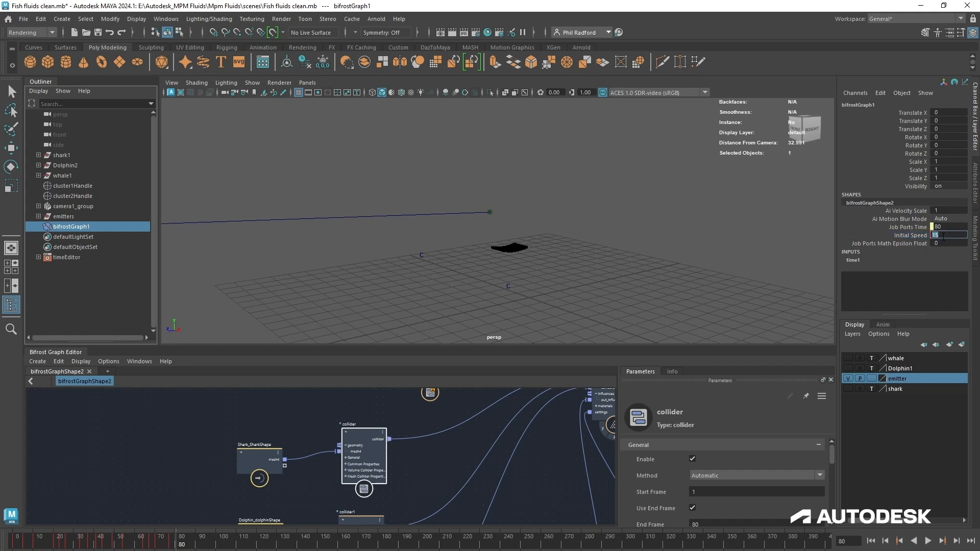
right_click(908, 234)
left_click(899, 257)
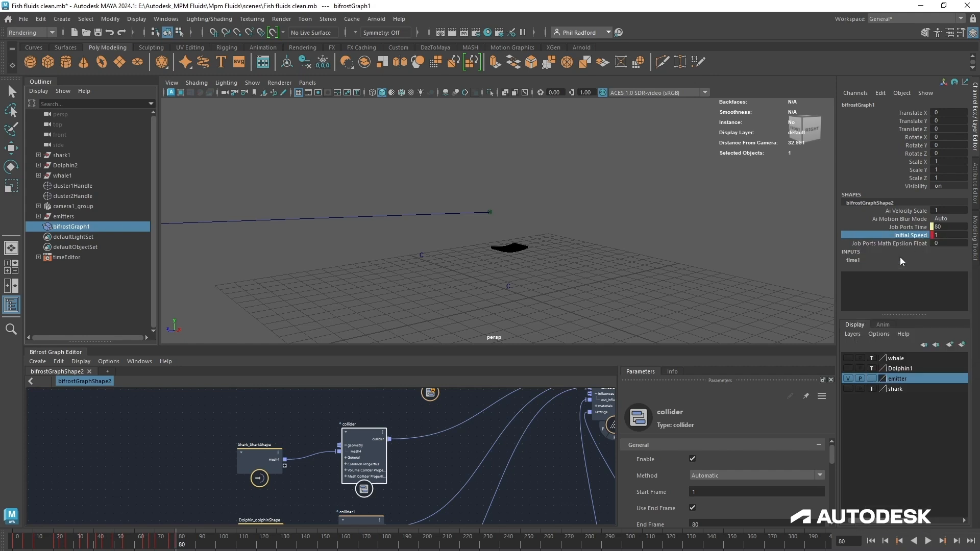
- Play the simulation from frame 0 to frame 125 to review the pulsing fluid
left_click(885, 544)
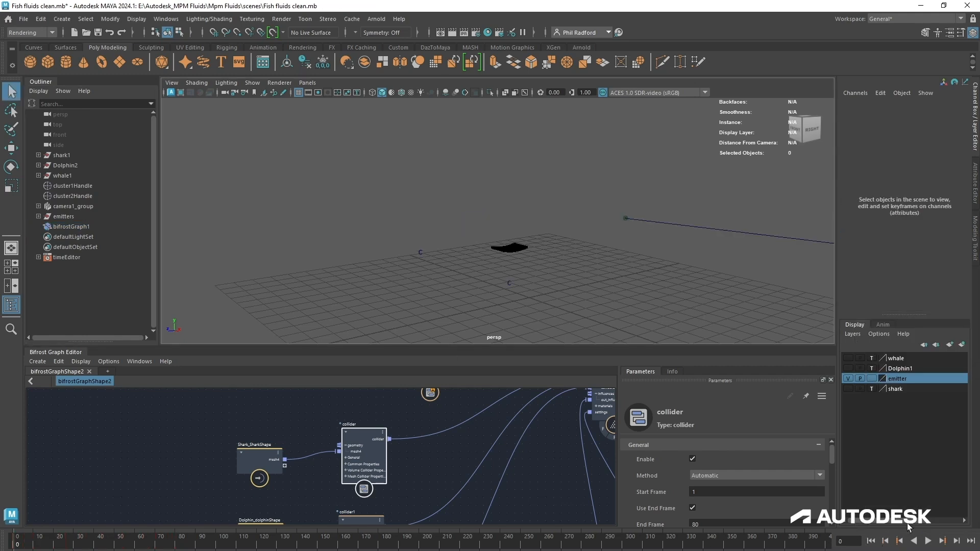
left_click(928, 541)
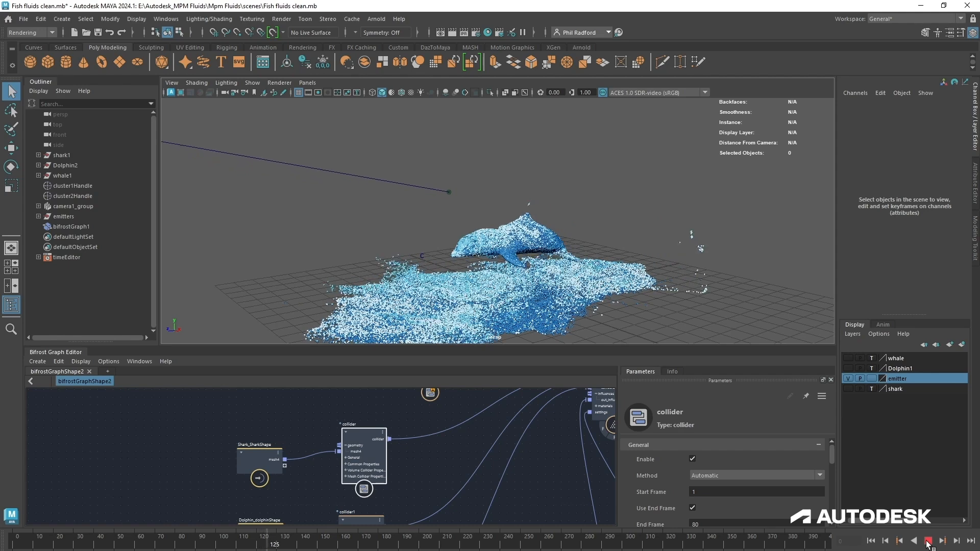
left_click(928, 541)
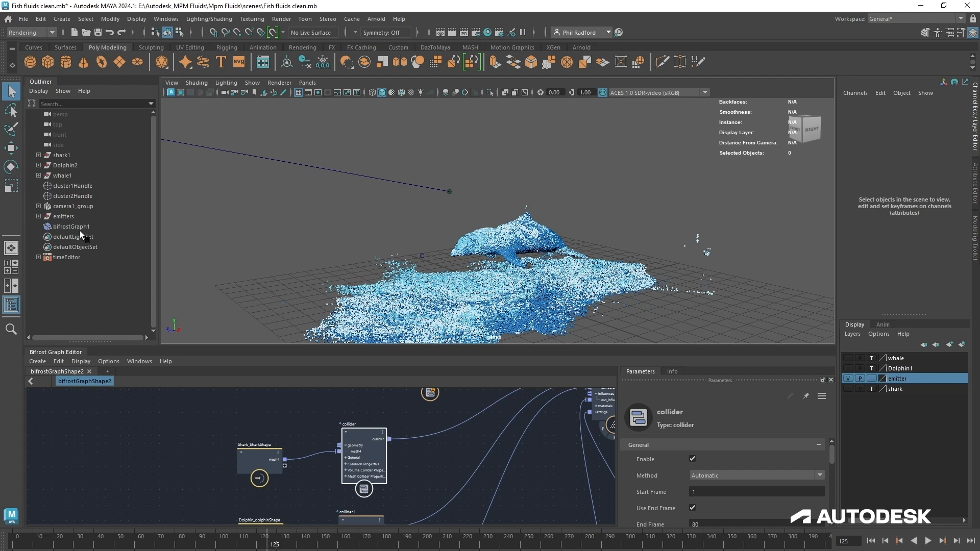
- Select bifrostGraph1 and key its Initial Speed at 1 on frame 125
left_click(72, 226)
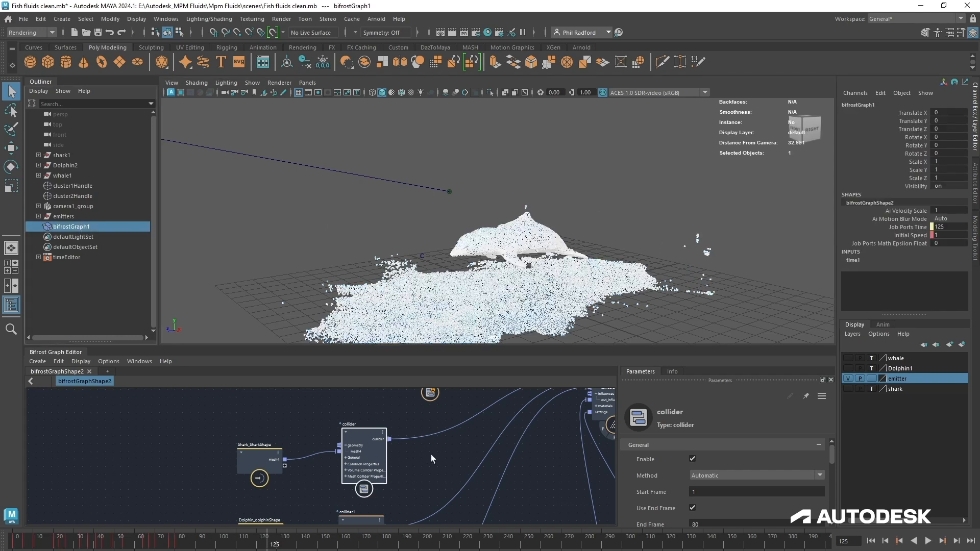
left_click(912, 235)
right_click(912, 235)
left_click(907, 256)
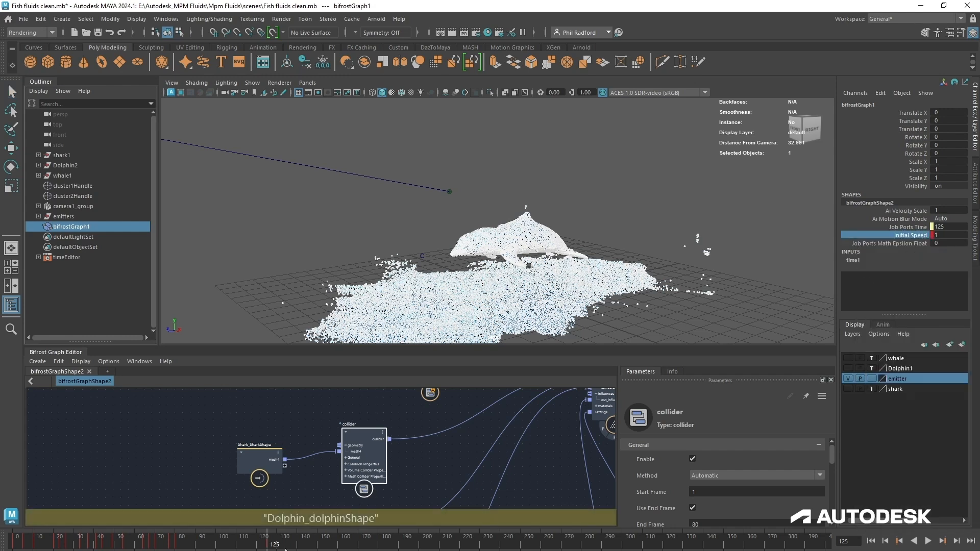
- Select the dolphin's collider1 node to check its start and end frames
middle_click_drag(402, 479, 373, 372, "alt")
left_click(347, 418)
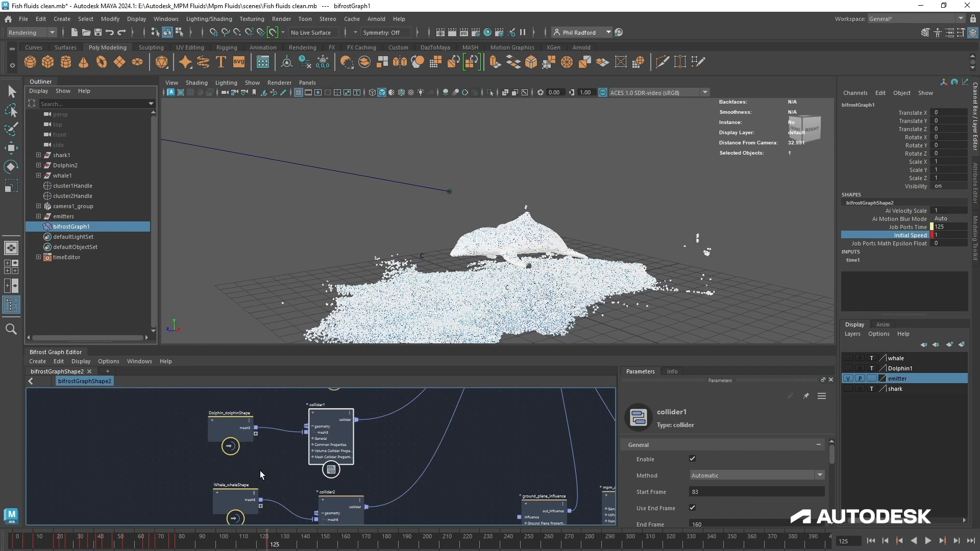
middle_click_drag(265, 454, 260, 523, "alt")
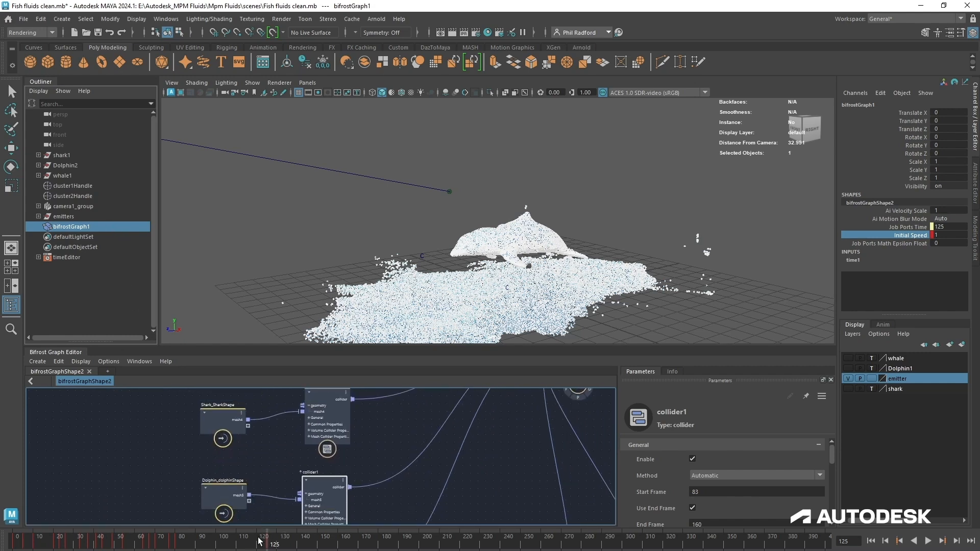
- Set Initial Speed to 5 and key it at frame 128
double_click(944, 235)
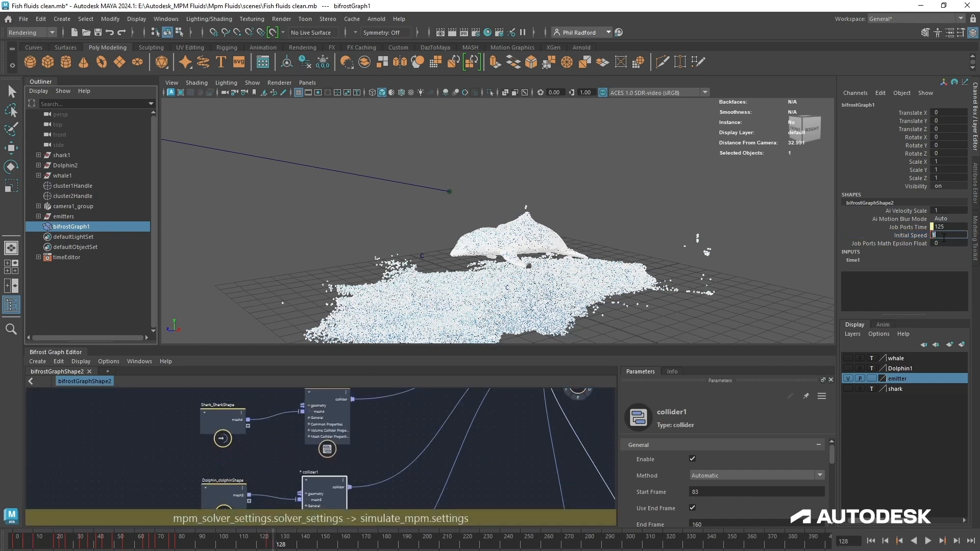
type("5")
left_click(905, 236)
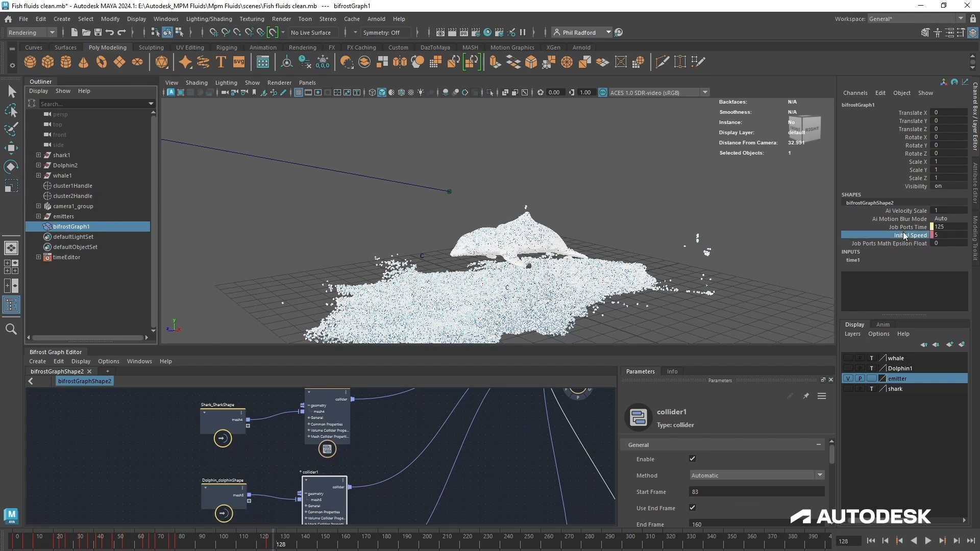
right_click(905, 237)
left_click(905, 254)
- Set Initial Speed to 2 and key it at frame 135
left_click_drag(269, 545, 287, 545)
left_click(947, 234)
type("2")
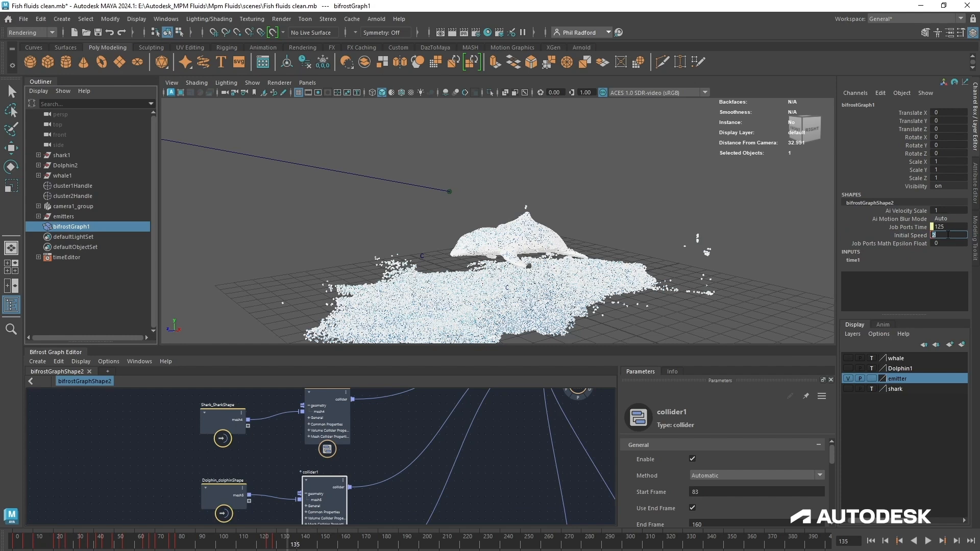
right_click(906, 235)
left_click(904, 255)
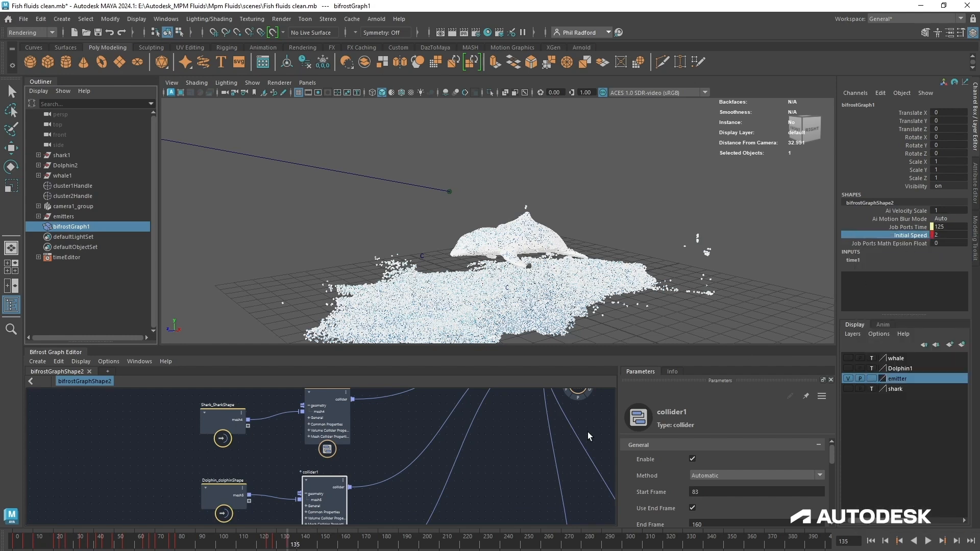
- Set Initial Speed to 6 and key it at frame 140
left_click(299, 544)
left_click(951, 234)
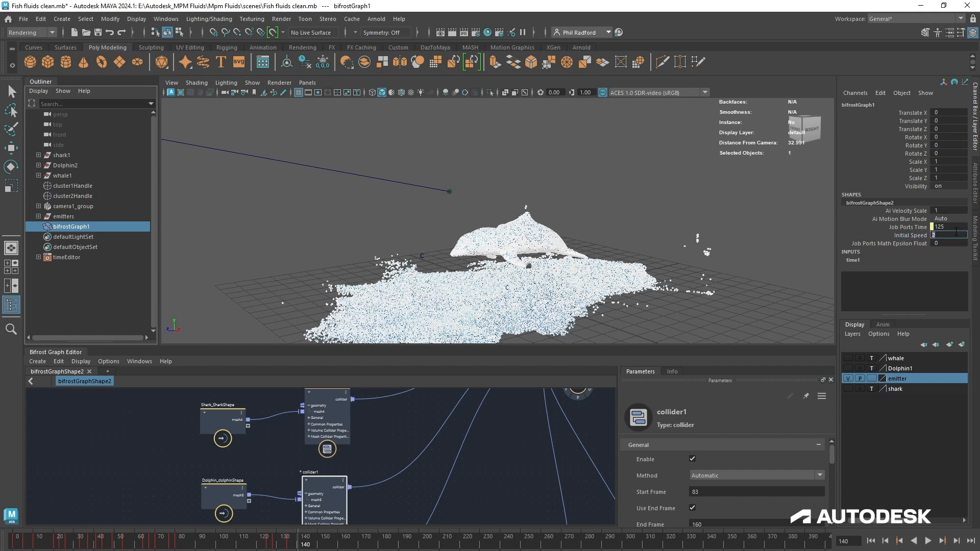
type("6")
right_click(907, 235)
left_click(904, 255)
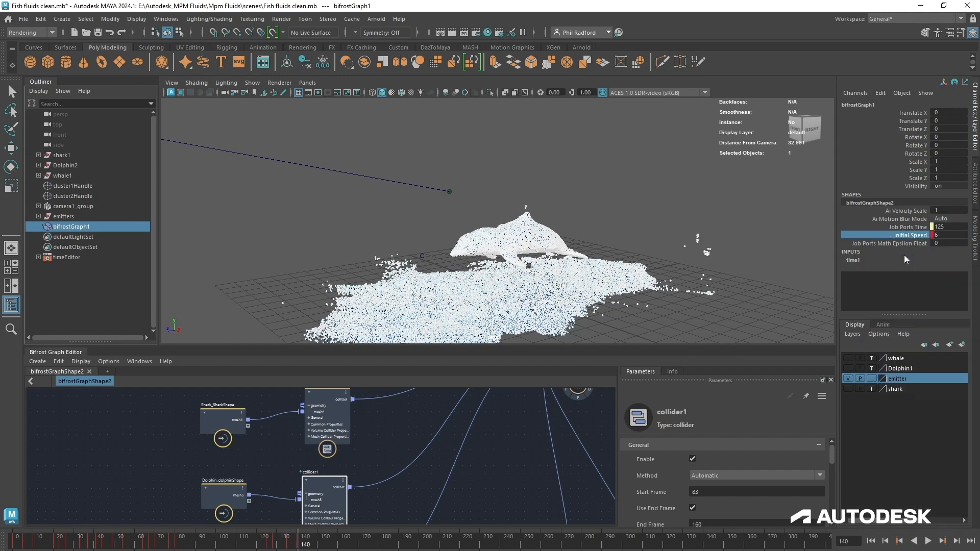
- Set Initial Speed to 1 and key it at frame 146
left_click_drag(302, 545, 317, 547)
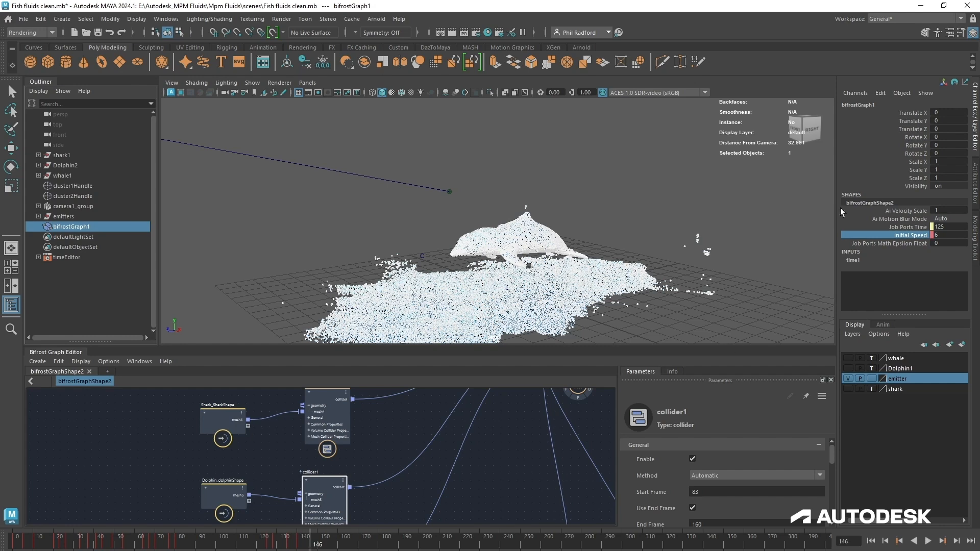
left_click(954, 234)
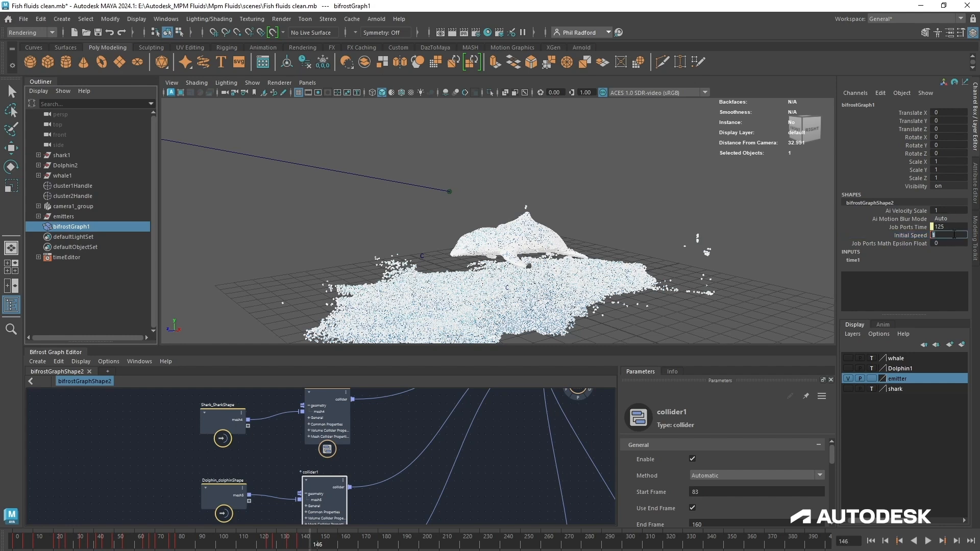
type("1")
right_click(915, 235)
left_click(909, 253)
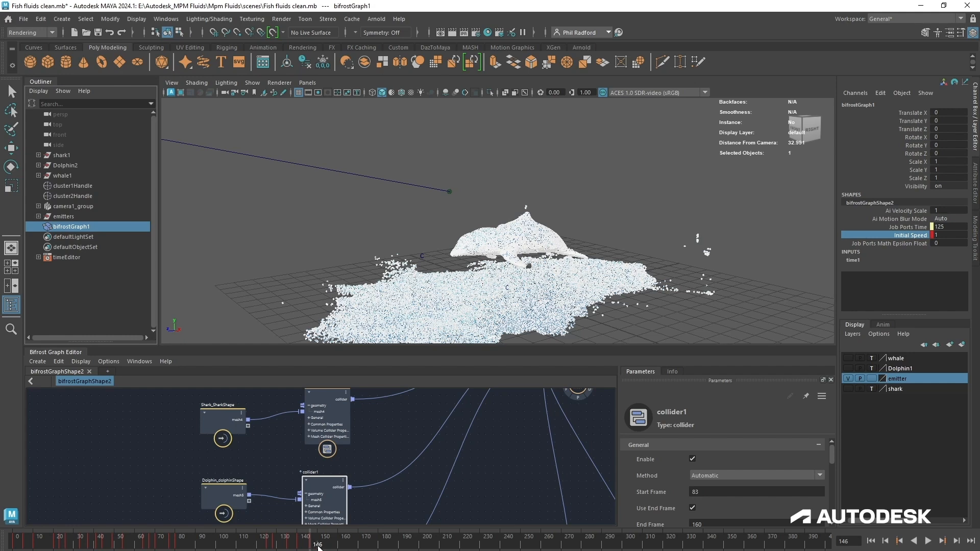
- Key Initial Speed at 1 on frame 152 and at 5 on frame 155
left_click_drag(317, 548, 329, 545)
right_click(900, 235)
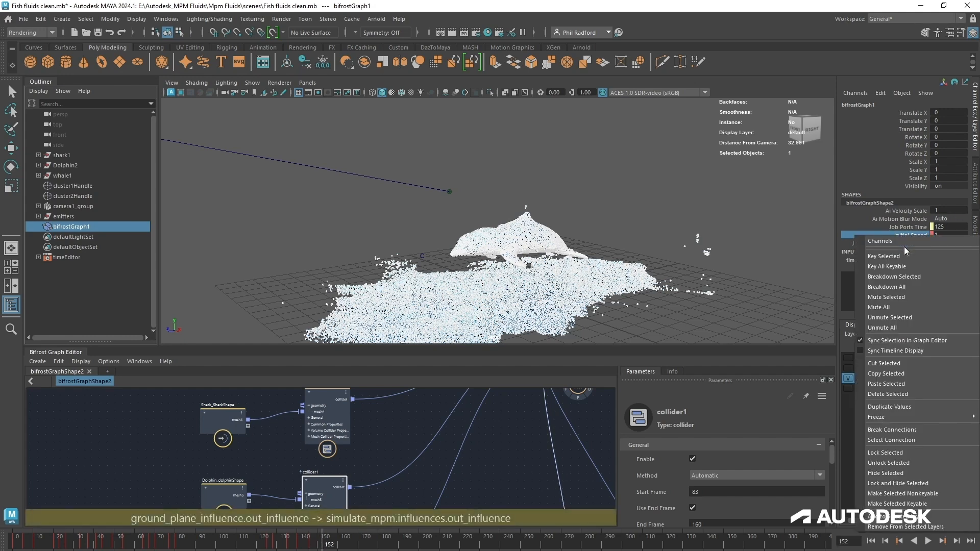
left_click(902, 257)
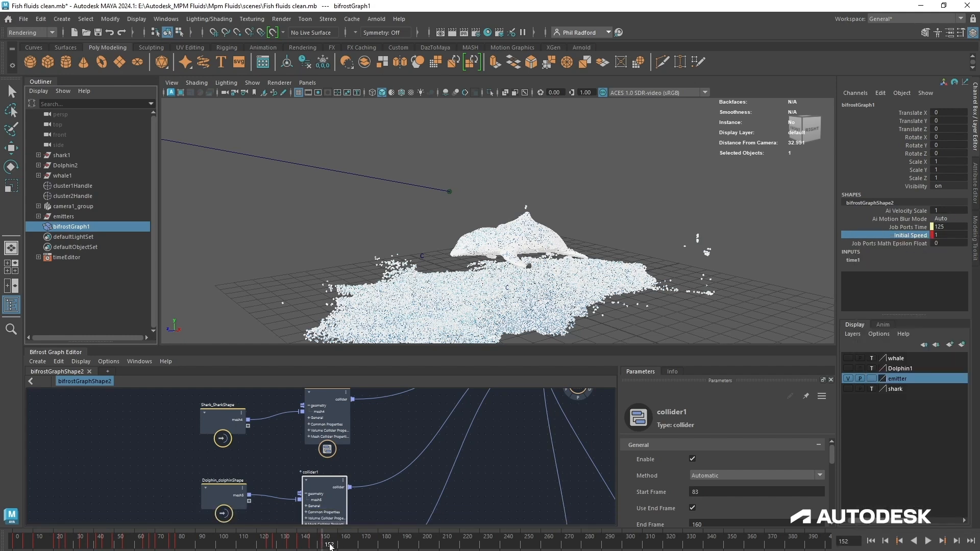
left_click_drag(330, 545, 336, 545)
double_click(960, 237)
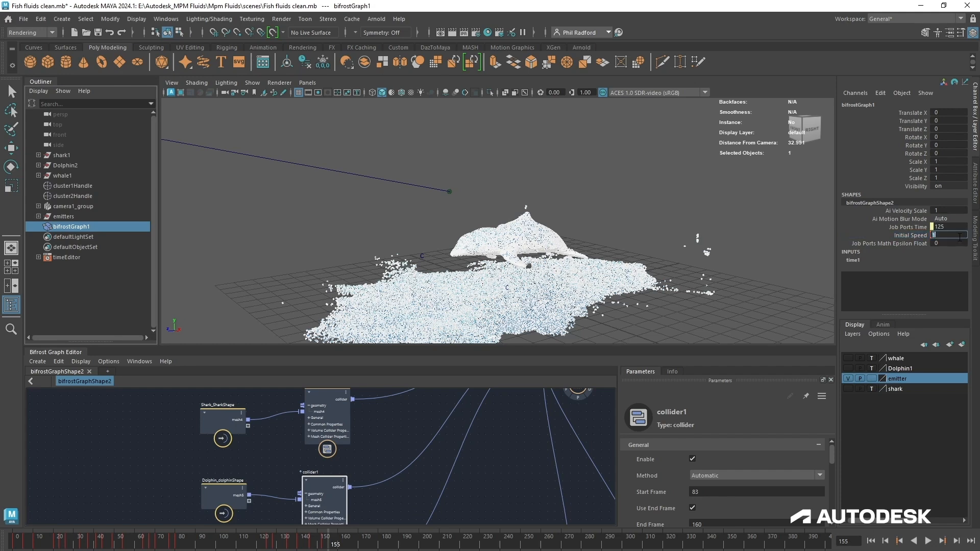
right_click(914, 236)
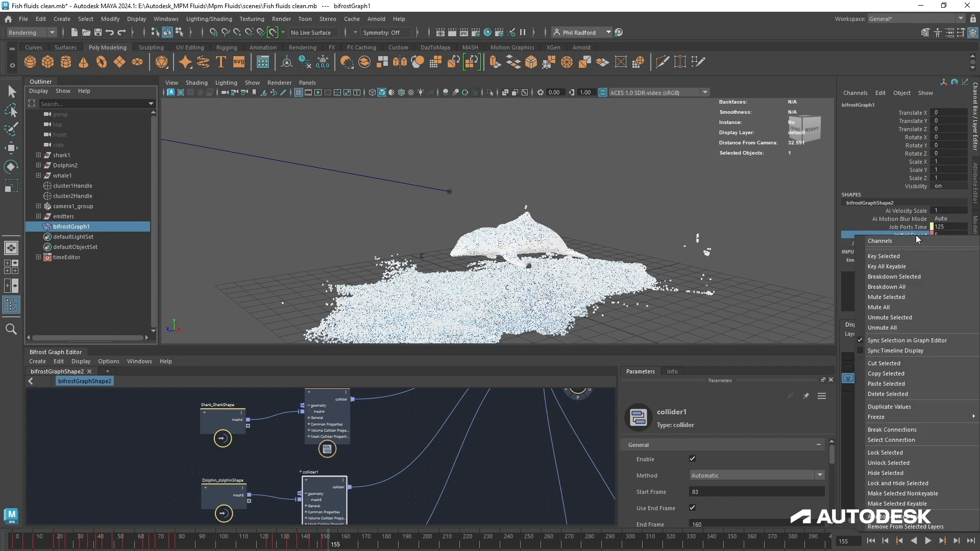
left_click(901, 255)
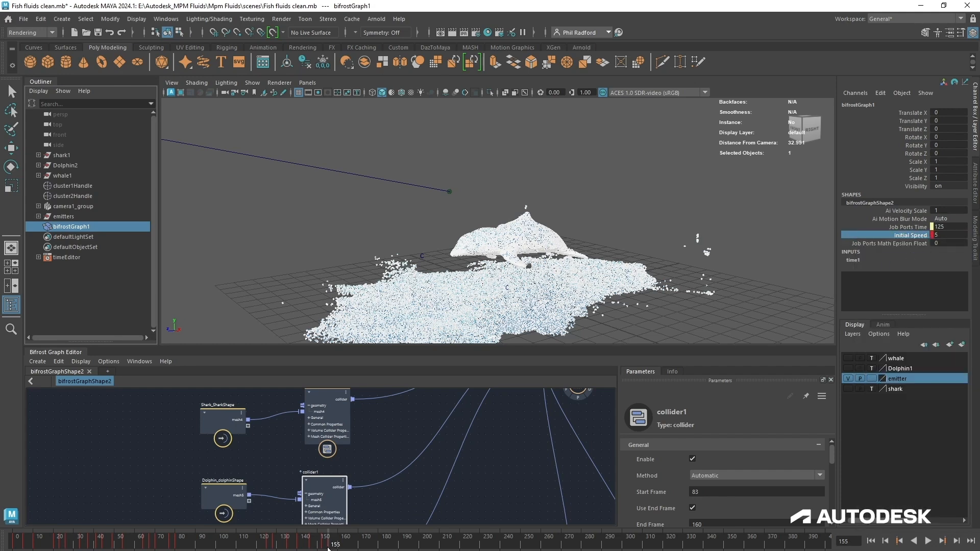
- Go to frame 160 and select the whale's collider2 node to check its start and end frames
key("alt+v")
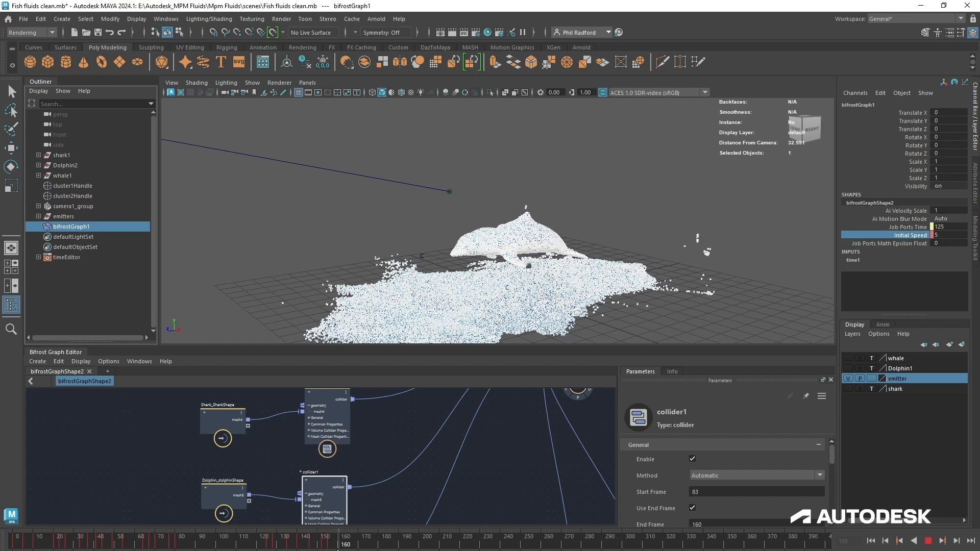
key("alt+v")
middle_click_drag(385, 493, 380, 434)
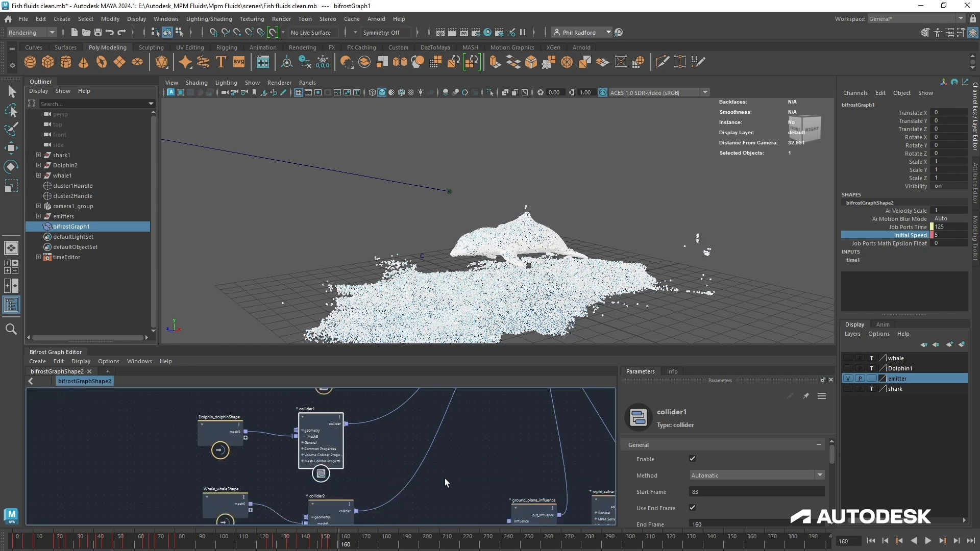
middle_click_drag(445, 478, 414, 471)
left_click(306, 502)
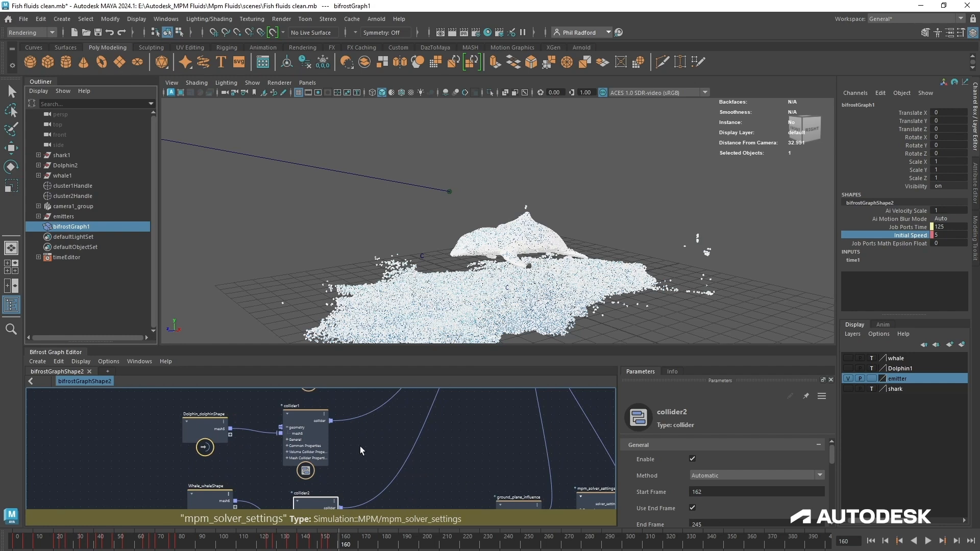
middle_click_drag(371, 437, 364, 505)
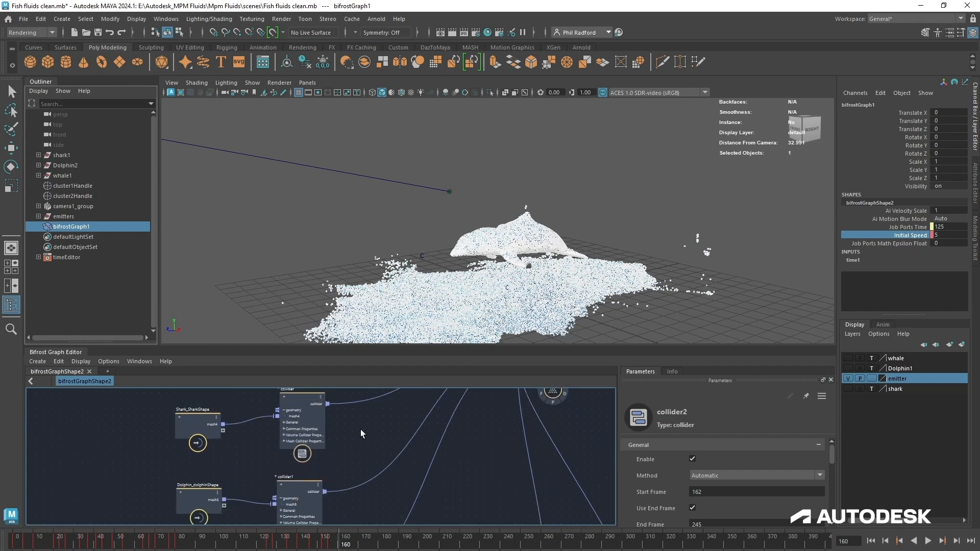
- Set Initial Speed to 1 and key it at frame 160
left_click(944, 236)
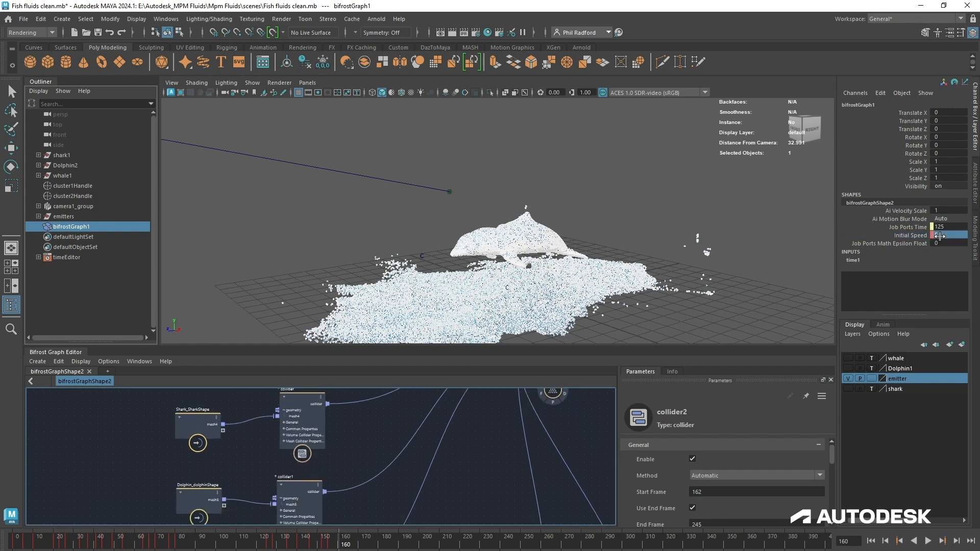
type("5")
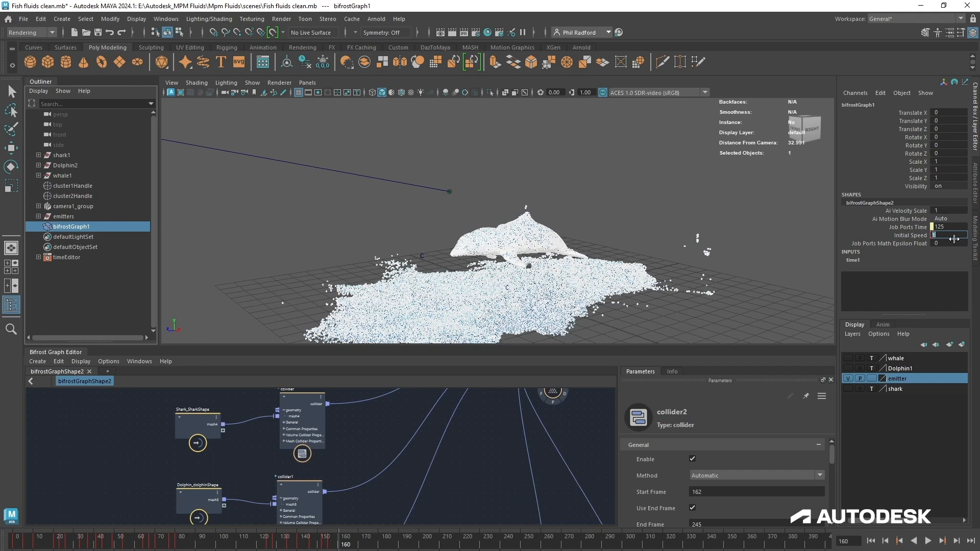
left_click(911, 236)
right_click(911, 235)
left_click(919, 254)
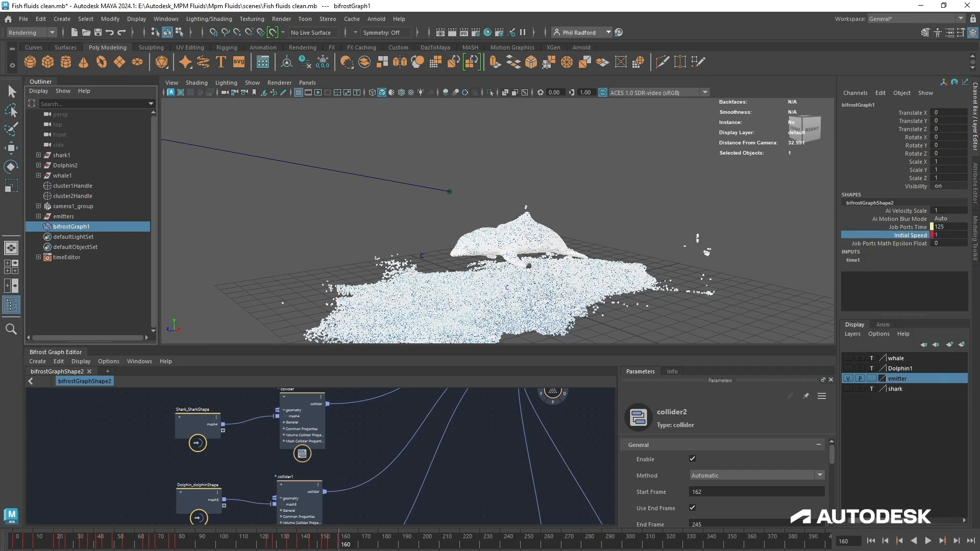
- Set Initial Speed to 15 and key it at frame 165
key("alt+v")
key("alt+v")
left_click(946, 235)
double_click(947, 234)
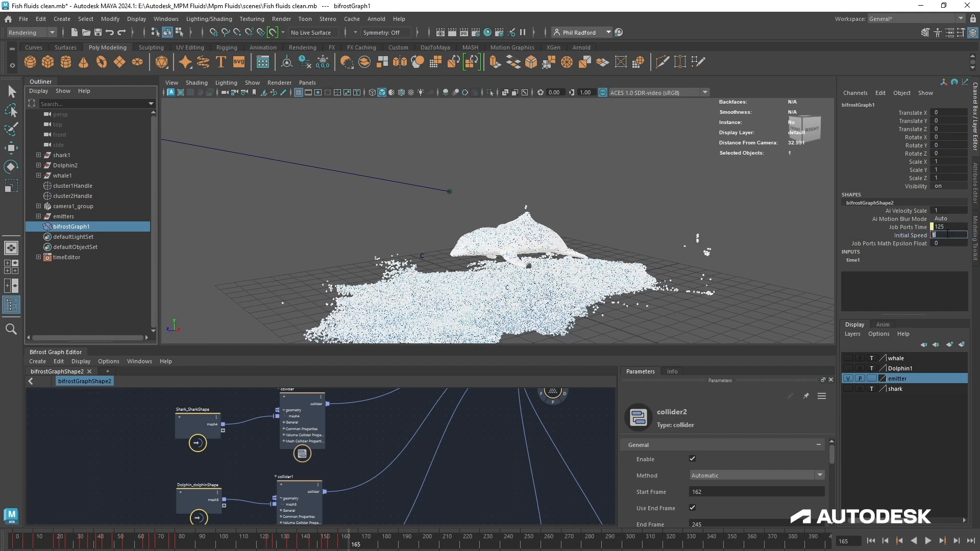
key("Return")
right_click(946, 235)
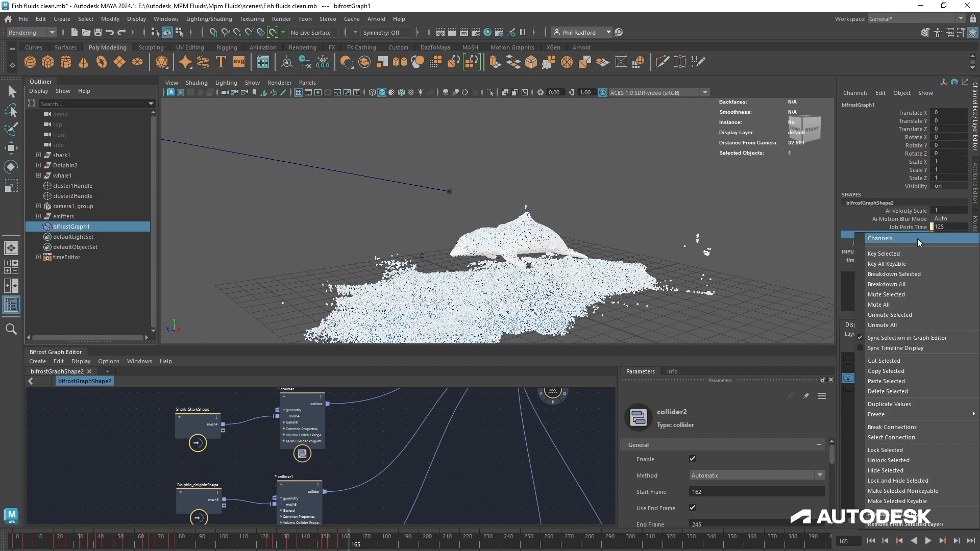
key("Escape")
- Add an Initial Speed key a few frames past frame 165 and another with value 20 at frame 174
key("alt+v")
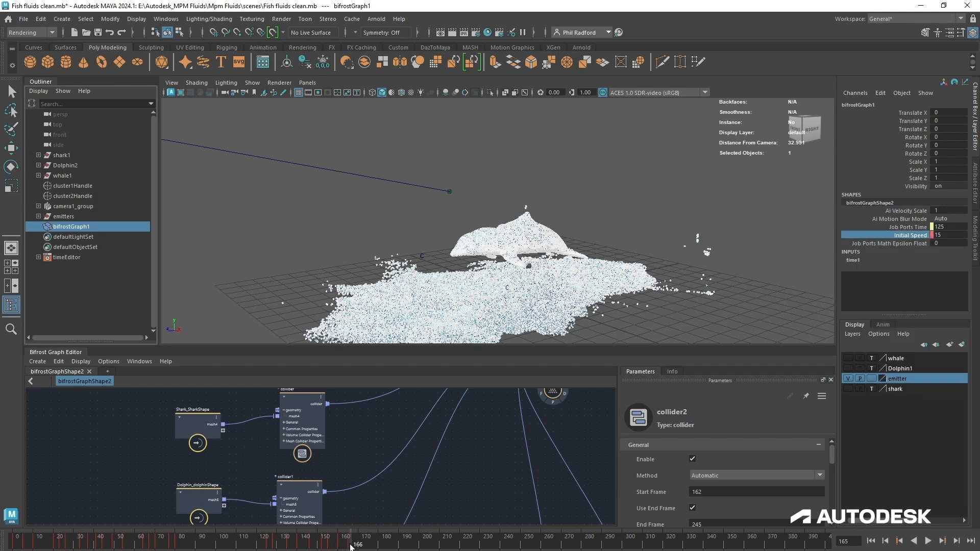
key("alt+v")
double_click(947, 235)
key("Return")
right_click(946, 234)
key("Escape")
double_click(953, 235)
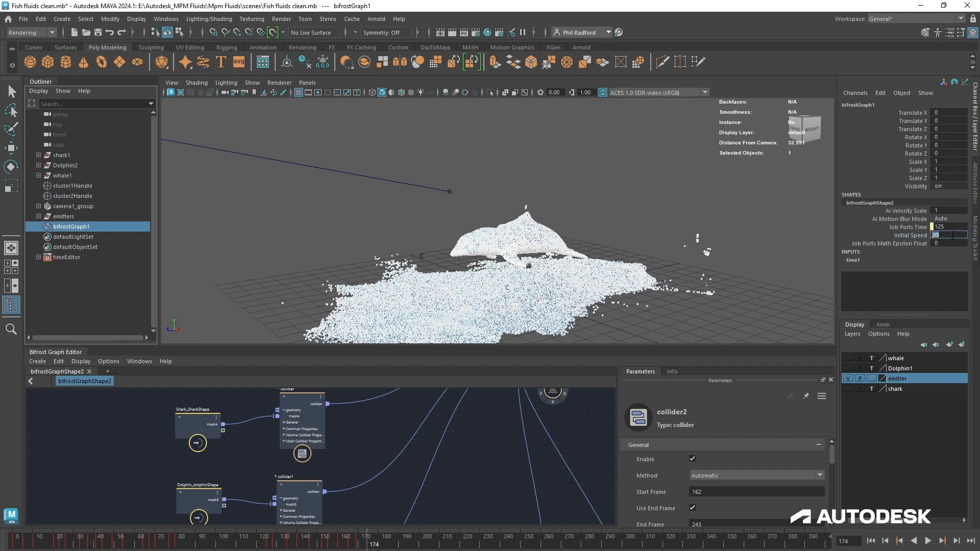
right_click(913, 235)
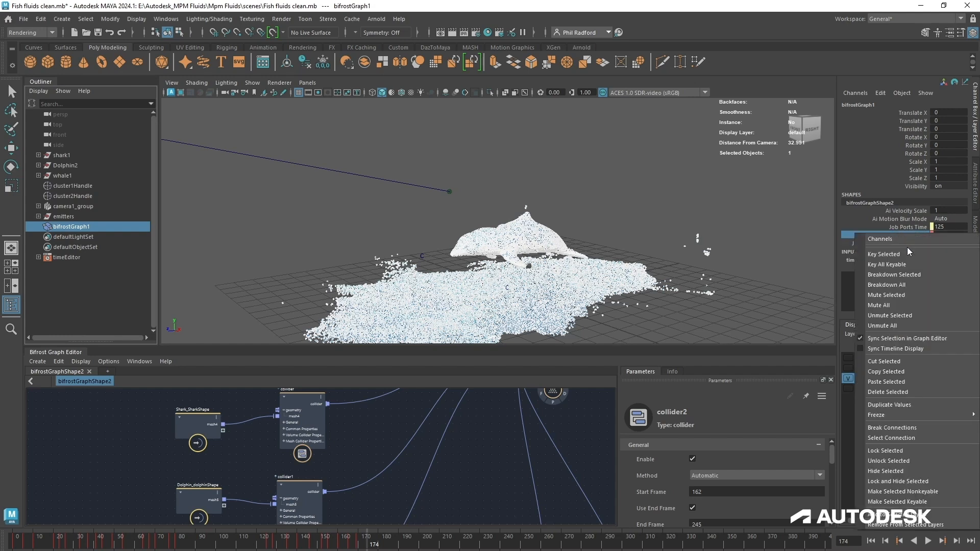
- Key Initial Speed at 0 on frame 181 and at 20 on frame 186
middle_click_drag(374, 544, 382, 543)
right_click(905, 237)
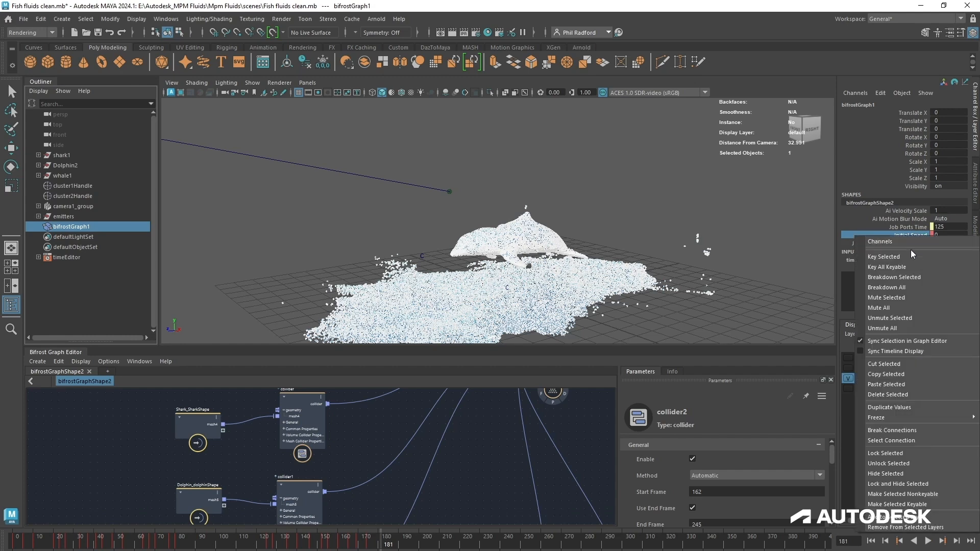
left_click_drag(390, 547, 394, 547)
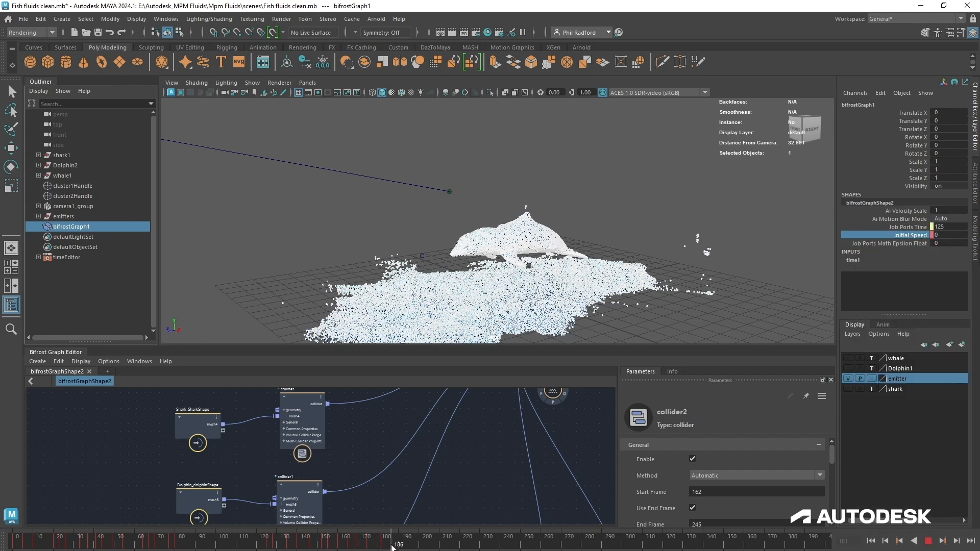
left_click(948, 233)
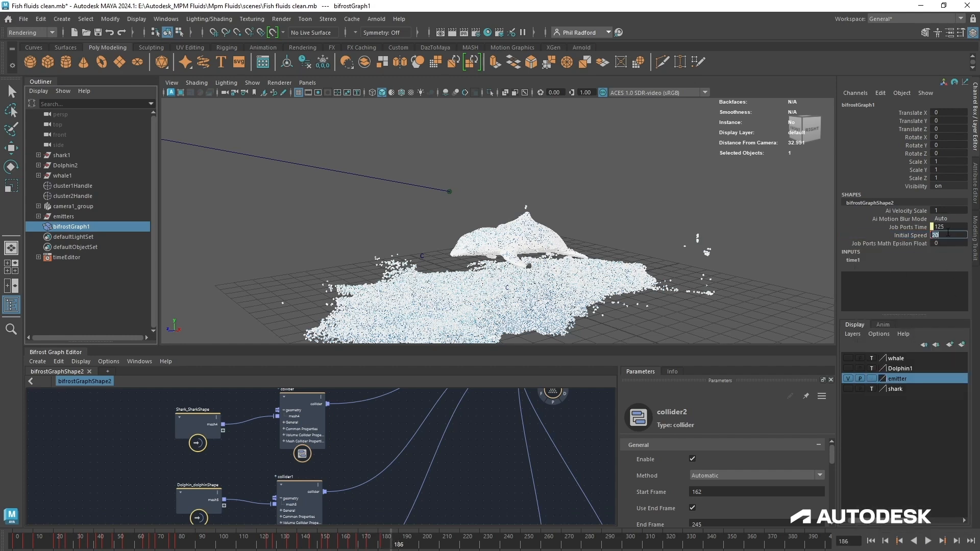
type("20")
left_click(908, 234)
right_click(910, 235)
left_click(889, 256)
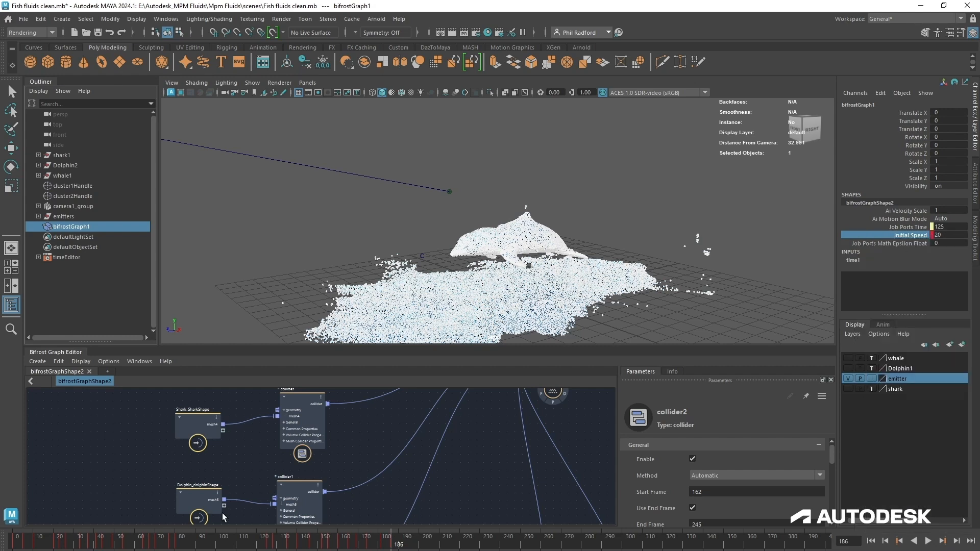
- Key the Bifrost graph's Initial Speed at 20 on frame 192
middle_click_drag(380, 503, 383, 429)
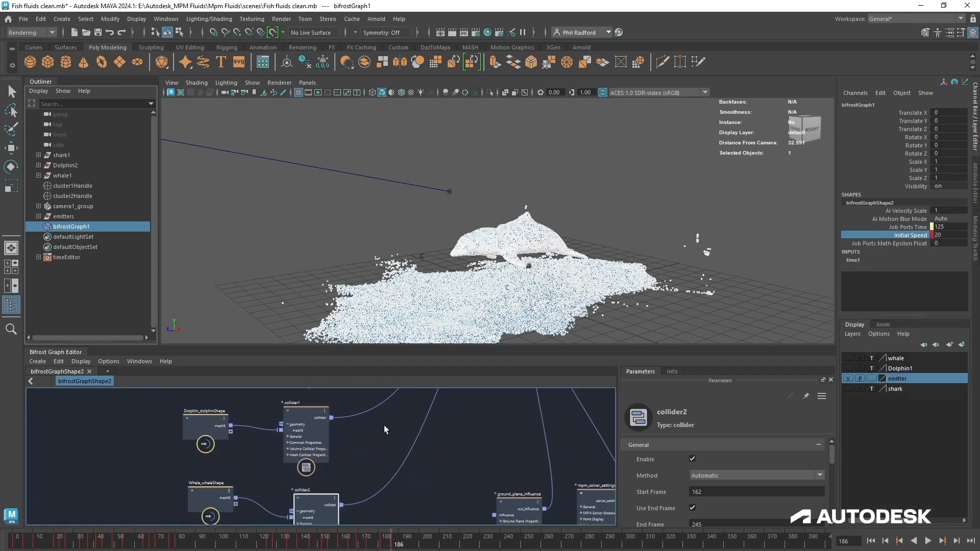
middle_click_drag(463, 437, 460, 498)
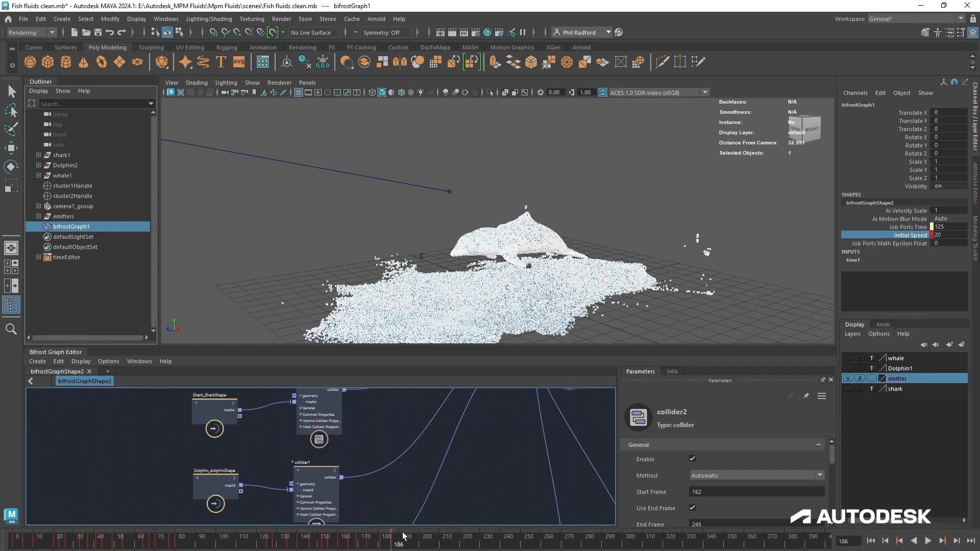
left_click(403, 545)
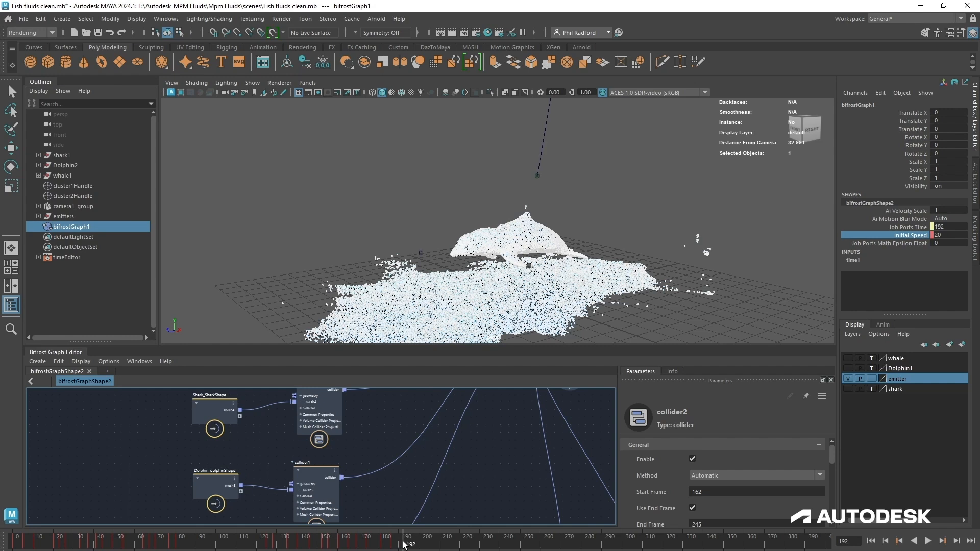
right_click(893, 234)
left_click(902, 255)
- Set the Bifrost graph's Initial Speed to 5 and key it on frames 196 and 201
left_click(419, 544)
double_click(950, 235)
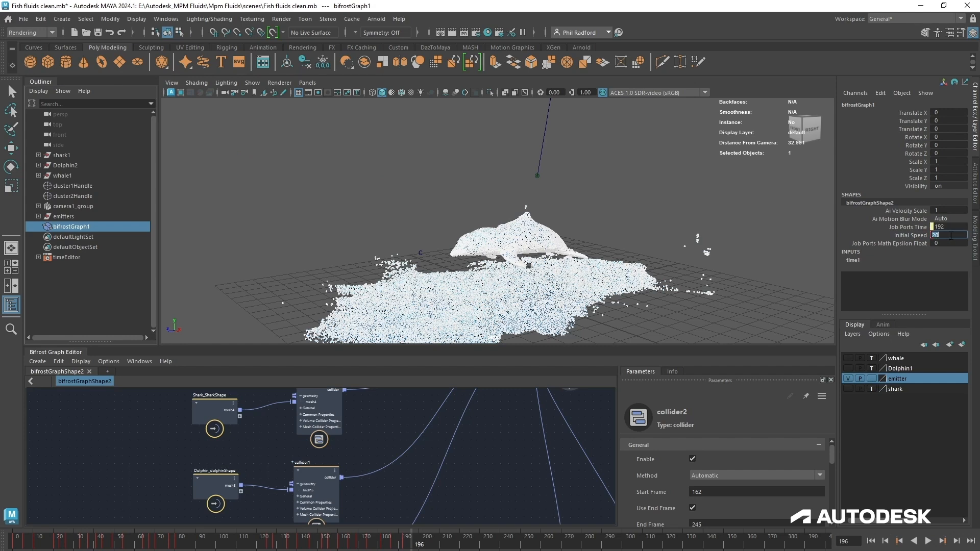
type("5")
key("Return")
right_click(919, 237)
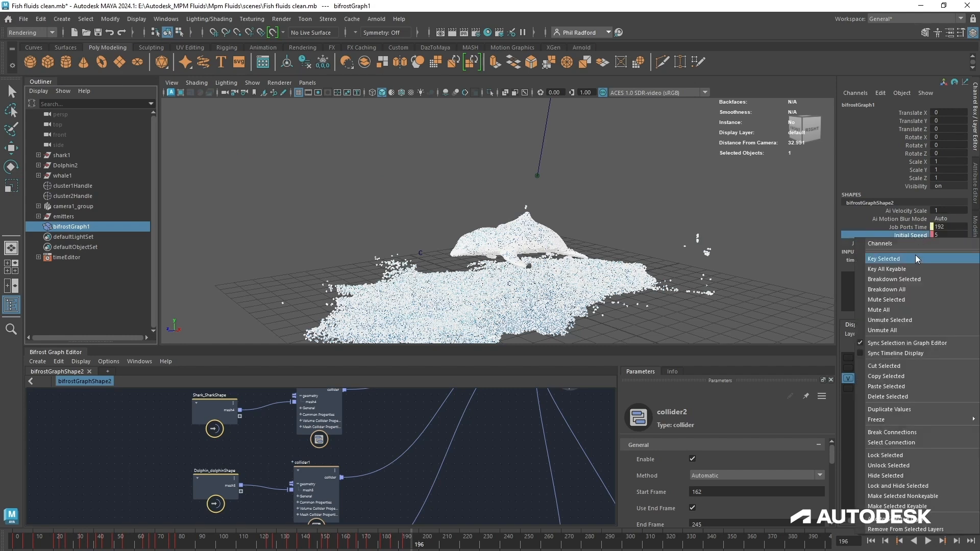
left_click(915, 255)
key("alt+v")
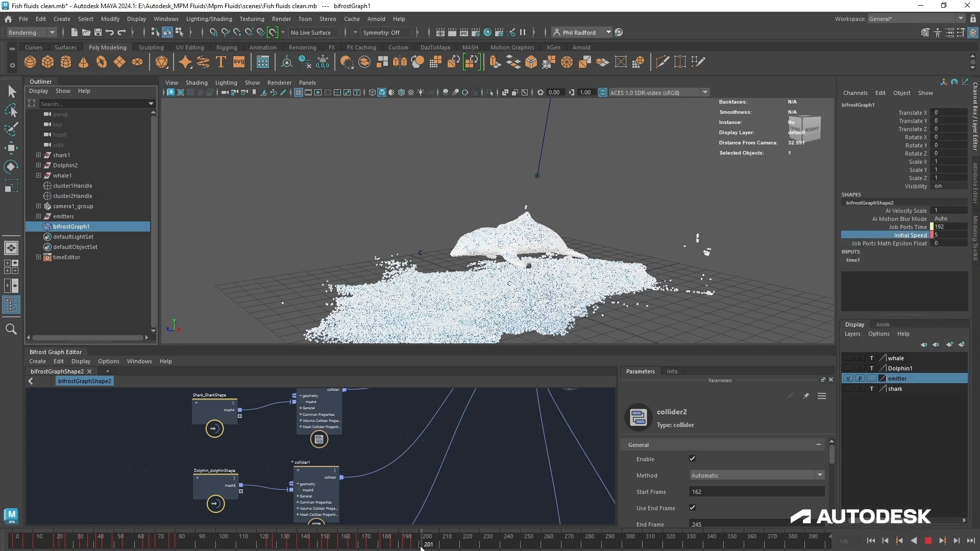
key("alt+v")
right_click(922, 237)
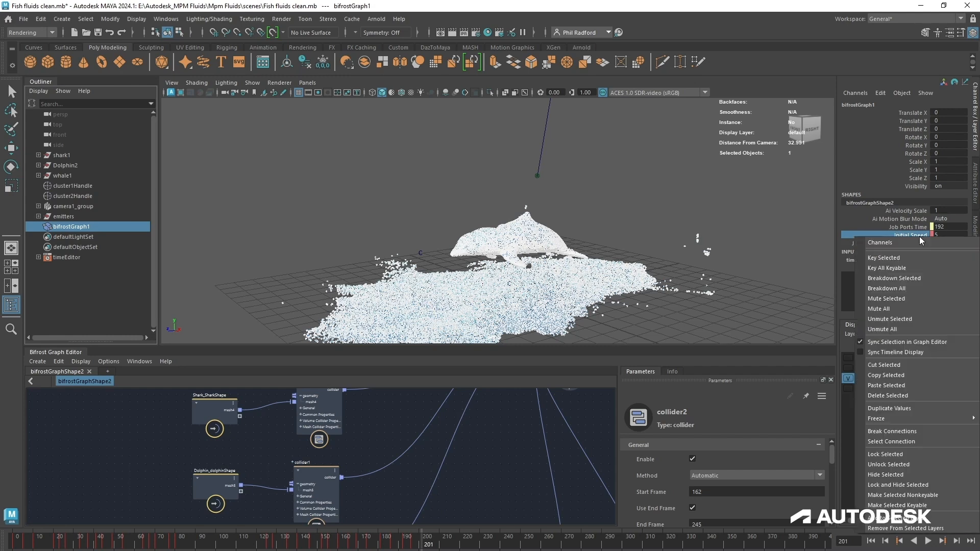
left_click(912, 259)
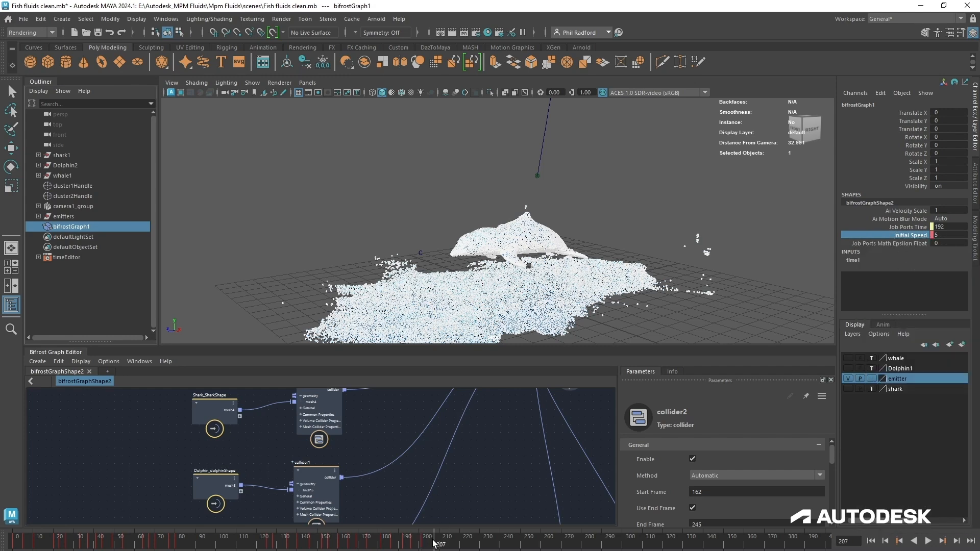
- Raise the Initial Speed to 20 and key it on frames 207 and 212
double_click(951, 235)
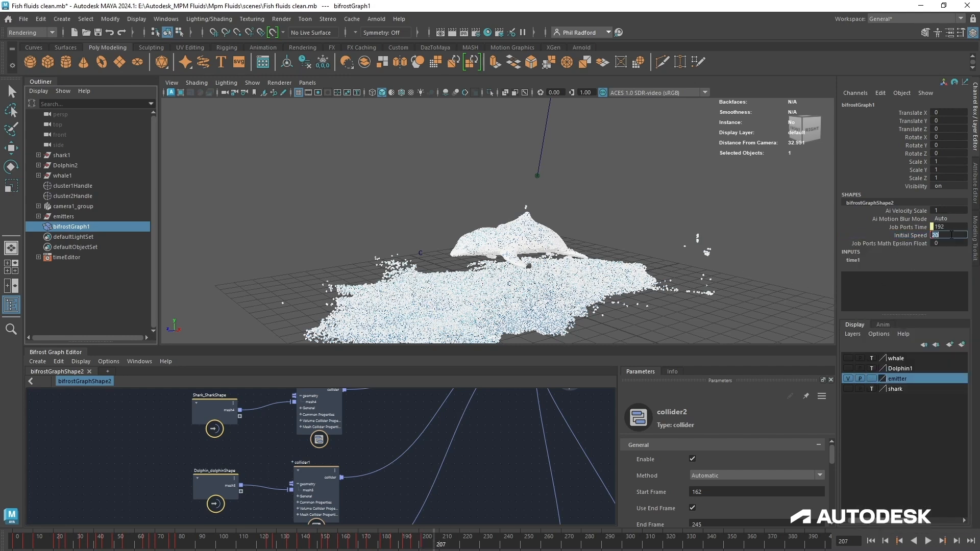
left_click(909, 235)
right_click(909, 234)
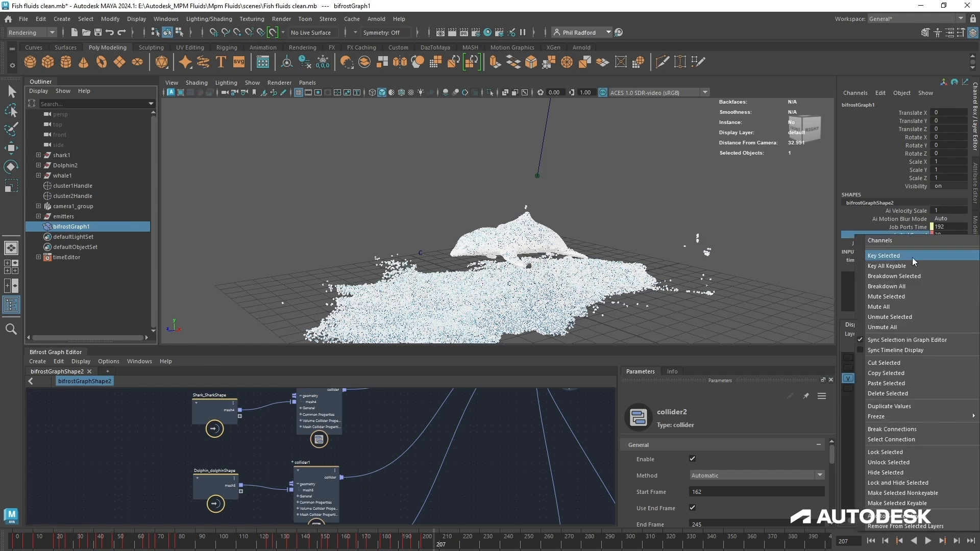
left_click(912, 257)
middle_click_drag(360, 507, 343, 475, "alt")
key("alt+v")
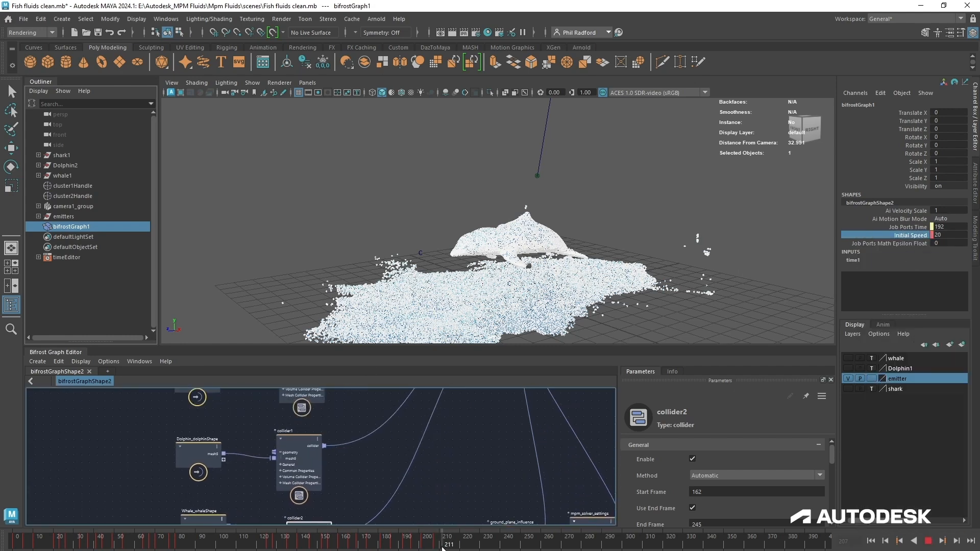
key("alt+v")
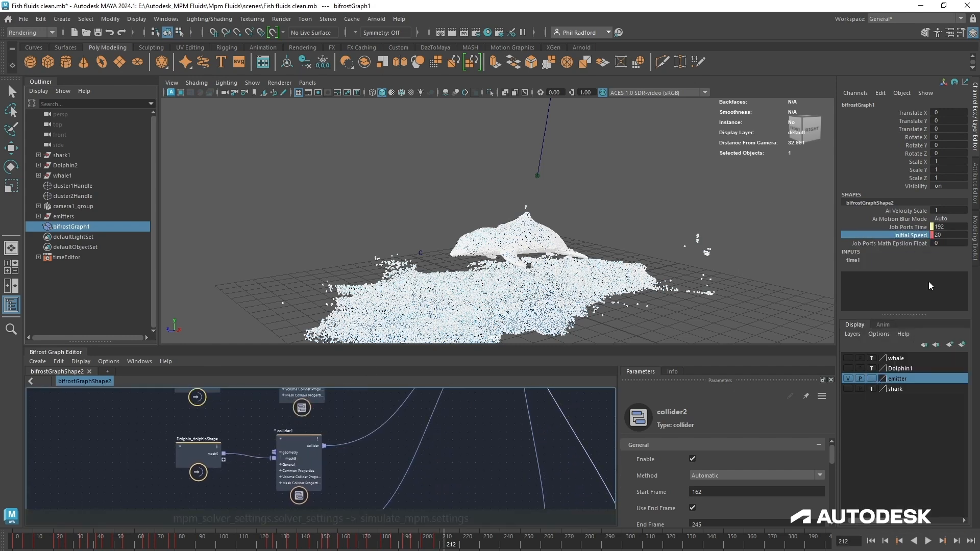
right_click(913, 238)
left_click(911, 258)
- Set the Initial Speed to 10 and key it on frames 217 and 223
left_click(462, 545)
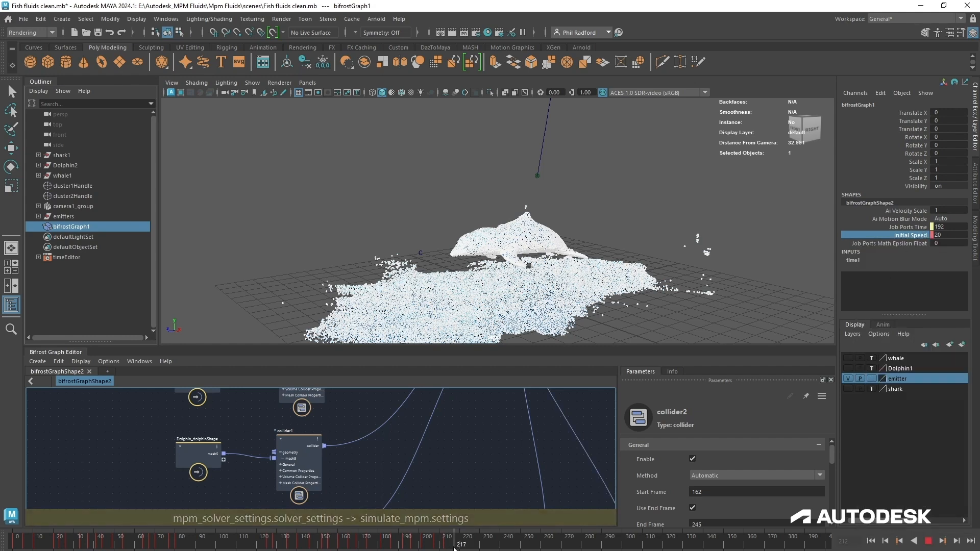
double_click(952, 236)
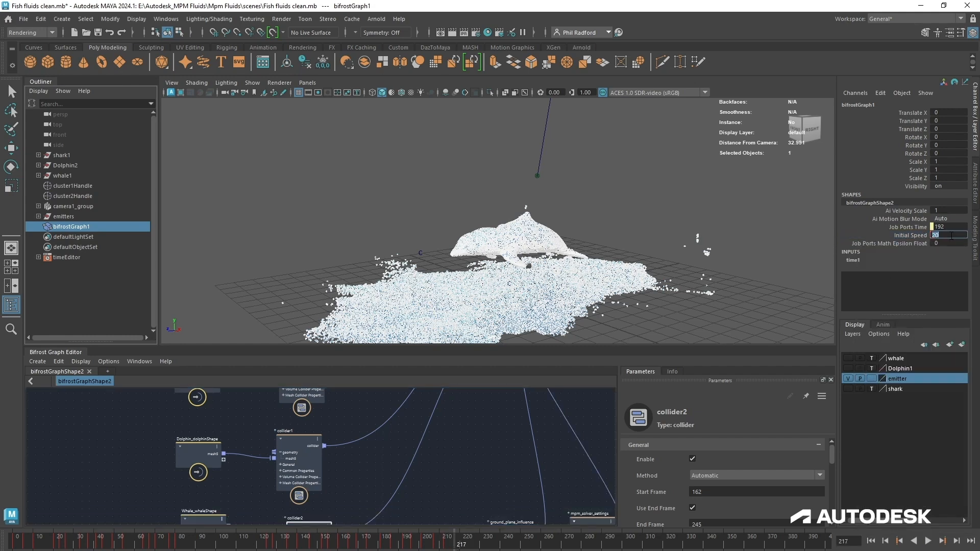
left_click(912, 235)
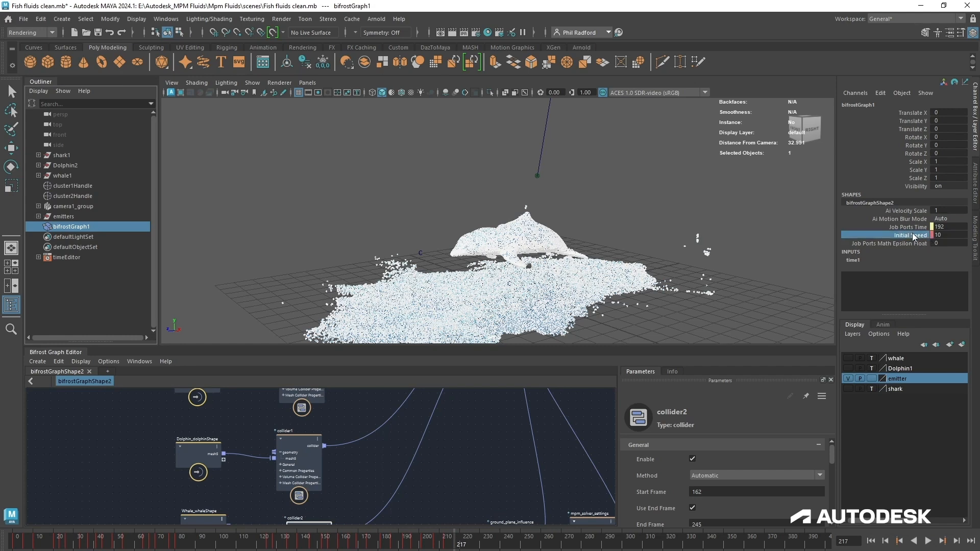
right_click(912, 234)
left_click(917, 257)
left_click(474, 546)
right_click(921, 234)
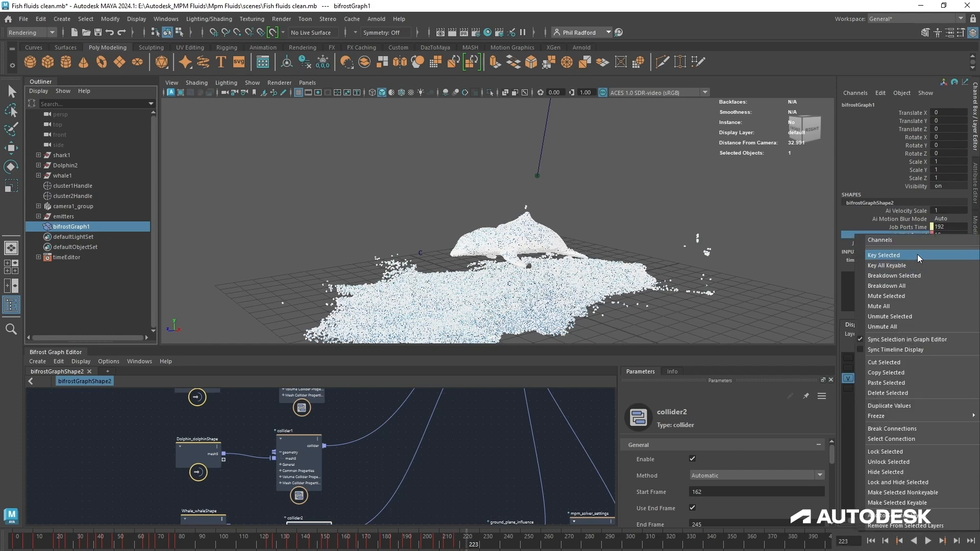
left_click(917, 254)
- Set the Initial Speed to 5 on frame 228 and key it
left_click(483, 544)
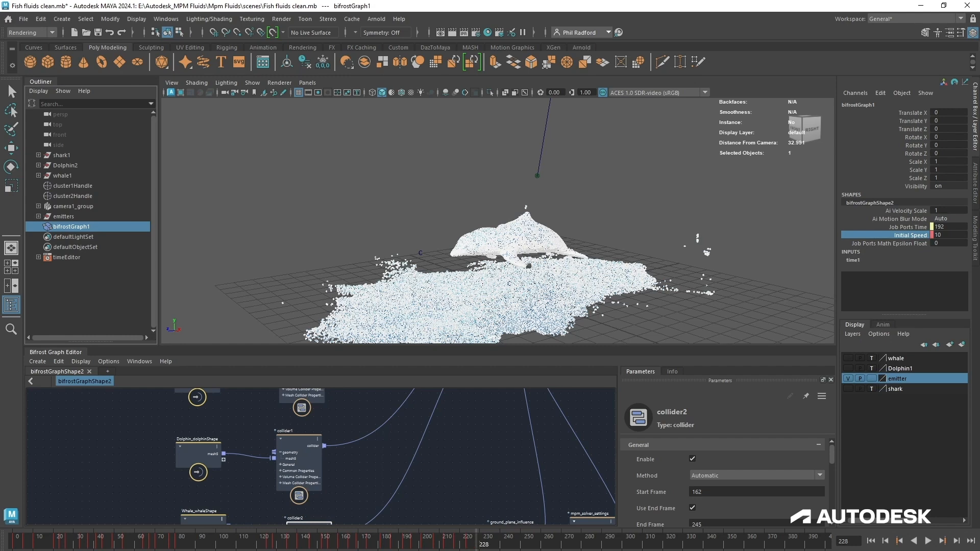
left_click(950, 236)
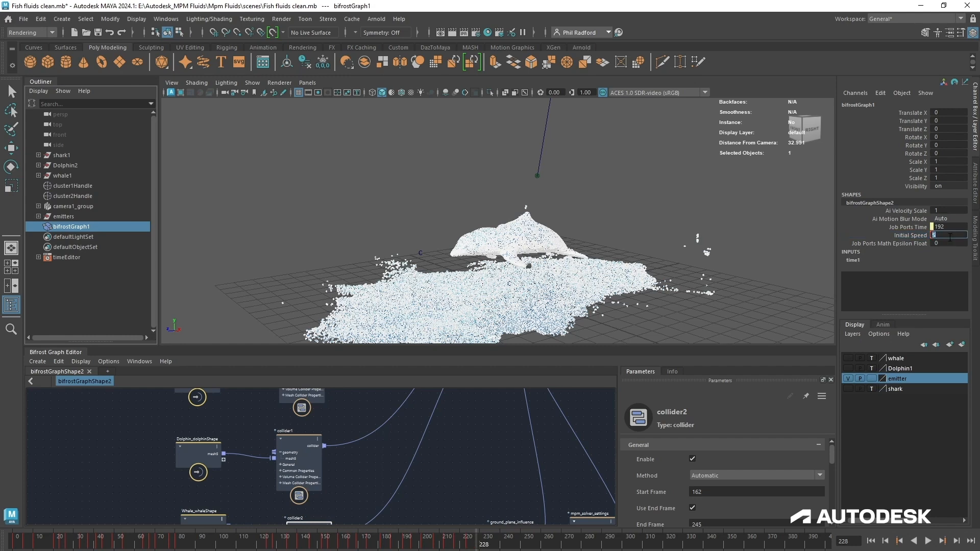
type("5")
right_click(917, 235)
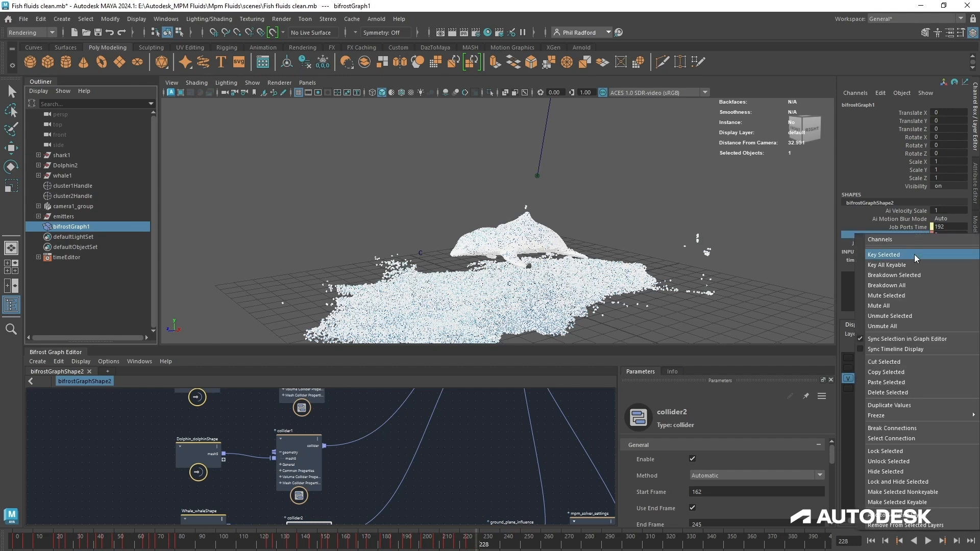
left_click(915, 255)
- Set the Initial Speed to 15 on frame 232 and key it
left_click(486, 546)
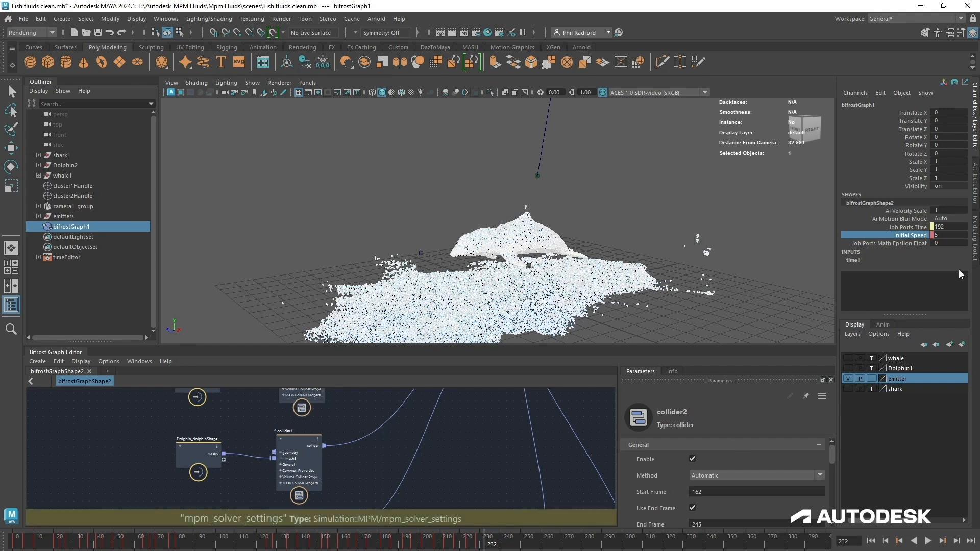
left_click(950, 235)
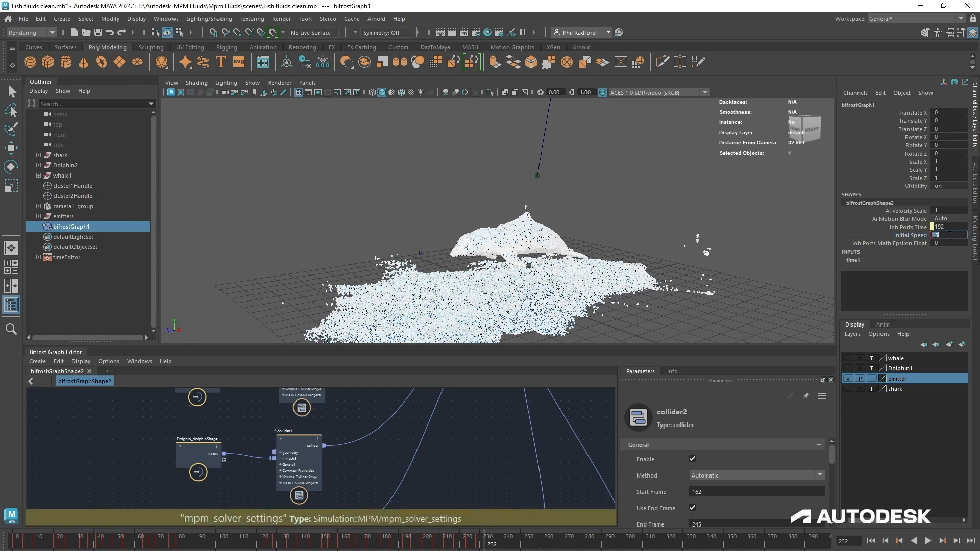
right_click(914, 233)
left_click(919, 254)
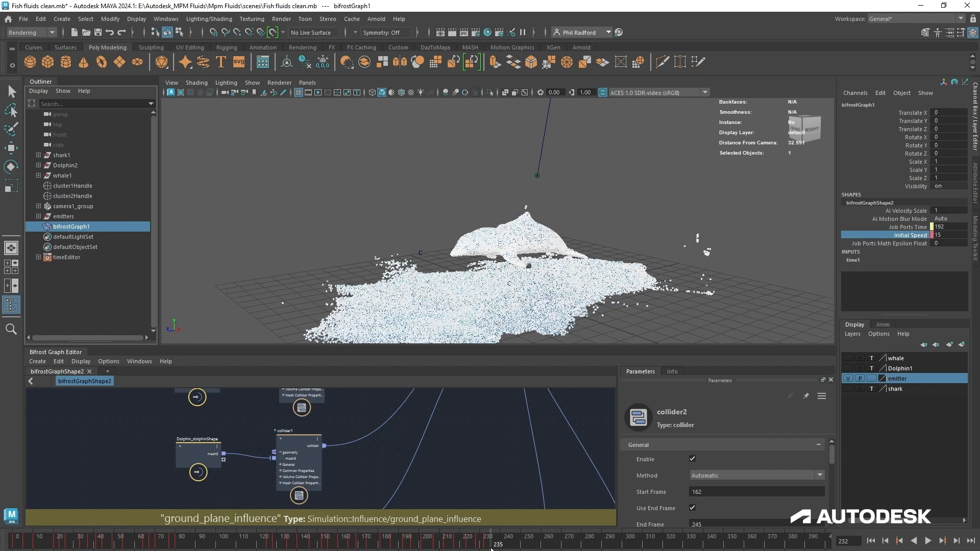
- Set the Initial Speed to 20 on frame 237 and key it
left_click_drag(491, 547, 502, 548)
left_click(938, 227)
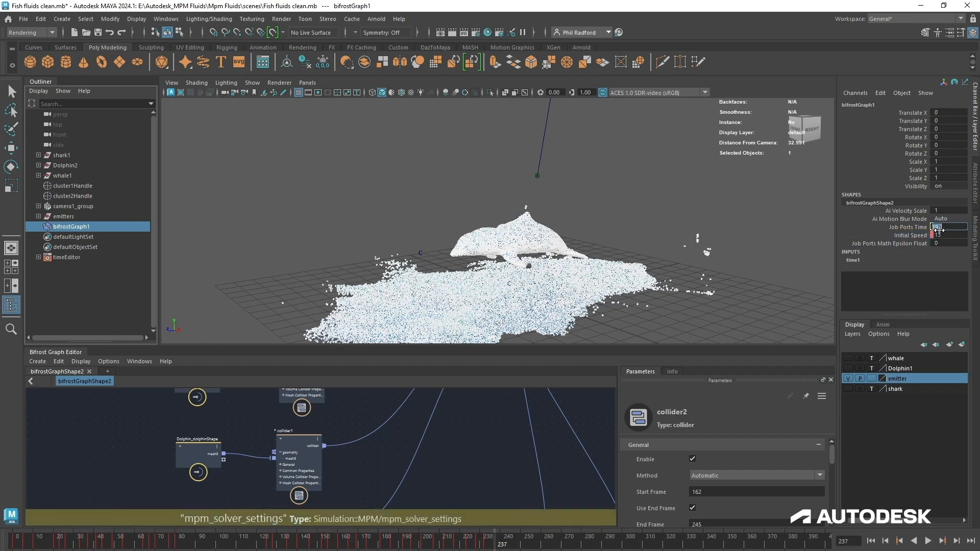
left_click(947, 235)
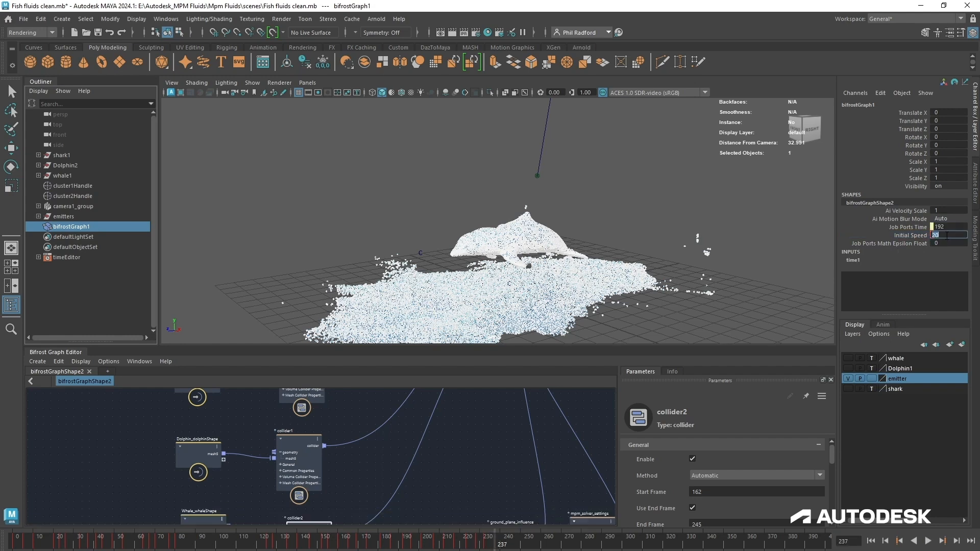
right_click(925, 232)
left_click(918, 250)
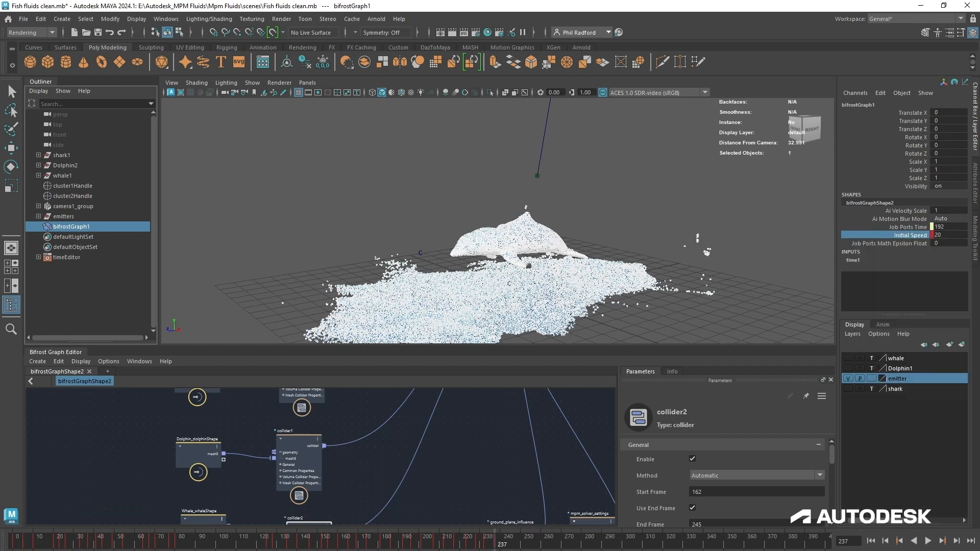
- Advance to frame 240 and key the Initial Speed there at 5
key("alt+v")
key("alt+v")
left_click(950, 234)
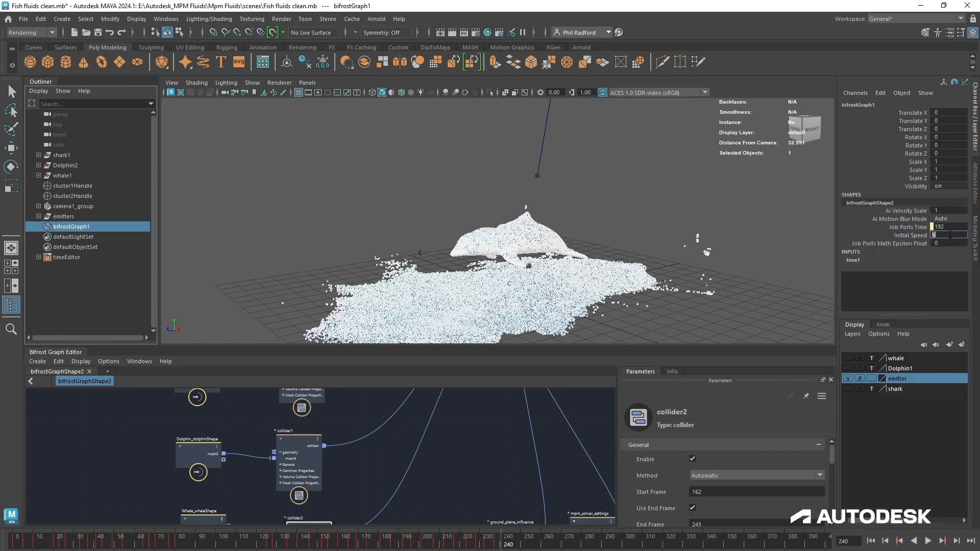
type("5")
key("Return")
right_click(918, 236)
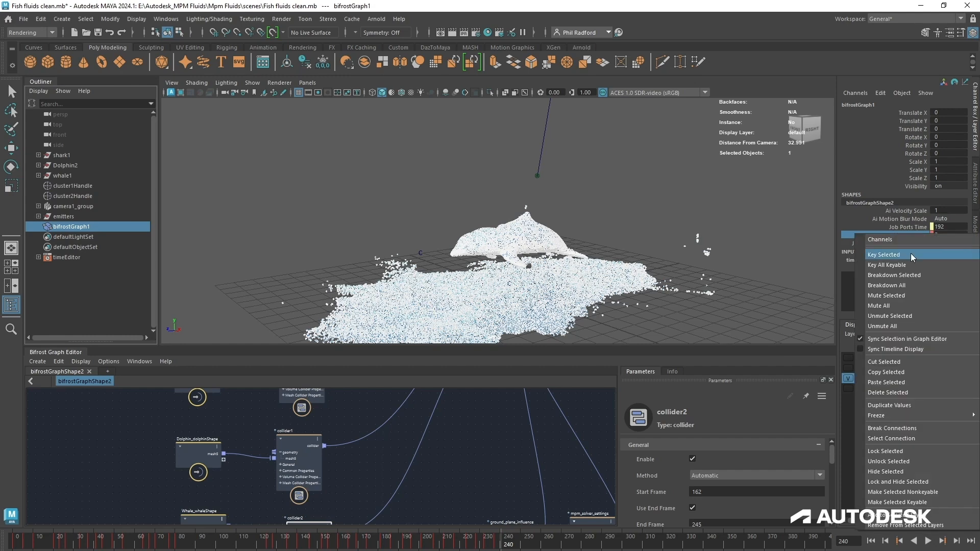
left_click(916, 253)
- Set the Initial Speed to 0 and key it on frames 243 and 246
key("alt+v")
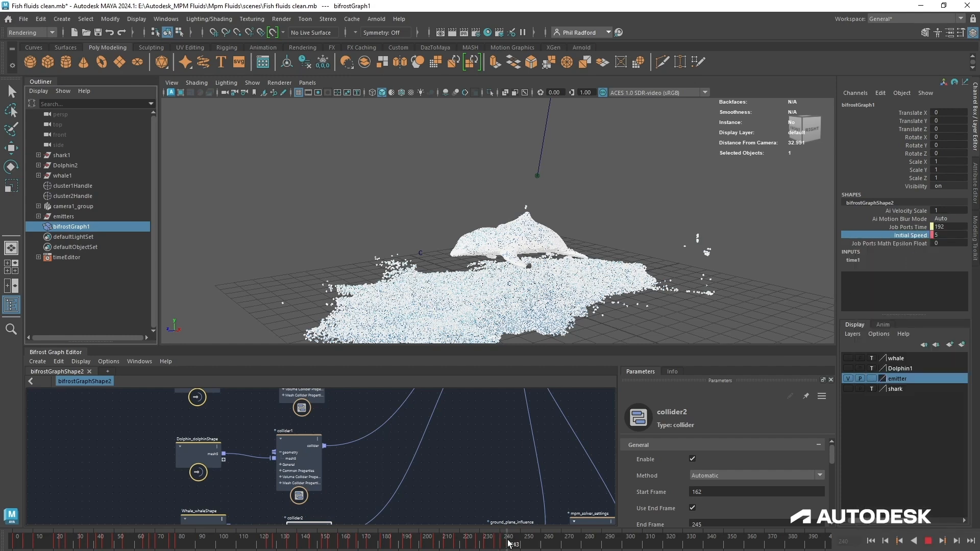
key("alt+v")
double_click(942, 235)
right_click(909, 235)
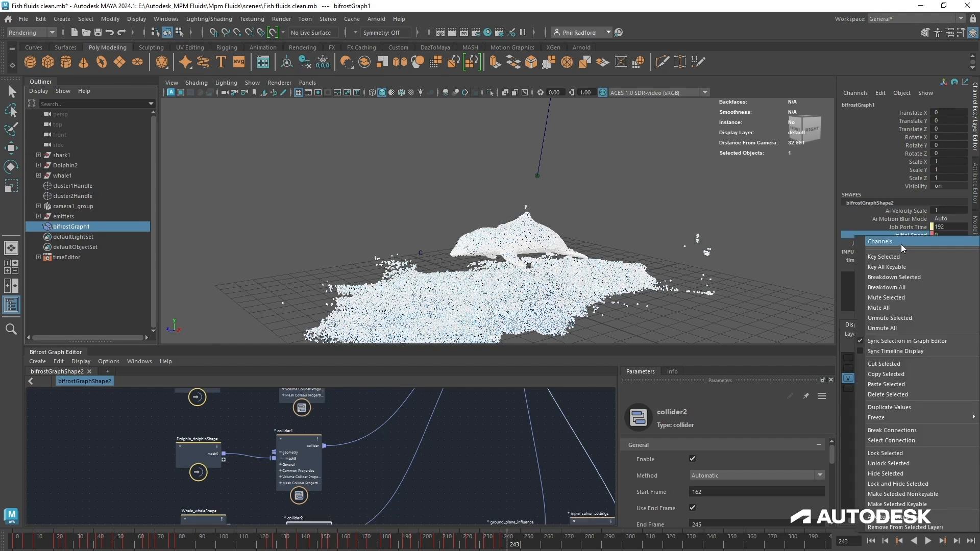
left_click(907, 253)
key("alt+v")
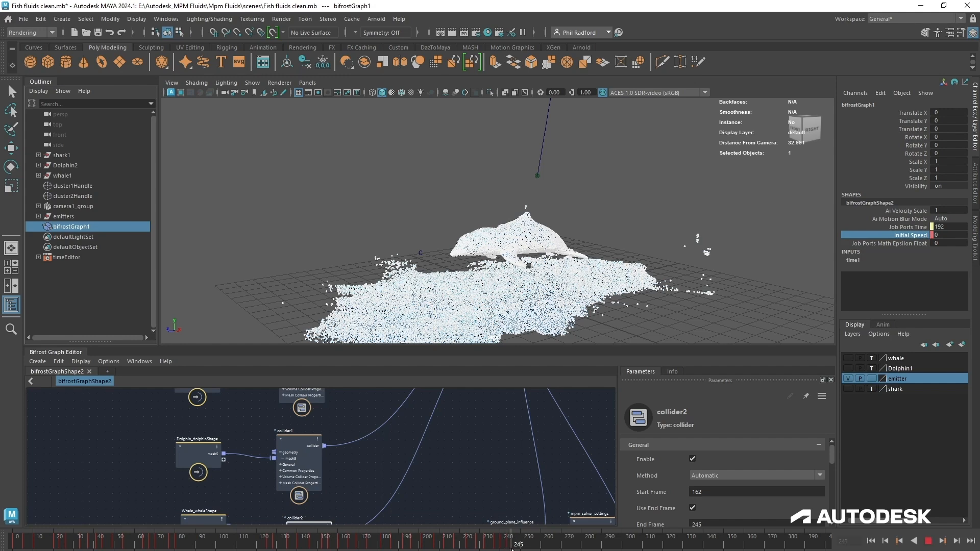
key("alt+v")
right_click(909, 234)
left_click(909, 253)
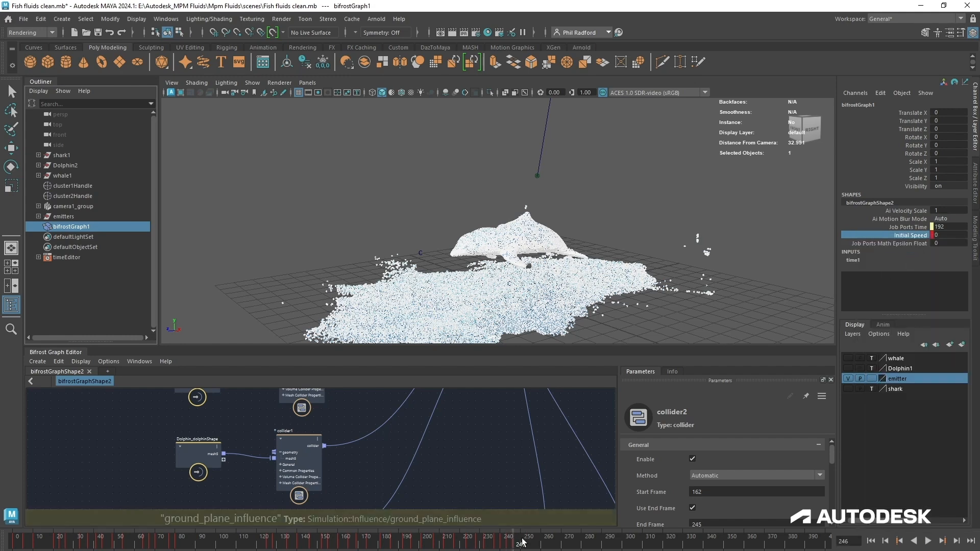
- Set the Initial Speed to 5 on frame 247 and key it
key("alt+v")
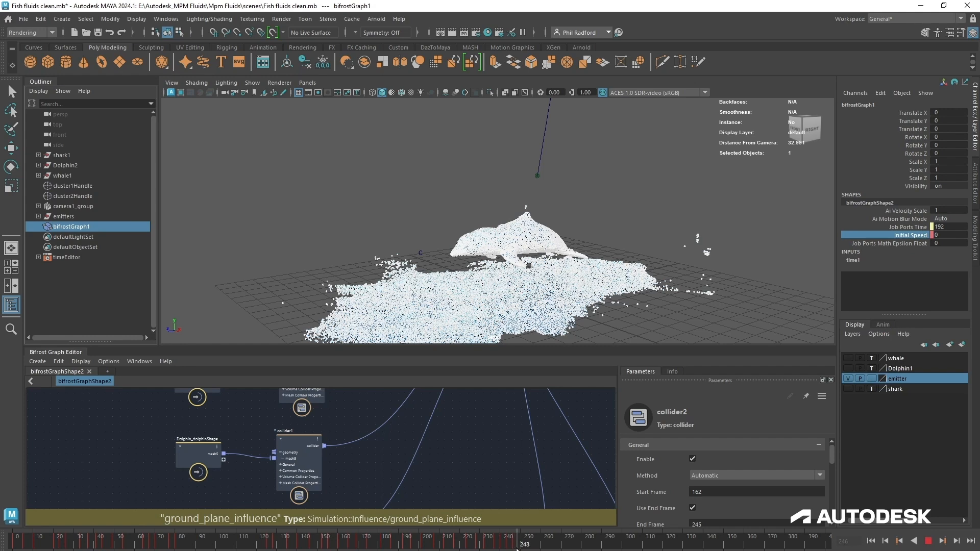
left_click_drag(517, 550, 515, 550)
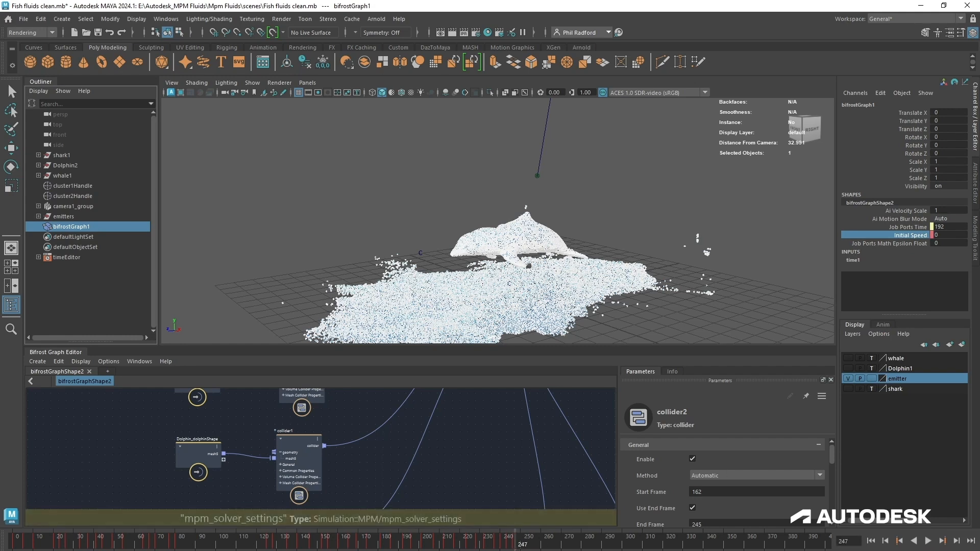
left_click(949, 234)
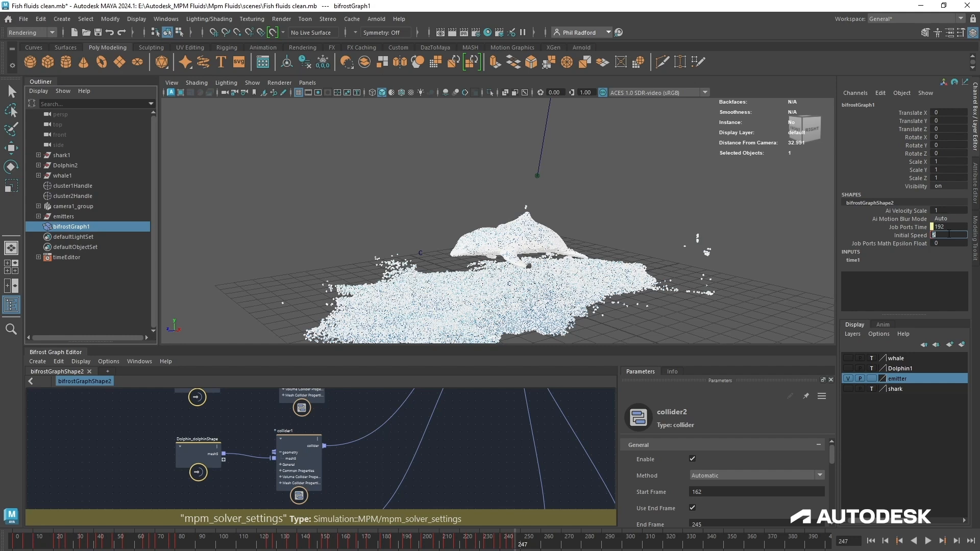
left_click(915, 234)
right_click(916, 235)
left_click(430, 478)
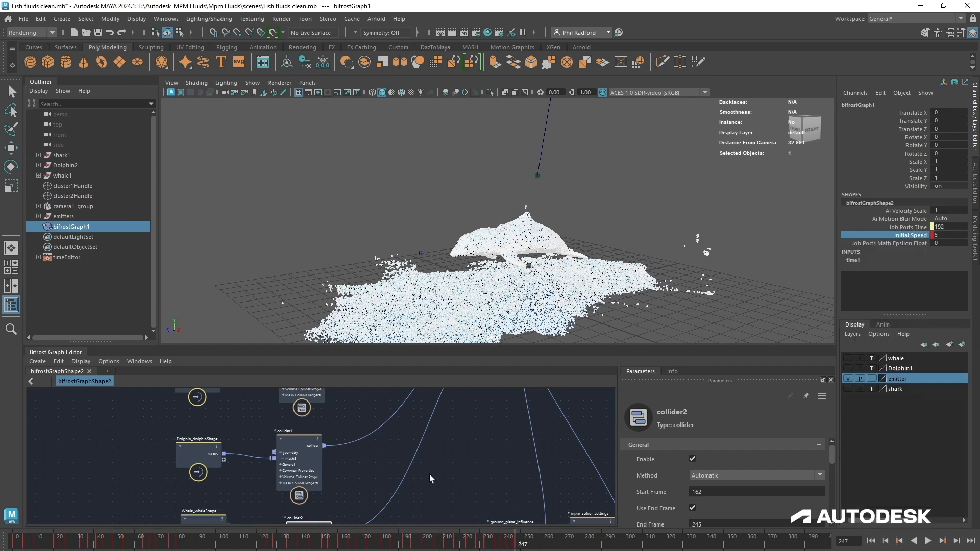
- Set the Initial Speed to 0 on frame 249 and key it
left_click(950, 235)
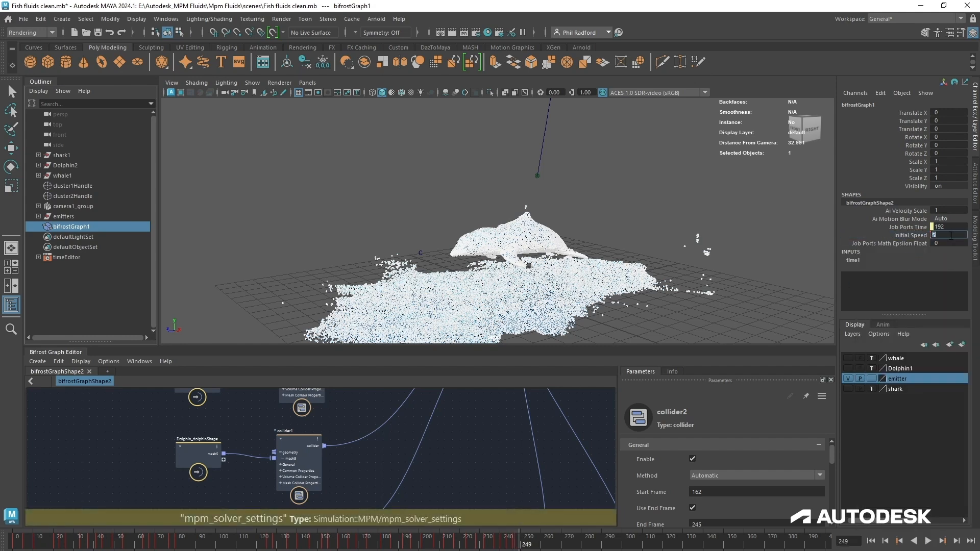
left_click(914, 236)
right_click(914, 236)
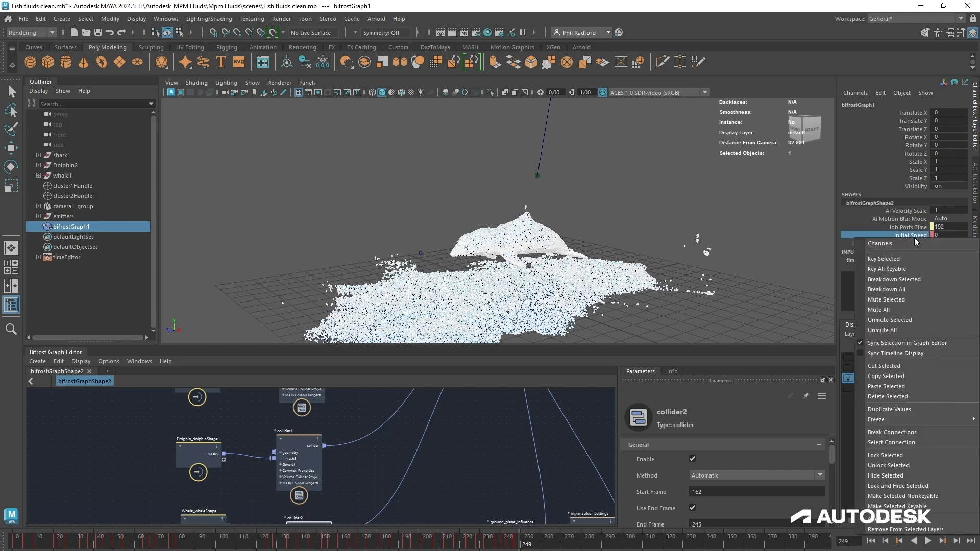
left_click(910, 256)
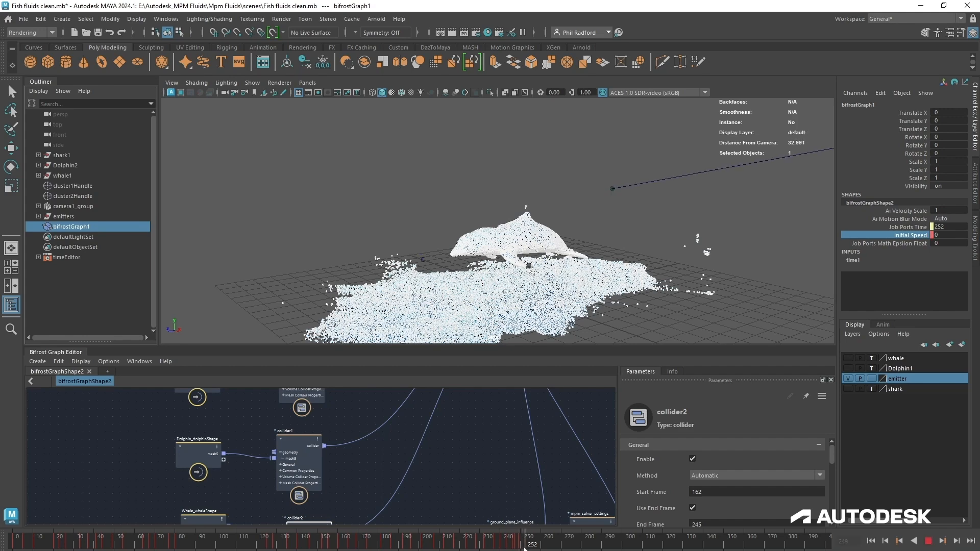
- Enlarge the Bifrost graph area and set the End Frame of source_mpm_fluid2 to 252
left_click_drag(363, 249, 363, 213)
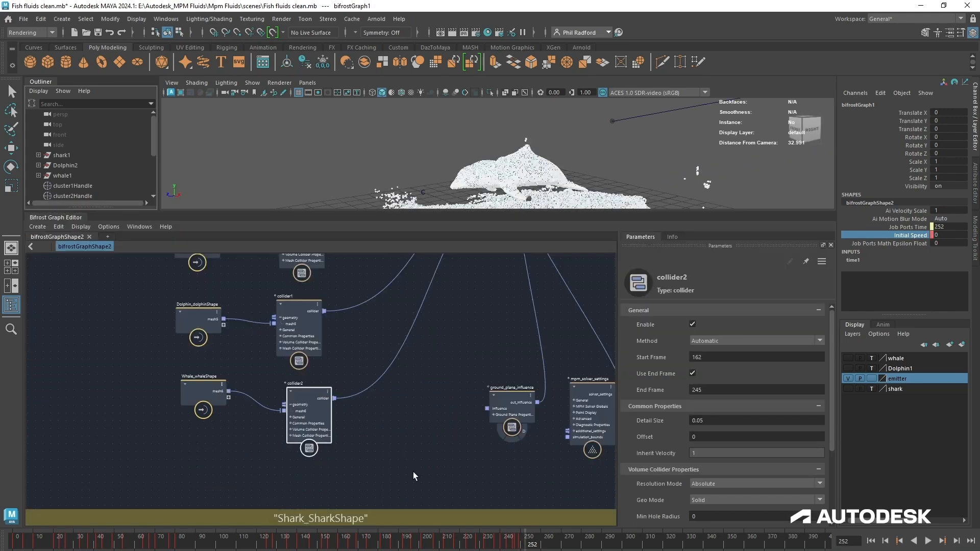
middle_click_drag(451, 371, 455, 357)
scroll(452, 327, "down", 3)
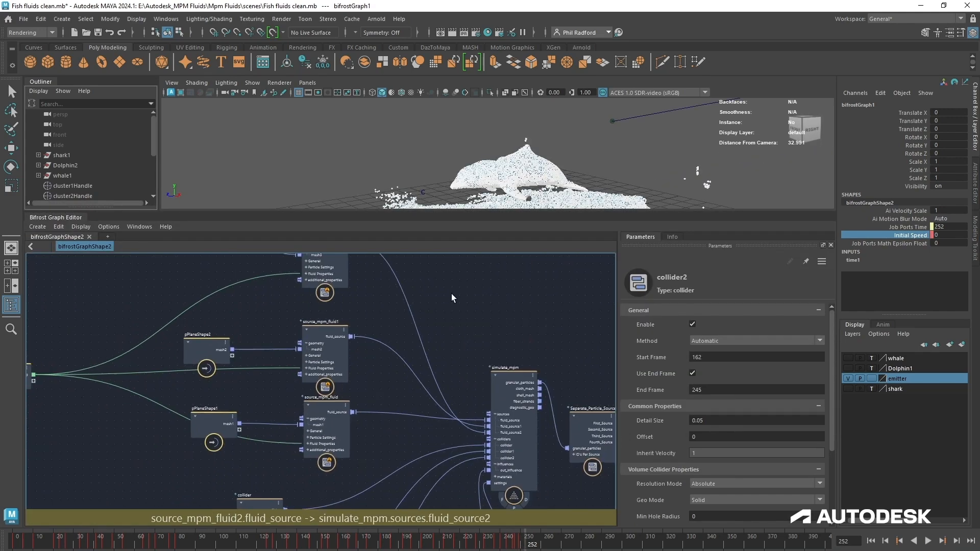
scroll(372, 321, "up", 3)
left_click(306, 291)
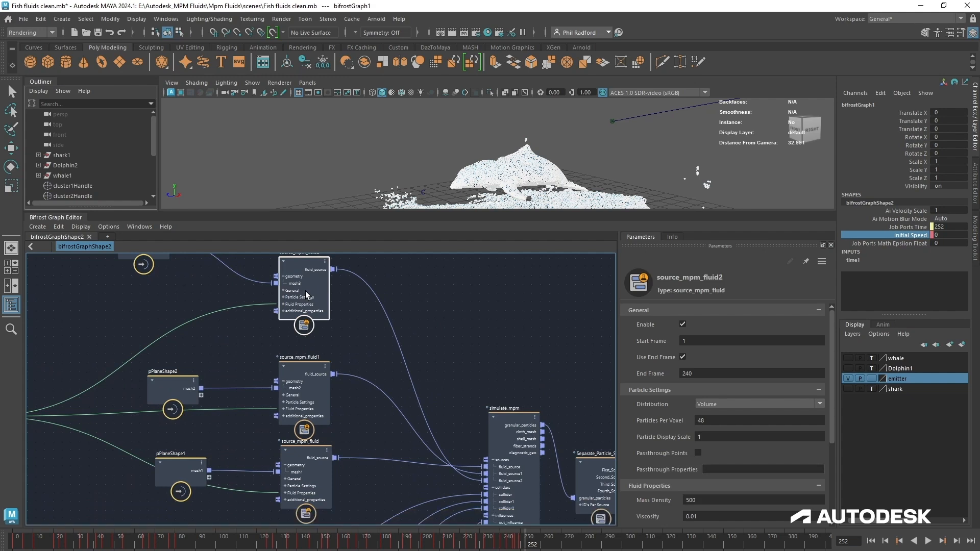
left_click(715, 374)
type("252")
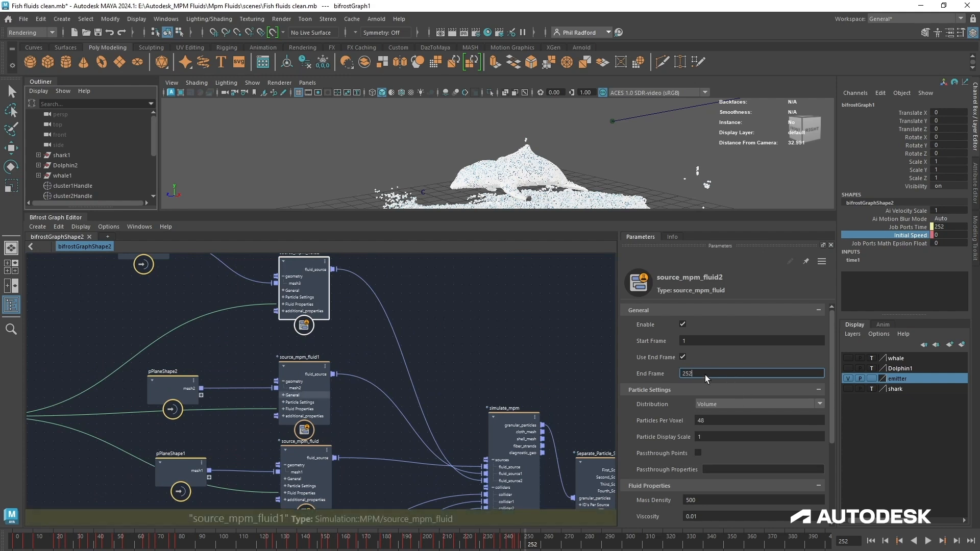
- Set the End Frame of source_mpm_fluid1 and source_mpm_fluid to 252, and shift the source_mpm_fluid1 node slightly upward
left_click(706, 374)
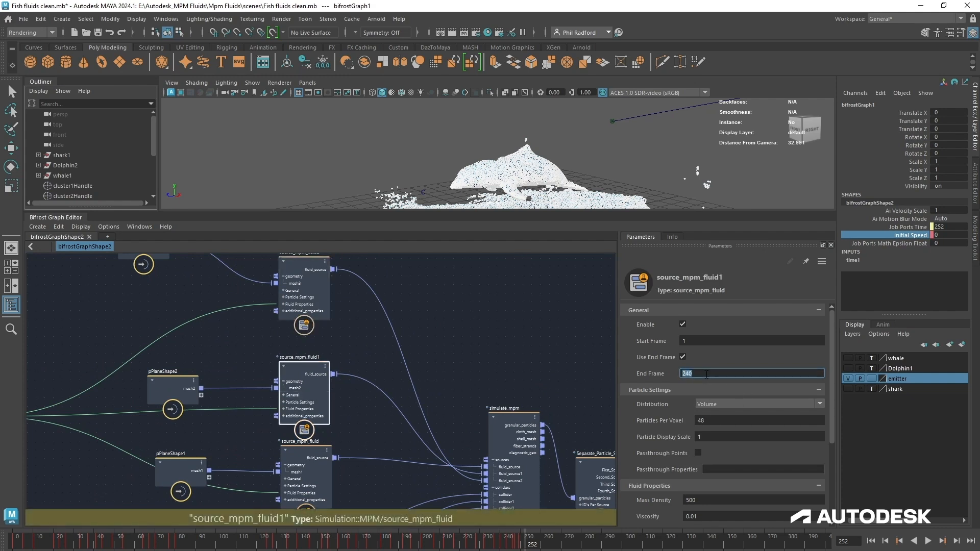
left_click(291, 458)
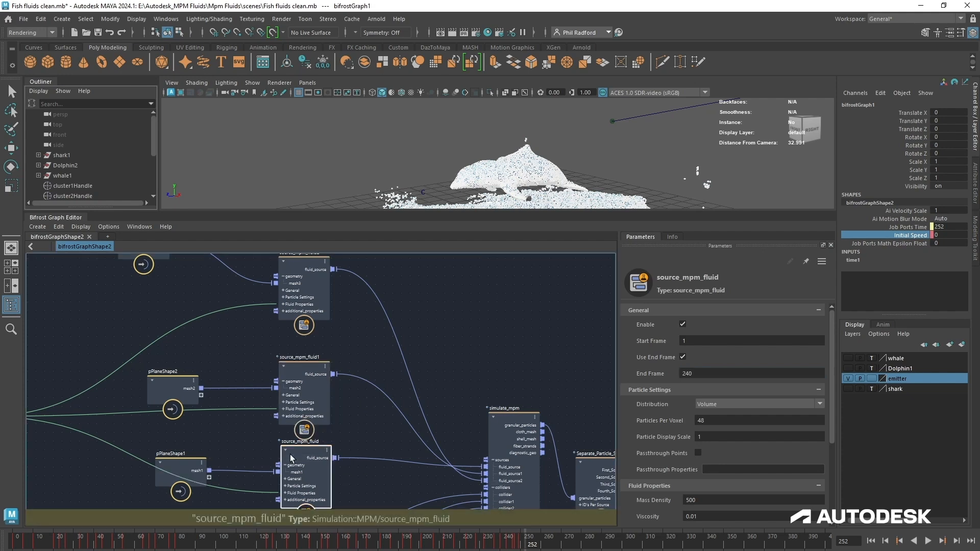
left_click(735, 376)
type("25")
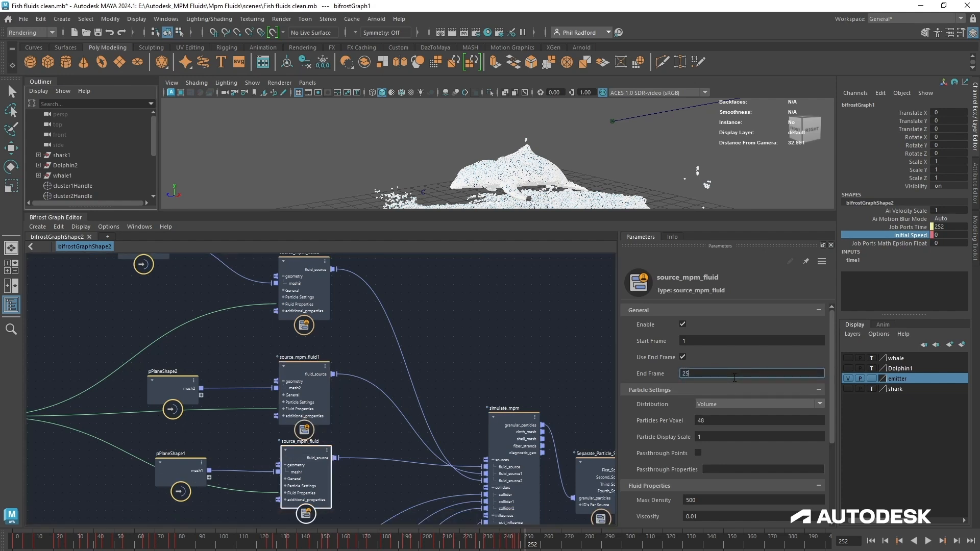
type("2")
key("Return")
left_click_drag(294, 378, 294, 354)
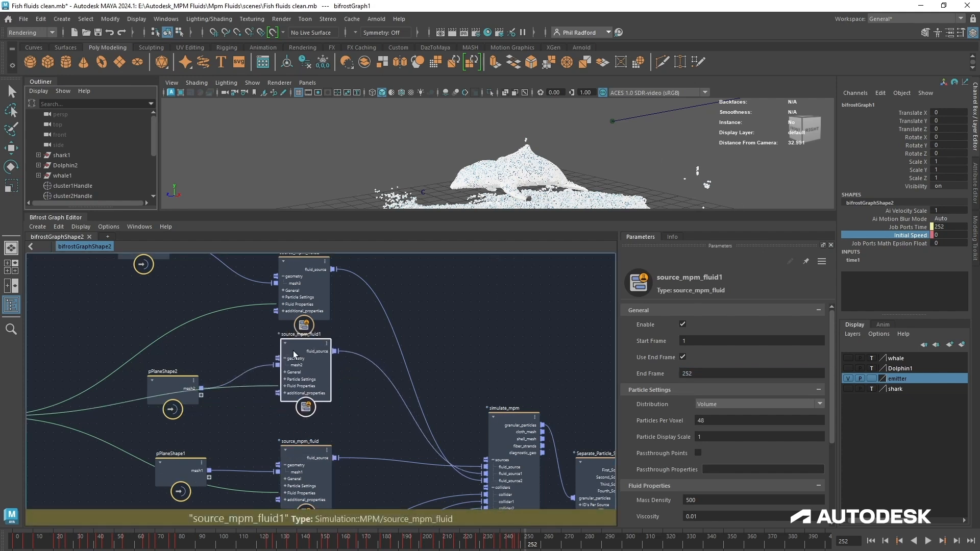
- Deselect the Bifrost graph in the scene and save the file
scroll(482, 357, "down", 4)
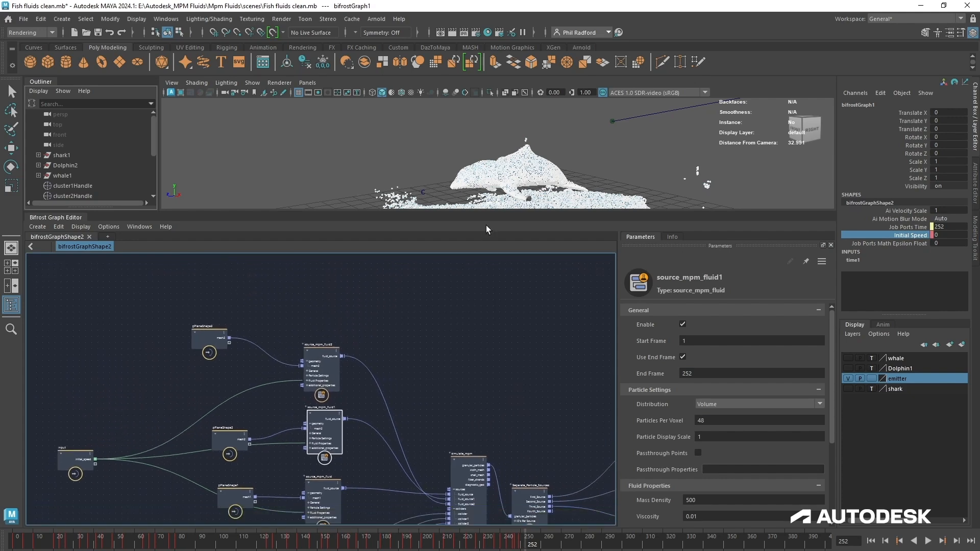
left_click_drag(488, 211, 541, 212)
left_click(746, 267)
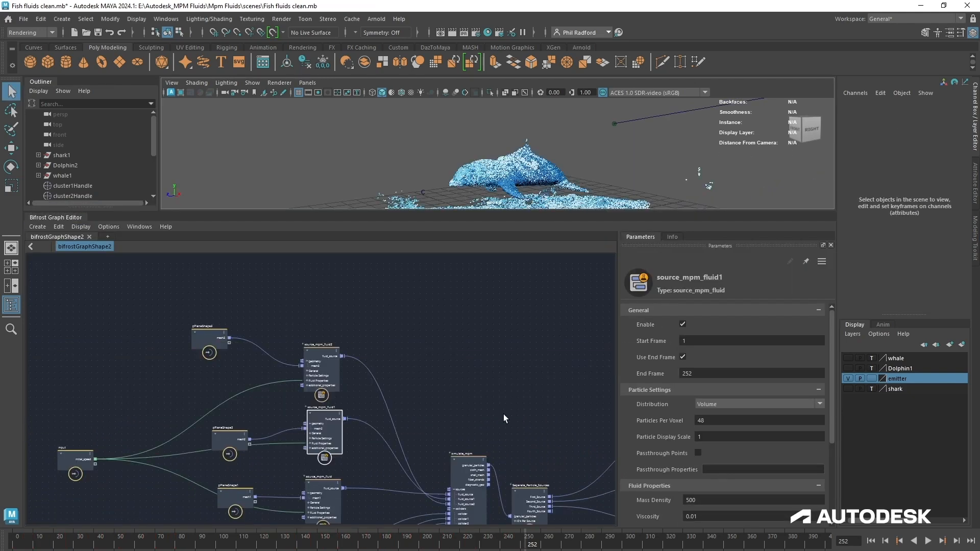
- Select the mpm_solver_settings node and review its resolution, gravity and accuracy parameters
scroll(459, 328, "up", 3)
left_click_drag(427, 439, 427, 422)
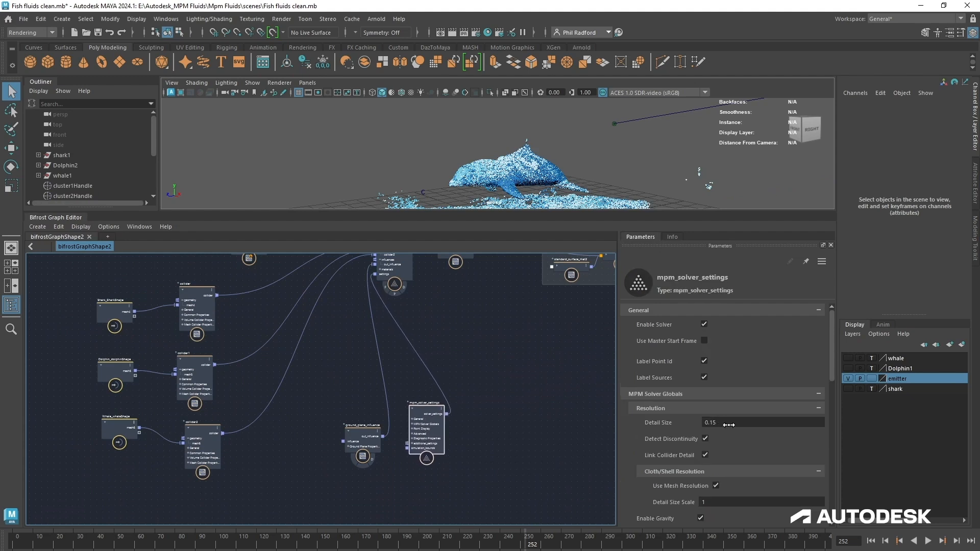
scroll(729, 435, "down", 4)
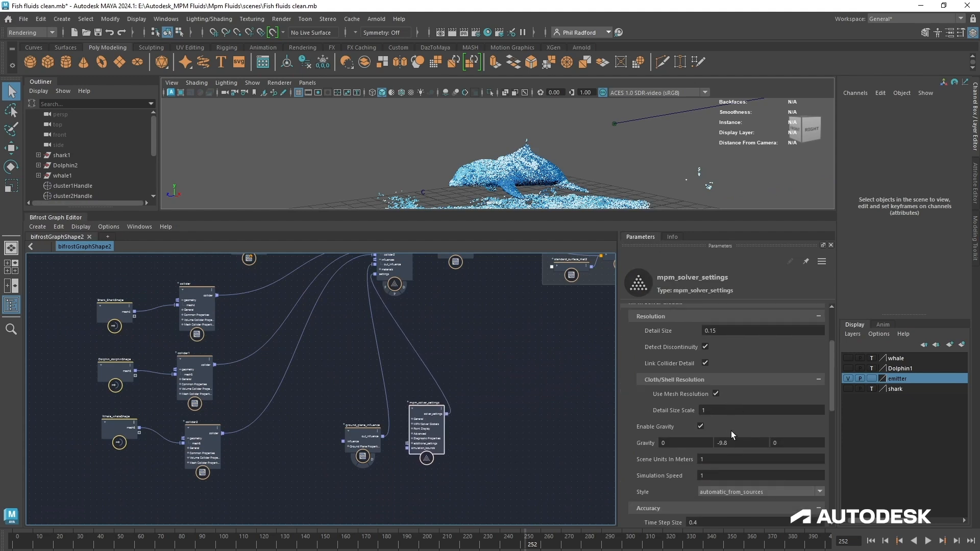
scroll(729, 436, "up", 4)
- Enlarge the viewport over the simulated dolphin and pause the Bifrost graph
left_click_drag(475, 418, 474, 396)
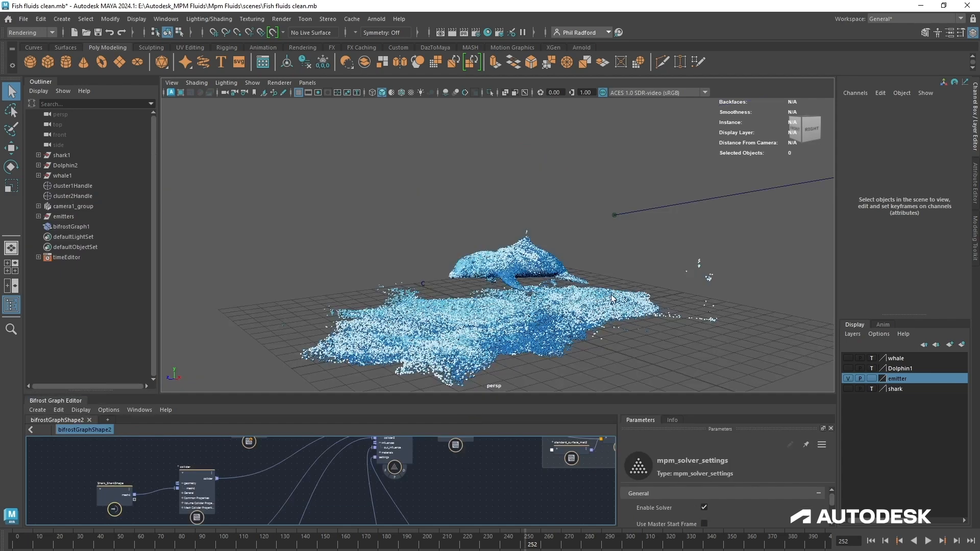
left_click_drag(571, 288, 596, 297, "alt")
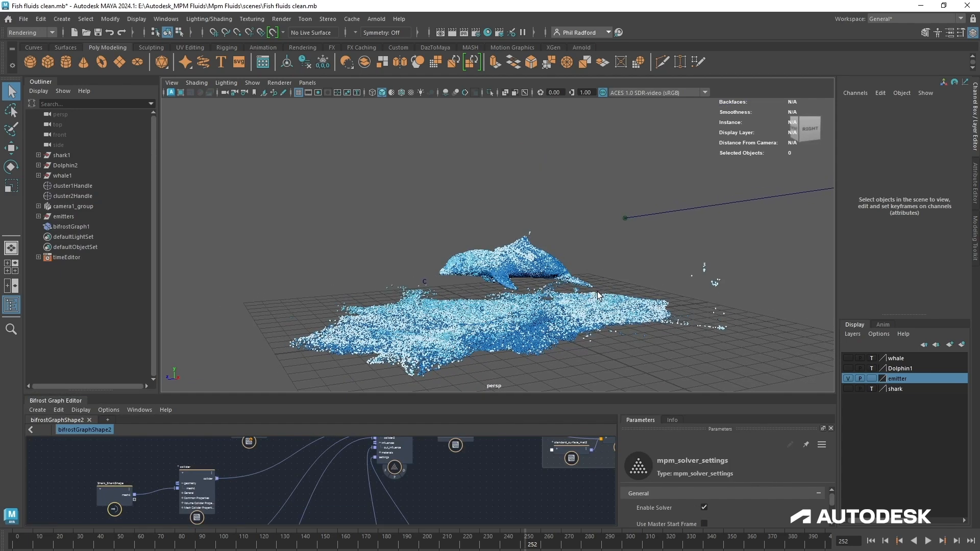
left_click(498, 489)
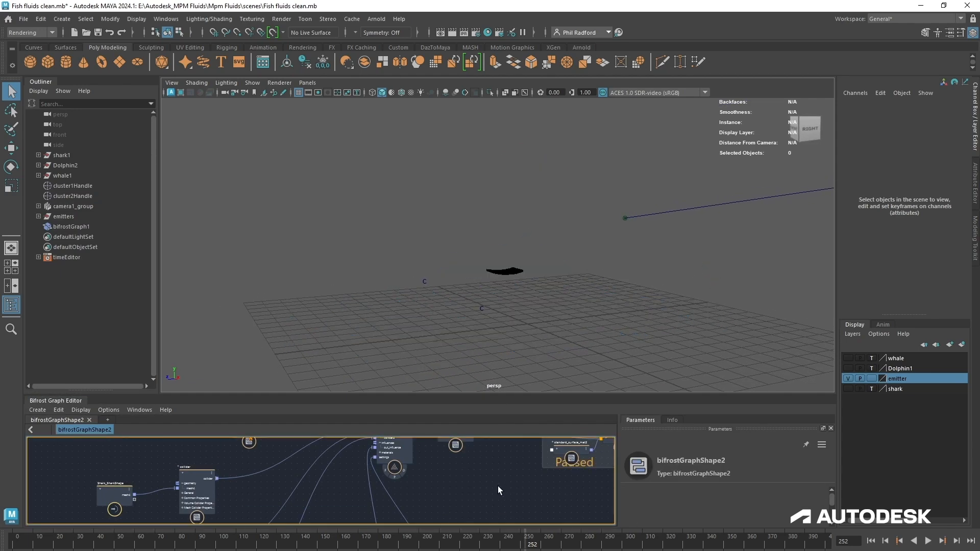
- Show the whale layer and play the animation through camera1, returning to frame 0 at the end
left_click(848, 359)
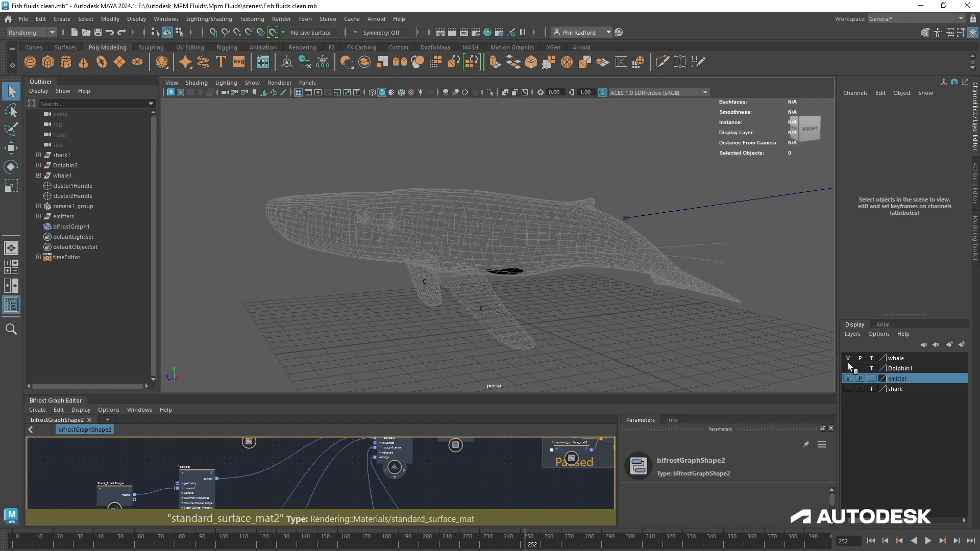
right_click(224, 96)
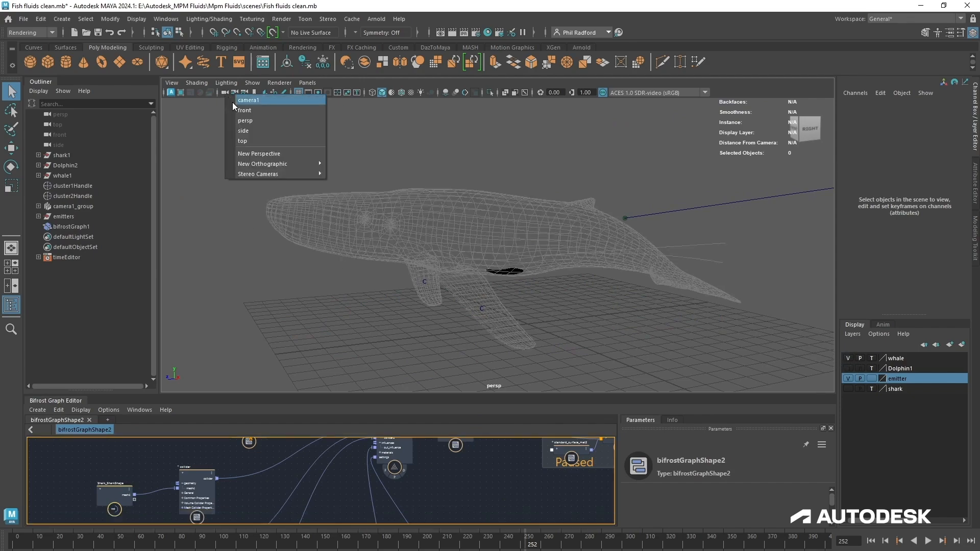
left_click(232, 102)
key("alt+v")
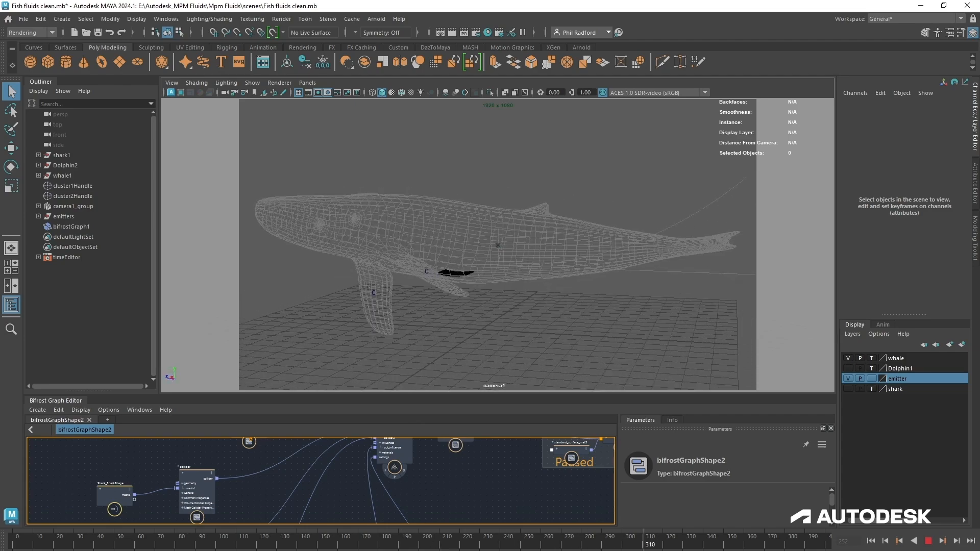
key("alt+shift+v")
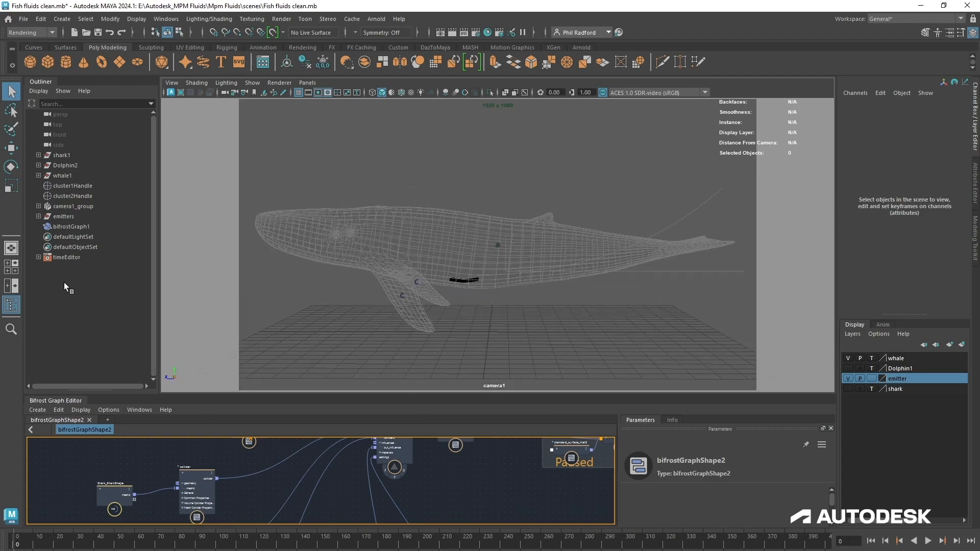
- Create a Camera and Aim and move its group to about 4.7 in Translate Y and 4.7 in Translate Z
left_click(62, 19)
mouse_move(121, 88)
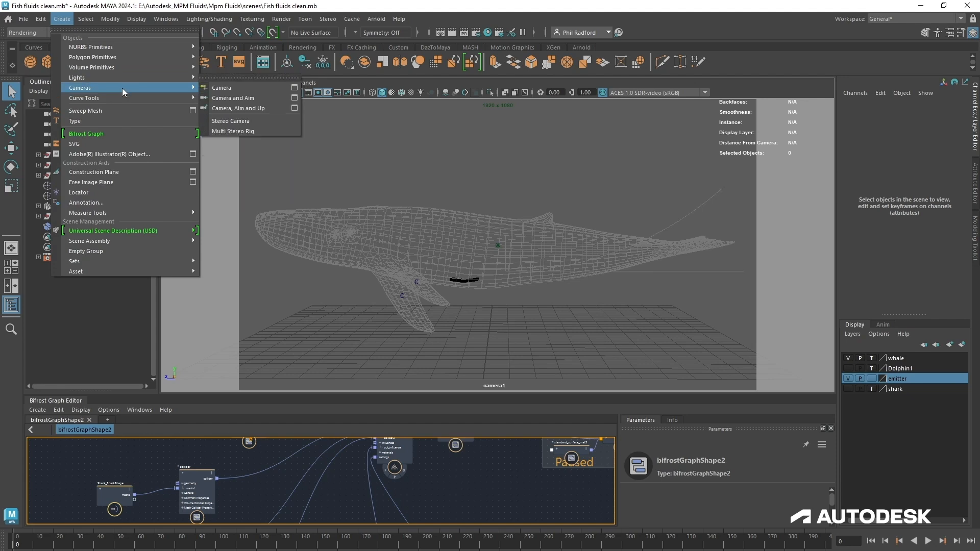
left_click(253, 99)
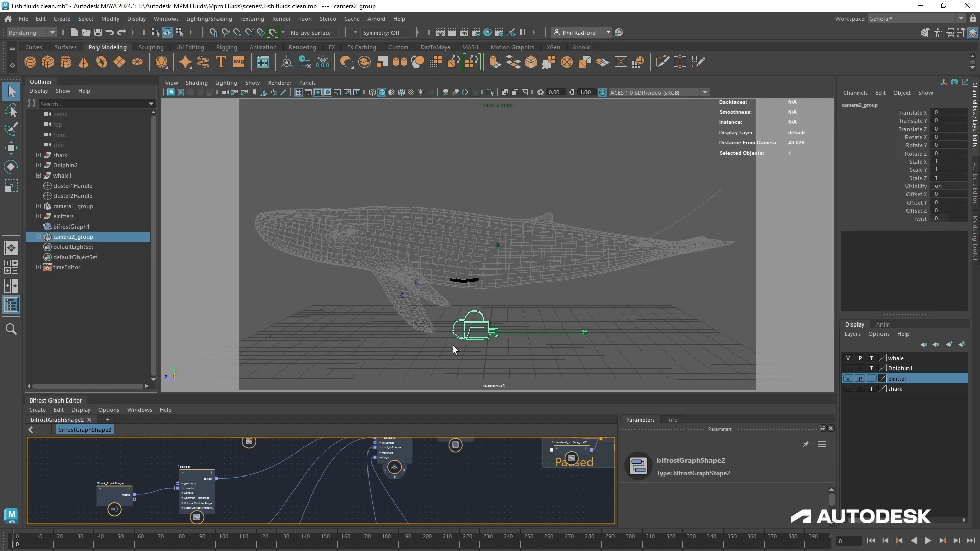
key("w")
left_click_drag(489, 301, 487, 211)
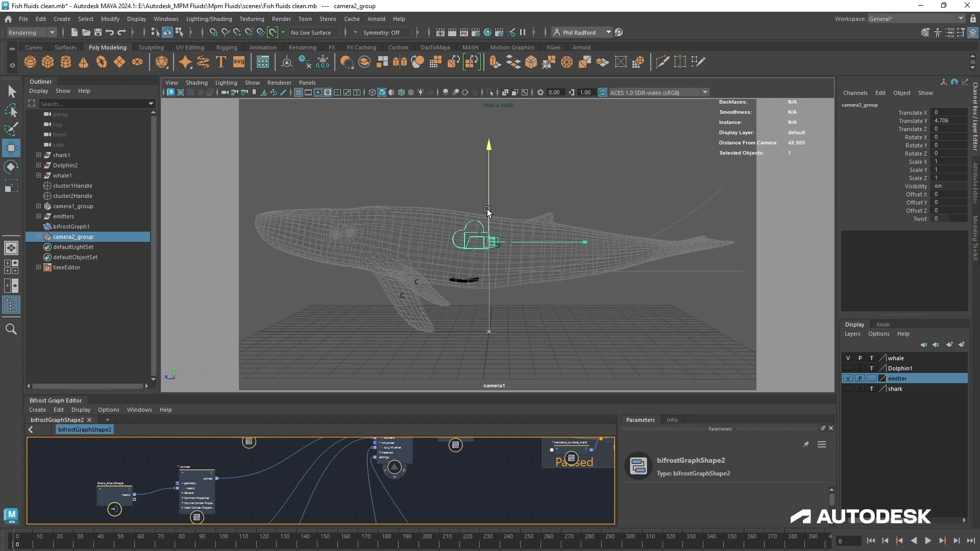
left_click_drag(427, 243, 338, 252)
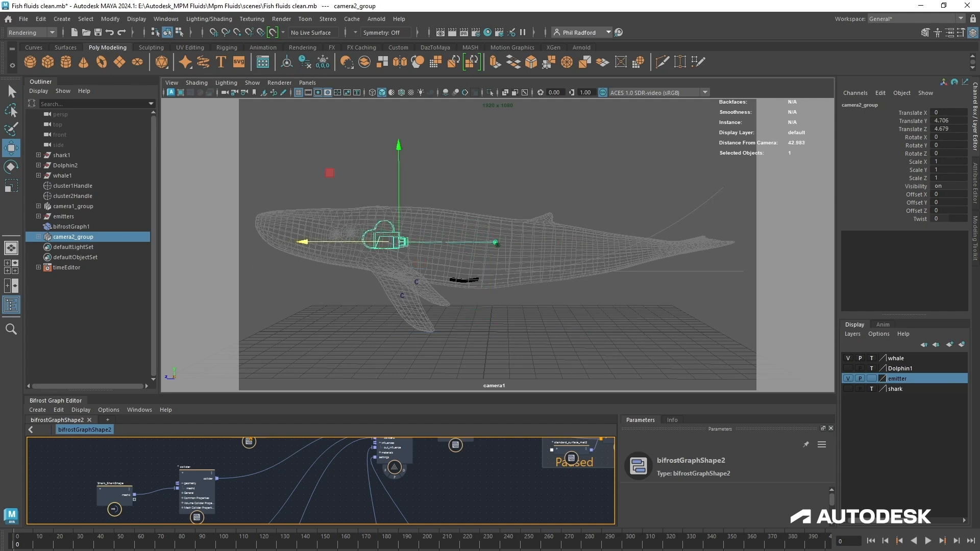
- Move camera2 to about 13 in Translate Z and shift the camera2_group pivot onto the aim target
left_click(39, 236)
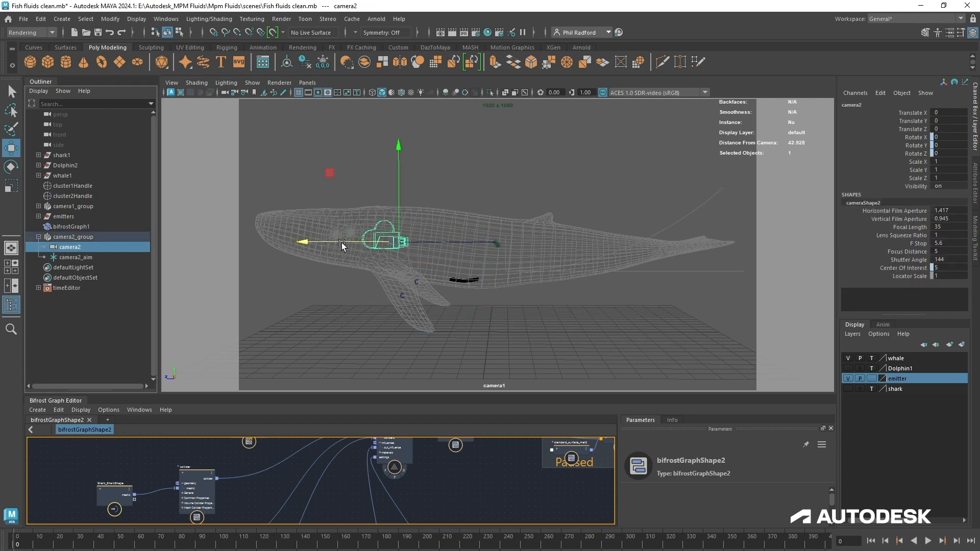
left_click_drag(342, 244, 77, 236)
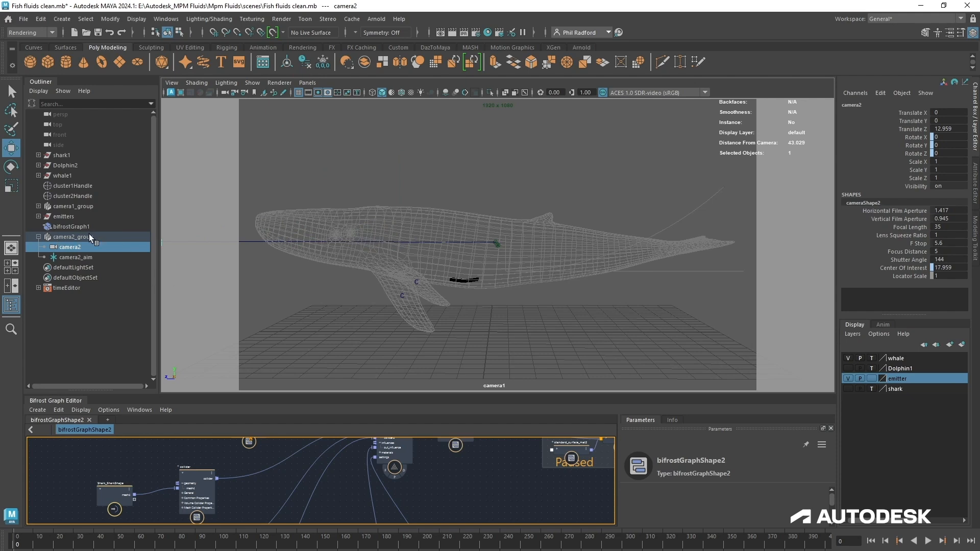
left_click(76, 237)
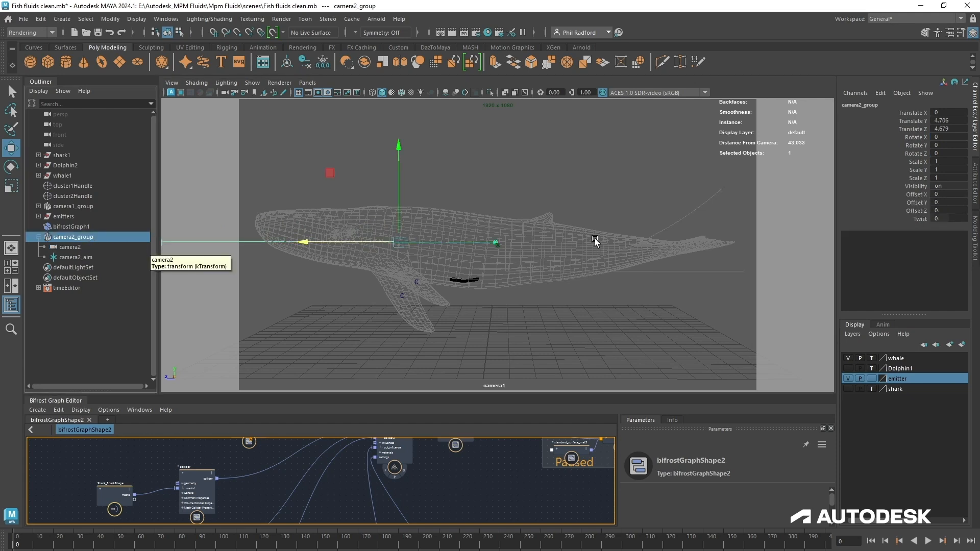
key("d")
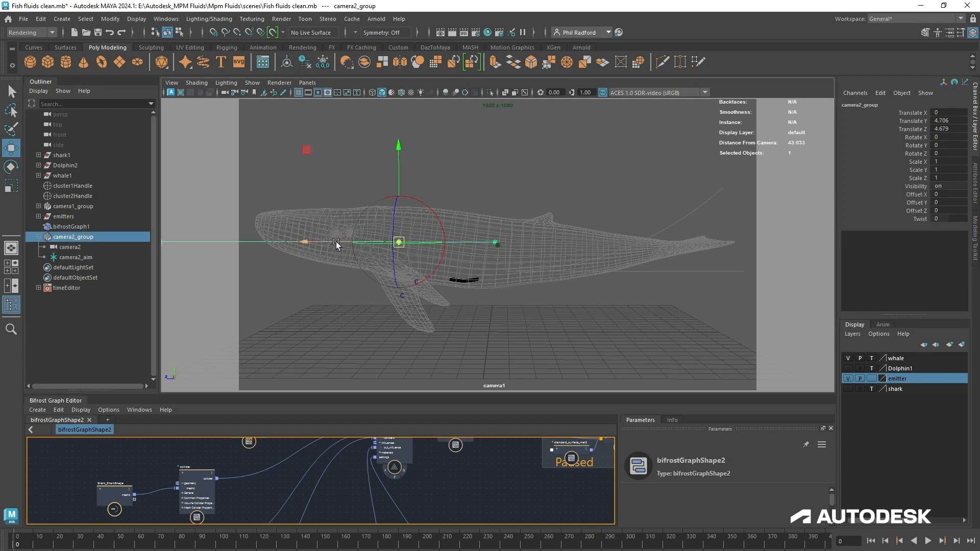
left_click_drag(336, 244, 429, 259)
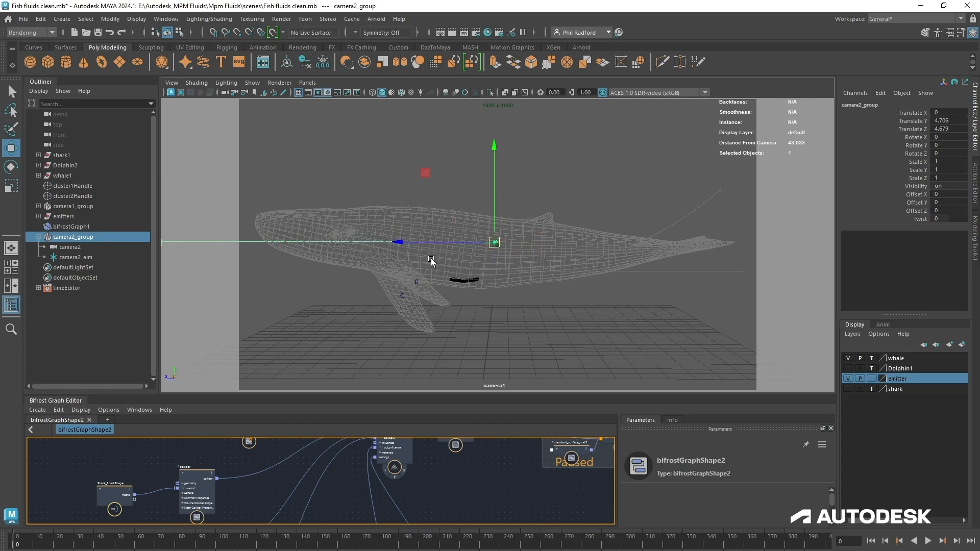
- Rotate camera2_group to about -52 degrees around Y to test the orbit, and delete the whole group
key("e")
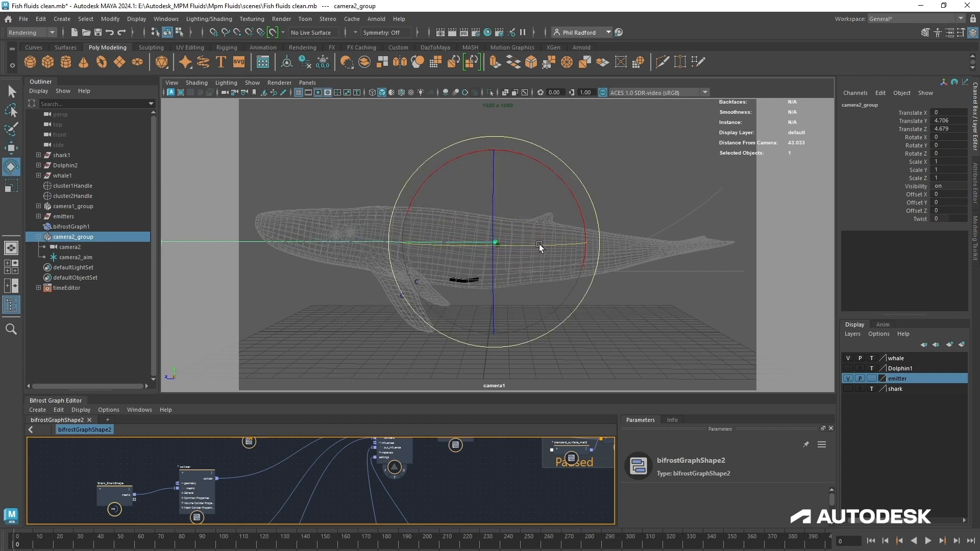
left_click_drag(539, 247, 400, 257)
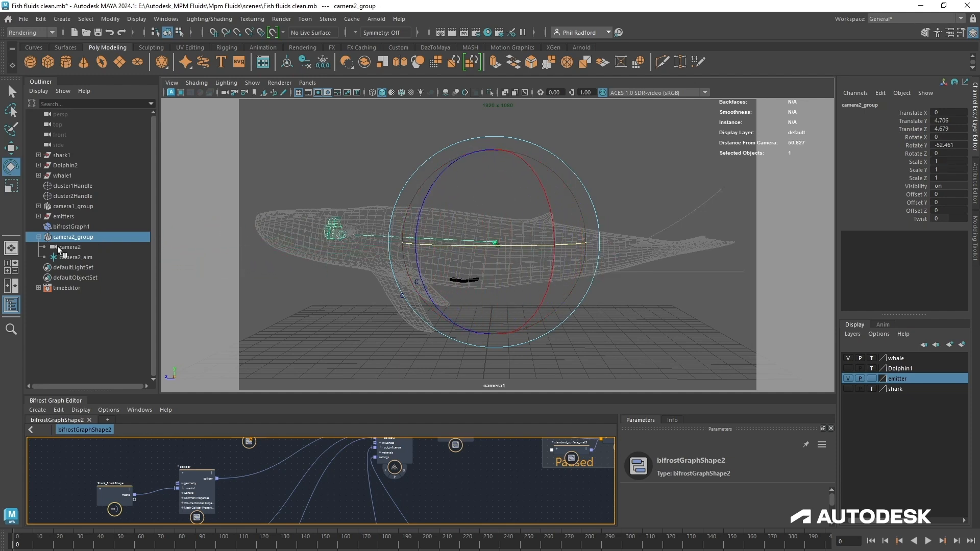
left_click(40, 237)
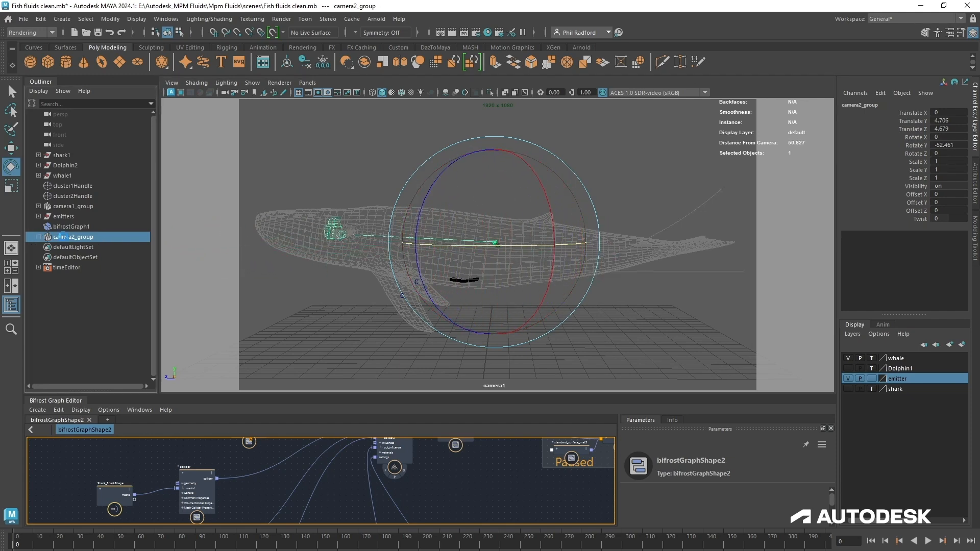
key("Delete")
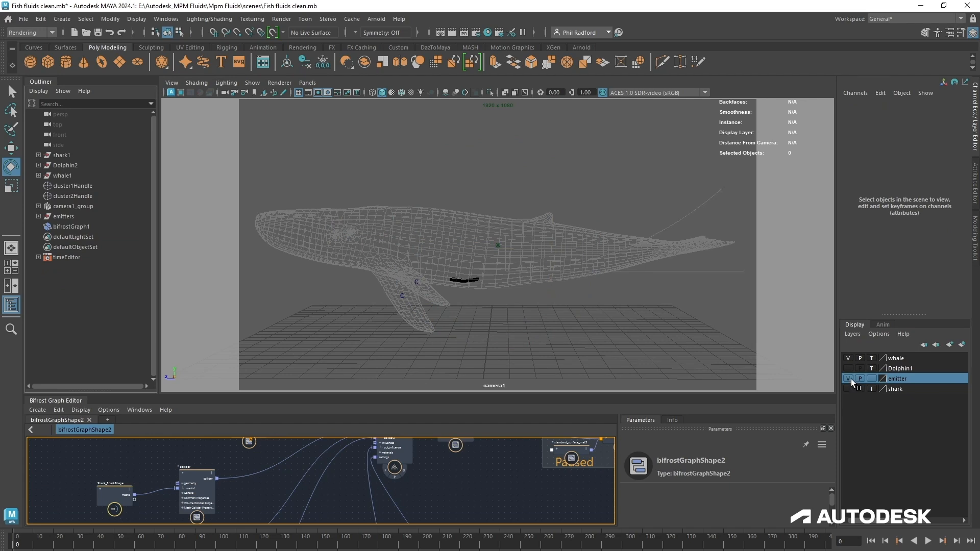
- Hide the whale and emitter layers, switch the viewport to the persp camera and resume the paused Bifrost graph
left_click(848, 359)
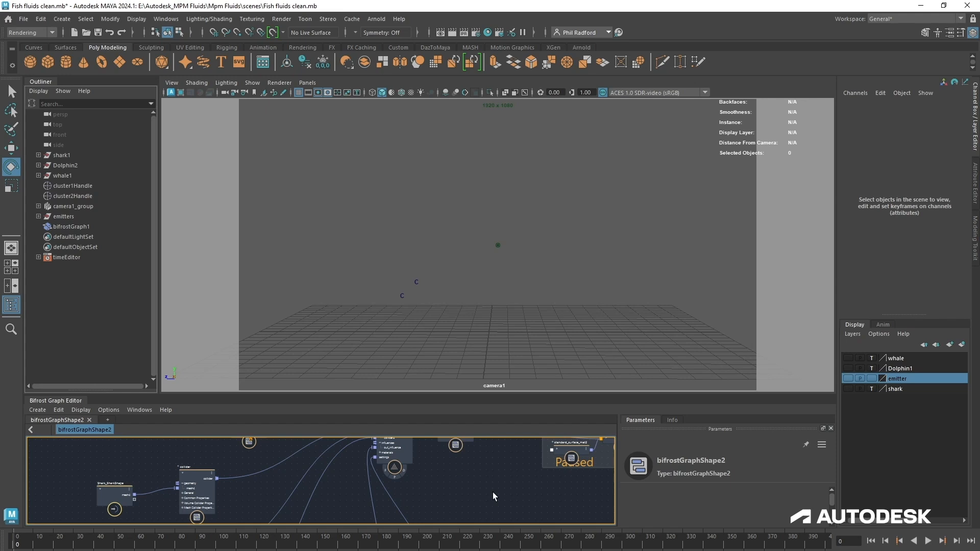
left_click(227, 92)
left_click(238, 124)
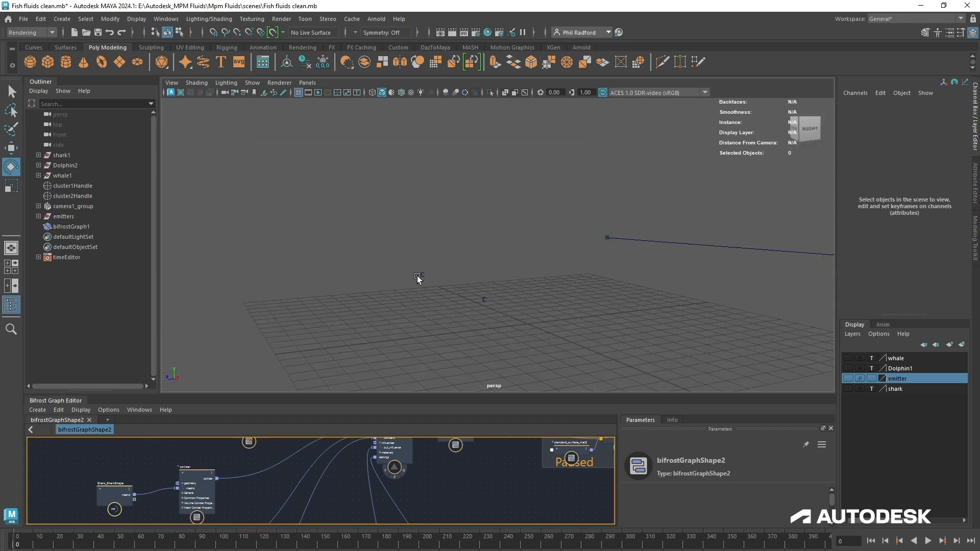
left_click_drag(418, 279, 416, 238, "alt")
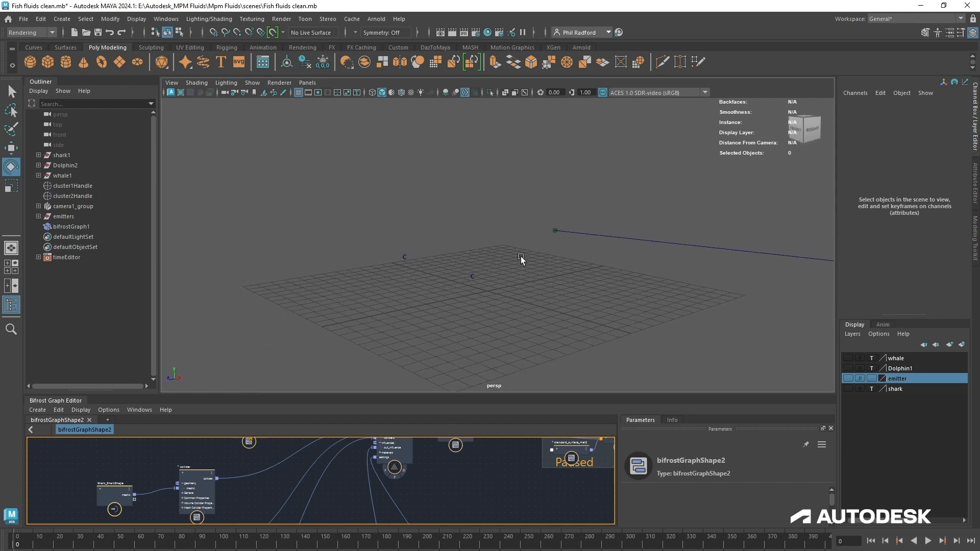
left_click_drag(428, 287, 387, 358, "alt")
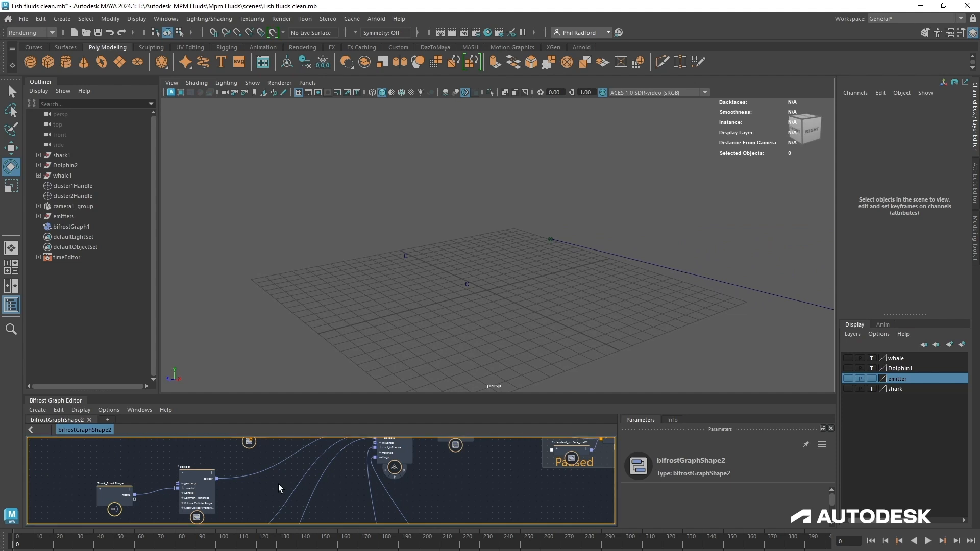
key("Escape")
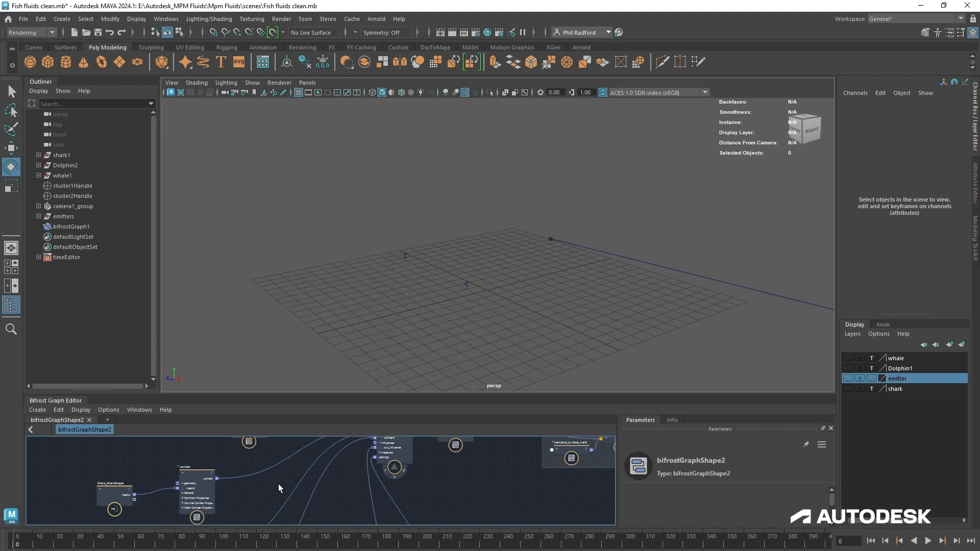
- Set the playblast time range to frames 0 to 300, and check the frame range, renderable camera and image size in the render settings
left_click(176, 20)
left_click(258, 213)
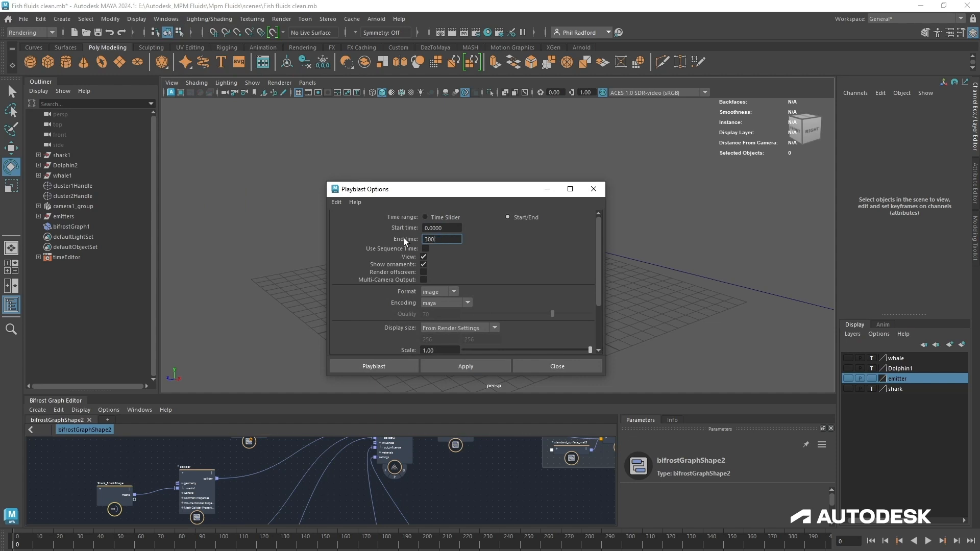
left_click(476, 32)
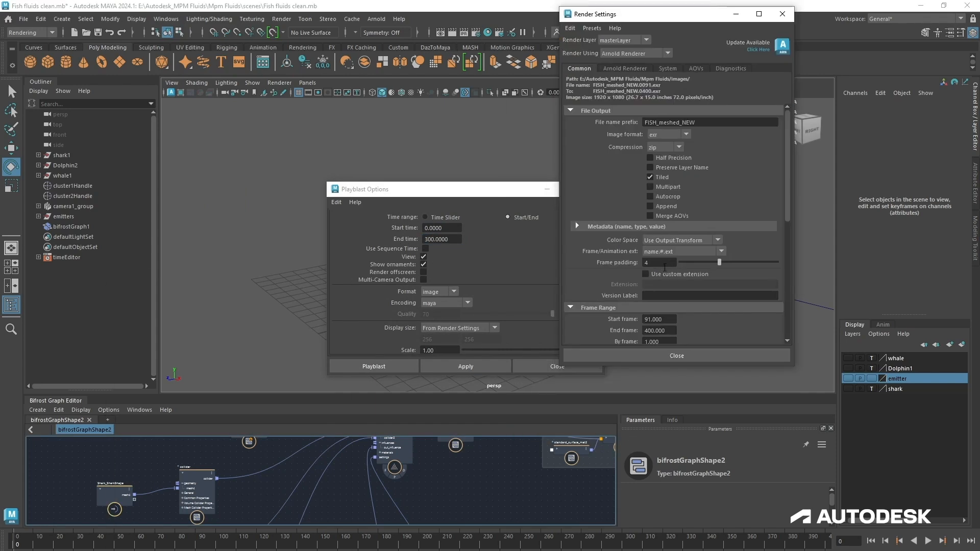
scroll(664, 267, "down", 5)
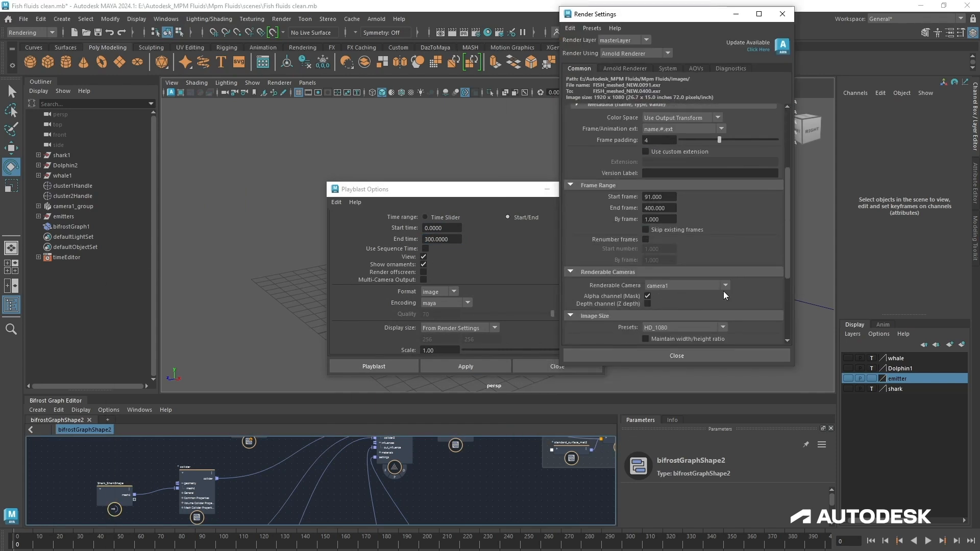
left_click(674, 354)
- Review the remaining playblast options, save the scene and run the playblast of the simulation
left_click_drag(441, 192, 450, 179)
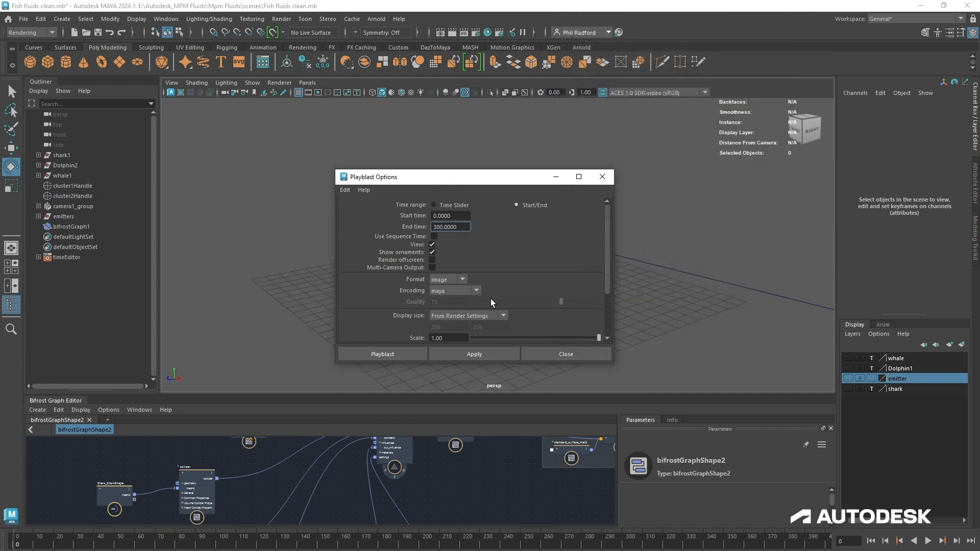
scroll(491, 298, "down", 3)
scroll(490, 337, "up", 2)
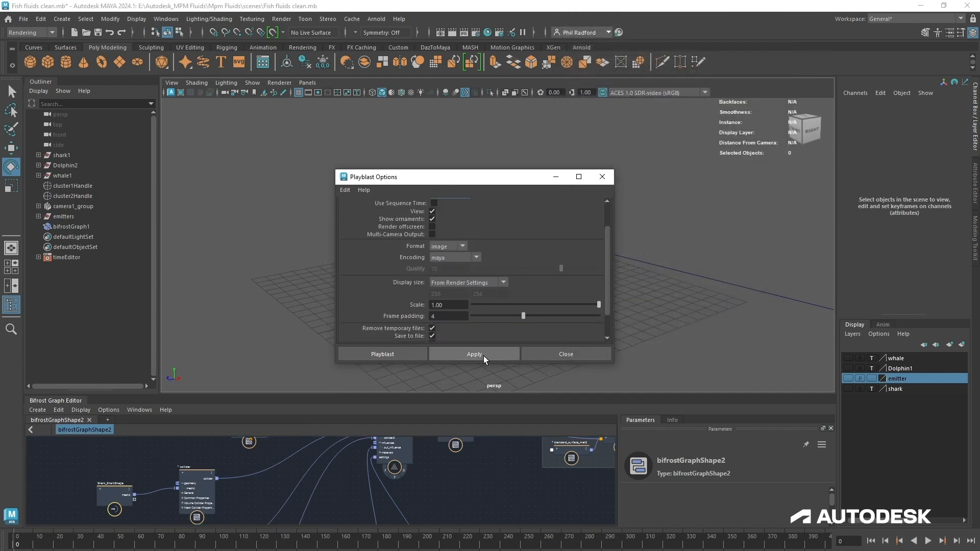
left_click(27, 21)
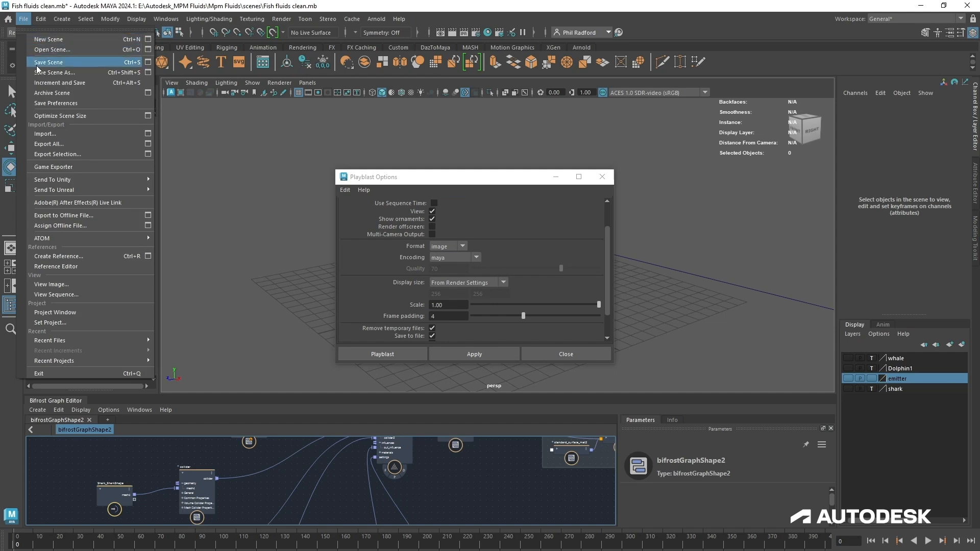
left_click(41, 64)
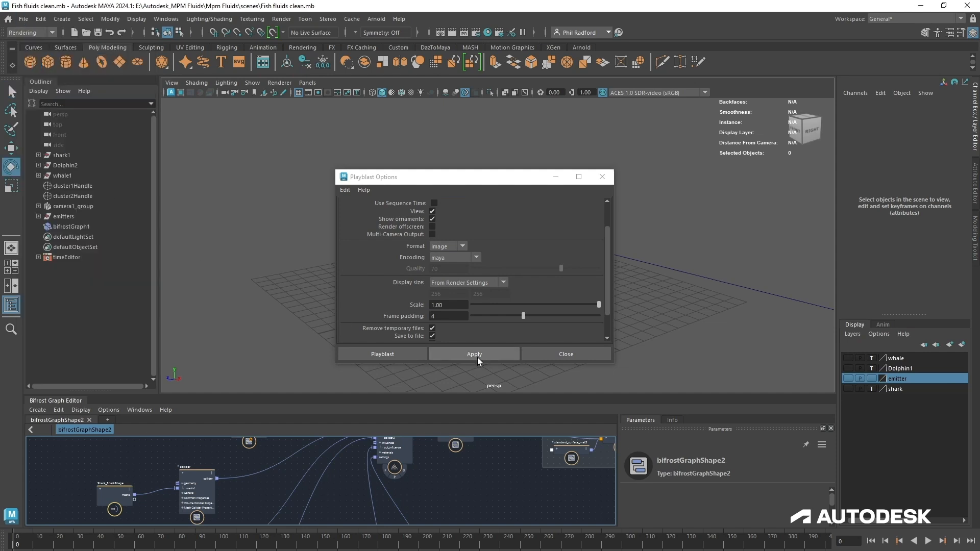
left_click(474, 354)
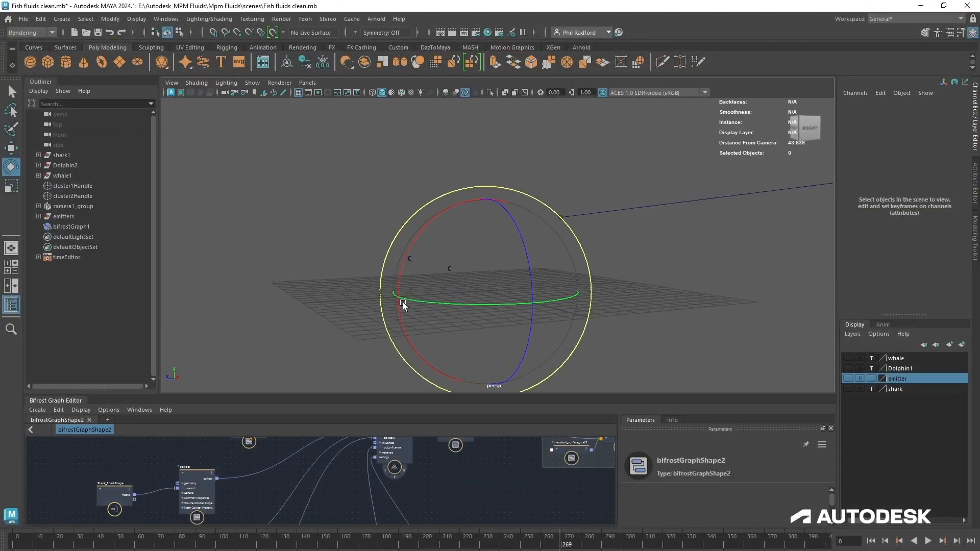
- Select bifrostGraph1, enlarge the Bifrost Graph Editor and temporarily show the emitter geometry to inspect it in the persp view
left_click_drag(574, 339, 598, 245, "alt")
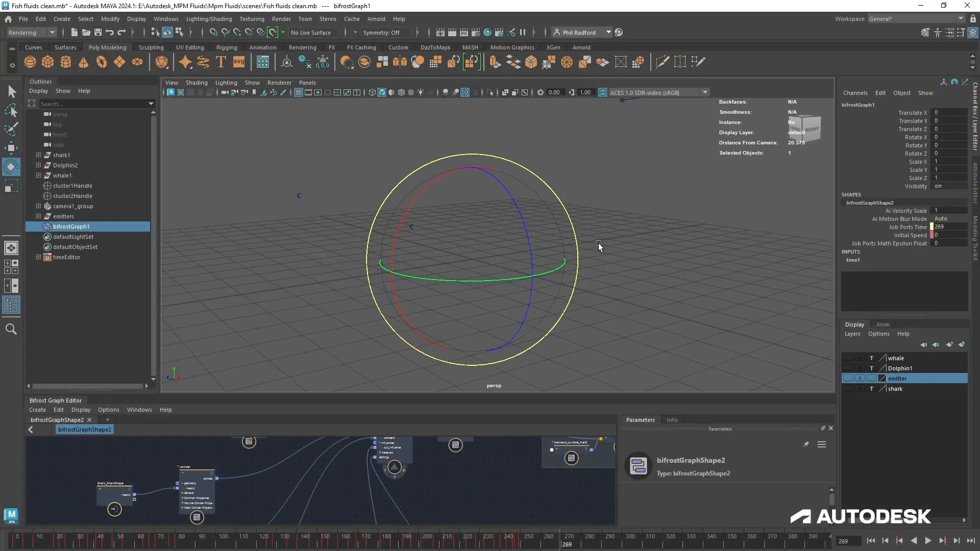
left_click_drag(433, 395, 446, 295)
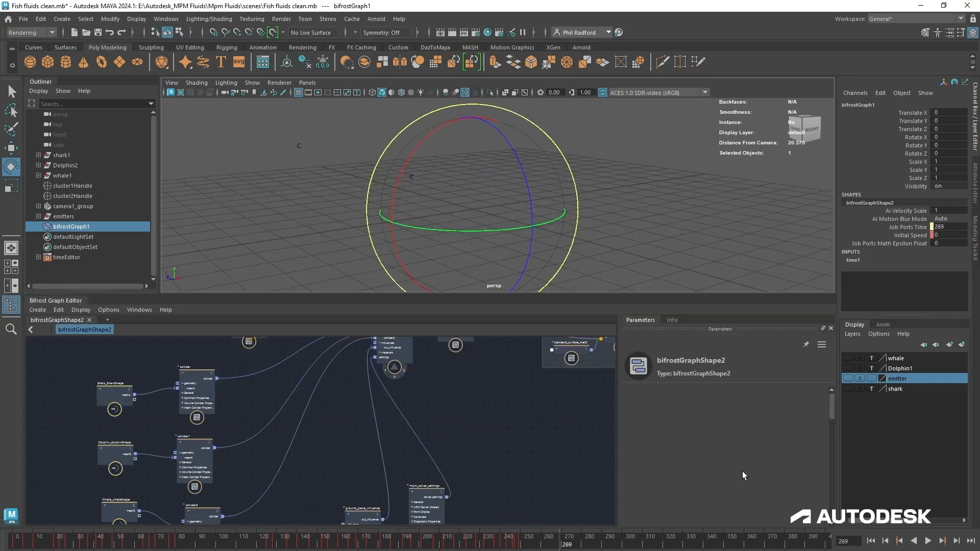
left_click(851, 358)
left_click_drag(514, 143, 415, 163, "alt")
left_click(851, 357)
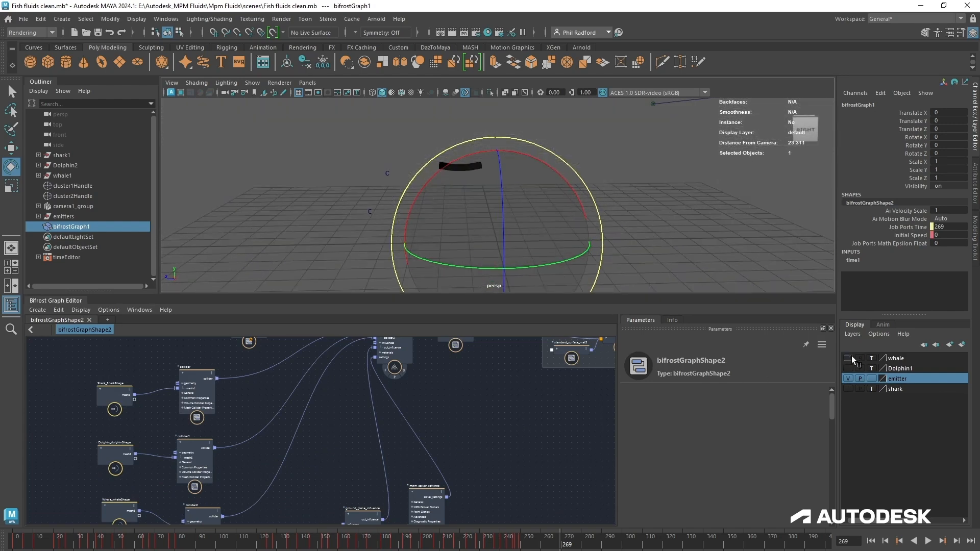
- Inspect the start and end frames of collider2, the whale's collider node, in the Bifrost graph
middle_click_drag(500, 411, 488, 363)
left_click(192, 416)
left_click(197, 472)
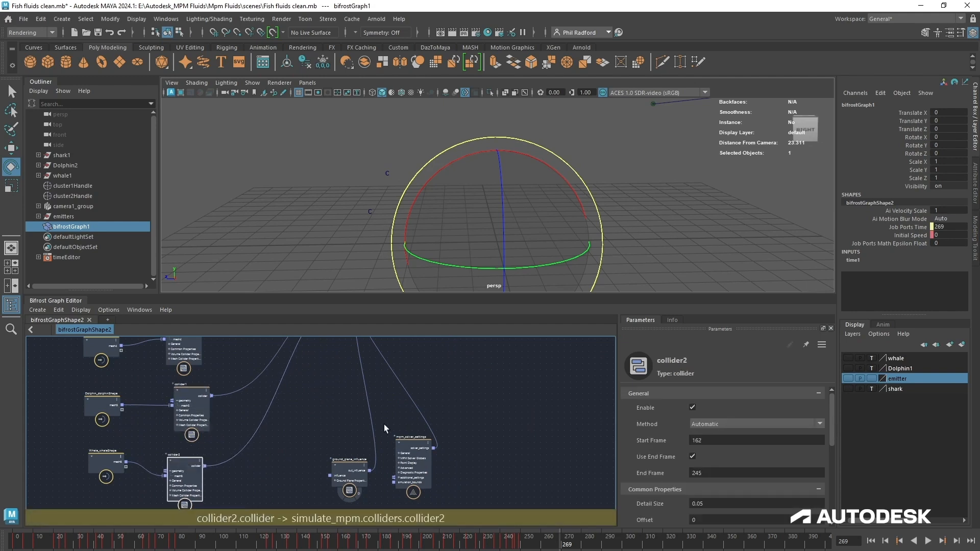
middle_click_drag(386, 429, 377, 455)
- Open the Graph Editor, isolate the Bifrost graph's Initial Speed curve and examine its peaks over the shark, dolphin and whale sections
left_click(166, 19)
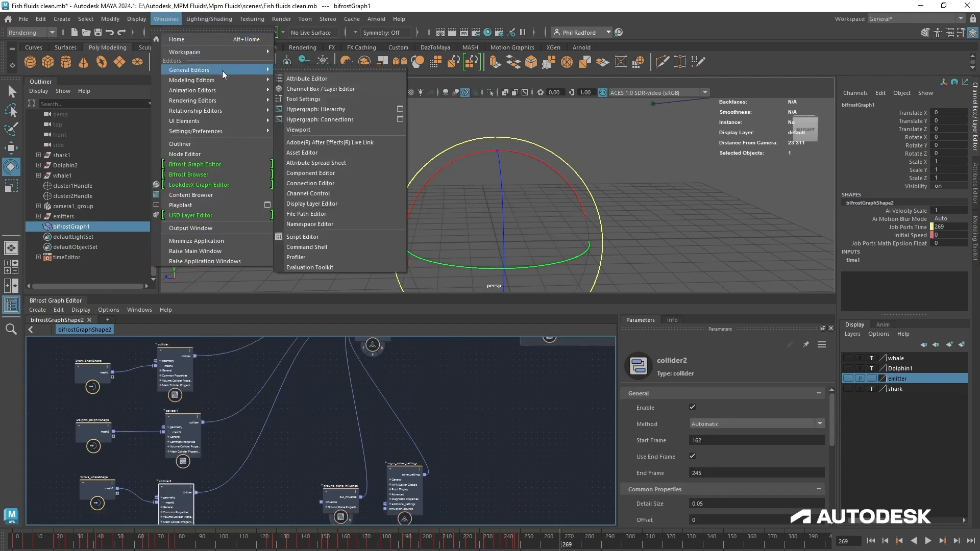
mouse_move(223, 96)
left_click(302, 99)
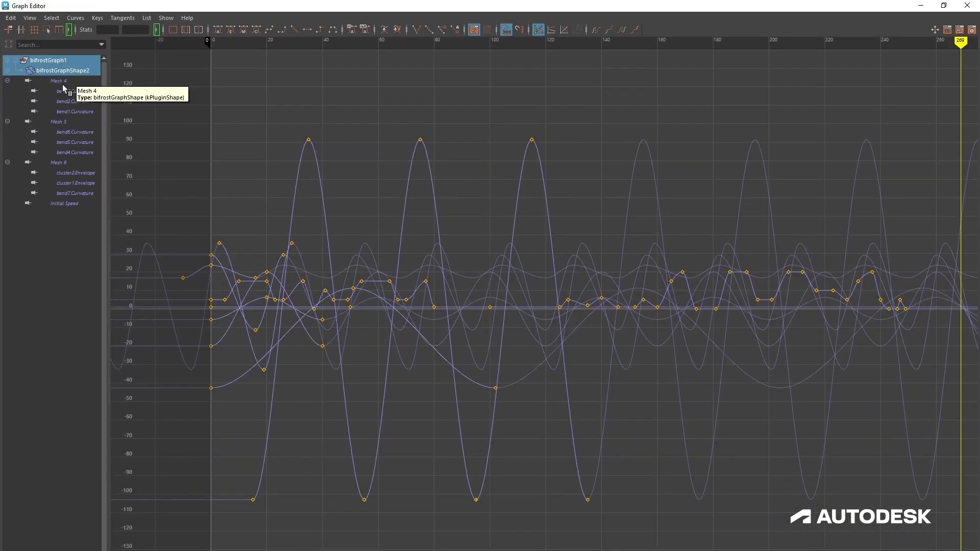
left_click(65, 203)
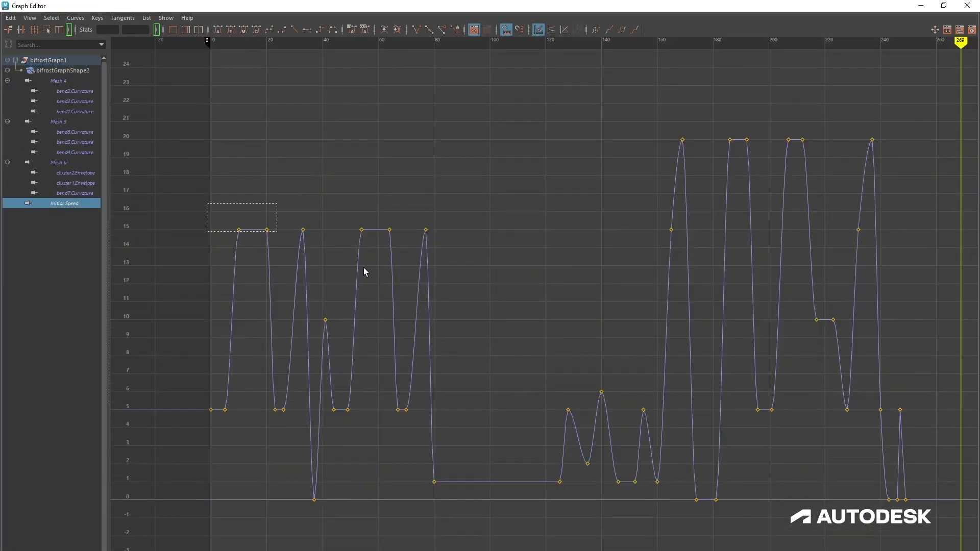
left_click_drag(365, 271, 492, 329)
left_click_drag(648, 445, 648, 446)
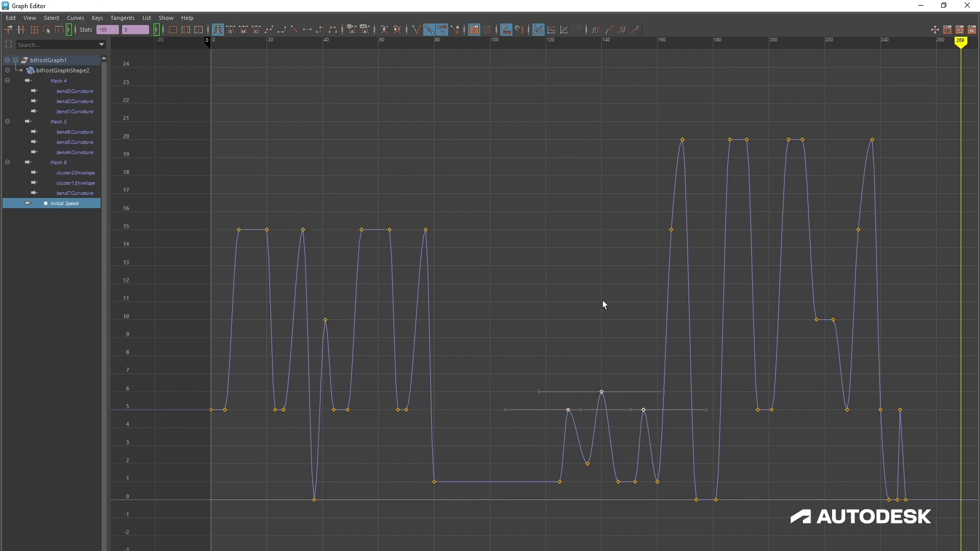
scroll(560, 311, "down", 5)
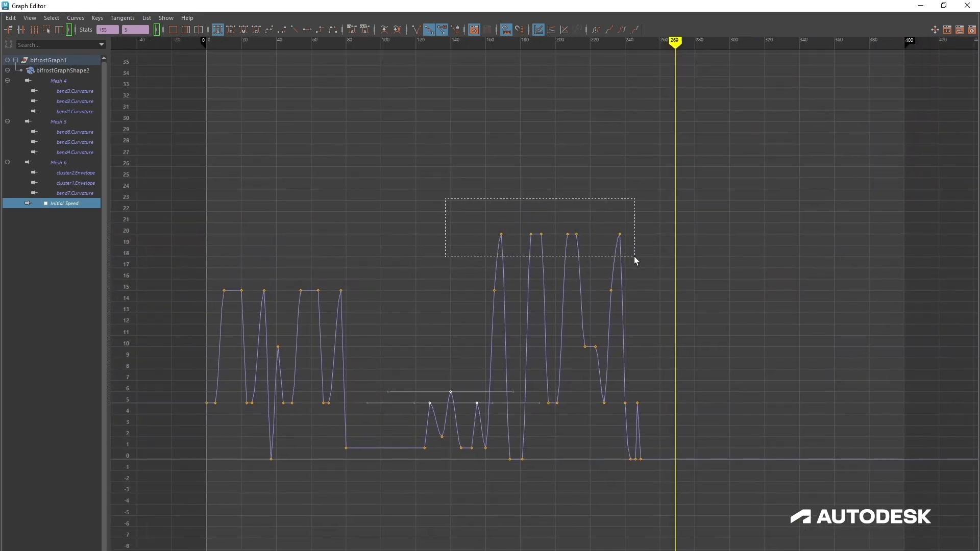
- Raise the Initial Speed key at frame 165 to about 19.93, level with the neighbouring peak
left_click_drag(634, 256, 635, 257)
left_click_drag(501, 307, 503, 311)
scroll(526, 319, "up", 4)
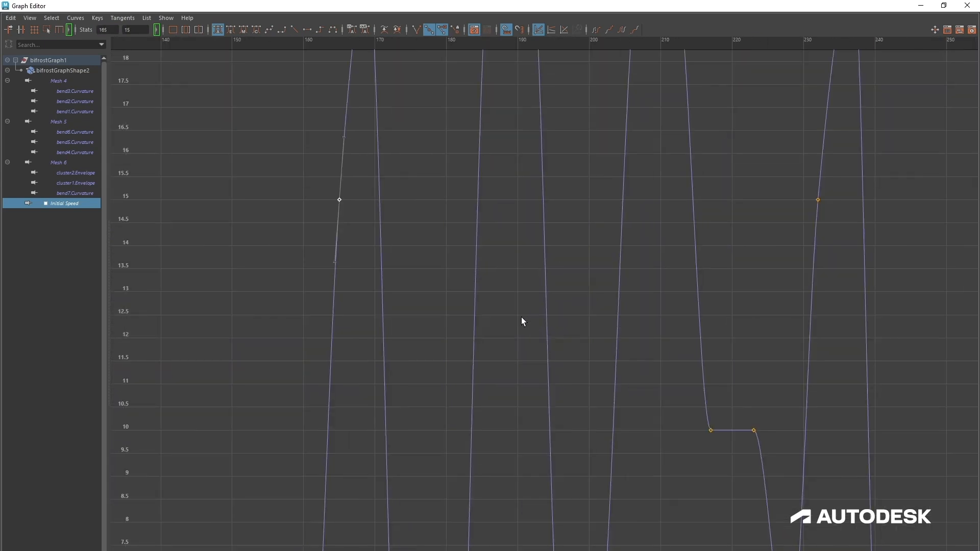
scroll(510, 324, "down", 3)
middle_click_drag(460, 357, 439, 267, "shift")
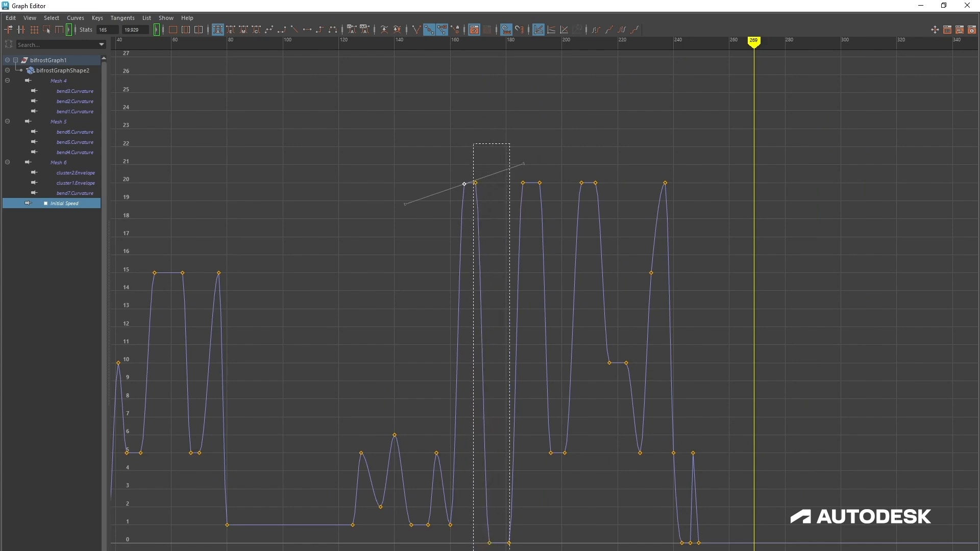
- Retime the first whale peak's end key to frame 172 and the two zero-value keys after it to frames 177 and 183
left_click_drag(474, 143, 509, 549)
middle_click_drag(494, 428, 498, 430, "shift")
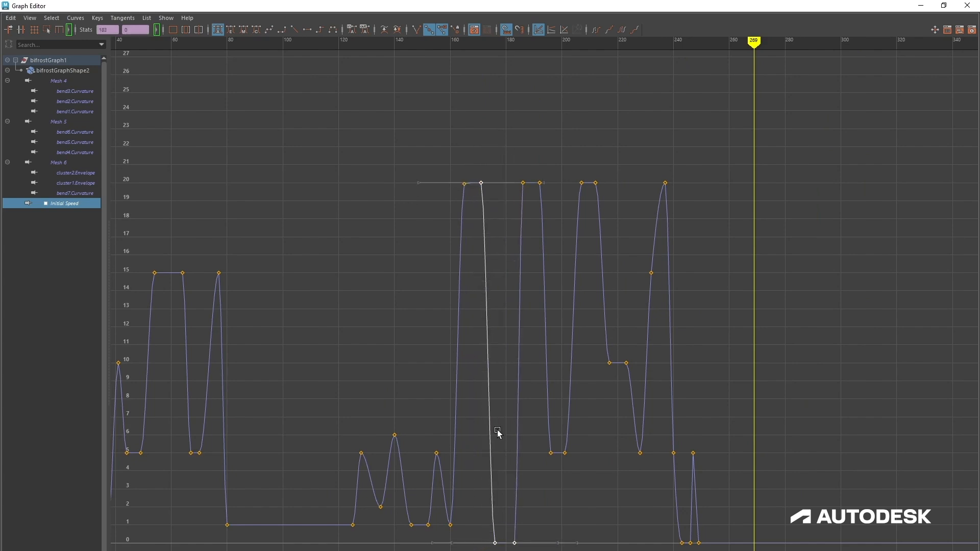
left_click_drag(501, 550, 500, 550)
middle_click_drag(476, 415, 482, 415, "shift")
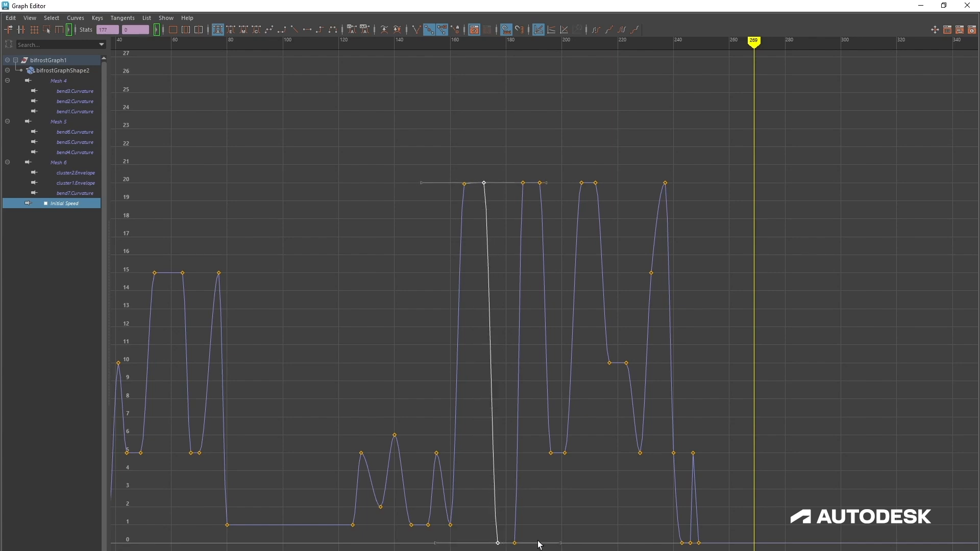
- Raise the Initial Speed valley keys between frames 160 and 223 to values of about 12.75 to 14.2
left_click_drag(538, 545, 444, 520)
middle_click_drag(531, 488, 537, 346, "shift")
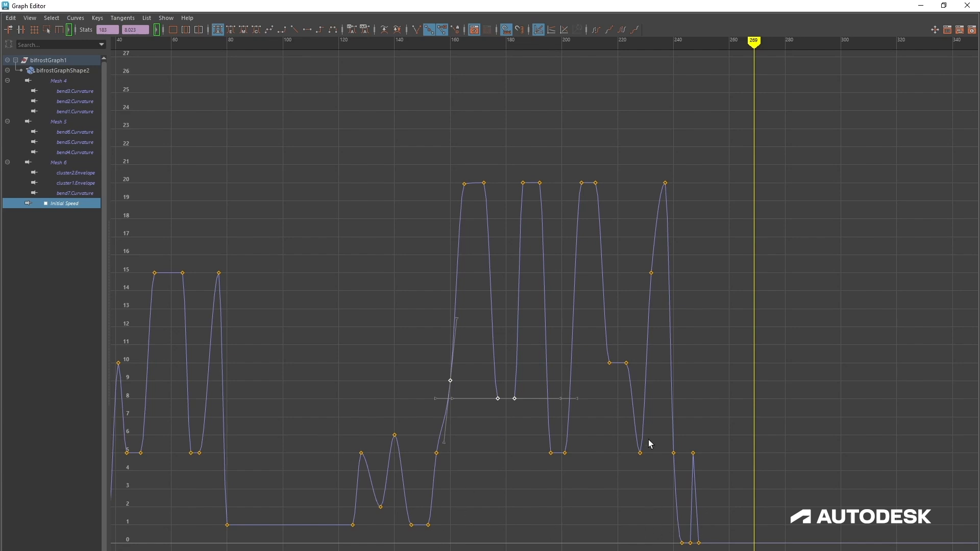
left_click_drag(587, 379, 635, 352)
middle_click_drag(717, 371, 723, 297, "shift")
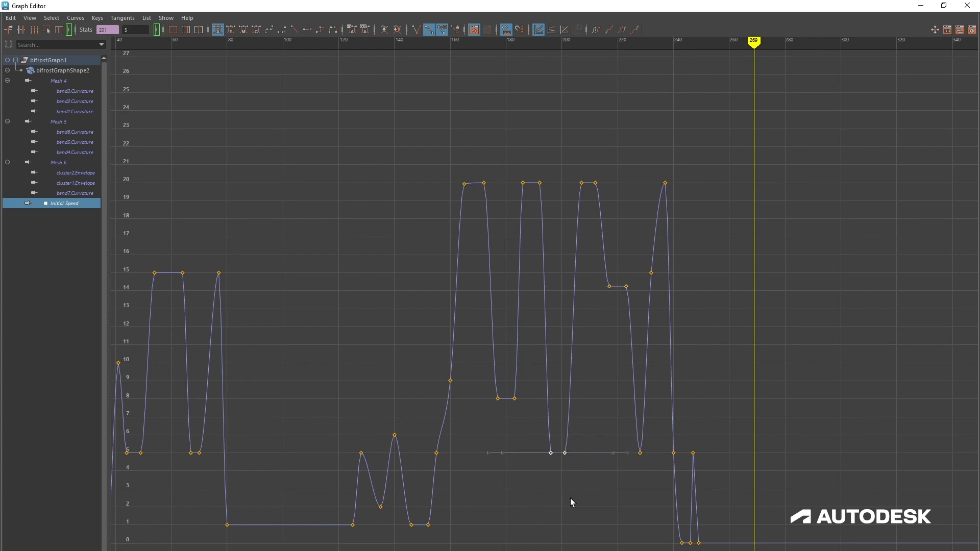
middle_click_drag(571, 498, 594, 337, "shift")
left_click_drag(529, 416, 465, 394)
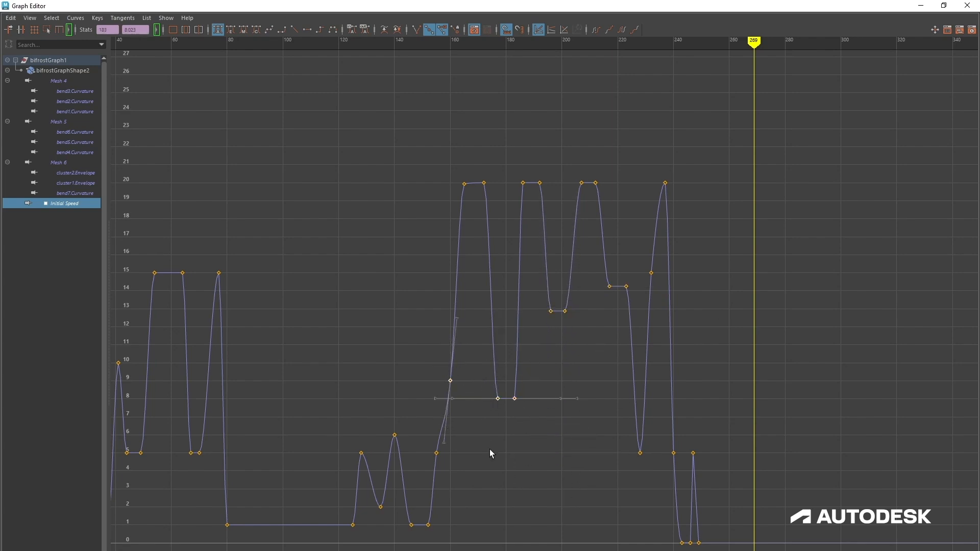
middle_click_drag(489, 450, 485, 378, "shift")
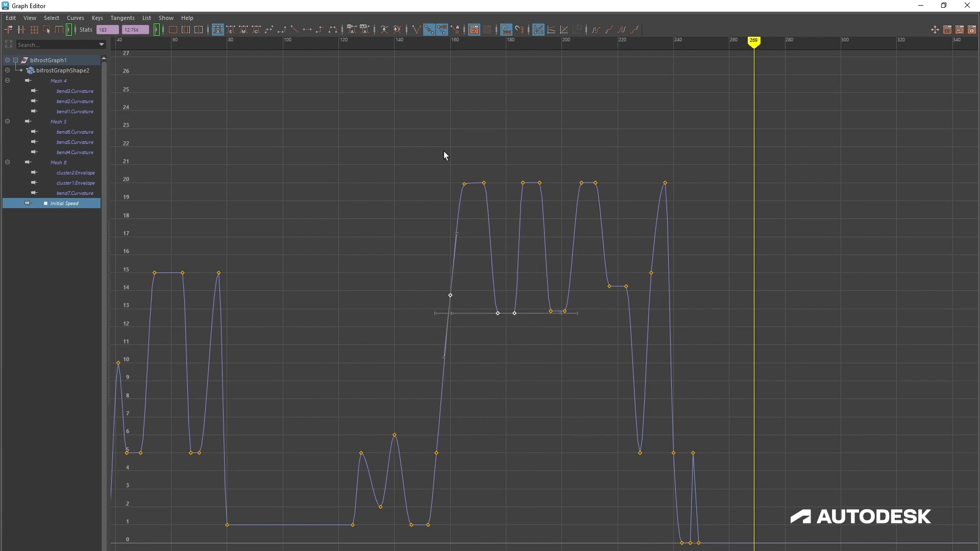
- Raise the frame 232 key to about 19.87 and lift all whale-section peak keys to about 31.5
left_click_drag(401, 145, 735, 223)
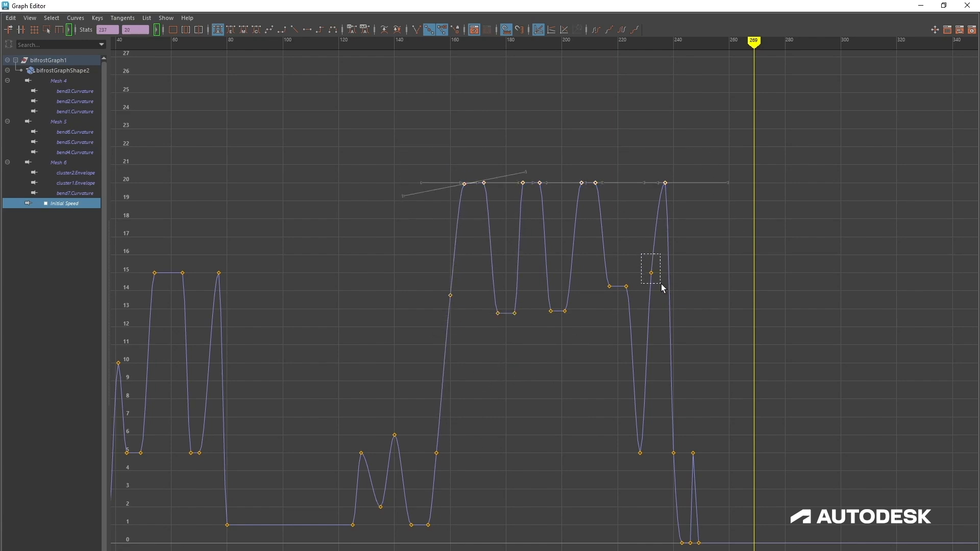
left_click_drag(662, 289, 663, 289)
middle_click_drag(670, 311, 677, 221, "shift")
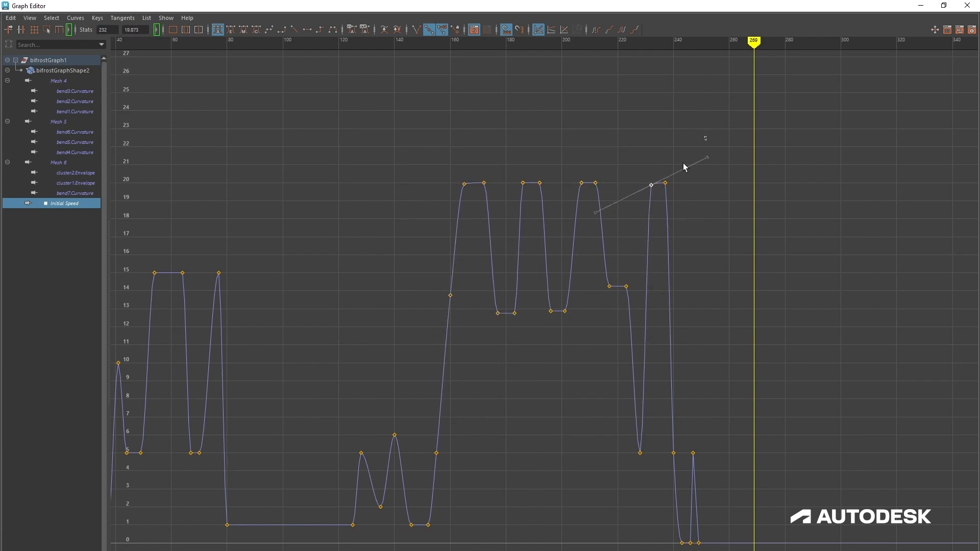
left_click_drag(683, 164, 392, 213)
middle_click_drag(499, 384, 502, 275, "shift")
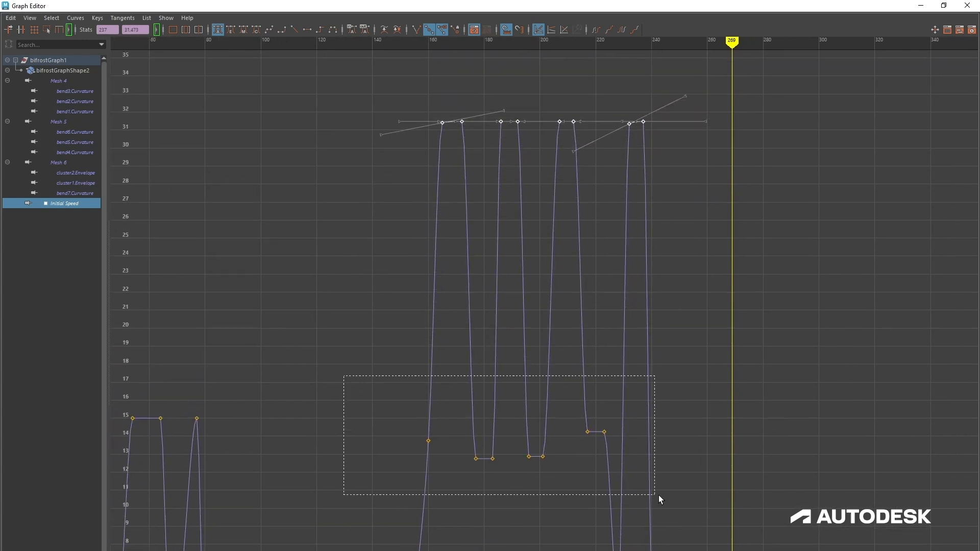
- Lift the raised valley keys between frames 160 and 223 further, to Initial Speeds of about 18 to 20
left_click_drag(658, 496, 659, 496)
middle_click_drag(607, 503, 514, 349, "shift")
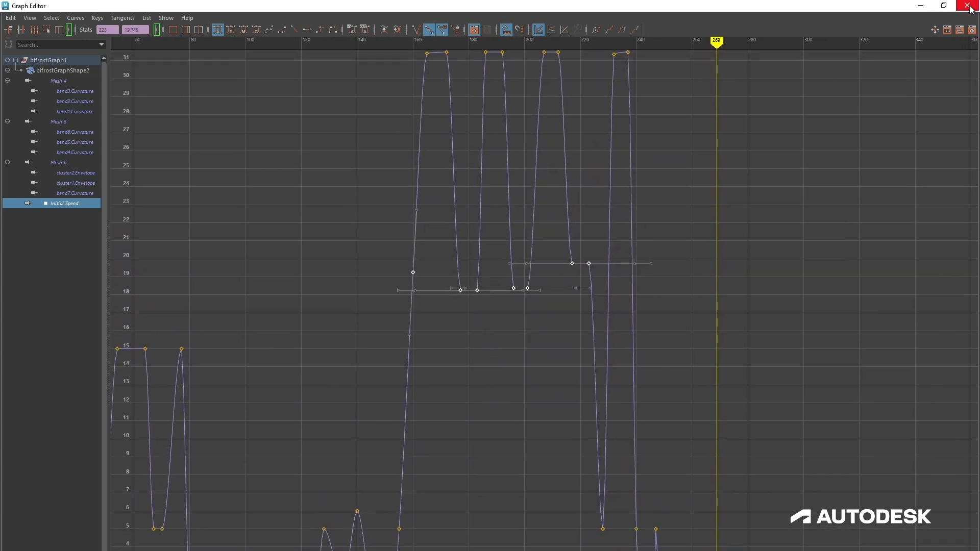
middle_click_drag(845, 187, 834, 209, "alt")
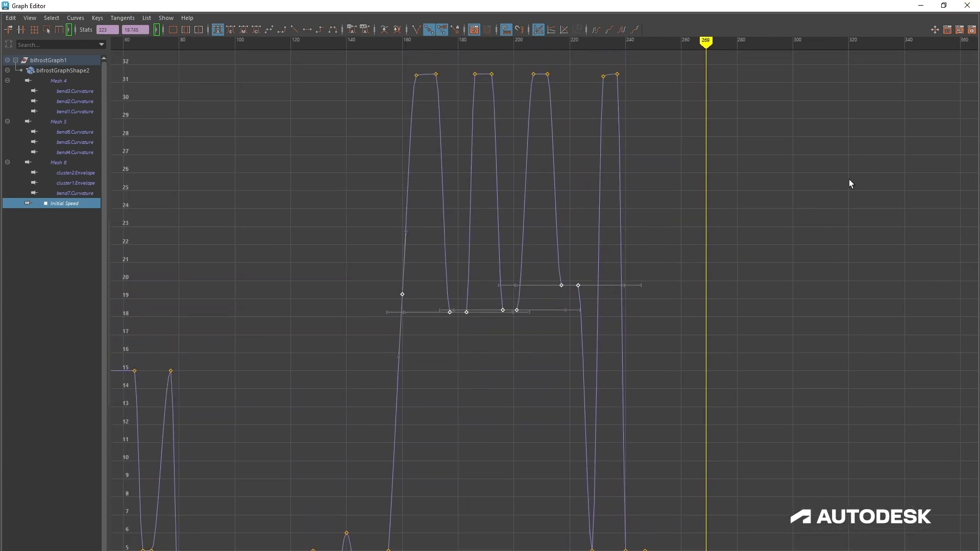
- Close the Graph Editor, enlarge the perspective viewport and playblast the simulation with the edited Initial Speed keys
left_click(967, 5)
left_click_drag(553, 295, 551, 453)
left_click(746, 229)
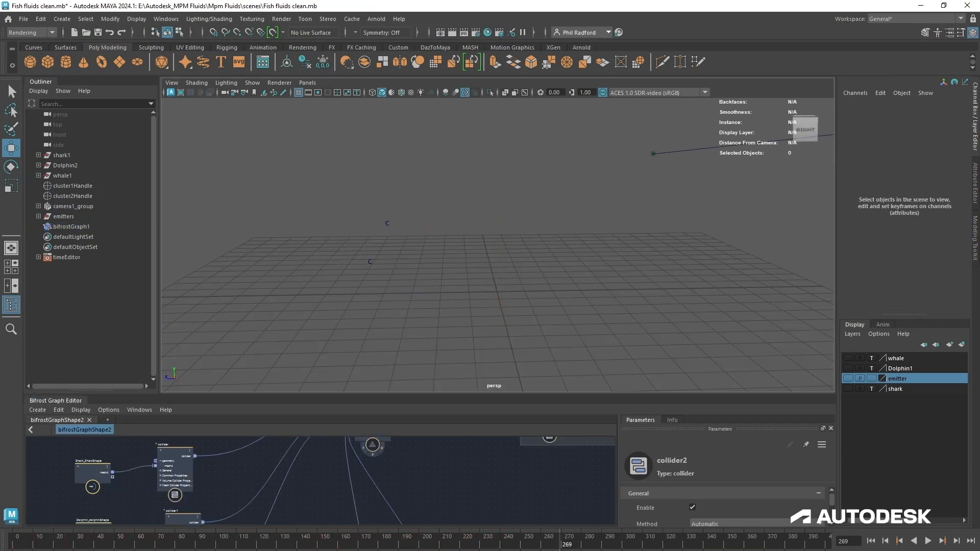
left_click(163, 19)
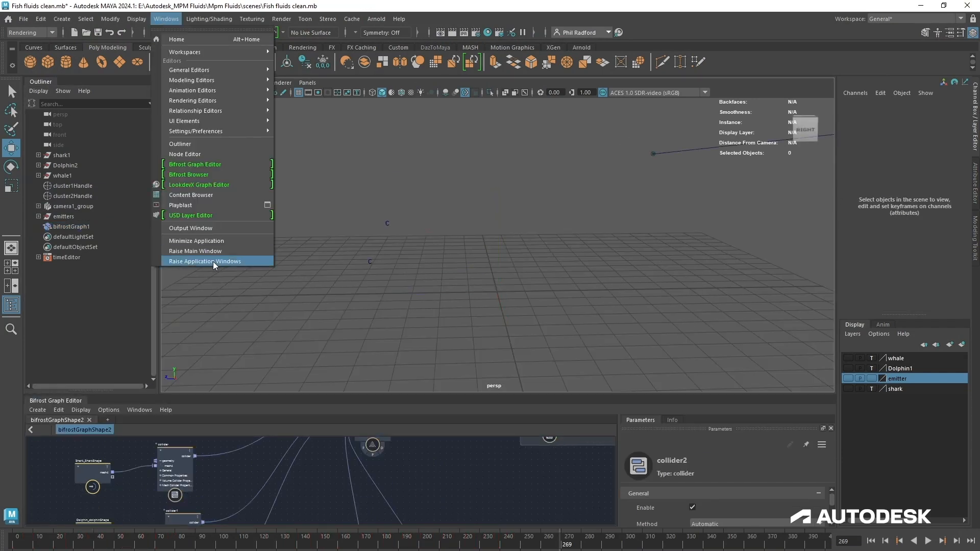
left_click(219, 195)
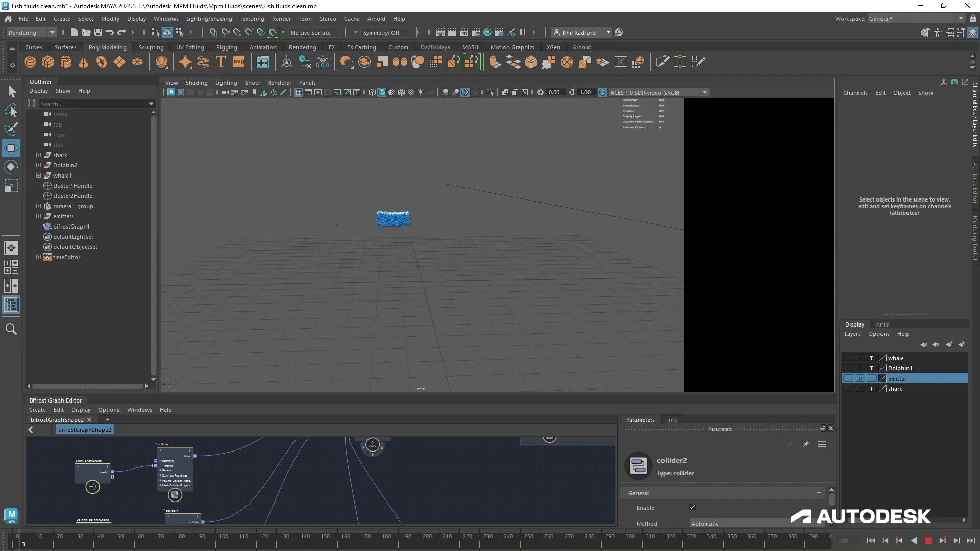
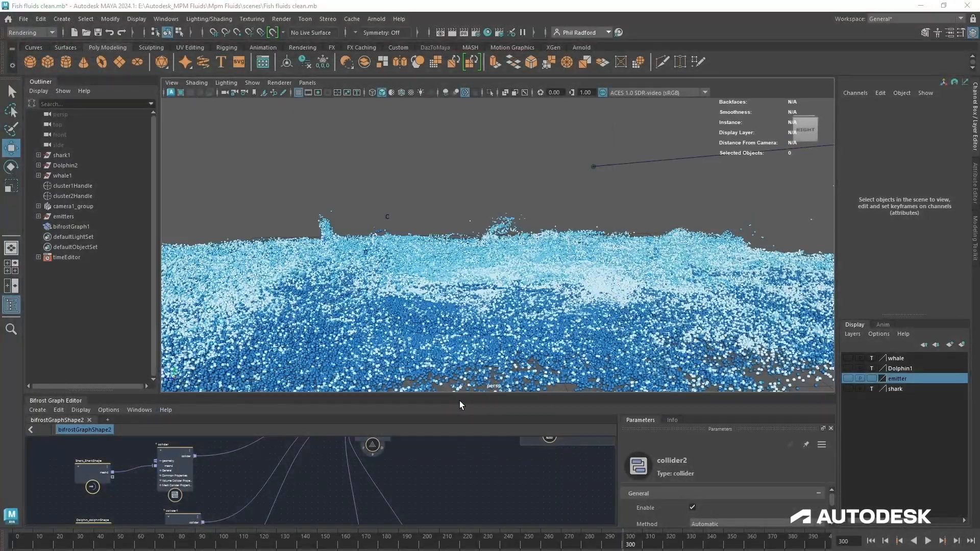
- Return to frame 0, enlarge the Bifrost graph, and spread the material backdrop and Separate_Particle_Sources node further from simulate_mpm
left_click(871, 541)
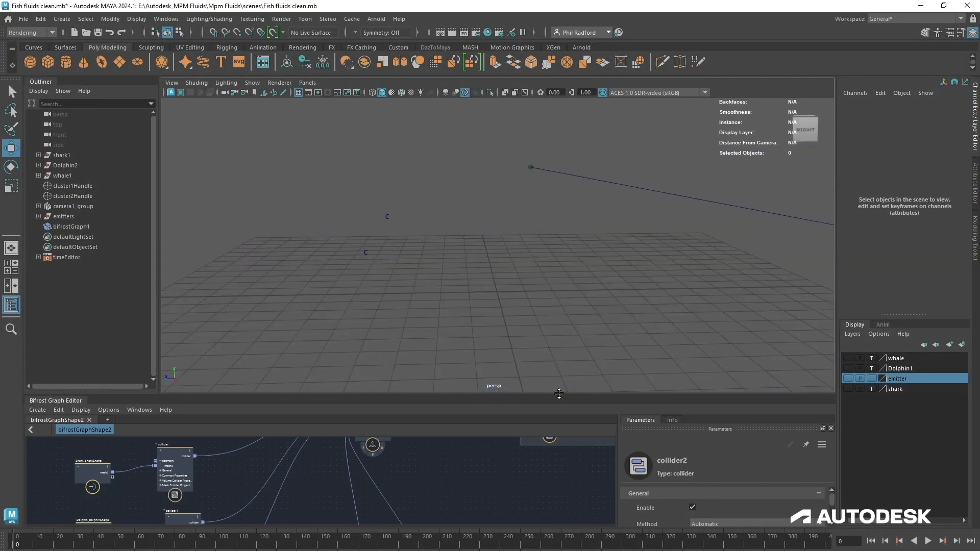
left_click_drag(559, 394, 575, 210)
middle_click_drag(462, 281, 296, 458)
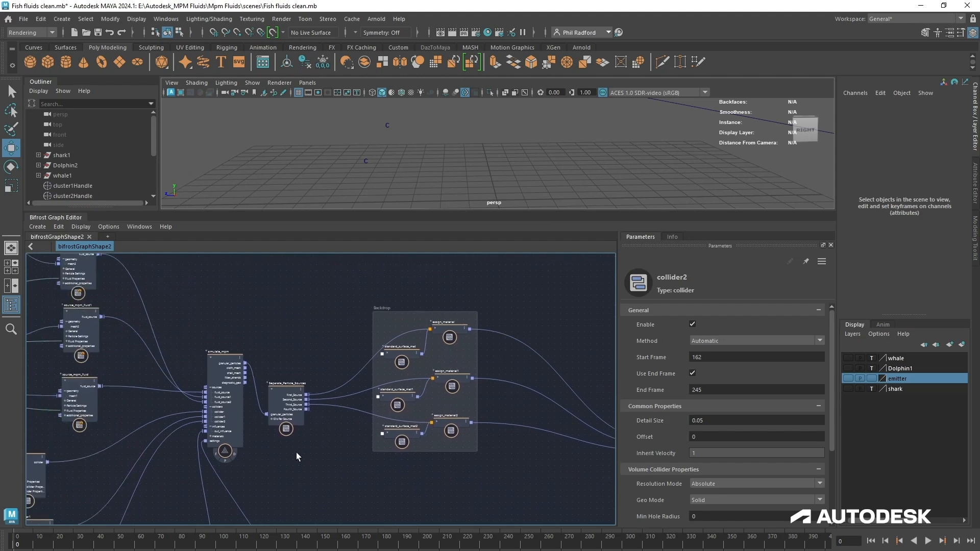
scroll(296, 458, "up", 2)
left_click_drag(413, 301, 522, 306)
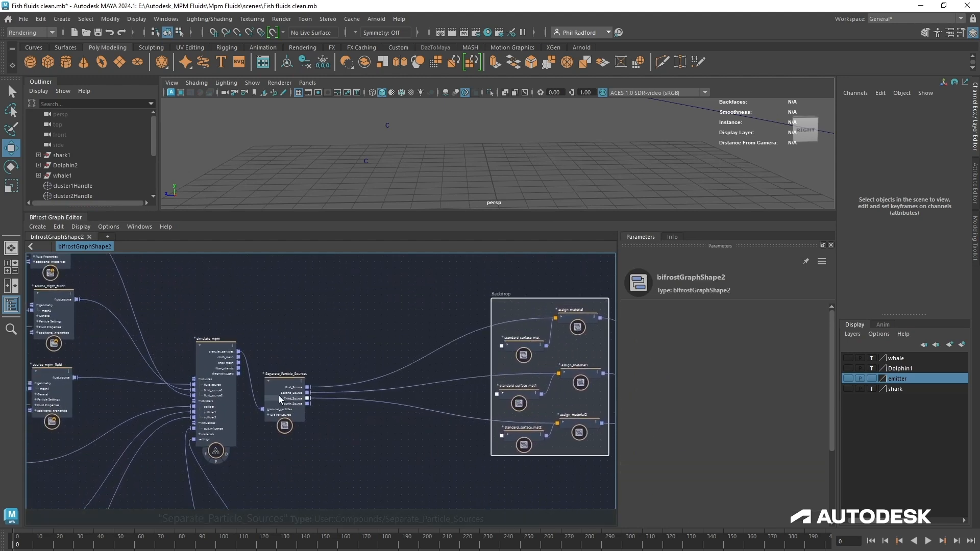
left_click_drag(286, 399, 344, 364)
scroll(361, 412, "up", 3)
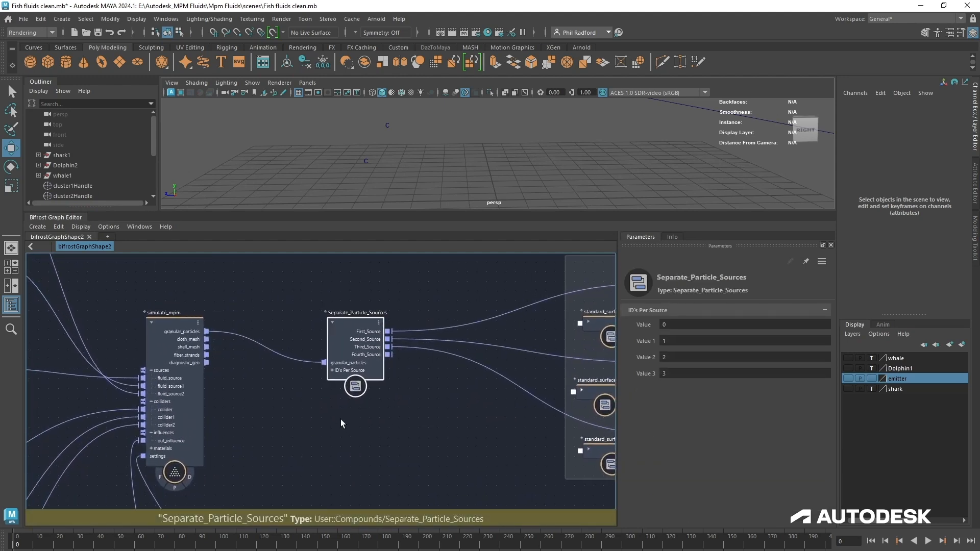
- Move Separate_Particle_Sources slightly higher and realign the three standard_surface_mat nodes inside the material backdrop
middle_click_drag(459, 400, 602, 466)
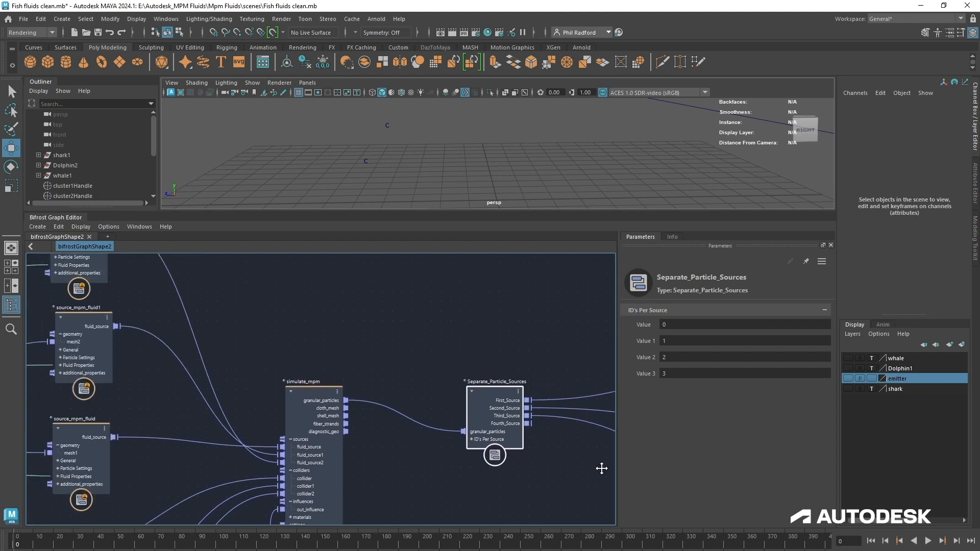
middle_click_drag(466, 385, 247, 323)
left_click_drag(339, 369, 334, 326)
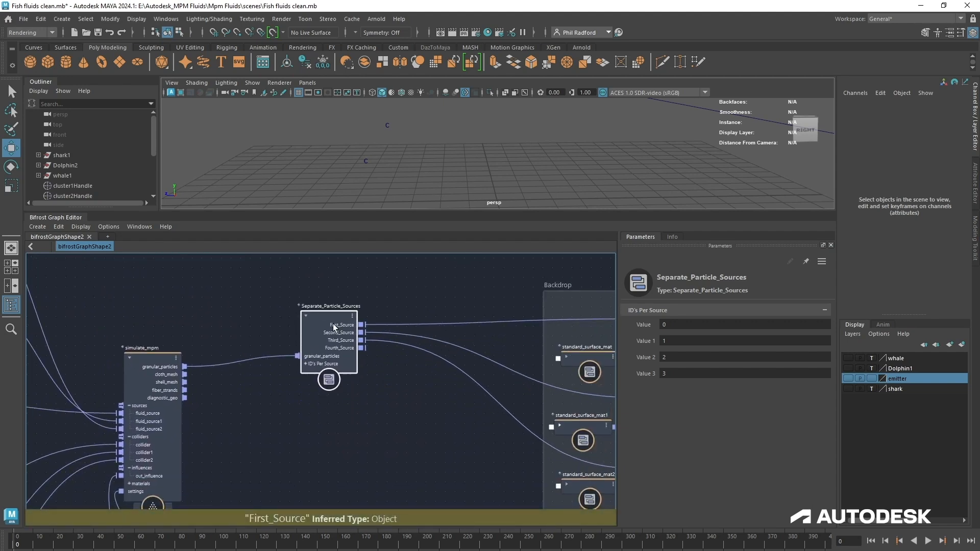
middle_click_drag(412, 403, 328, 434)
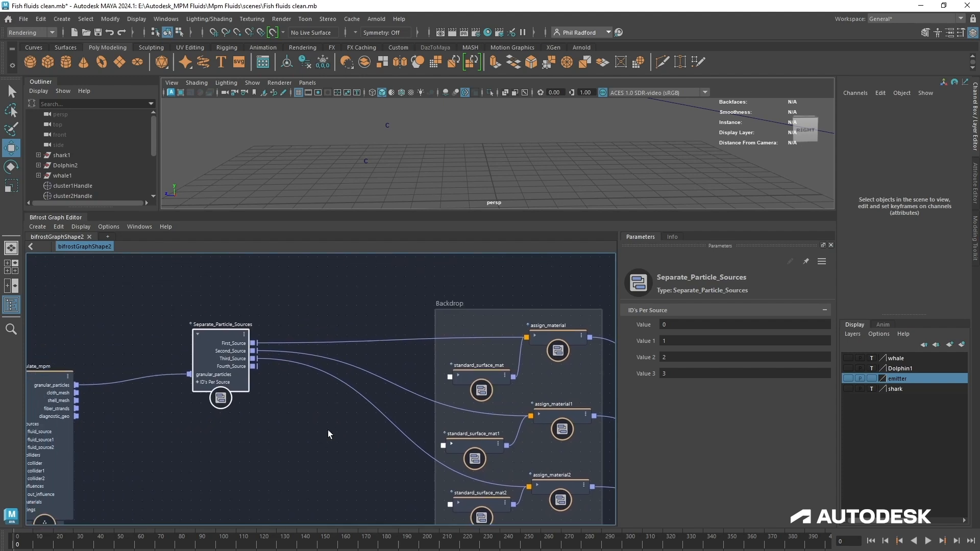
left_click_drag(215, 377, 226, 380)
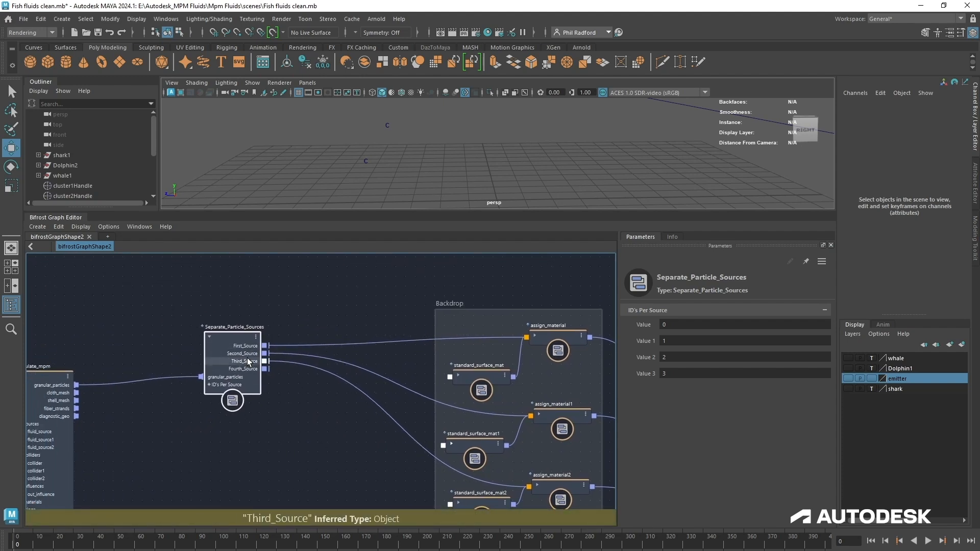
middle_click_drag(356, 444, 250, 410)
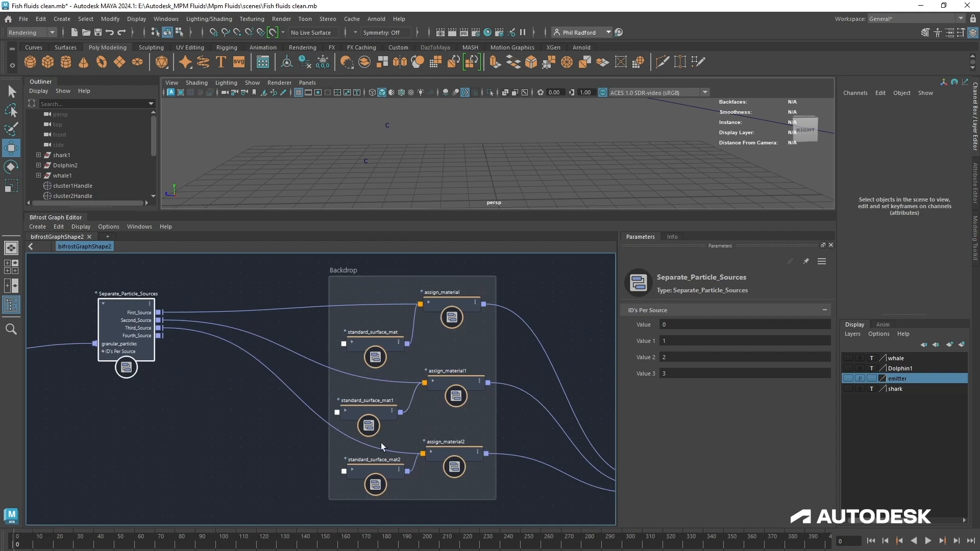
left_click_drag(369, 474, 365, 479)
left_click_drag(369, 415, 379, 414)
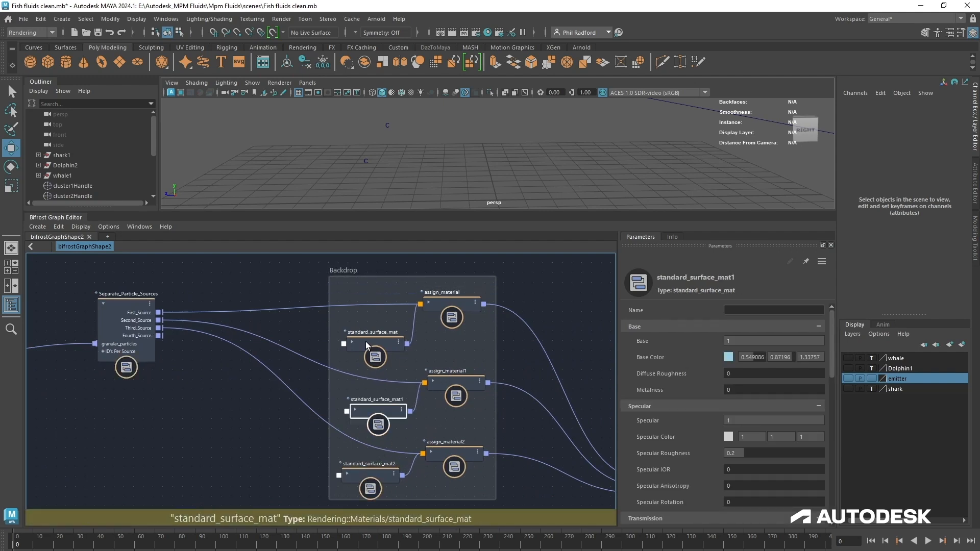
left_click_drag(375, 343, 379, 339)
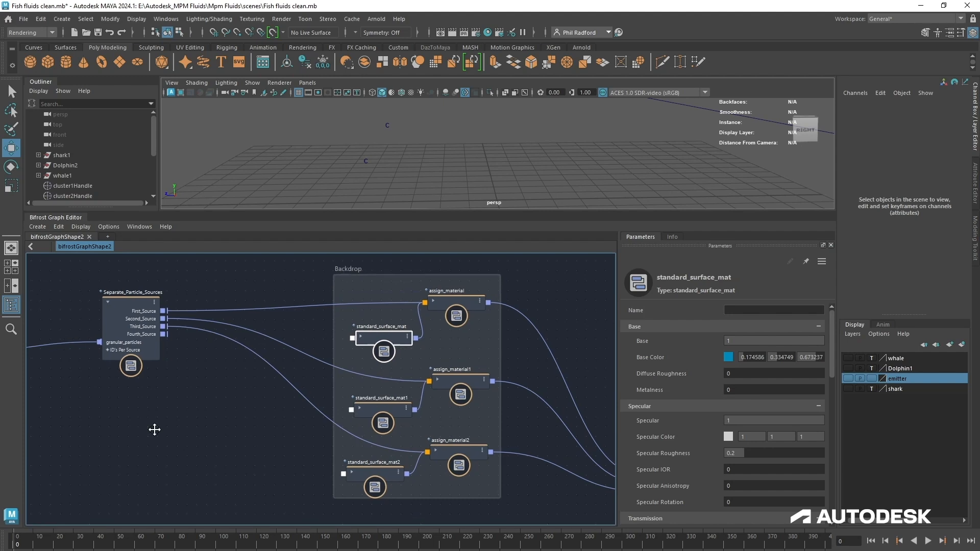
- Cut the connection from simulate_mpm's granular_particles output to the Separate_Particle_Sources node
middle_click_drag(153, 429, 428, 420)
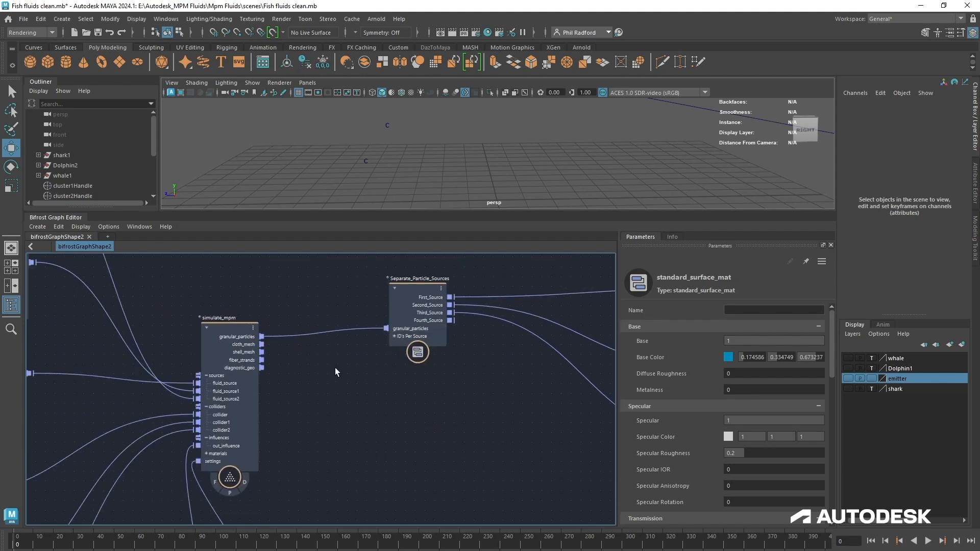
mouse_move(344, 388)
left_mouse_down("ctrl+alt+shift")
mouse_move(347, 335)
mouse_move(333, 267)
left_mouse_up("ctrl+alt+shift")
- Create a source_color_property node for the additional_properties of the mesh3 fluid source and place it beside that source
middle_click_drag(88, 400, 416, 502)
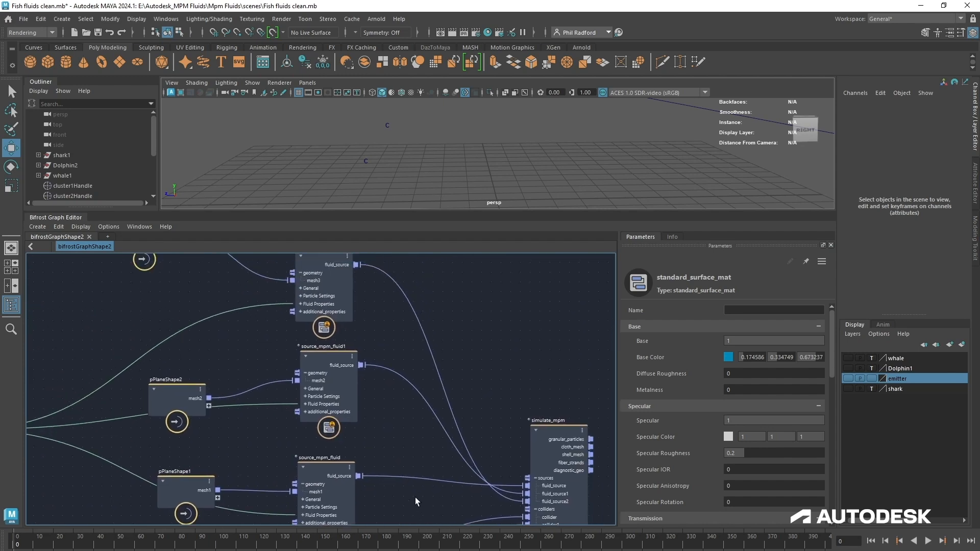
right_click(314, 311)
mouse_move(345, 343)
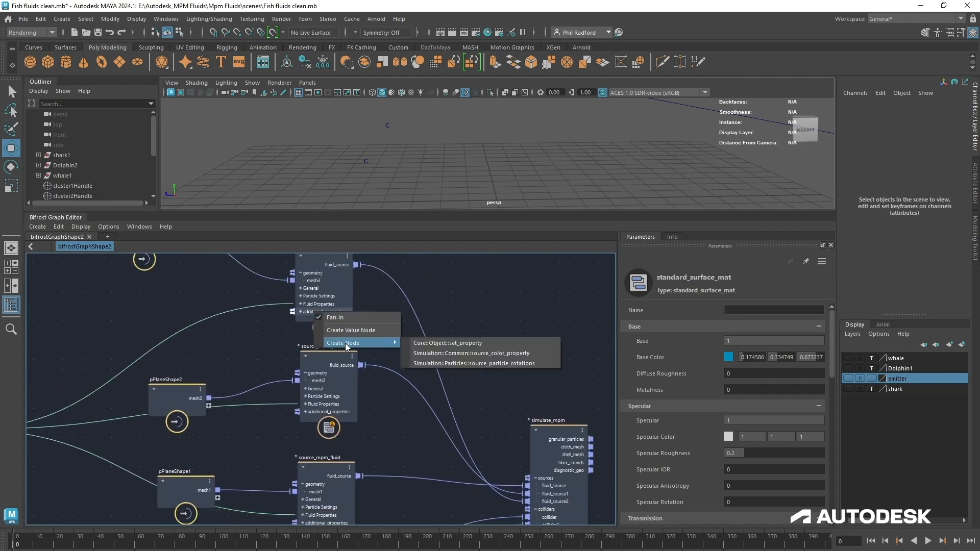
left_click(460, 353)
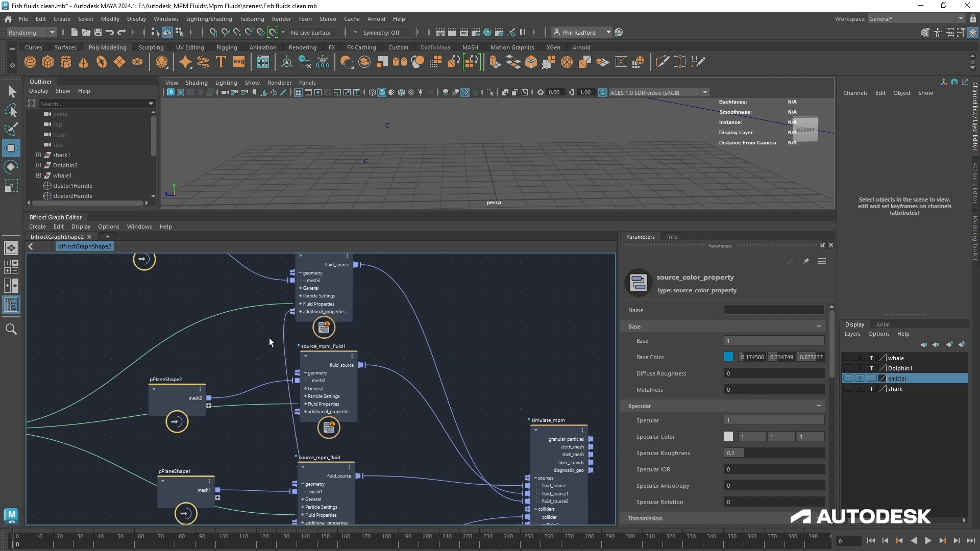
left_click_drag(231, 354, 242, 355)
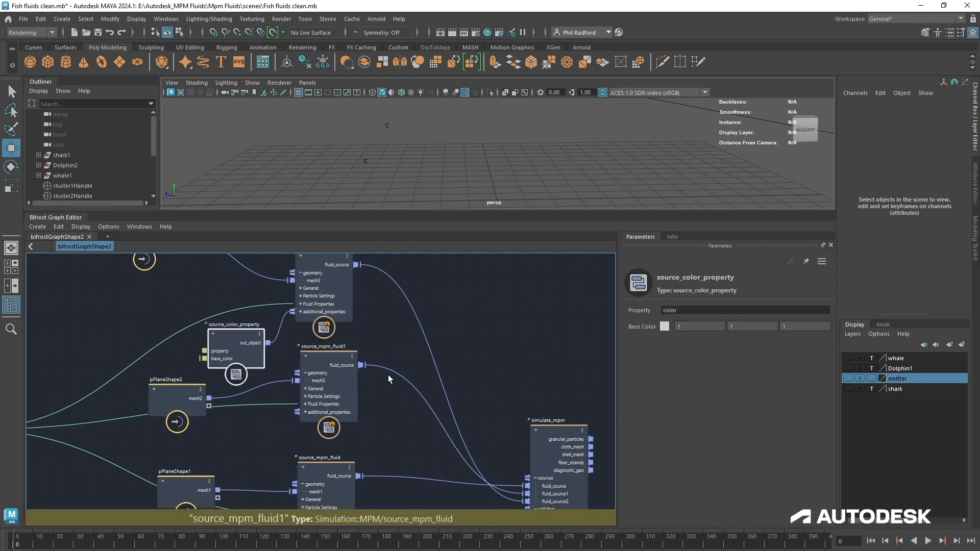
- Create a source_color_property node for source_mpm_fluid1's additional_properties and place it beside that source
middle_click_drag(388, 374, 384, 322)
right_click(331, 361)
mouse_move(386, 395)
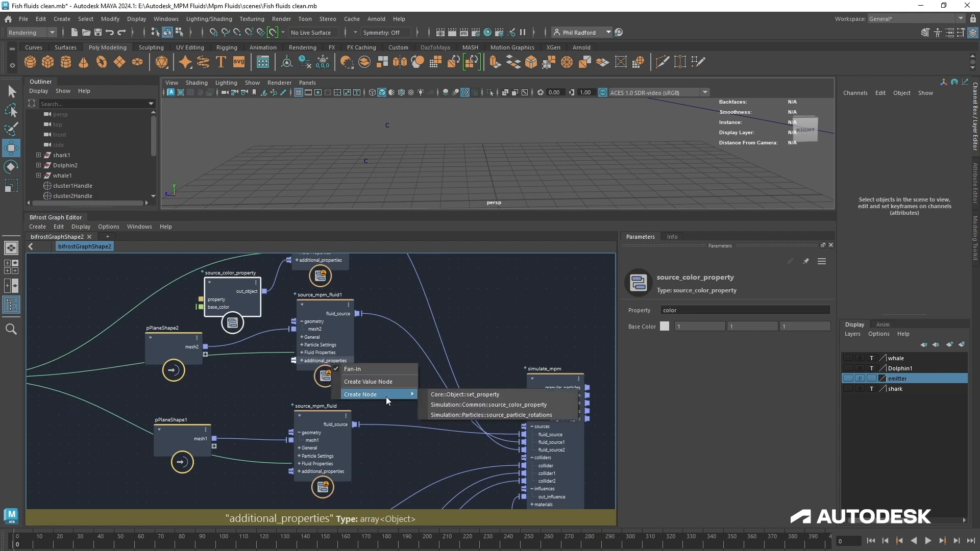
left_click(470, 405)
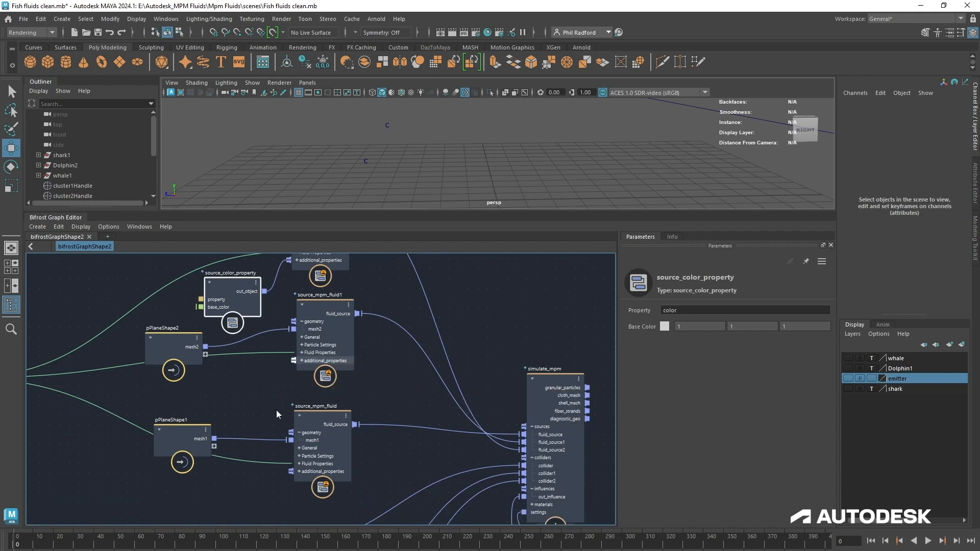
left_click_drag(230, 469, 243, 389)
- Create a source_color_property node for source_mpm_fluid's additional_properties and place it below the pPlaneShape1 node
middle_click_drag(398, 392, 389, 329)
right_click(319, 409)
mouse_move(360, 436)
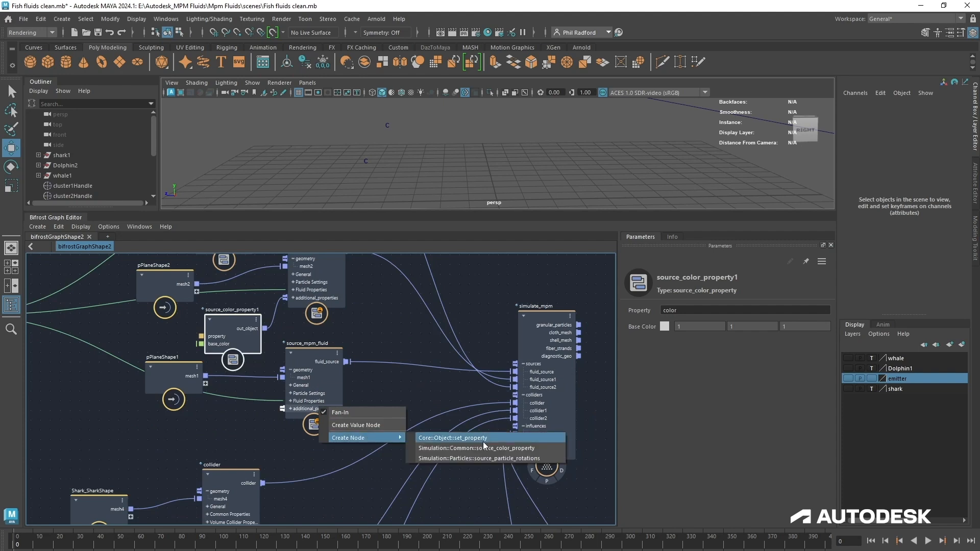
left_click(483, 450)
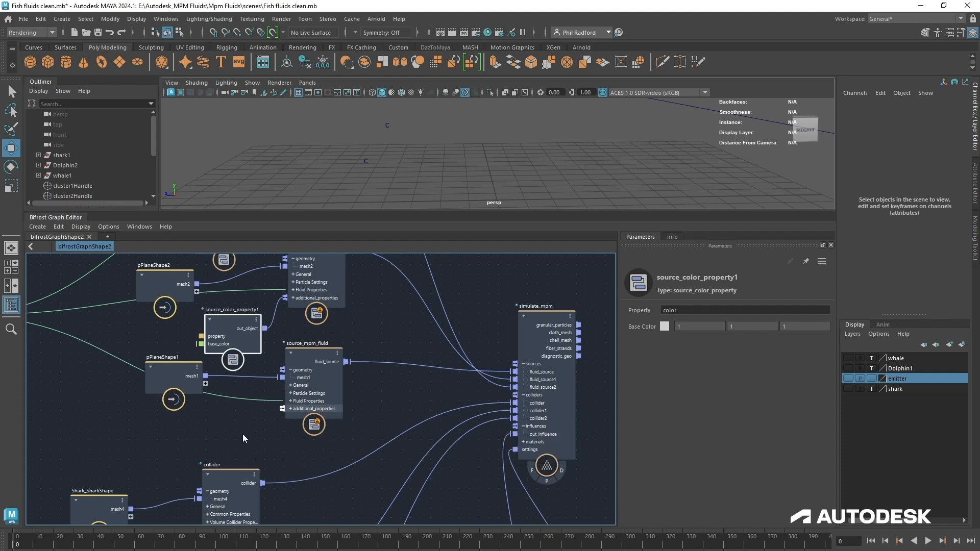
middle_click_drag(244, 397, 269, 472)
left_click_drag(241, 268, 258, 505)
- Set the Base Color of source_color_property2 to dark red and that of source_color_property1 to the recently used medium blue
middle_click_drag(245, 468, 236, 329)
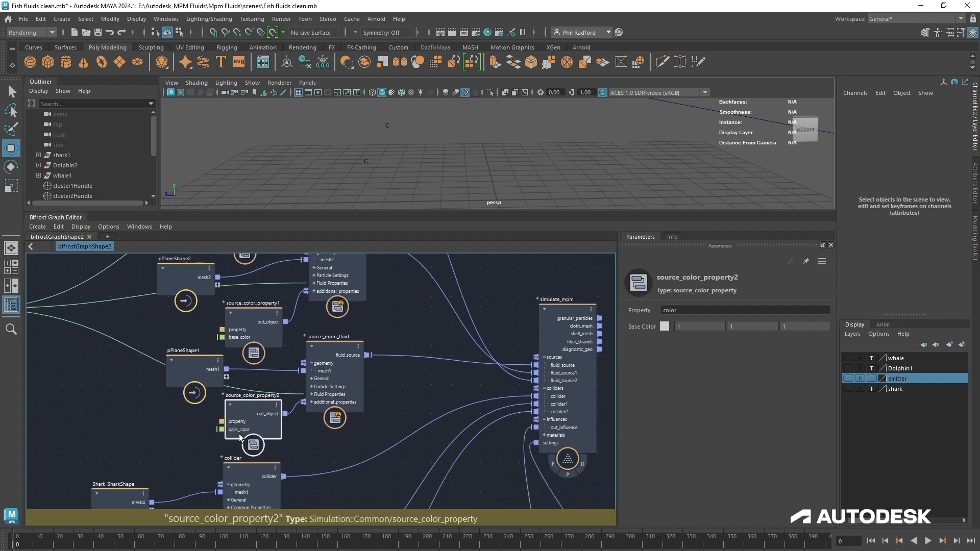
left_click(665, 326)
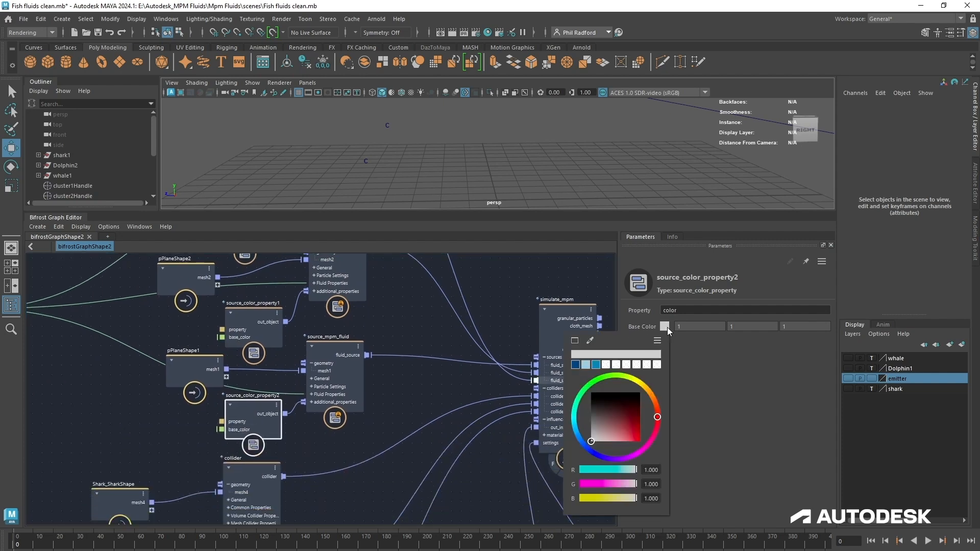
left_click(250, 328)
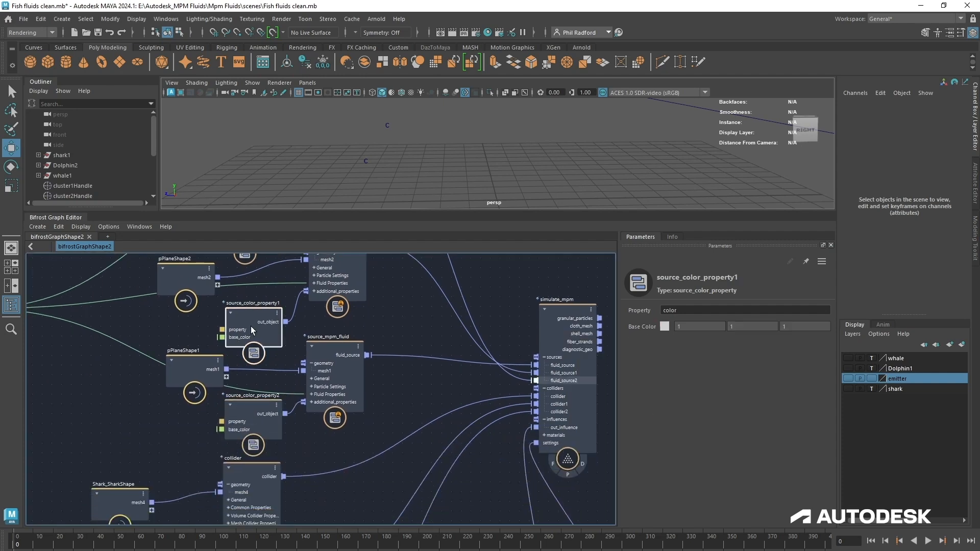
left_click(664, 327)
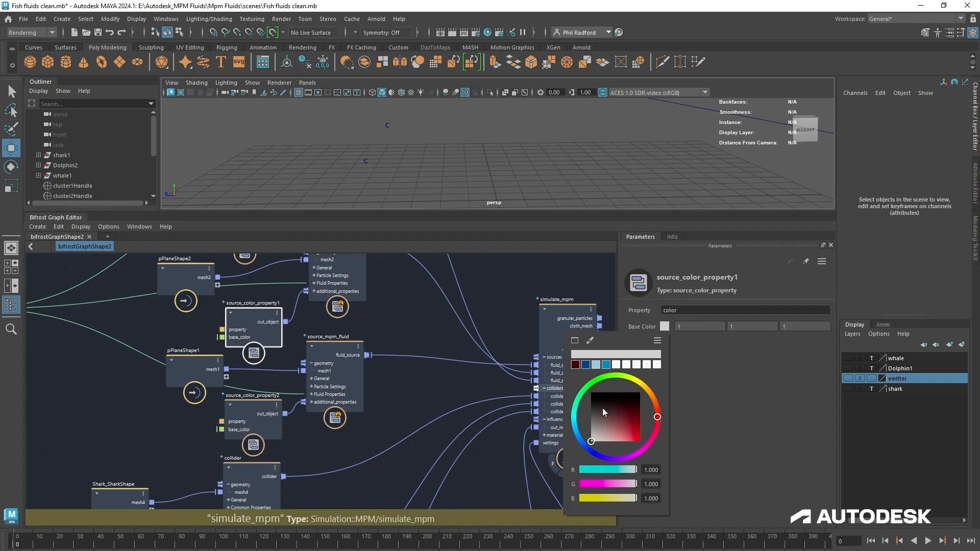
left_click(606, 364)
- Set the Base Color of the mesh3 source's source_color_property to yellow (0.6574, 0.6674, 0.0281)
middle_click_drag(406, 311, 416, 398, "alt")
left_click(258, 316)
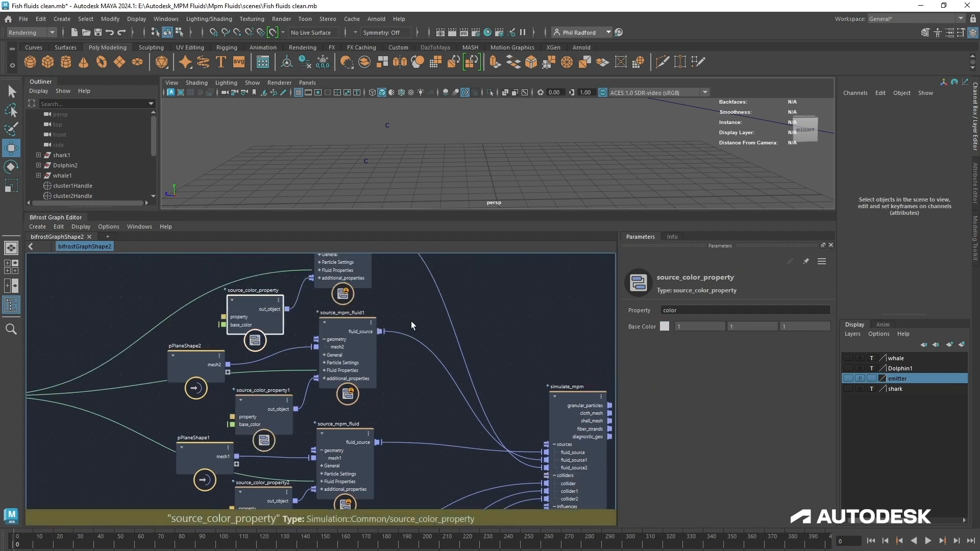
left_click(664, 326)
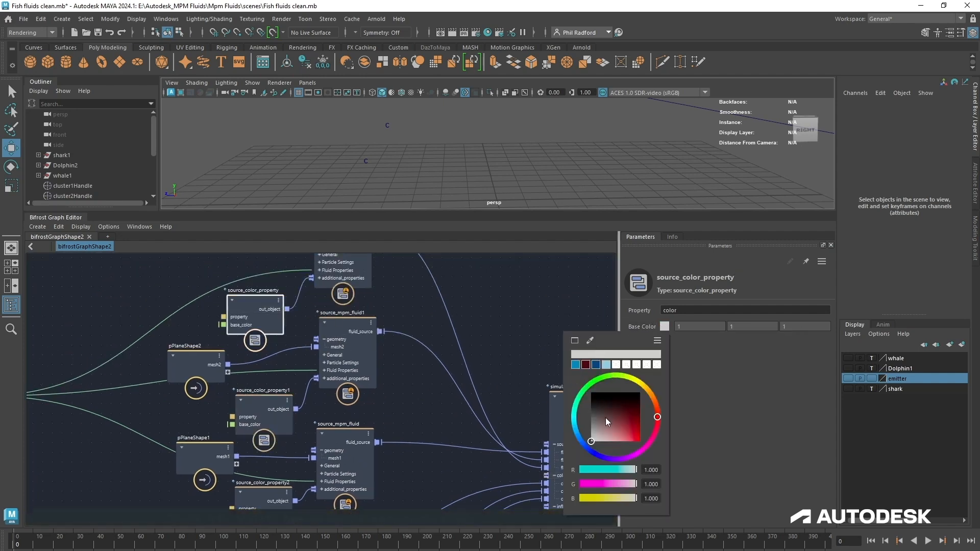
left_click_drag(657, 415, 636, 379)
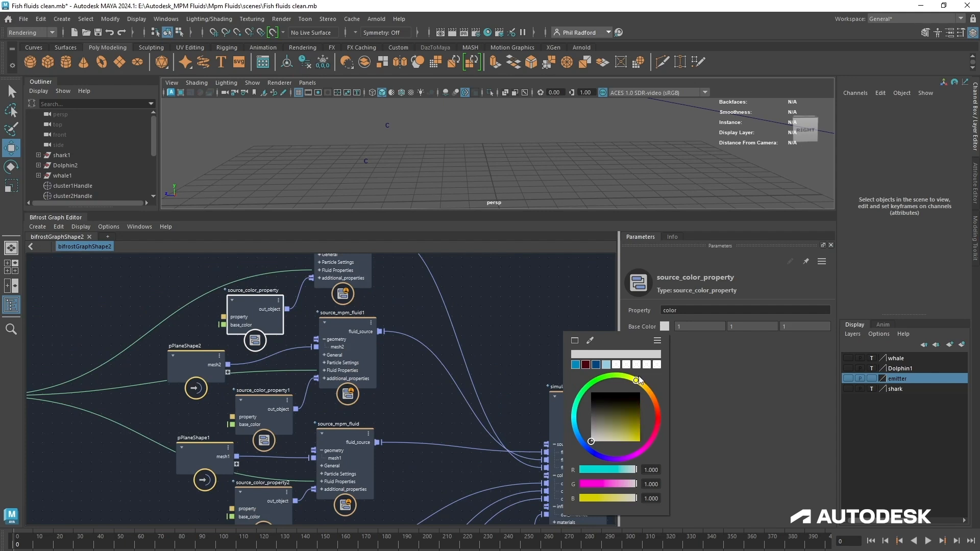
left_click_drag(619, 430, 637, 435)
- Add a Particle_Property_Reference node in the empty area between simulate_mpm and Separate_Particle_Sources
middle_click_drag(395, 392, 340, 357, "alt")
scroll(342, 360, "down", 3)
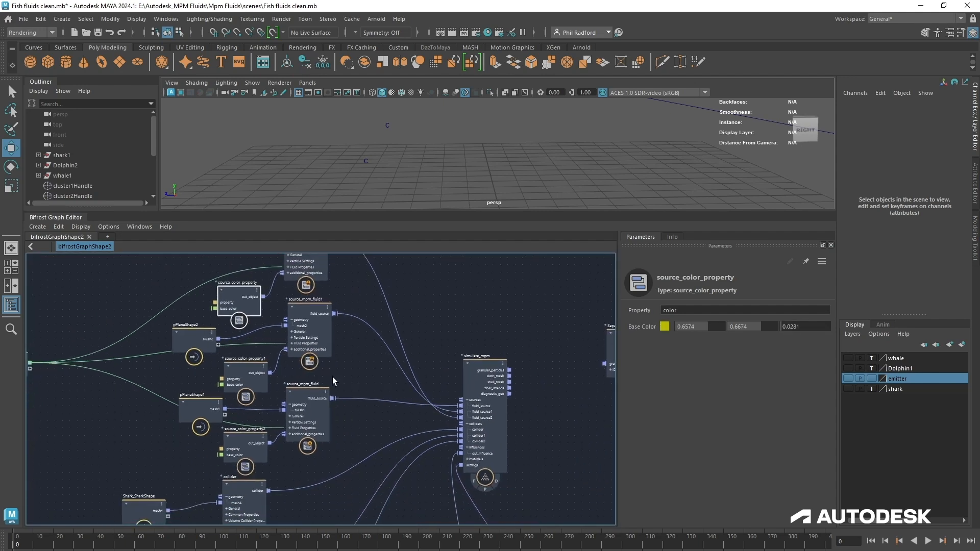
middle_click_drag(605, 441, 451, 405, "alt")
scroll(450, 406, "up", 3)
left_click(411, 399)
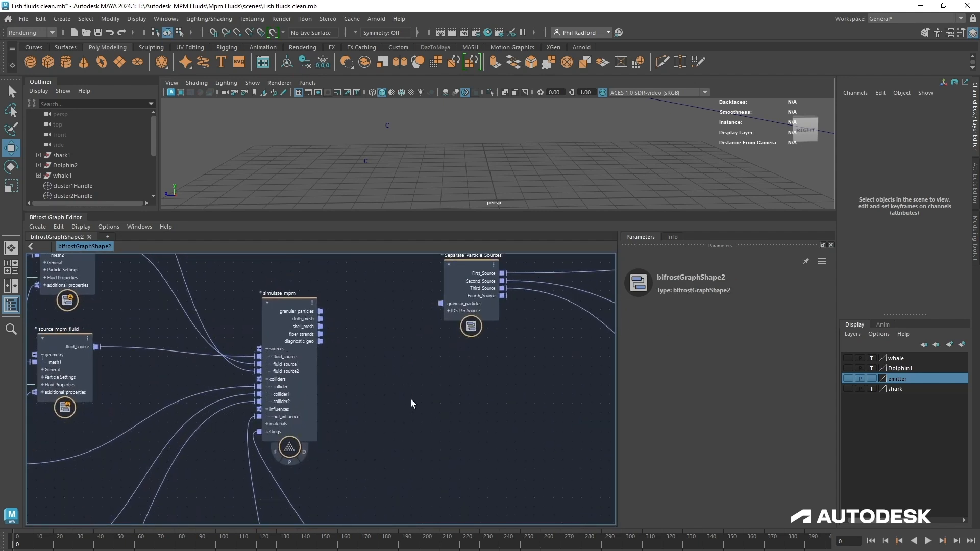
key("Tab")
type("ref")
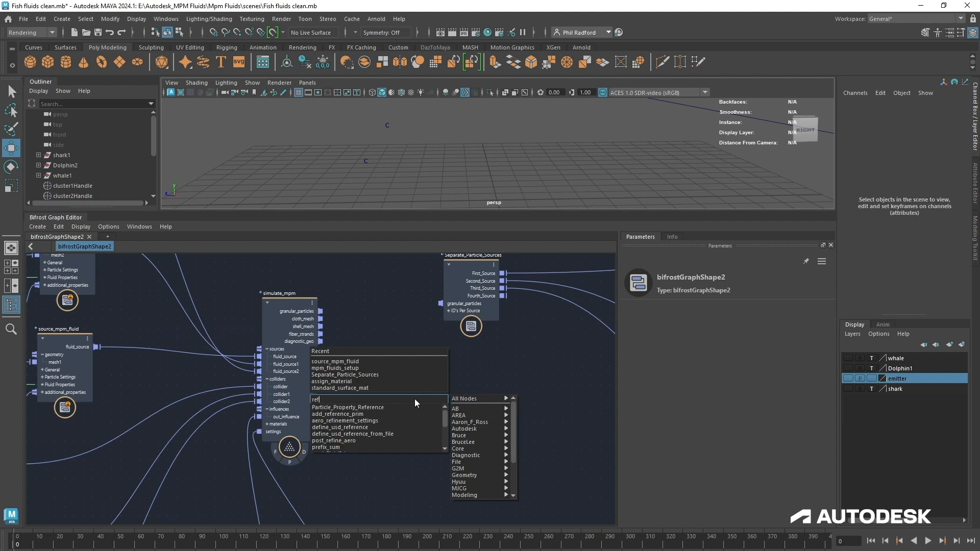
left_click(404, 407)
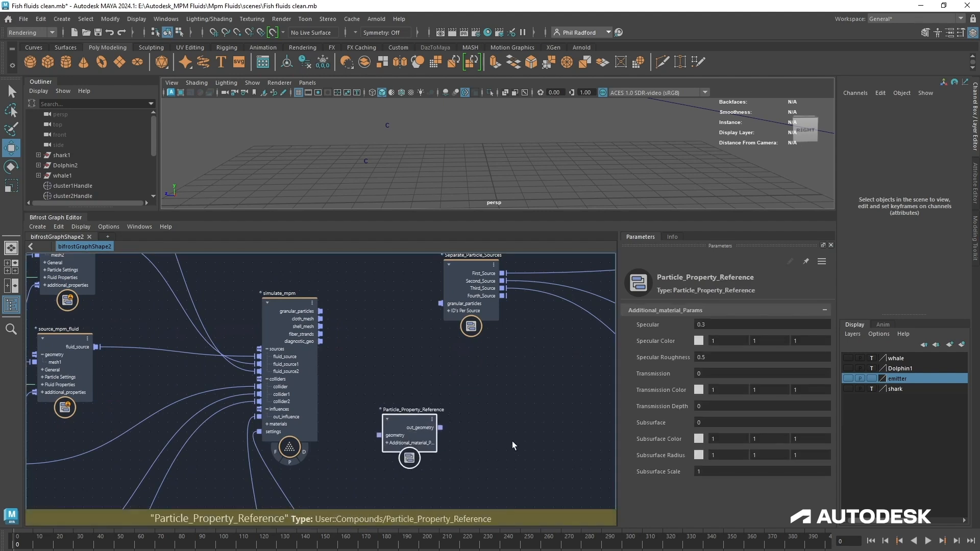
- Add an assign_material node and a standard_surface_mat node near Particle_Property_Reference
middle_click_drag(513, 441, 458, 436)
left_click(461, 413)
key("Tab")
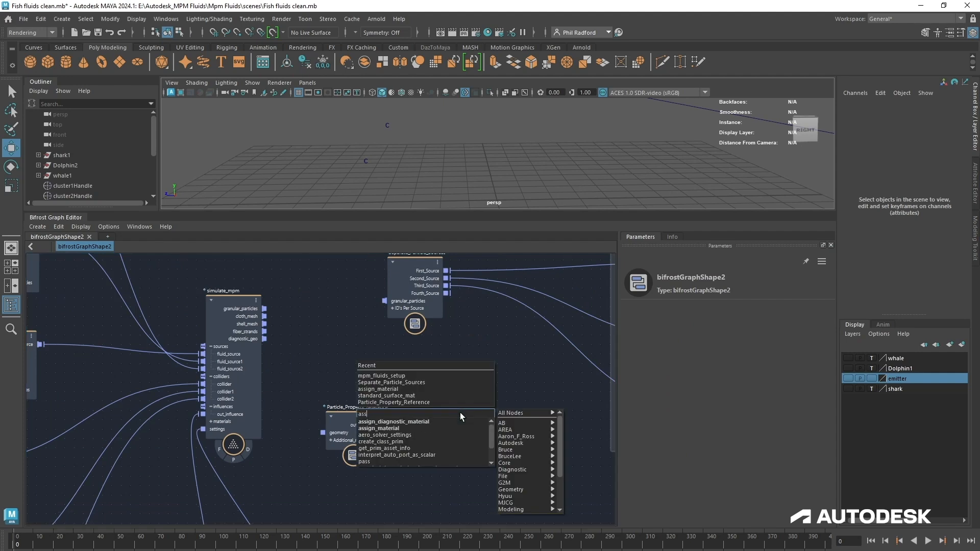
type("ass")
key("Return")
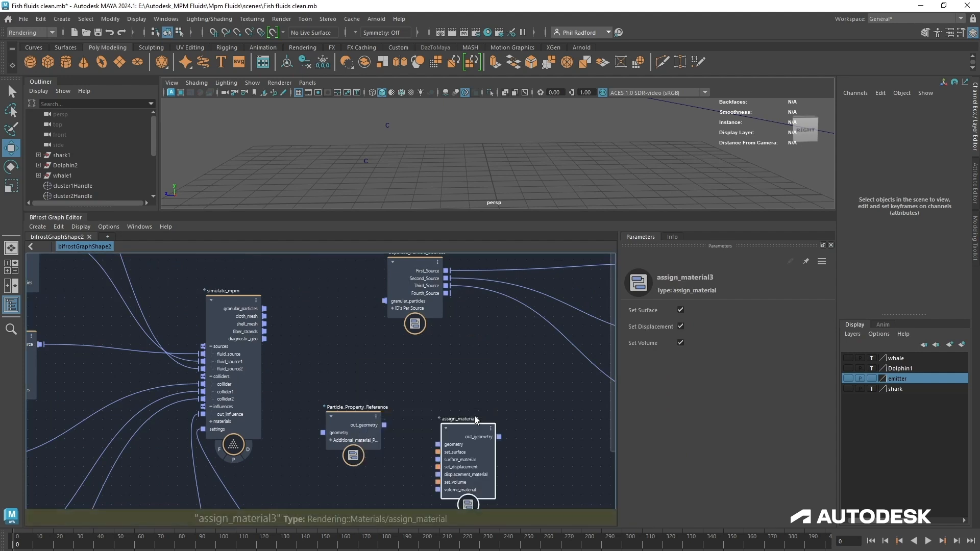
key("Tab")
type("st")
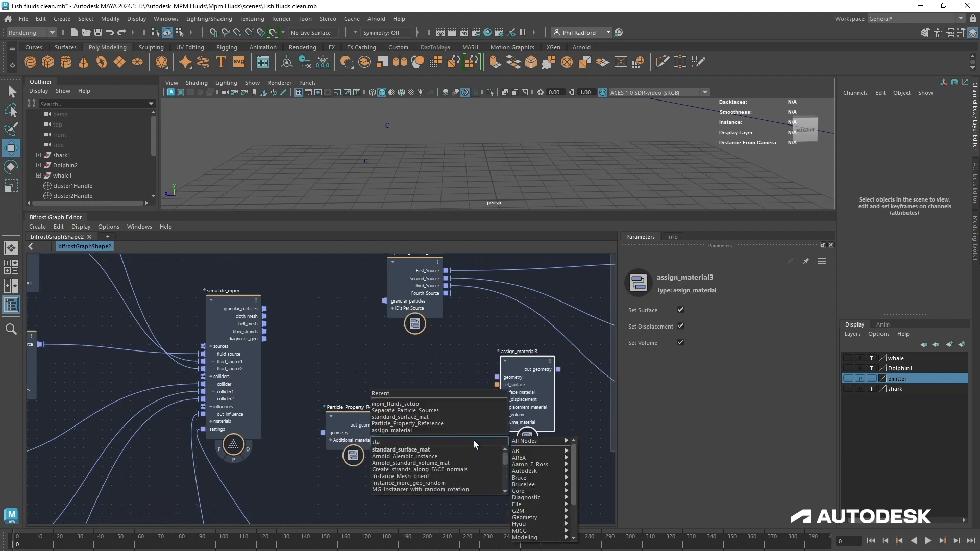
type("a")
key("Return")
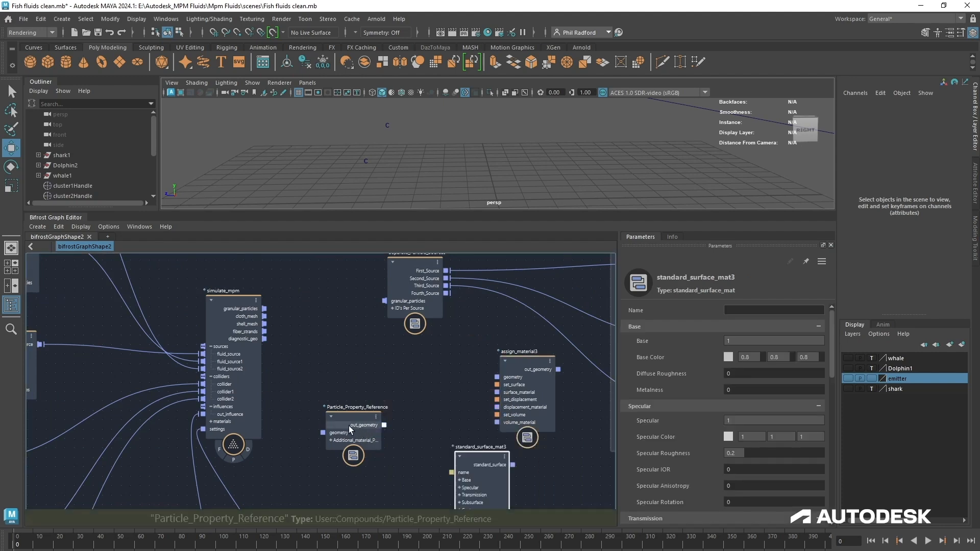
- Route standard_surface_mat3 through Particle_Property_Reference into assign_material3's surface_material, and connect simulate_mpm's granular_particles to its geometry input
left_click_drag(351, 457, 396, 404)
left_click_drag(419, 440, 398, 459)
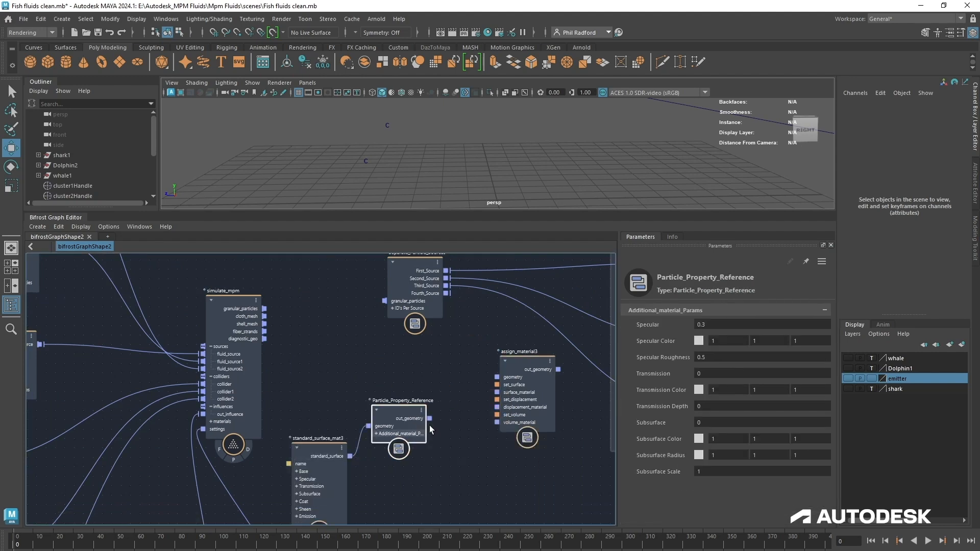
left_click_drag(430, 419, 445, 423)
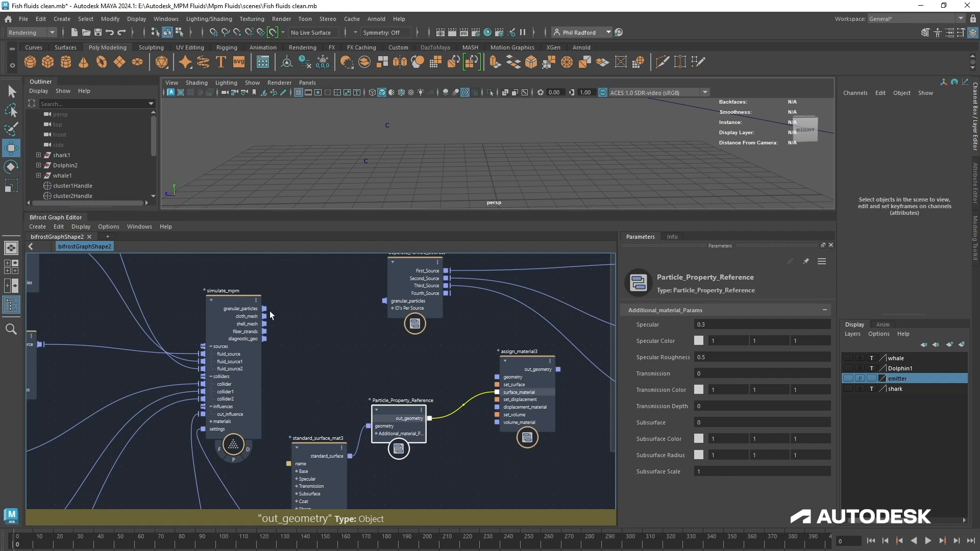
left_click_drag(264, 309, 497, 378)
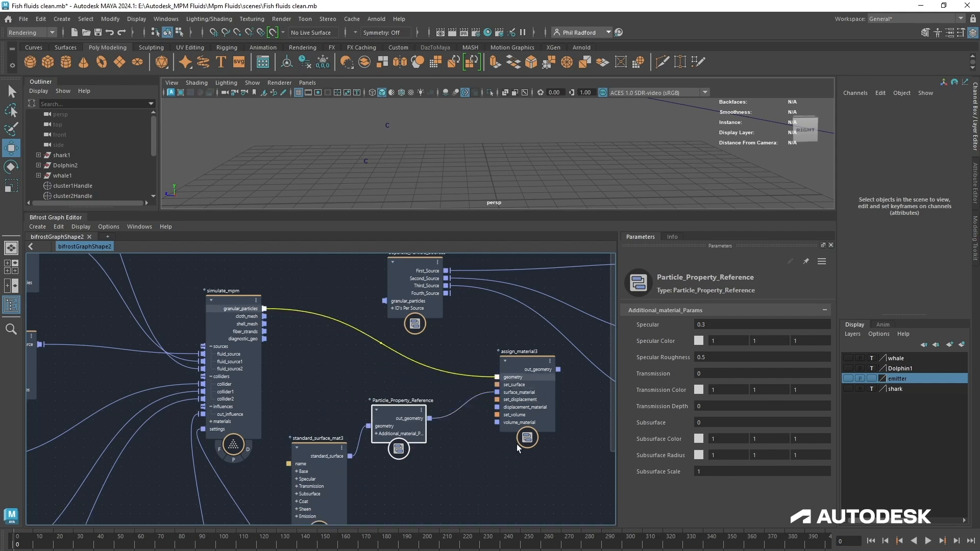
- Move the output node close to assign_material3 and connect assign_material3's out_geometry to a new output port
middle_click_drag(569, 473, 271, 460)
middle_click_drag(506, 454, 312, 443)
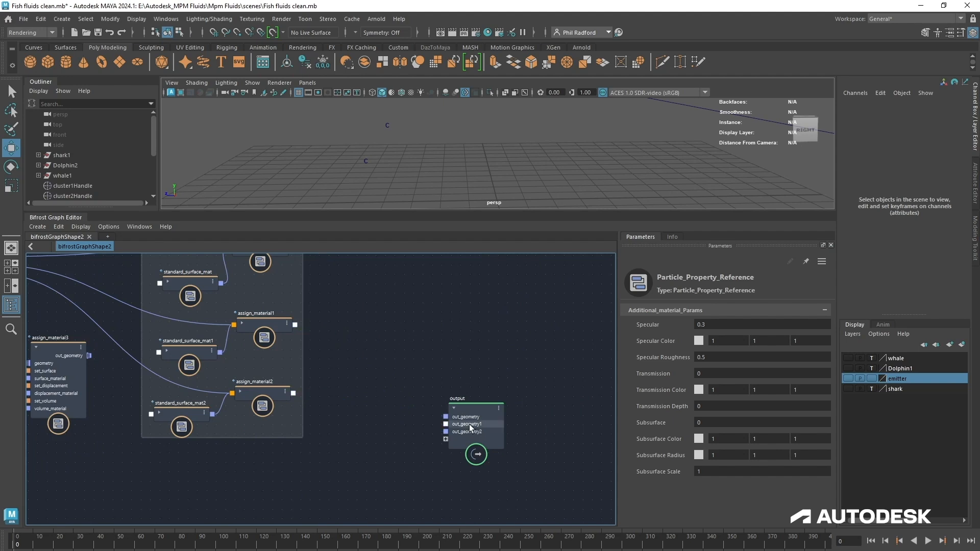
left_click_drag(468, 425, 186, 484)
middle_click_drag(365, 462, 587, 391)
left_click_drag(266, 331, 250, 416)
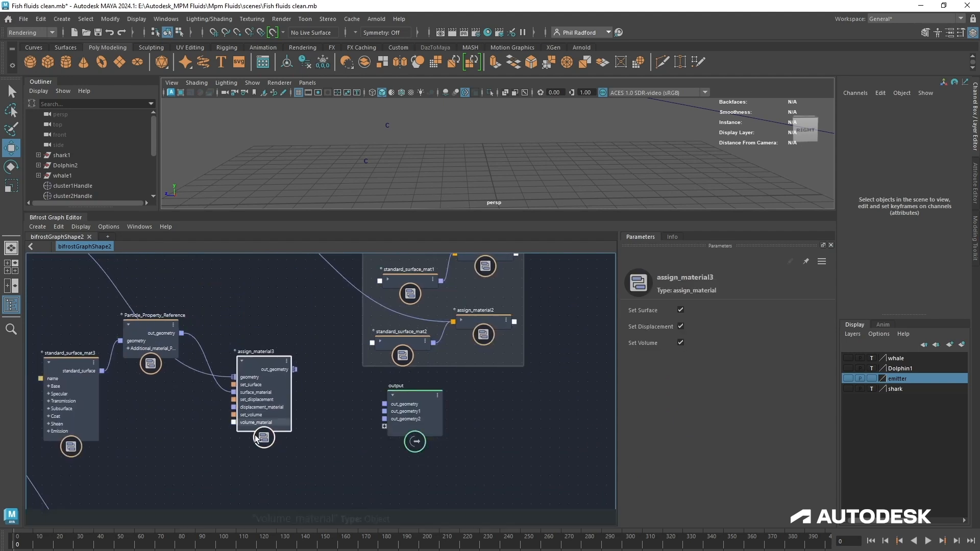
left_click_drag(295, 369, 391, 427)
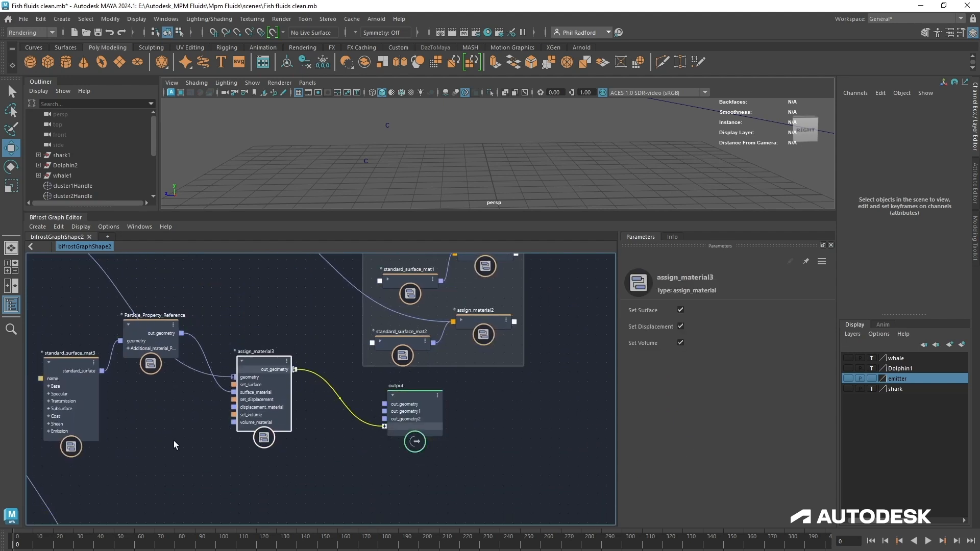
- Reposition Particle_Property_Reference before assign_material3 and place standard_surface_mat3 below it
middle_click_drag(286, 458, 604, 478)
left_click_drag(469, 362, 459, 416)
left_click_drag(392, 415, 396, 491)
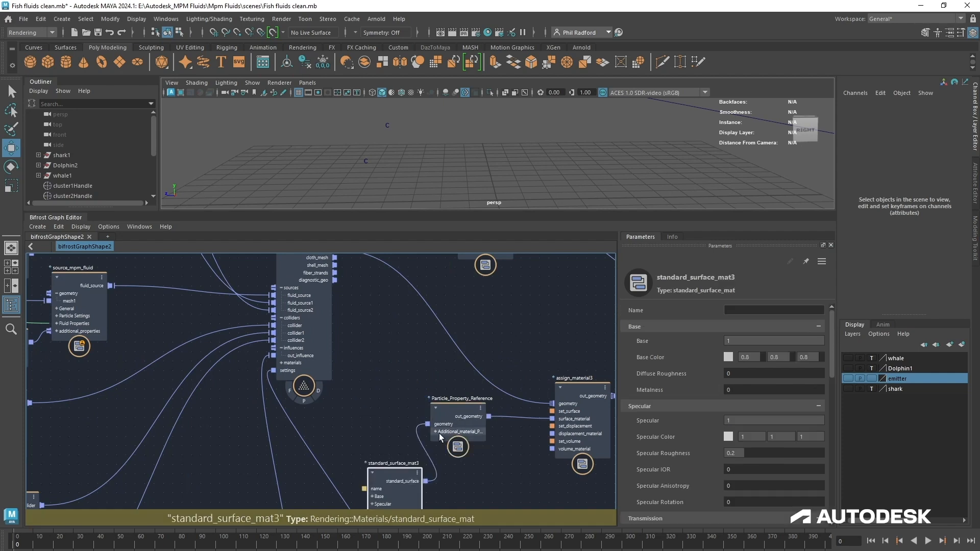
- Copy the set_geo_property_reference node from inside the Particle_Property_Reference compound and return to the bifrostGraphShape2 level
left_click(456, 411)
middle_click_drag(506, 470, 451, 470)
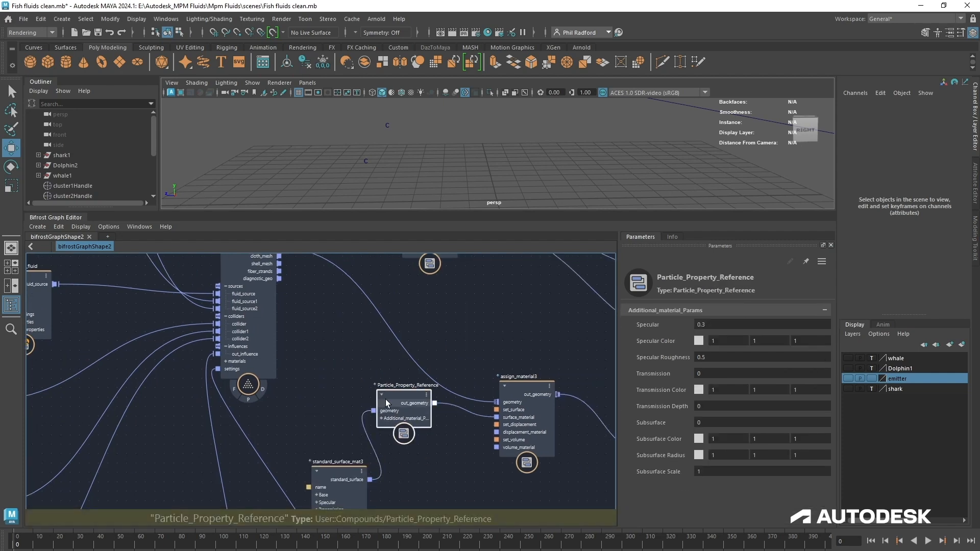
scroll(400, 393, "up", 1)
scroll(400, 393, "up", 1)
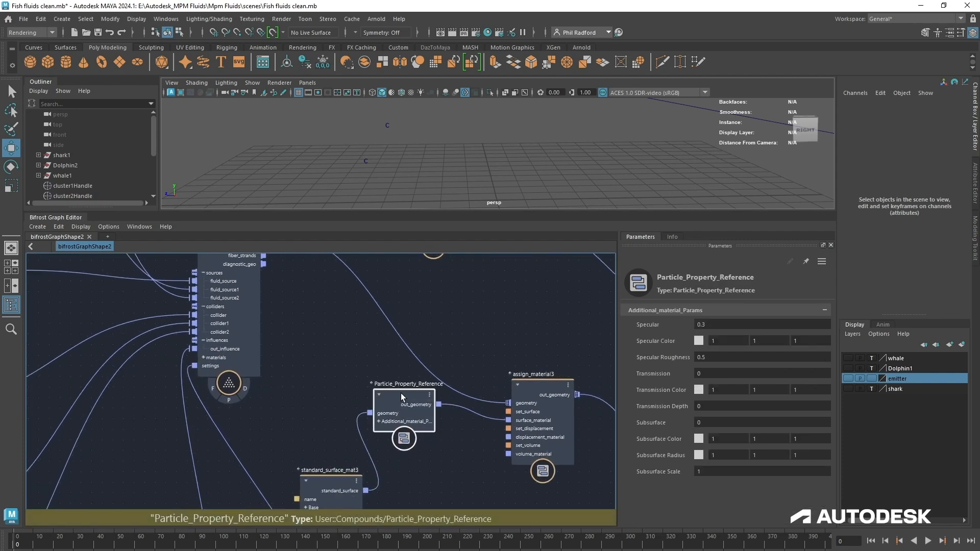
double_click(401, 398)
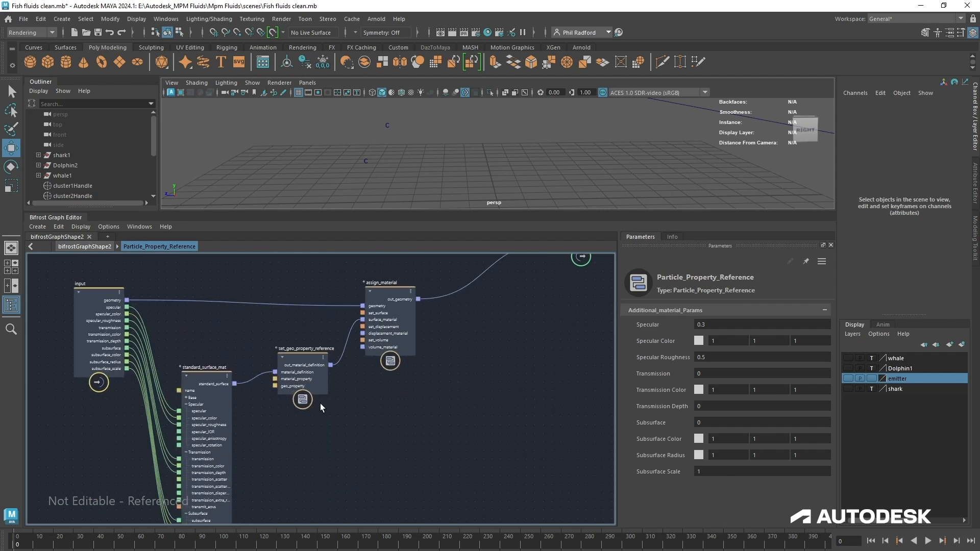
left_click(314, 376)
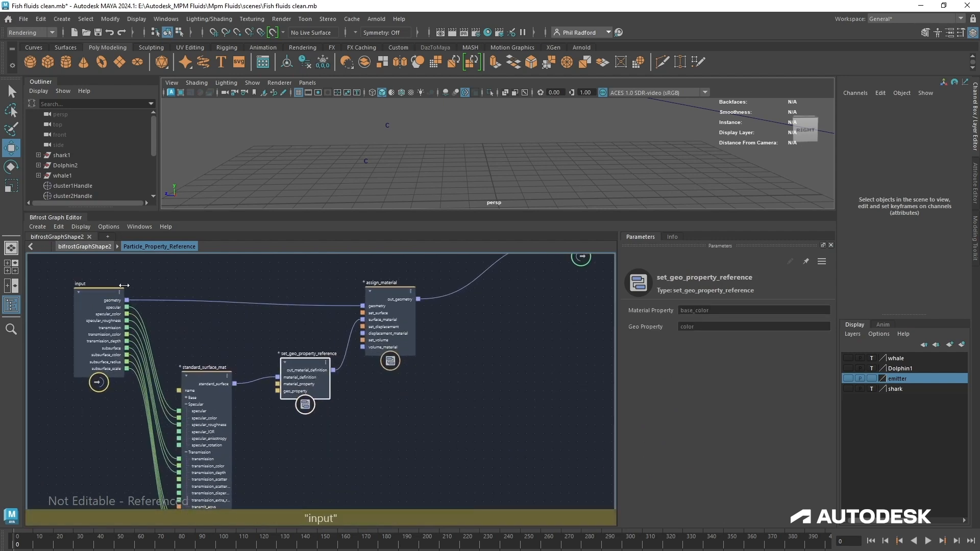
left_click(84, 246)
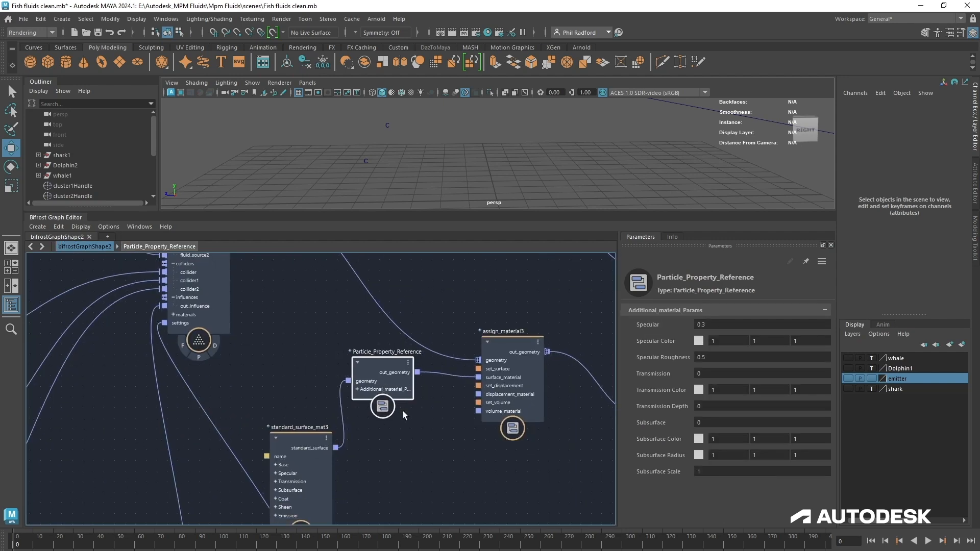
- Replace Particle_Property_Reference with the copied set_geo_property_reference, wired between standard_surface_mat3 and assign_material3's surface_material, and tidy the layout
key("Delete")
key("ctrl+v")
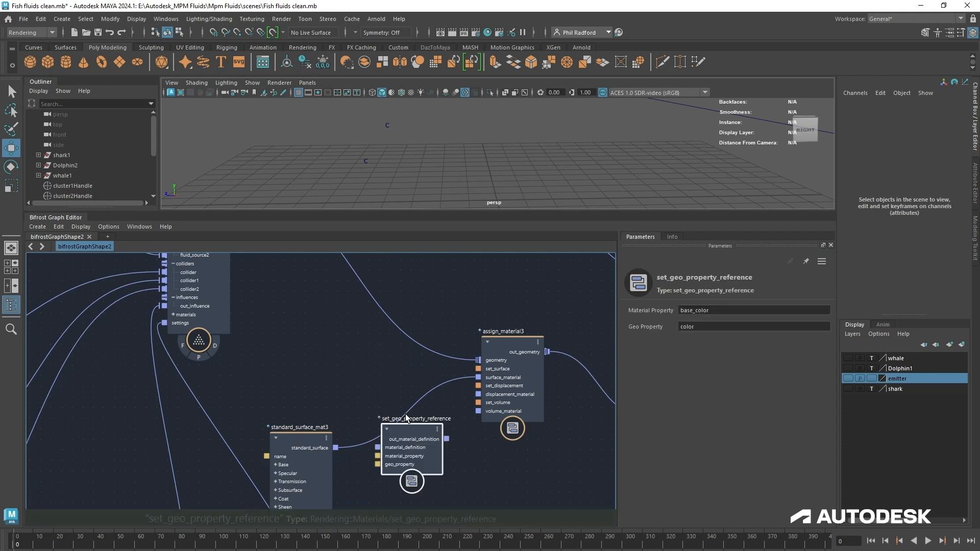
left_click(403, 446)
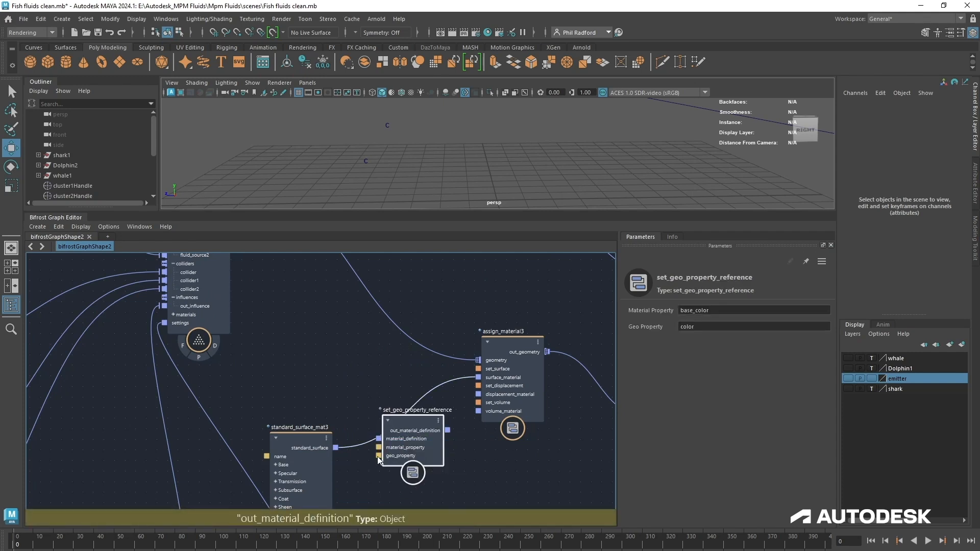
left_click(319, 450, "shift")
key("l")
left_click_drag(409, 448, 389, 374)
left_click(419, 460)
left_click_drag(279, 387, 287, 418)
left_click_drag(370, 367, 372, 379)
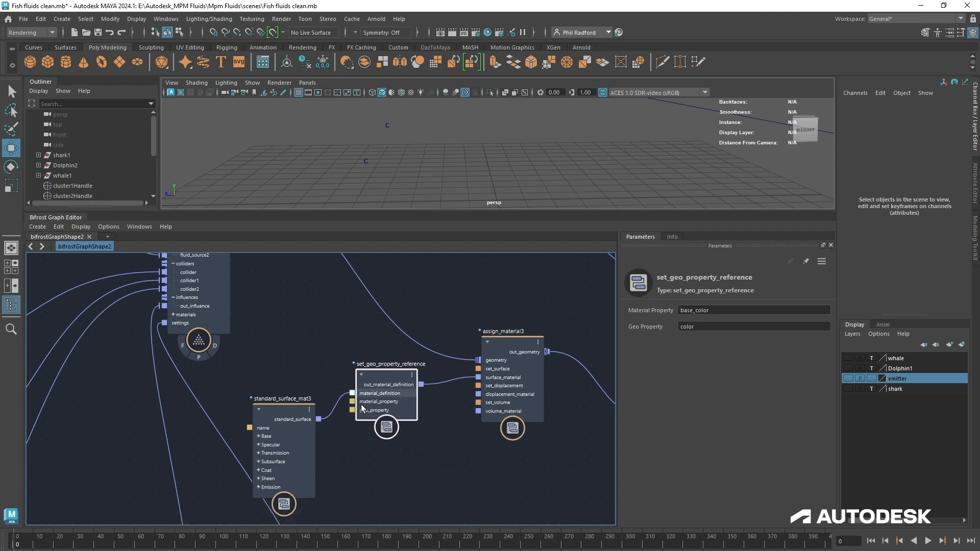
middle_click_drag(392, 449, 384, 450, "alt")
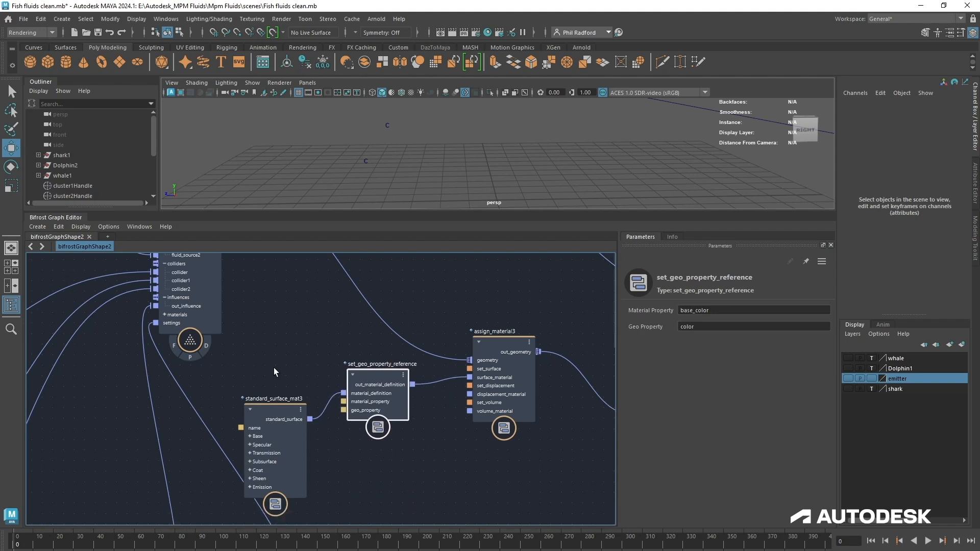
- Review the new material node chain and the Material Property and Geo Property names on set_geo_property_reference
left_click_drag(278, 347, 516, 470)
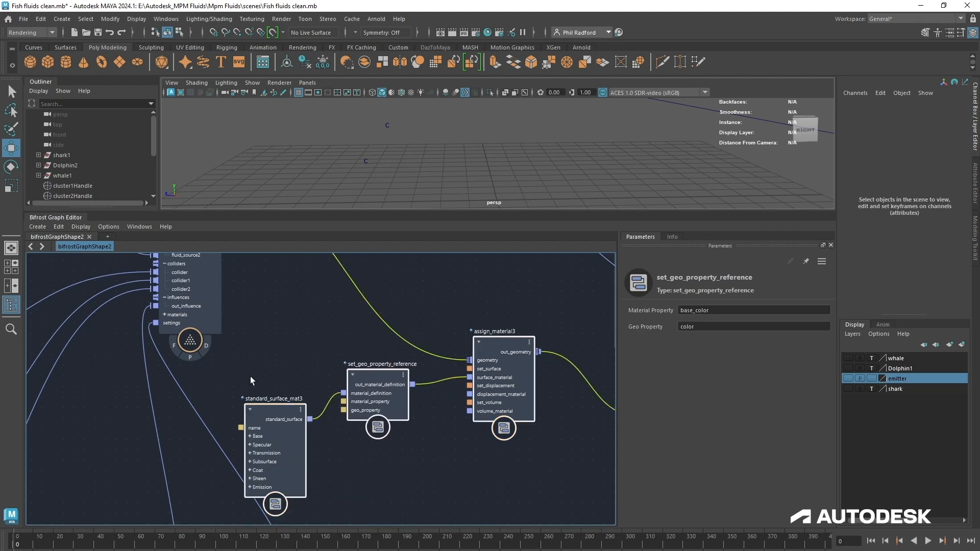
left_click(403, 449)
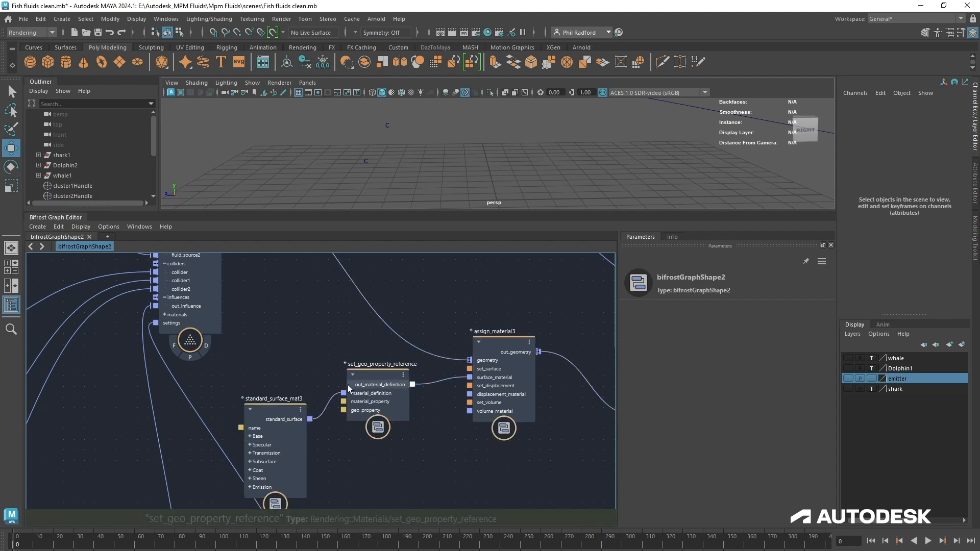
left_click_drag(348, 385, 343, 384)
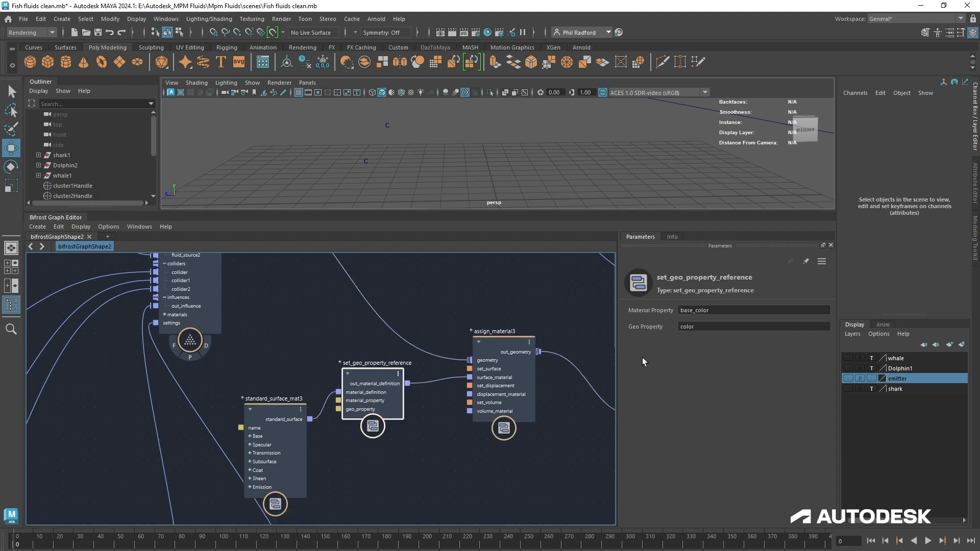
left_click_drag(525, 181, 590, 295, "alt")
left_click(727, 325)
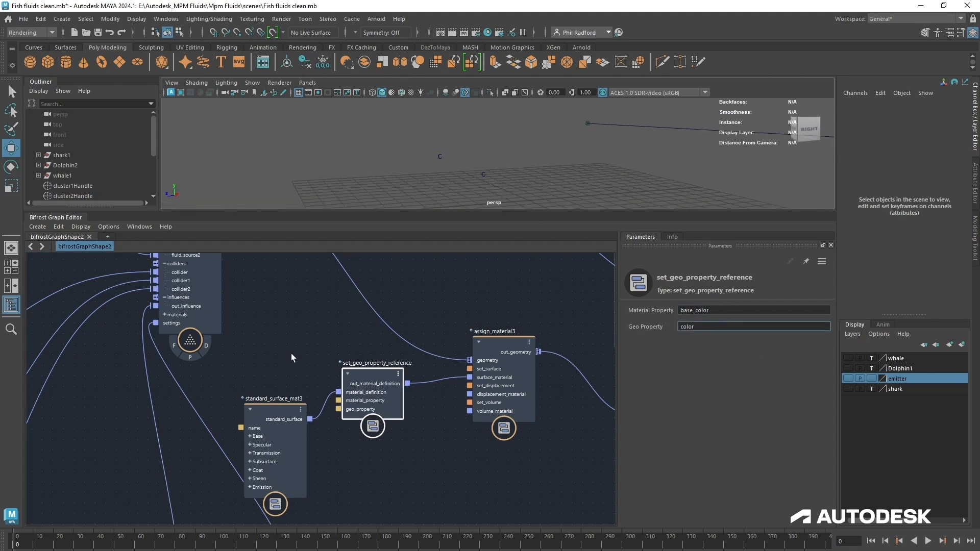
- Play the simulation to frame 9 and show the particles in textured shaded display
middle_click_drag(541, 438, 520, 463, "alt")
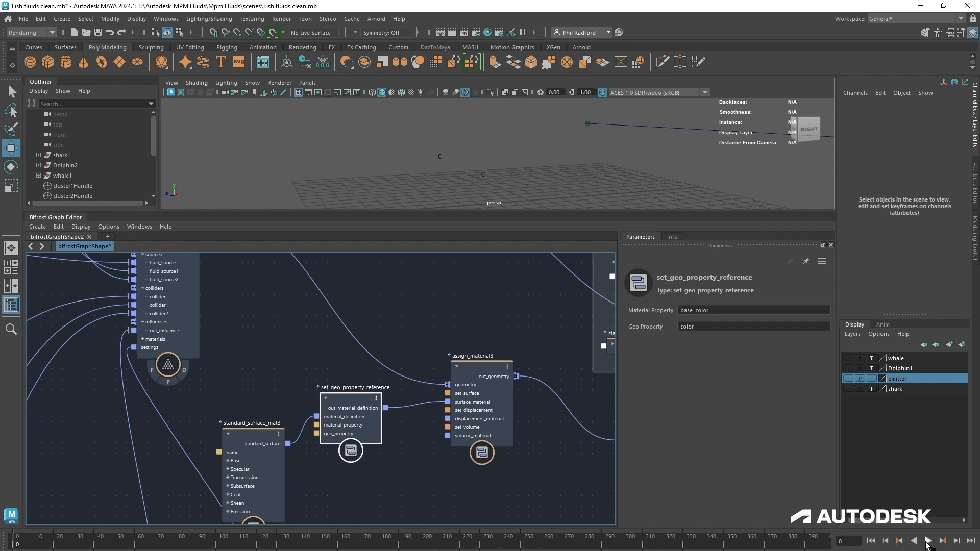
left_click(928, 541)
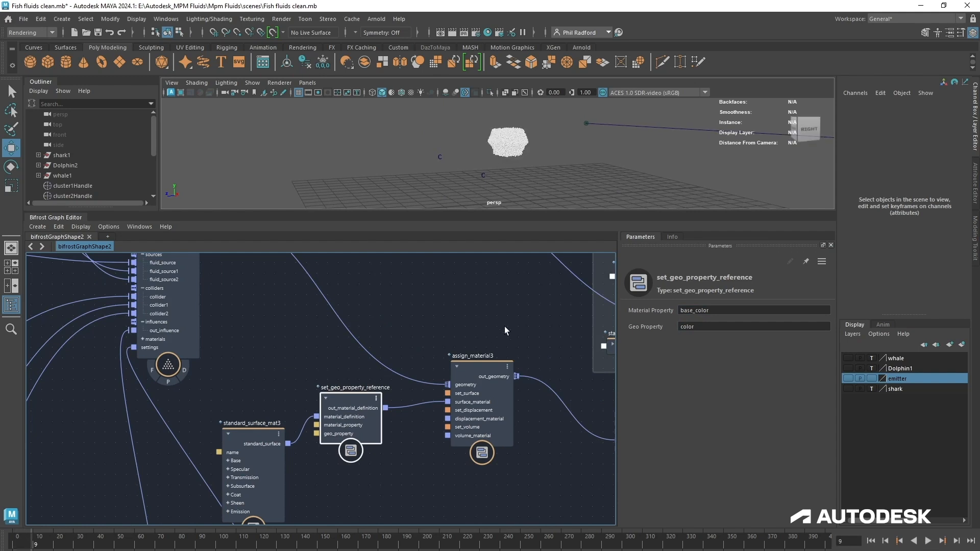
left_click_drag(558, 188, 492, 187, "alt")
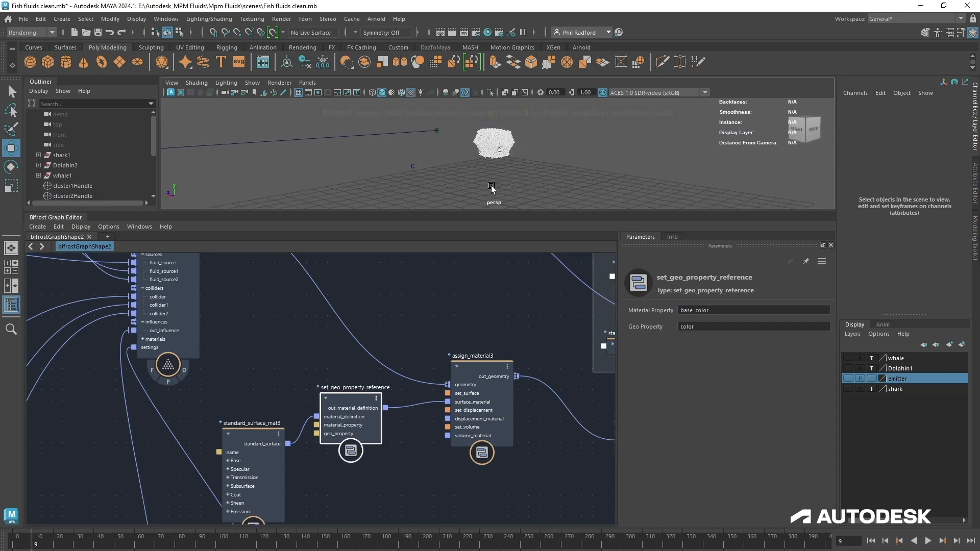
- Move set_geo_property_reference closer to assign_material3 and standard_surface_mat3 lower in the graph
mouse_move(536, 469)
middle_mouse_down()
mouse_move(381, 437)
mouse_move(463, 448)
middle_mouse_up()
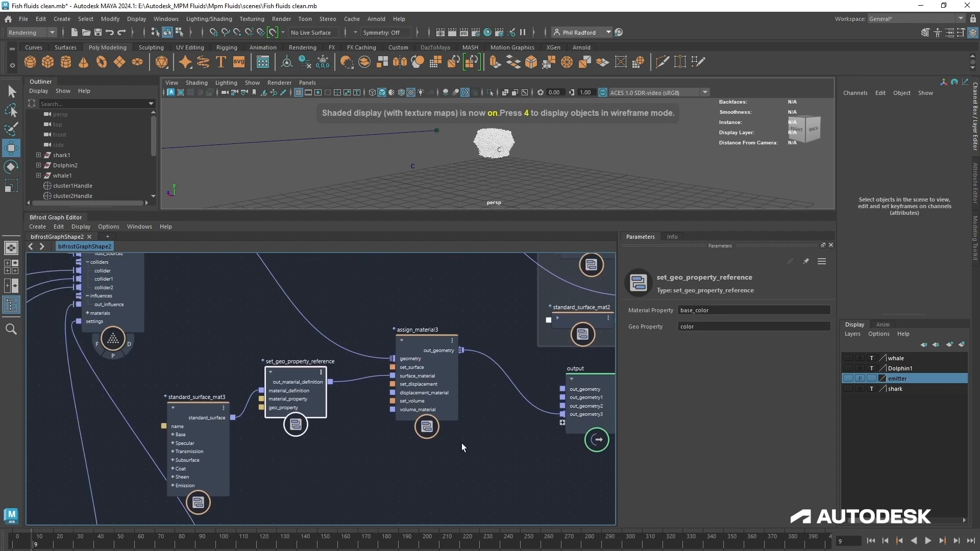
left_click_drag(298, 382, 320, 398)
left_click_drag(201, 432, 205, 472)
left_click(298, 411)
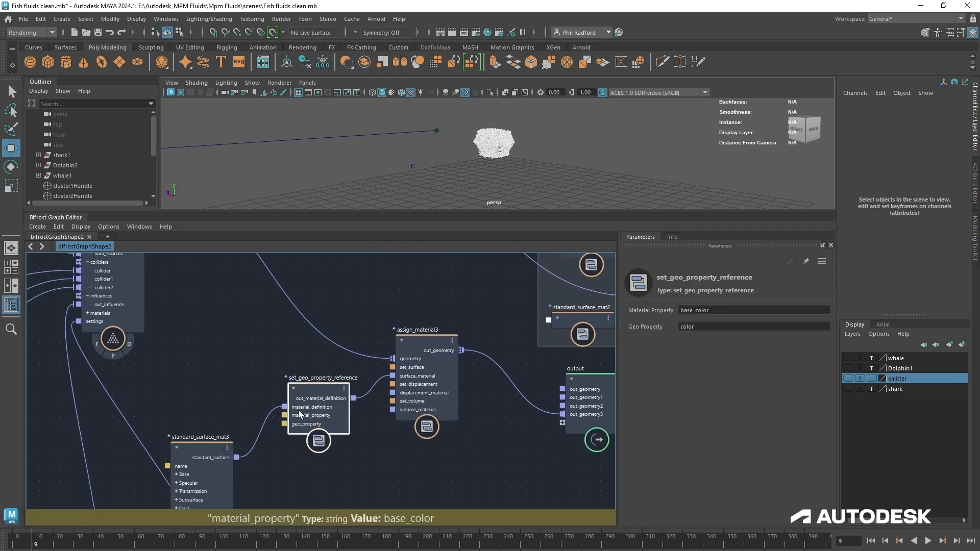
middle_click_drag(396, 462, 444, 488)
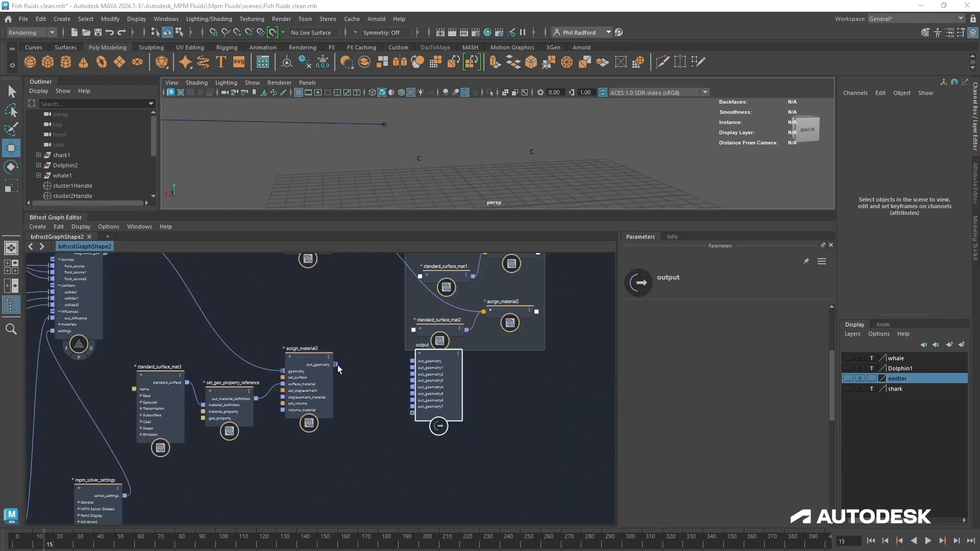
- Connect assign_material3's out_geometry to a new port on the output node and adjust the placement of both nodes
left_click_drag(335, 365, 418, 411)
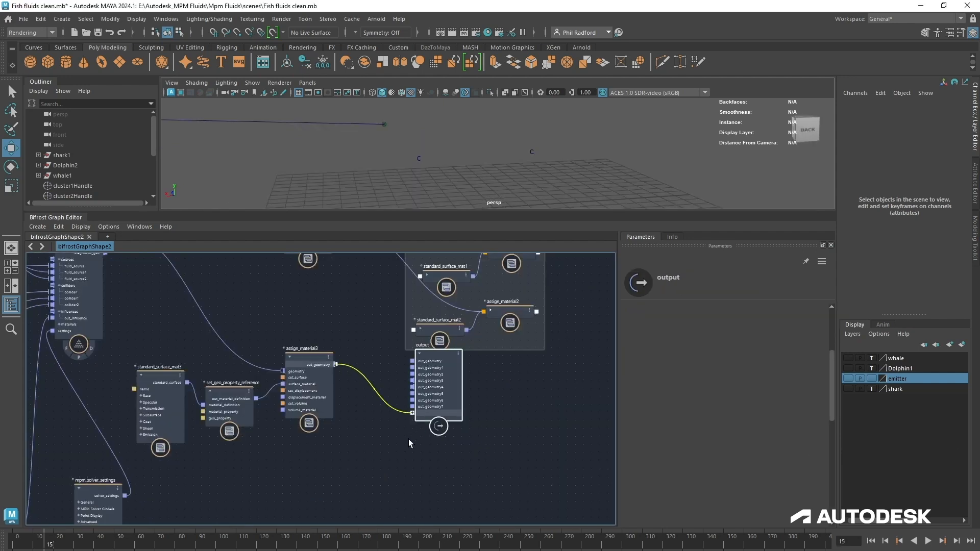
left_click_drag(319, 374, 323, 378)
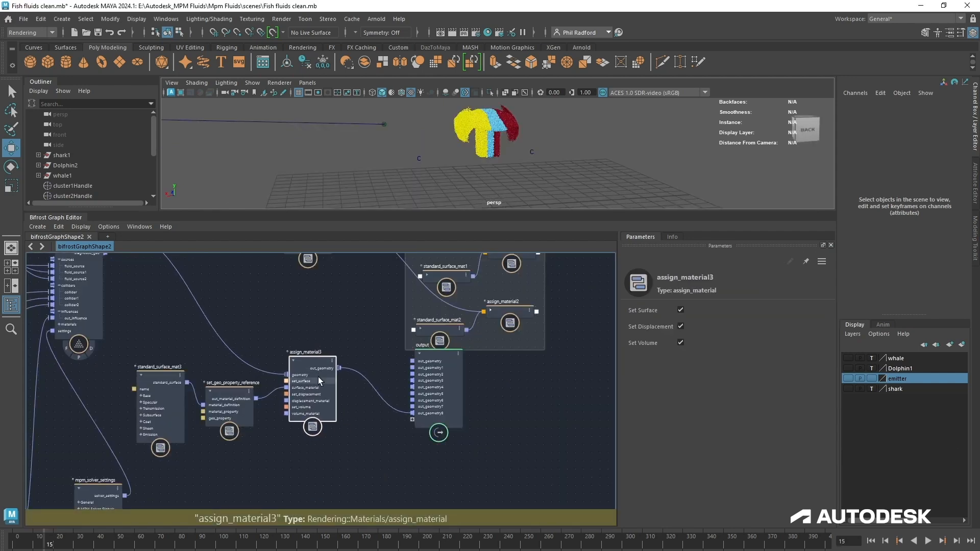
middle_click_drag(324, 365, 318, 413)
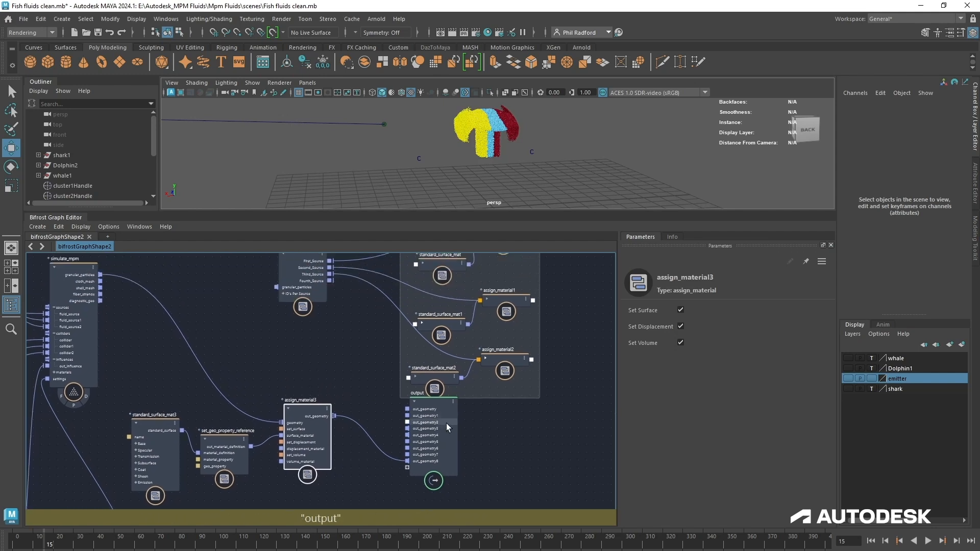
left_click_drag(423, 411, 402, 411)
middle_click_drag(346, 391, 361, 357)
- Select the standard_surface_mat3, set_geo_property_reference and assign_material3 nodes and compare the chain with the particle colors in the viewport
left_click_drag(317, 339, 144, 426)
left_click_drag(318, 409, 311, 400)
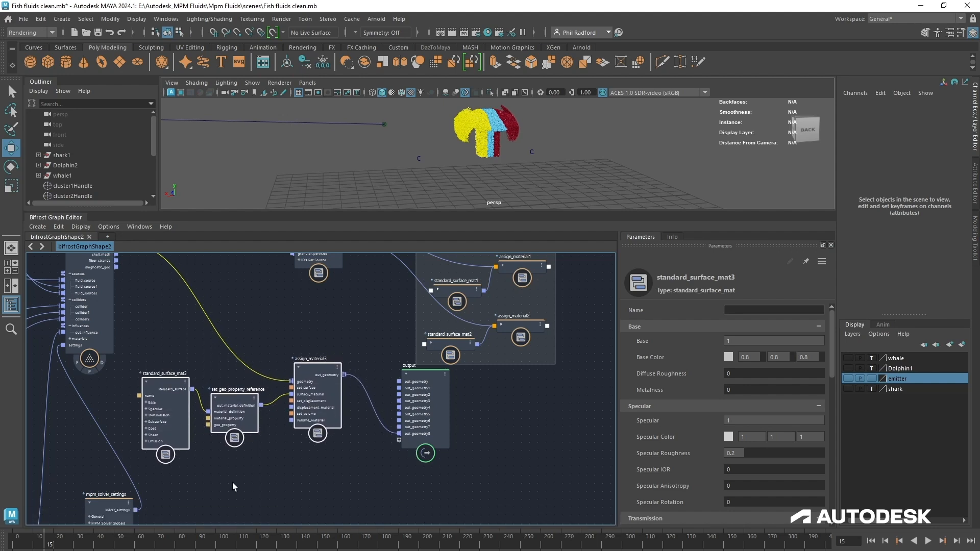
left_click(495, 143)
left_click(655, 154)
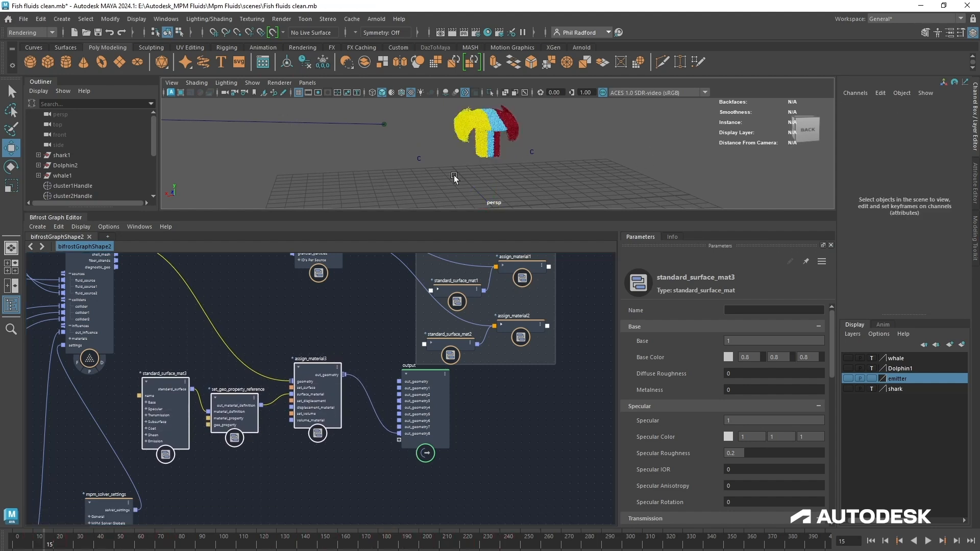
- Review source_color_property1 and follow the graph from the fluid sources through to the assign_material3 chain, comparing it with the particle colors
left_click(296, 446)
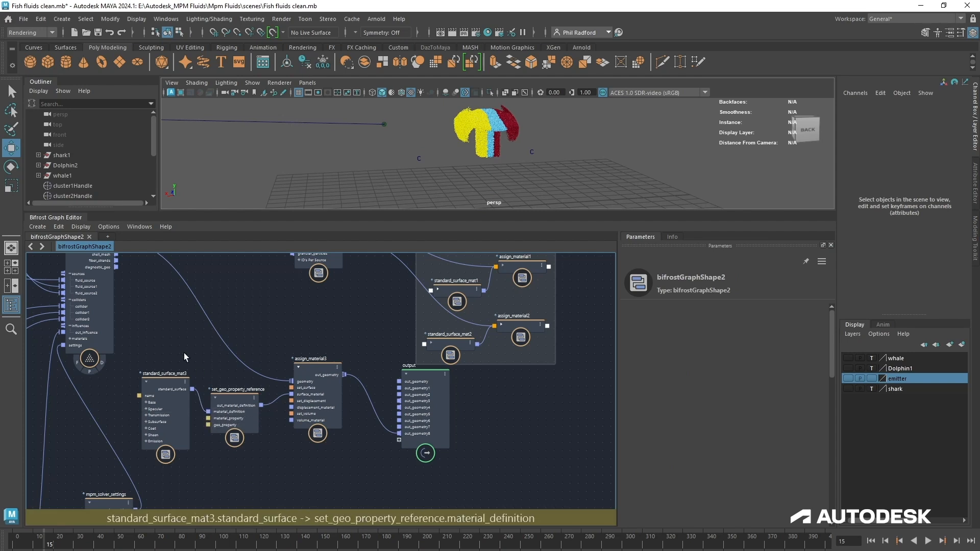
middle_click_drag(162, 346, 543, 439)
left_click(213, 364)
left_click_drag(213, 364, 209, 362)
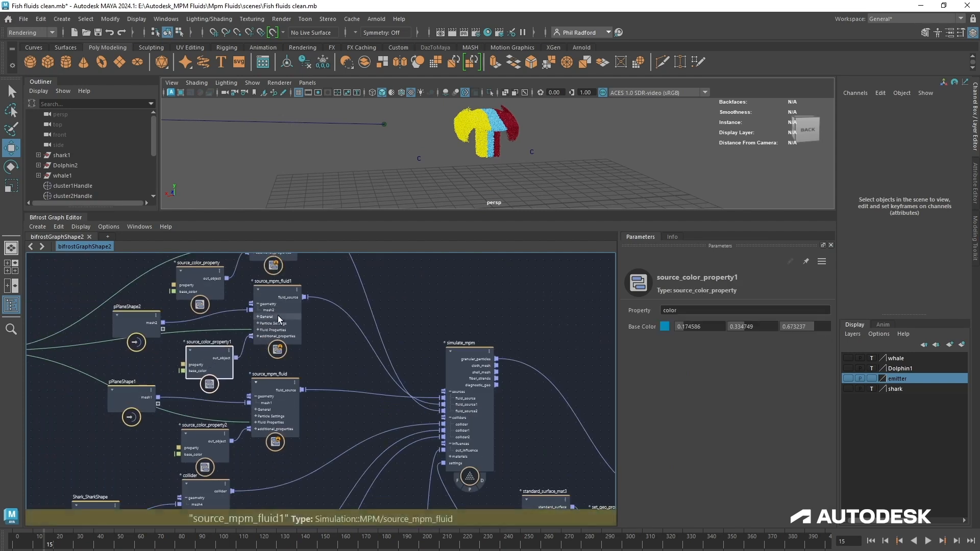
middle_click_drag(537, 497, 285, 407)
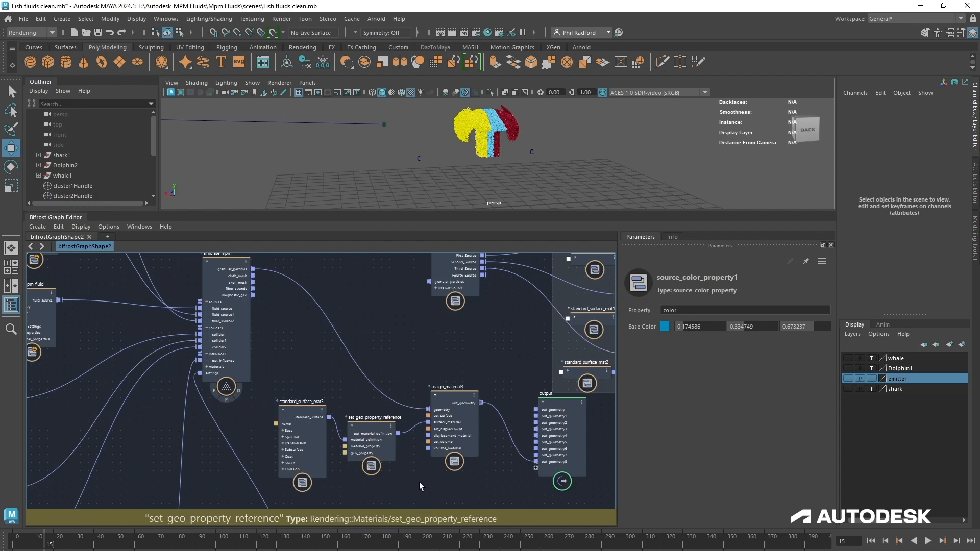
middle_click_drag(420, 490, 271, 462)
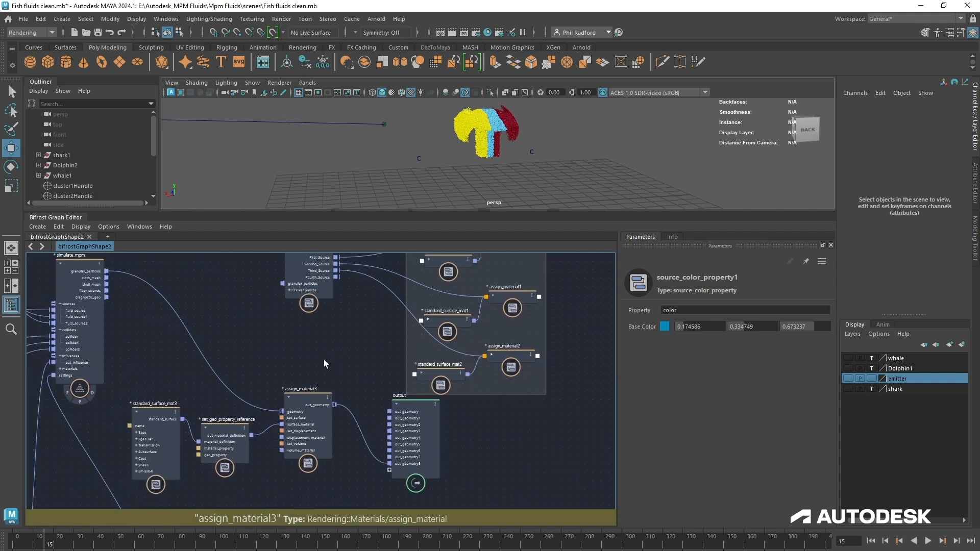
scroll(510, 160, "up", 2)
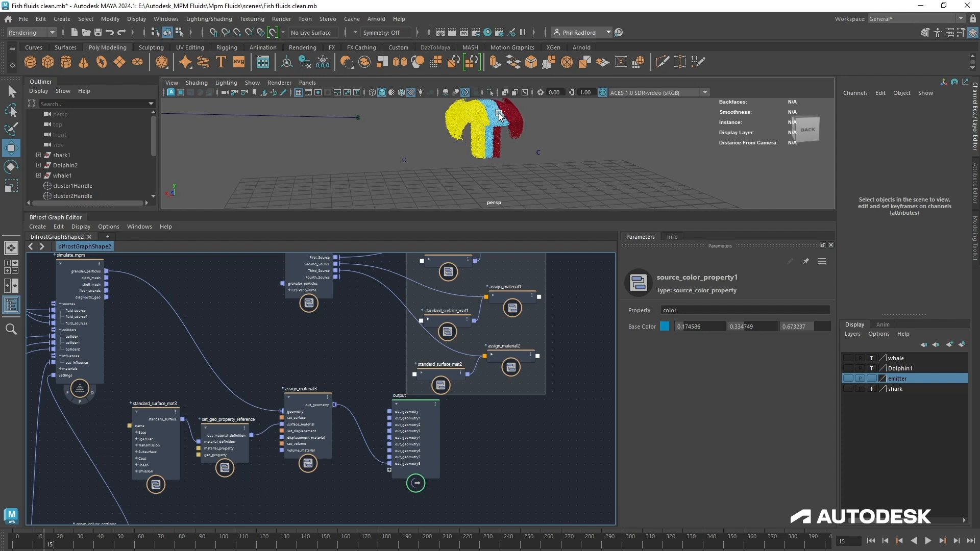
- Shift standard_surface_mat3, set_geo_property_reference and assign_material3 together slightly away from the output node and look over the Separate_Particle_Sources branch
left_click_drag(141, 392, 304, 442)
left_click_drag(303, 442, 292, 449)
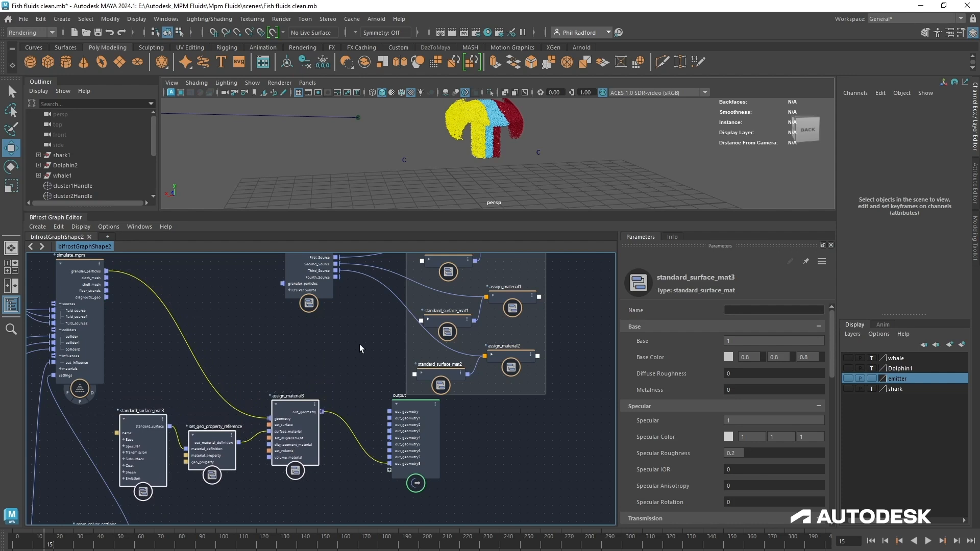
middle_click_drag(332, 320, 311, 398, "alt")
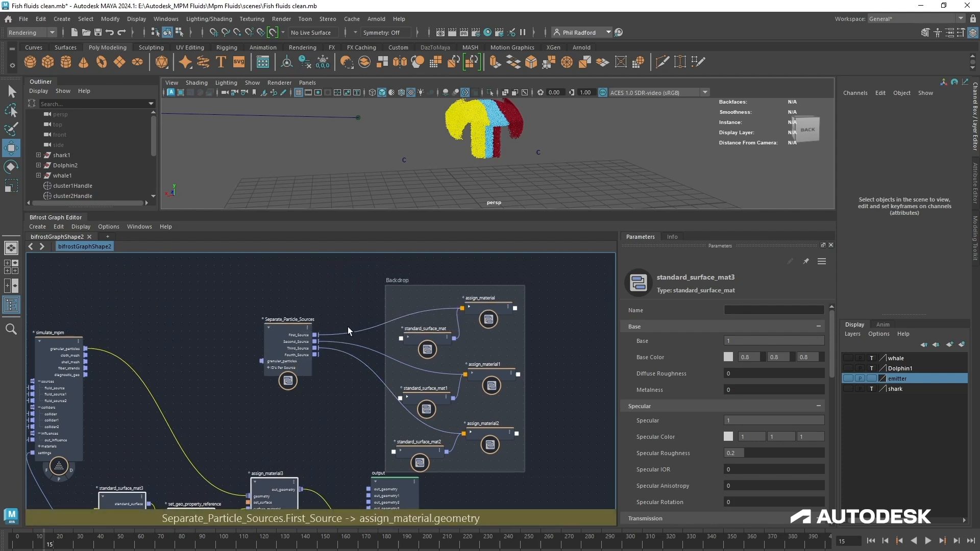
middle_click_drag(341, 410, 361, 271)
- Tidy the placement of the output, set_geo_property_reference and standard_surface_mat3 nodes, and raise assign_material3 above its input nodes
left_click_drag(420, 415, 408, 434)
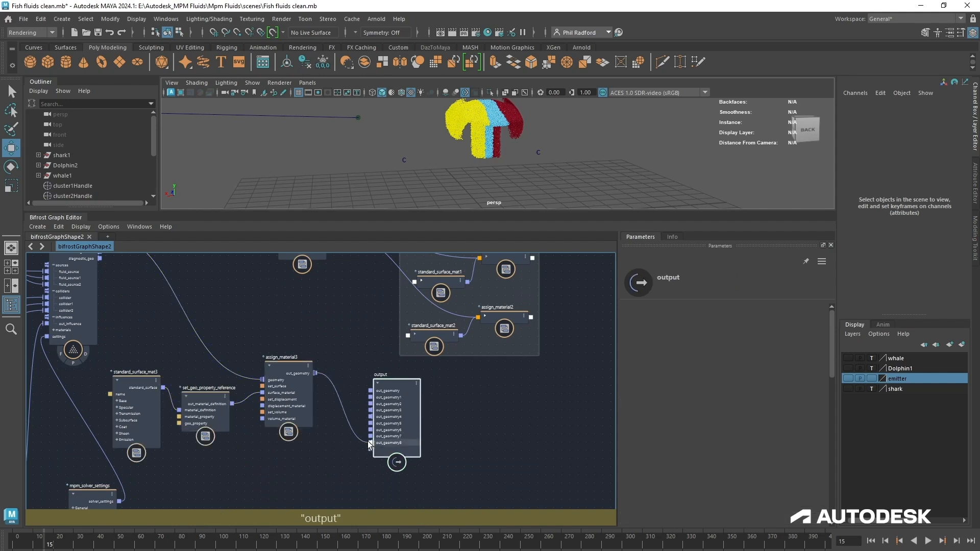
left_click_drag(291, 383, 298, 387)
left_click_drag(205, 409, 214, 406)
left_click_drag(157, 416, 168, 420)
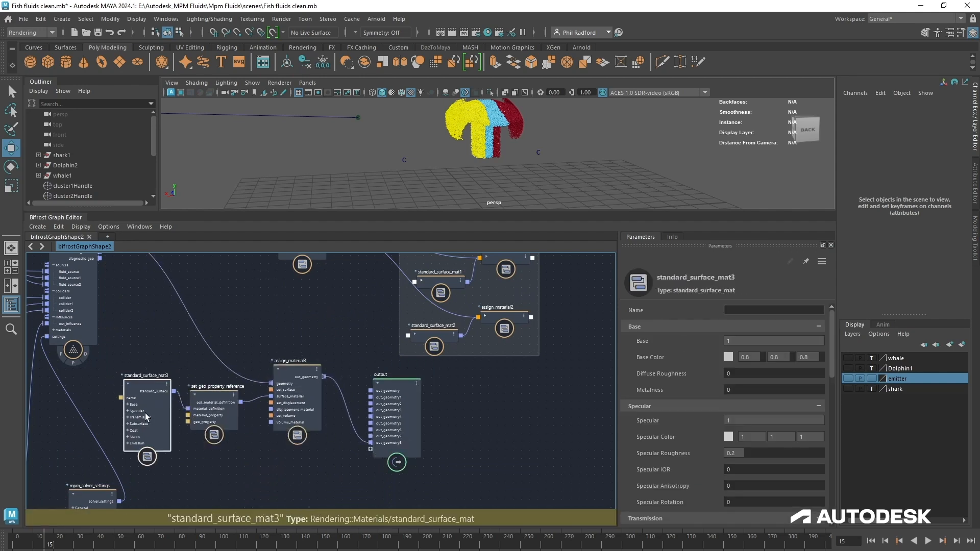
left_click_drag(300, 402, 300, 374)
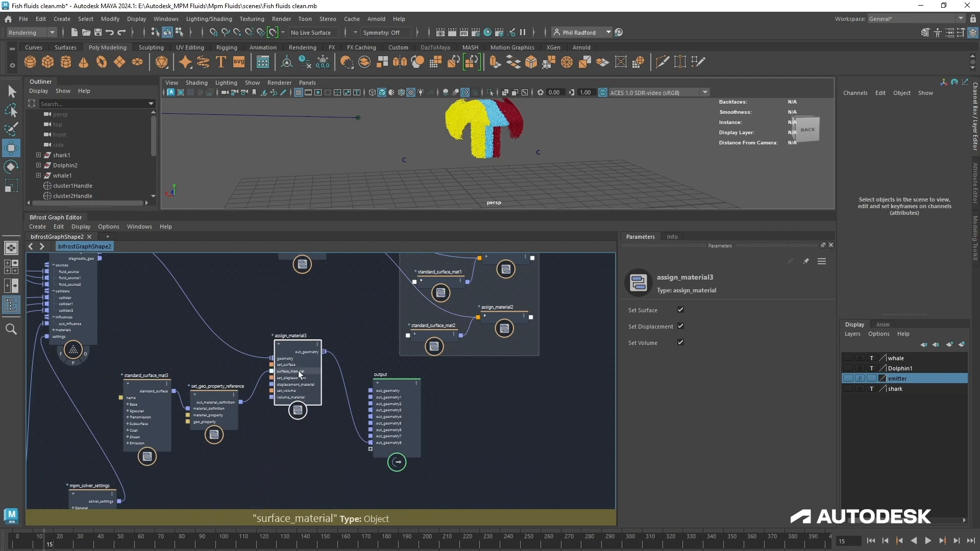
left_click_drag(296, 373, 291, 371)
- Inspect assign_material, assign_material1 and assign_material2 in the Backdrop and compare them with the single assign_material3 chain
middle_click_drag(490, 386, 368, 484, "alt")
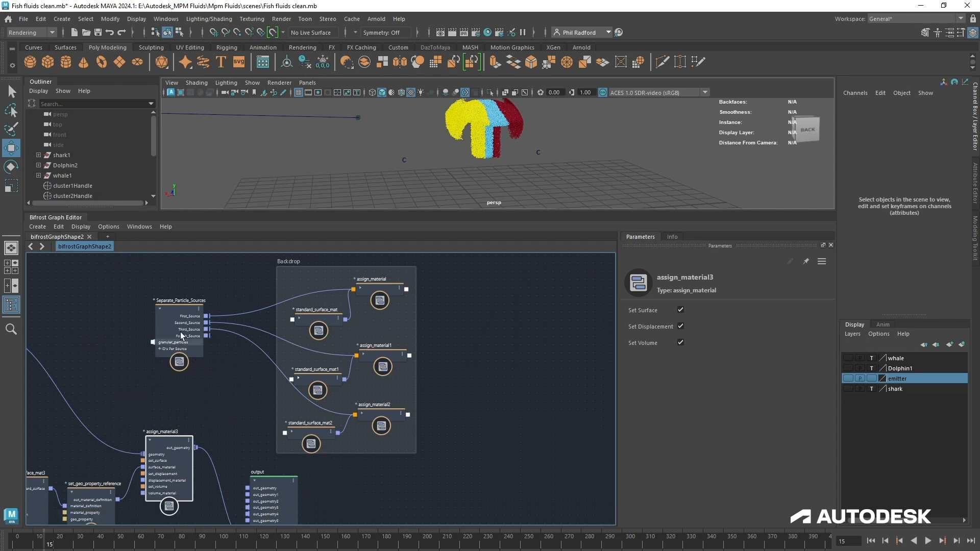
left_click(378, 306)
left_click(377, 355)
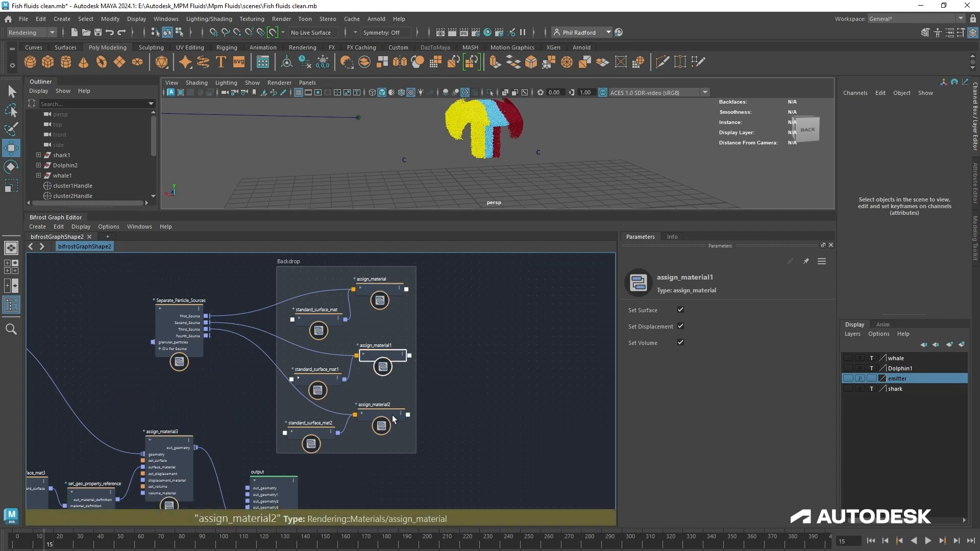
left_click(392, 415)
middle_click_drag(144, 460, 322, 414, "alt")
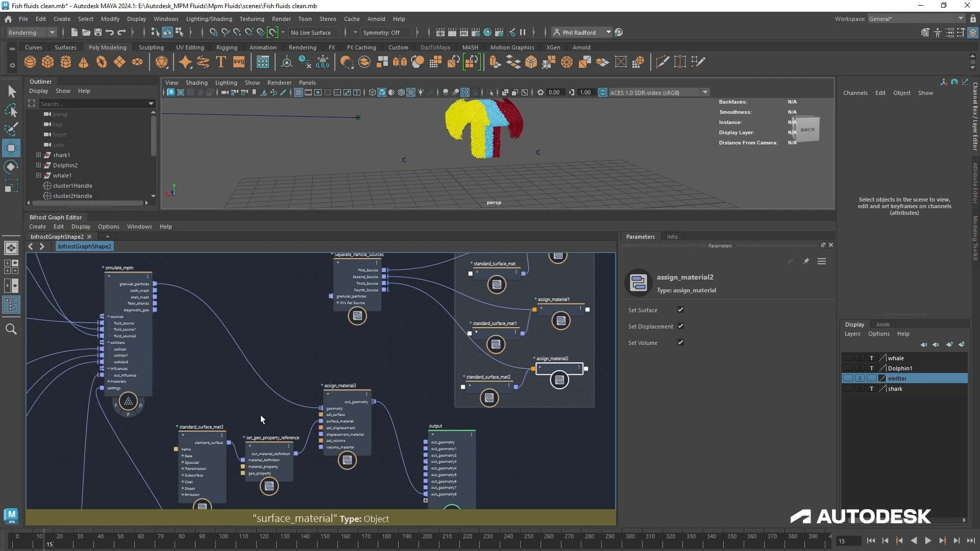
- Disconnect assign_material3 from the output node and connect assign_material's out_geometry to a new output port
left_click(407, 471)
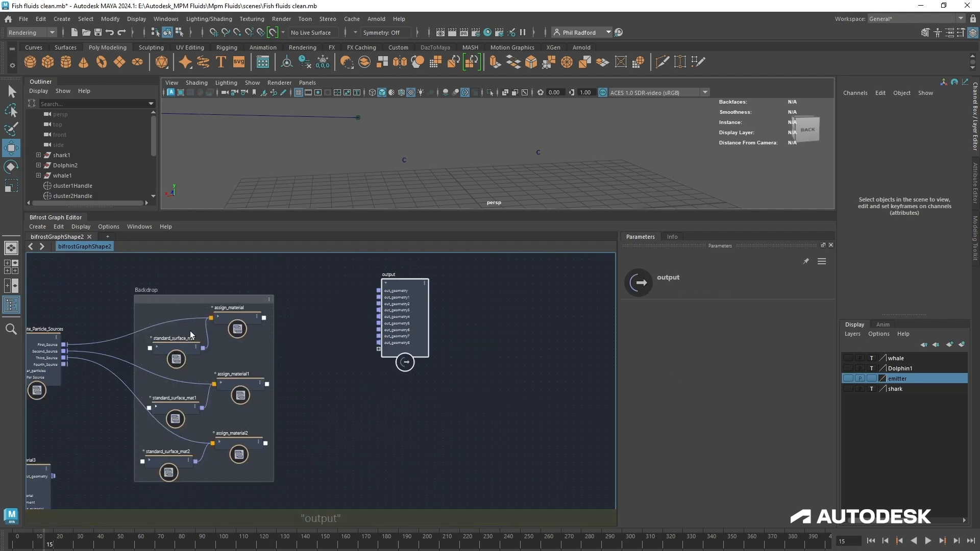
left_click_drag(264, 324, 379, 350)
left_click_drag(216, 319, 215, 328)
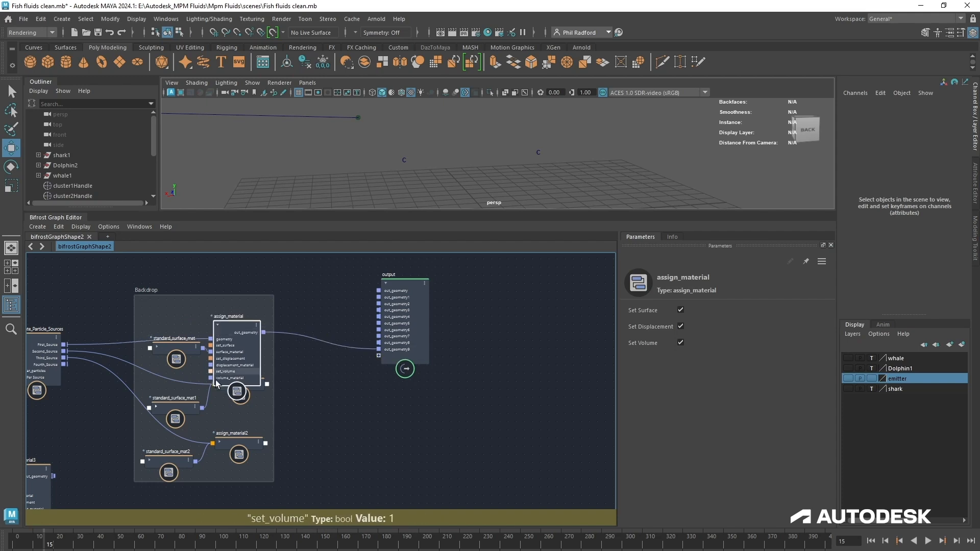
left_click(217, 325)
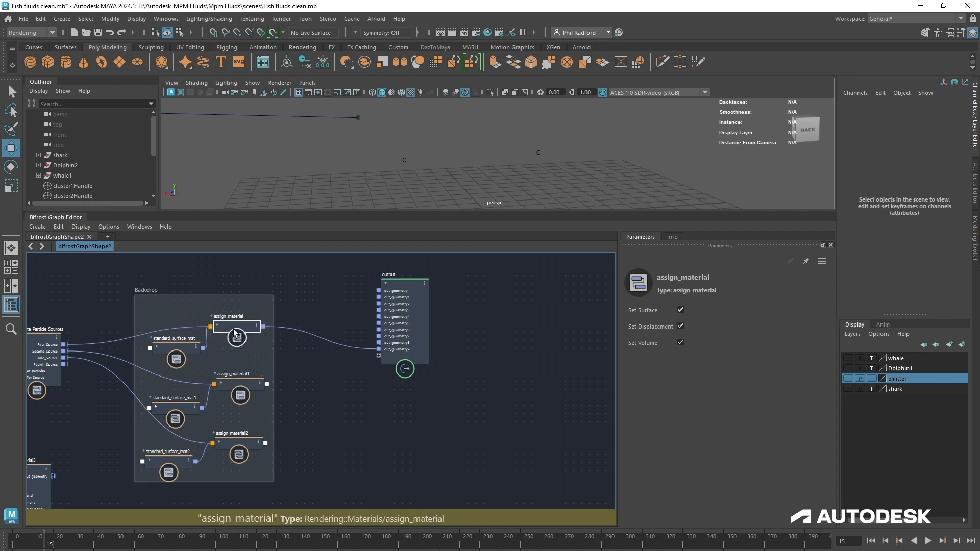
- Connect the out_geometry of assign_material1 and assign_material2 to new ports on the output node
left_click(226, 384)
left_click_drag(267, 389, 391, 354)
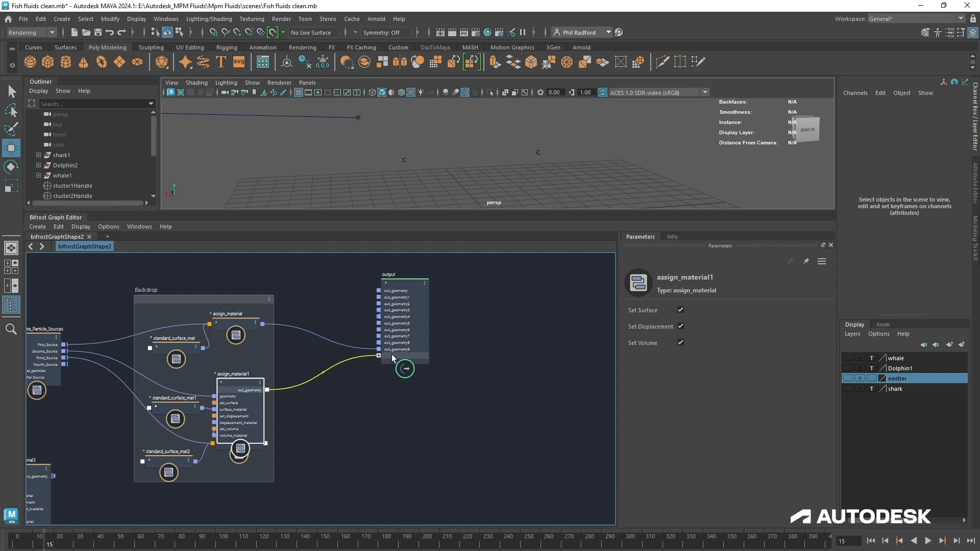
left_click(222, 383)
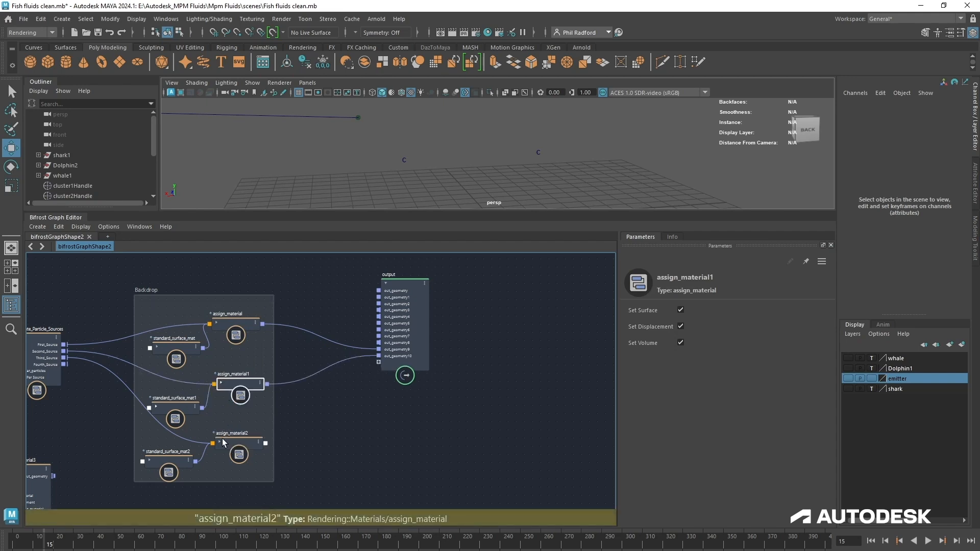
left_click(223, 442)
left_click_drag(268, 447, 387, 363)
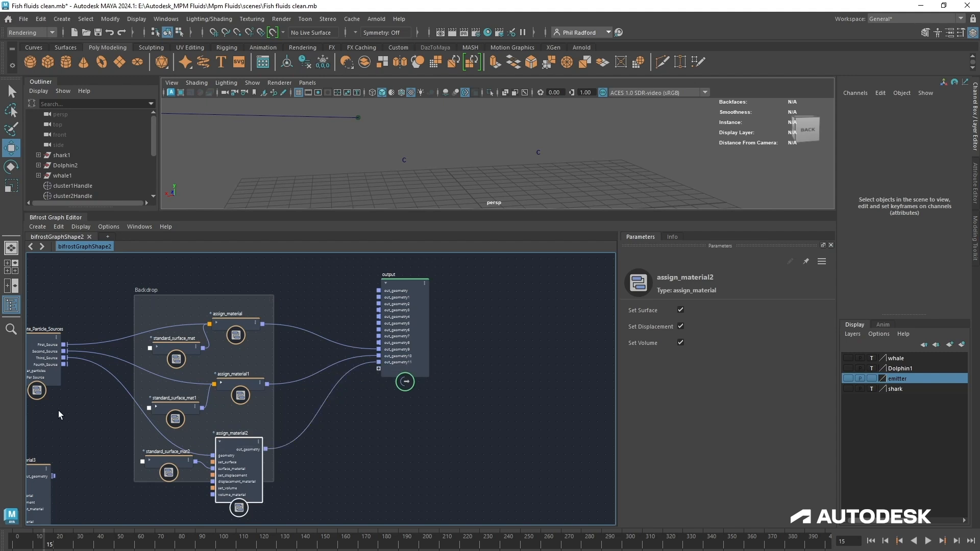
- Connect simulate_mpm's granular_particles output to the granular_particles input of Separate_Particle_Sources
middle_click_drag(58, 410, 503, 415)
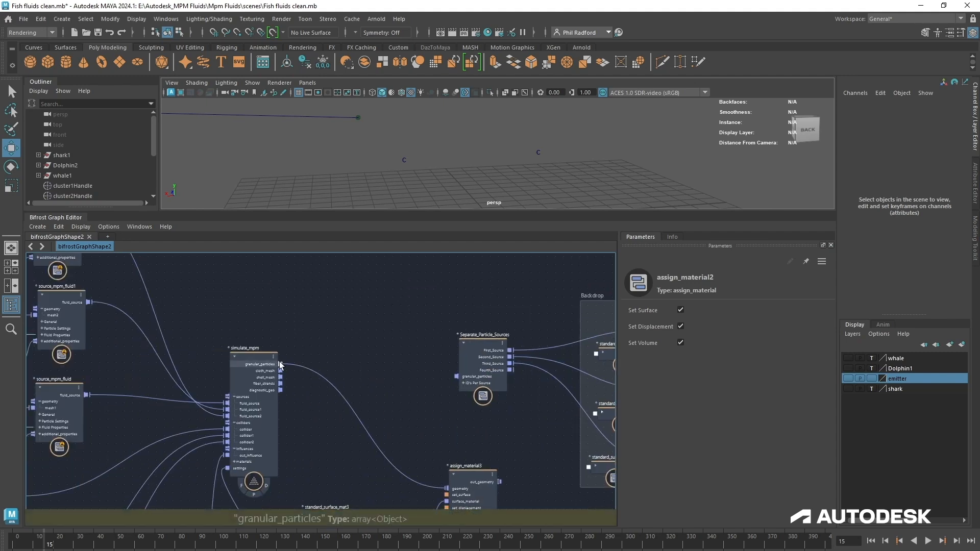
left_click_drag(281, 364, 483, 378)
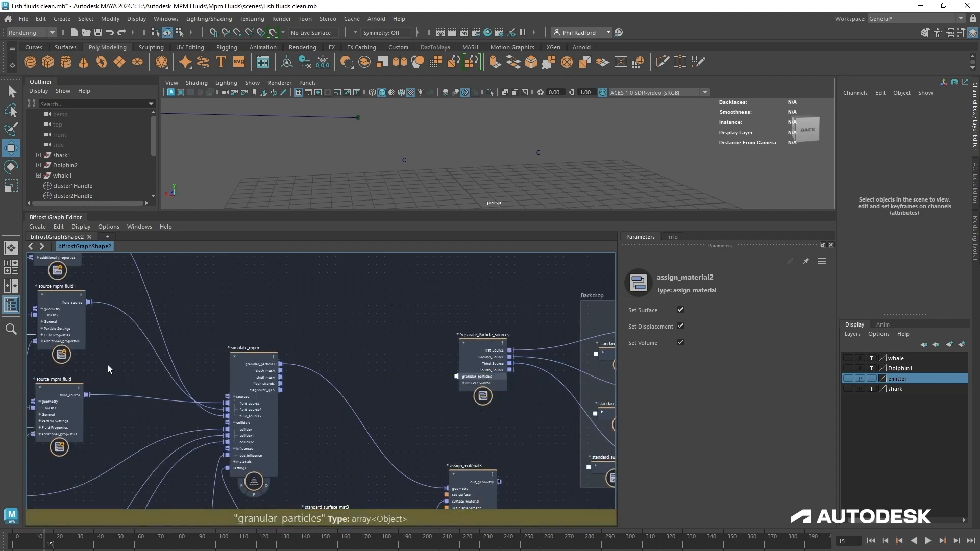
middle_click_drag(108, 365, 212, 353)
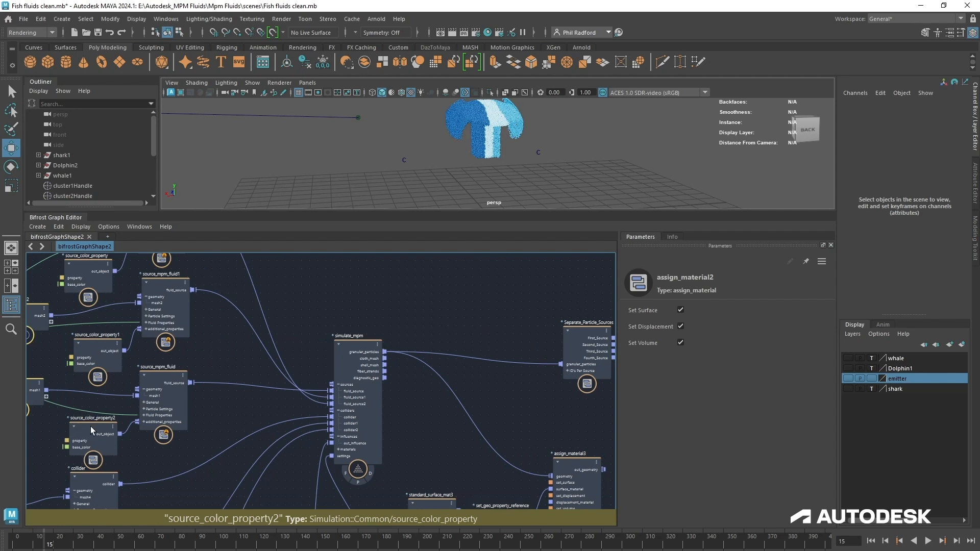
- Review source_color_property2, source_mpm_fluid1 and source_mpm_fluid2, and trace their flow through simulate_mpm to both material setups
left_click_drag(90, 427, 96, 428)
left_click(167, 306)
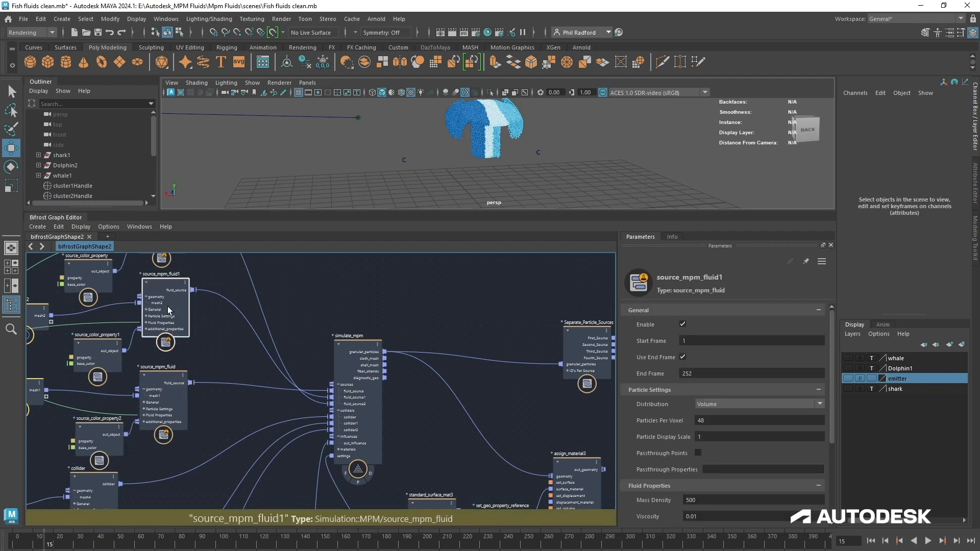
middle_click_drag(219, 357, 231, 408)
left_click(185, 290)
middle_click_drag(519, 502, 342, 365)
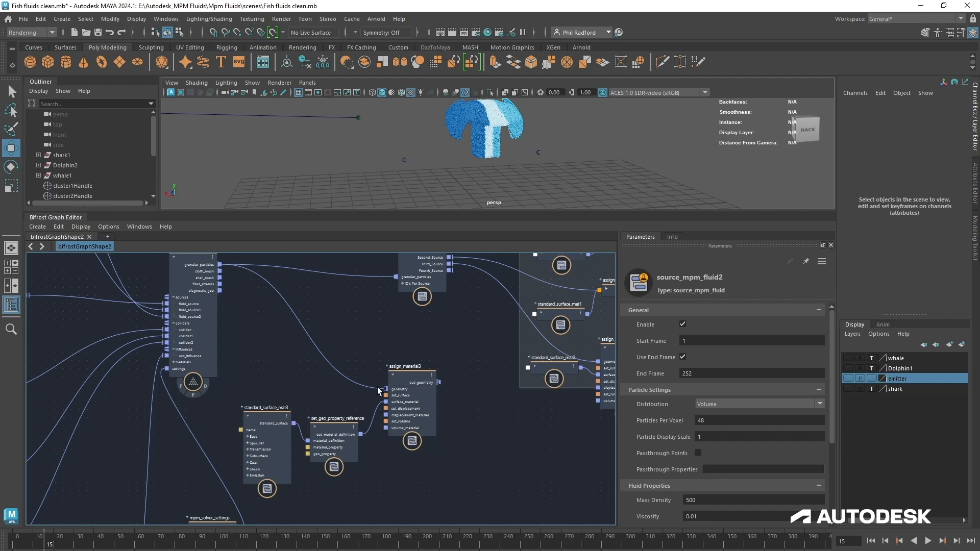
scroll(488, 442, "down", 2)
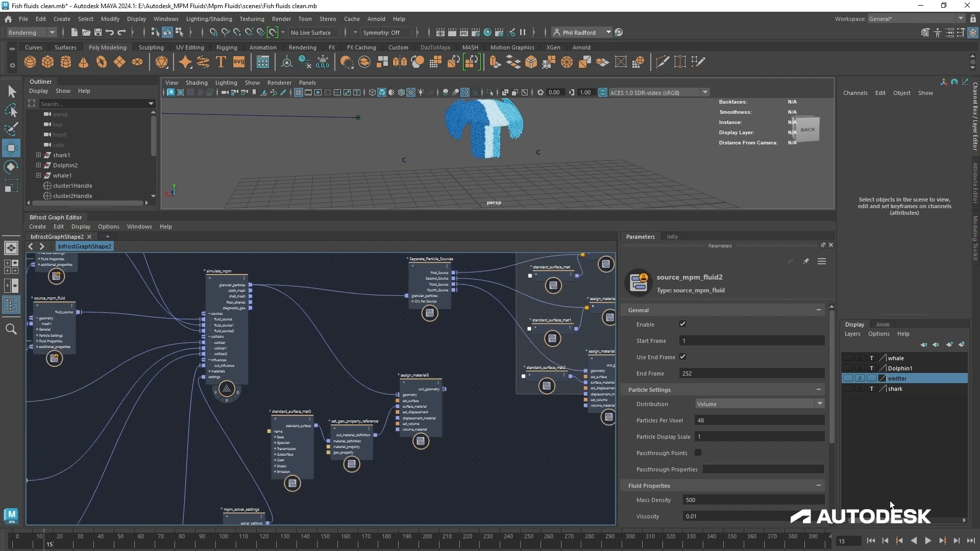
- Play the simulation from the first frame to frame 8 and check the separate source colors
left_click(871, 541)
left_click(927, 541)
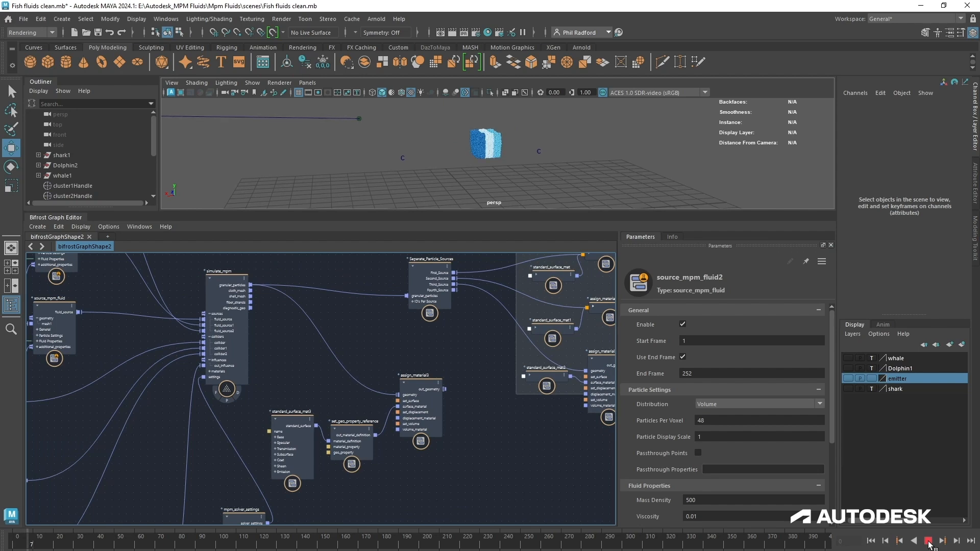
left_click(928, 541)
- Check the Detail Size of mpm_solver_settings and play the simulation to frame 10
middle_click_drag(418, 427, 461, 317)
left_click(298, 436)
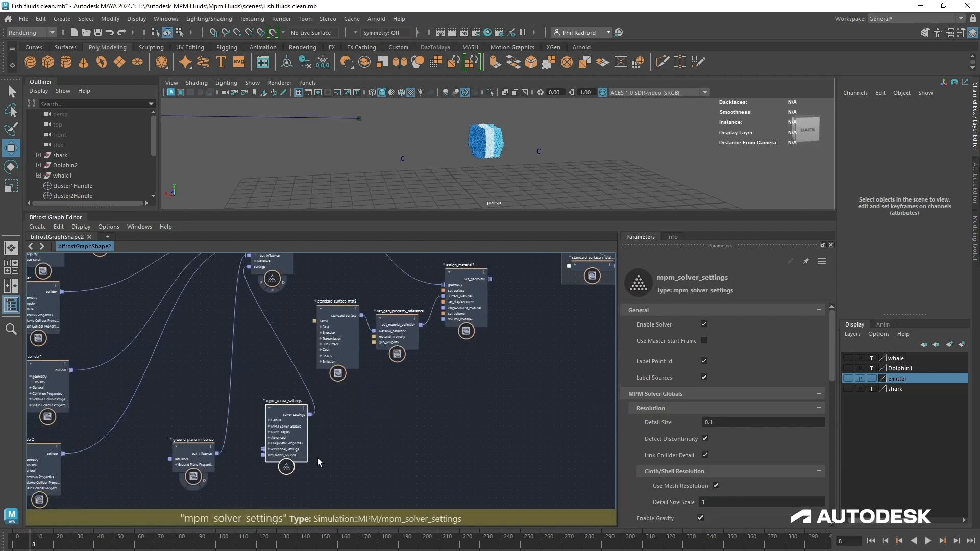
left_click(722, 423)
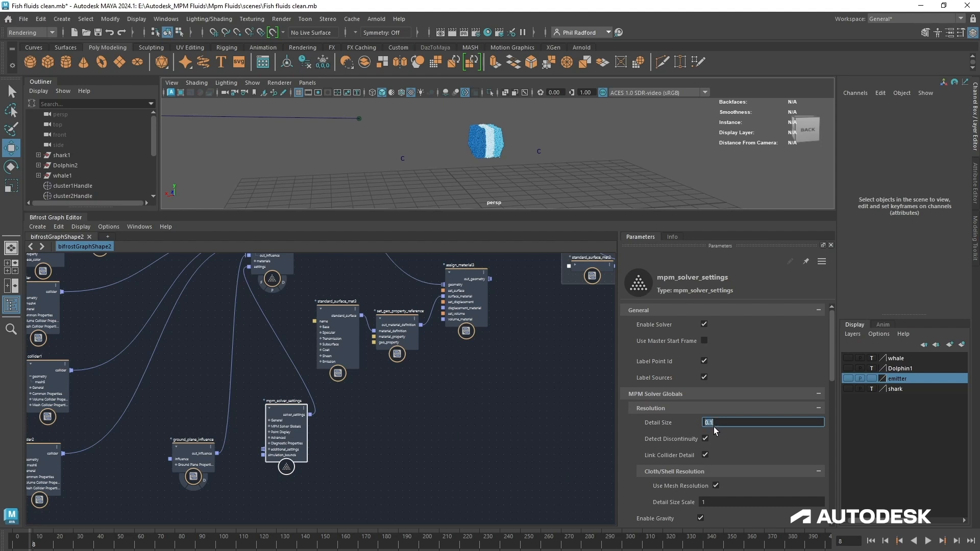
left_click(928, 541)
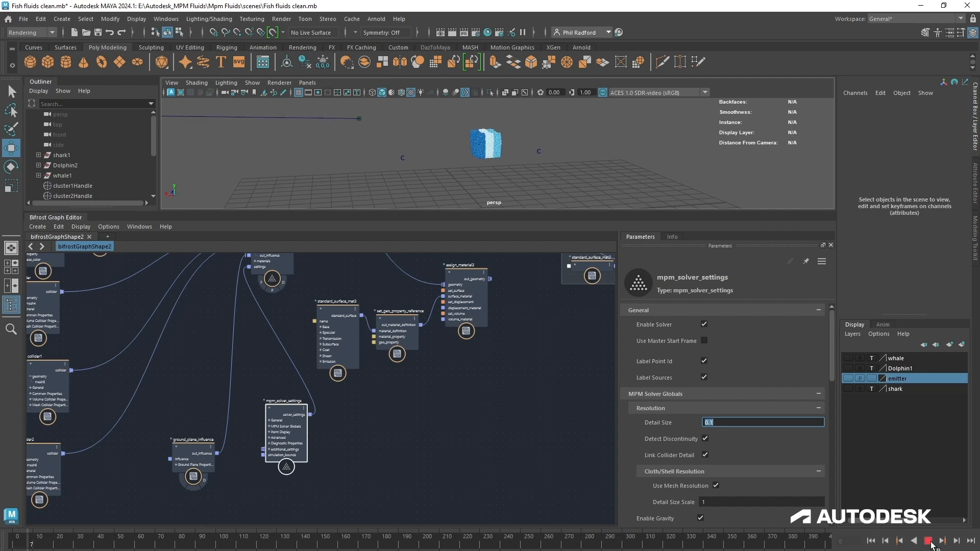
left_click(928, 542)
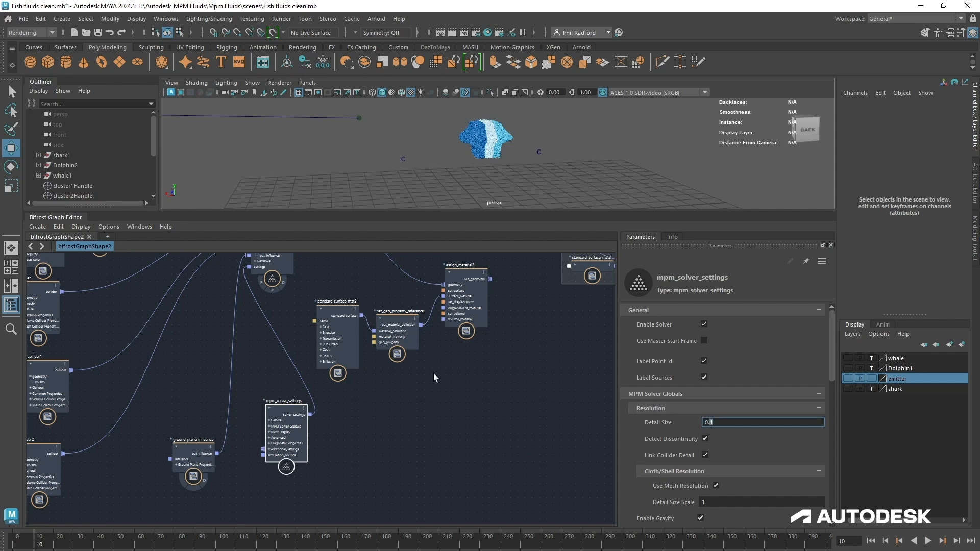
- Move Separate_Particle_Sources closer to simulate_mpm, place the assign_material3 chain lower in the graph and collapse assign_material2
middle_click_drag(470, 373, 348, 475, "alt")
mouse_move(402, 436)
middle_mouse_down("alt")
mouse_move(316, 477)
mouse_move(398, 423)
middle_mouse_up("alt")
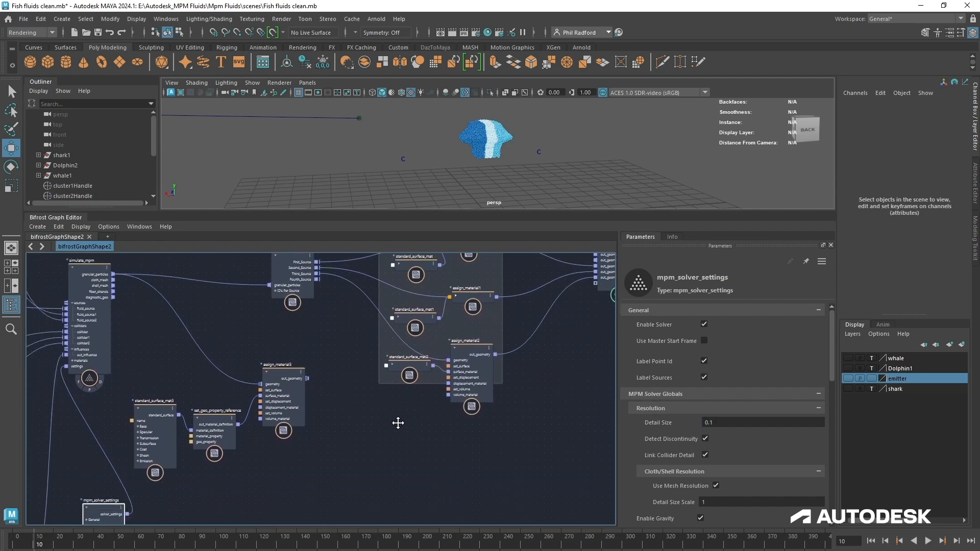
left_click_drag(327, 461, 222, 425)
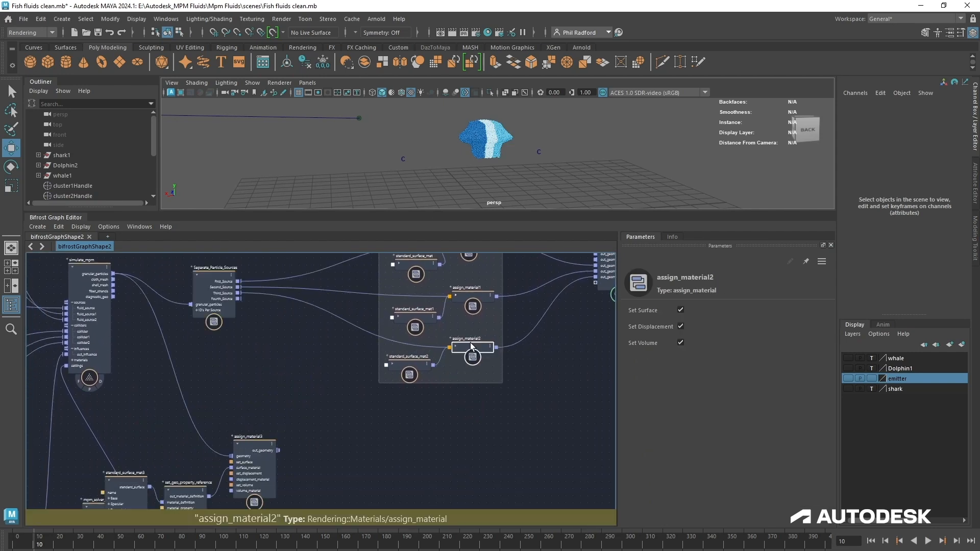
middle_click_drag(553, 371, 374, 414, "alt")
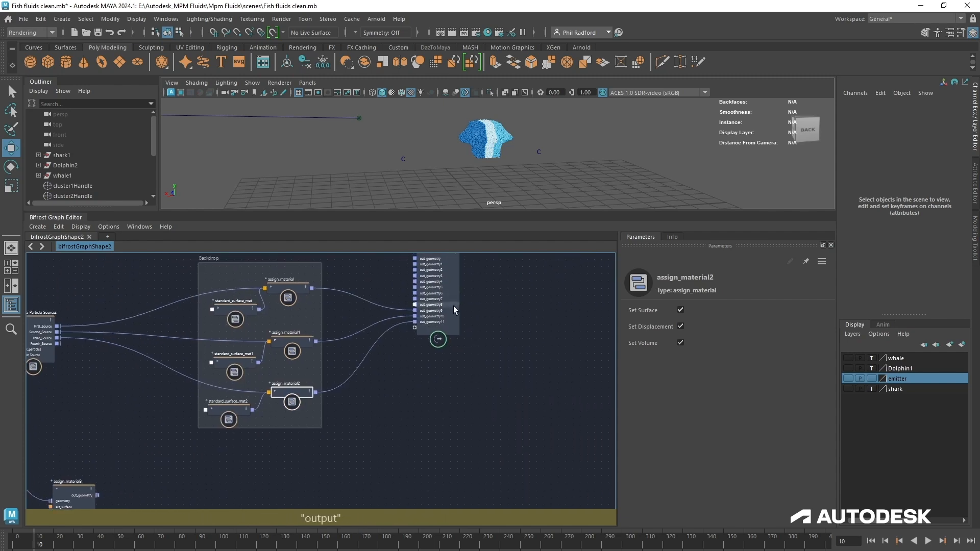
- Move the output node farther from the Backdrop and disconnect assign_material, assign_material1 and assign_material2 from it
left_click_drag(453, 308, 584, 308)
middle_click_drag(497, 366, 418, 376, "alt")
left_click_drag(443, 389, 470, 352)
left_click_drag(488, 320, 505, 316)
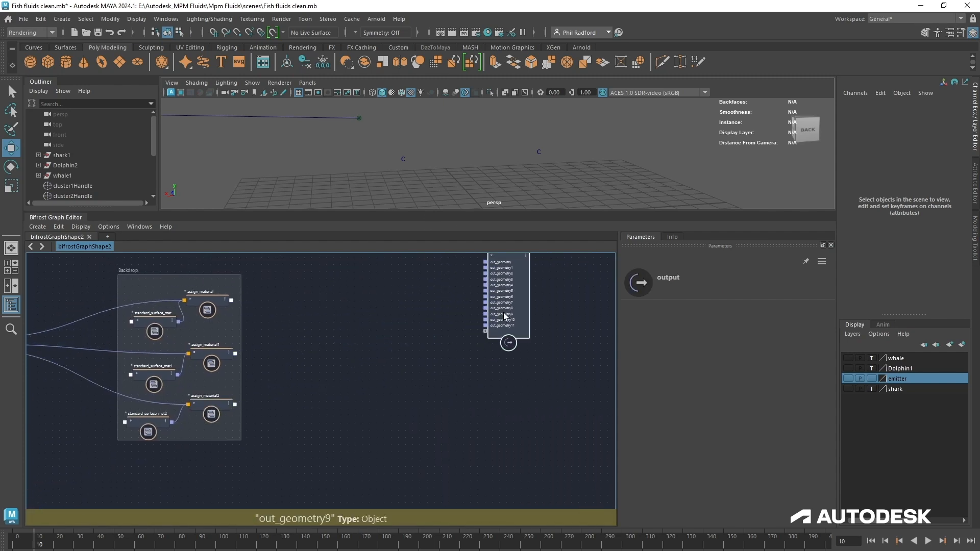
middle_click_drag(330, 335, 392, 355, "alt")
scroll(385, 364, "up", 2)
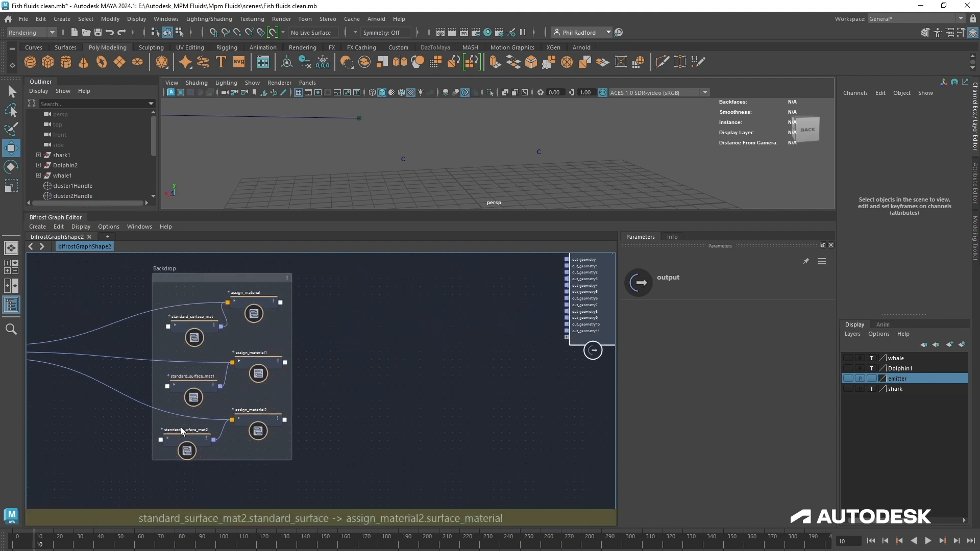
- Expand assign_material, assign_material1 and assign_material2 to show their ports, spacing them vertically beside the standard surface materials
left_click_drag(182, 431, 185, 440)
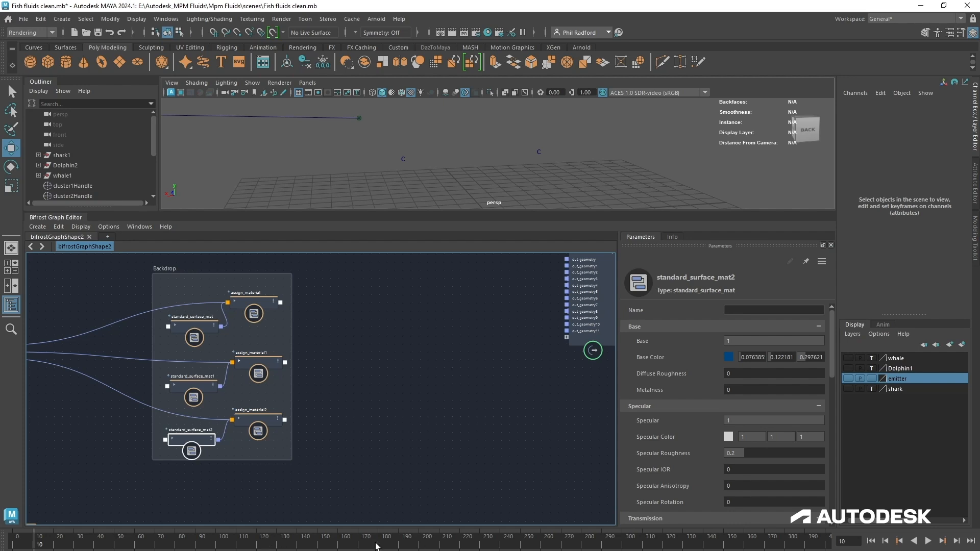
left_click(236, 303)
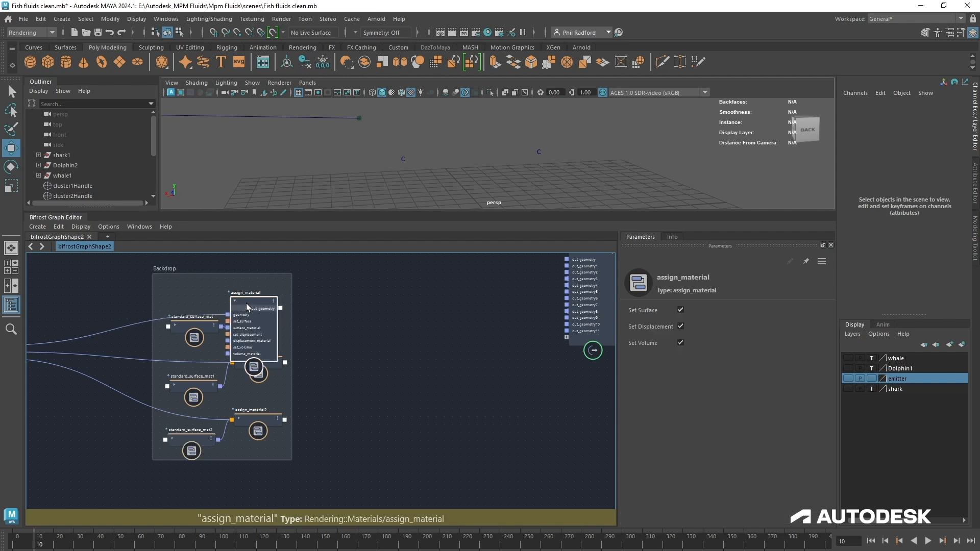
left_click(239, 361)
left_click(249, 347)
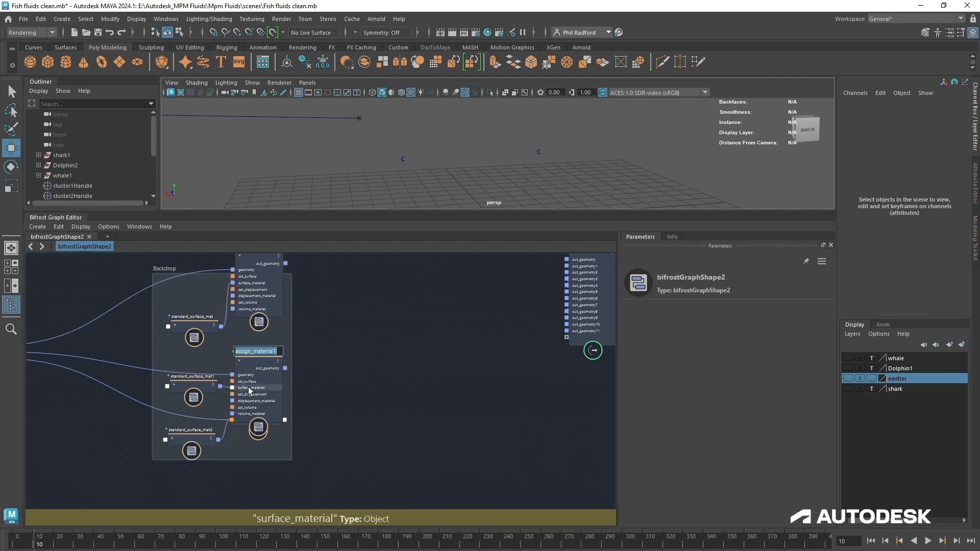
mouse_move(244, 371)
left_mouse_down()
mouse_move(247, 328)
mouse_move(254, 359)
left_mouse_up()
left_click(237, 420)
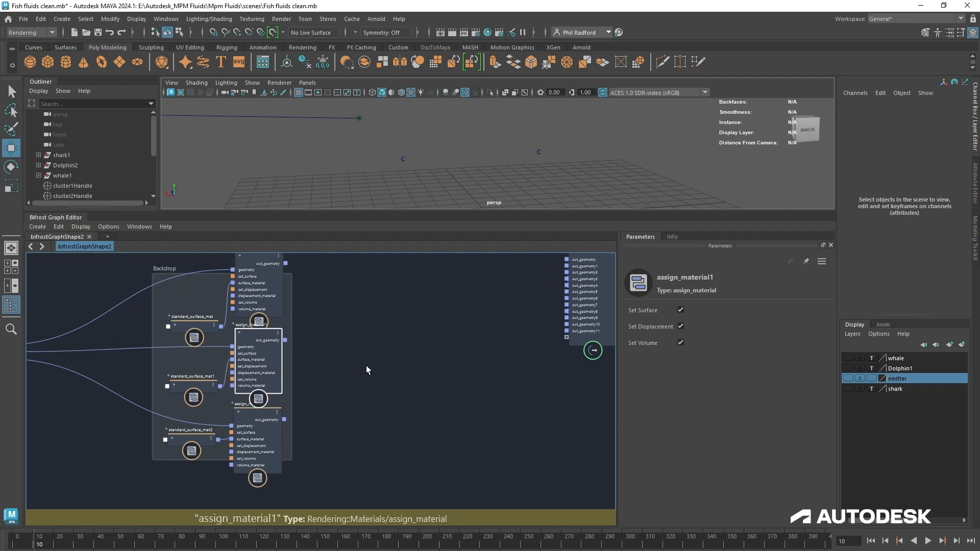
- Add a write_Bifrost_object node in the empty space between the assign_material nodes and the output node
middle_click_drag(401, 367, 341, 401)
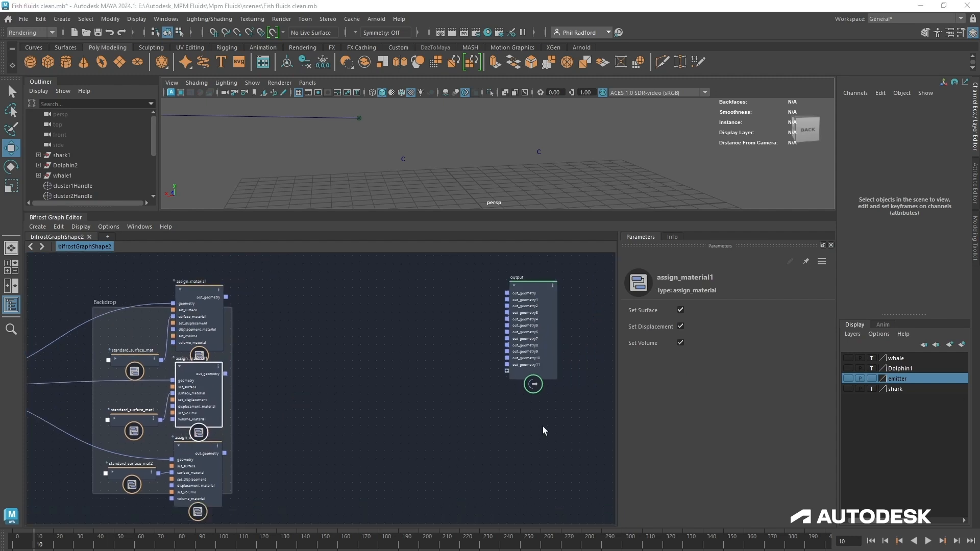
left_click(365, 371)
key("Tab")
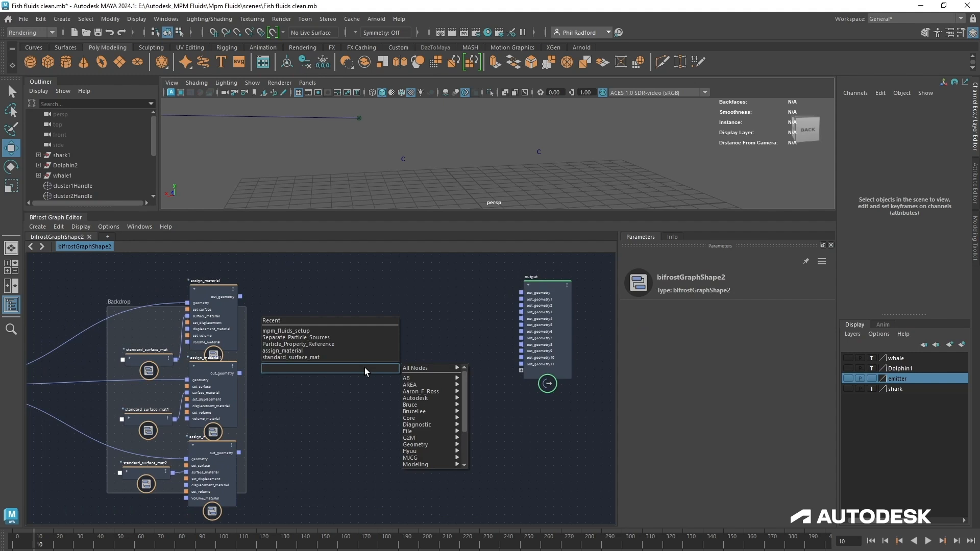
key("Escape")
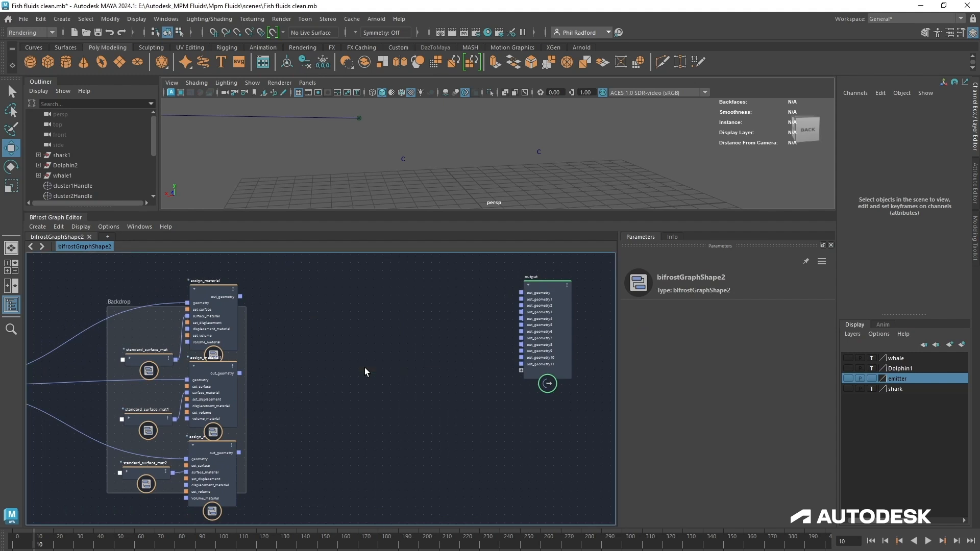
key("r")
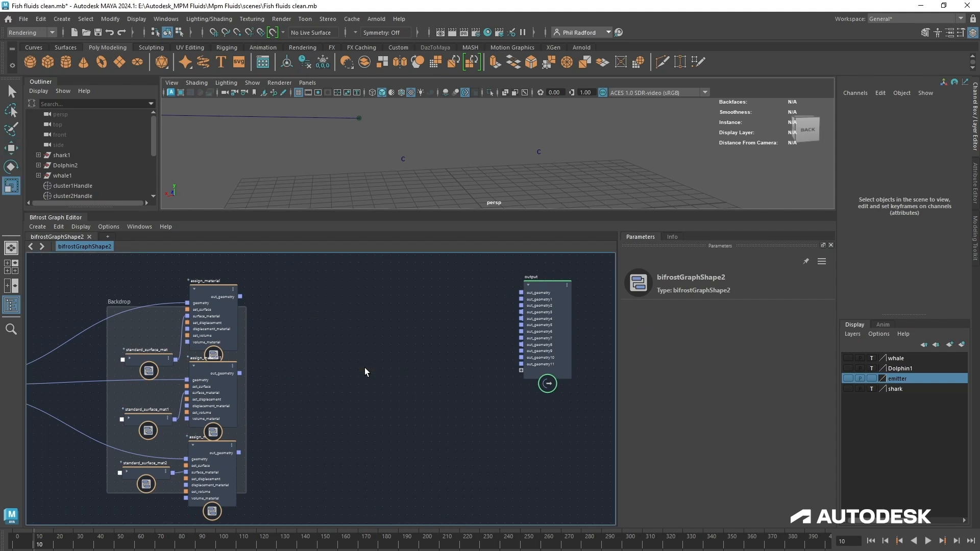
key("Tab")
type("write")
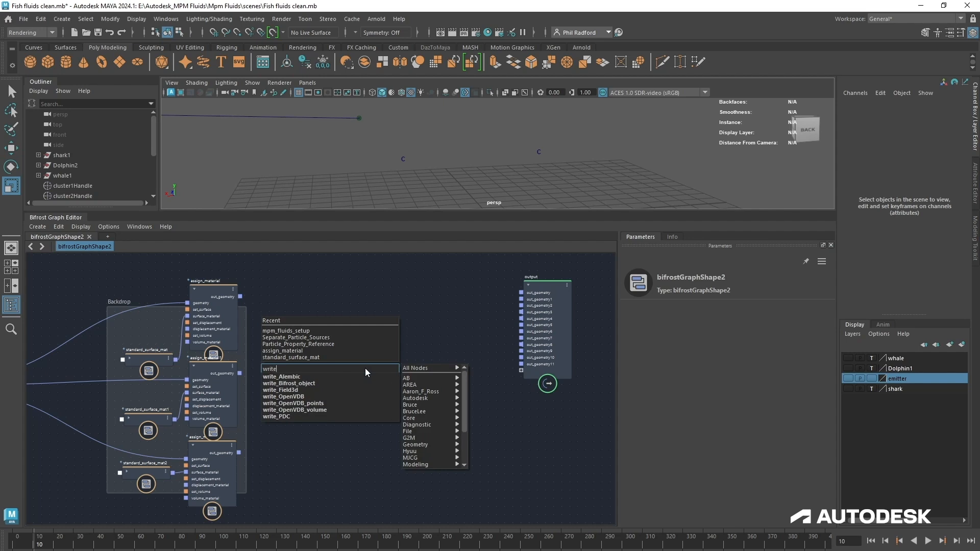
left_click(328, 384)
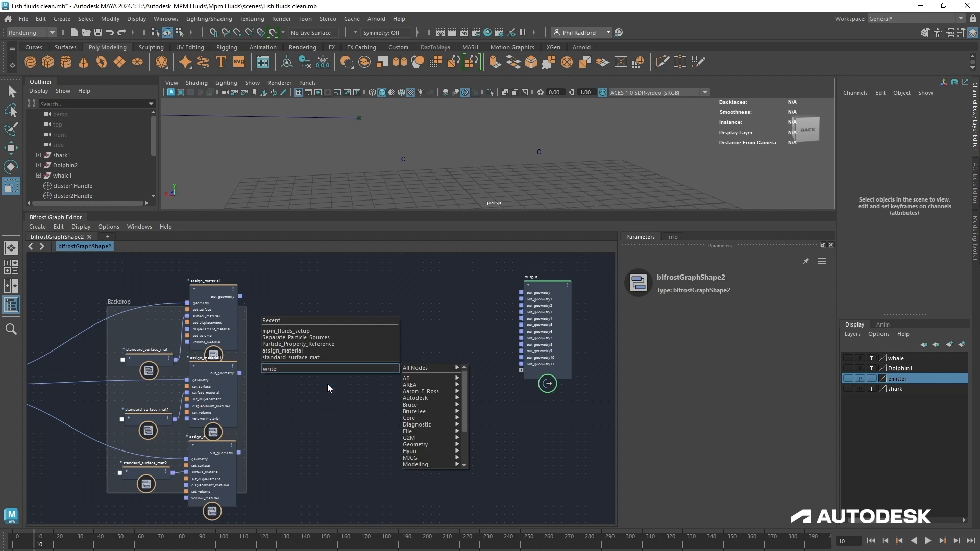
left_click_drag(374, 380, 393, 324)
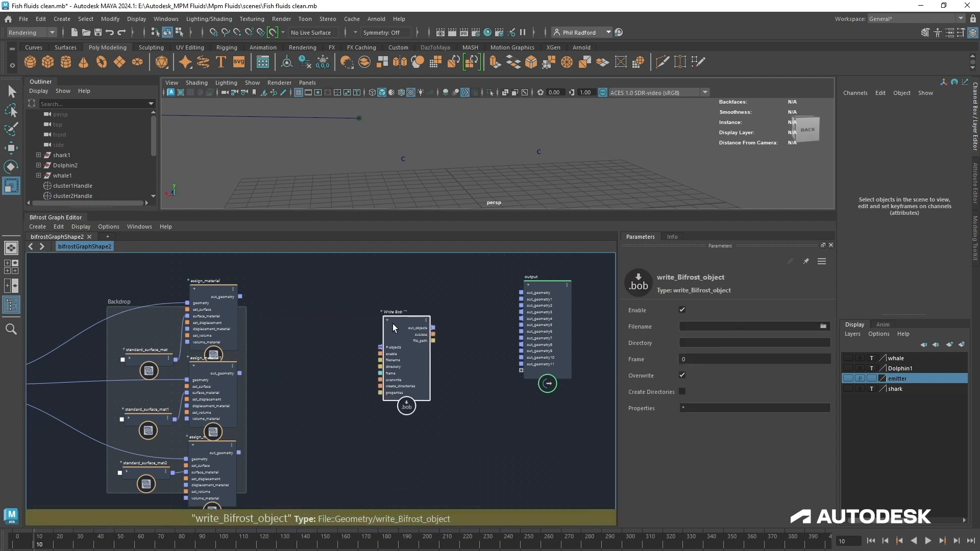
- Set the write_Bifrost_object file to fluids.#### in the Mpm Fluids cache folder and move the node up and closer to output
scroll(478, 400, "up", 1)
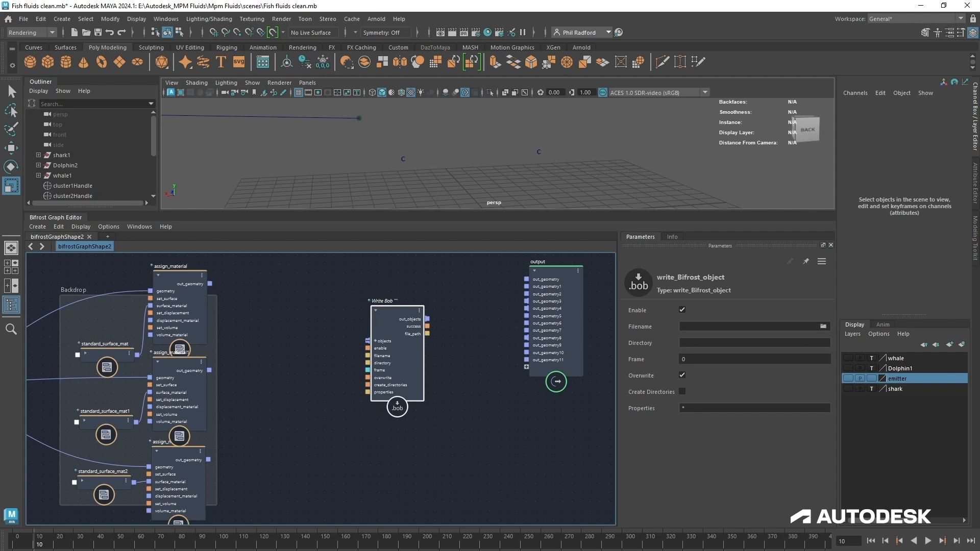
left_click(823, 327)
left_click(102, 473)
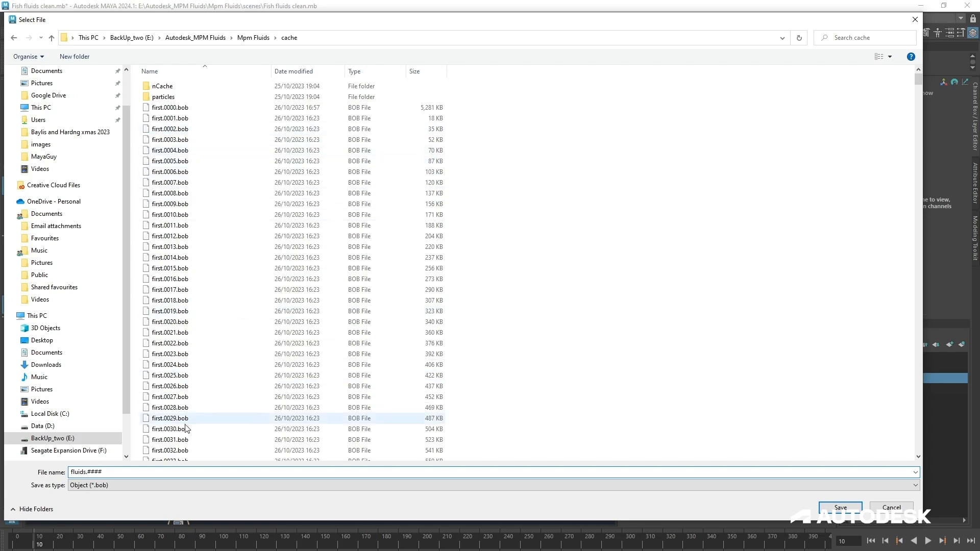
left_click(828, 507)
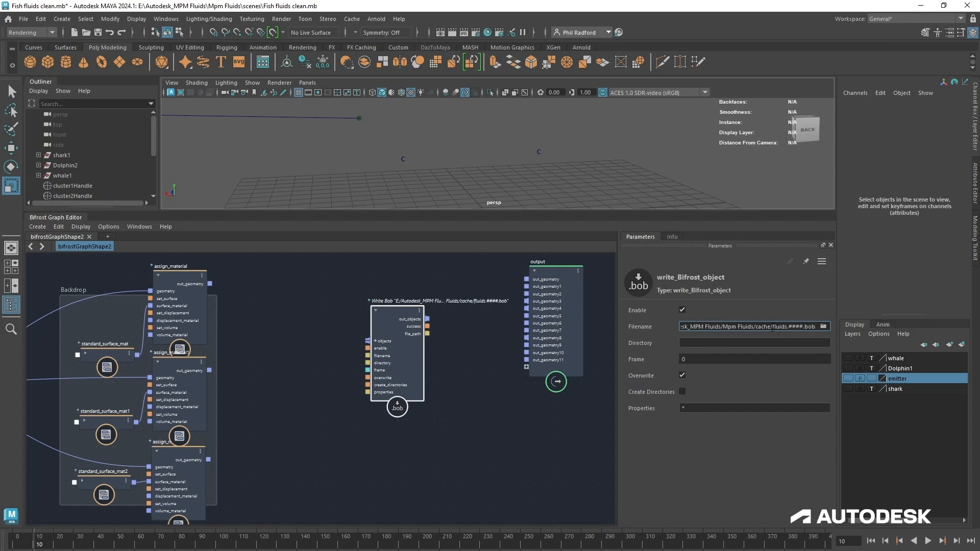
left_click_drag(770, 327, 825, 324)
left_click_drag(398, 384, 397, 346)
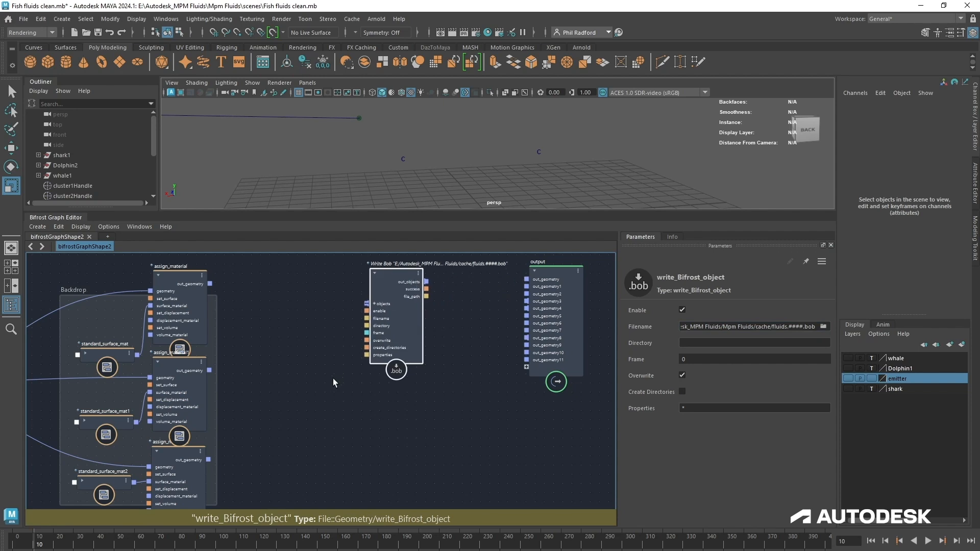
middle_click_drag(302, 367, 316, 366, "alt")
scroll(396, 329, "up", 2)
left_click_drag(393, 325, 445, 333)
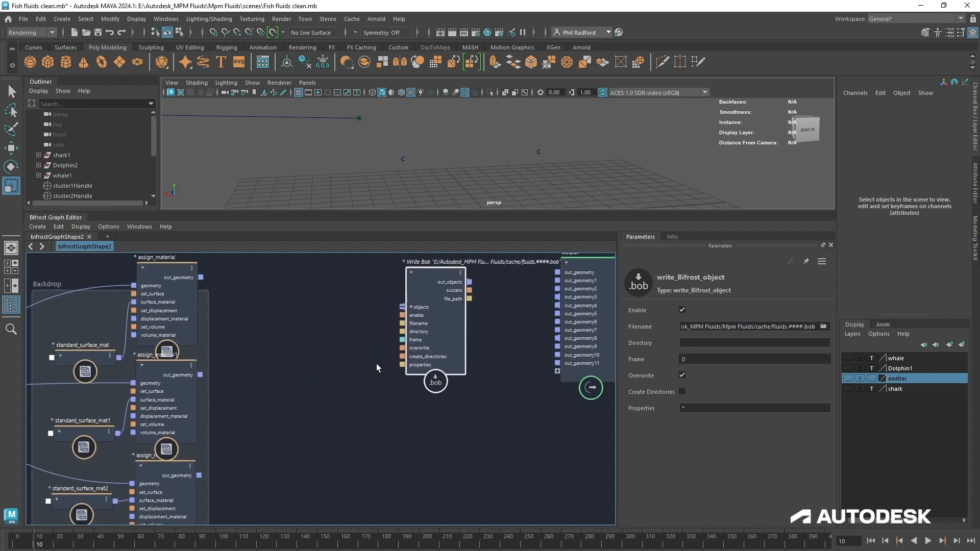
- Add a time node below and before the write_Bifrost_object node
left_click(337, 409)
key("Tab")
type("tim")
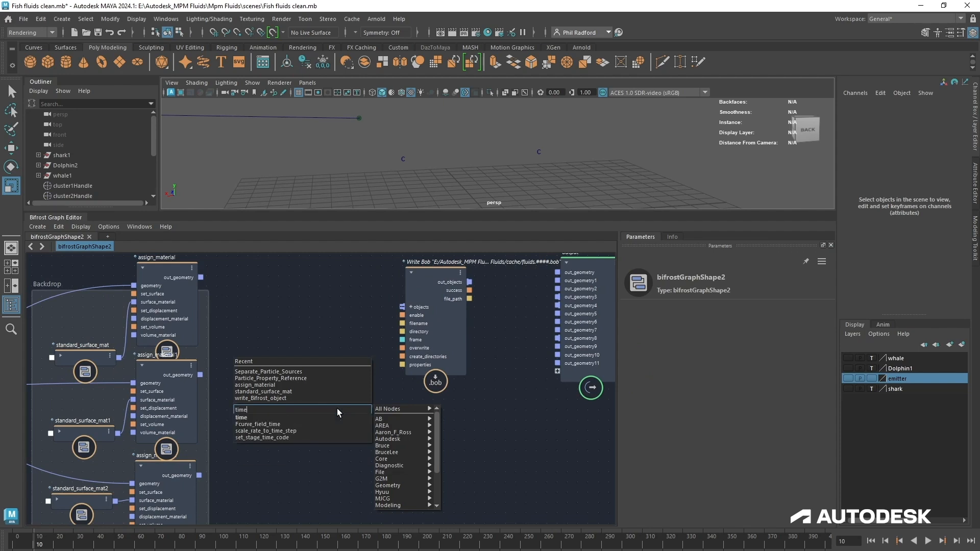
key("Down")
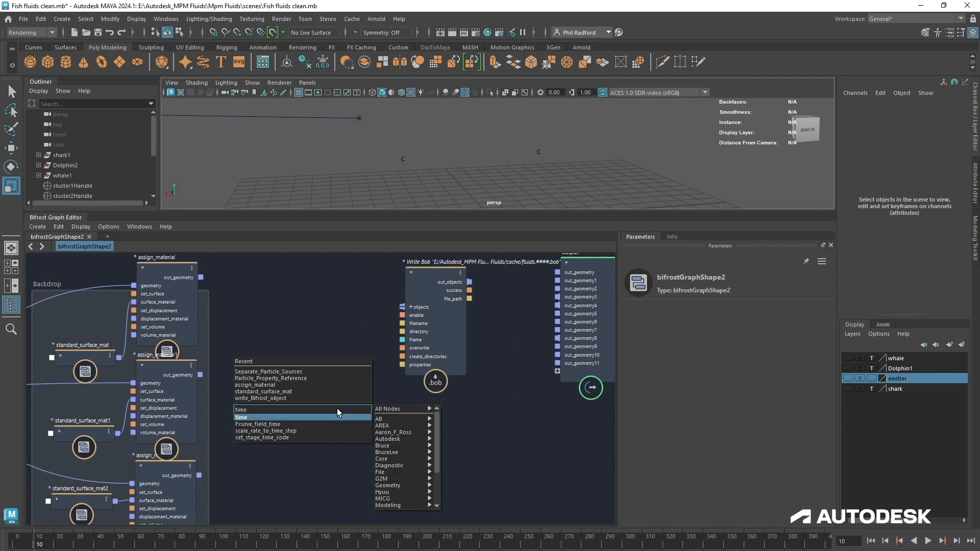
key("Return")
left_click_drag(317, 429, 281, 414)
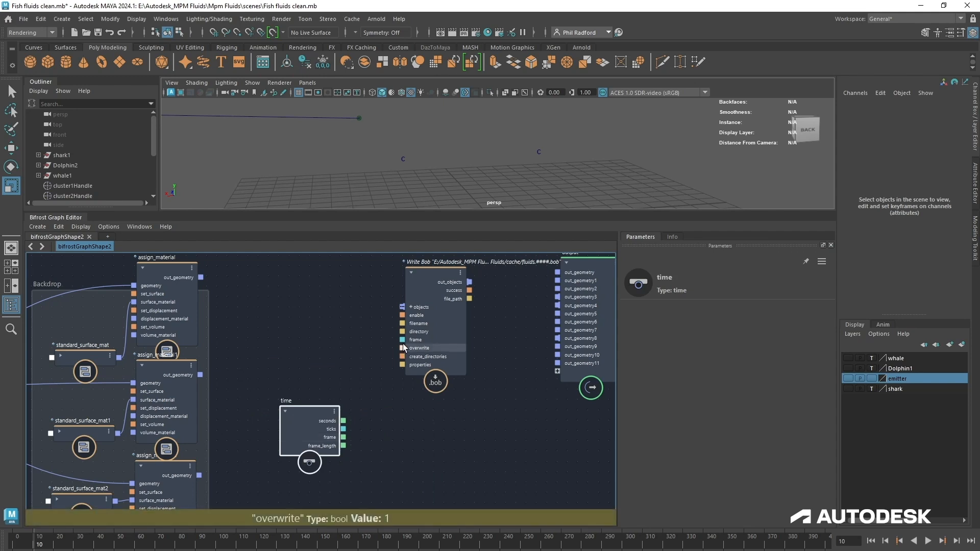
- Add a to_long node and connect the time node's frame through it to the frame input of write_Bifrost_object
left_click(378, 439)
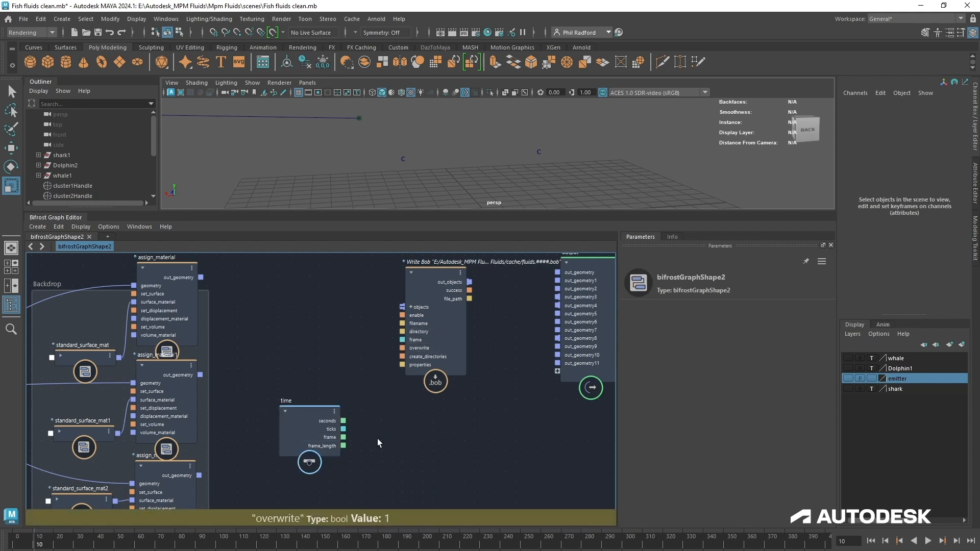
key("Tab")
type("to")
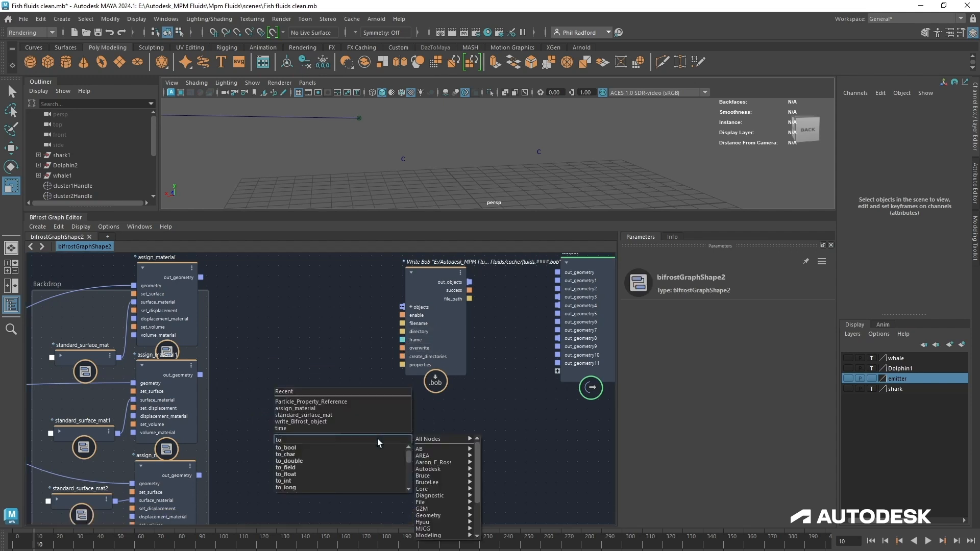
left_click(317, 487)
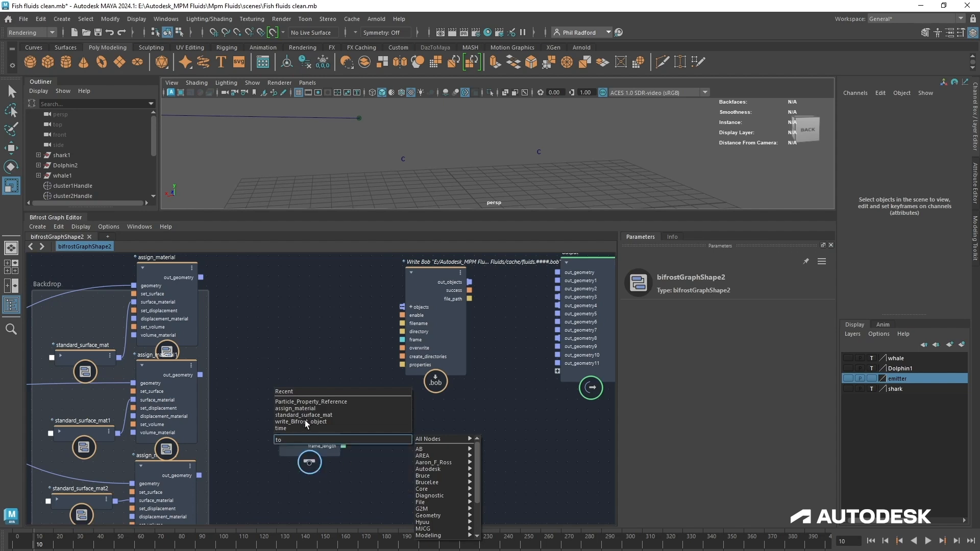
type("_long")
key("Return")
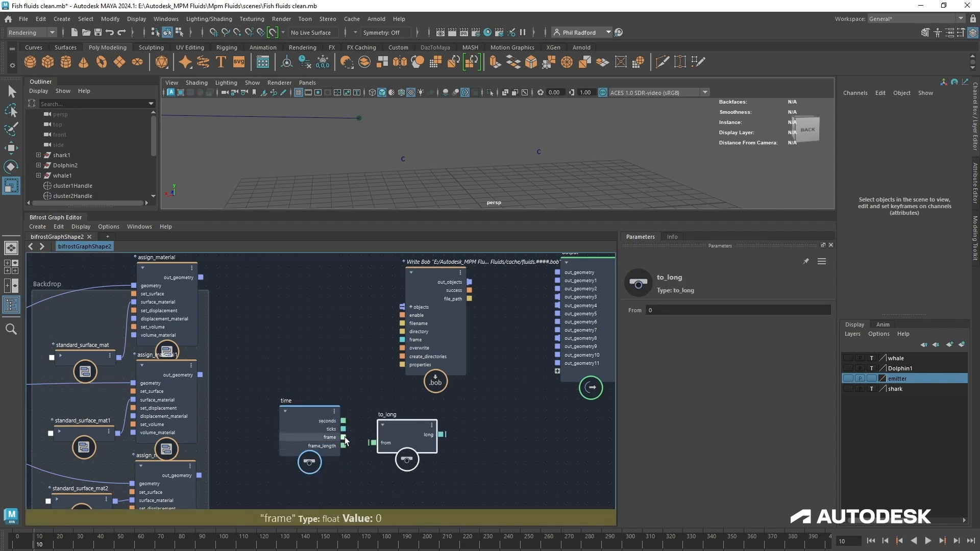
left_click_drag(343, 438, 374, 443)
left_click_drag(446, 436, 411, 344)
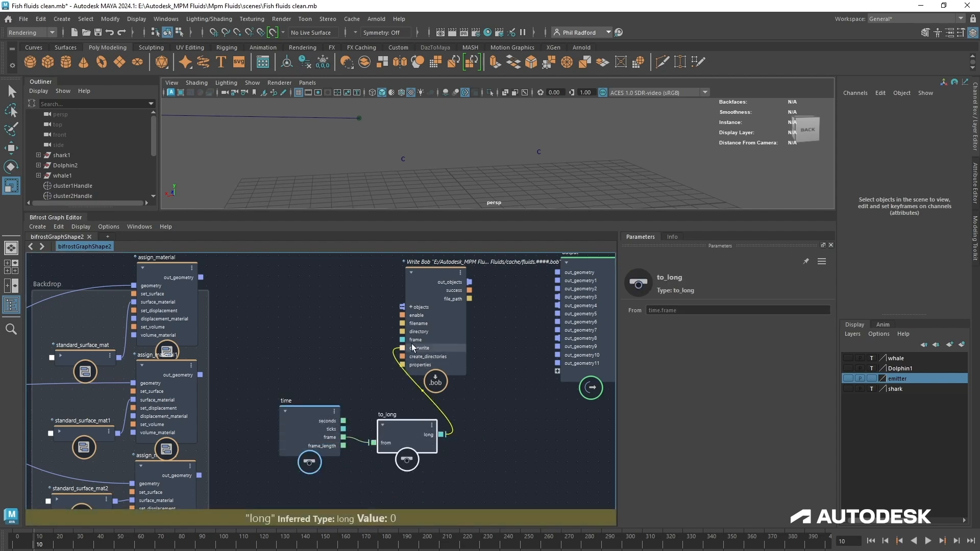
- Line up the time and to_long nodes in front of write_Bifrost_object, shifting the write node closer to output
left_click(306, 424, "shift")
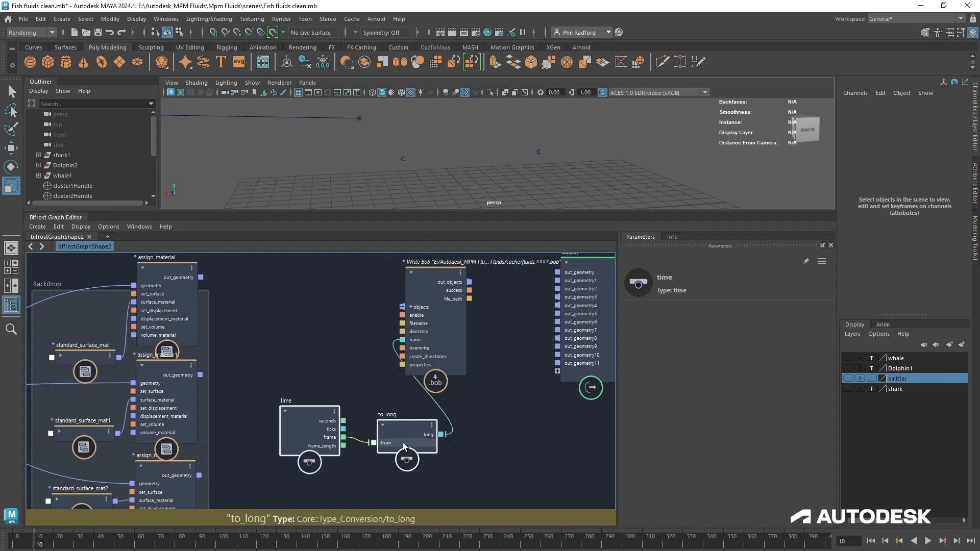
left_click_drag(403, 443, 360, 341)
left_click_drag(436, 342, 467, 338)
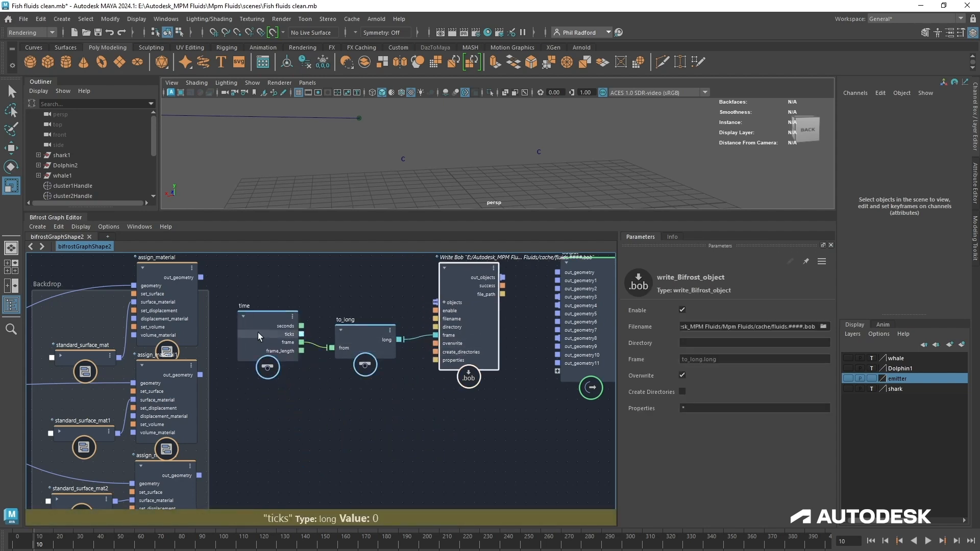
left_click_drag(258, 333, 268, 333)
- Check the Properties setting of write_Bifrost_object and review the Fluid Properties of source_mpm_fluid2
left_click(465, 318)
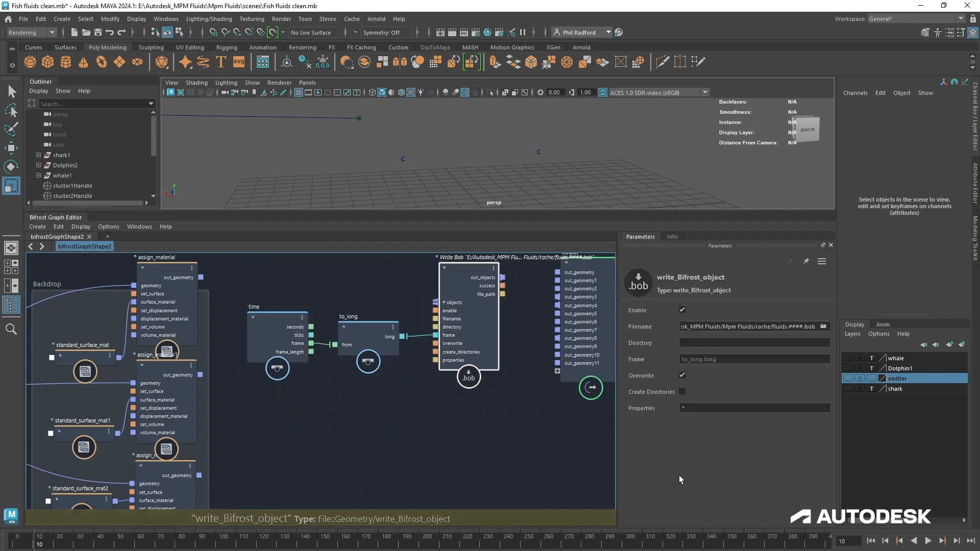
left_click(689, 408)
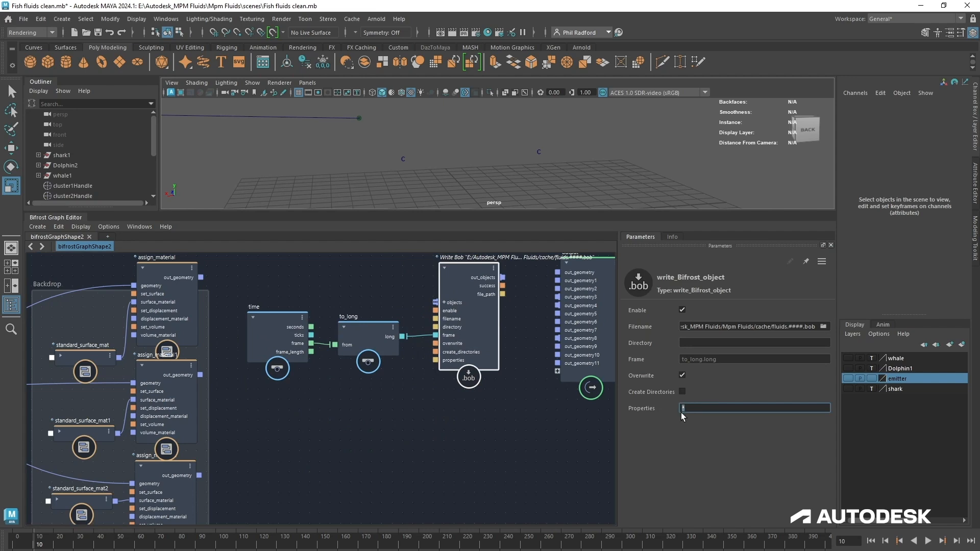
scroll(290, 395, "down", 4)
middle_click_drag(291, 416, 655, 384)
middle_click_drag(272, 460, 550, 517)
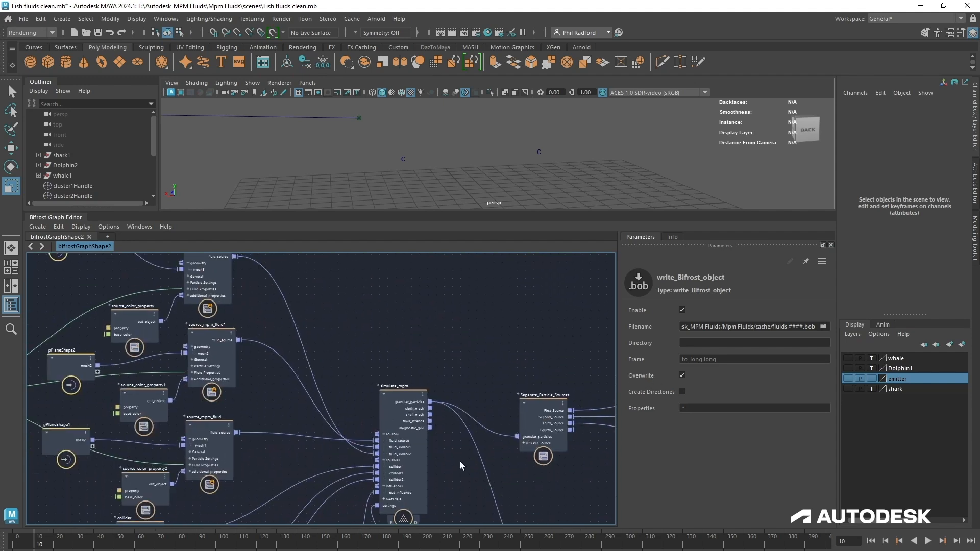
left_click(203, 271)
scroll(690, 436, "down", 3)
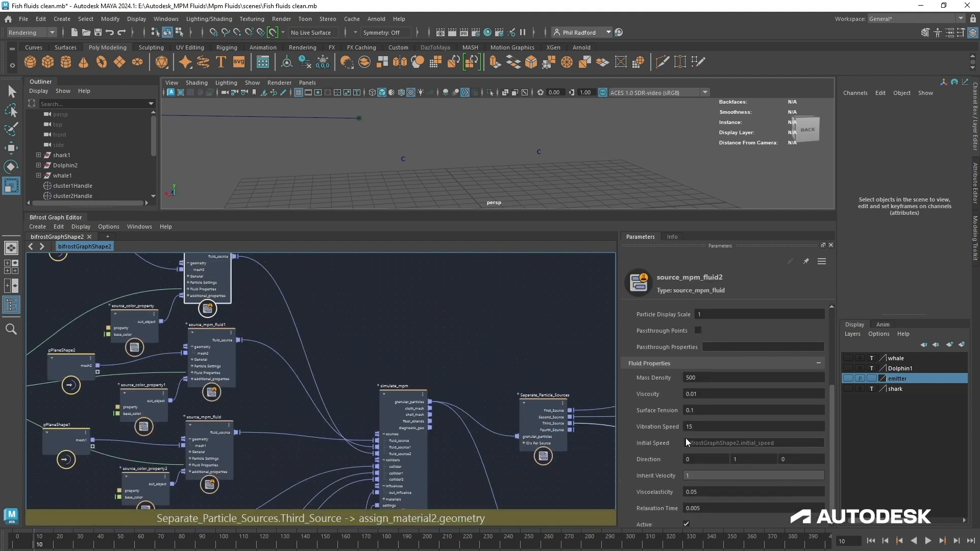
middle_click_drag(563, 442, 134, 292)
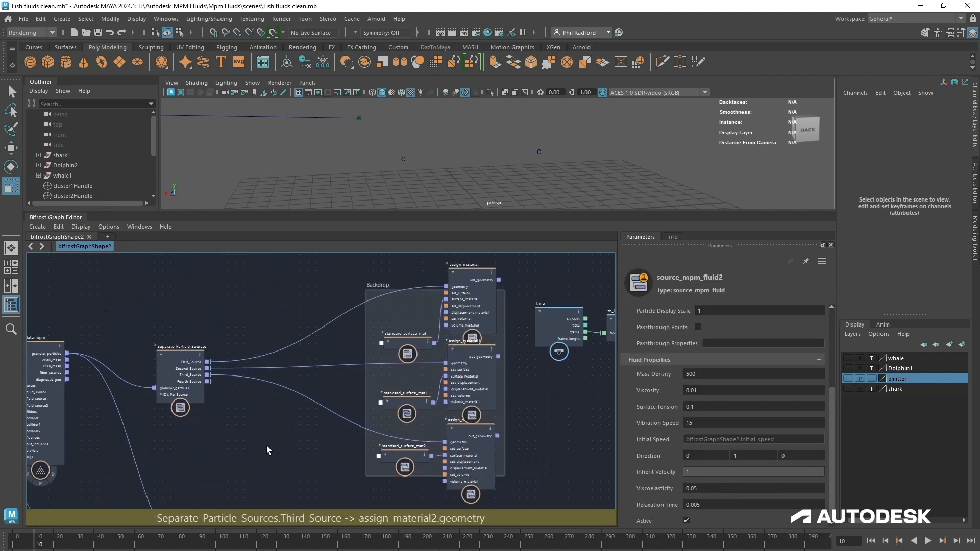
- Set the Properties of write_Bifrost_object to "point_velocity point_size point_position"
middle_click_drag(638, 409, 309, 406)
scroll(428, 395, "up", 2)
left_click(414, 322)
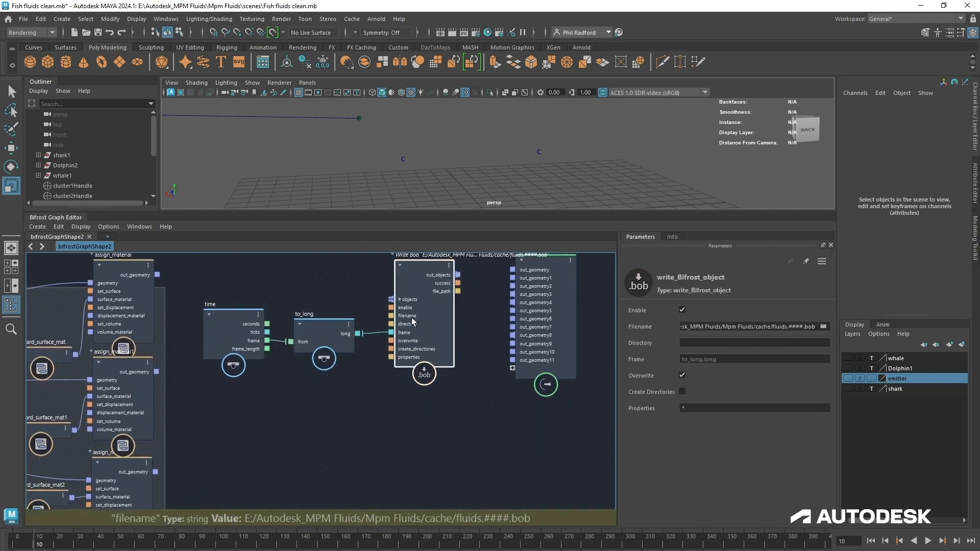
left_click(644, 408)
type("p")
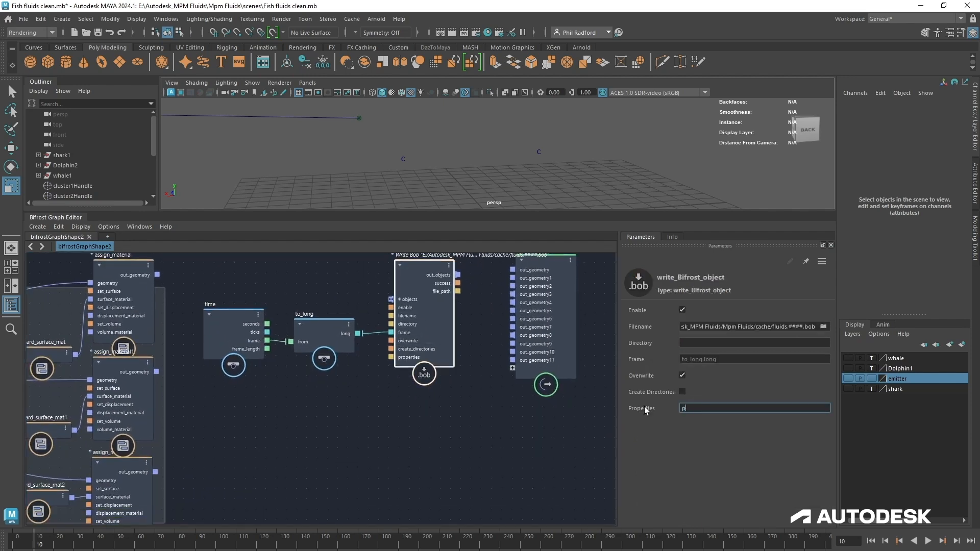
type("oint_velocity point_size")
type("point_position")
key("Return")
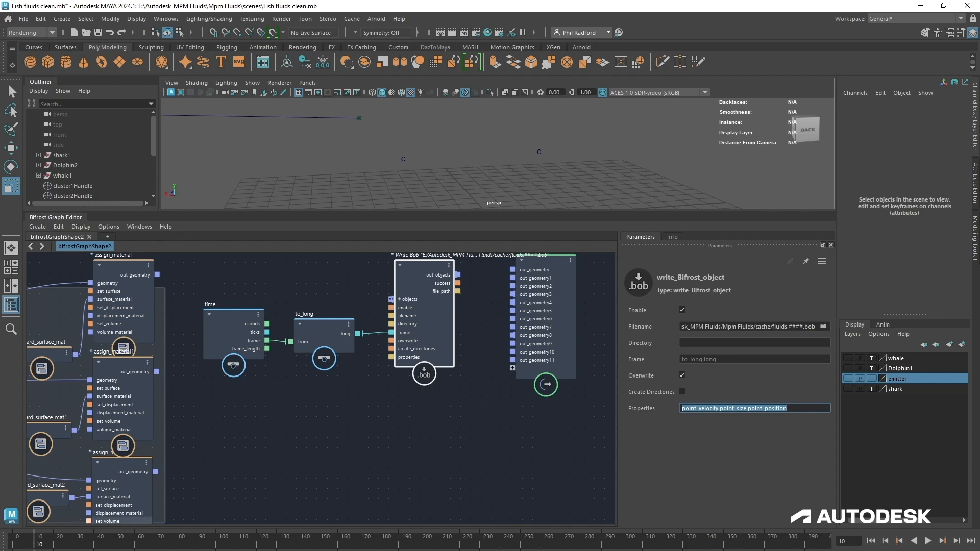
key("Return")
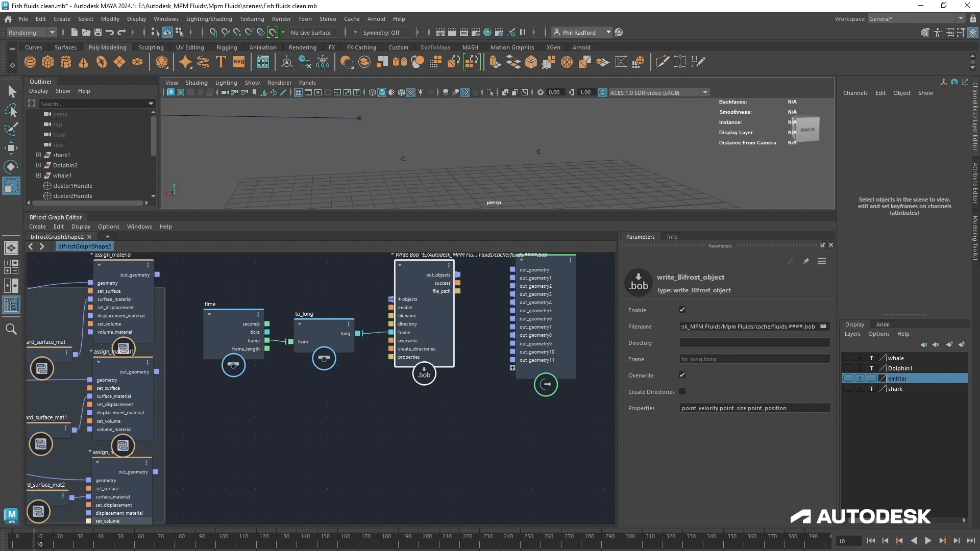
- Move the output node farther away from write_Bifrost_object to leave room between them
key("Return")
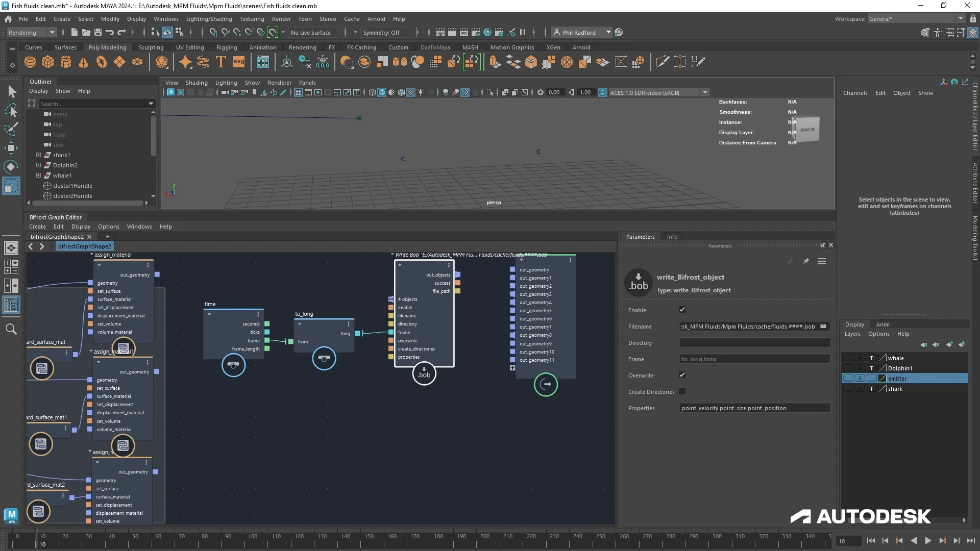
left_click_drag(427, 291, 430, 293)
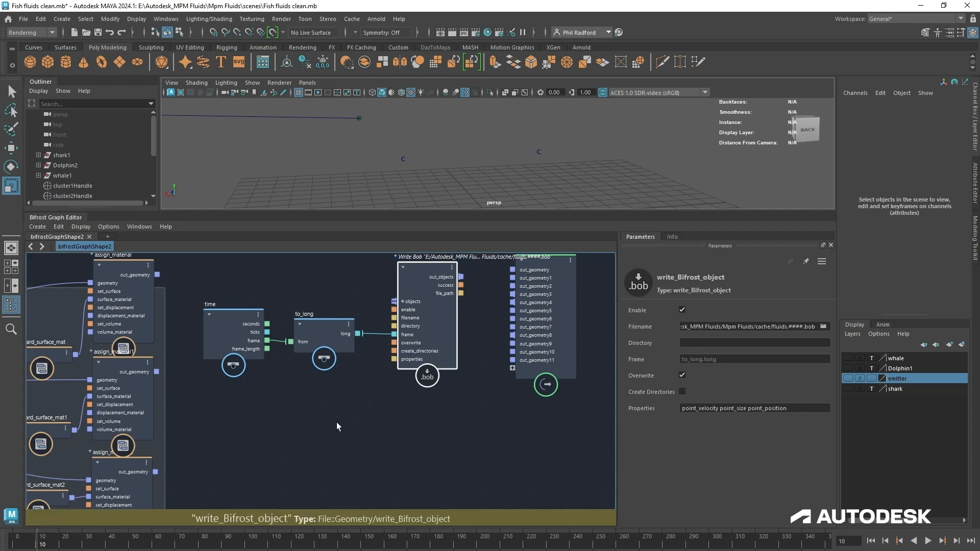
scroll(335, 422, "down", 3)
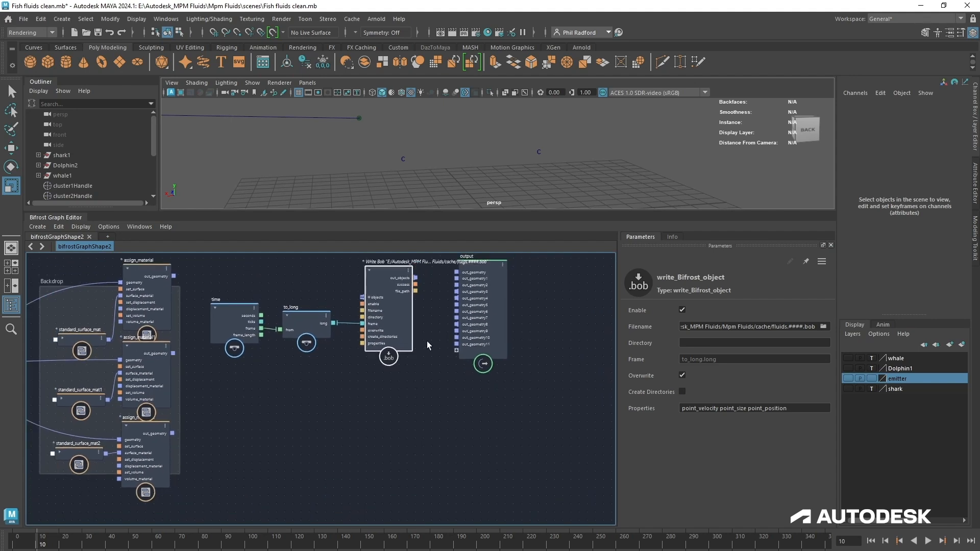
left_click_drag(474, 324, 567, 293)
left_click(395, 300)
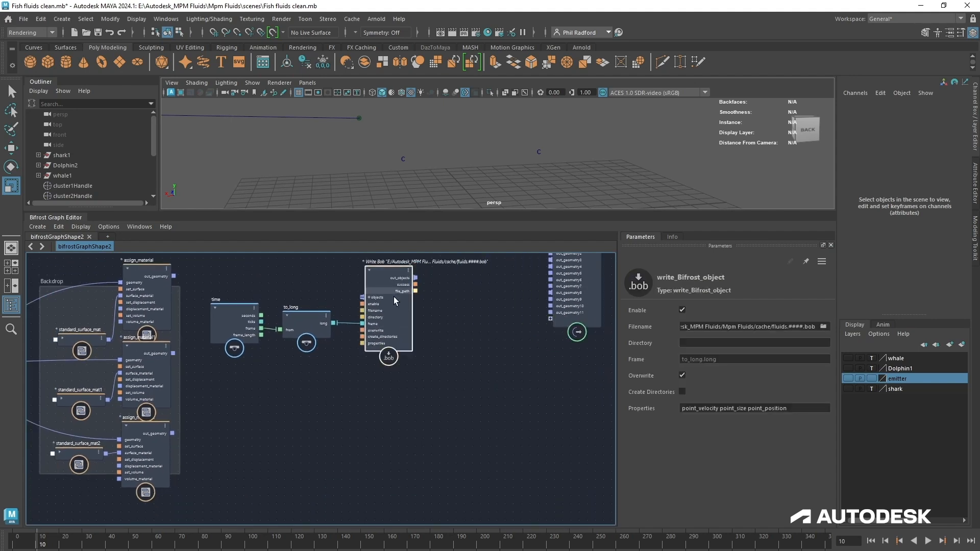
left_click(816, 326)
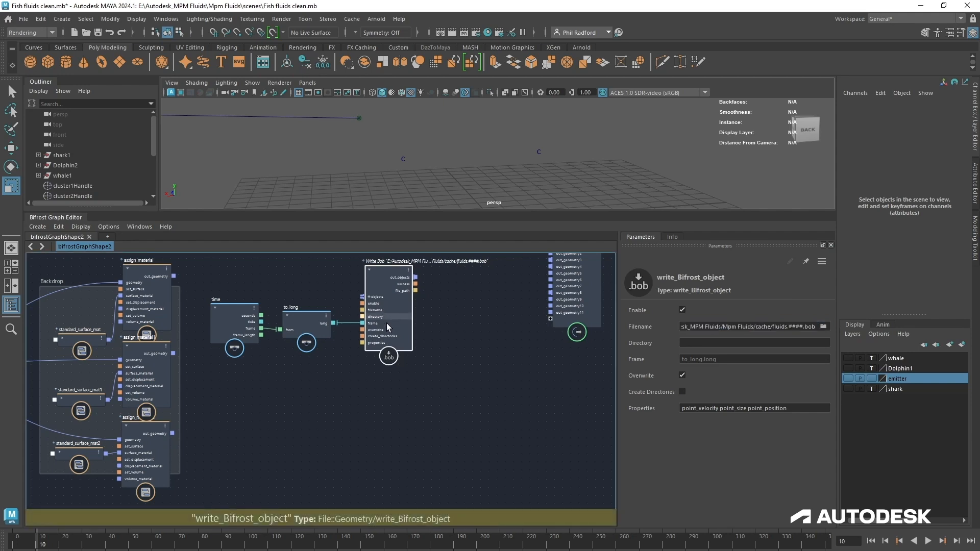
- Duplicate the time, to_long and write_Bifrost_object chain twice and stack the copies below the original
left_click_drag(255, 380, 412, 293)
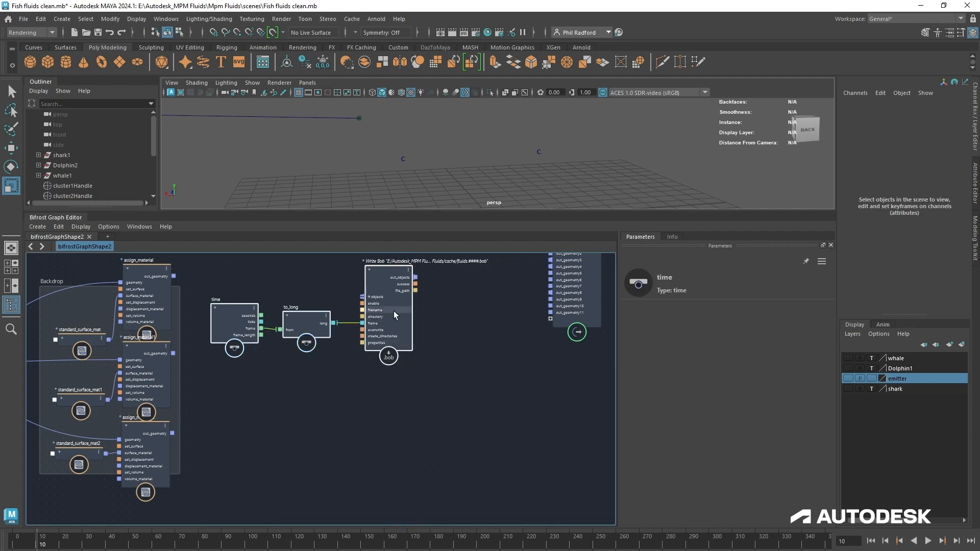
key("ctrl+d")
left_click_drag(370, 396, 223, 422)
middle_click_drag(451, 362, 454, 287, "alt")
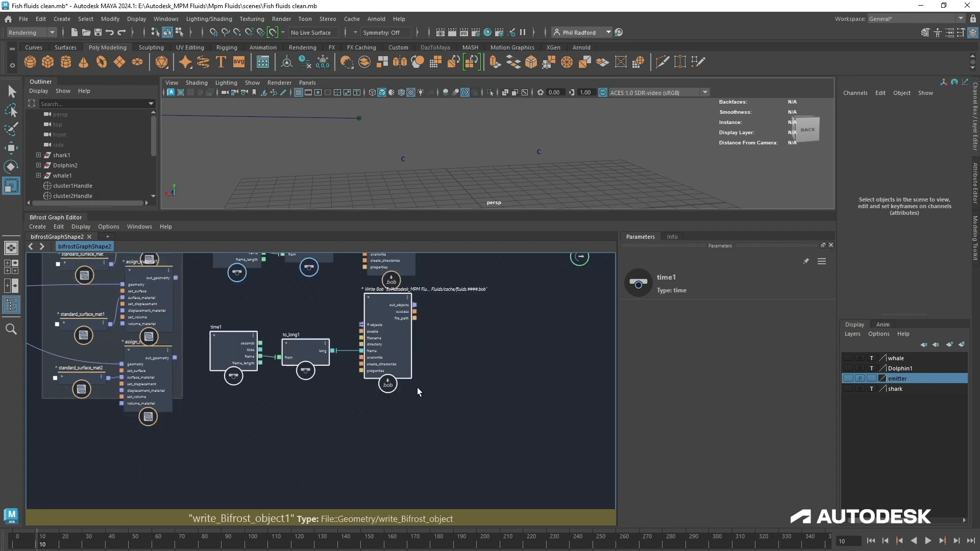
key("ctrl+d")
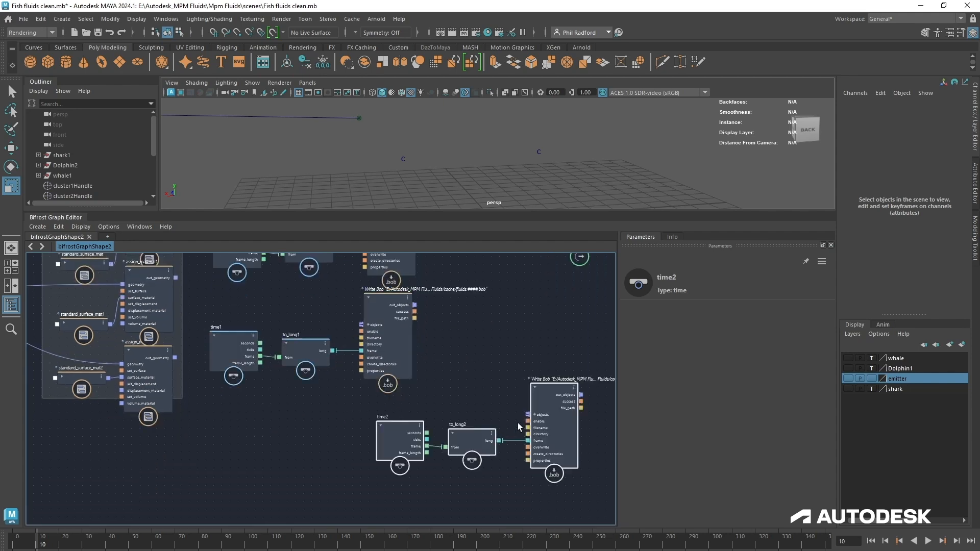
left_click_drag(518, 422, 375, 426)
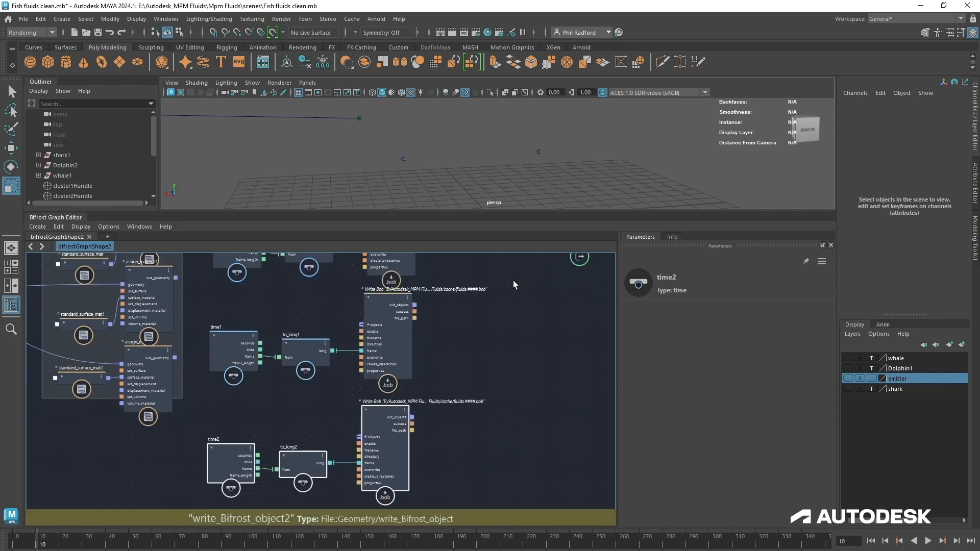
- Reuse the first write node's path as write_Bifrost_object1's filename, naming the file fluids_sourcetwo.####.bob
middle_click_drag(422, 266, 415, 352, "alt")
left_click(357, 299)
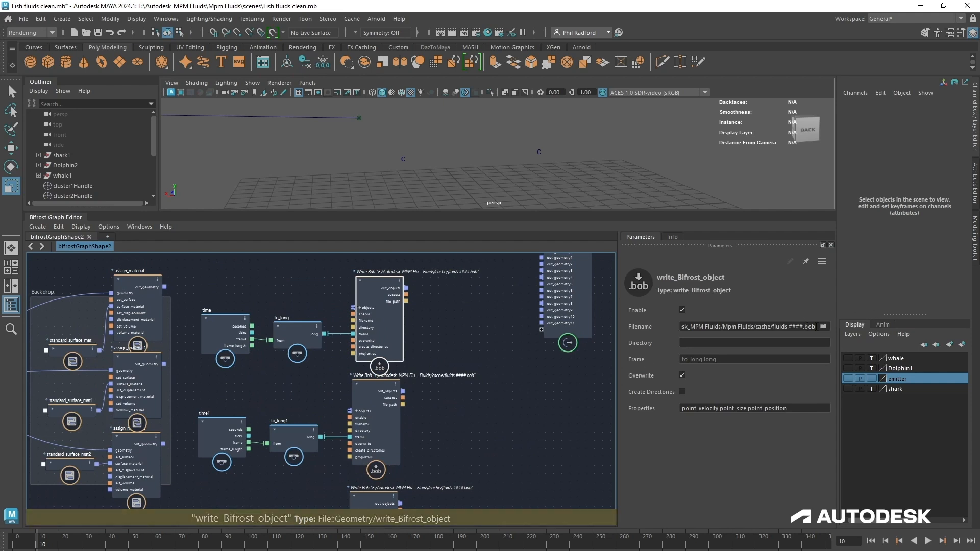
left_click_drag(817, 327, 569, 331)
key("ctrl+c")
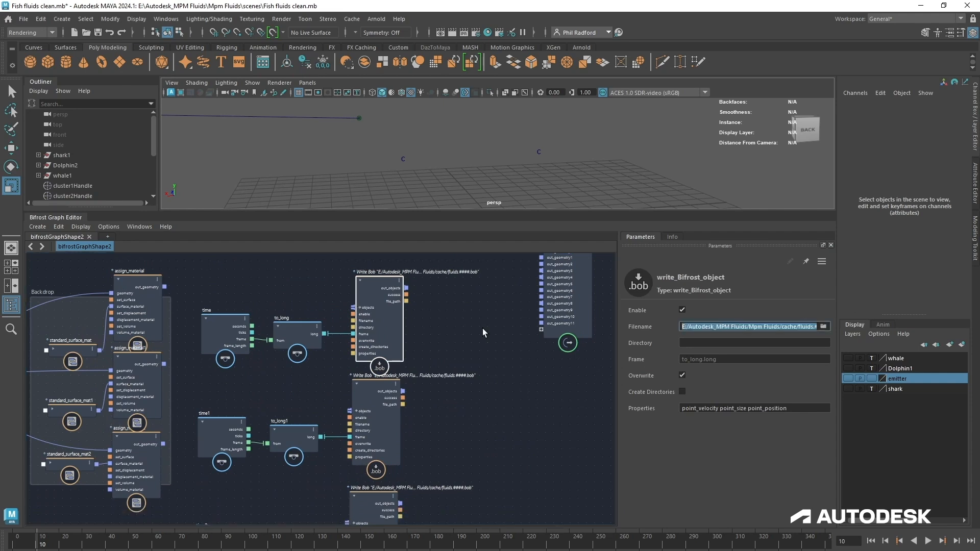
left_click(373, 434)
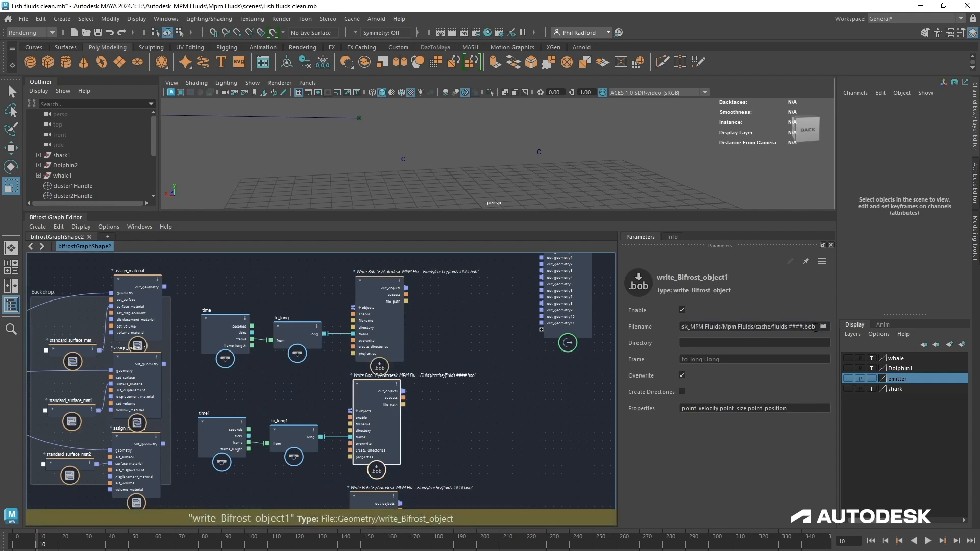
left_click_drag(816, 327, 628, 322)
key("ctrl+v")
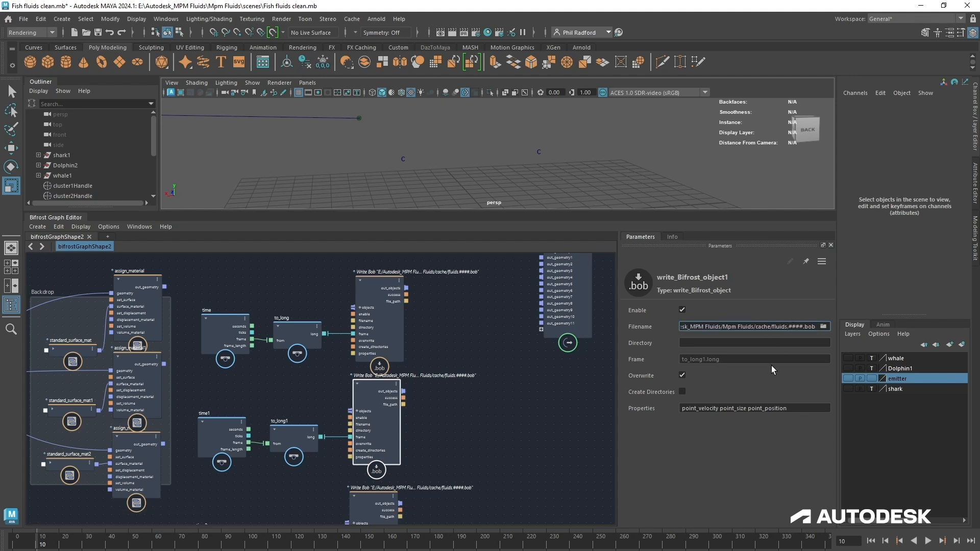
key("BackSpace")
type("_sourcetwo")
- Set write_Bifrost_object2's filename to fluids_sourcethree.####.bob in the cache folder and review the filenames of all three write nodes
left_click(386, 489)
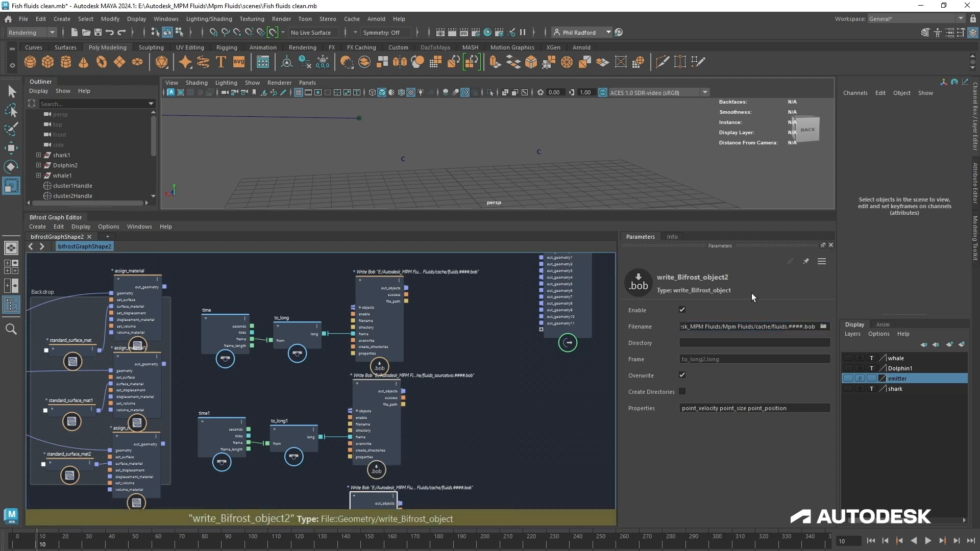
left_click(787, 327)
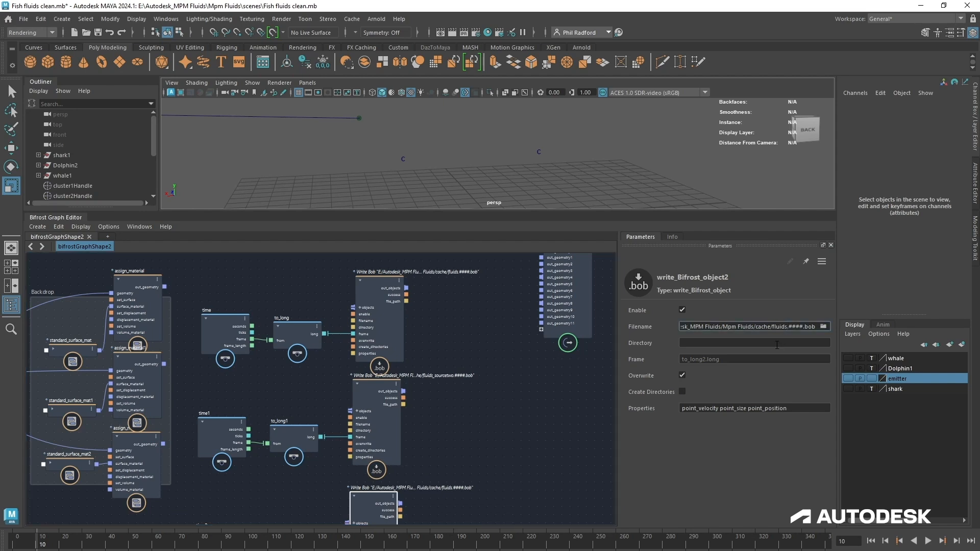
type("_sourcethree")
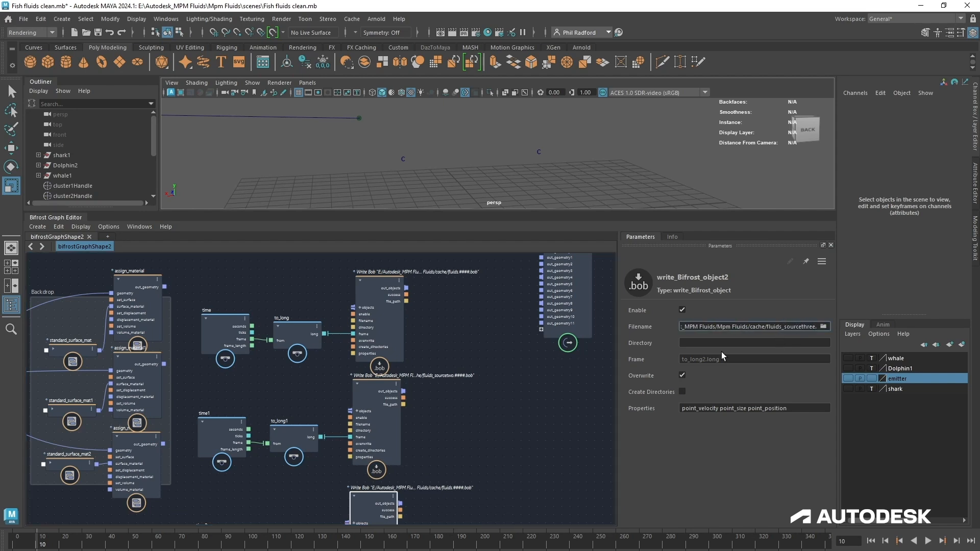
left_click(392, 311)
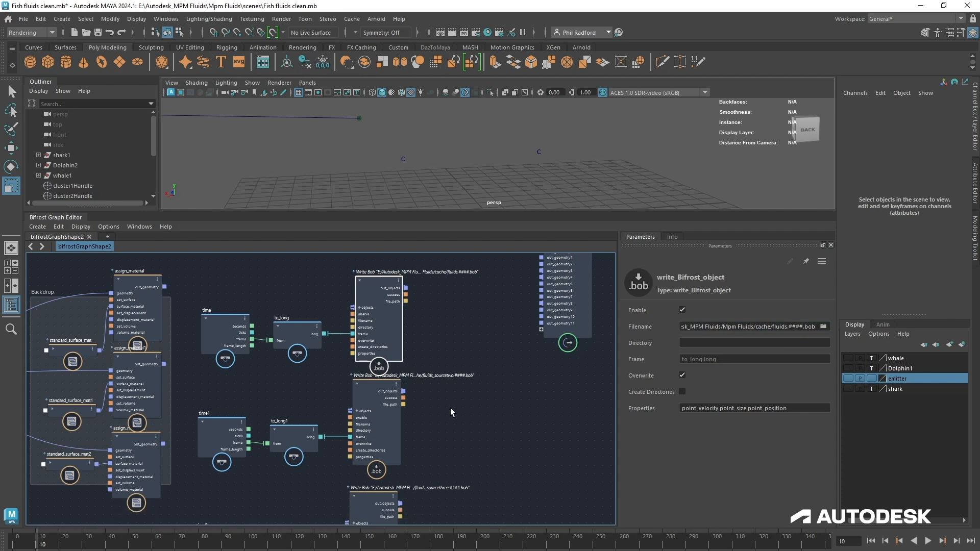
left_click(380, 407)
left_click(377, 502)
middle_click_drag(493, 365, 444, 365, "alt")
- Return the timeline to frame 0 and save the scene
left_click(871, 541)
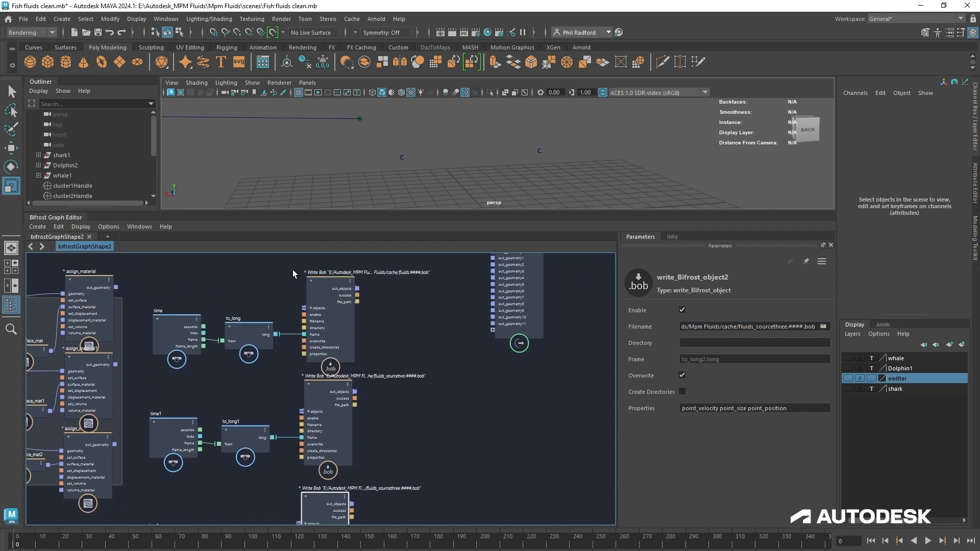
left_click(23, 19)
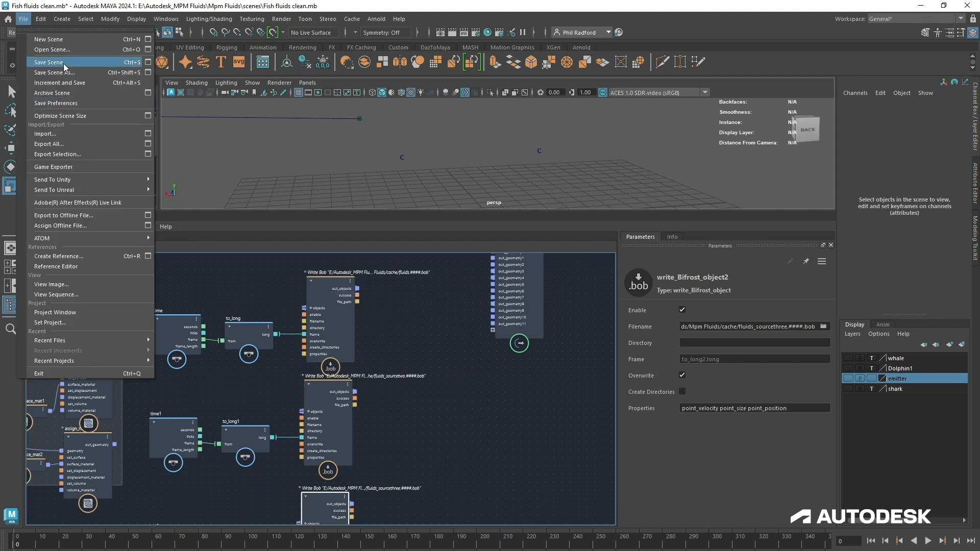
left_click(61, 63)
- Connect out_objects of all three write nodes to new ports on the output node and reposition that node
left_click_drag(357, 288, 492, 330)
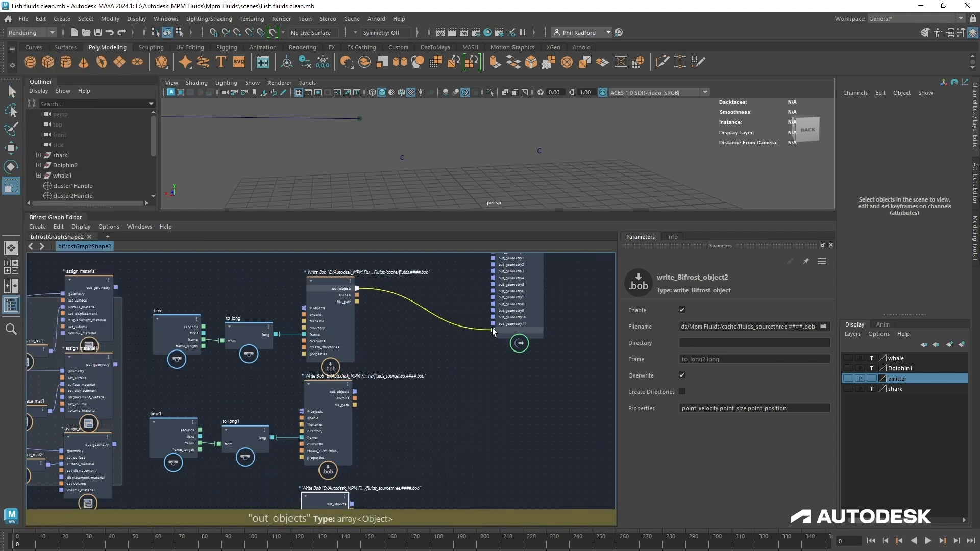
left_click_drag(355, 391, 491, 336)
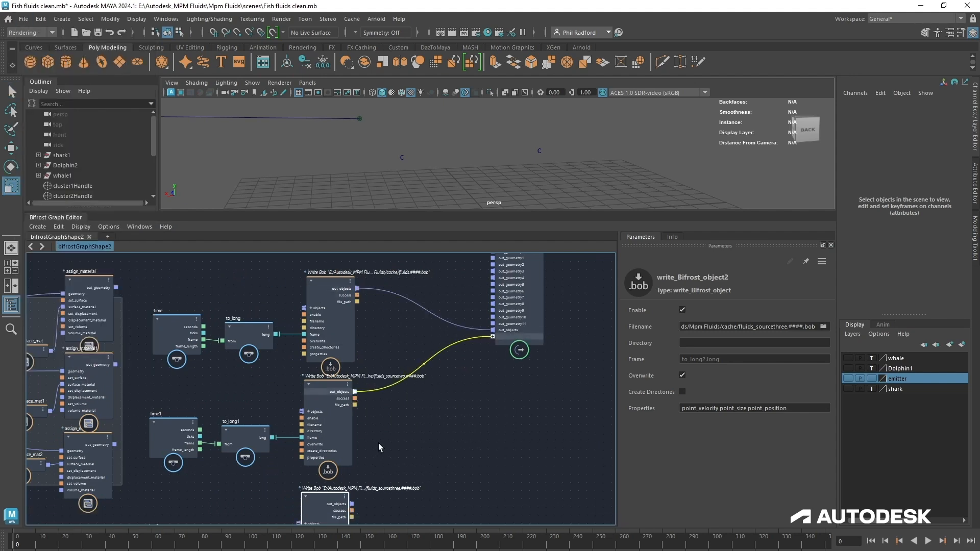
left_click_drag(351, 503, 504, 343)
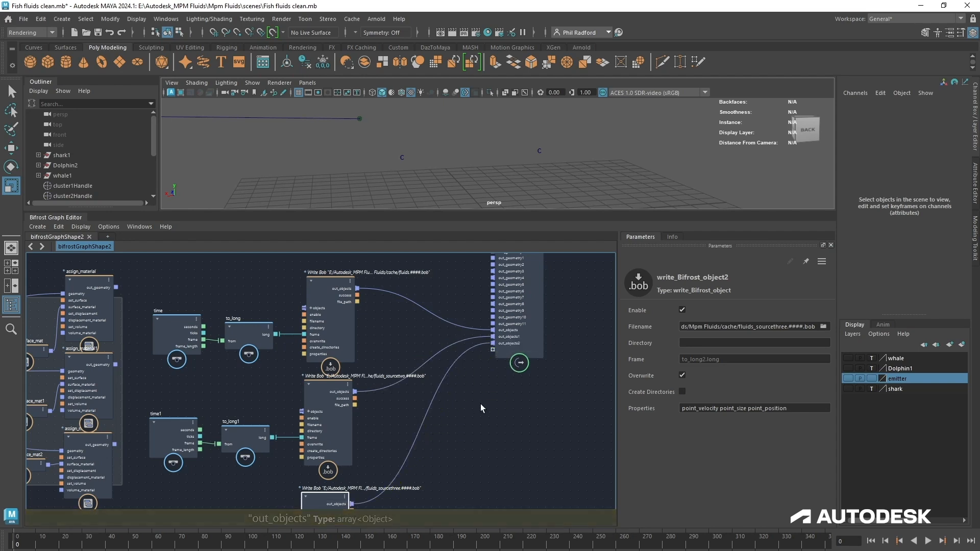
left_click(506, 335)
middle_click_drag(468, 444, 439, 455)
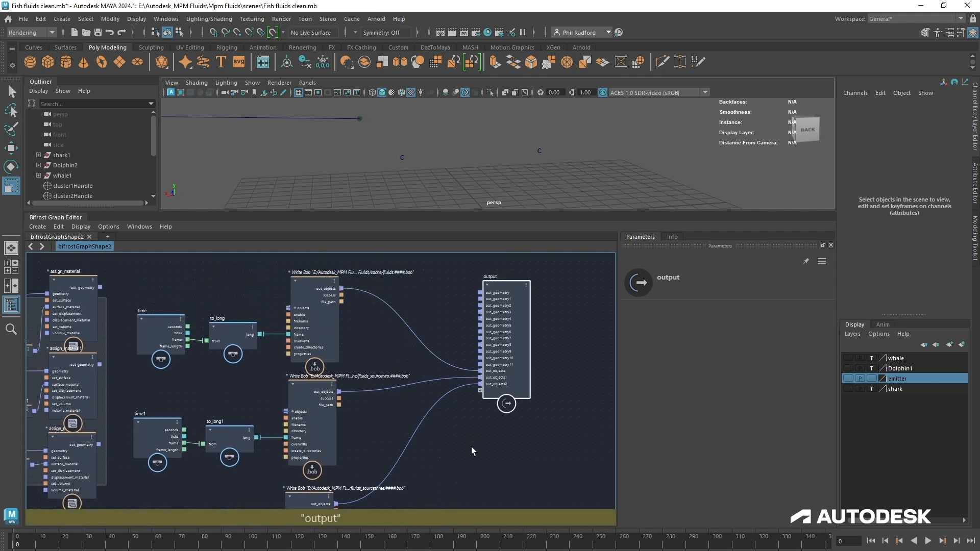
- Advance to frame 1, then switch to File Explorer and check the cache folder, sorted by date modified, for the written .bob files
left_click(957, 541)
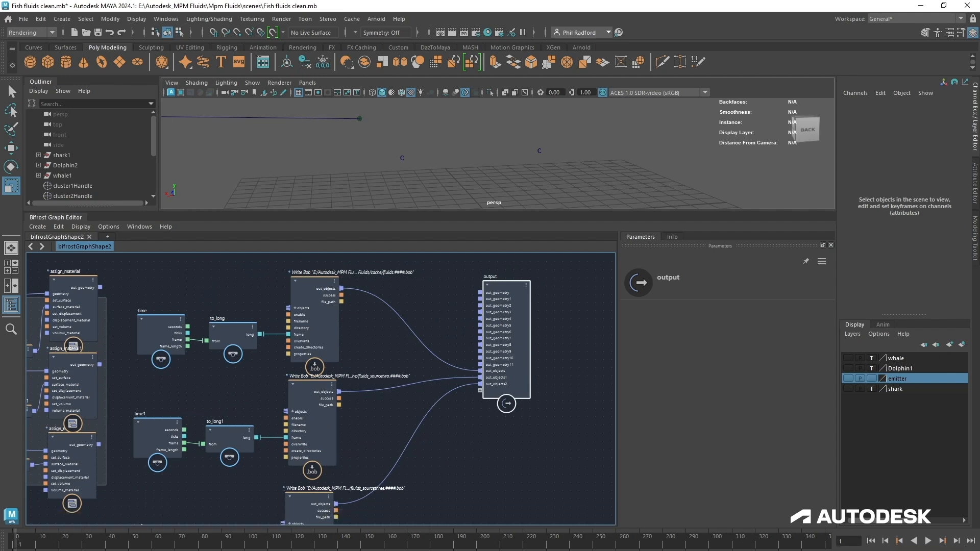
key("alt+Tab")
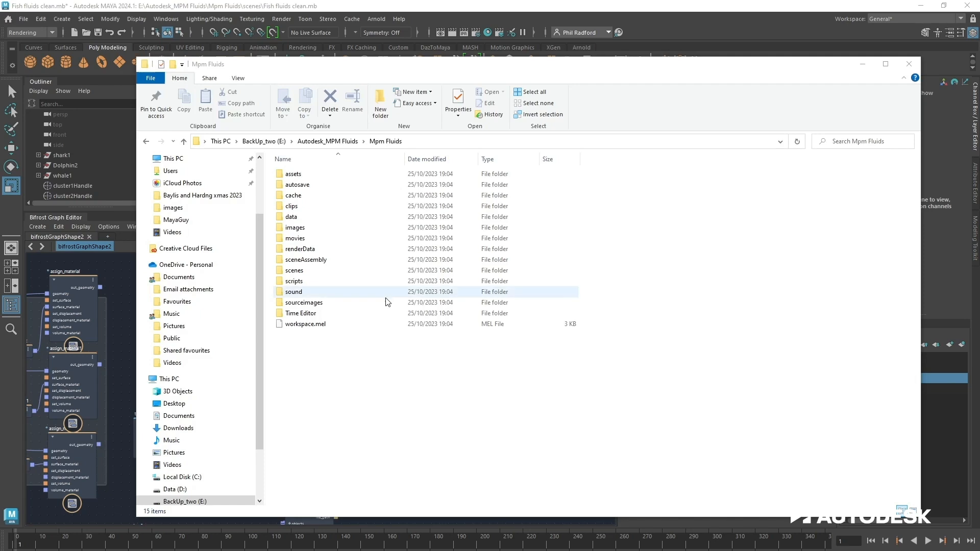
left_click(294, 195)
double_click(295, 196)
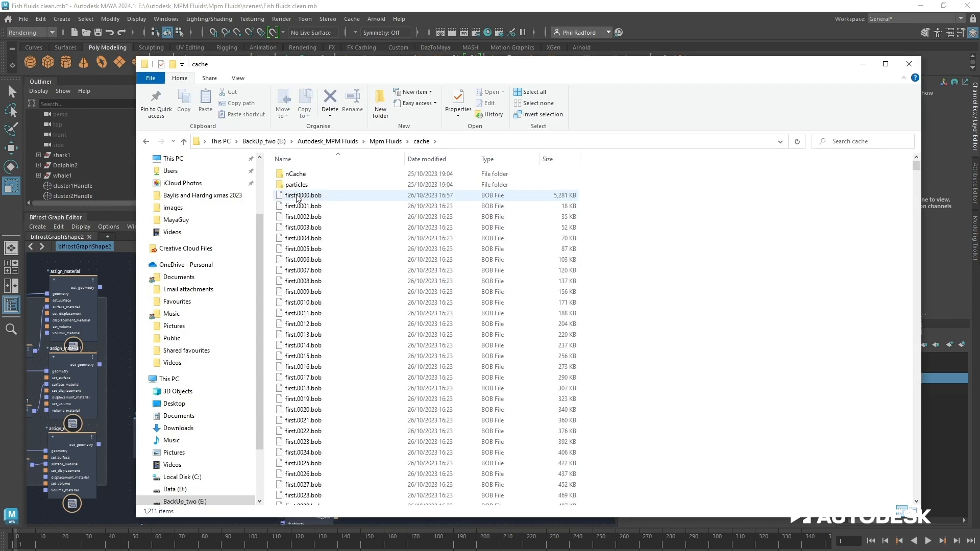
left_click(424, 161)
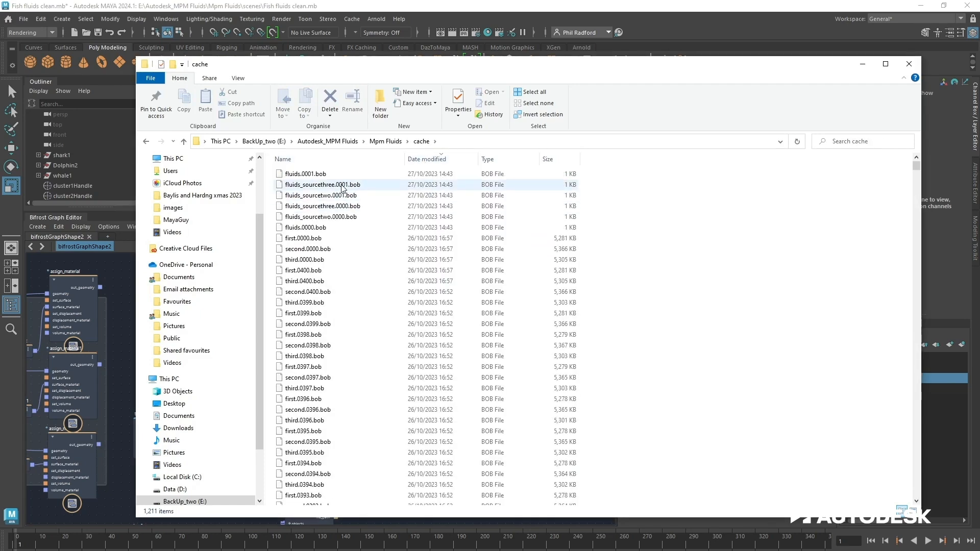
left_click(334, 185)
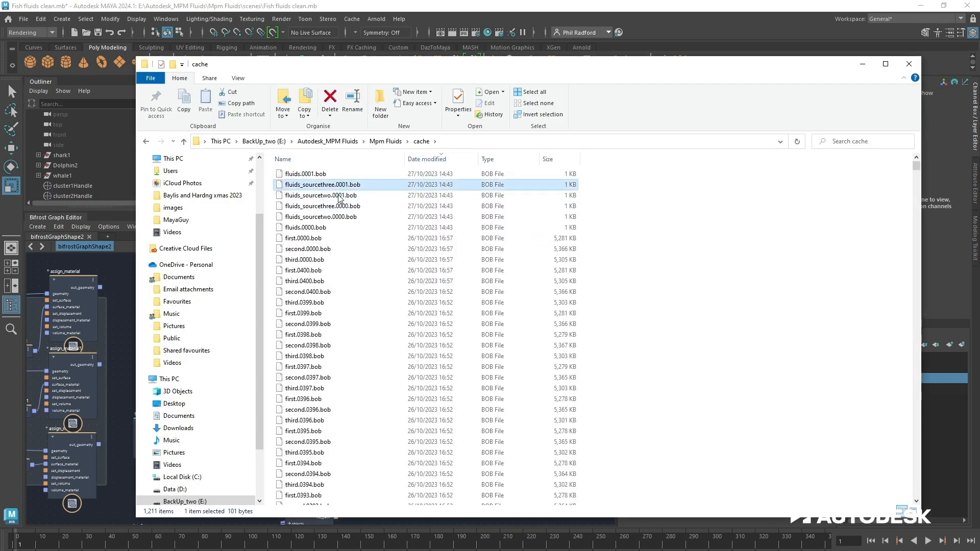
left_click(320, 175)
left_click(345, 196)
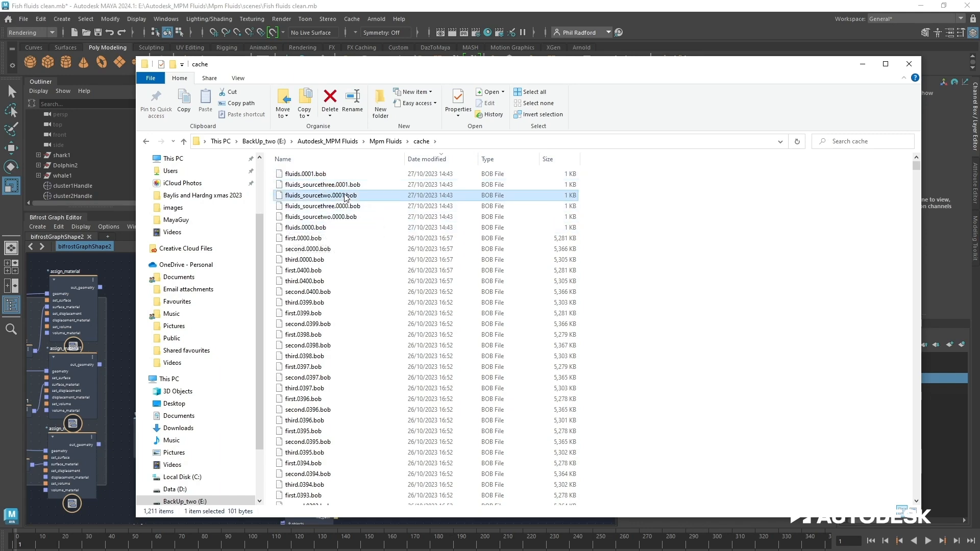
left_click(339, 206)
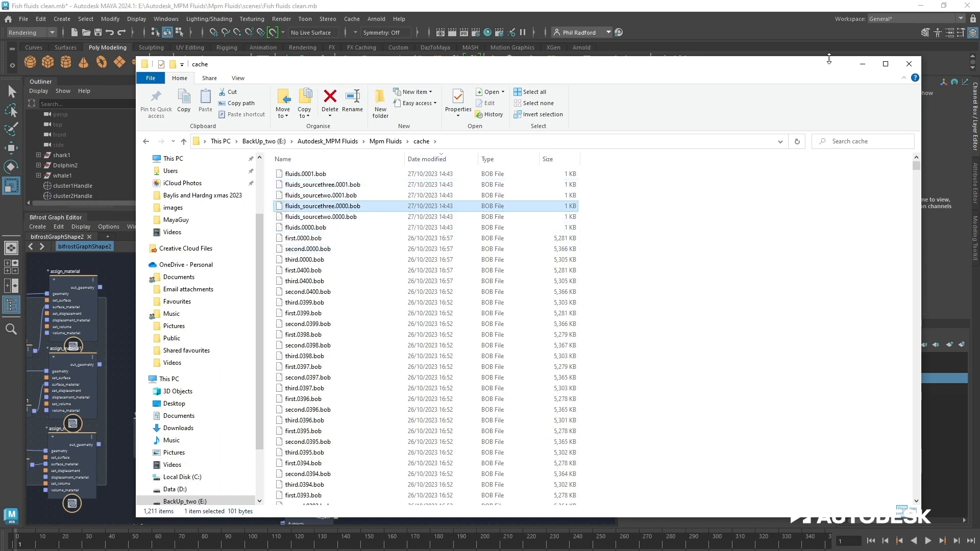
left_click(863, 63)
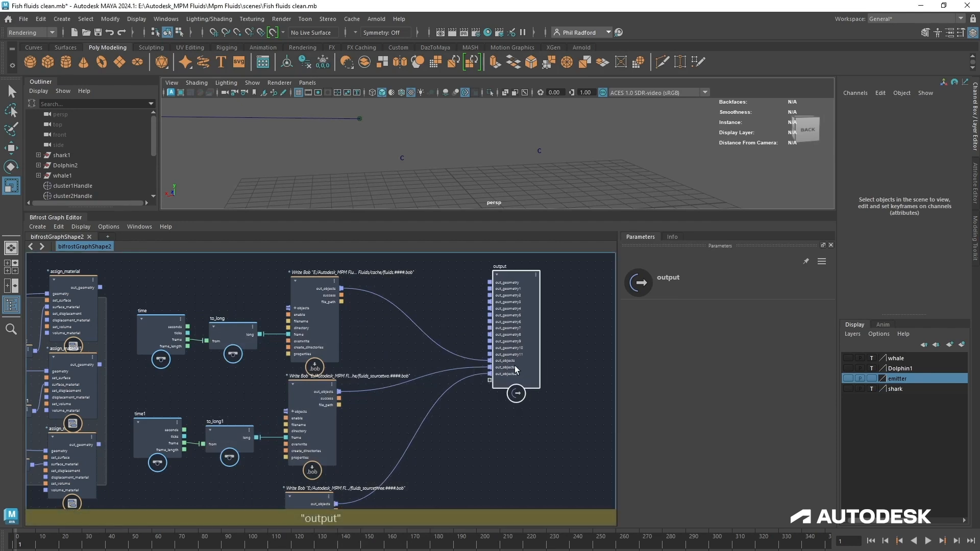
- Return the timeline to frame 0 and delete the output node from the graph
middle_click_drag(525, 412, 365, 383)
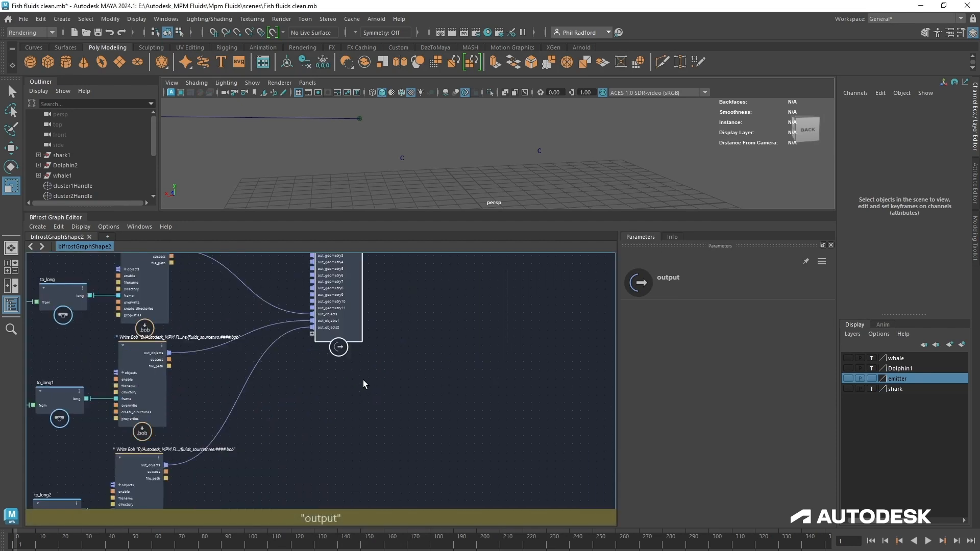
left_click(870, 540)
left_click_drag(328, 313, 360, 313)
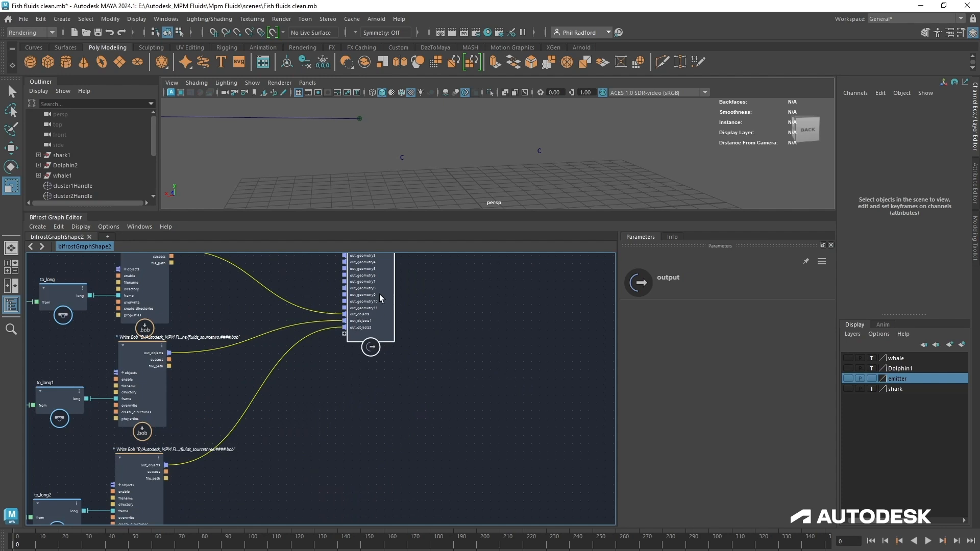
key("Delete")
- Add a read_Bifrost_object node beside the write nodes and connect the first to_long node's long output to its frame port
middle_click_drag(249, 284, 315, 325)
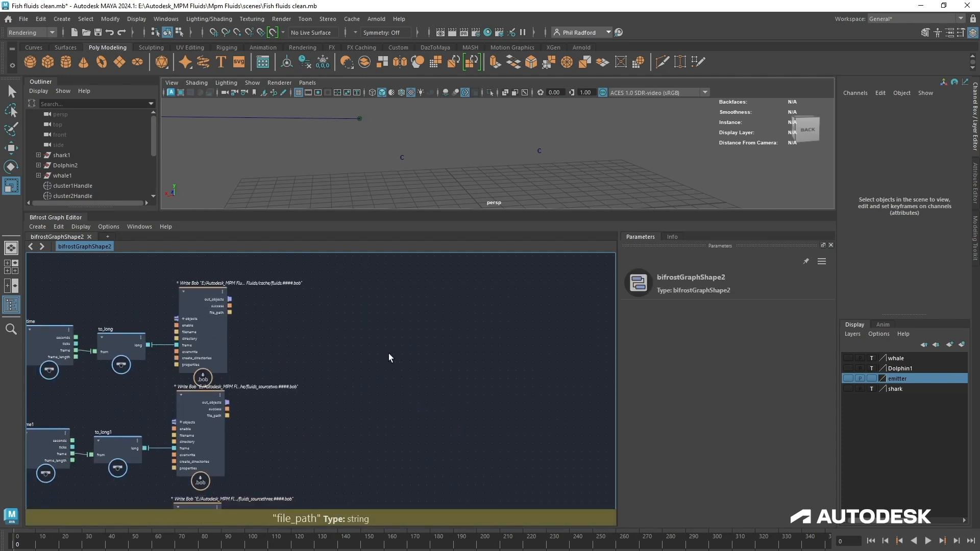
key("Tab")
type("read")
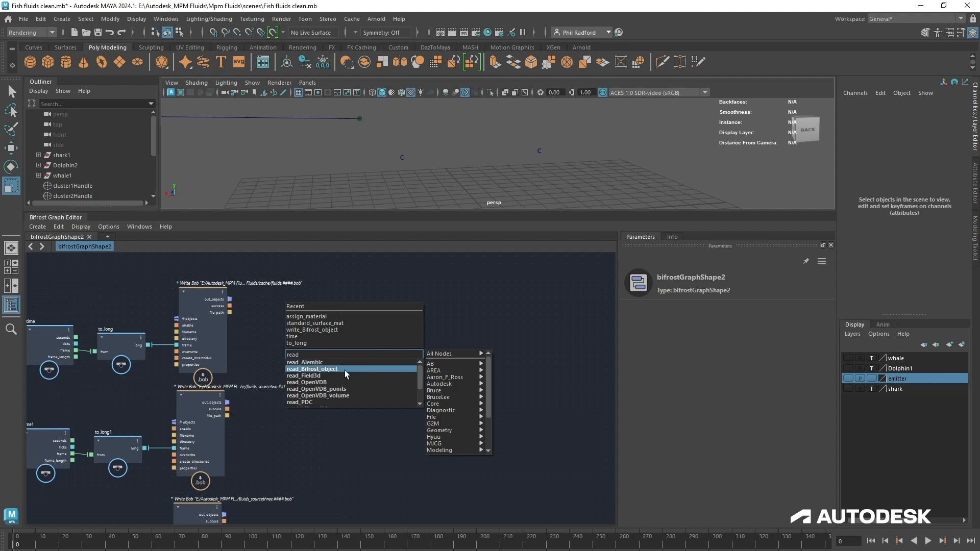
left_click(344, 369)
left_click_drag(383, 377, 387, 316)
middle_click_drag(340, 341, 409, 293)
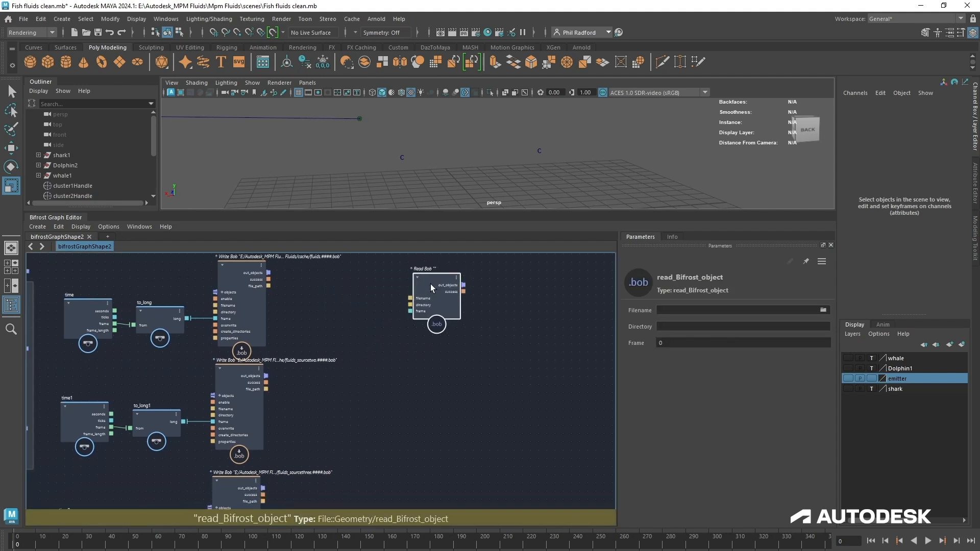
left_click_drag(430, 284, 428, 286)
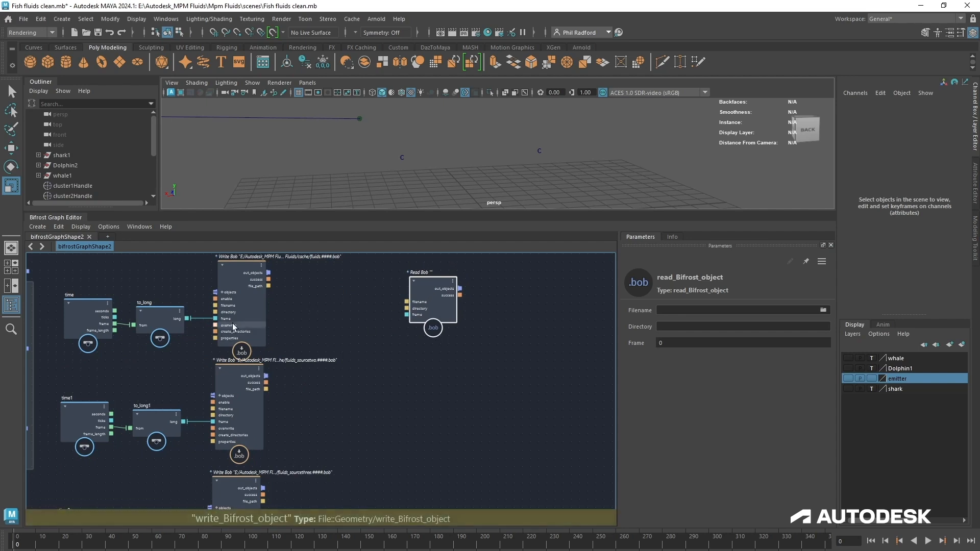
left_click_drag(187, 318, 425, 308)
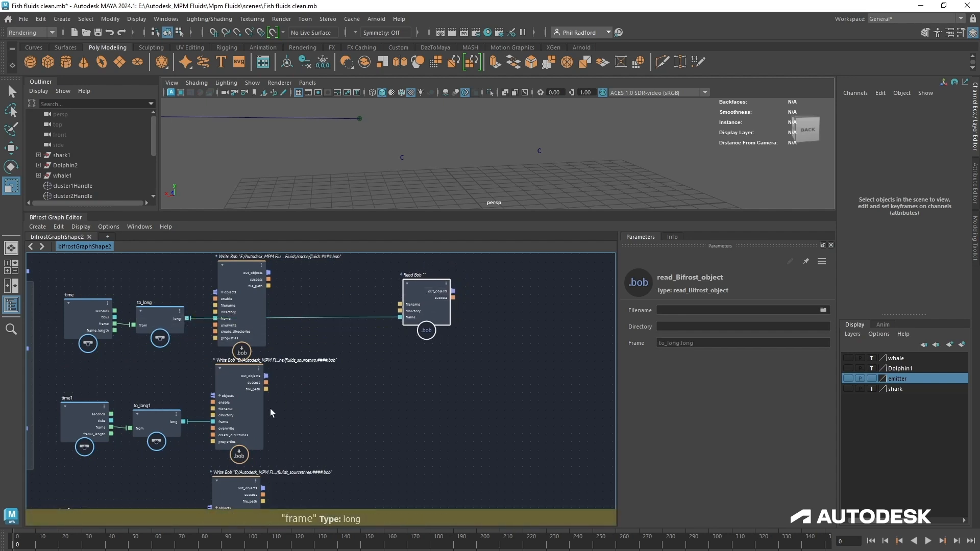
- Duplicate the read_Bifrost_object node twice, keeping the frame connection, to get one reader for each fluid source
middle_click_drag(409, 358, 381, 335, "alt")
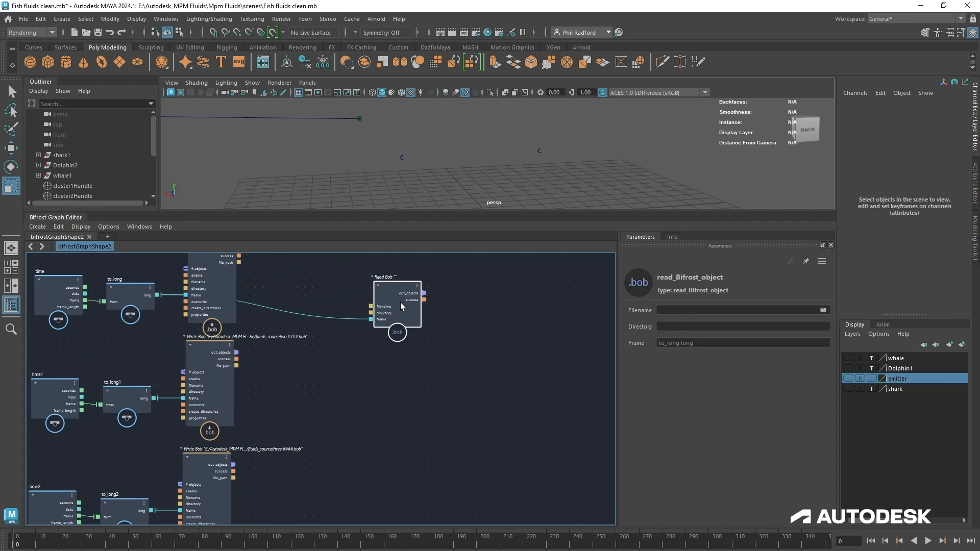
key("ctrl+d")
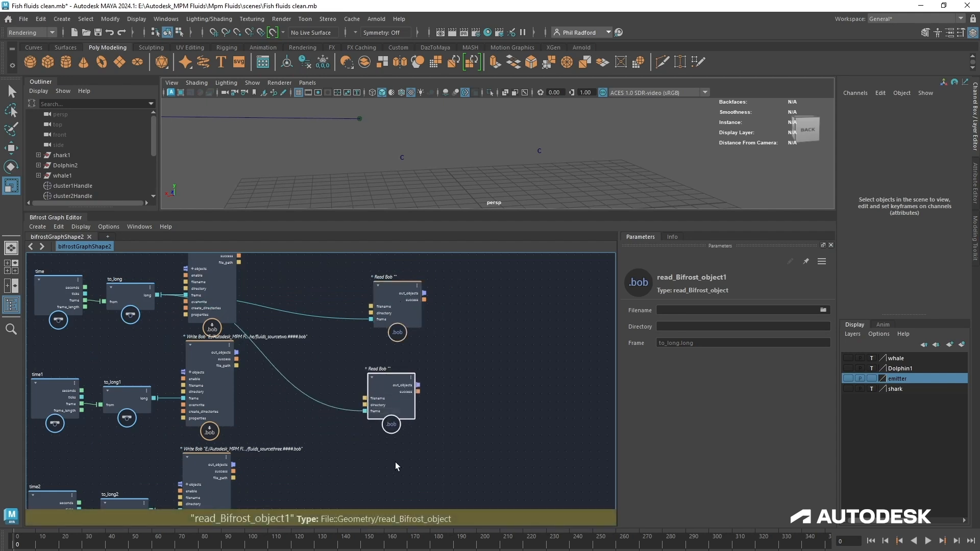
key("ctrl+d")
- Copy the first write node's filename, E:/Autodesk_MPM Fluids/Mpm Fluids/cache/fluids.####.bob, into the first read node's filename
left_click(216, 270)
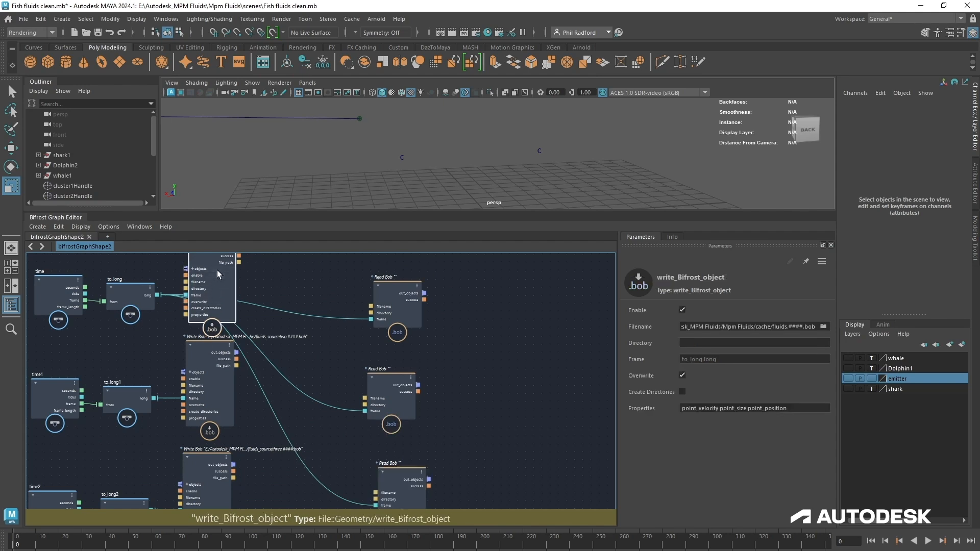
left_click_drag(818, 326, 569, 317)
key("ctrl+c")
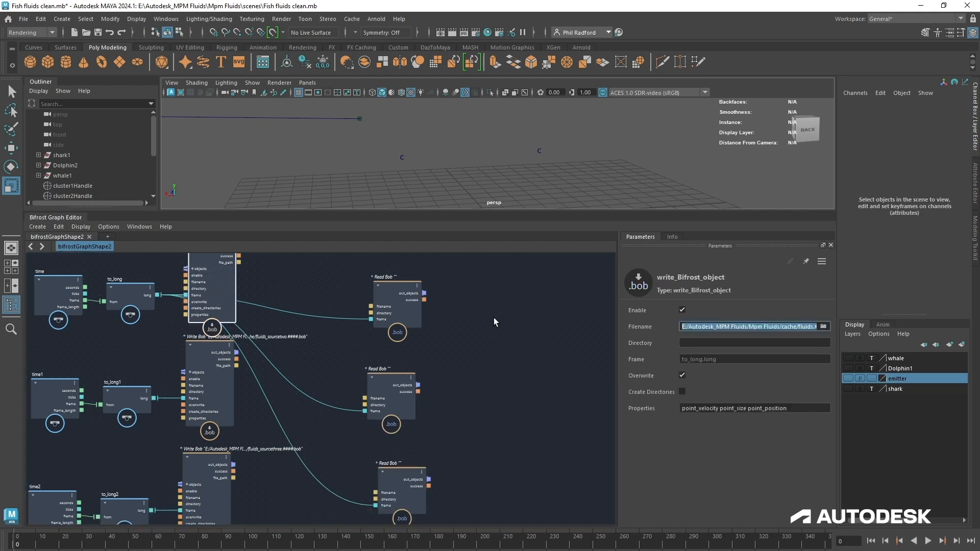
left_click(402, 290)
left_click(668, 310)
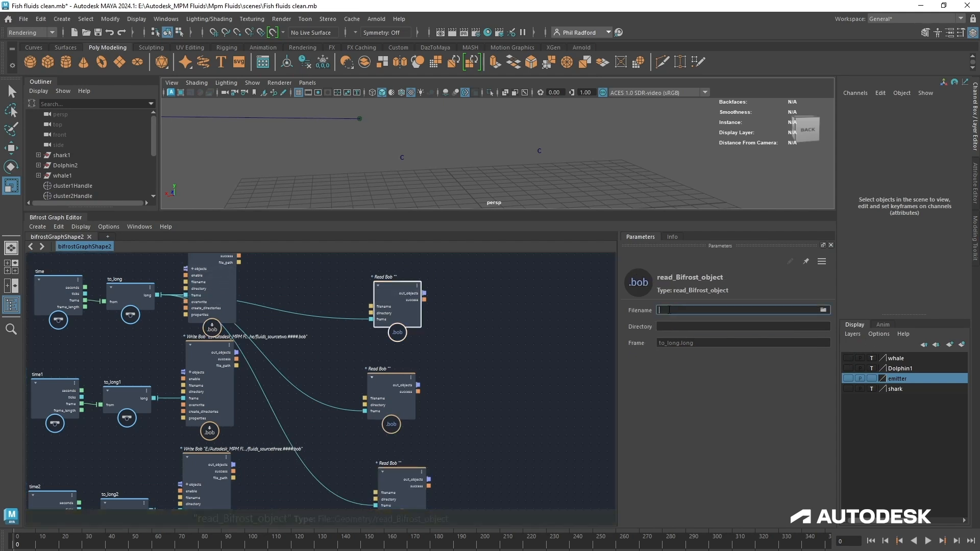
key("ctrl+v")
left_click(388, 385)
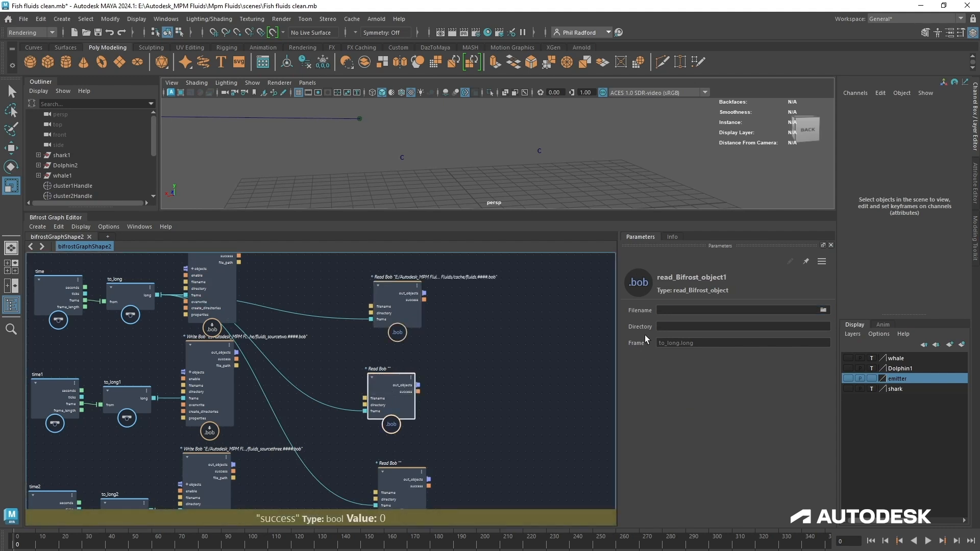
left_click(666, 326)
key("ctrl+v")
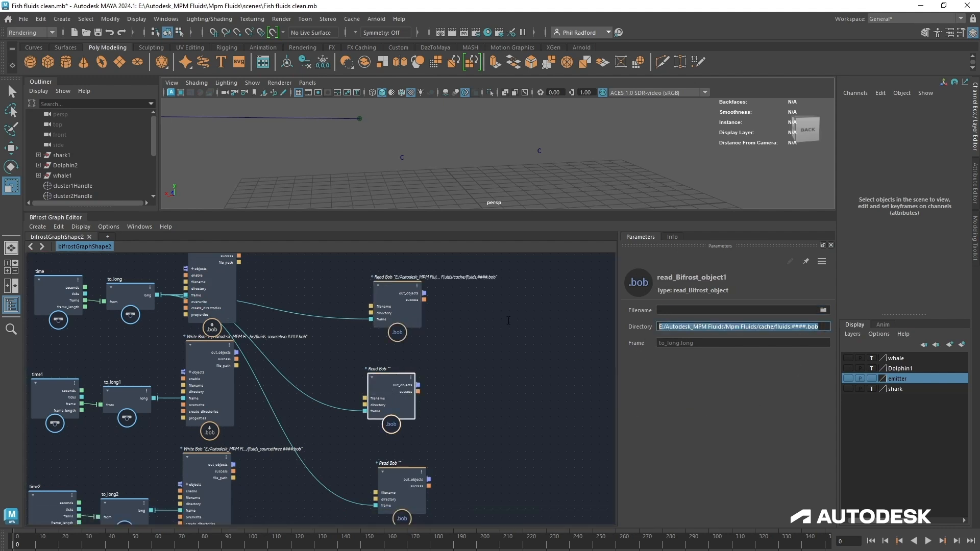
- Copy the second write node's fluids_sourcetwo.####.bob path into the second read node's filename
left_click(223, 366)
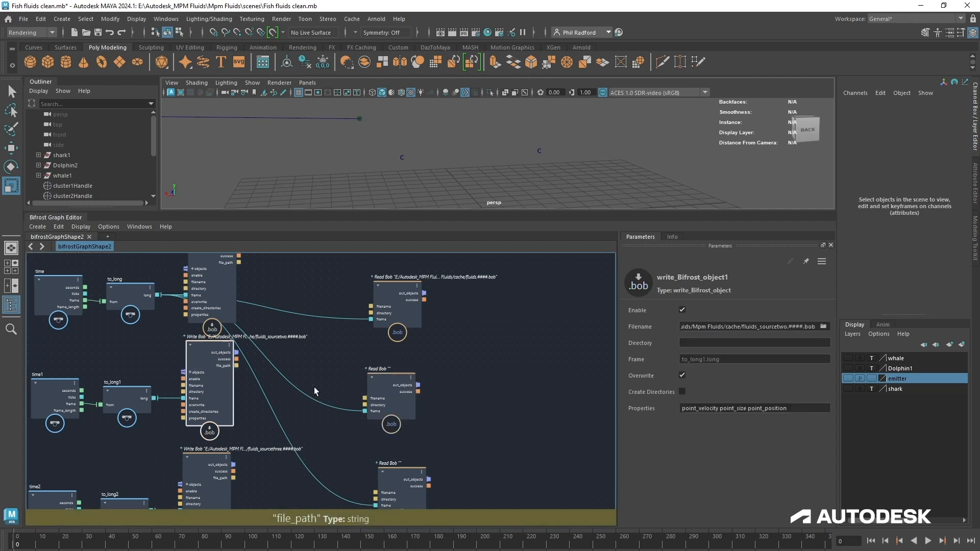
triple_click(813, 327)
key("ctrl+c")
left_click(407, 387)
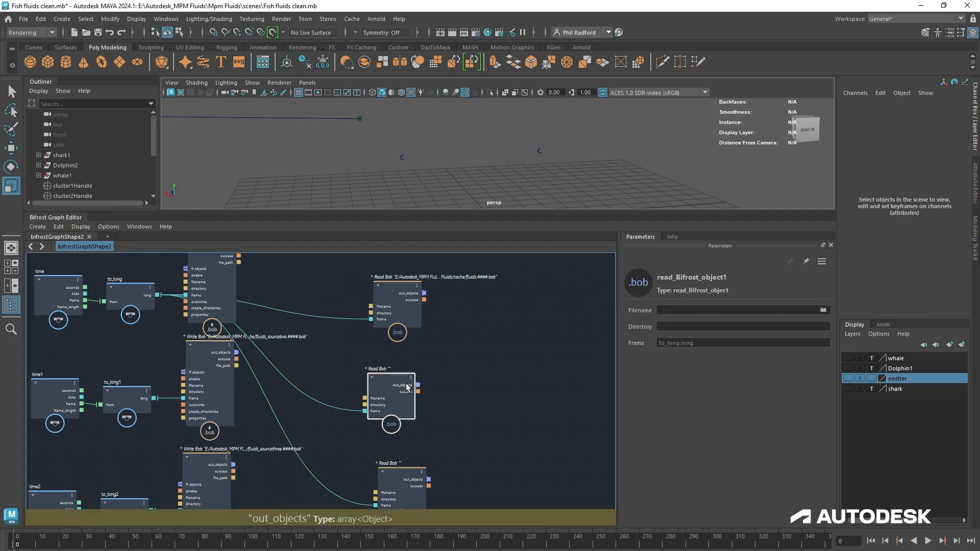
left_click(745, 311)
key("ctrl+v")
- Copy the third write node's fluids_sourcethree.####.bob path into the third read node's filename
left_click(210, 460)
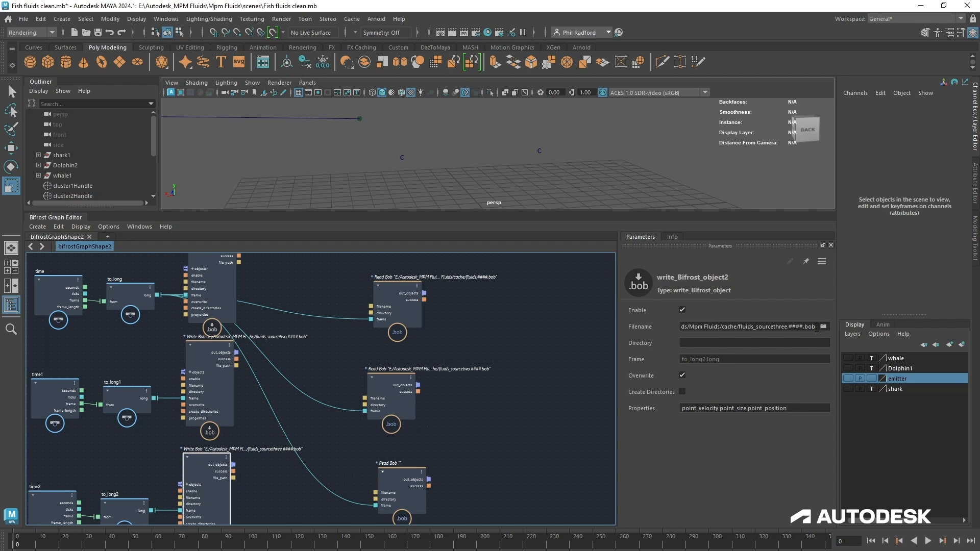
triple_click(819, 325)
key("ctrl+c")
left_click(385, 476)
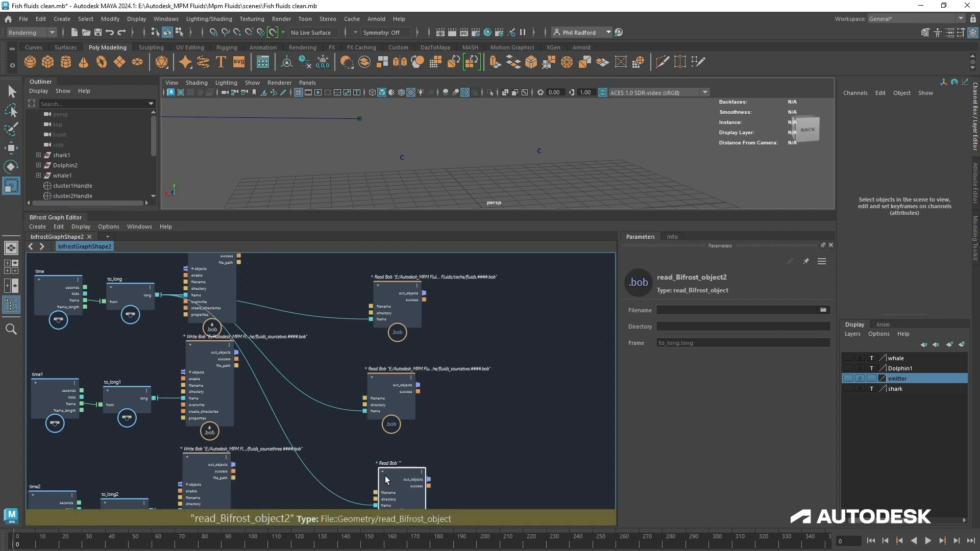
left_click(732, 310)
key("ctrl+v")
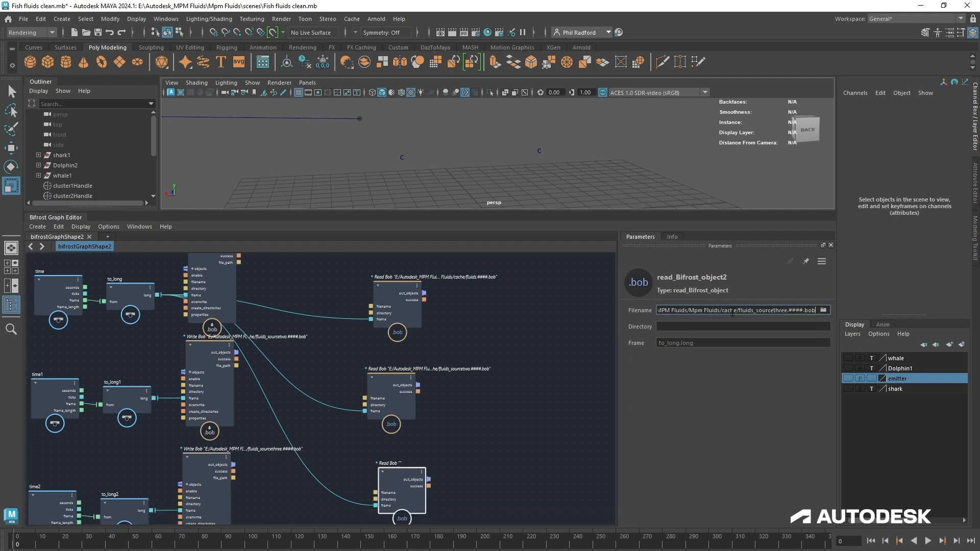
left_click(401, 477)
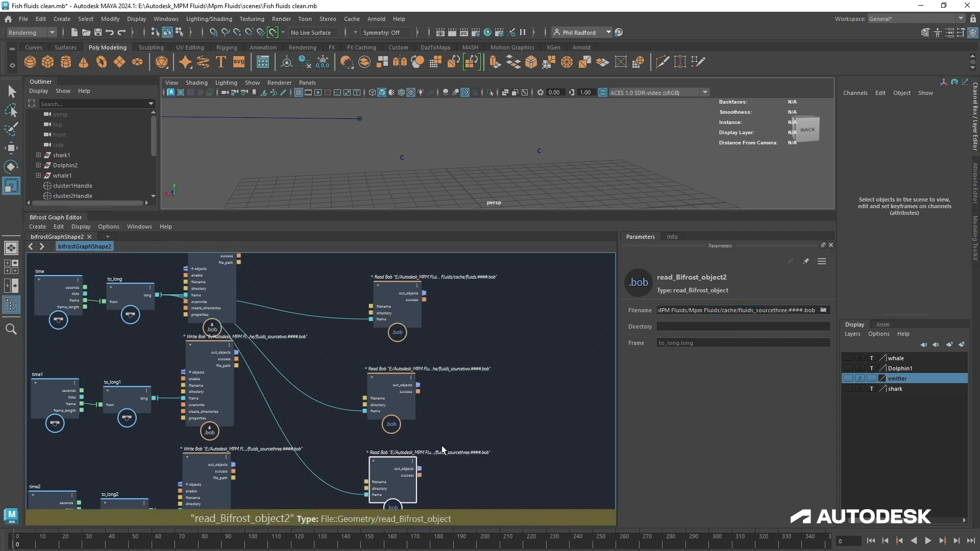
- Copy the three assign_material nodes with their standard_surface_mat nodes and paste them beside the read nodes
scroll(502, 410, "down", 1)
scroll(302, 317, "down", 1)
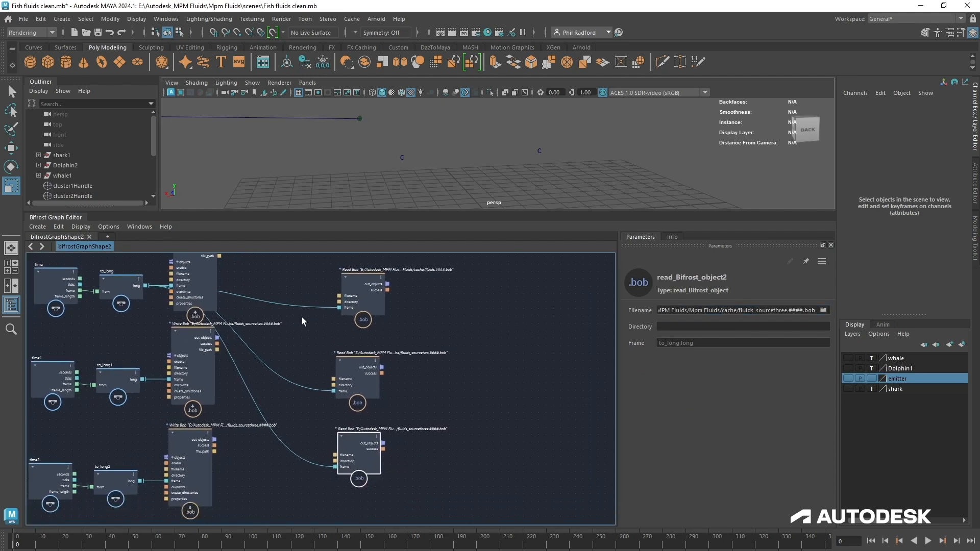
left_click(356, 292)
middle_click_drag(492, 394, 736, 414)
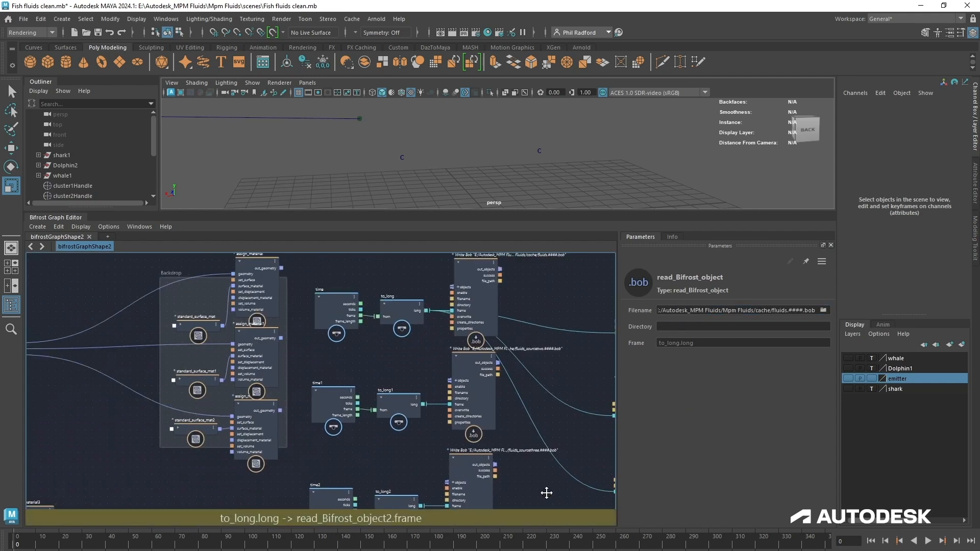
middle_click_drag(226, 479, 208, 461)
scroll(199, 467, "up", 1)
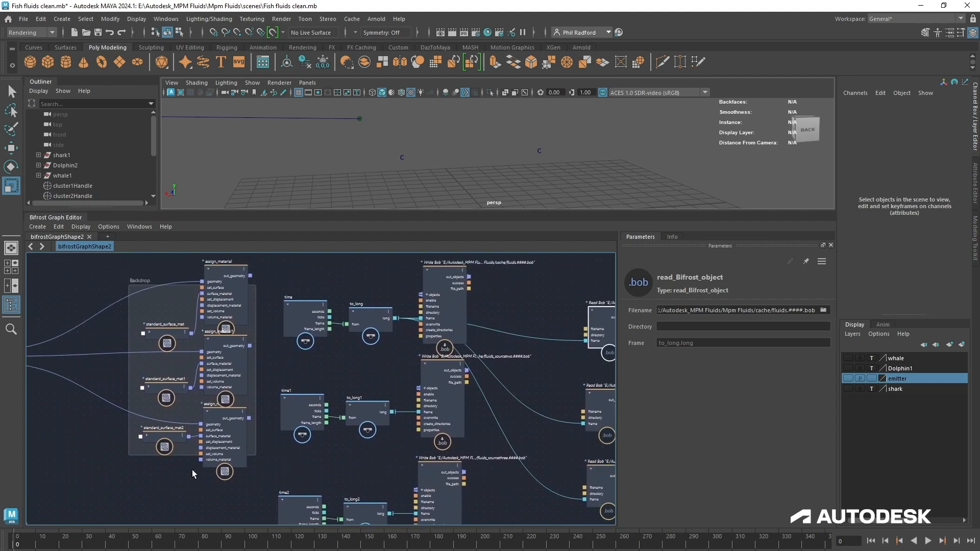
left_click(222, 265)
left_click(167, 322, "shift")
left_click(226, 335, "shift")
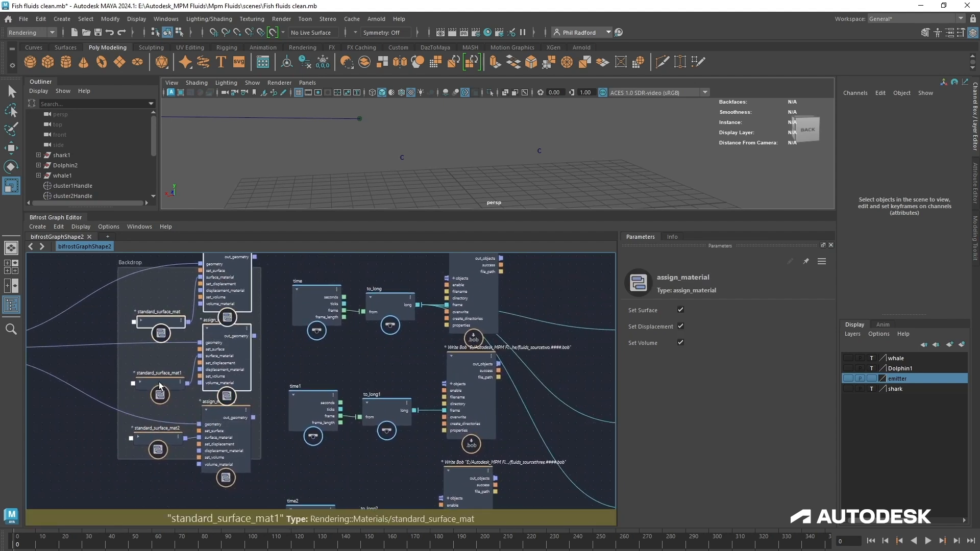
left_click(159, 382, "shift")
left_click(219, 415, "shift")
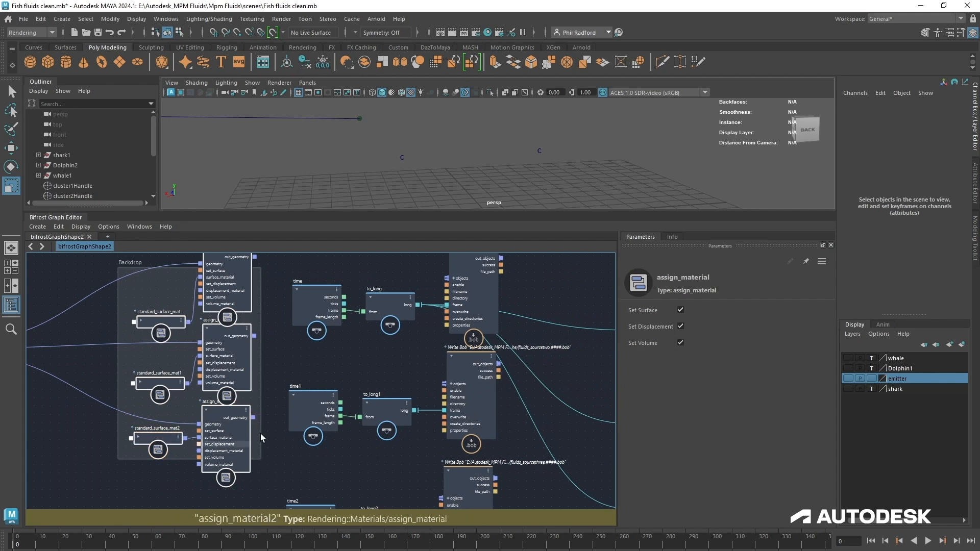
middle_click_drag(587, 433, 62, 422)
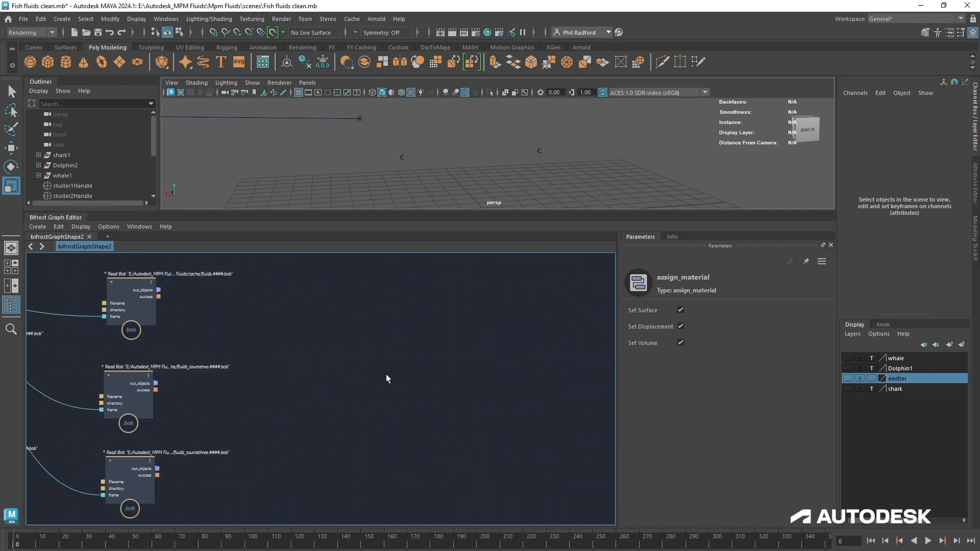
key("ctrl+v")
left_click_drag(386, 374, 274, 363)
- Replace the first read node's file with first.0000.bob from the cache folder
middle_click_drag(319, 370, 523, 348)
scroll(475, 330, "up", 3)
left_click(205, 289)
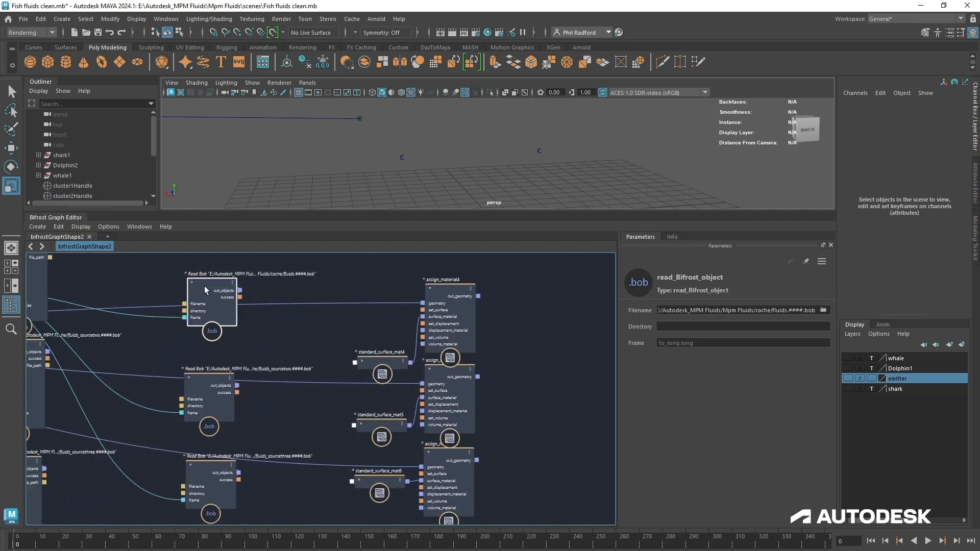
left_click(823, 311)
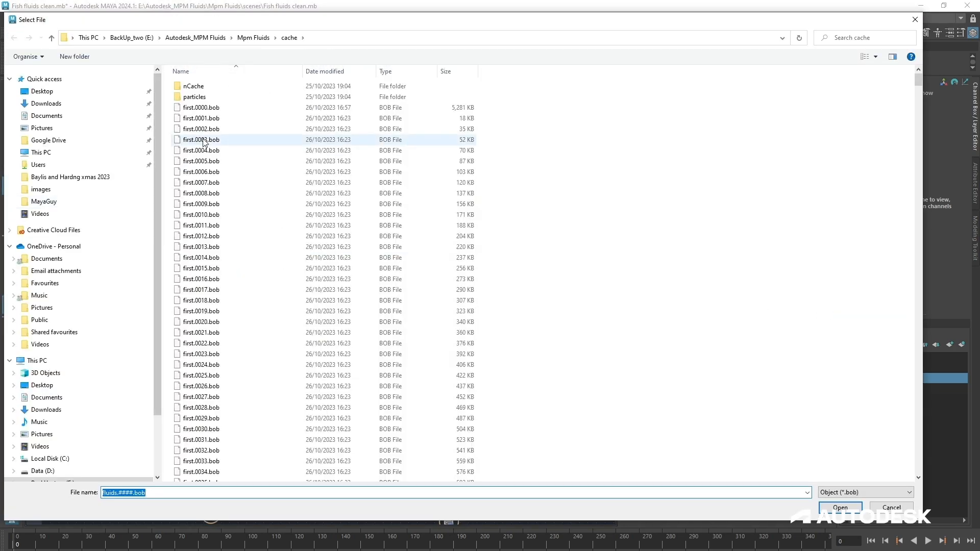
left_click(212, 108)
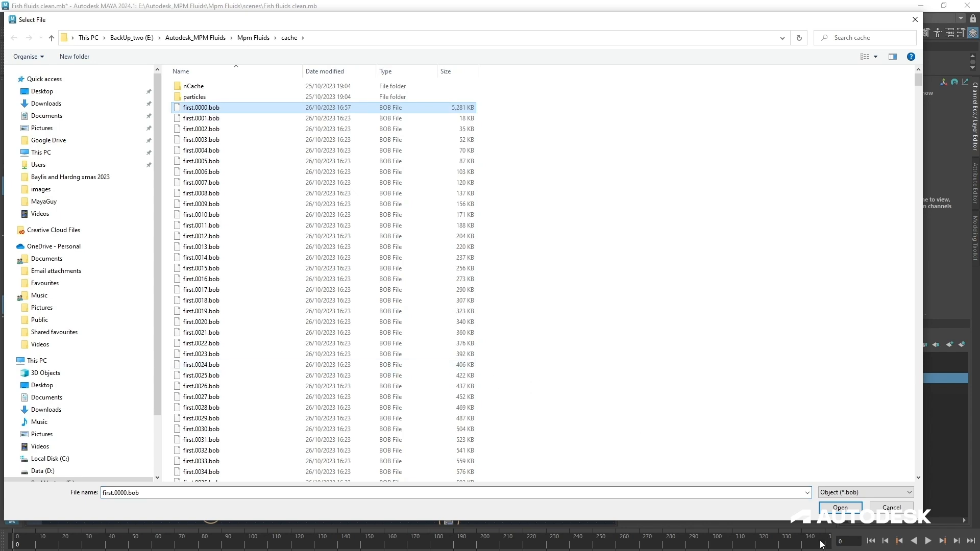
left_click(841, 507)
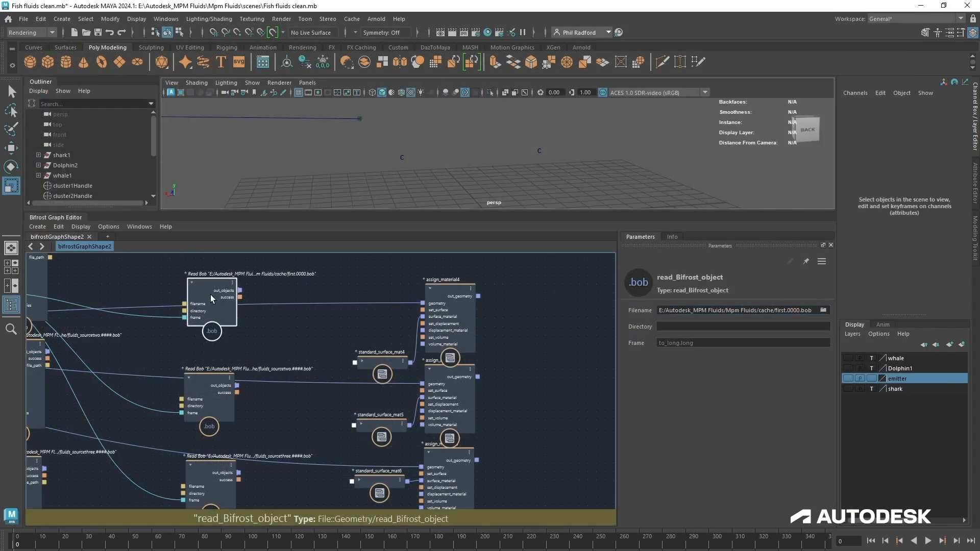
- Replace the second read node's file with second.0000.bob from the cache folder
left_click(216, 409)
left_click(822, 311)
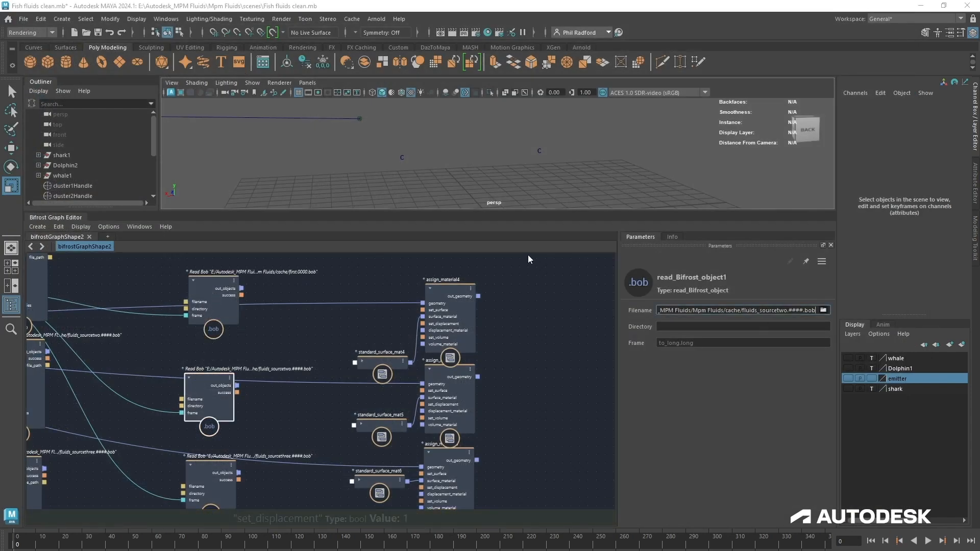
left_click_drag(917, 83, 900, 210)
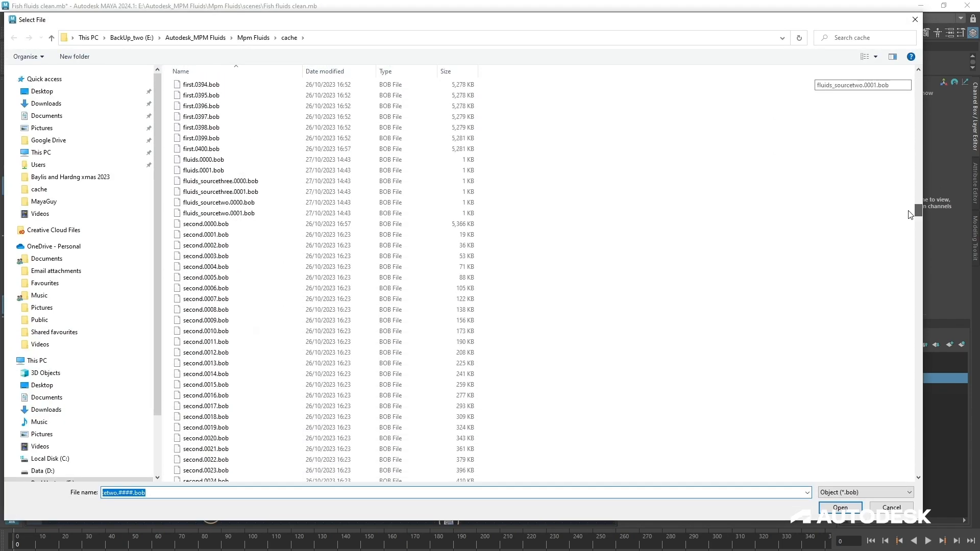
left_click(209, 223)
left_click(861, 508)
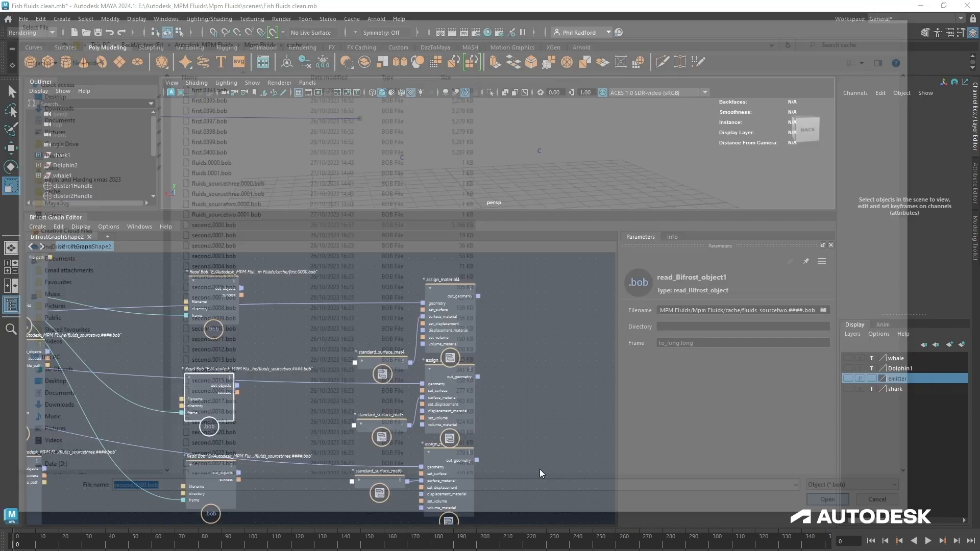
- Replace the third read node's file with third.0000.bob from the cache folder and select the second read node
left_click(821, 311)
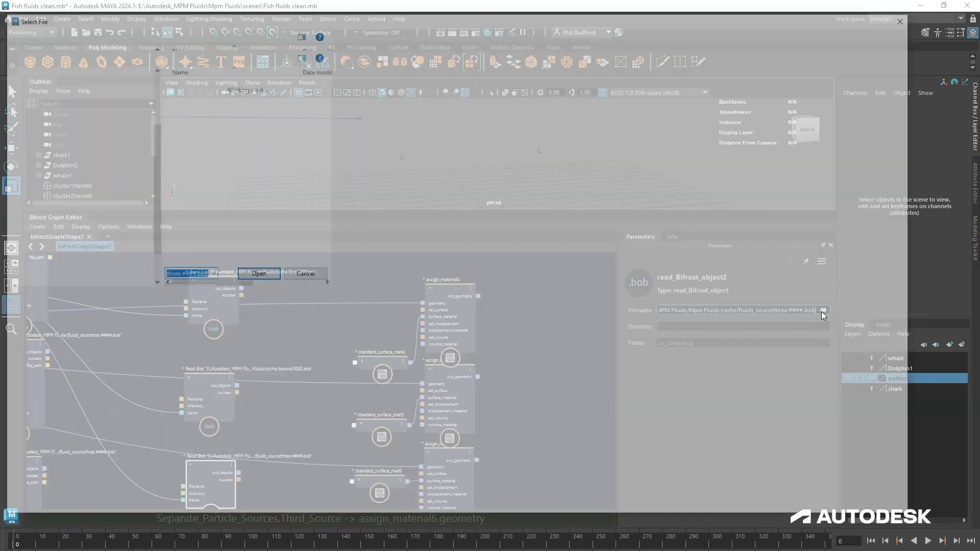
left_click_drag(920, 79, 885, 345)
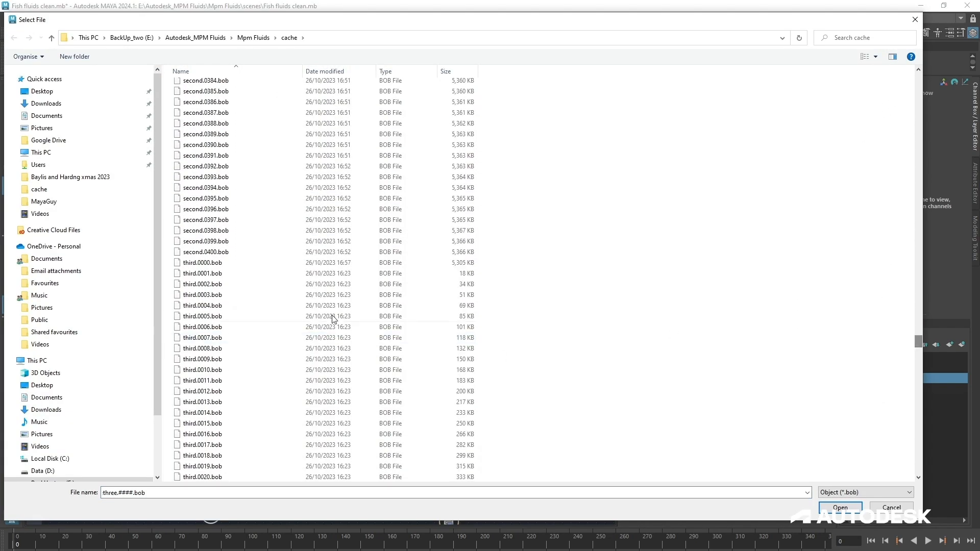
left_click(335, 262)
key("Return")
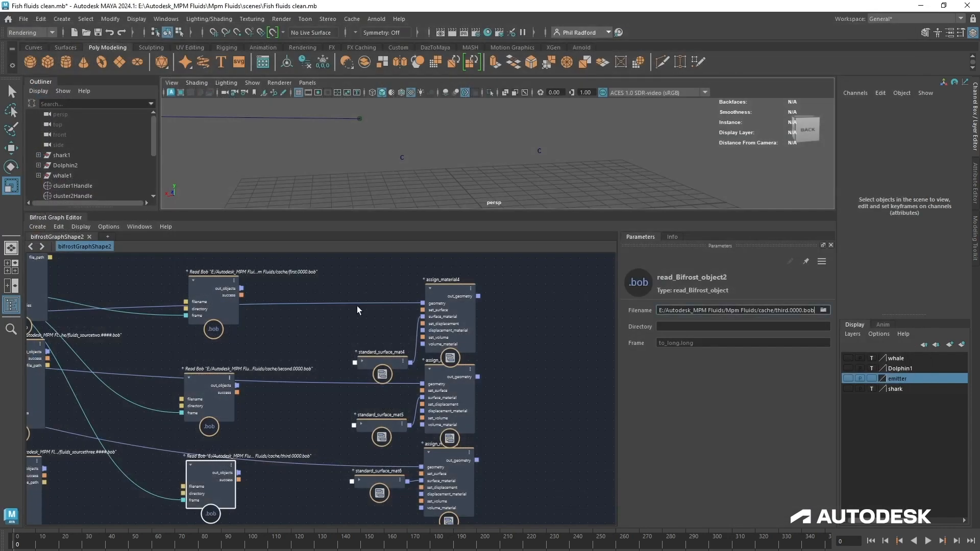
middle_click_drag(275, 365, 292, 346)
left_click(232, 375)
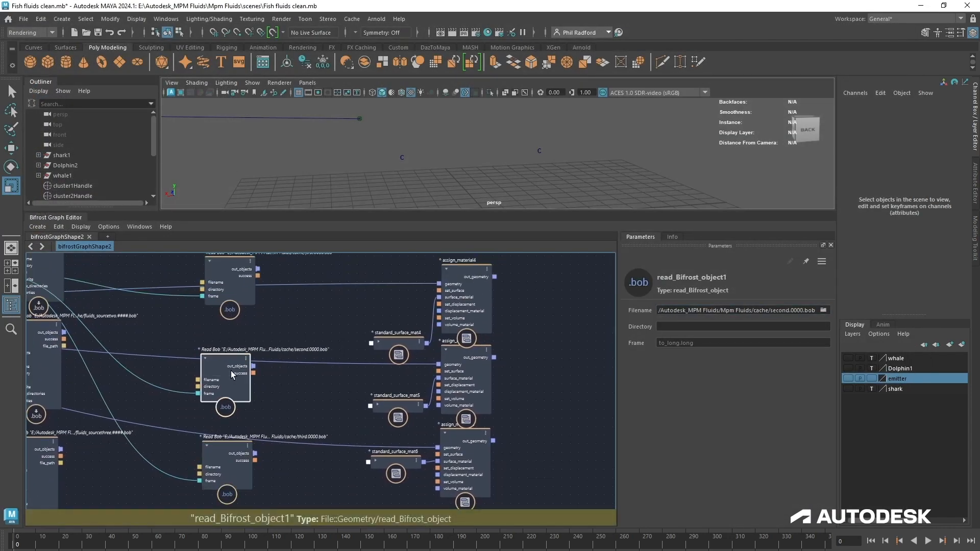
left_click(235, 280)
left_click(470, 300)
left_click(462, 381, "shift")
left_click(464, 453, "shift")
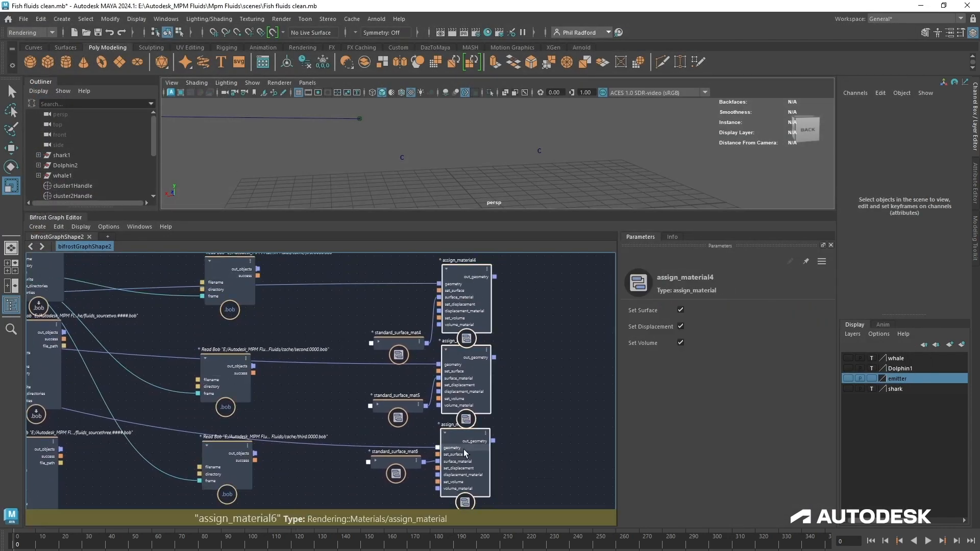
left_click(282, 302)
- Add a set_Arnold_points_settings node and wire it between the first read node's out_objects and the geometry input of assign_material4
middle_click_drag(340, 329, 349, 351)
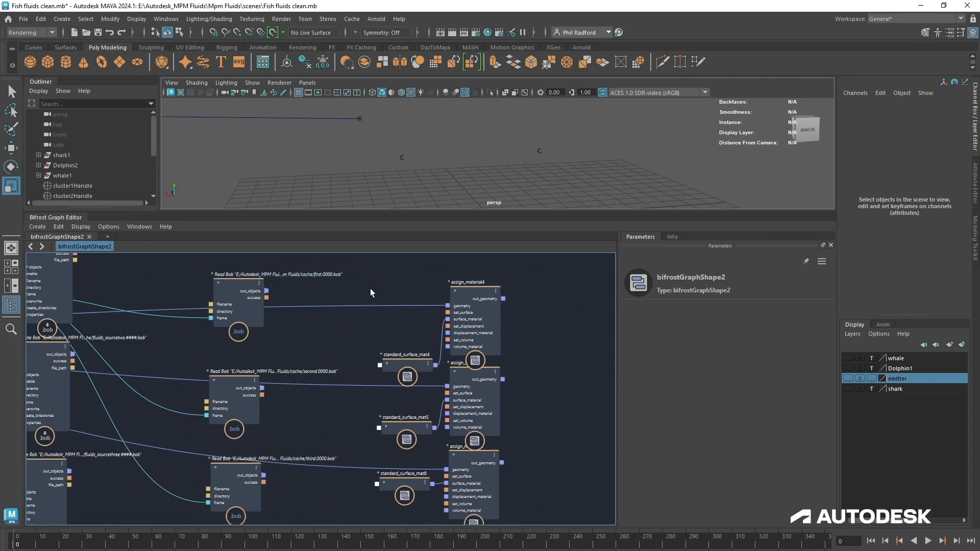
key("Tab")
type("ar")
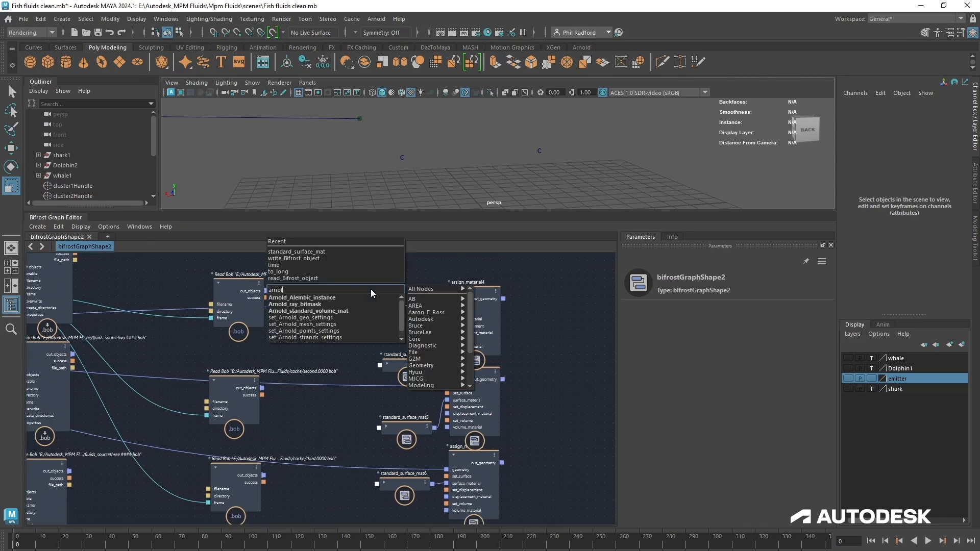
left_click(338, 331)
left_click_drag(372, 306, 341, 281)
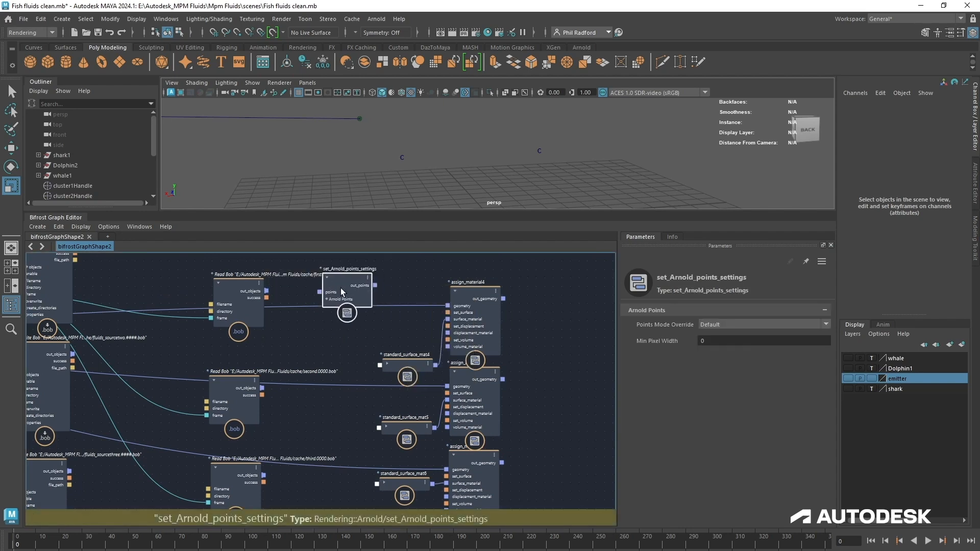
left_click_drag(266, 291, 448, 305)
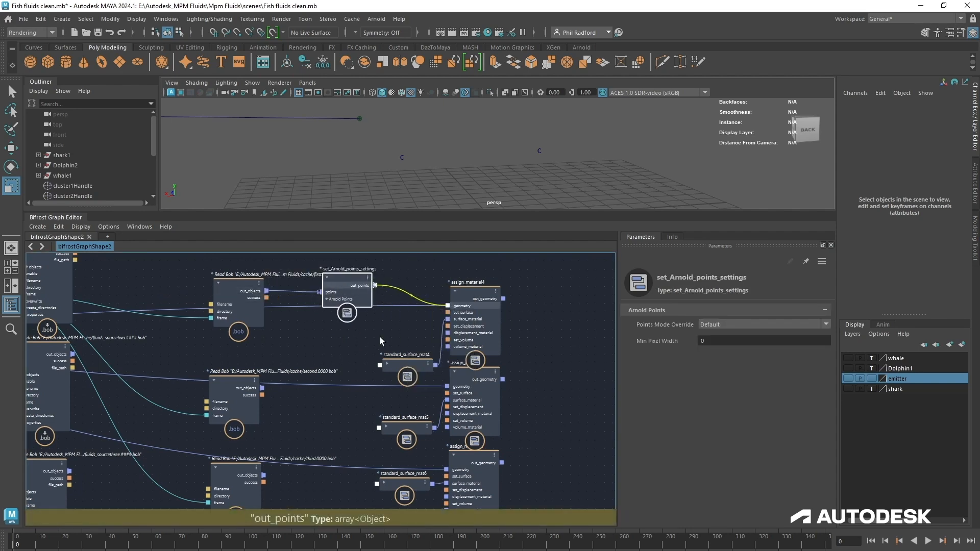
left_click_drag(356, 286, 351, 291)
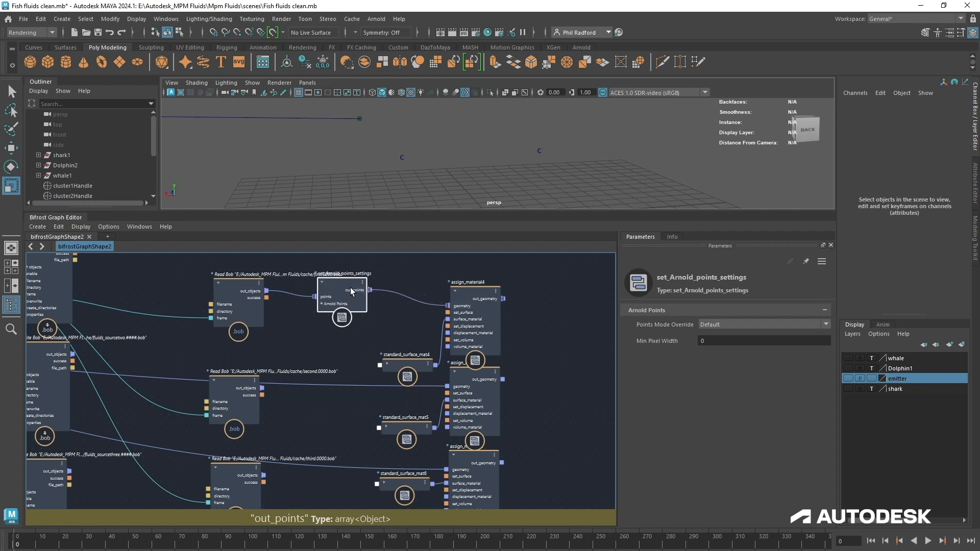
- Duplicate the set_Arnold_points_settings node twice and wire the copies between the second and third read nodes and their assign_material nodes
key("ctrl+d")
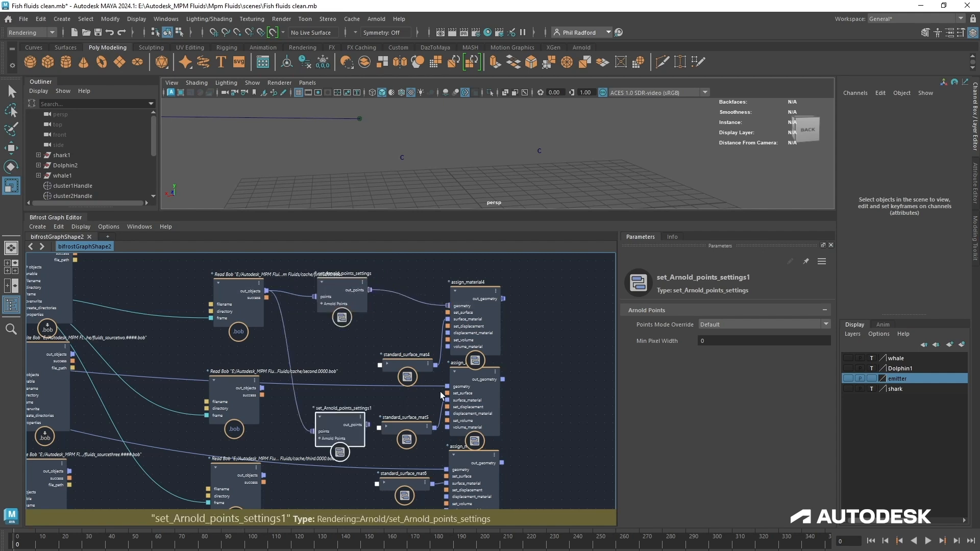
left_click_drag(261, 388, 313, 399)
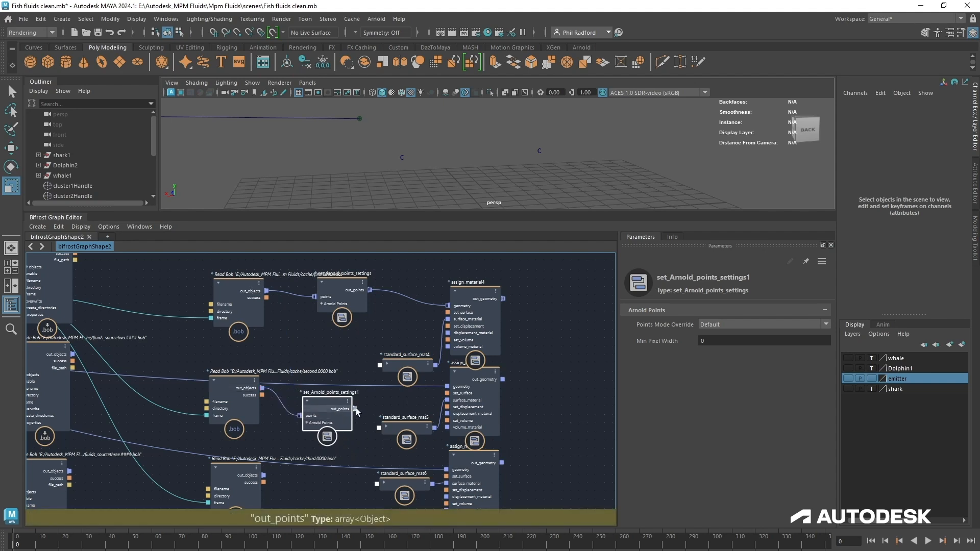
middle_click_drag(326, 481, 313, 411, "alt")
key("ctrl+v")
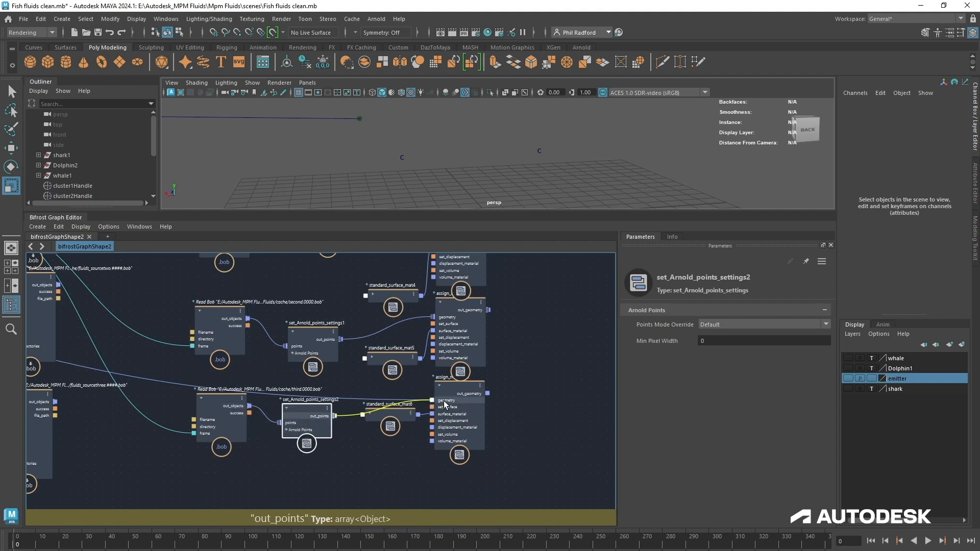
left_click_drag(375, 412, 374, 411)
- Create a backdrop around the three read node chains with their Arnold point settings and material nodes
middle_click_drag(530, 344, 501, 372, "alt")
scroll(510, 413, "down", 1)
scroll(501, 372, "down", 1)
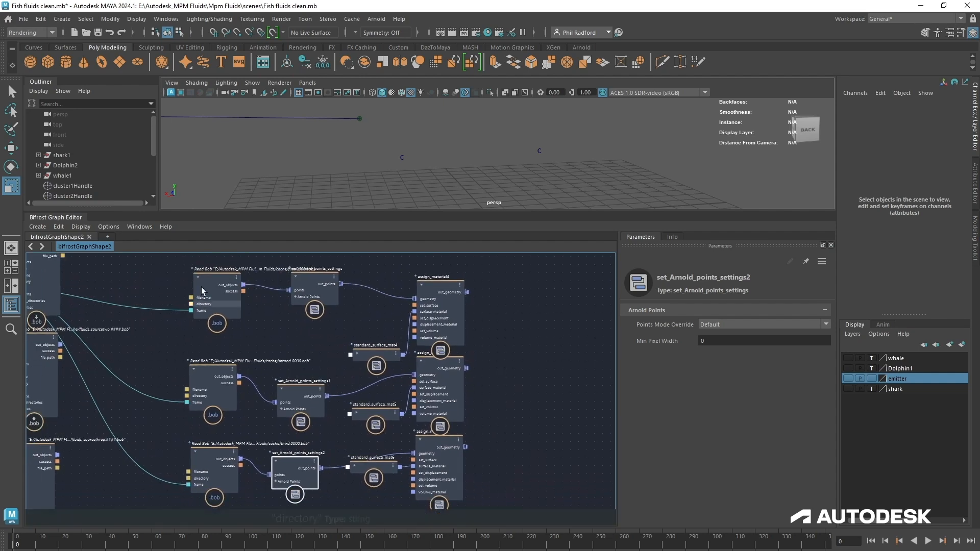
left_click_drag(171, 260, 282, 389)
left_click_drag(524, 516, 525, 510)
right_click(506, 309)
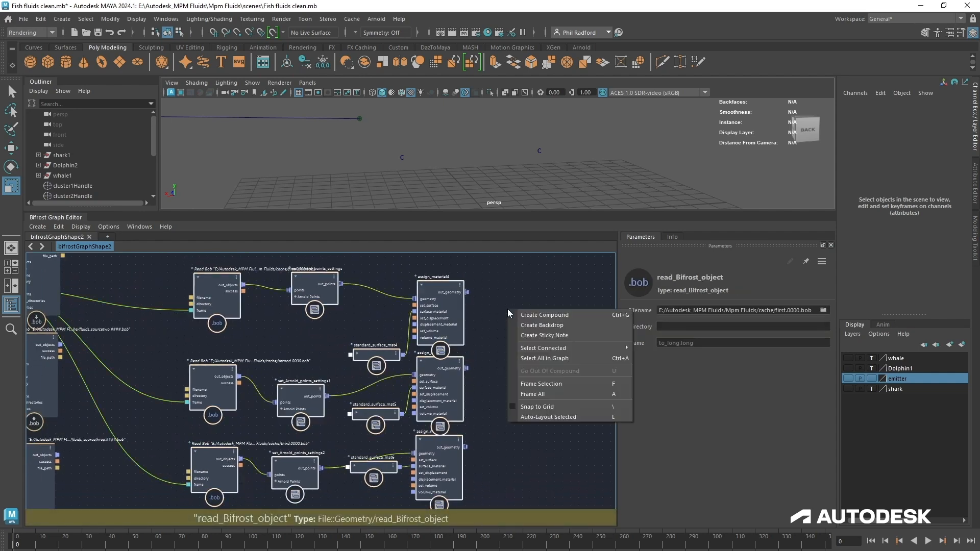
left_click(540, 326)
- Add an output node to the graph beside the new backdrop, level with the middle of the three chains
middle_click_drag(547, 381, 463, 387, "alt")
key("Tab")
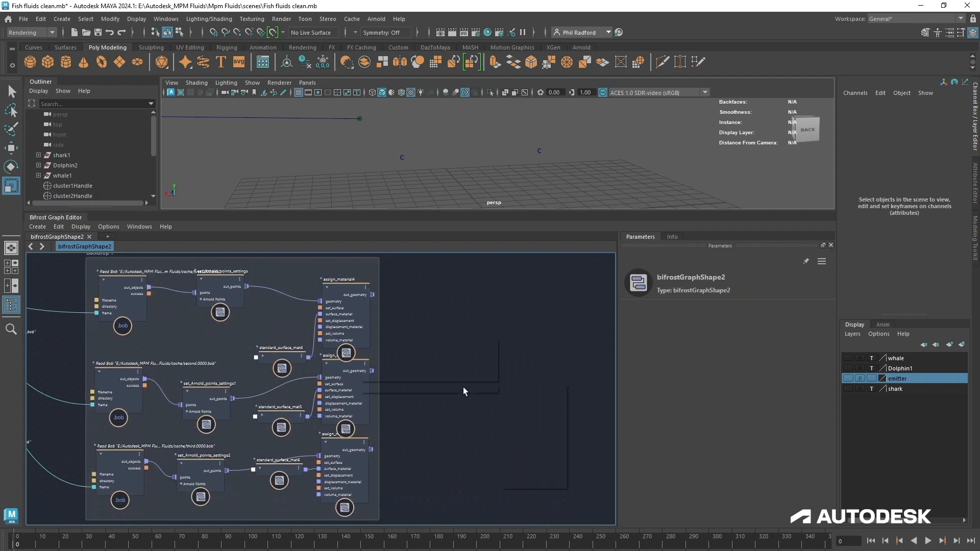
type("out")
key("Return")
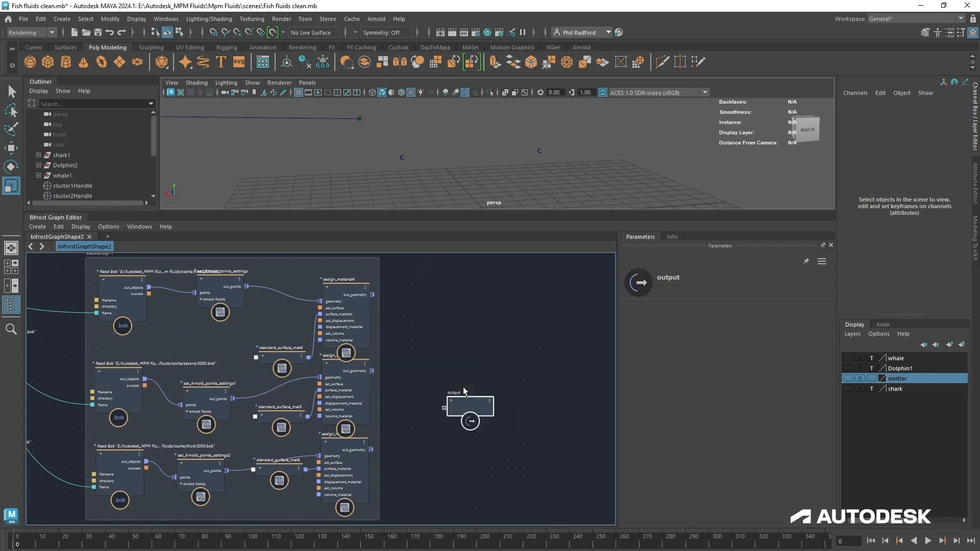
middle_click_drag(71, 373, 466, 377, "alt")
scroll(399, 392, "down", 4)
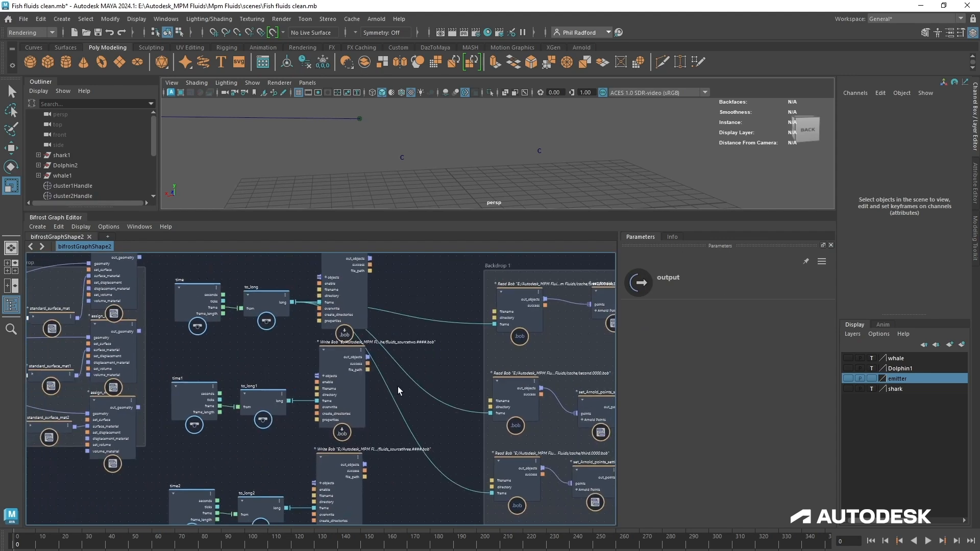
middle_click_drag(278, 443, 565, 431, "alt")
middle_click_drag(477, 464, 413, 475, "alt")
scroll(485, 455, "up", 3)
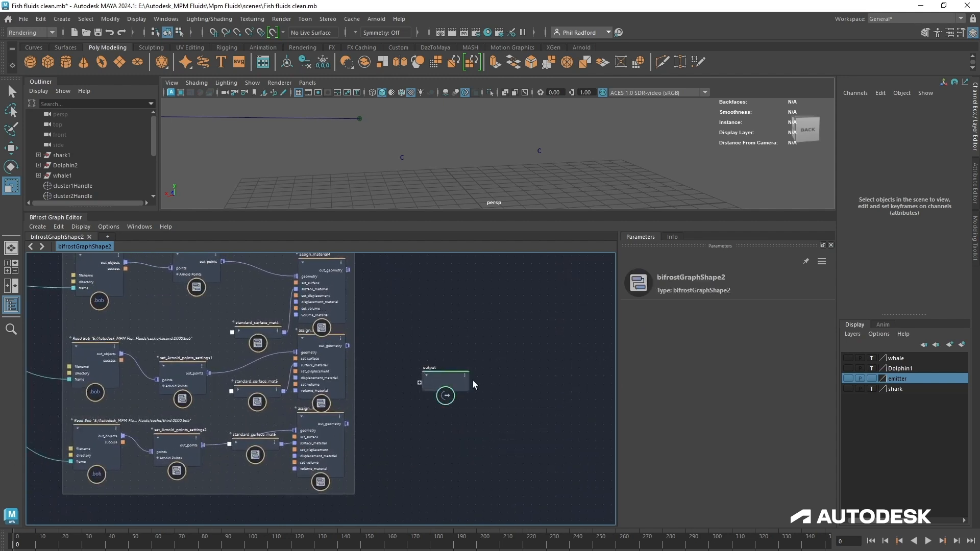
left_click(466, 337)
- Connect the out_geometry of all three assign_material nodes in the backdrop to the output node
left_click(348, 269)
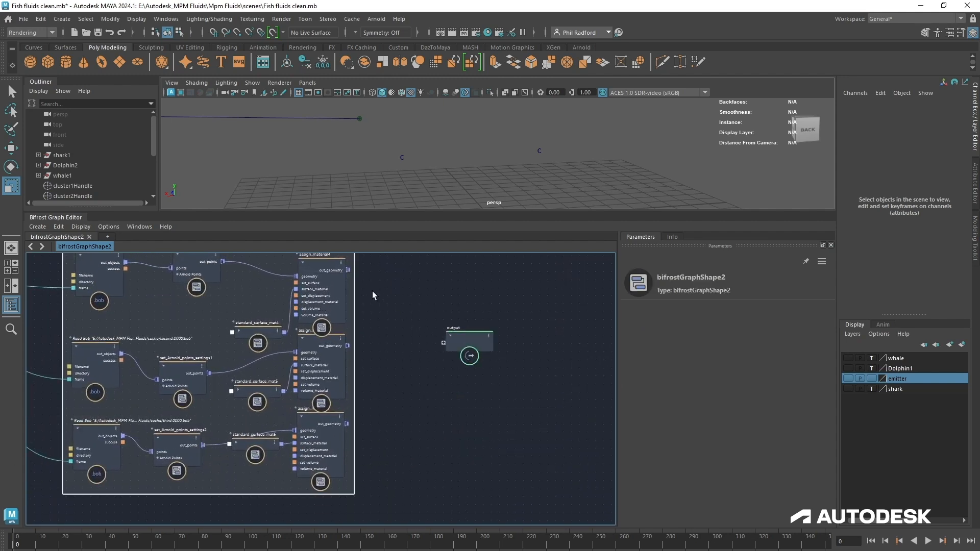
left_click_drag(348, 269, 434, 345)
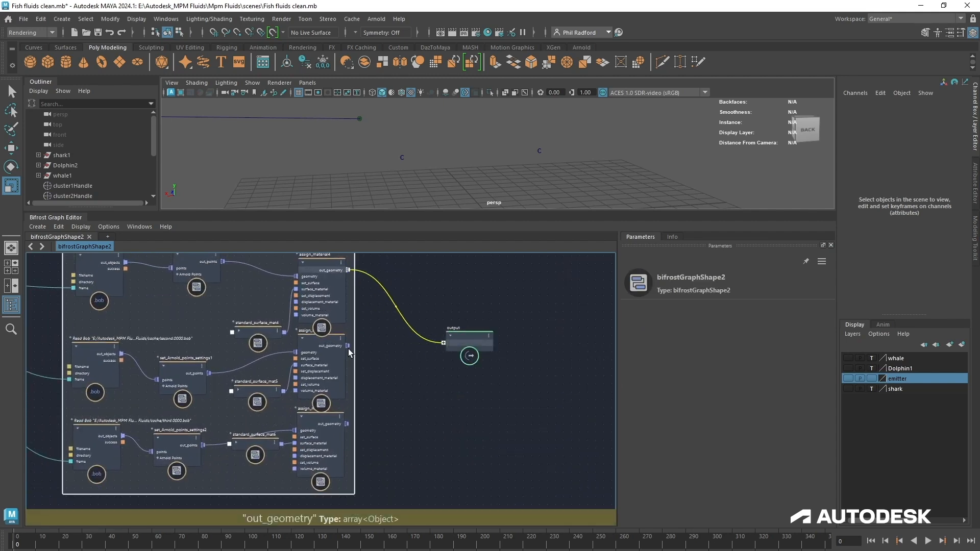
left_click_drag(348, 347, 444, 349)
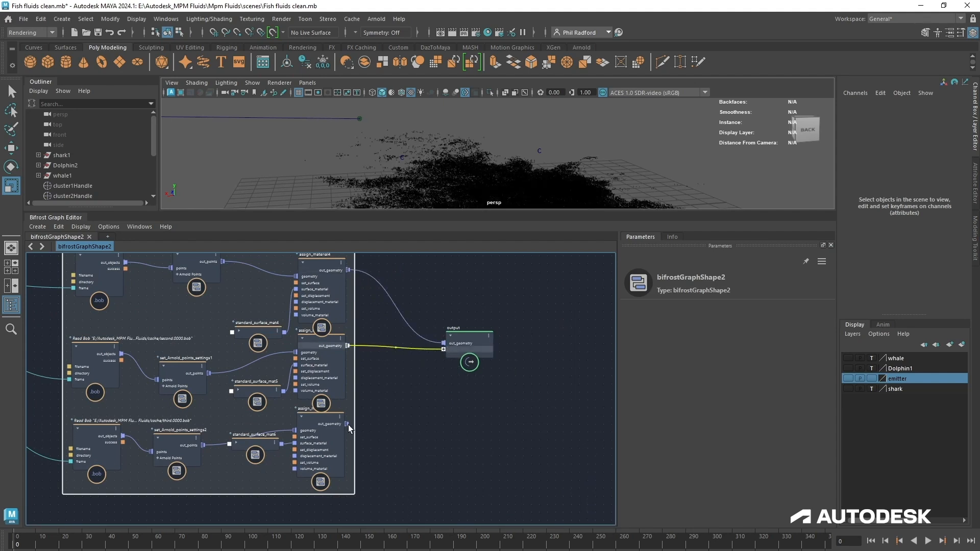
left_click_drag(348, 425, 457, 357)
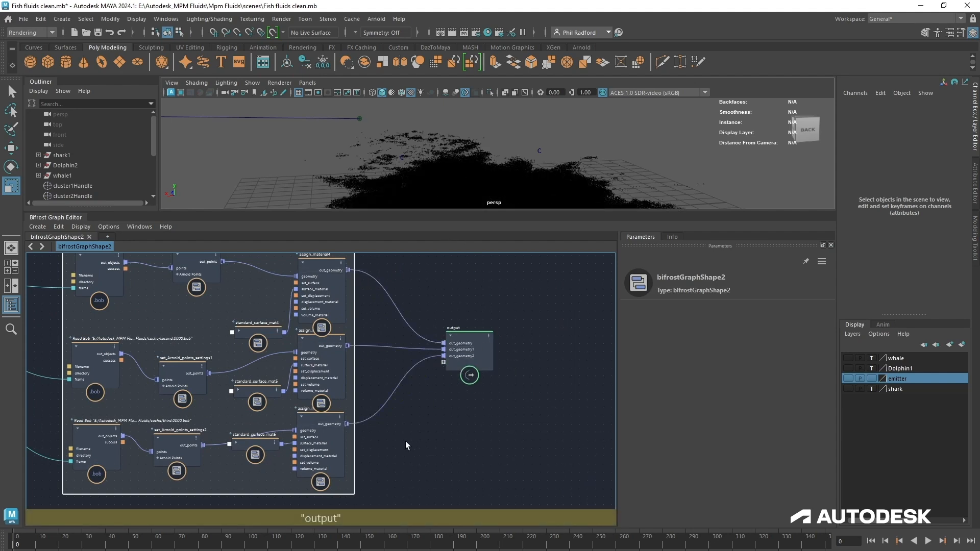
- Enlarge the viewport above the graph editor and scrub the timeline to frames 110 and 63 to check the fluid
middle_click_drag(405, 445, 421, 455)
left_click_drag(500, 213, 492, 319)
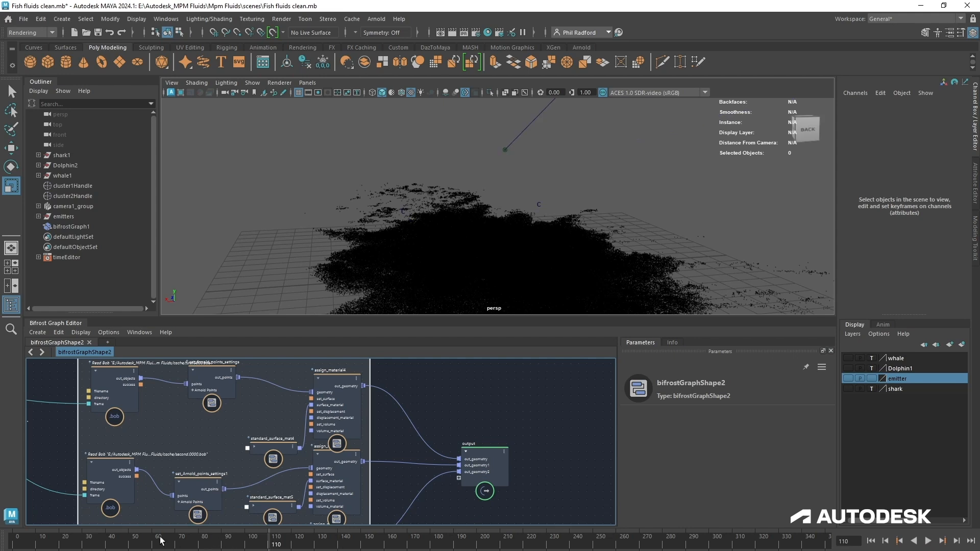
middle_click_drag(501, 384, 503, 378)
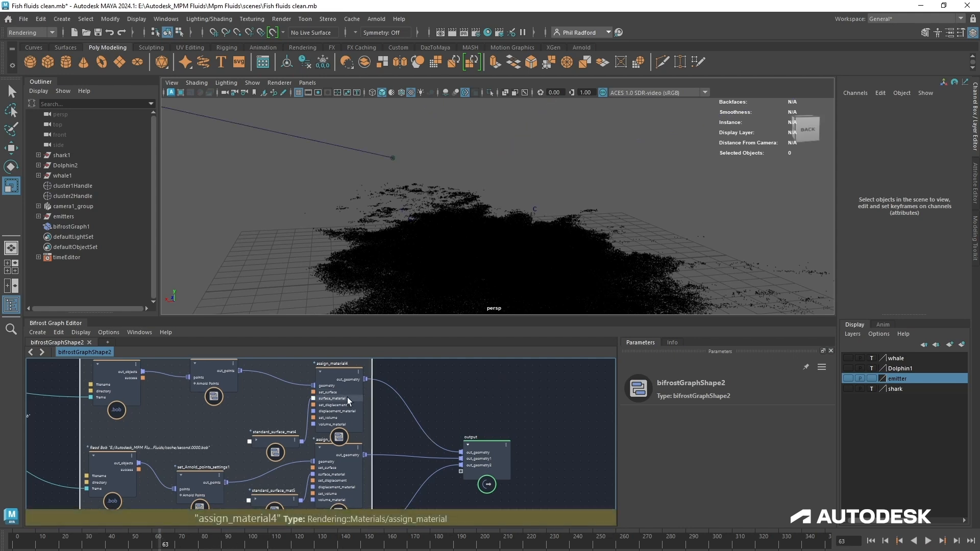
- Replace the frame number in the first read node's filename with padding so it ends in first.####.bob
middle_click_drag(224, 426, 345, 448)
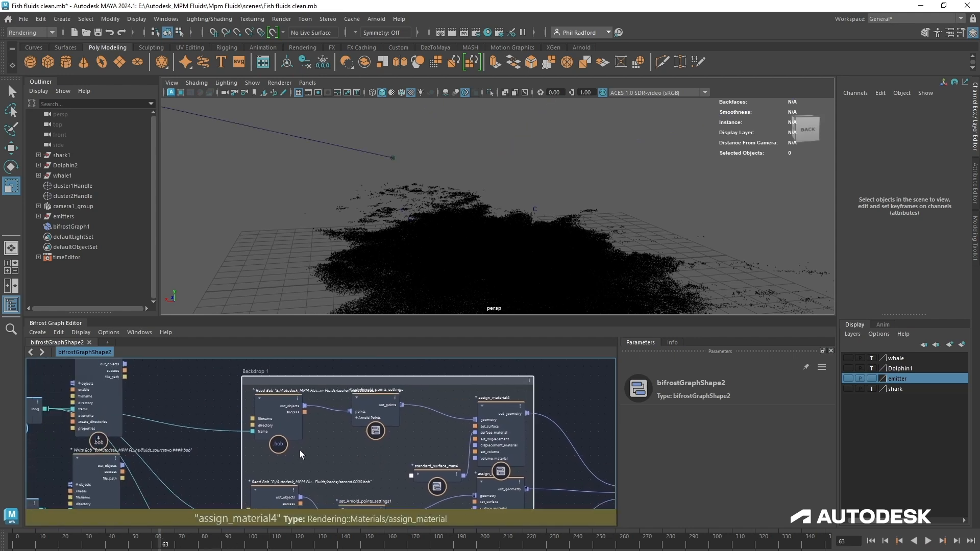
left_click(275, 414)
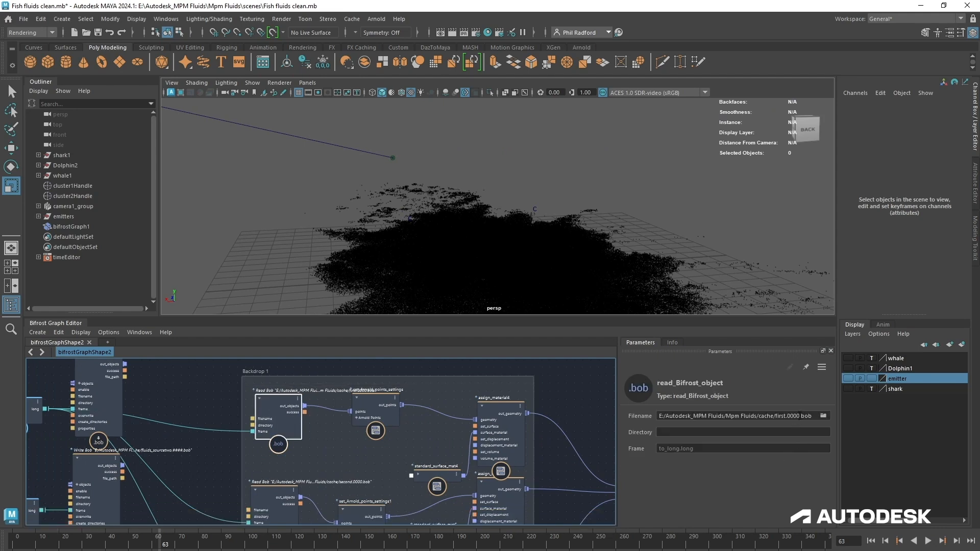
left_click(795, 416)
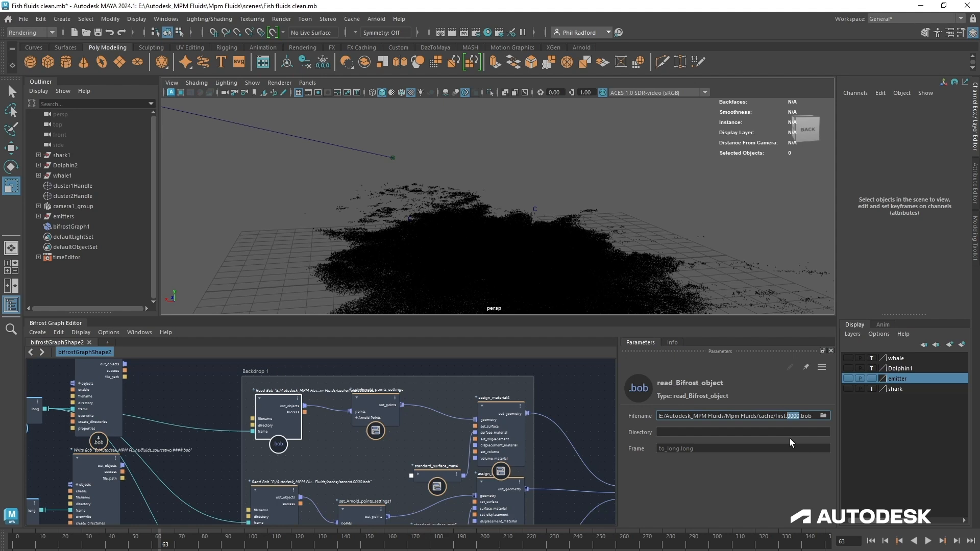
type("####")
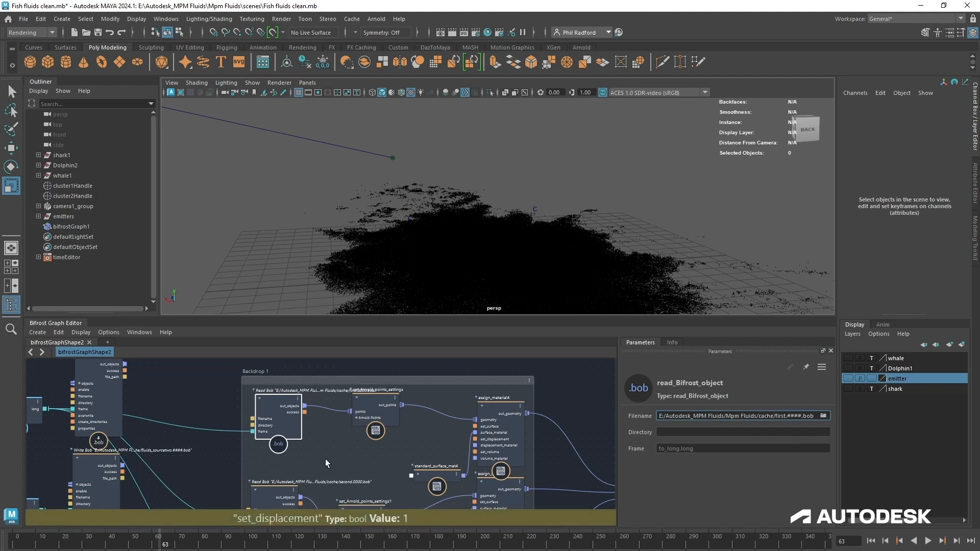
- Replace the frame number in the second read node's filename with padding so it ends in second.####.bob
middle_click_drag(326, 458, 320, 363)
left_click(267, 409)
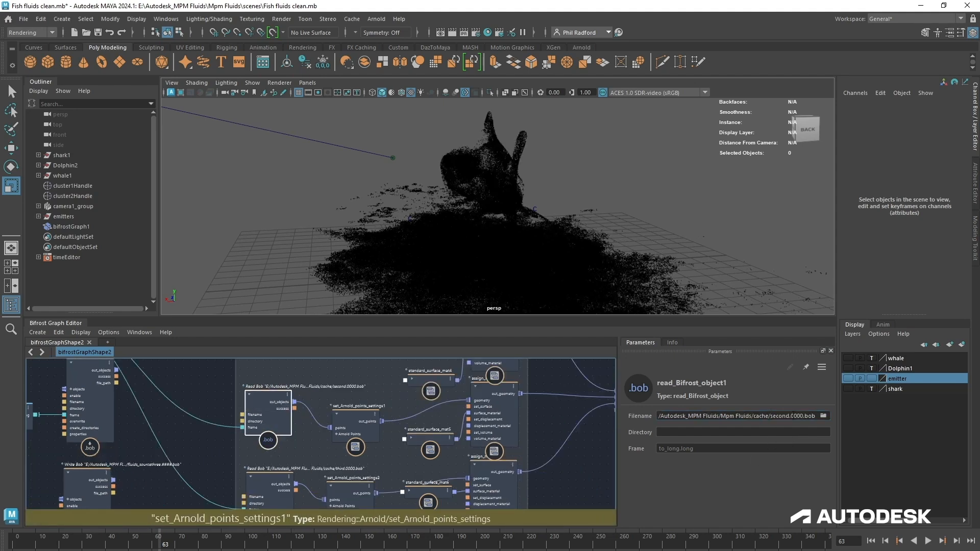
left_click_drag(804, 417, 797, 416)
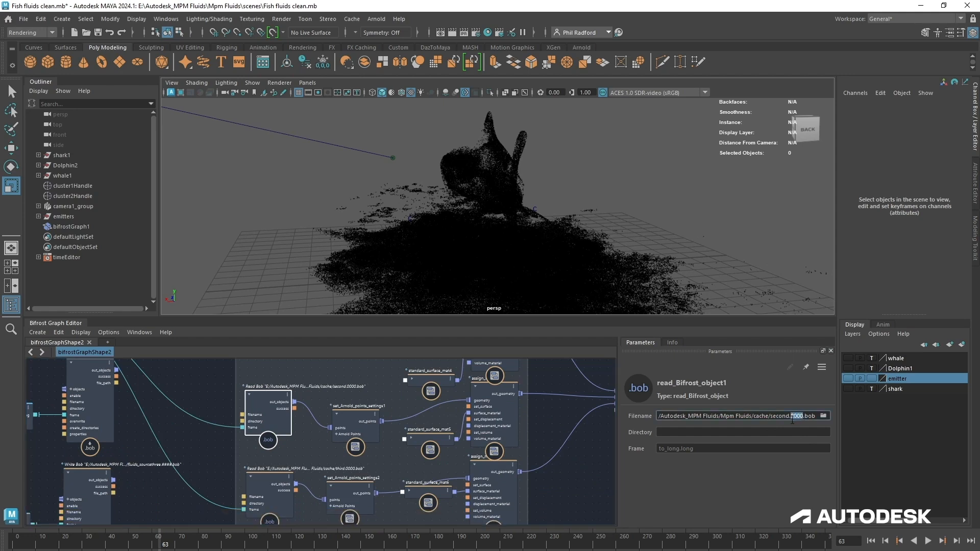
type("####")
- Replace the frame number in the third read node's filename with padding so it ends in third.####.bob
left_click(269, 483)
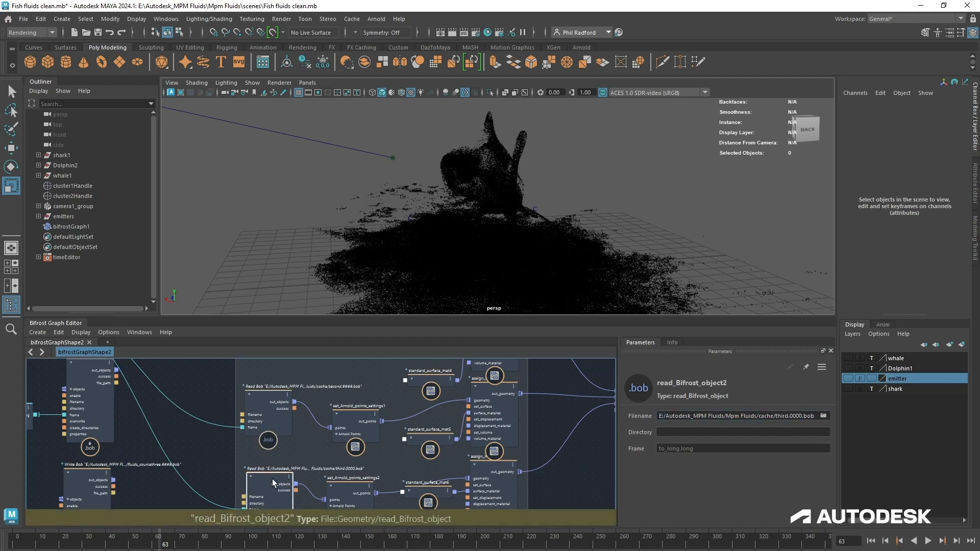
left_click_drag(804, 416, 791, 417)
type("###")
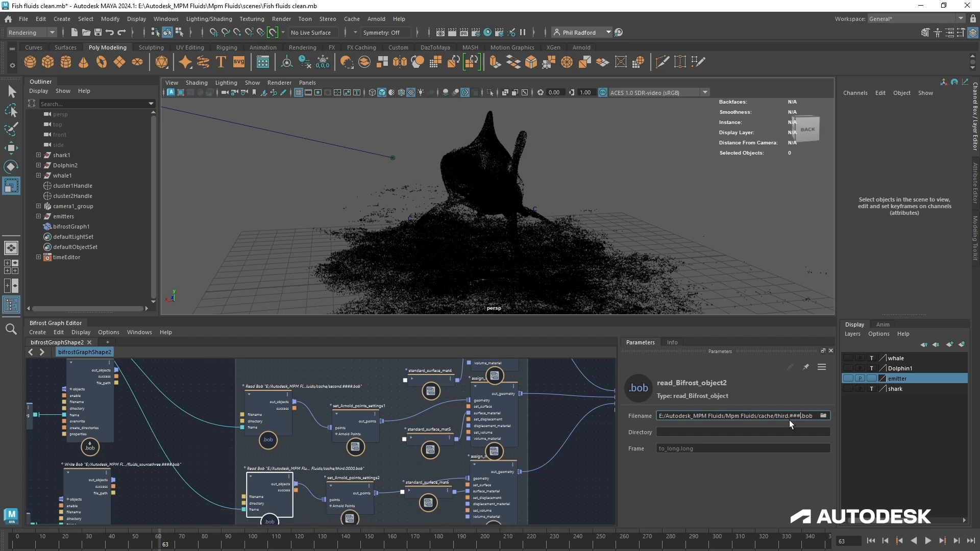
type("#")
key("Return")
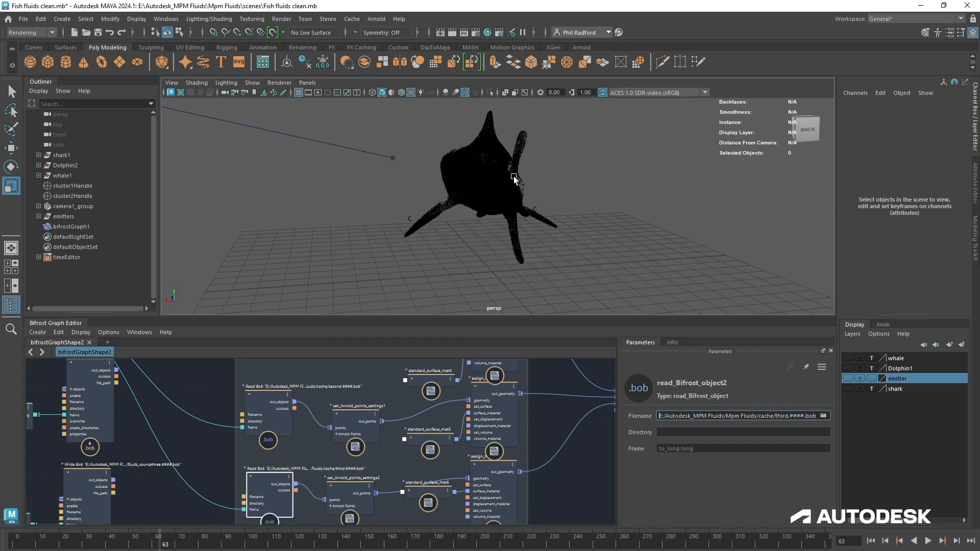
- Add an Arnold skydome light to the scene with the fluid shark seen from the side
left_click_drag(513, 177, 564, 240, "alt")
left_click(376, 20)
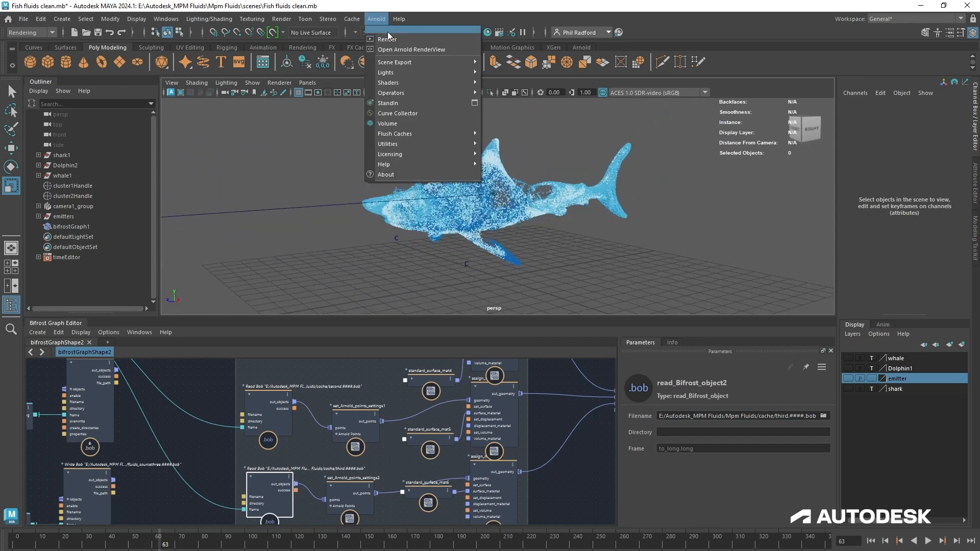
mouse_move(402, 73)
left_click(516, 83)
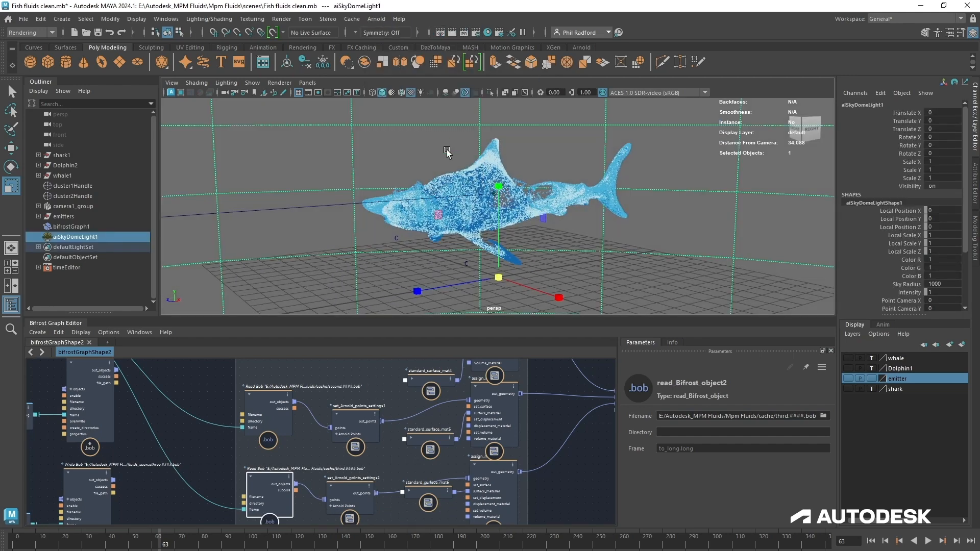
- Scrub the timeline and play back the animation to check the cached fluids in the viewport
left_click_drag(575, 231, 668, 248, "alt")
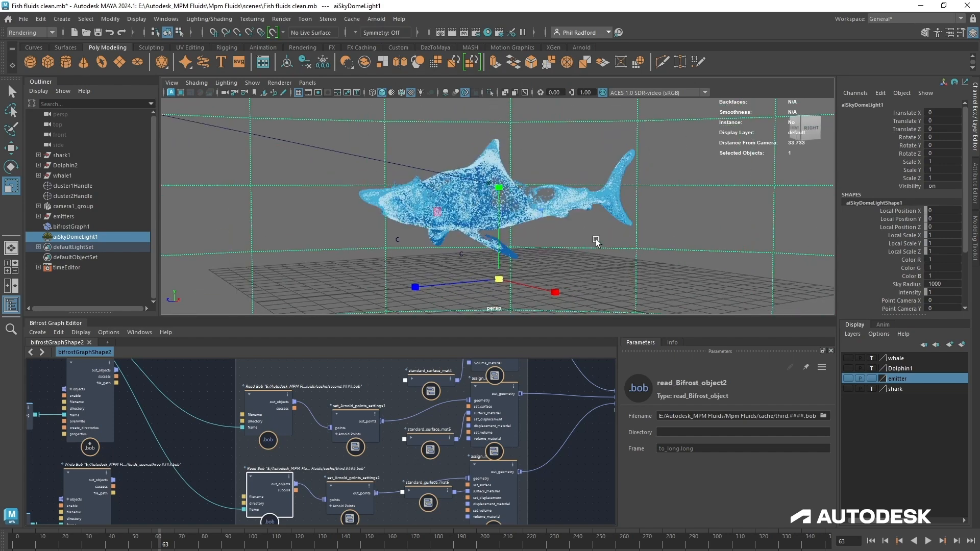
left_click_drag(596, 241, 572, 239, "alt")
left_click(322, 542)
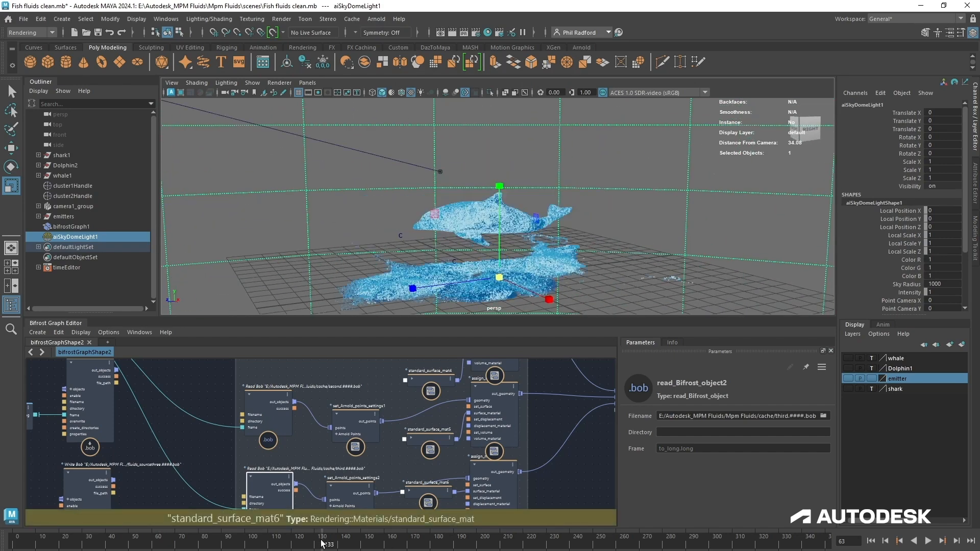
mouse_move(322, 542)
left_mouse_down()
mouse_move(168, 545)
mouse_move(249, 545)
left_mouse_up()
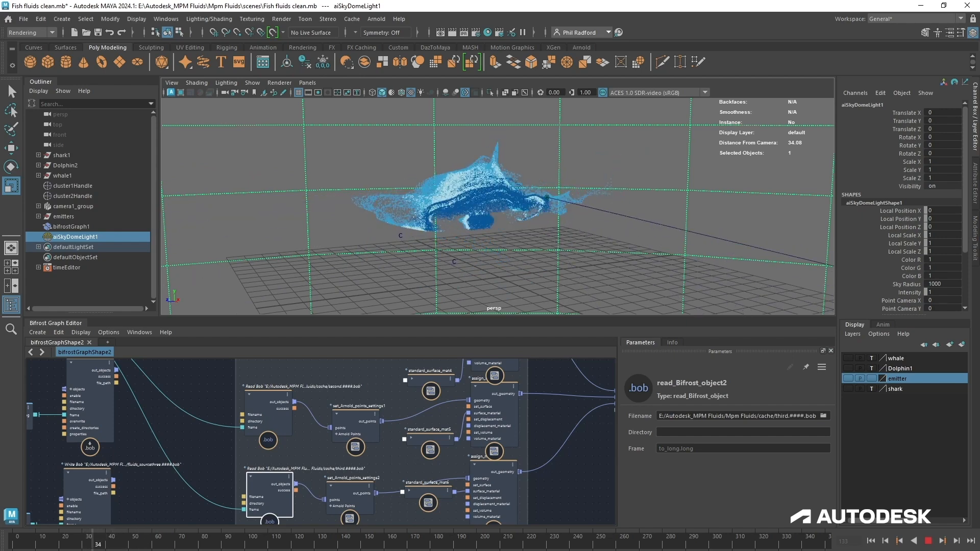
- Enlarge the Bifrost graph area in the type fluids v7 tension scene and select the read node for the first.####.bob cache
left_click_drag(494, 283, 638, 261, "alt")
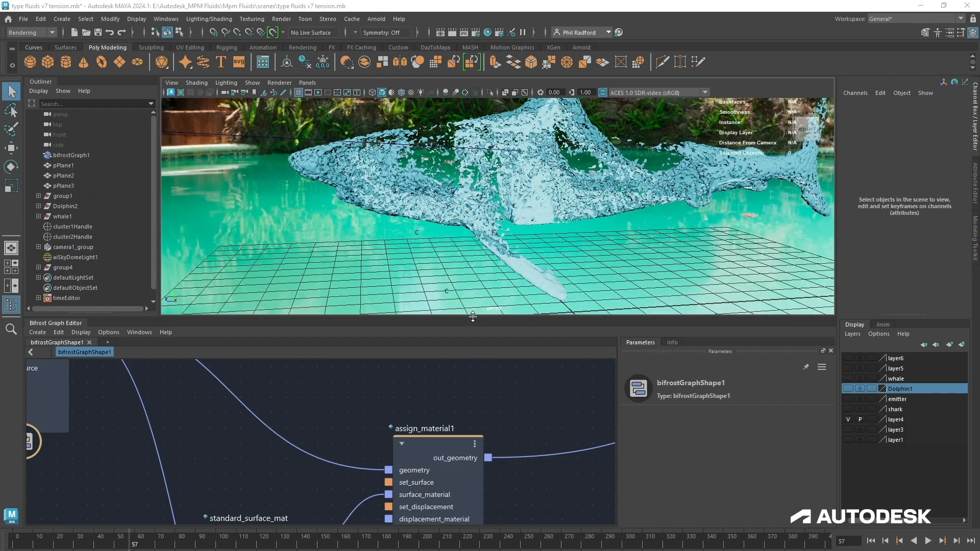
left_click_drag(473, 317, 474, 272)
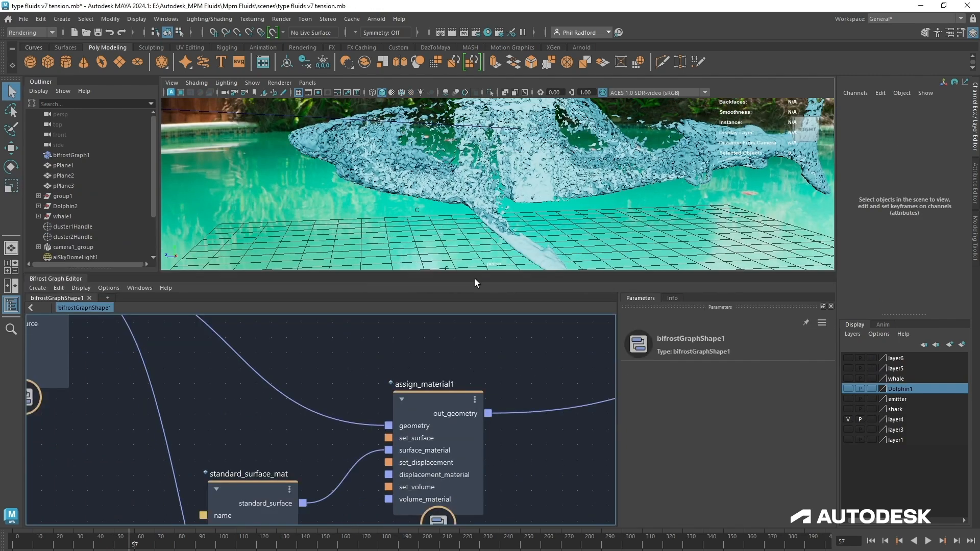
middle_click_drag(425, 366, 153, 403)
middle_click_drag(602, 368, 347, 448)
scroll(347, 448, "down", 5)
middle_click_drag(483, 440, 398, 331)
middle_click_drag(289, 484, 516, 517)
middle_click_drag(168, 439, 199, 430)
left_click(143, 371)
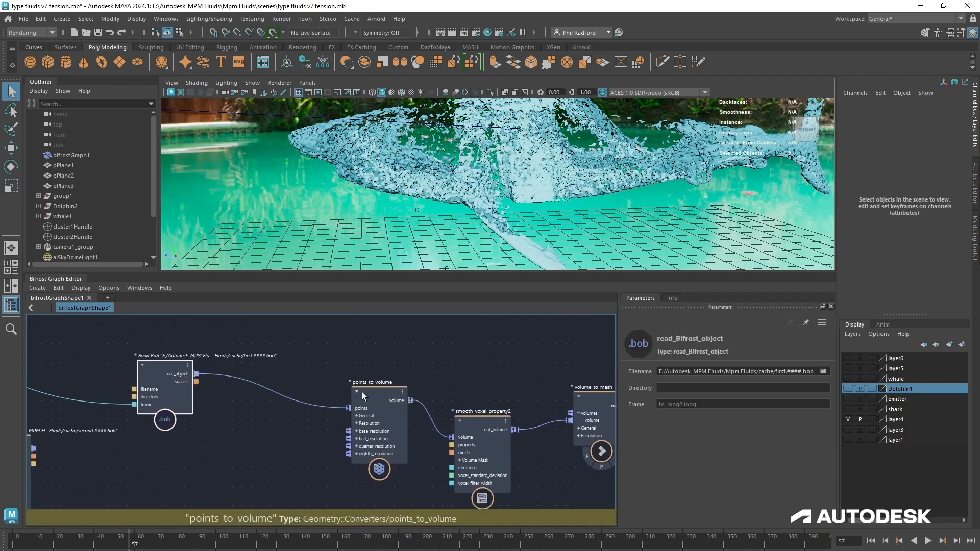
- Move the points_to_volume node closer to the read node and review its general and resolution settings
left_click_drag(362, 392, 330, 379)
scroll(330, 379, "up", 2)
middle_click_drag(387, 454, 349, 436)
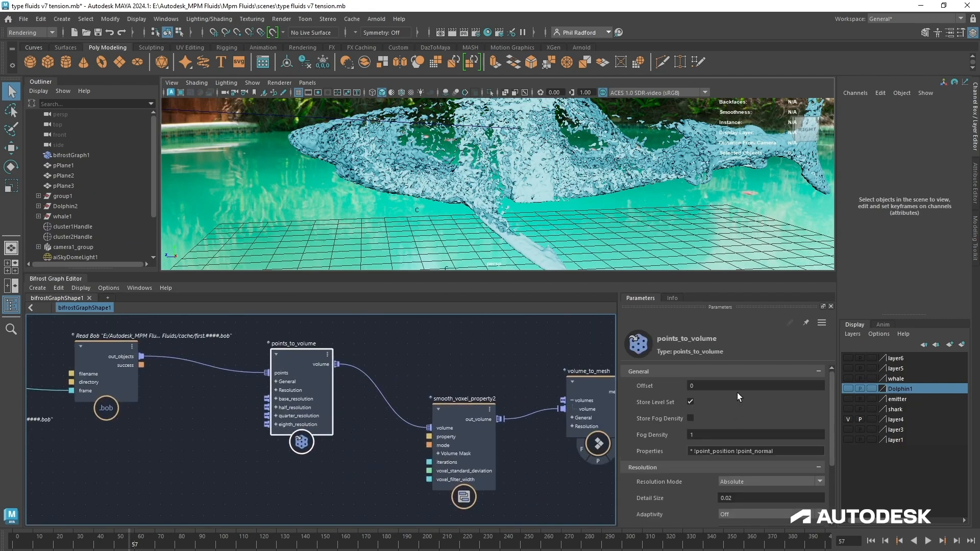
scroll(722, 447, "down", 3)
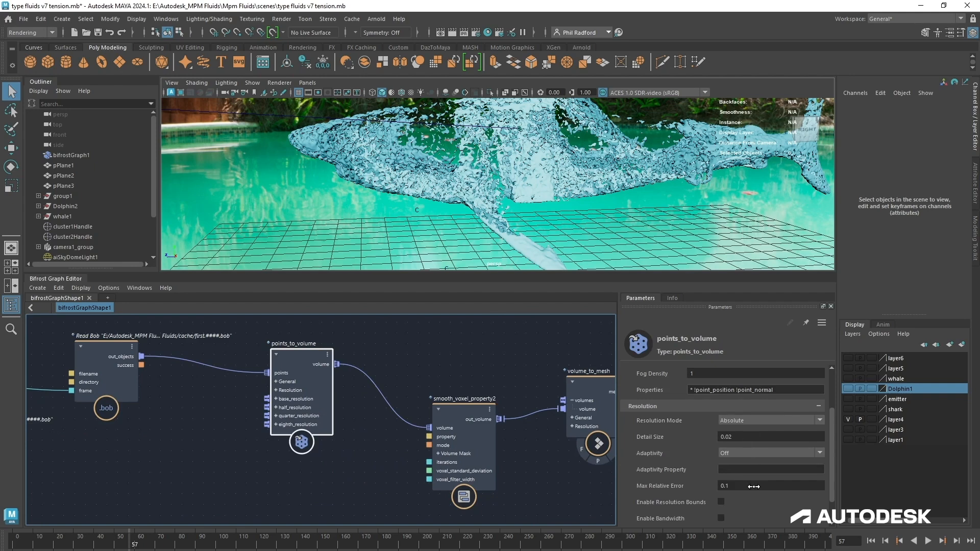
- Reposition the points_to_volume and smooth_voxel_property2 nodes so the start of the meshing chain is laid out more compactly
left_click_drag(302, 385, 266, 413)
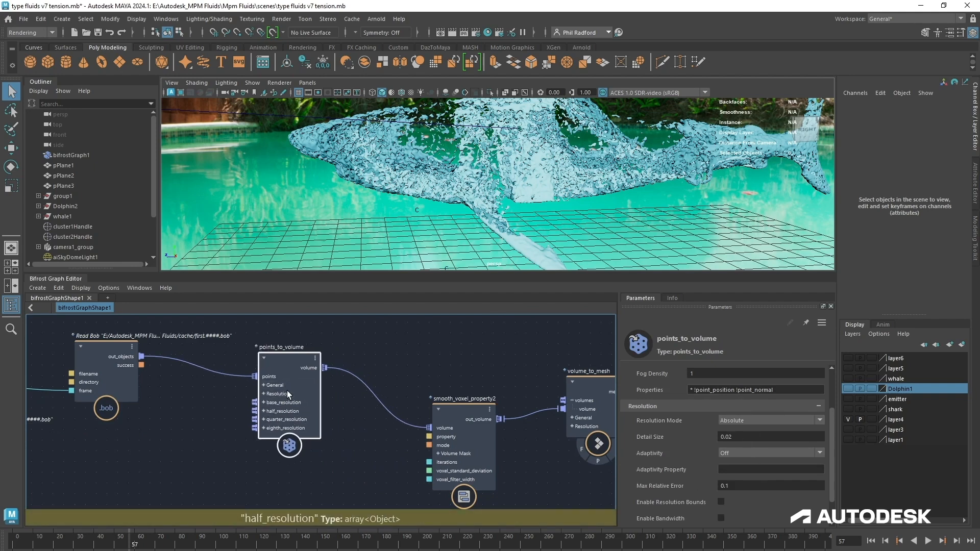
left_click_drag(463, 416, 434, 384)
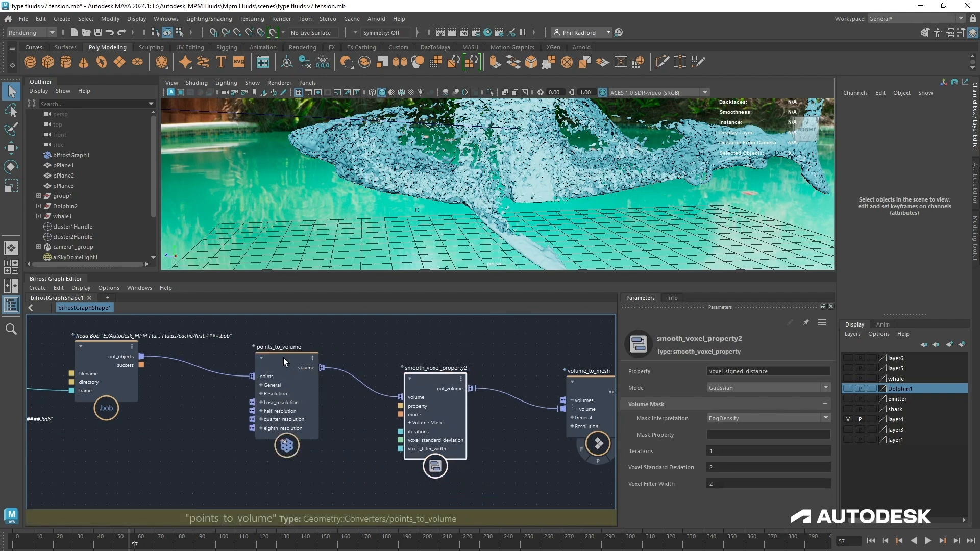
left_click_drag(283, 357, 286, 347)
middle_click_drag(353, 433, 276, 421)
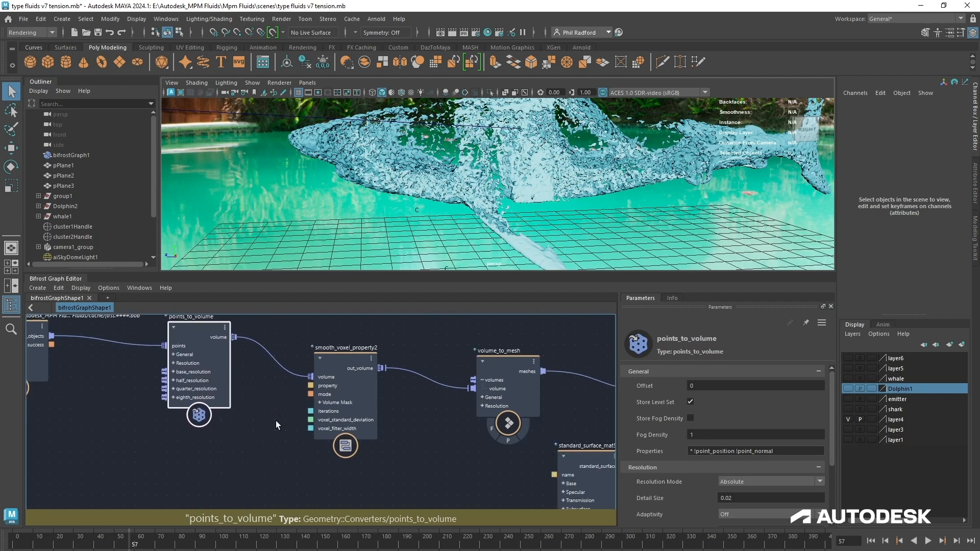
middle_click_drag(440, 449, 386, 490)
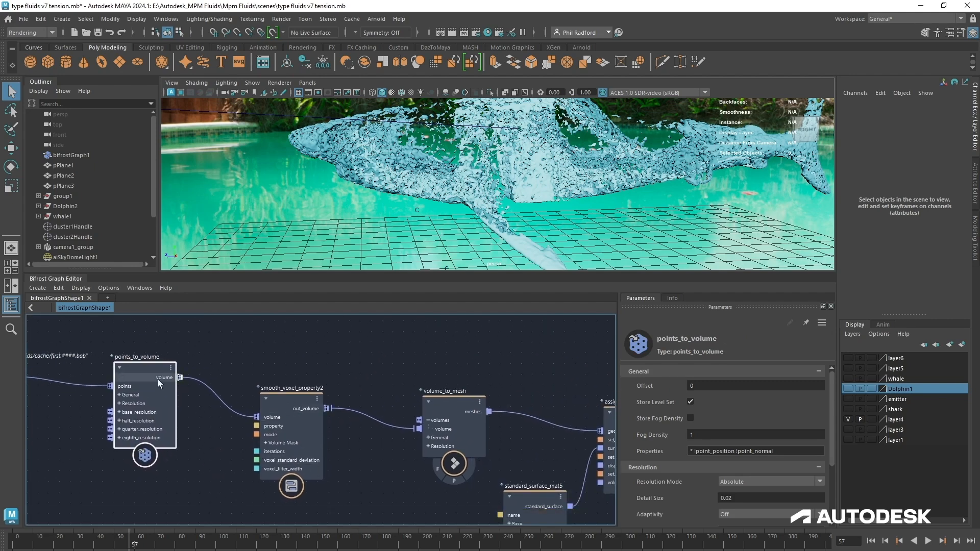
- Tidy the rest of the chain by repositioning the smooth_voxel_property2, volume_to_mesh and assign_material5 nodes
left_click_drag(283, 410, 271, 412)
left_click_drag(466, 415, 424, 394)
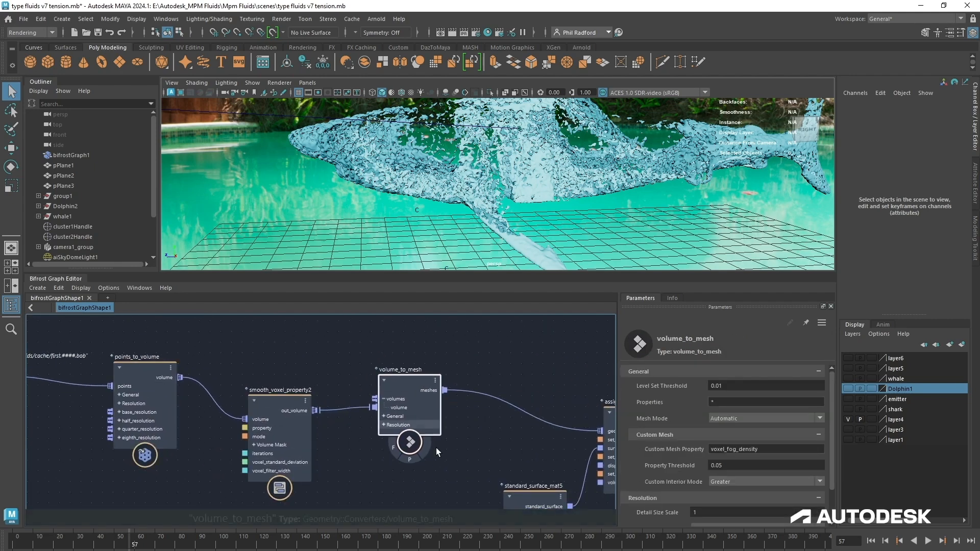
middle_click_drag(461, 466, 252, 449)
left_click_drag(403, 408, 404, 377)
- Select the points_to_volume node again and view the meshed fluid whale from another angle
middle_click_drag(239, 429, 475, 447)
left_click(173, 386)
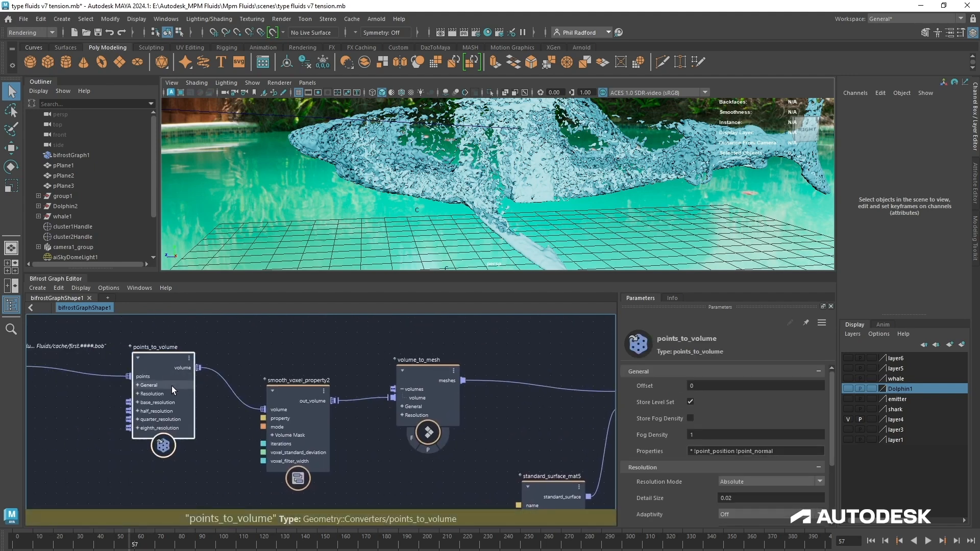
left_click_drag(369, 185, 425, 202, "alt")
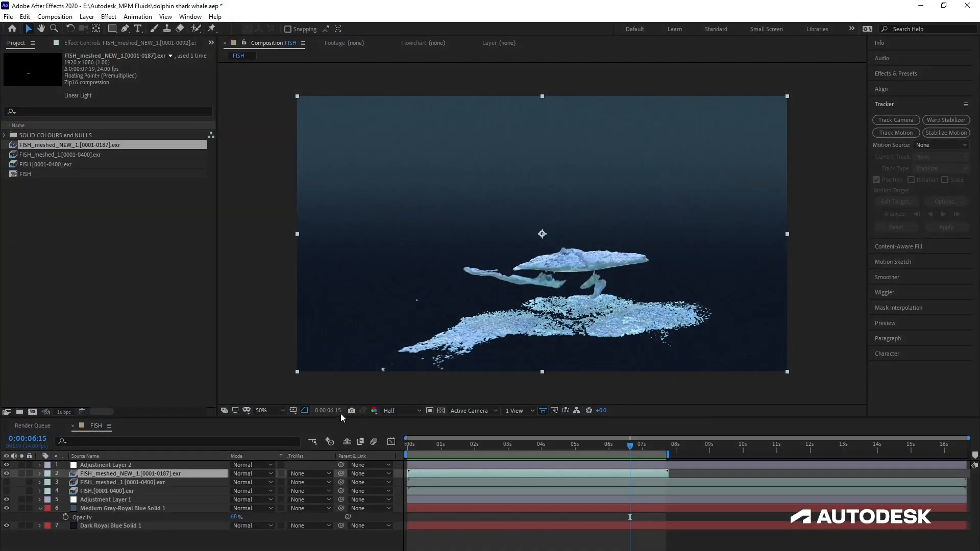
- Switch to After Effects, enlarge the composition view and play back the FISH composition
left_click_drag(341, 417, 286, 463)
left_click(219, 352)
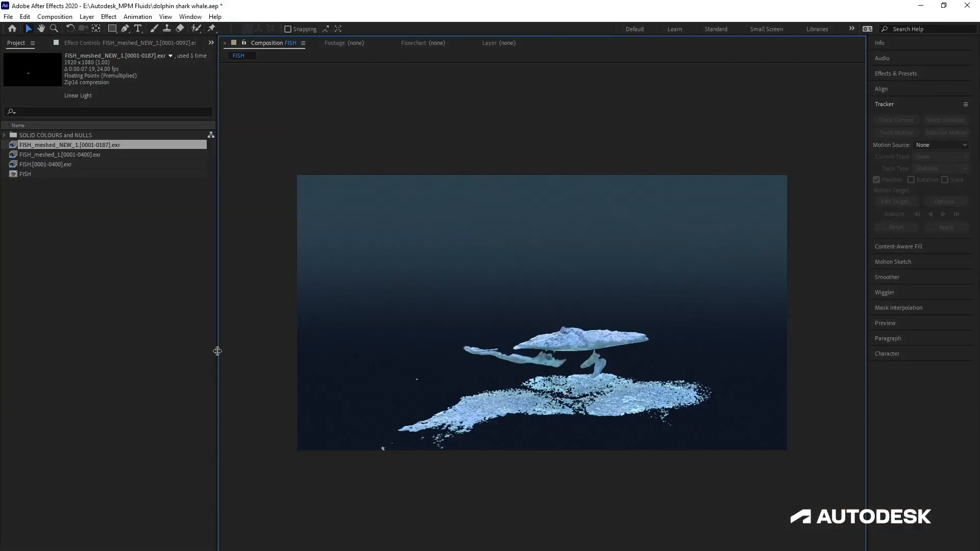
key("space")
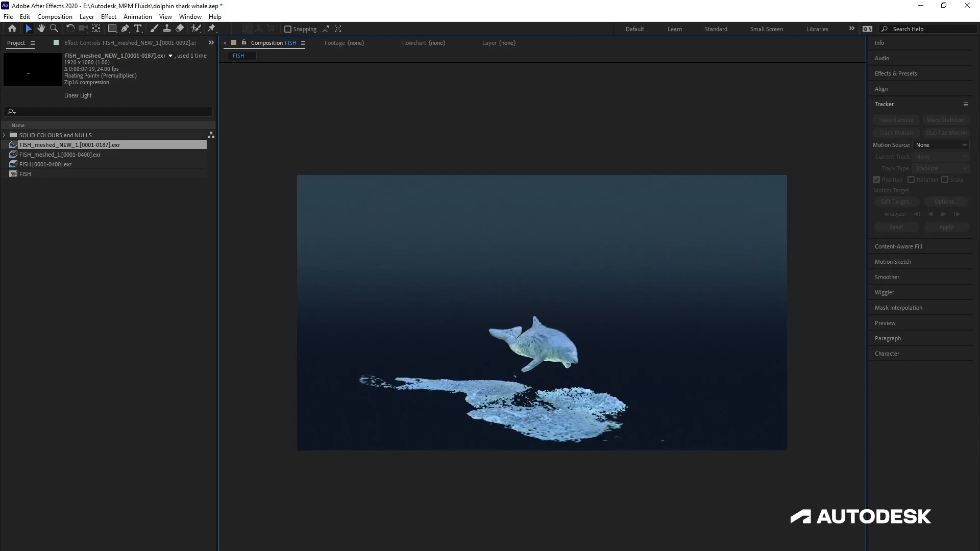
key("h")
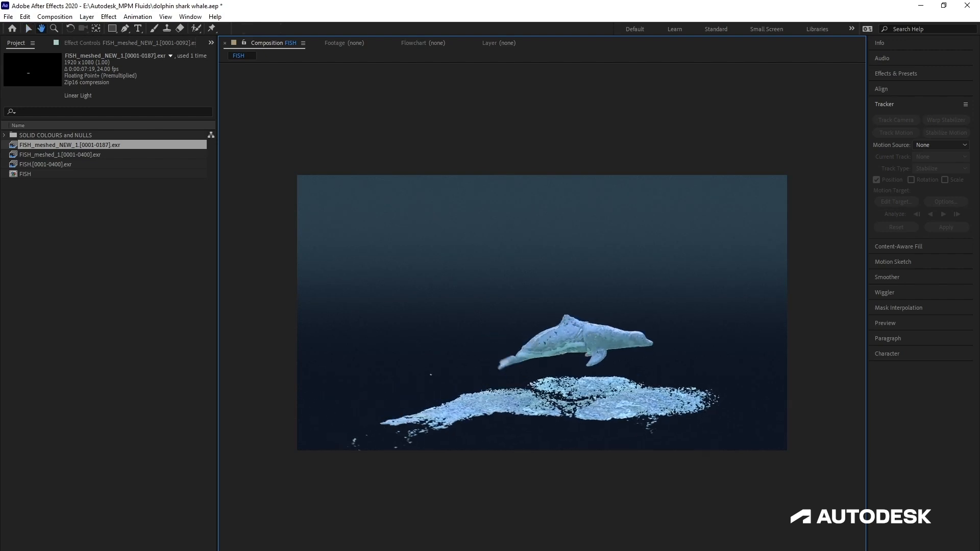
key("grave")
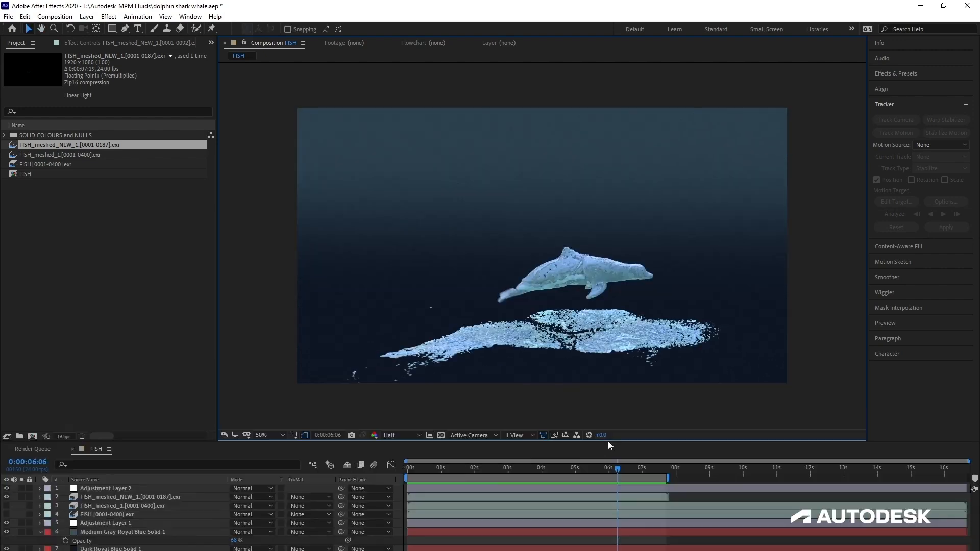
- Compare the rendered fish layers by toggling their visibility, leaving FISH_meshed_NEW_1 and FISH shown and FISH_meshed_1 hidden
left_click(6, 497)
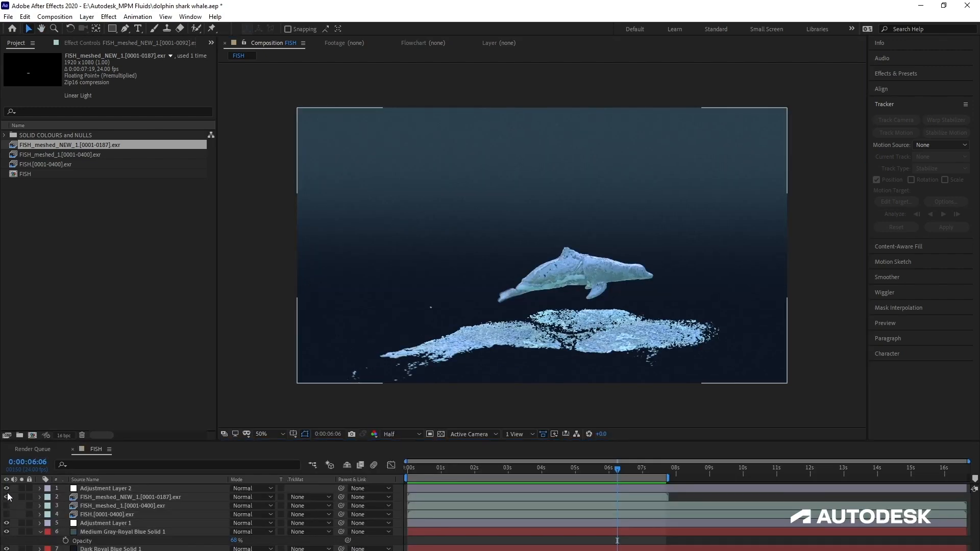
left_click(6, 506)
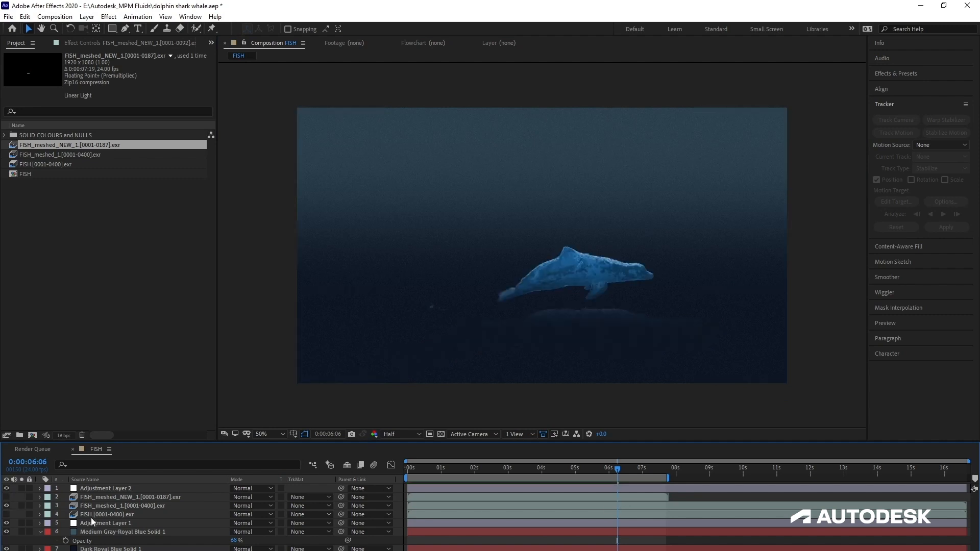
left_click(6, 514)
left_click(6, 506)
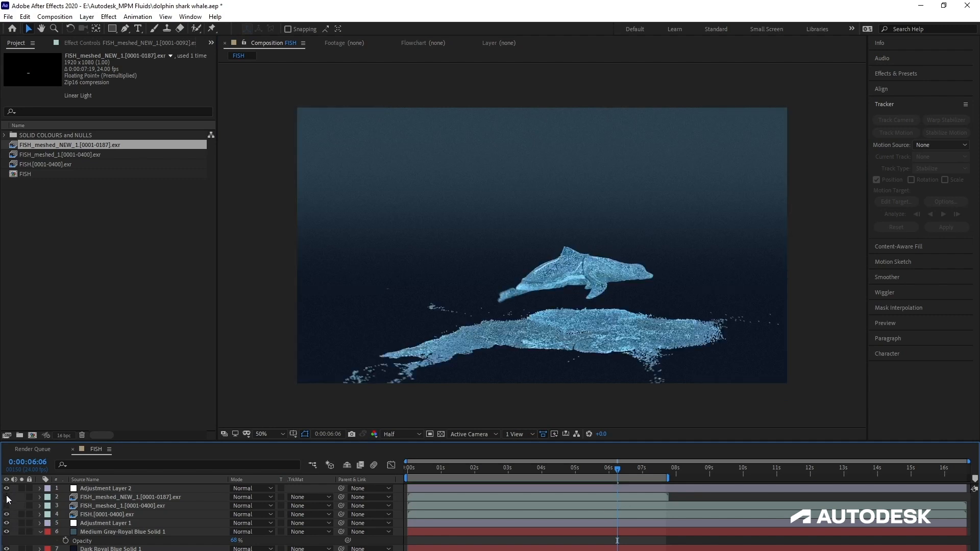
left_click(7, 497)
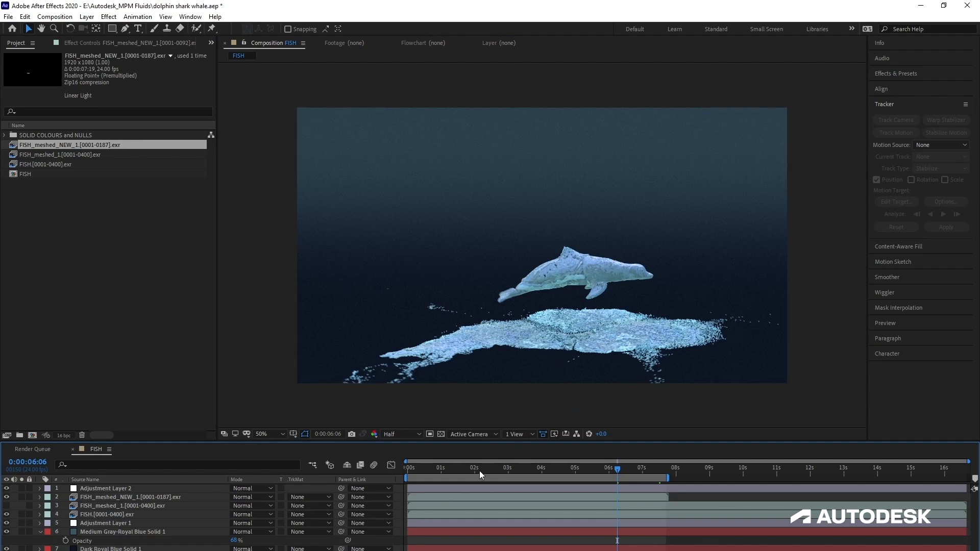
- Go to 0:00:01:12 in the FISH composition, view it at 100% and set the preview resolution to Full
left_click_drag(479, 470, 458, 477)
scroll(554, 295, "up", 1)
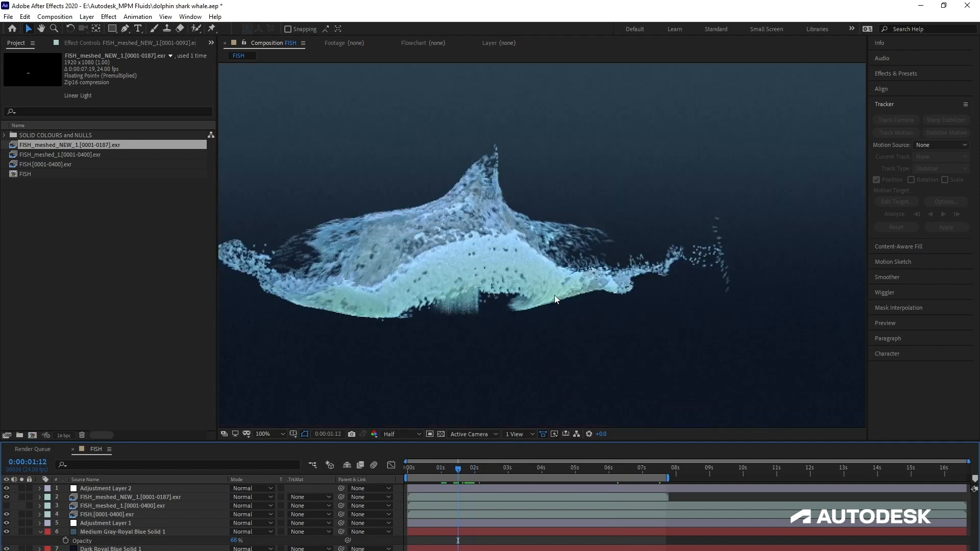
left_click(411, 433)
left_click(414, 456)
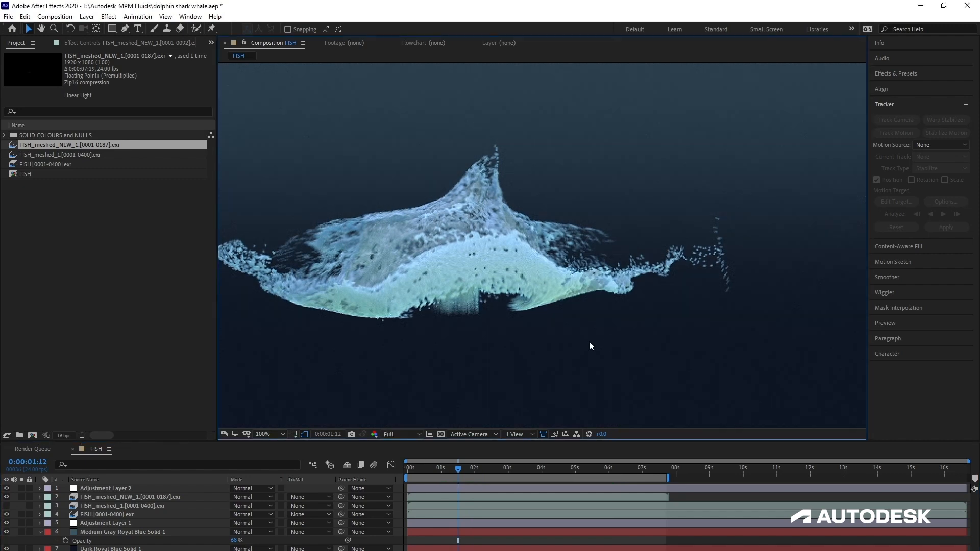
- Preview the combined fish layers from the start of the composition, stop playback and zoom the view back out
left_click_drag(445, 469, 406, 469)
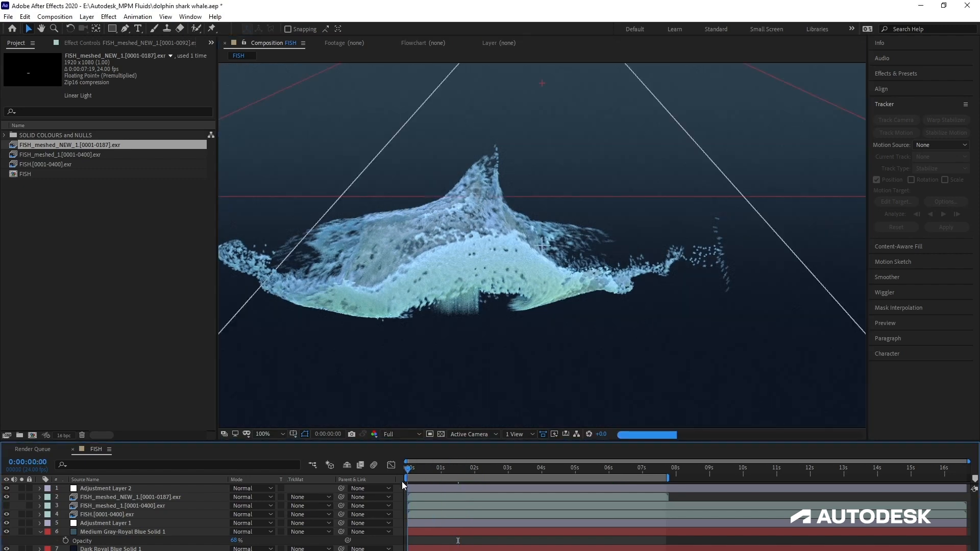
key("space")
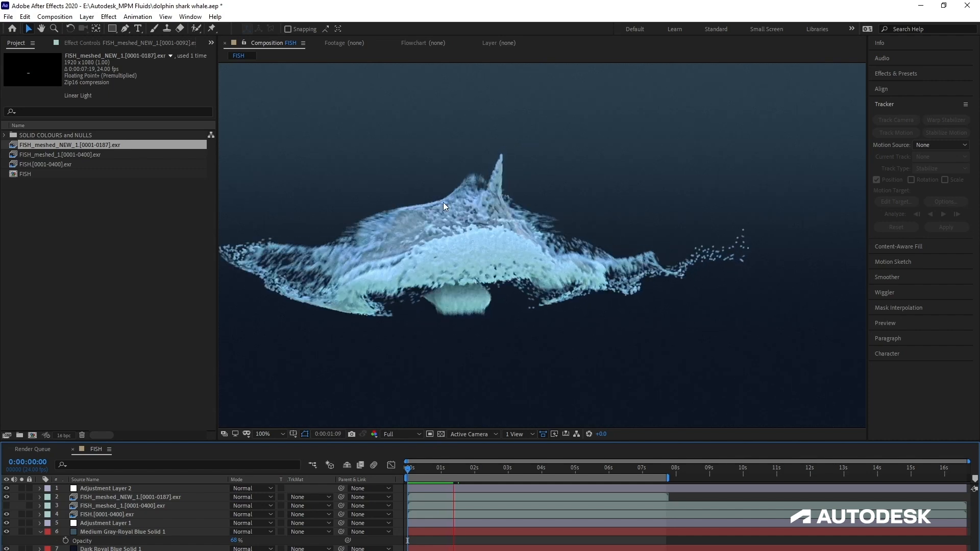
key("space")
key("comma")
key("comma")
key("comma")
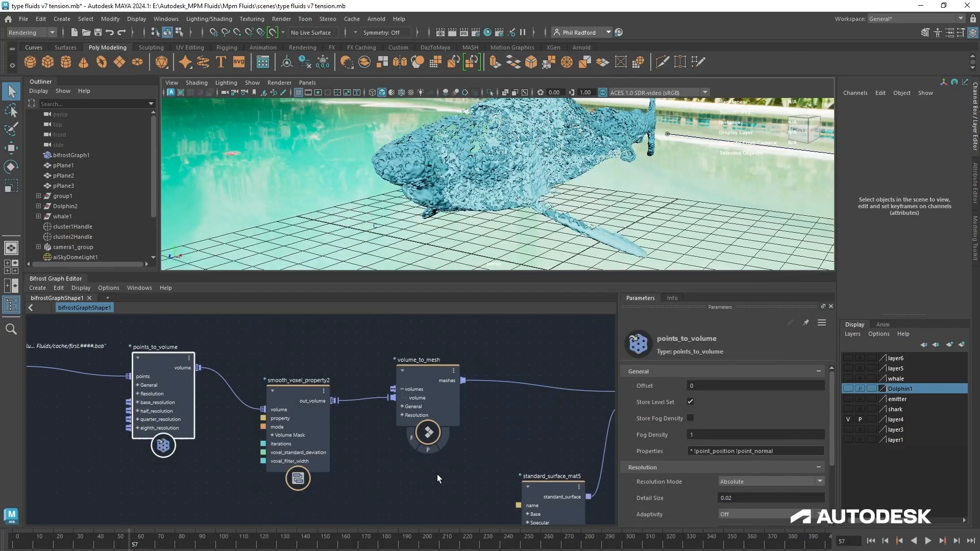
- Switch back to Maya and examine the meshing chain through assign_material5 to the output, including the volume_to_mesh settings
middle_click_drag(418, 477, 160, 501, "alt")
middle_click_drag(544, 379, 284, 338, "alt")
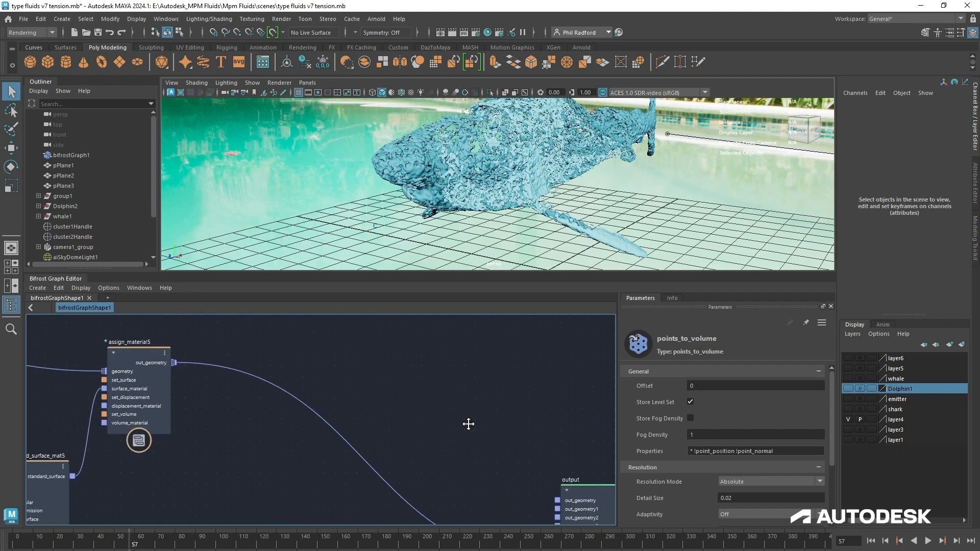
middle_click_drag(468, 424, 333, 326, "alt")
middle_click_drag(348, 363, 638, 442, "alt")
middle_click_drag(369, 453, 443, 484, "alt")
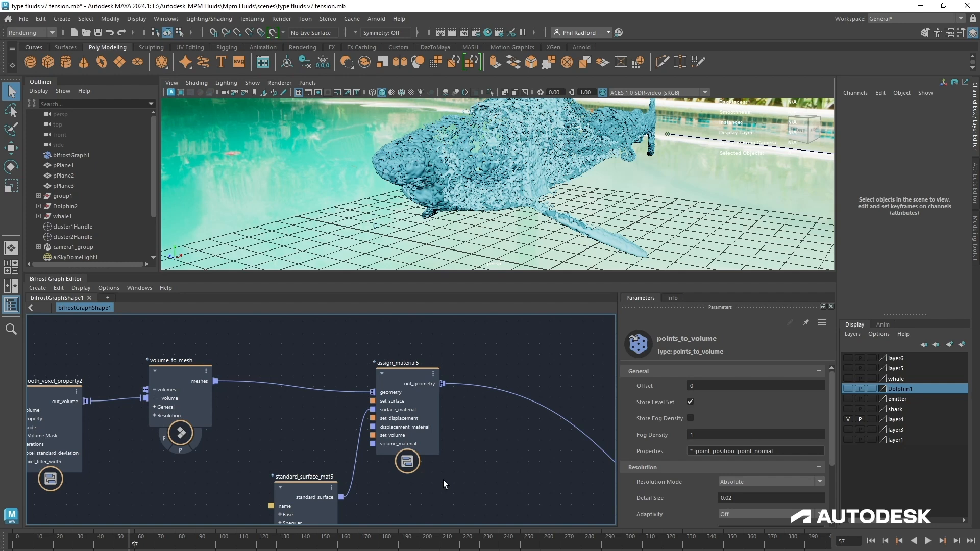
middle_click_drag(241, 498, 337, 403)
left_click(345, 402)
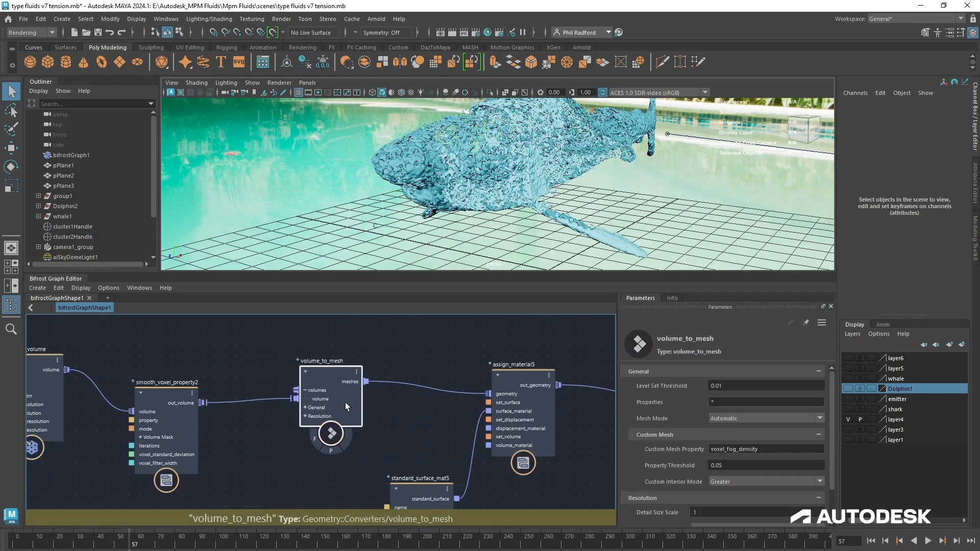
scroll(351, 405, "up", 1)
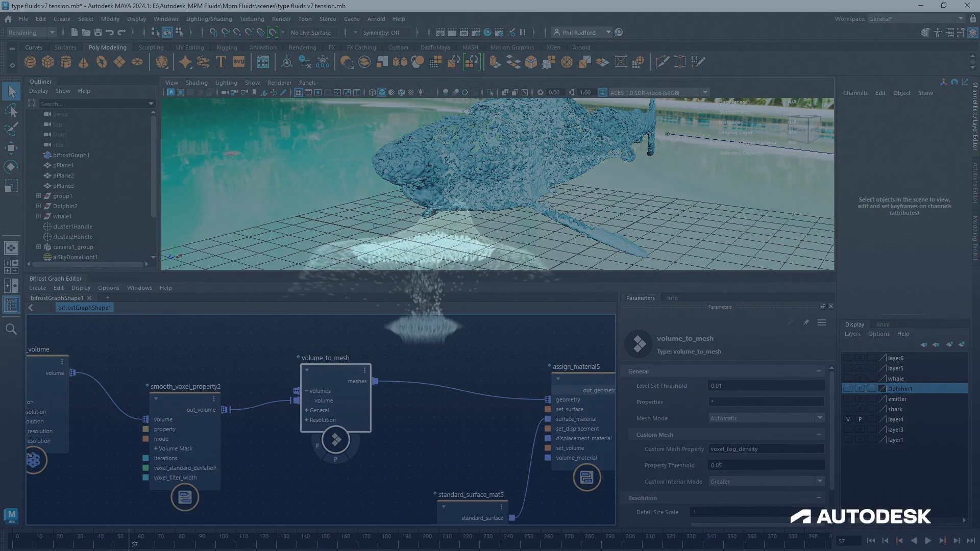